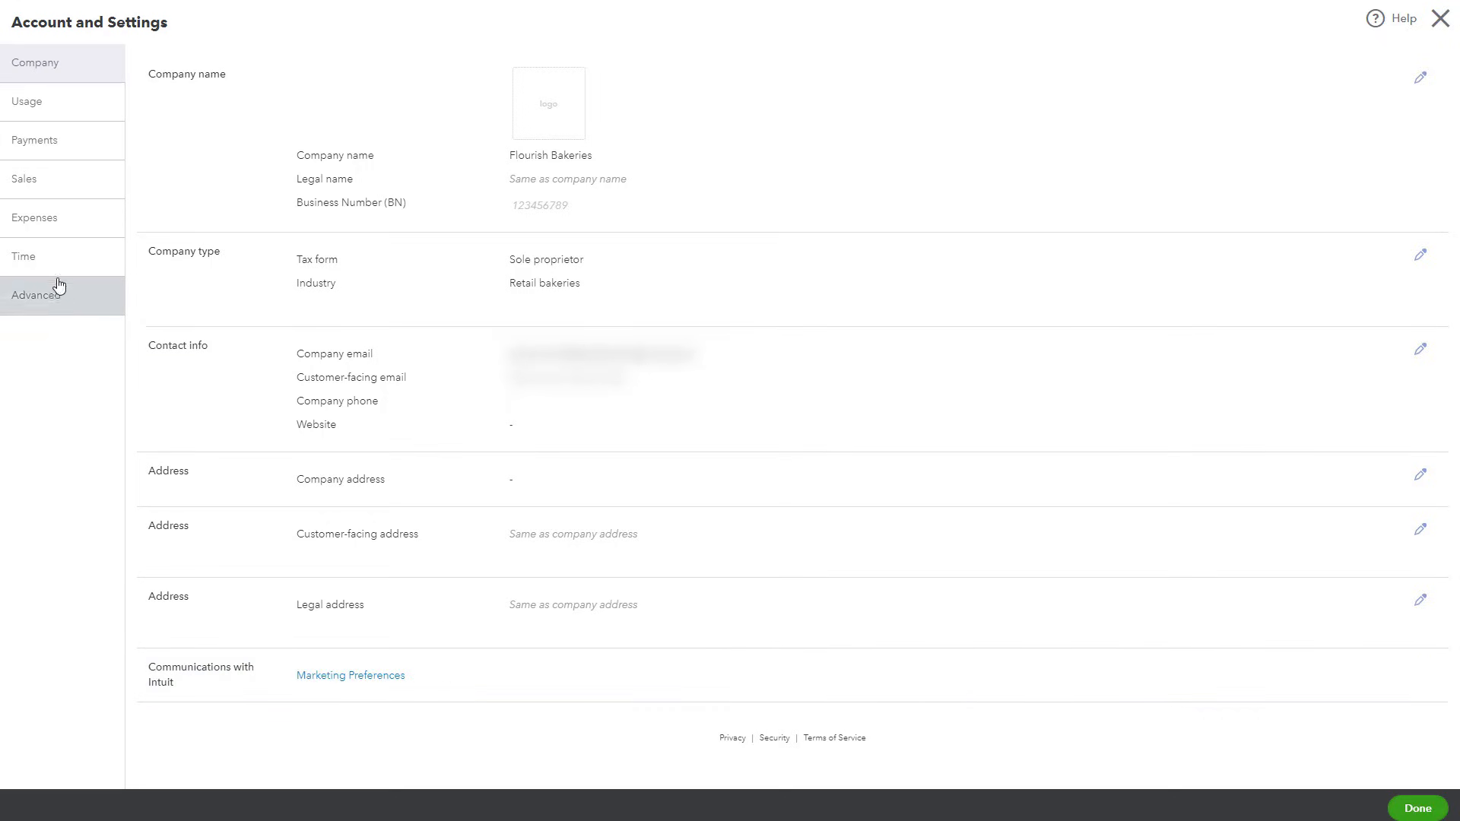
# - Review the sales form content settings and the available preferred invoice terms without choosing one
pyautogui.click(52, 188)
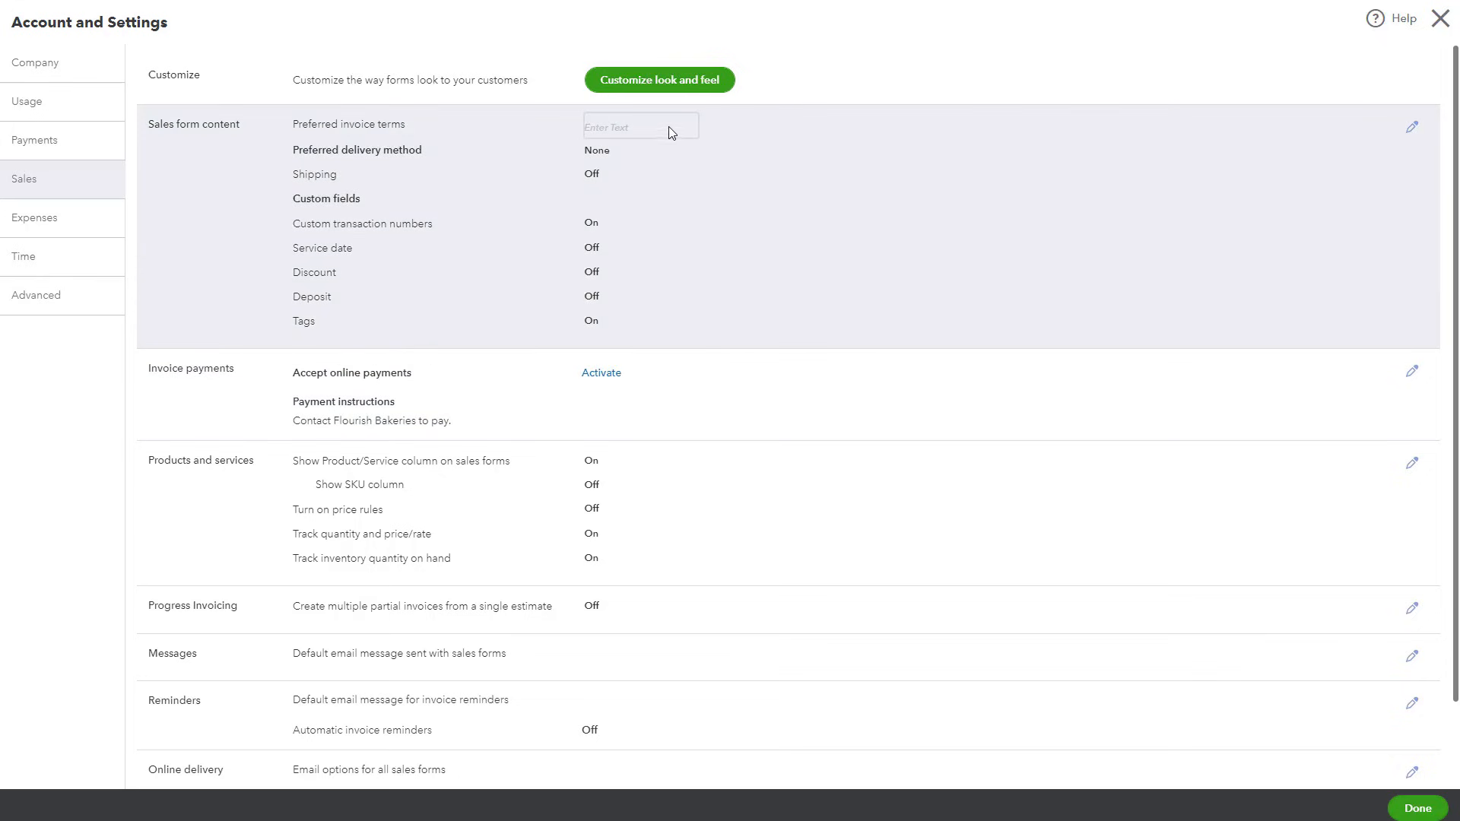
pyautogui.click(1415, 130)
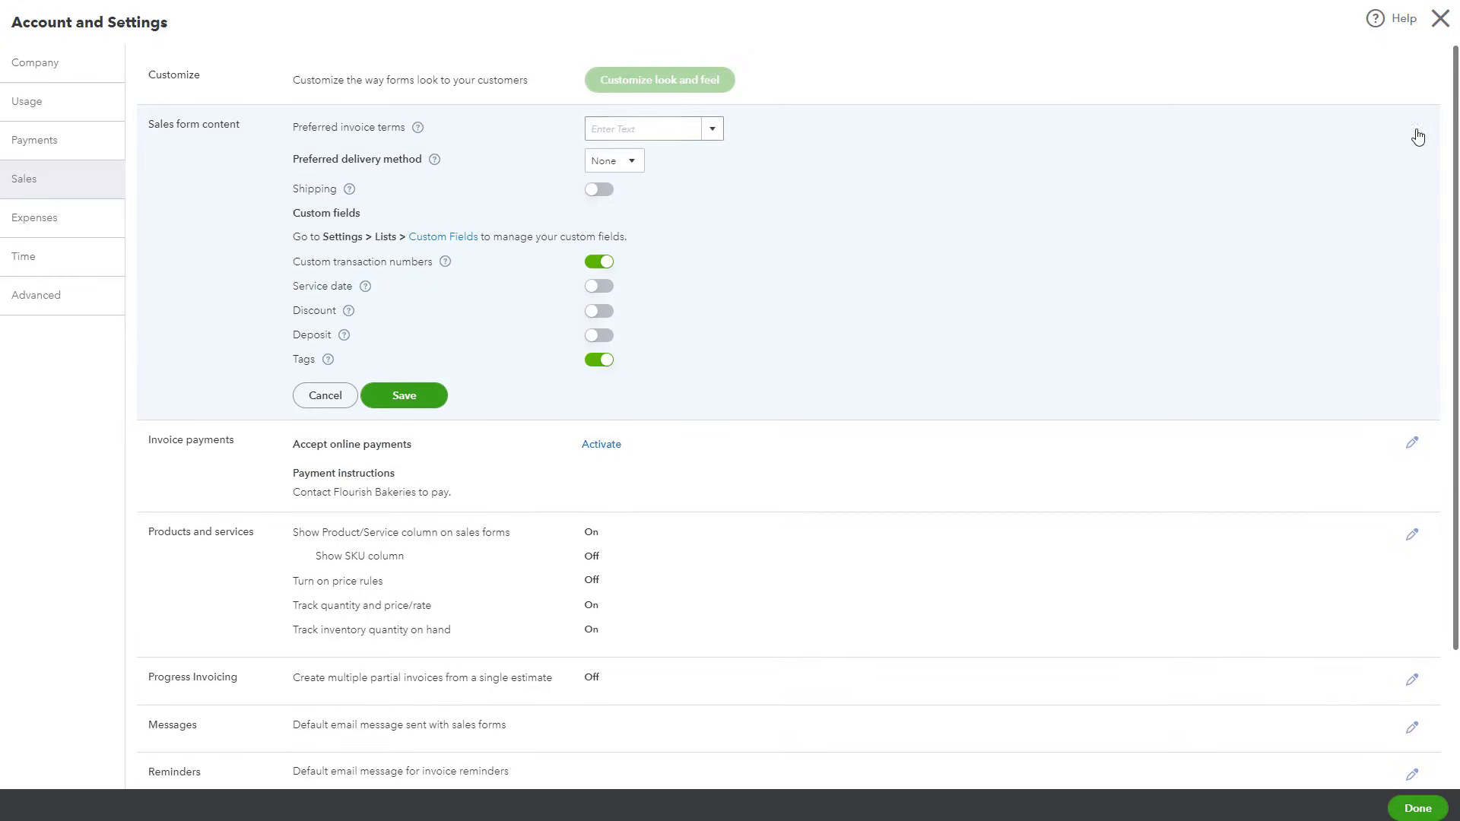
pyautogui.click(714, 134)
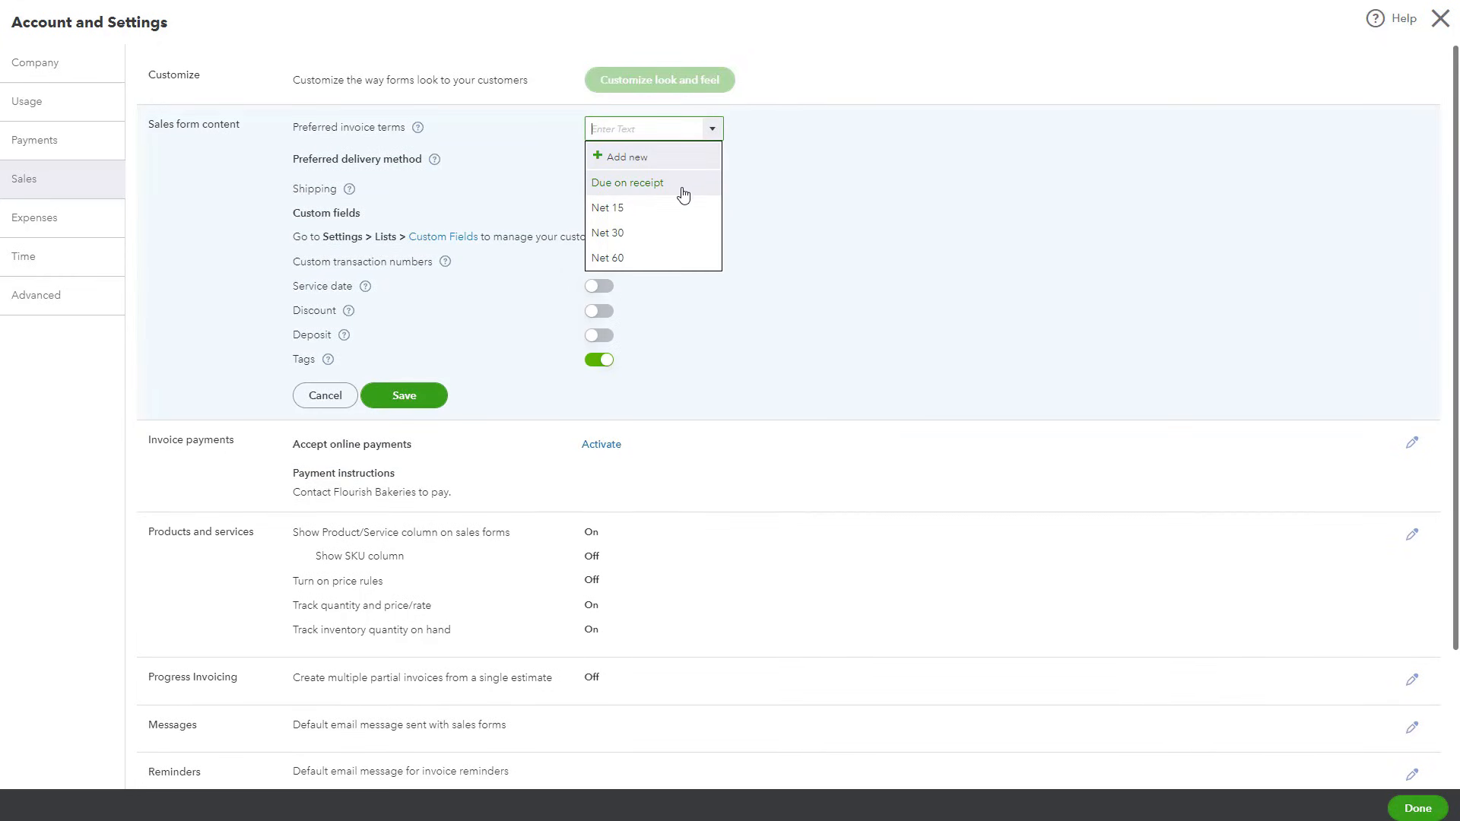
pyautogui.click(855, 246)
pyautogui.scroll(-2, 607, 564)
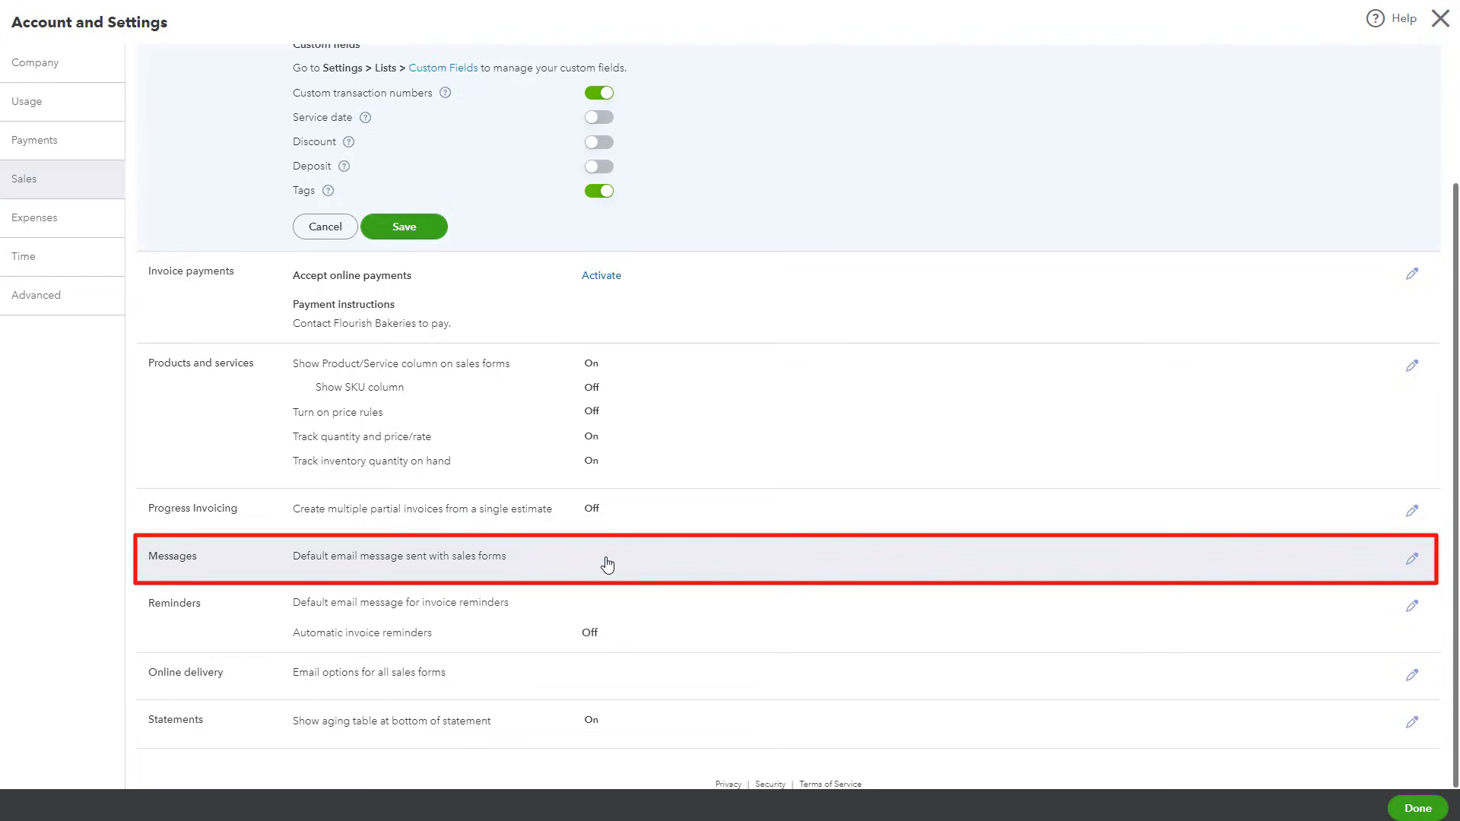
# - Try replacing the opening text of the default invoice email message with "Thankyou for your business", and discard the edit
pyautogui.click(607, 564)
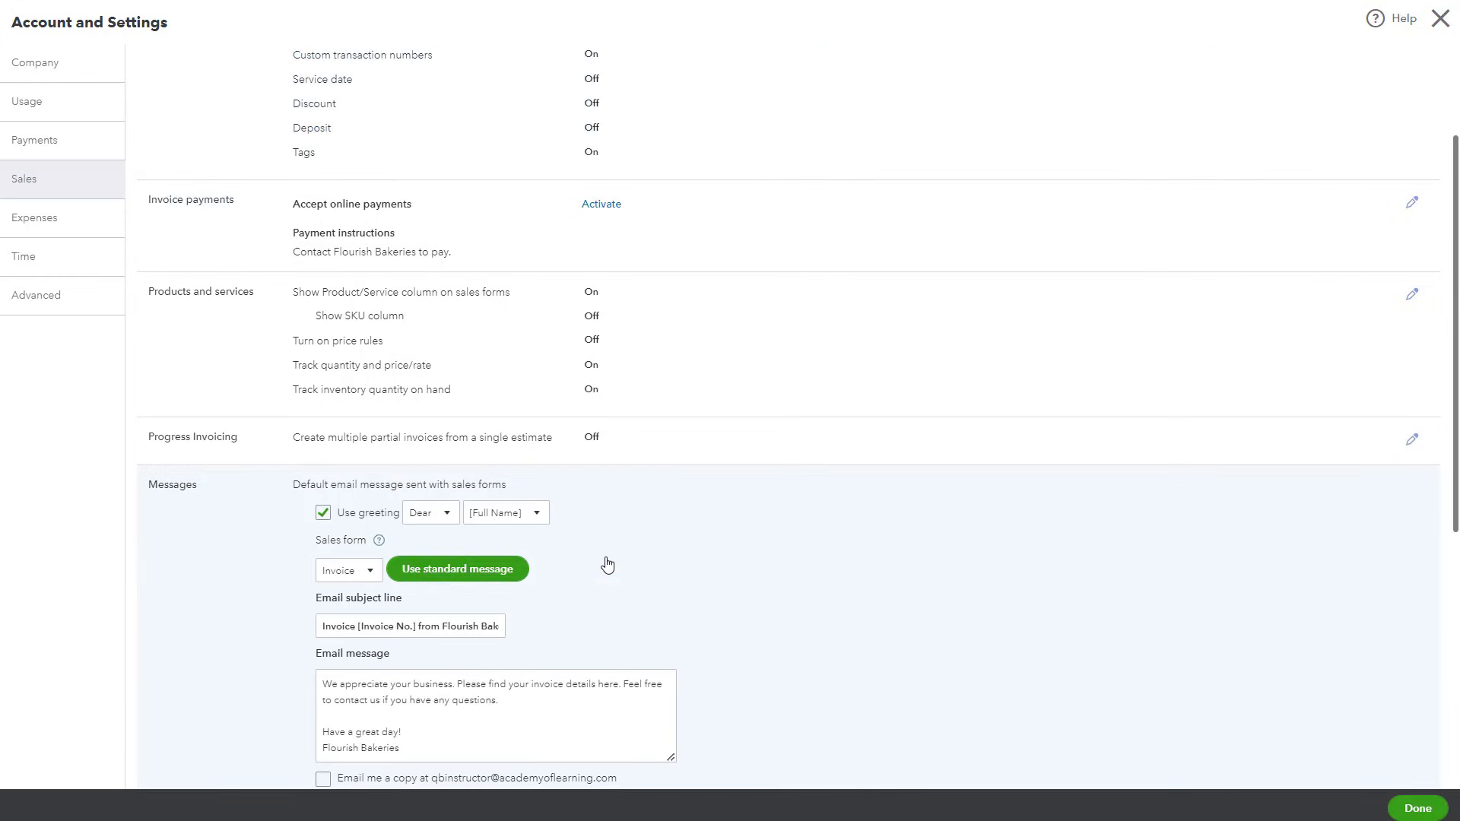
pyautogui.moveTo(499, 700); pyautogui.dragTo(306, 681)
pyautogui.press('BackSpace')
pyautogui.write('T')
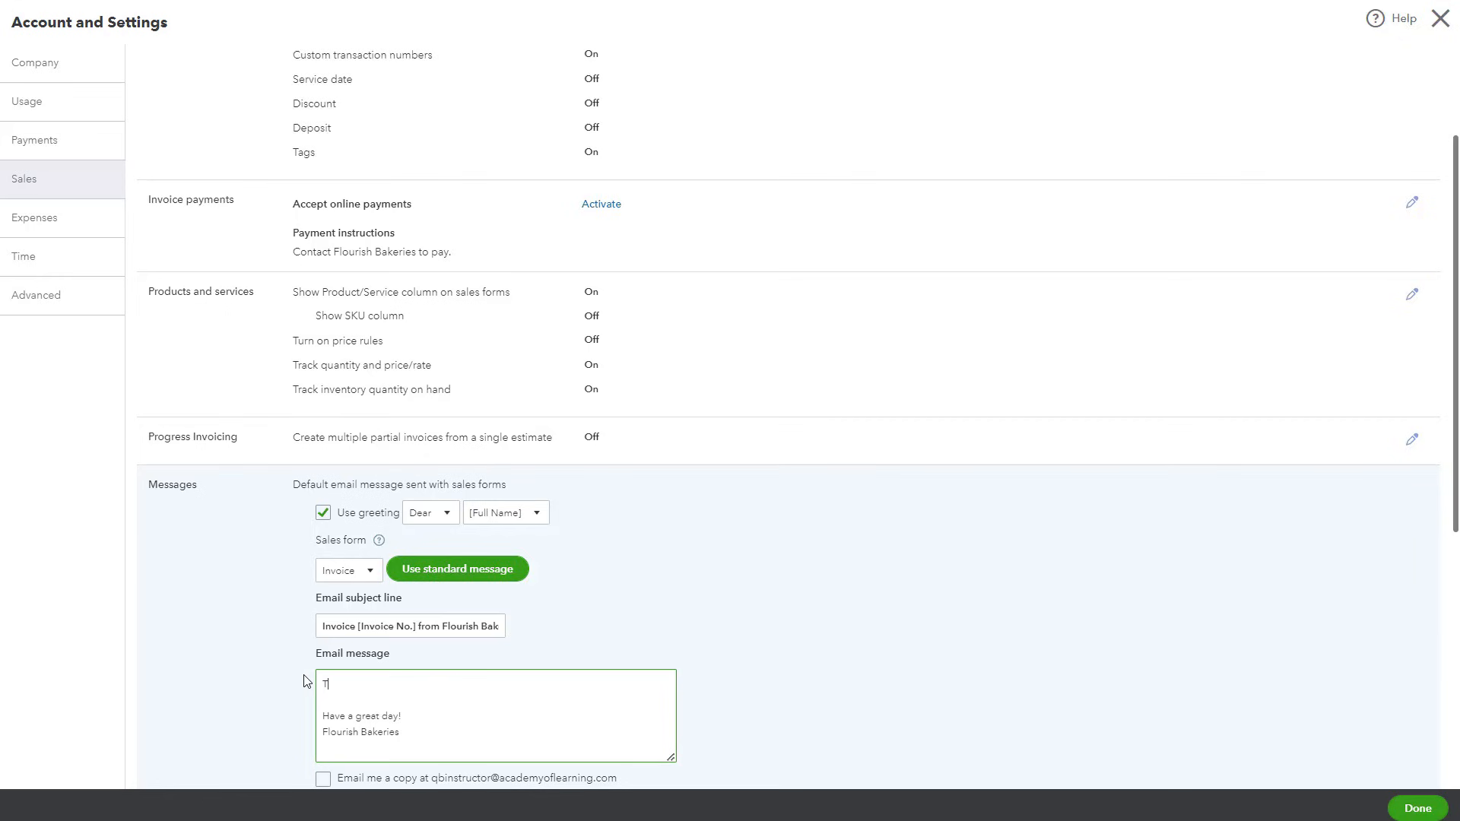
pyautogui.write('hankyou for your business')
pyautogui.scroll(-5, 532, 482)
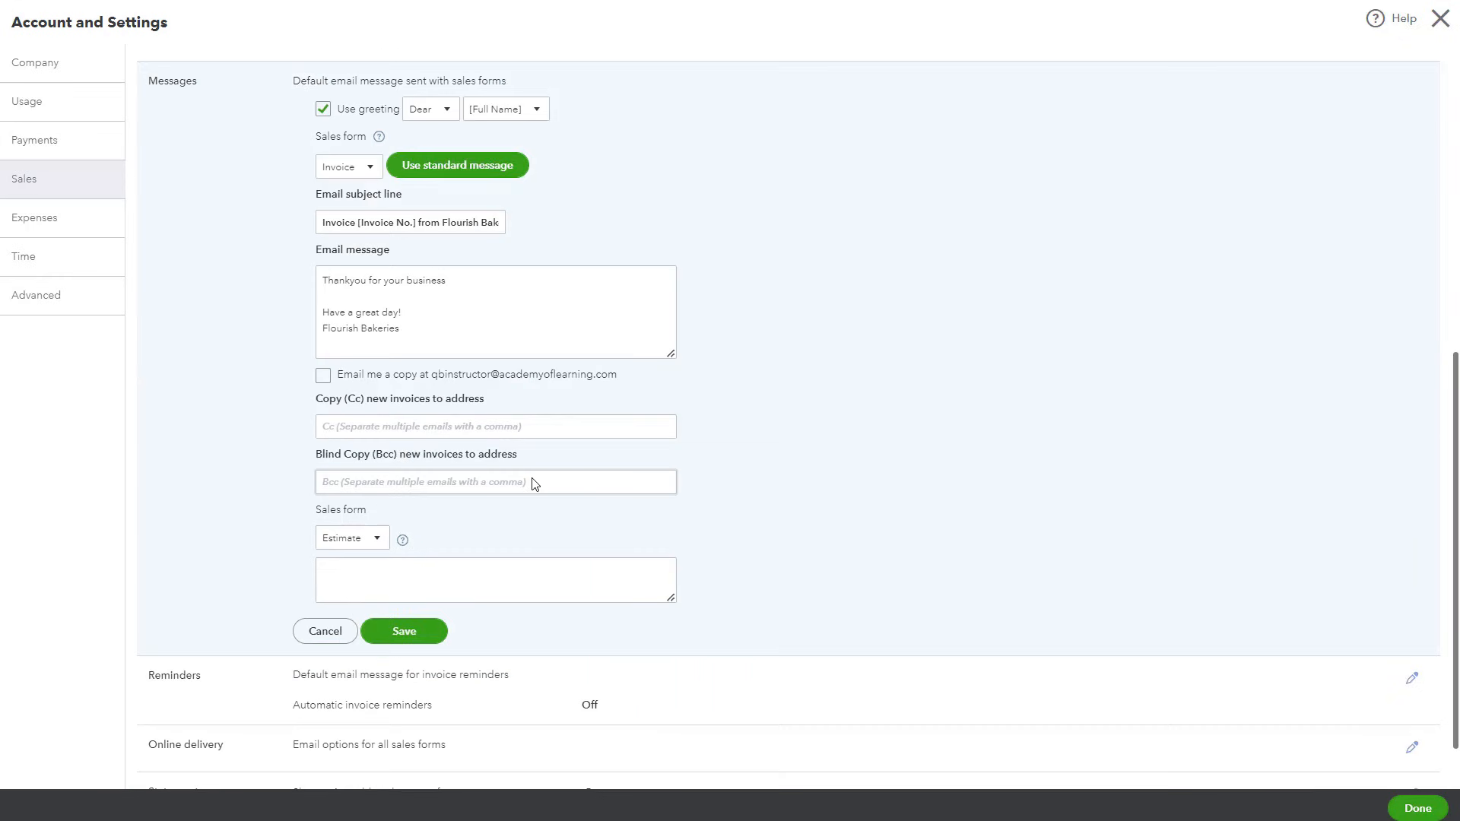
pyautogui.scroll(-1, 417, 479)
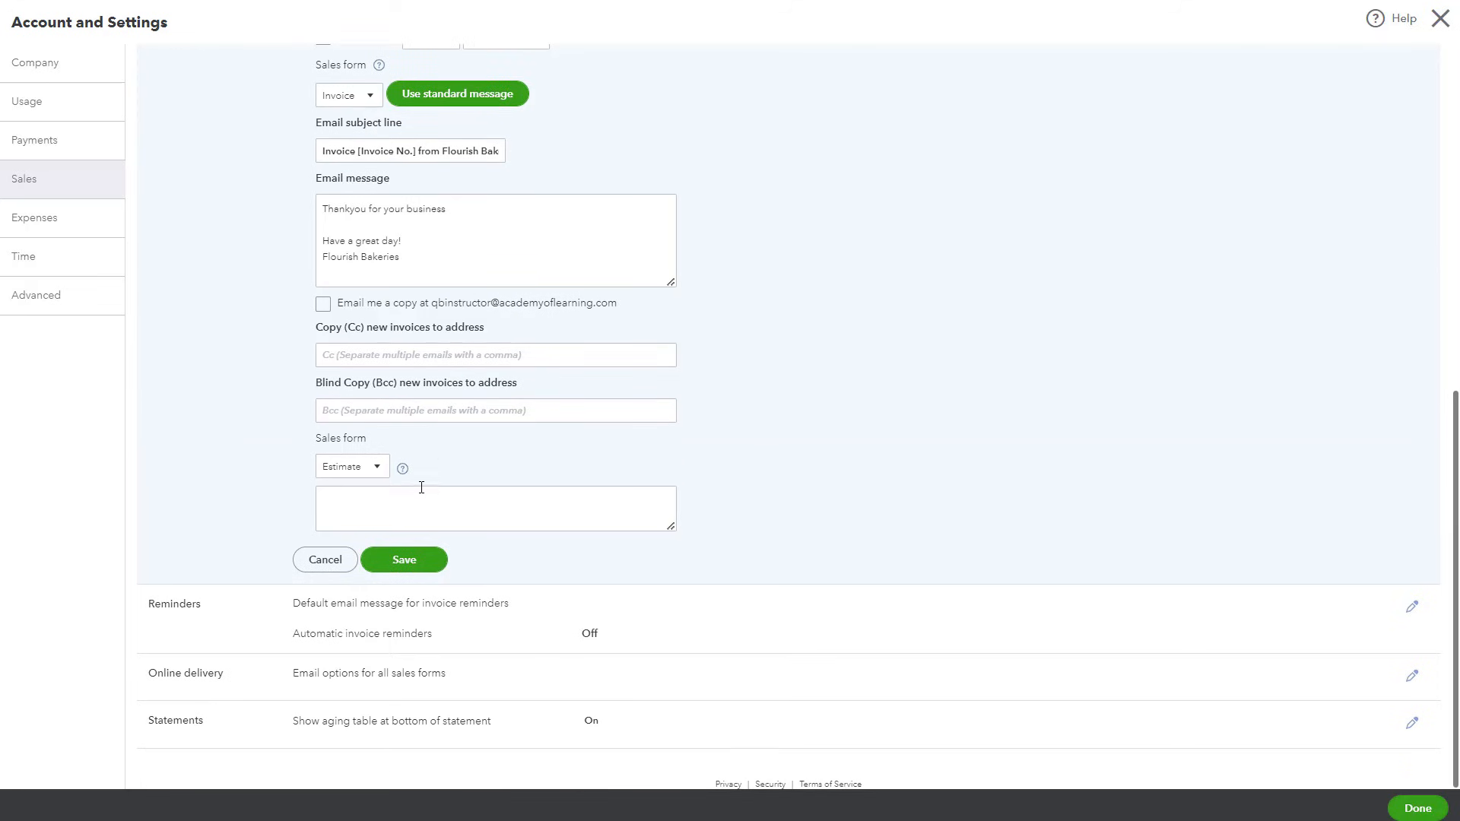
pyautogui.click(327, 560)
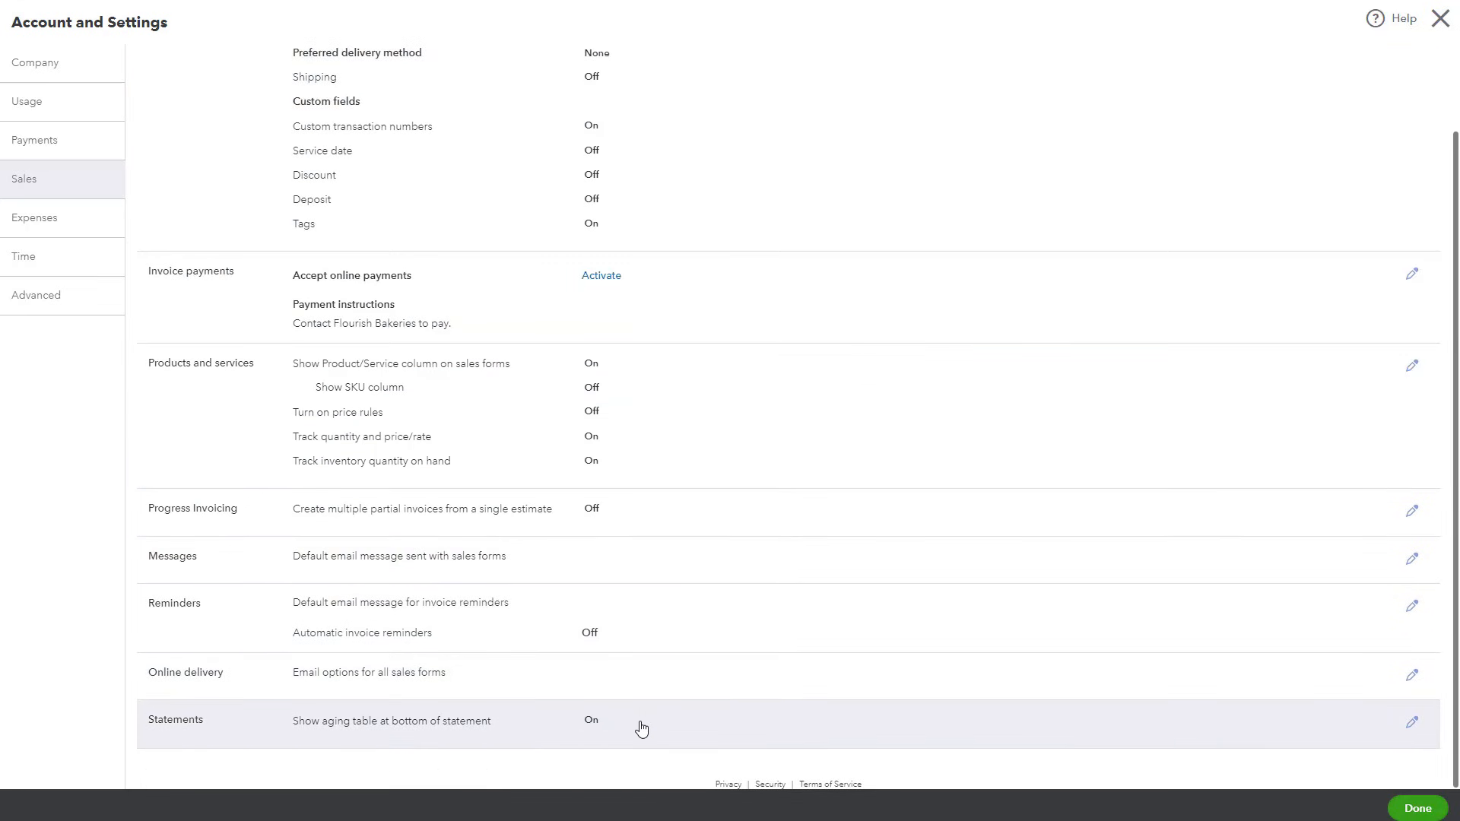
# - Save the Statements settings with each transaction listed as a single line and the aging table shown
pyautogui.click(627, 730)
pyautogui.scroll(-1, 820, 686)
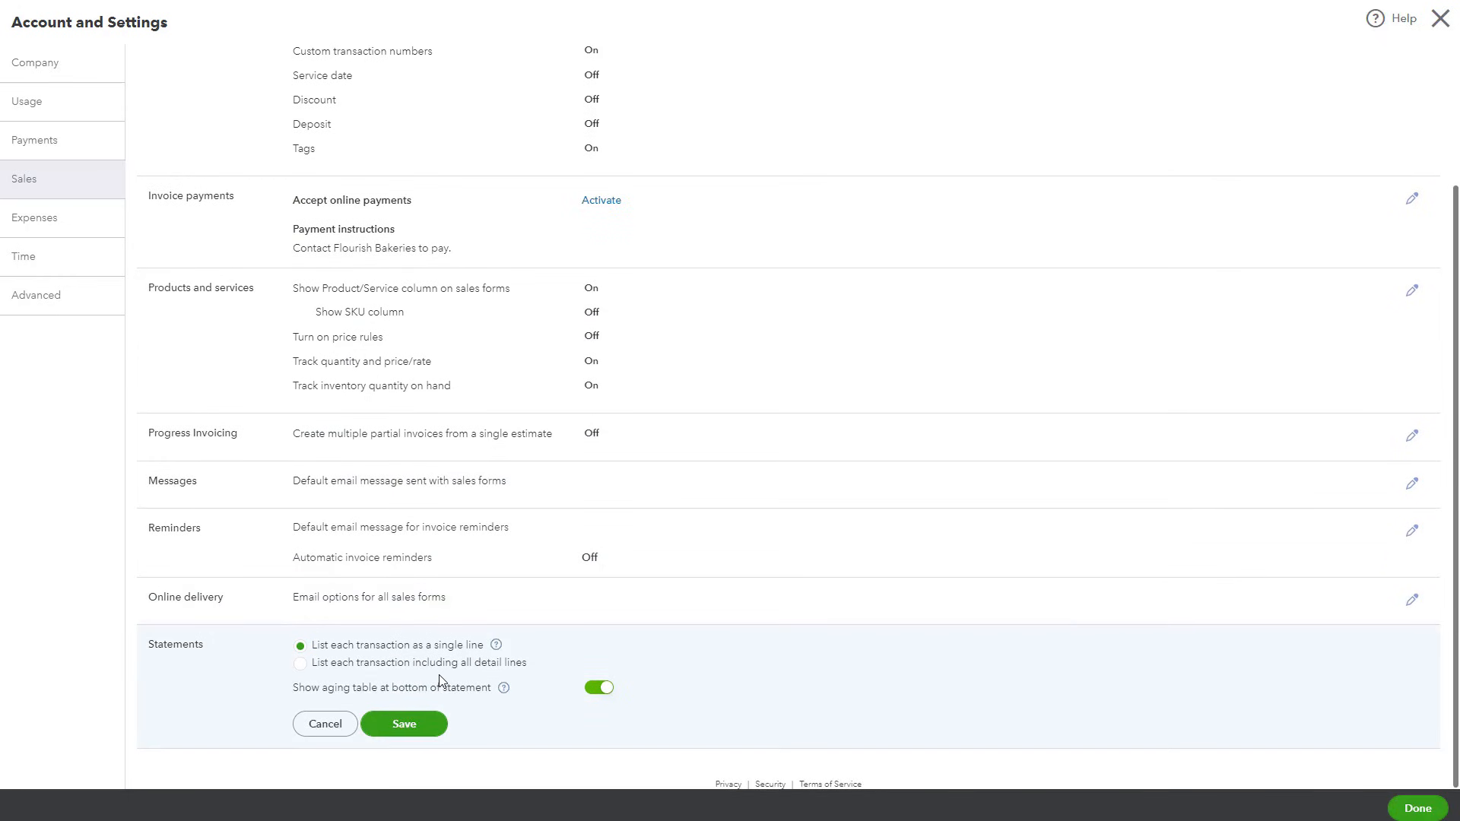
pyautogui.click(404, 724)
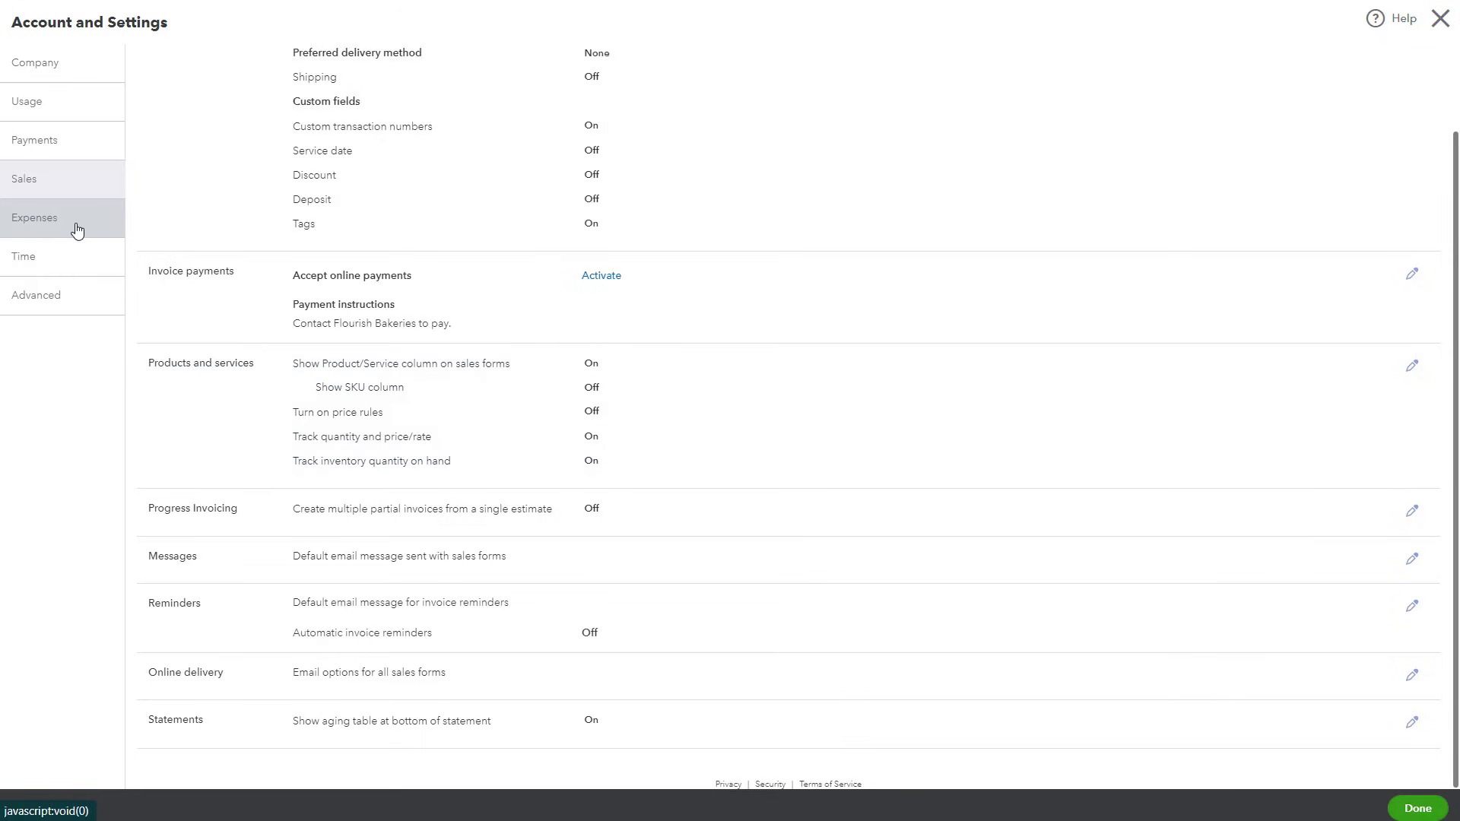
# - In the Bills and expenses settings, enable tracking expenses and items by customer and making them billable, and save the changes
pyautogui.click(77, 230)
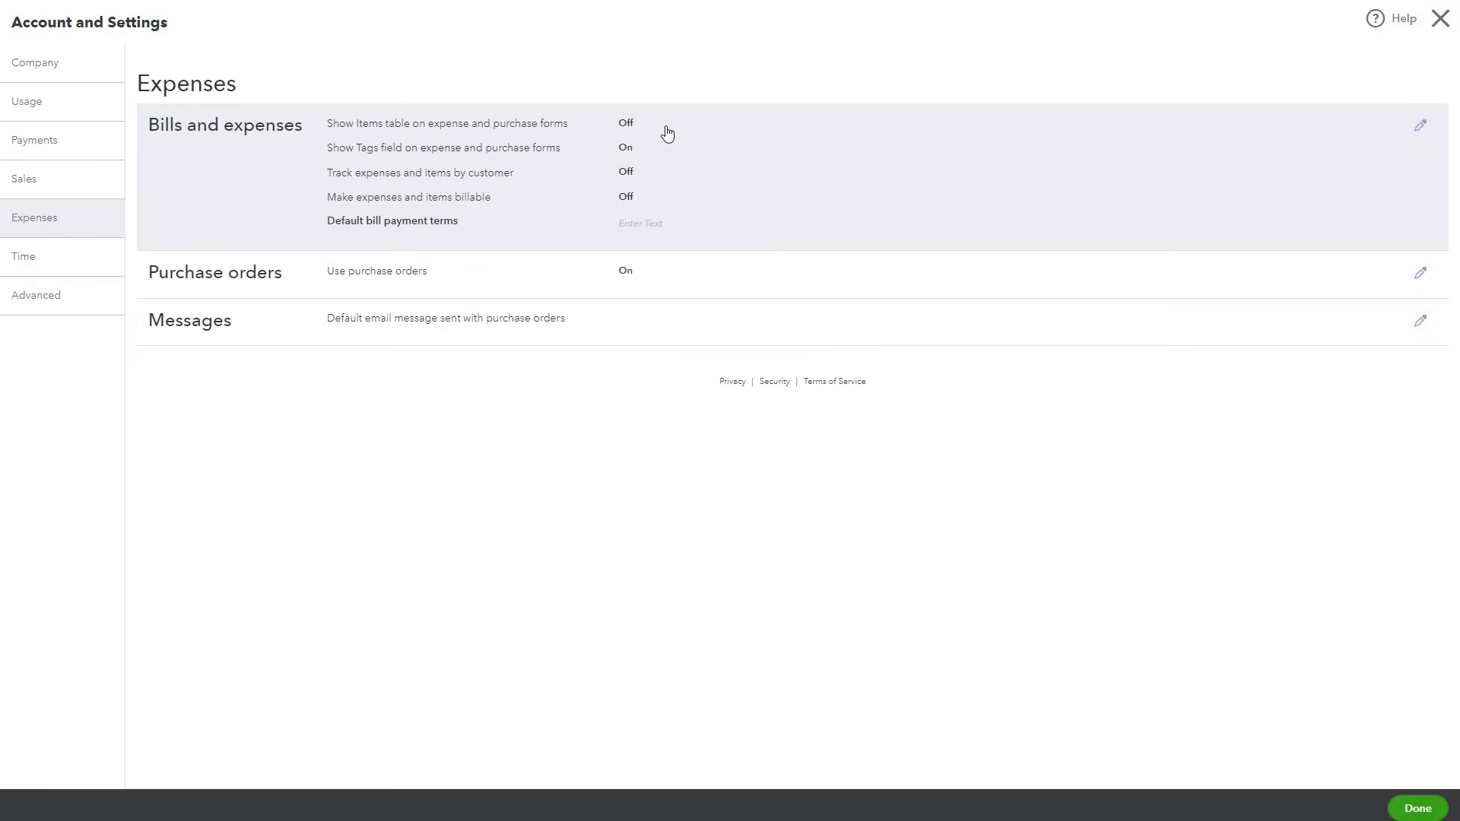
pyautogui.click(1422, 128)
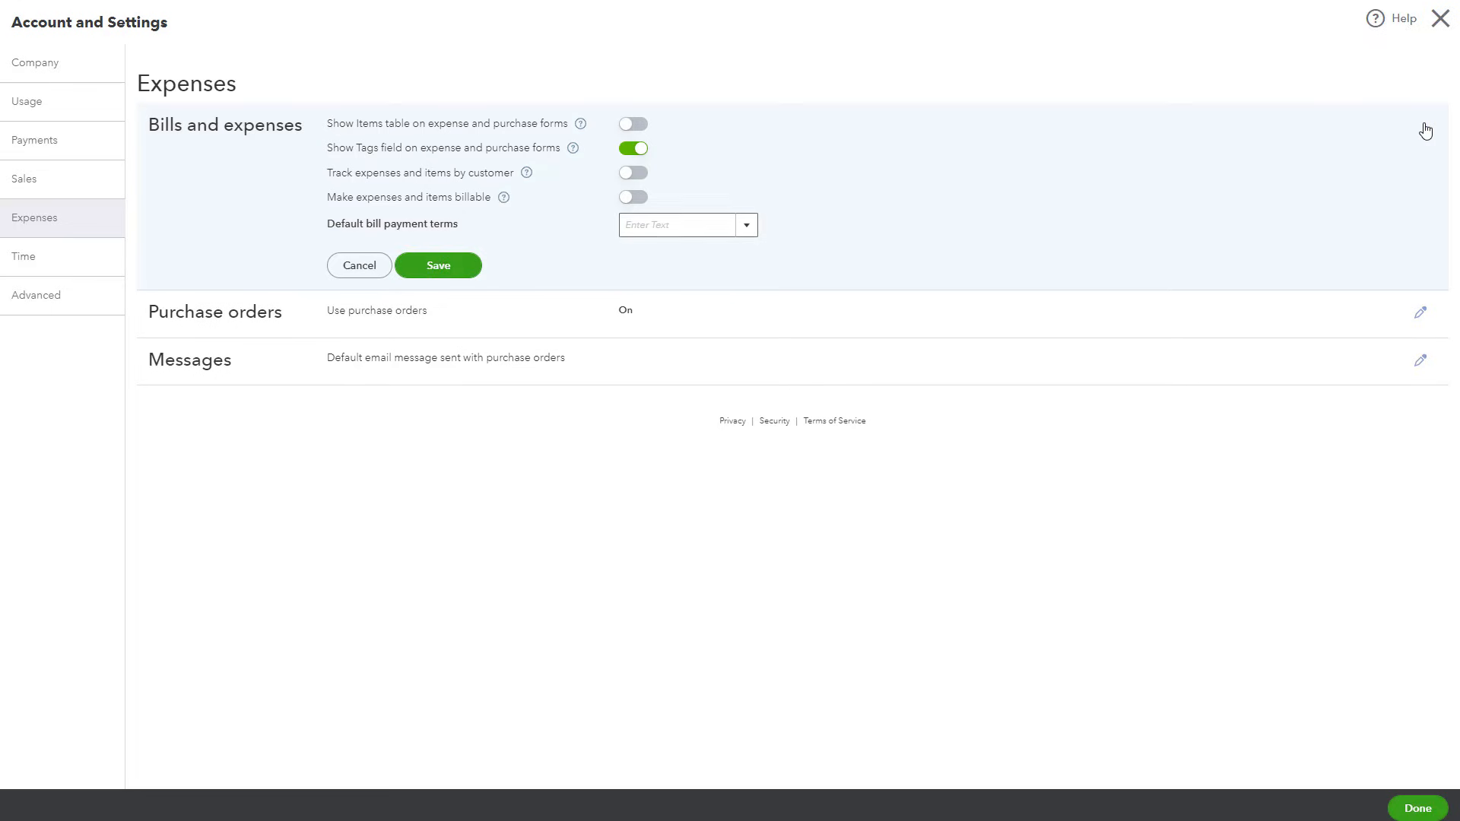
pyautogui.click(642, 132)
pyautogui.click(642, 133)
pyautogui.click(635, 198)
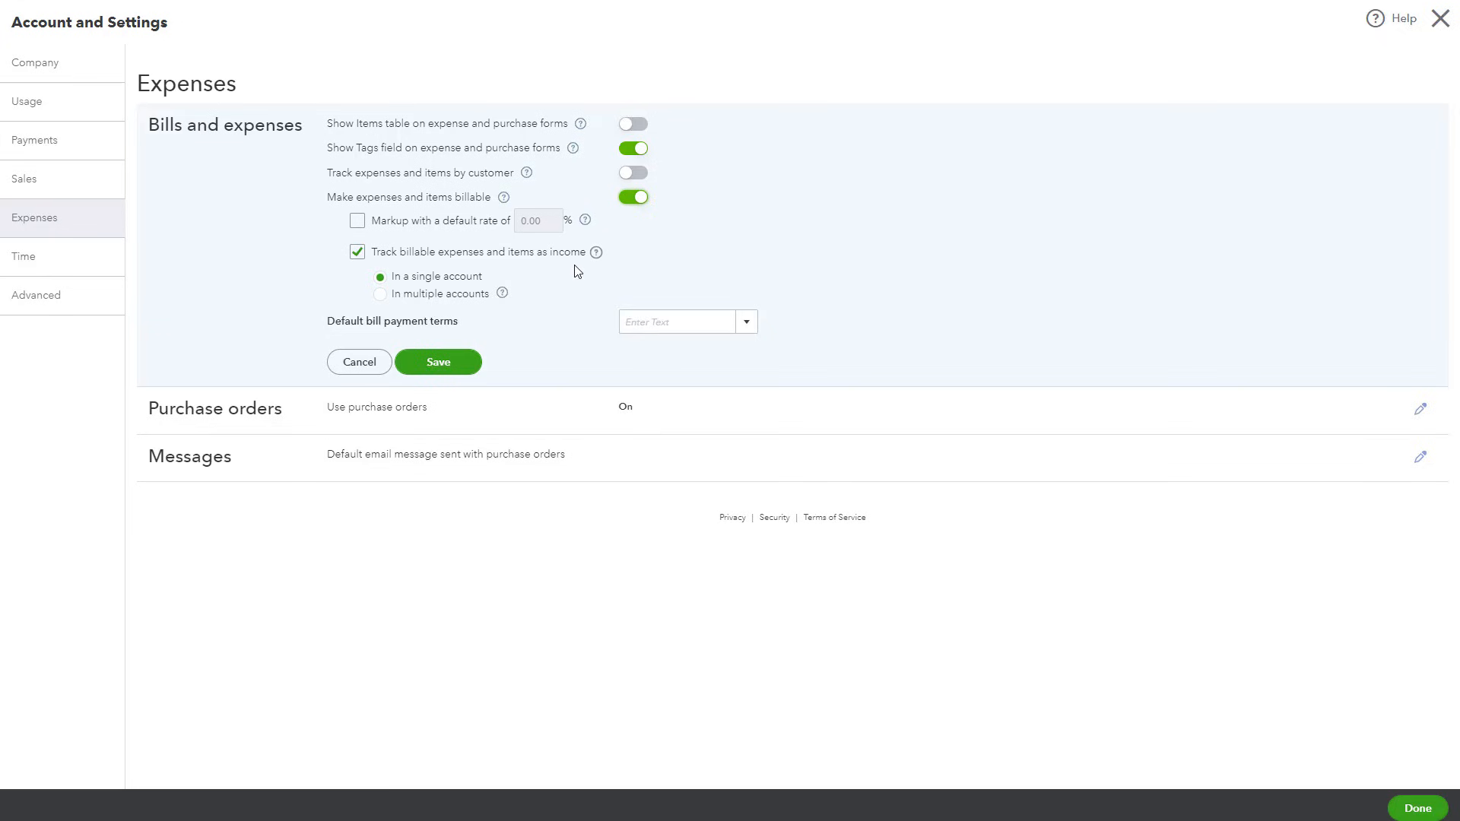
pyautogui.click(636, 174)
pyautogui.click(745, 321)
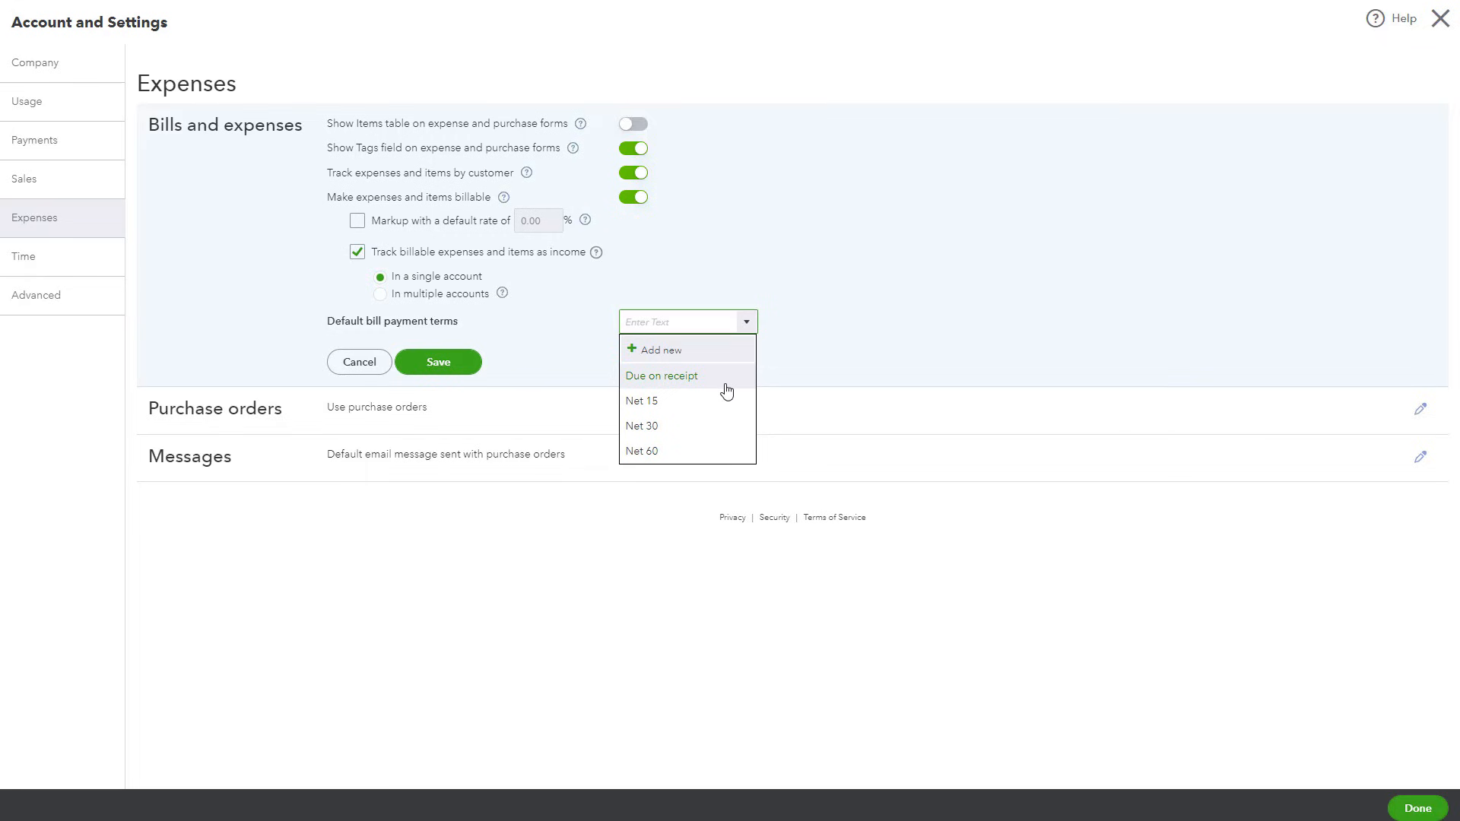
pyautogui.click(826, 327)
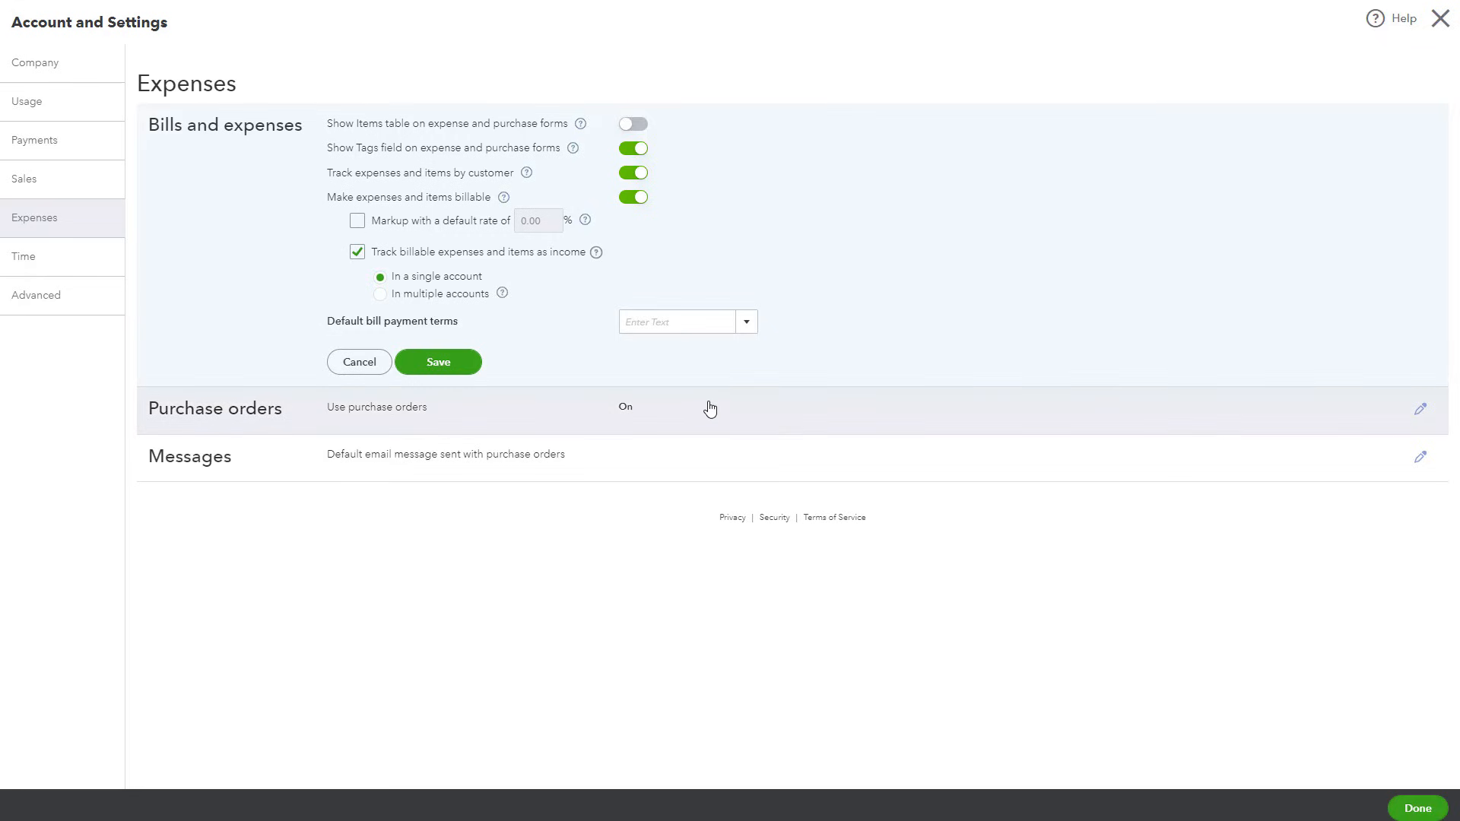
pyautogui.click(1421, 409)
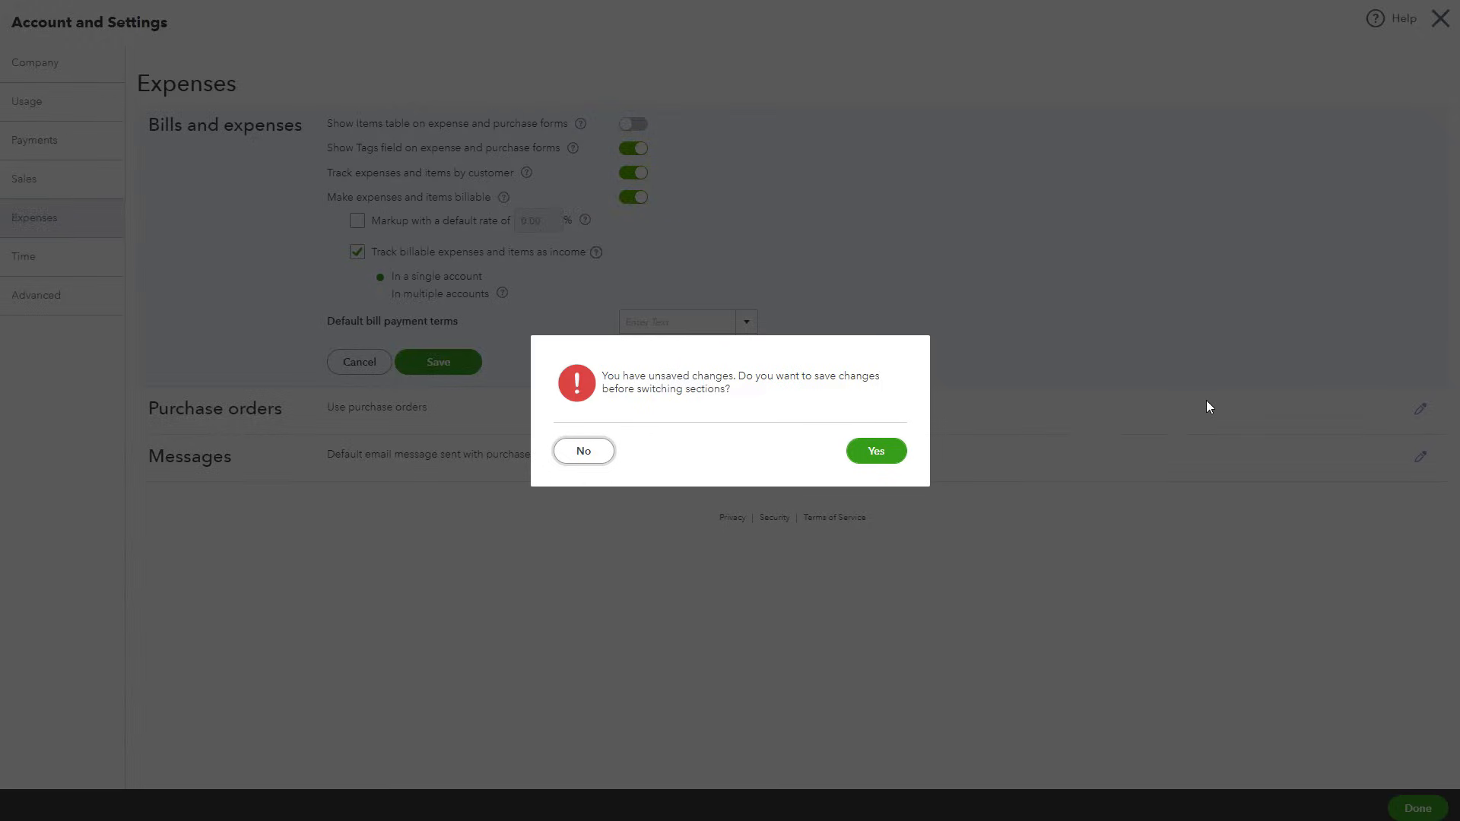
pyautogui.click(876, 451)
# - Switch on Use purchase orders to view its options, and discard the change
pyautogui.click(833, 466)
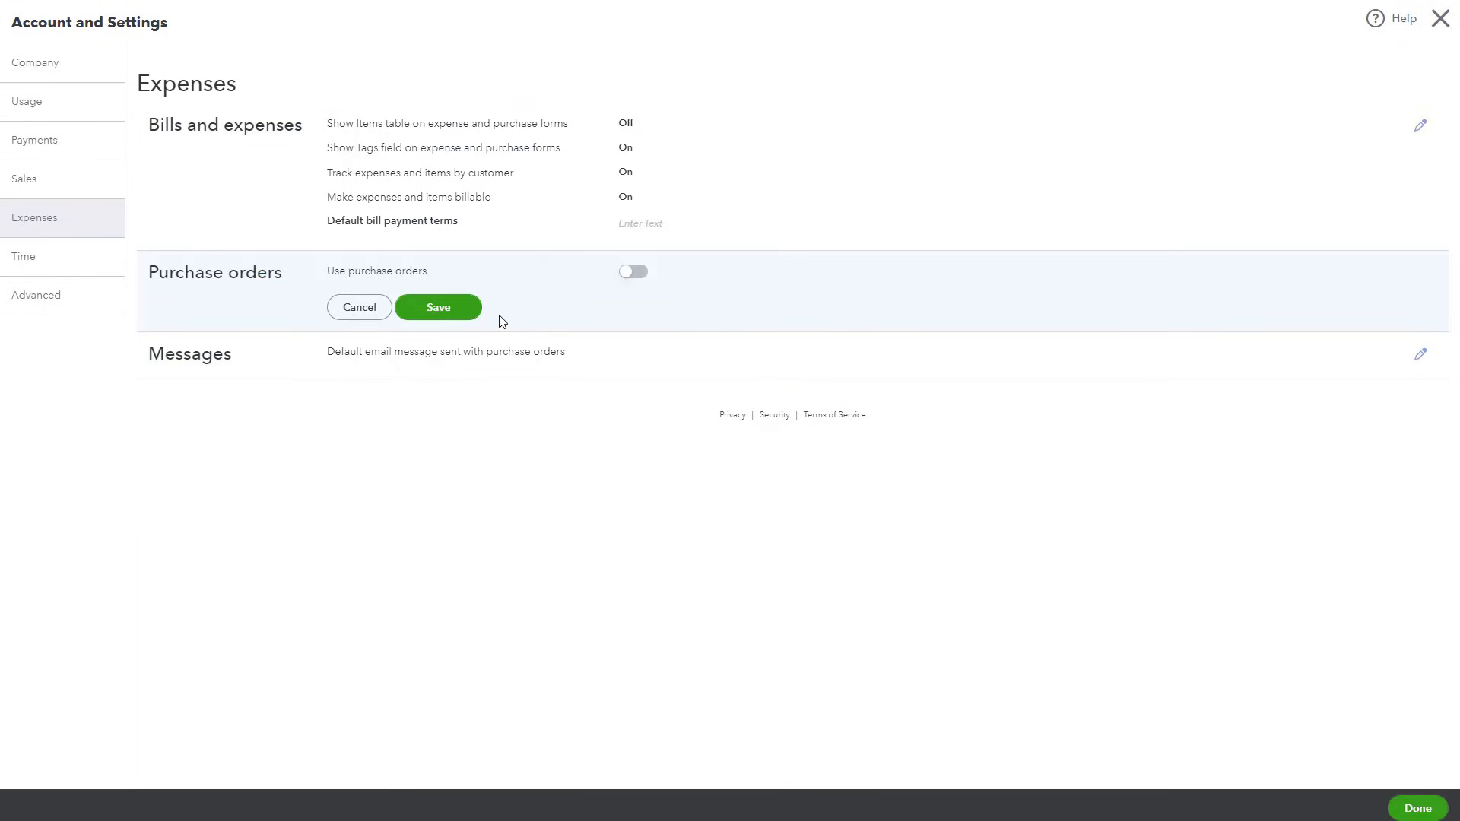
pyautogui.click(637, 276)
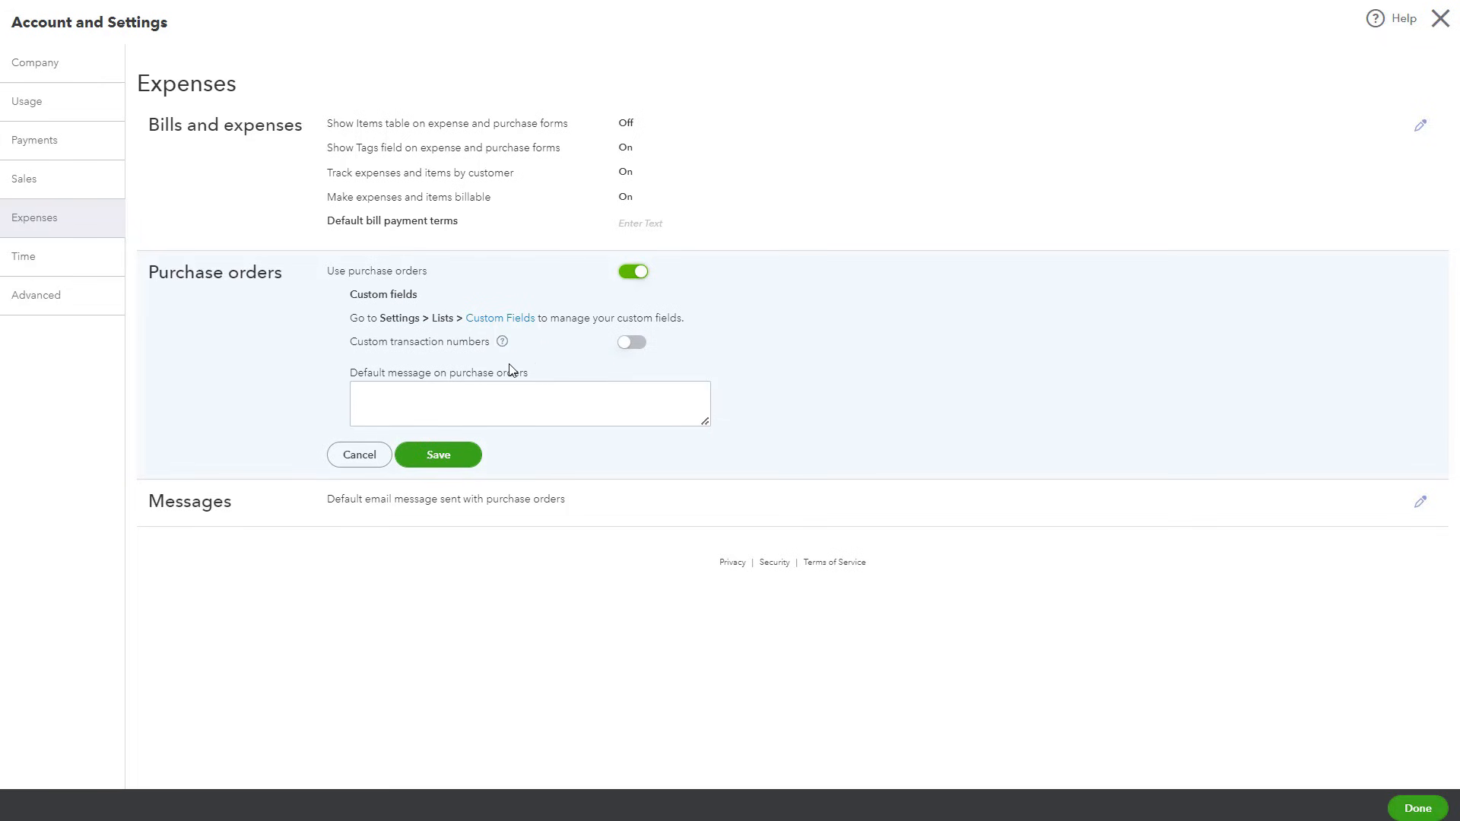
pyautogui.click(359, 455)
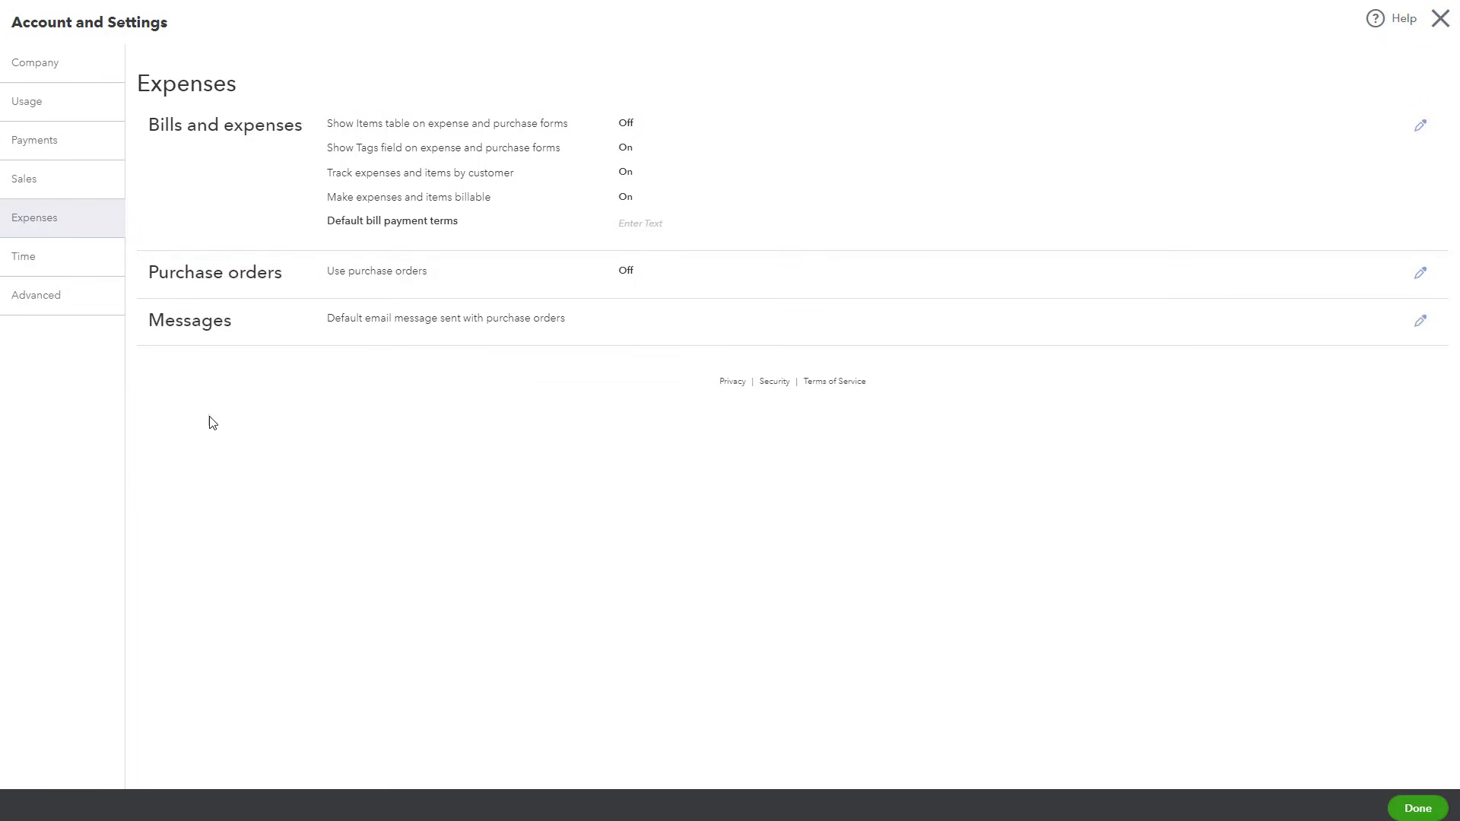
# - Open the payments settings, view the QuickBooks Payments activation page and close it
pyautogui.click(55, 146)
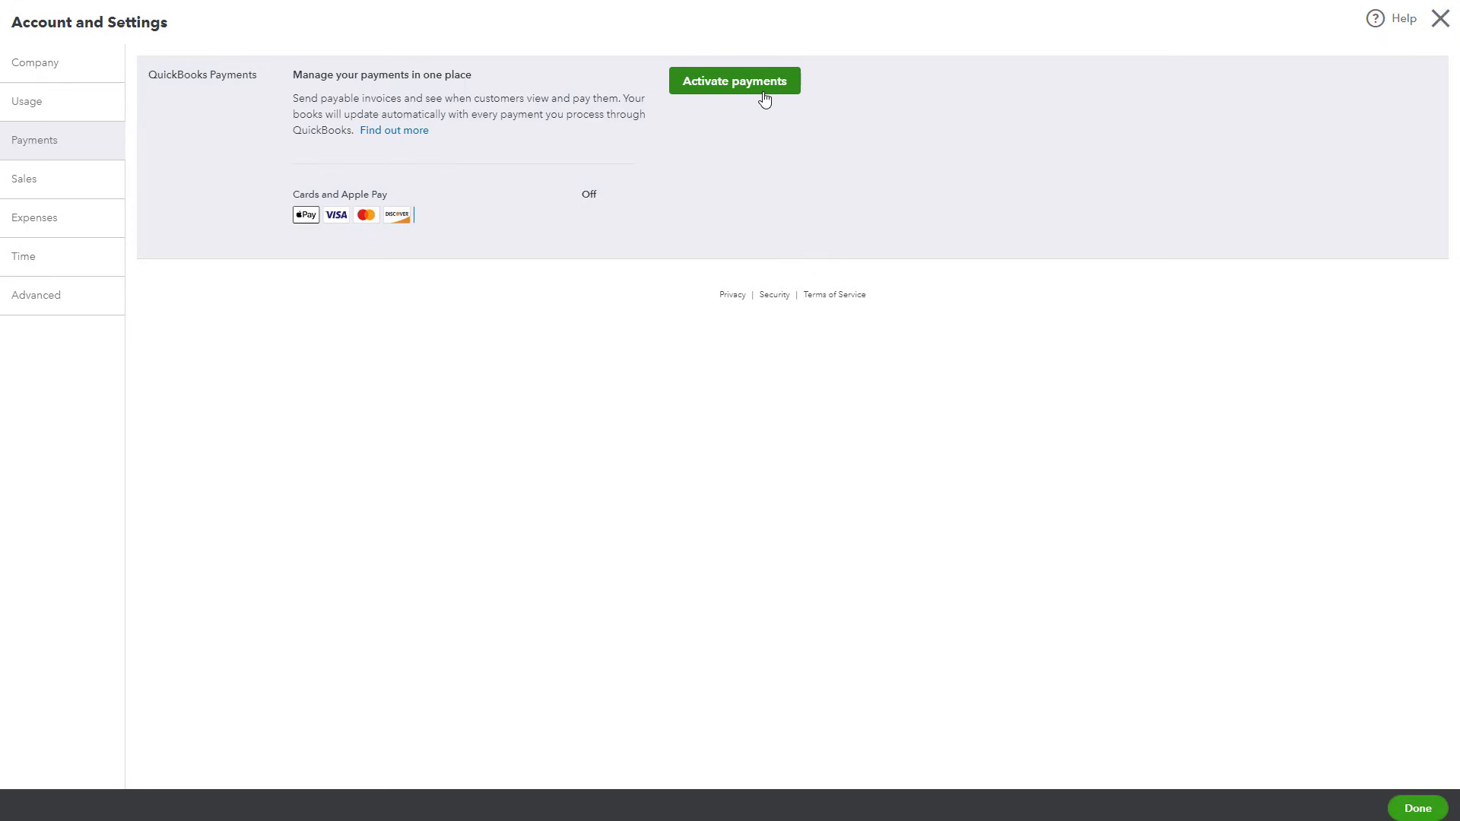
pyautogui.click(713, 90)
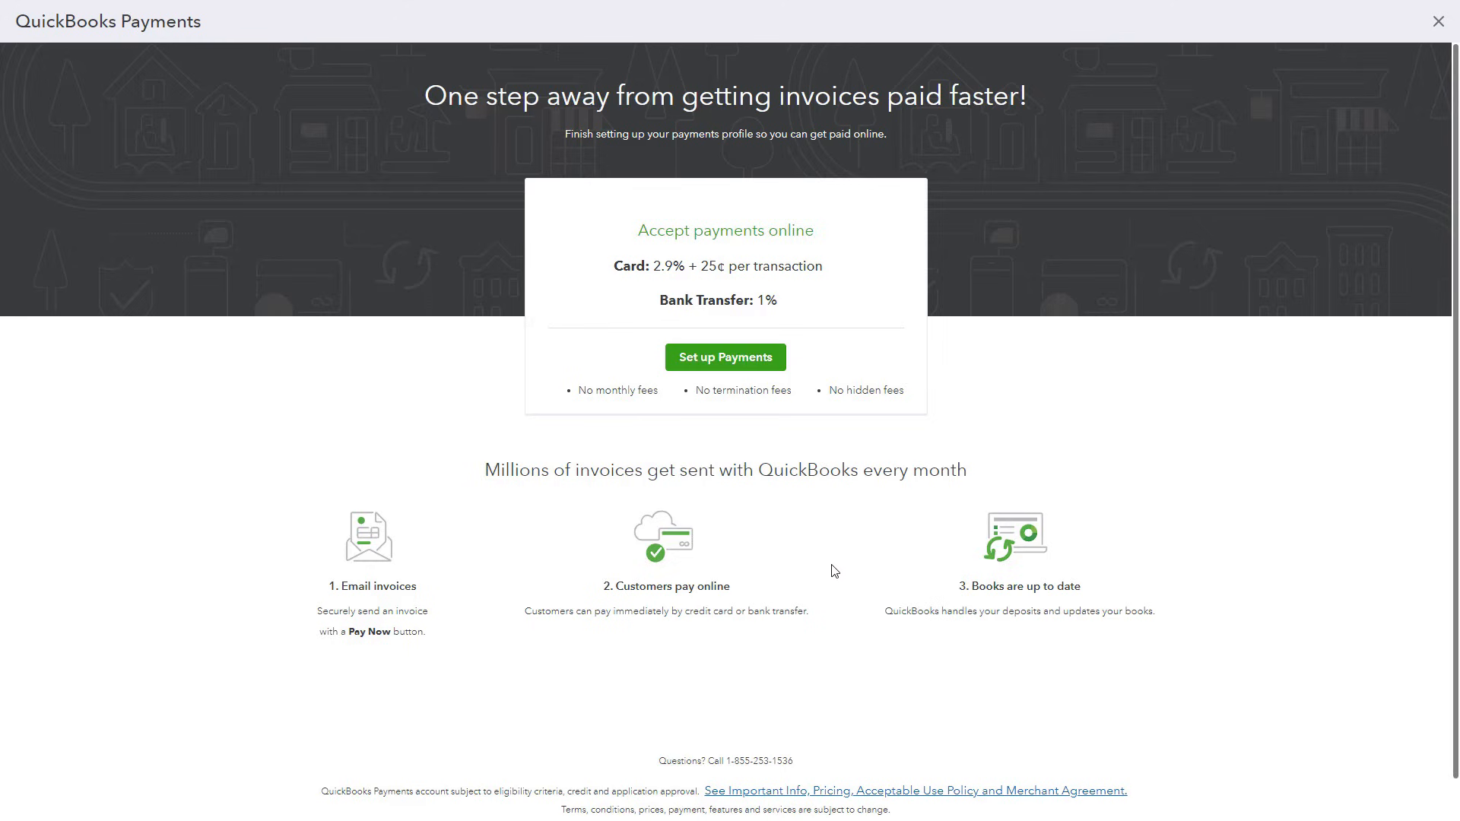
pyautogui.press('Escape')
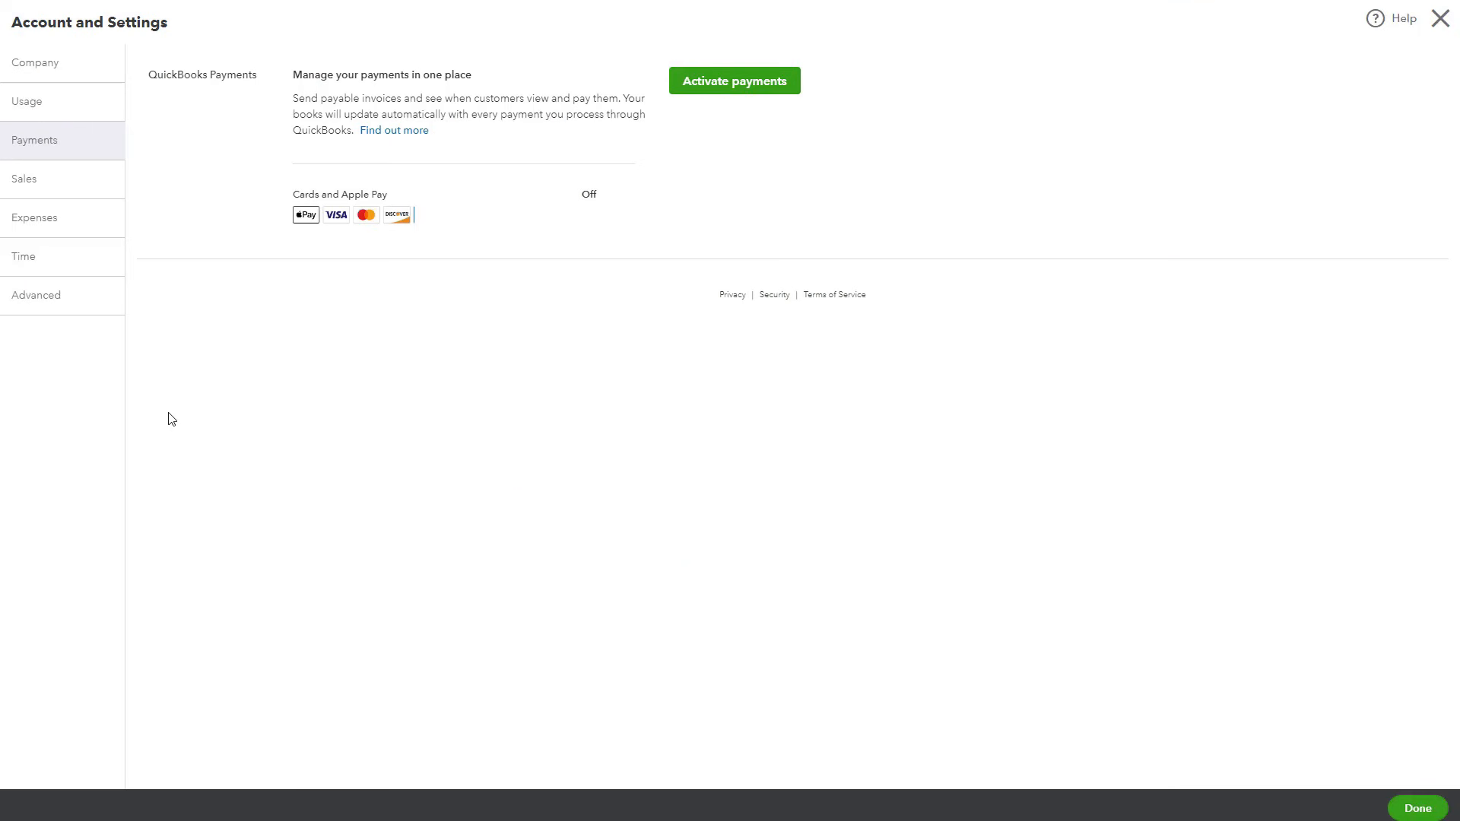
# - Review the Advanced settings and the Time settings of the company account
pyautogui.click(53, 308)
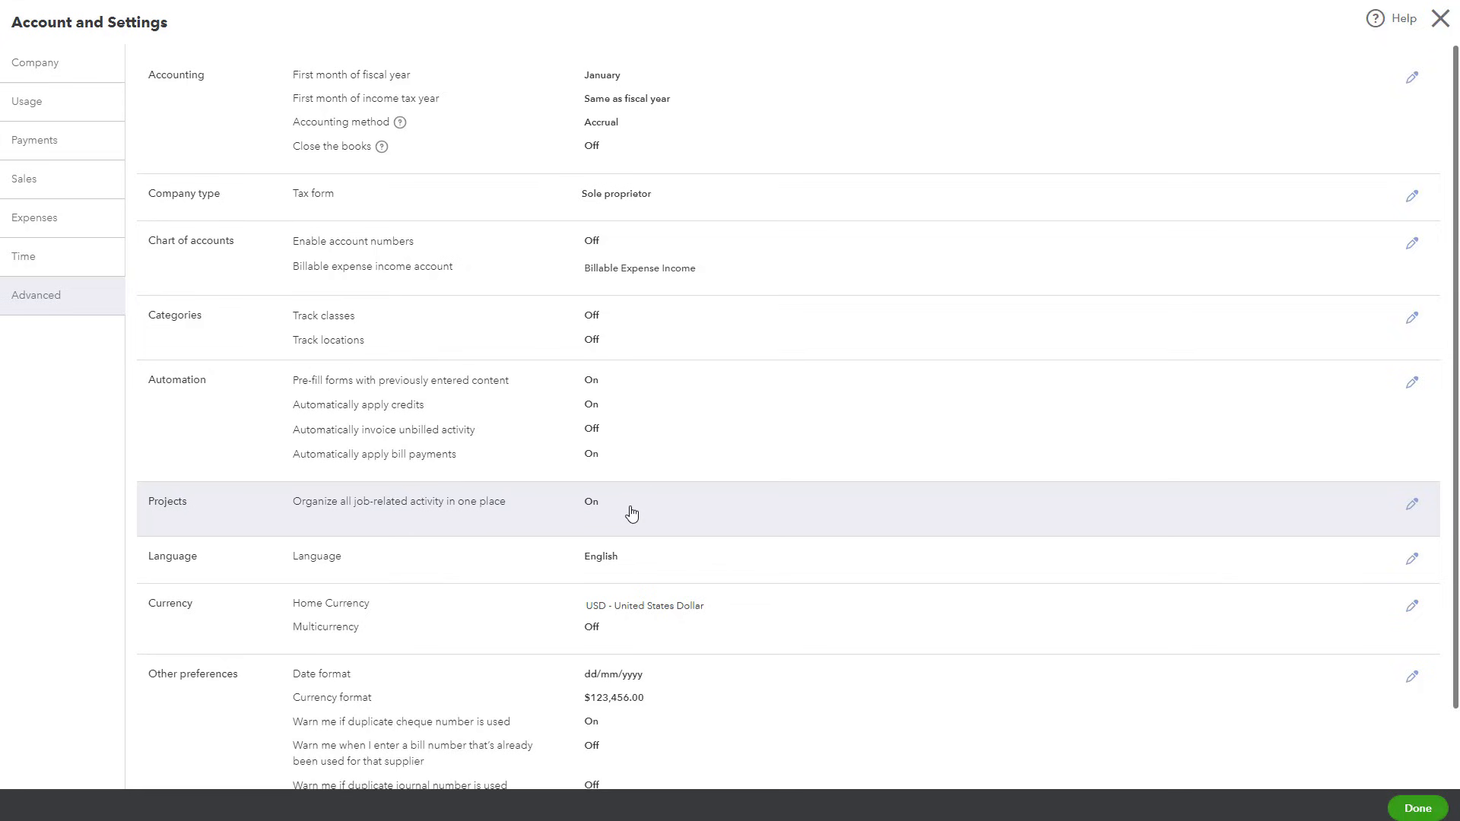
pyautogui.click(50, 266)
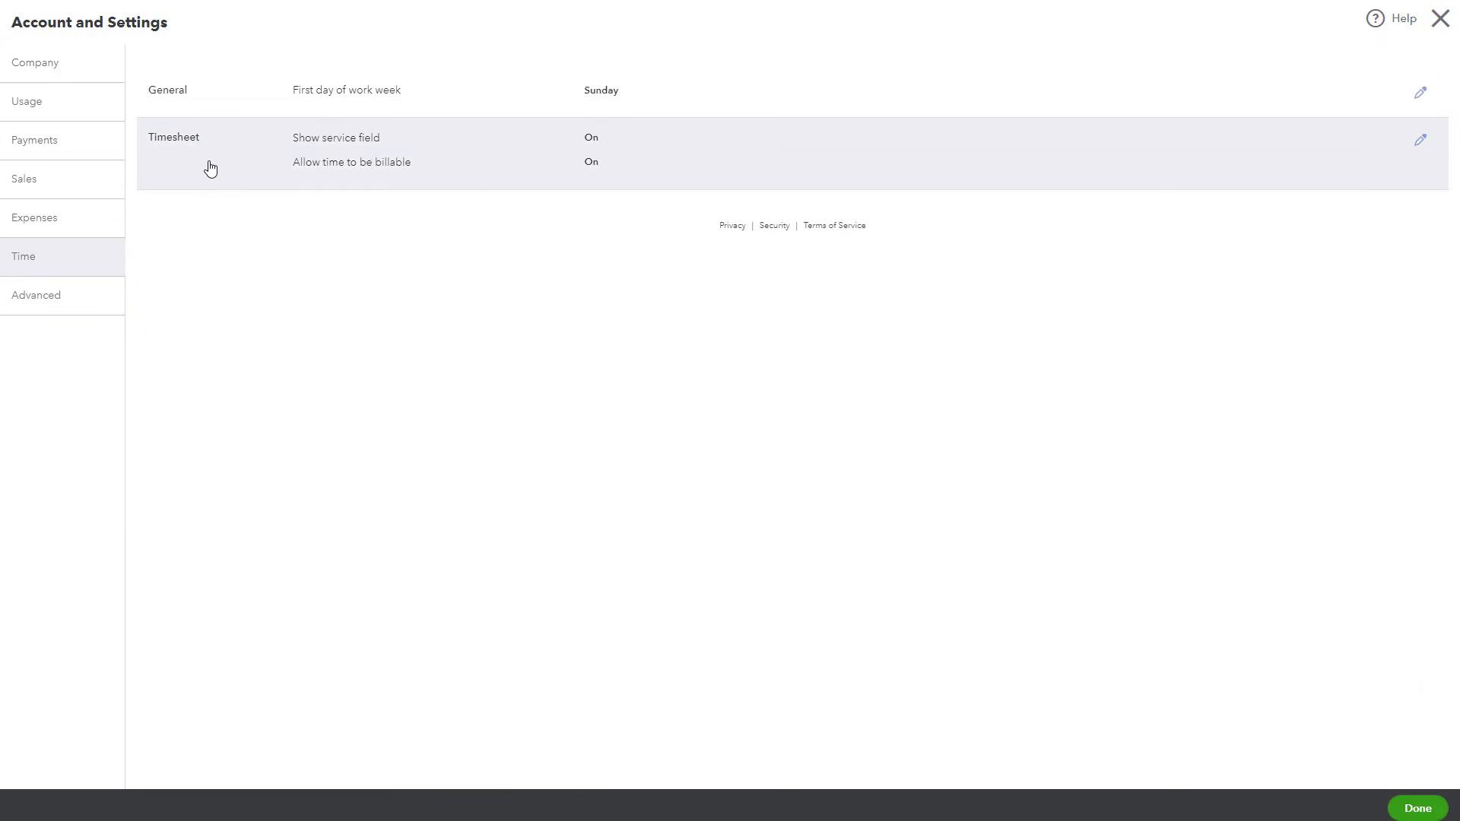
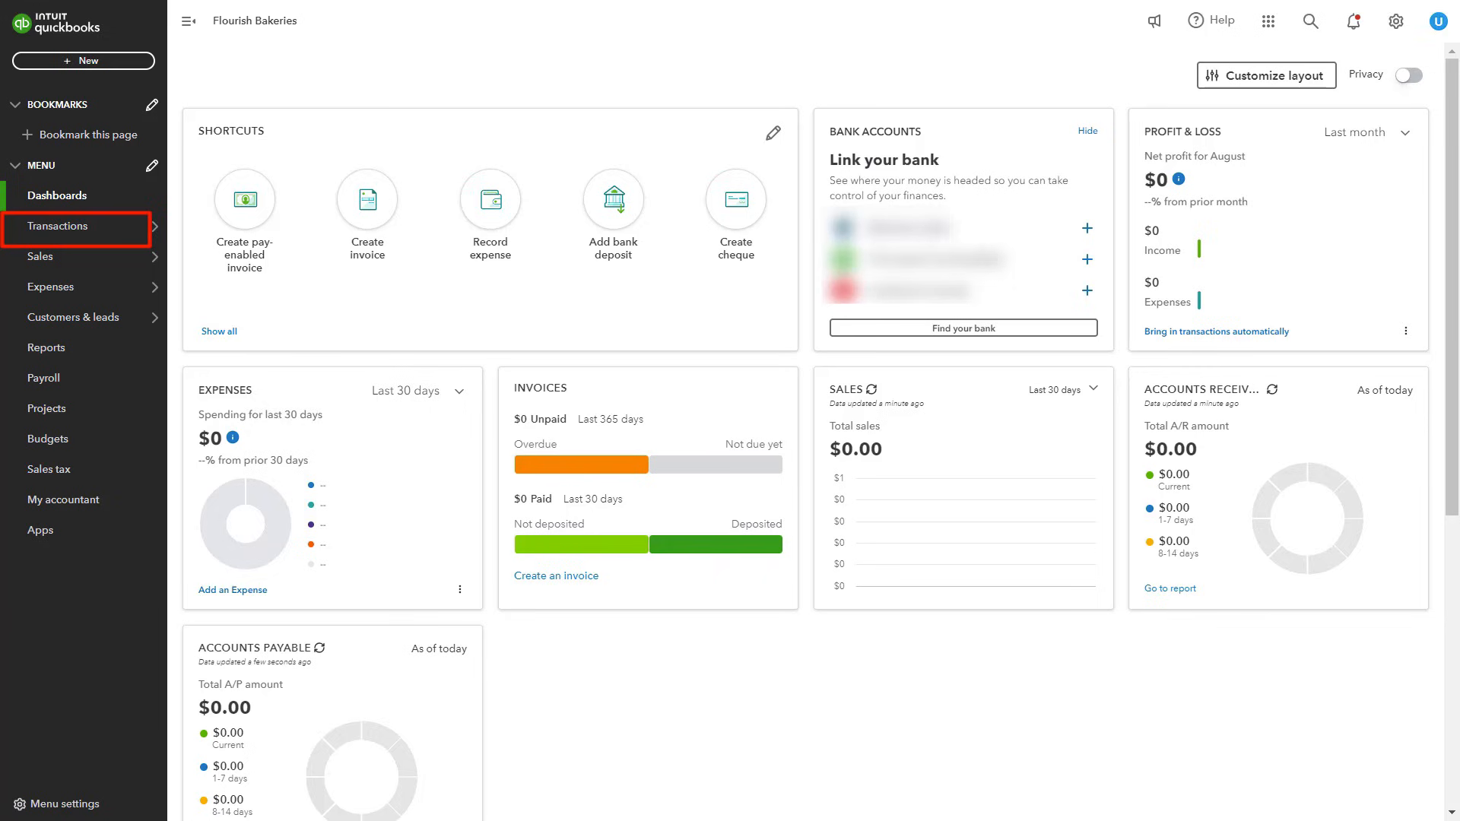
# - Open the Sales tax page to view the sales tax setup option
pyautogui.moveTo(58, 226)
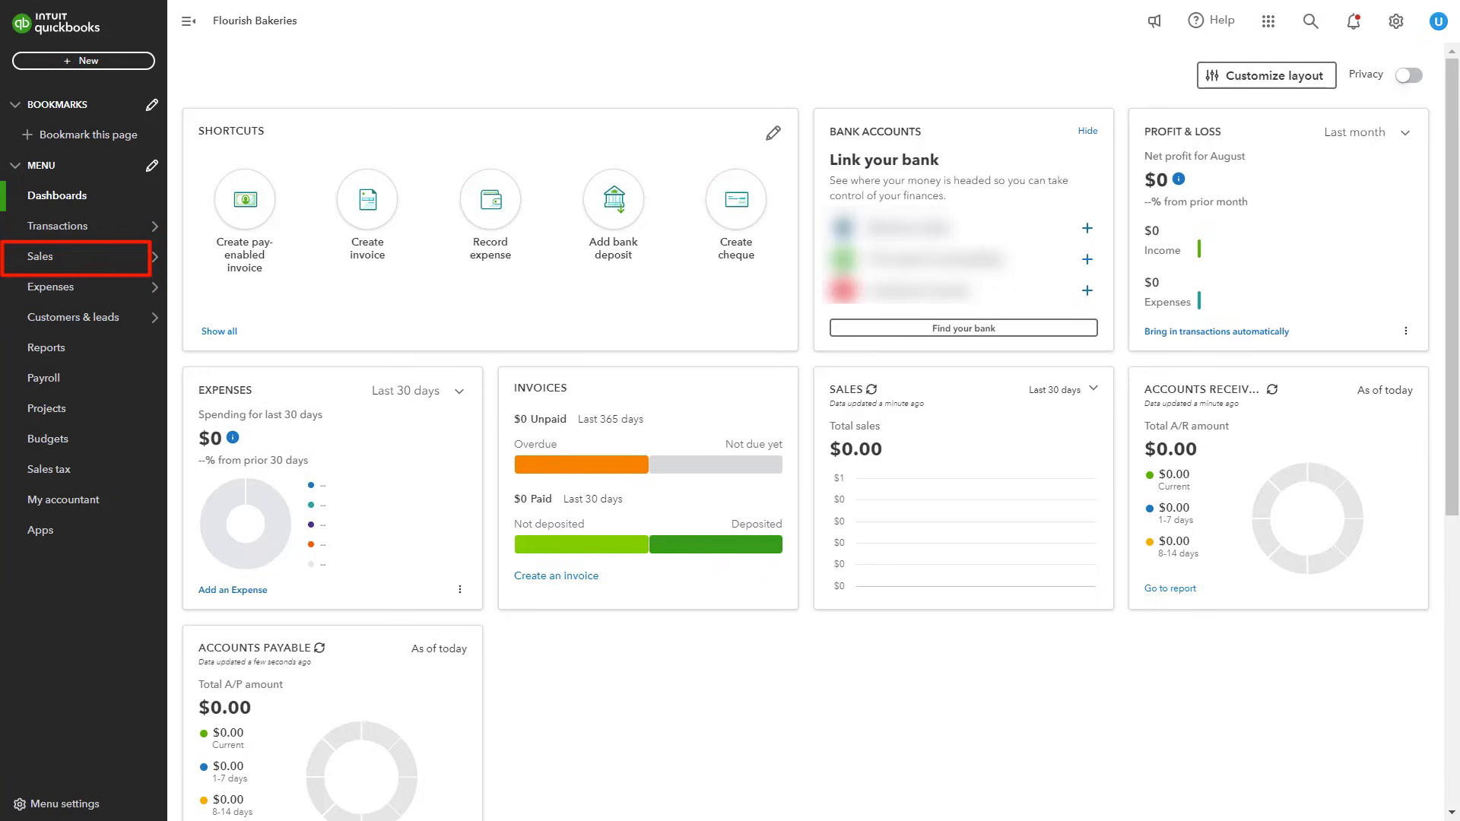
pyautogui.click(40, 256)
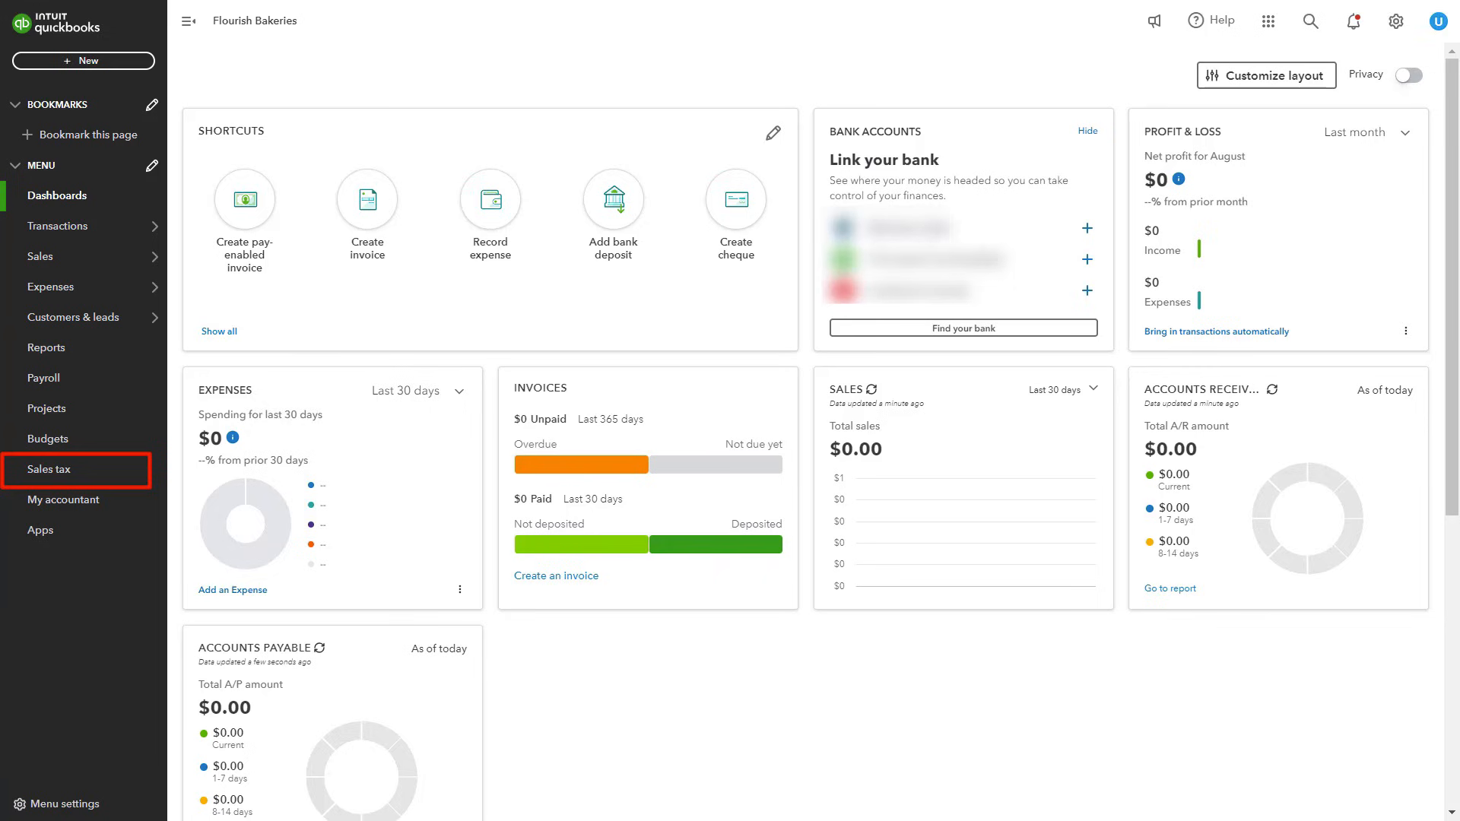
pyautogui.click(49, 470)
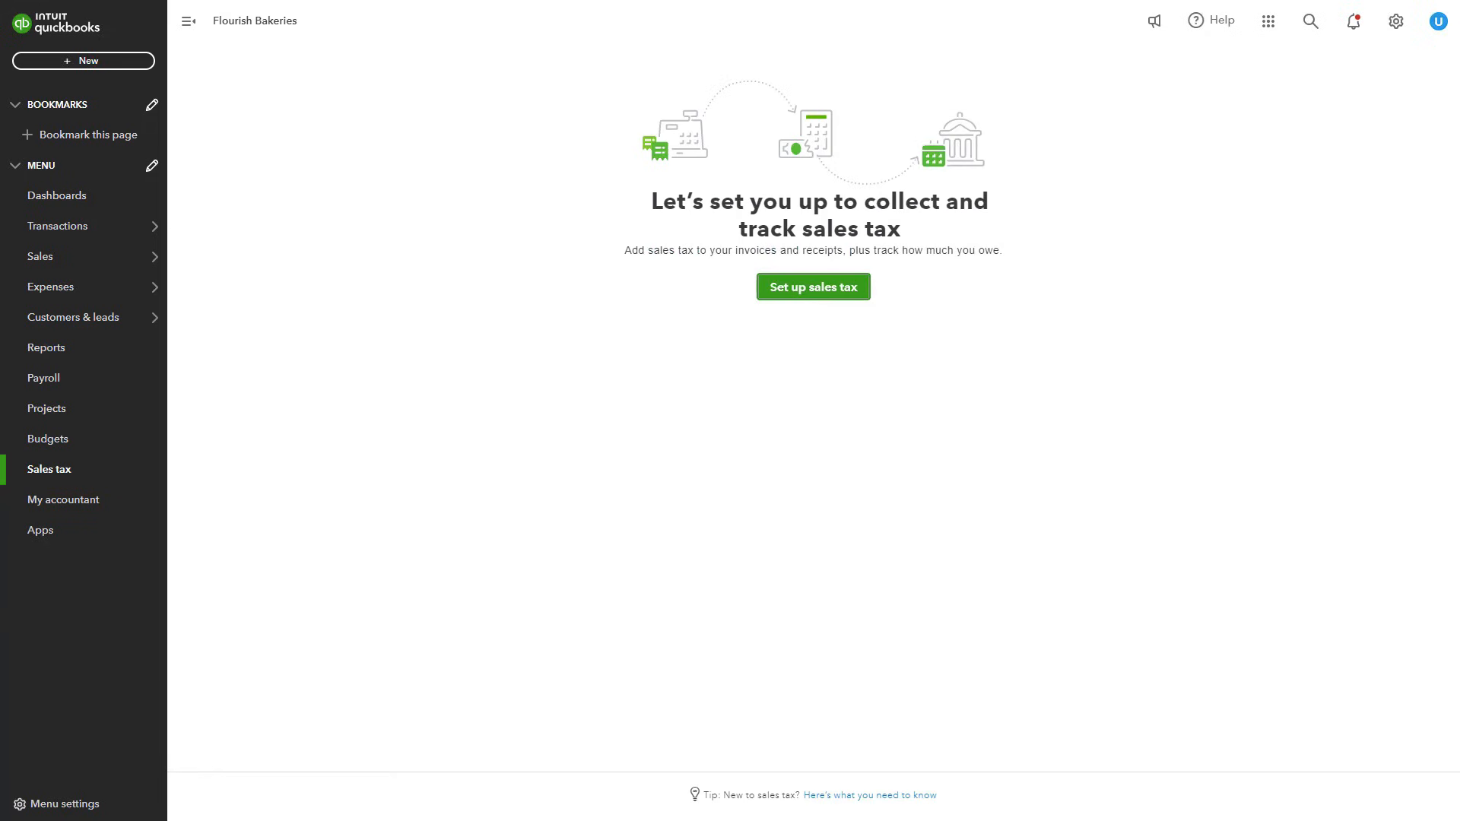
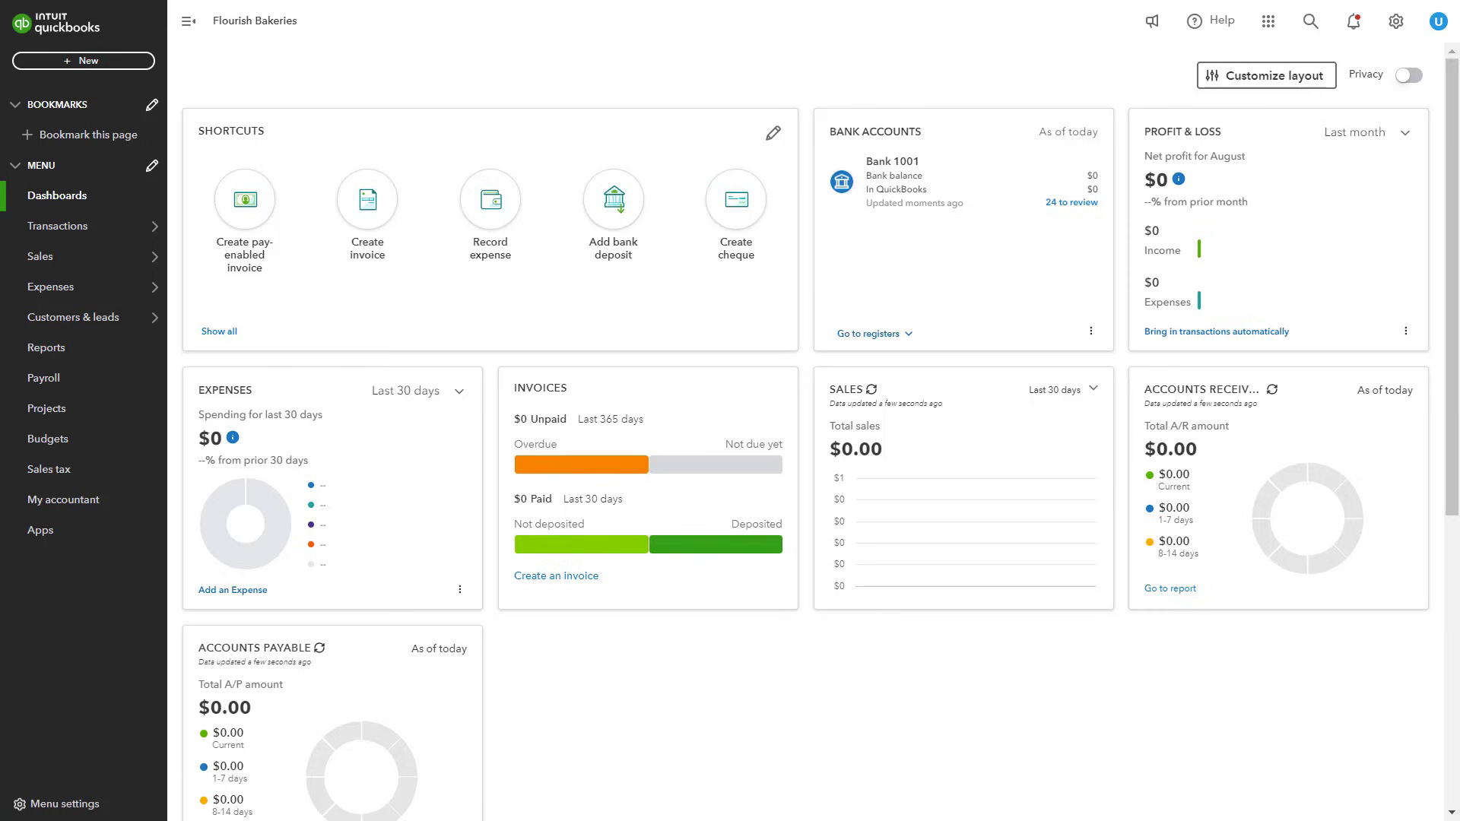
# - View the RBC Bank (CAN) option for linking an account from the bank transactions, and look through the transactions for review
pyautogui.moveTo(90, 229)
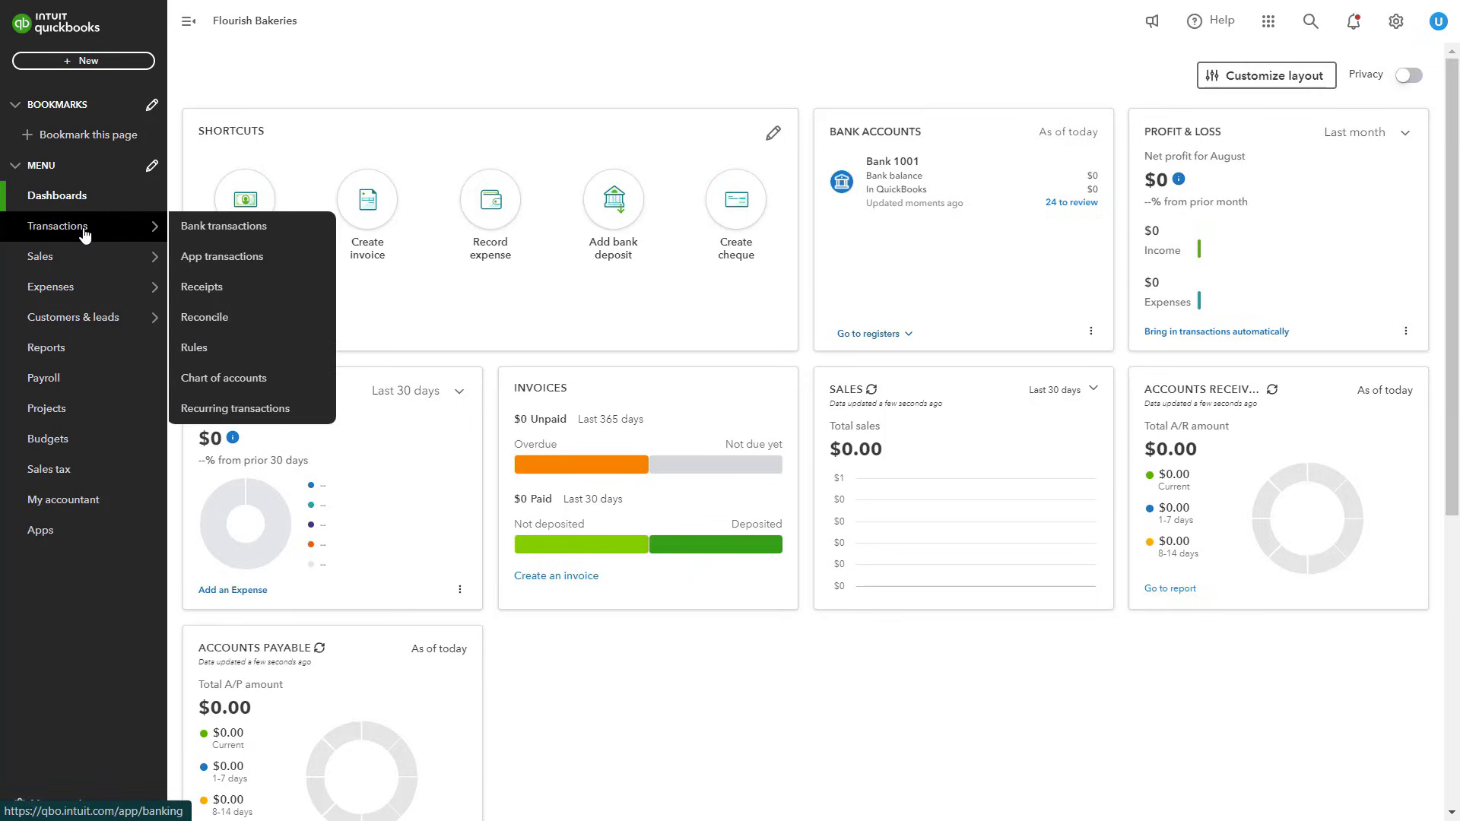
pyautogui.click(214, 235)
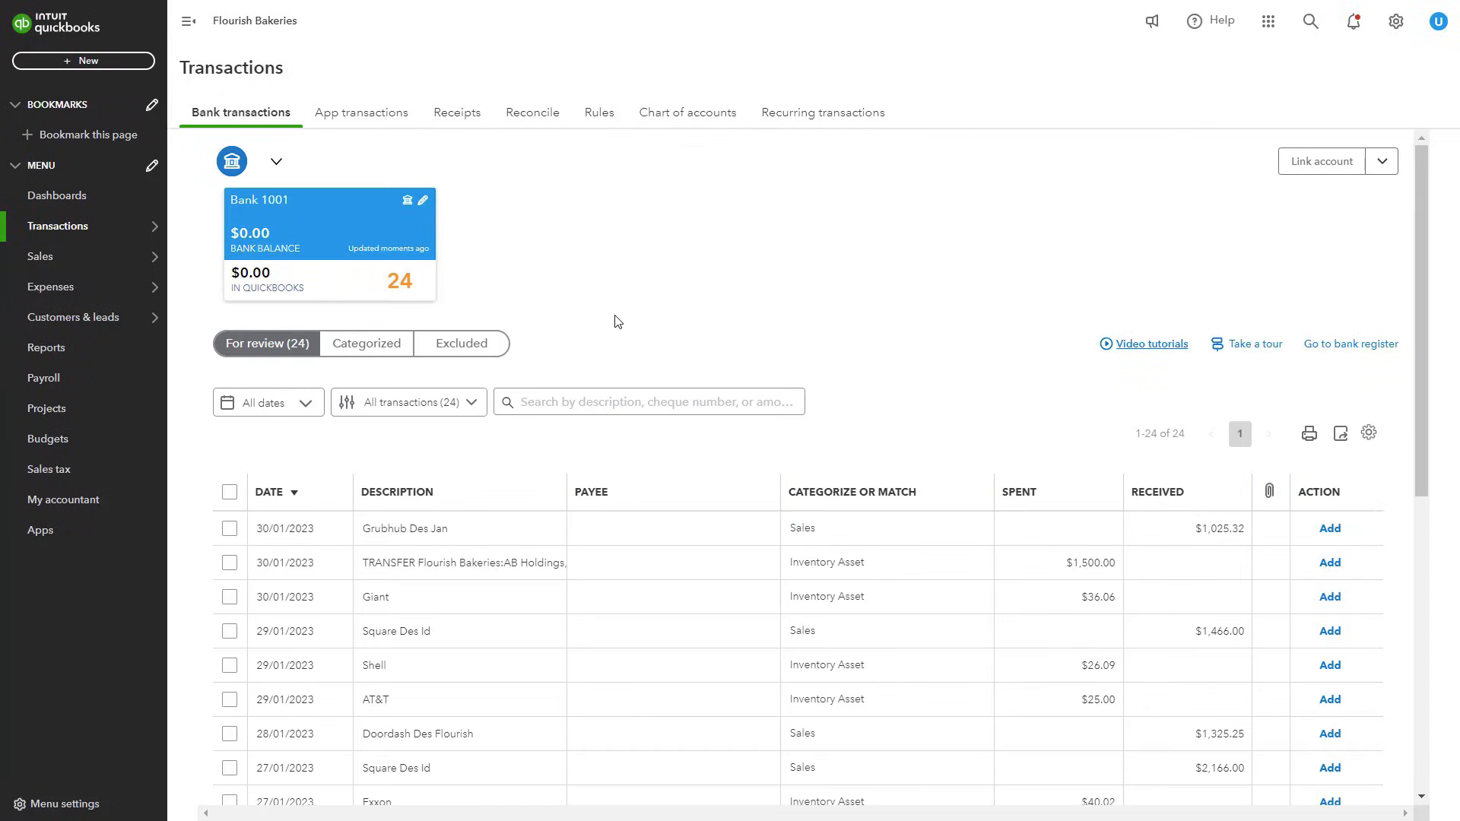
pyautogui.click(1333, 170)
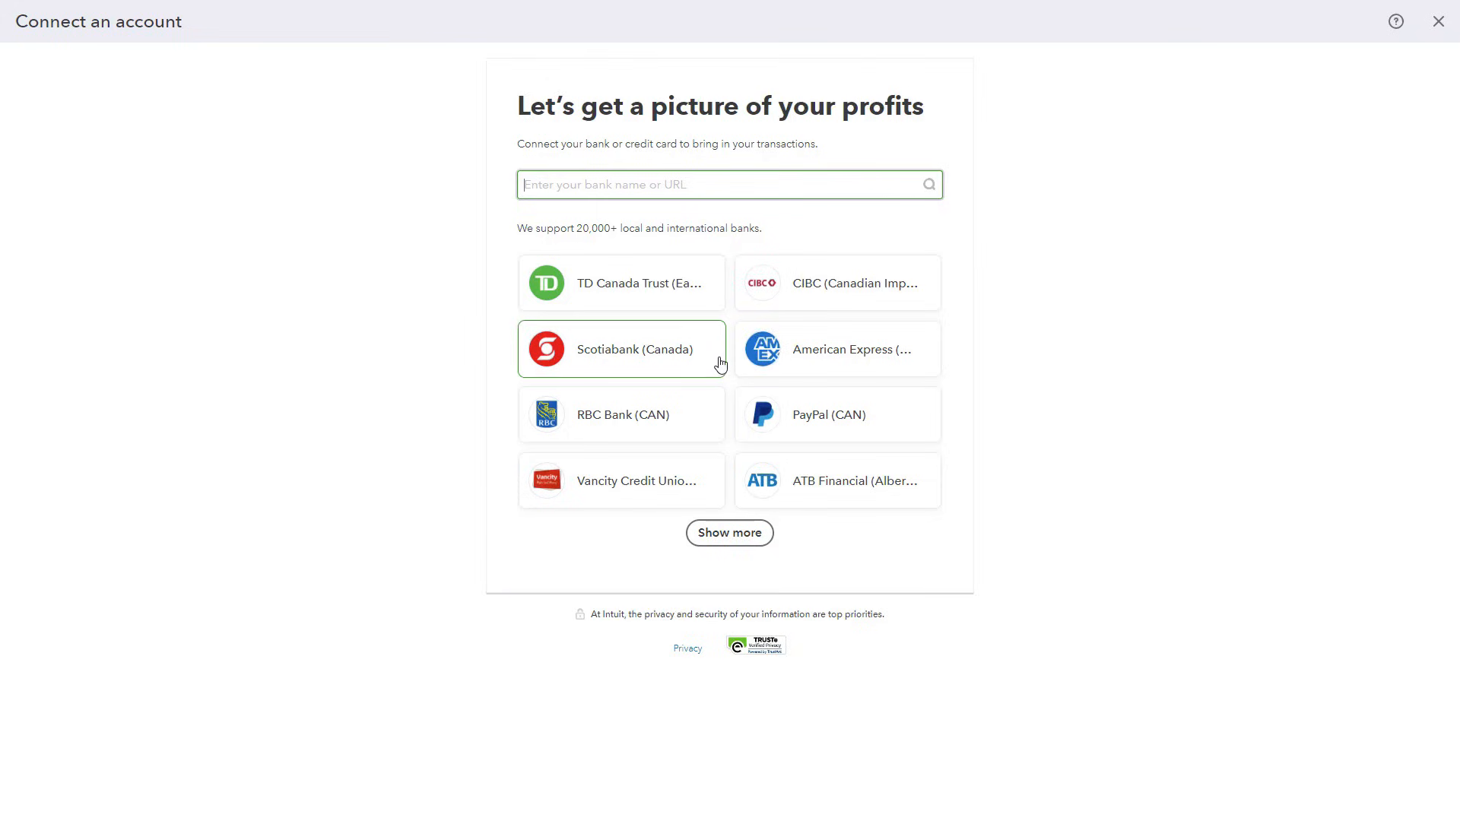
pyautogui.click(679, 418)
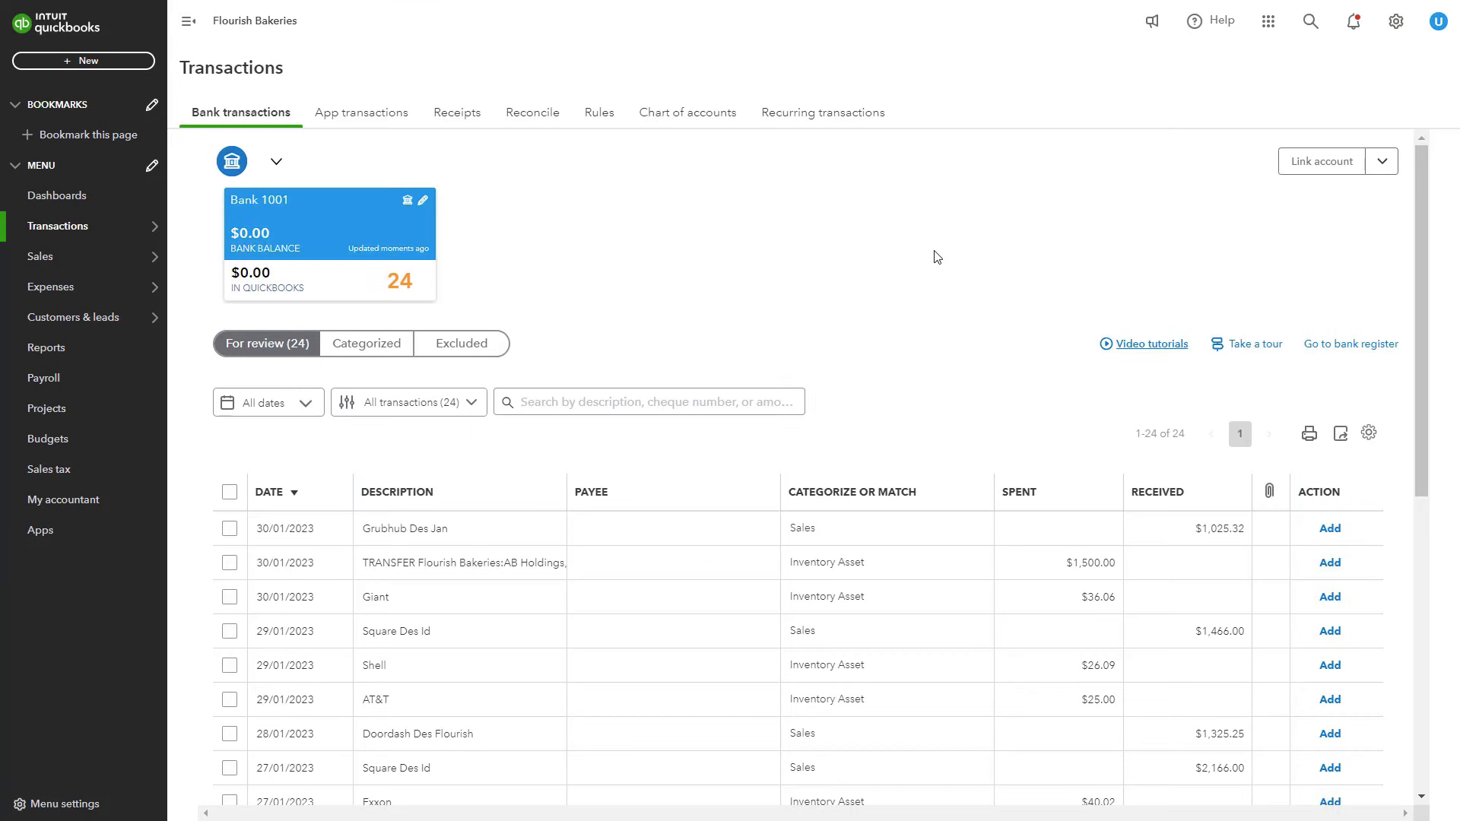
pyautogui.scroll(-4, 1047, 573)
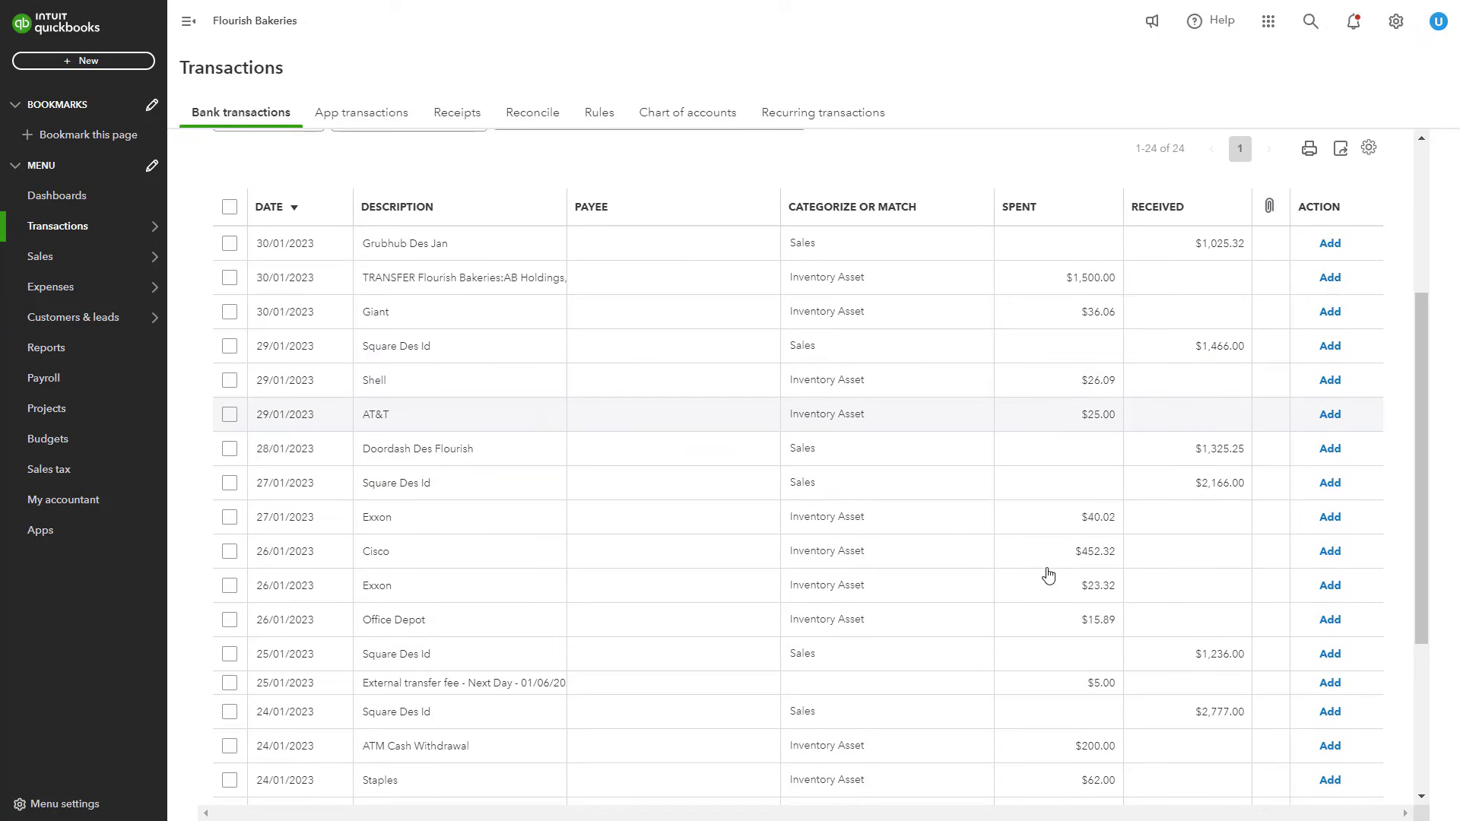
# - Look through the bank transactions for review and examine the categorization details of the Grubhub Des Jan deposit
pyautogui.scroll(-1, 1048, 574)
pyautogui.scroll(-3, 1053, 567)
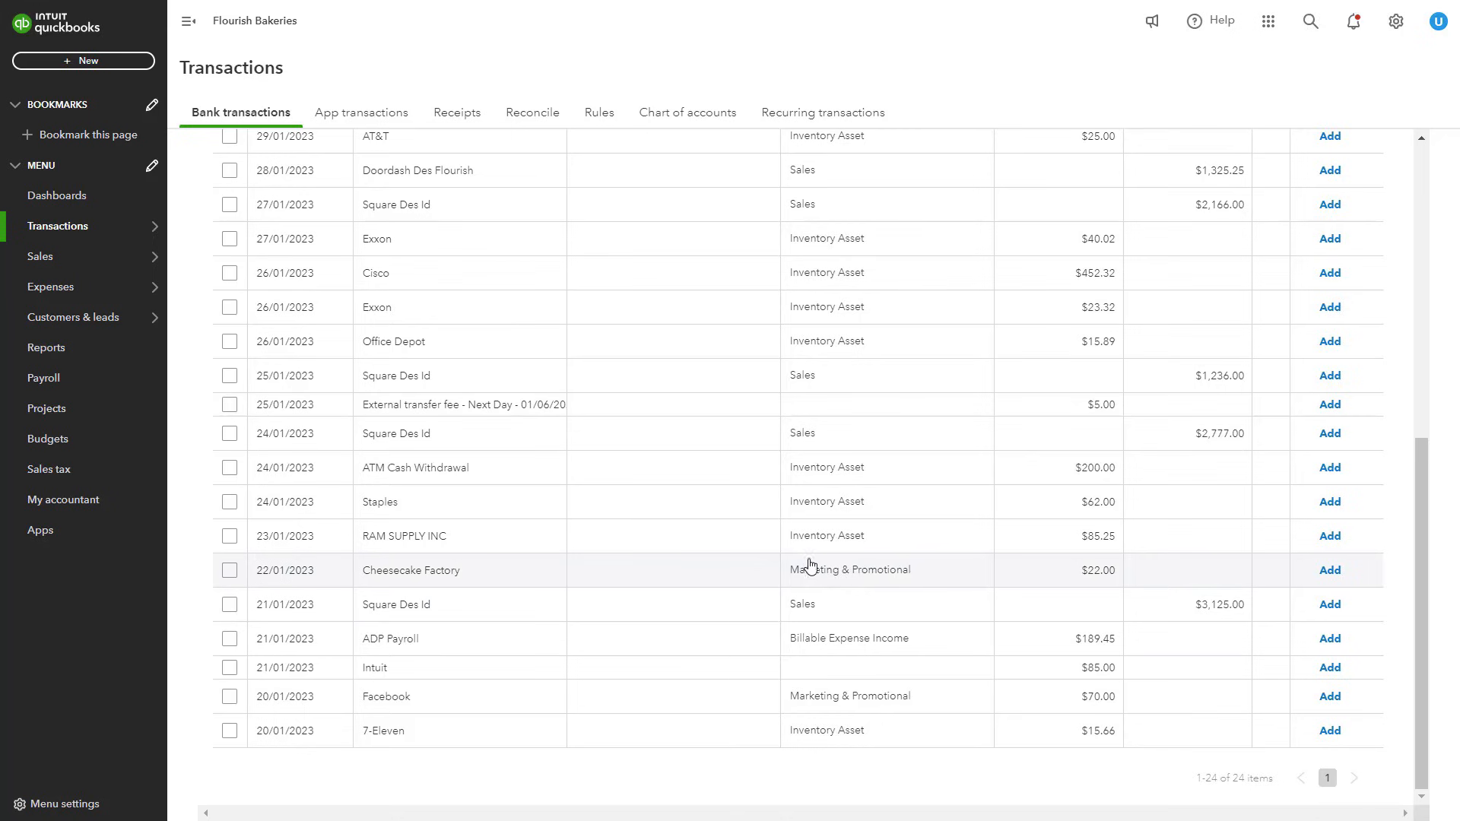
pyautogui.scroll(6, 832, 536)
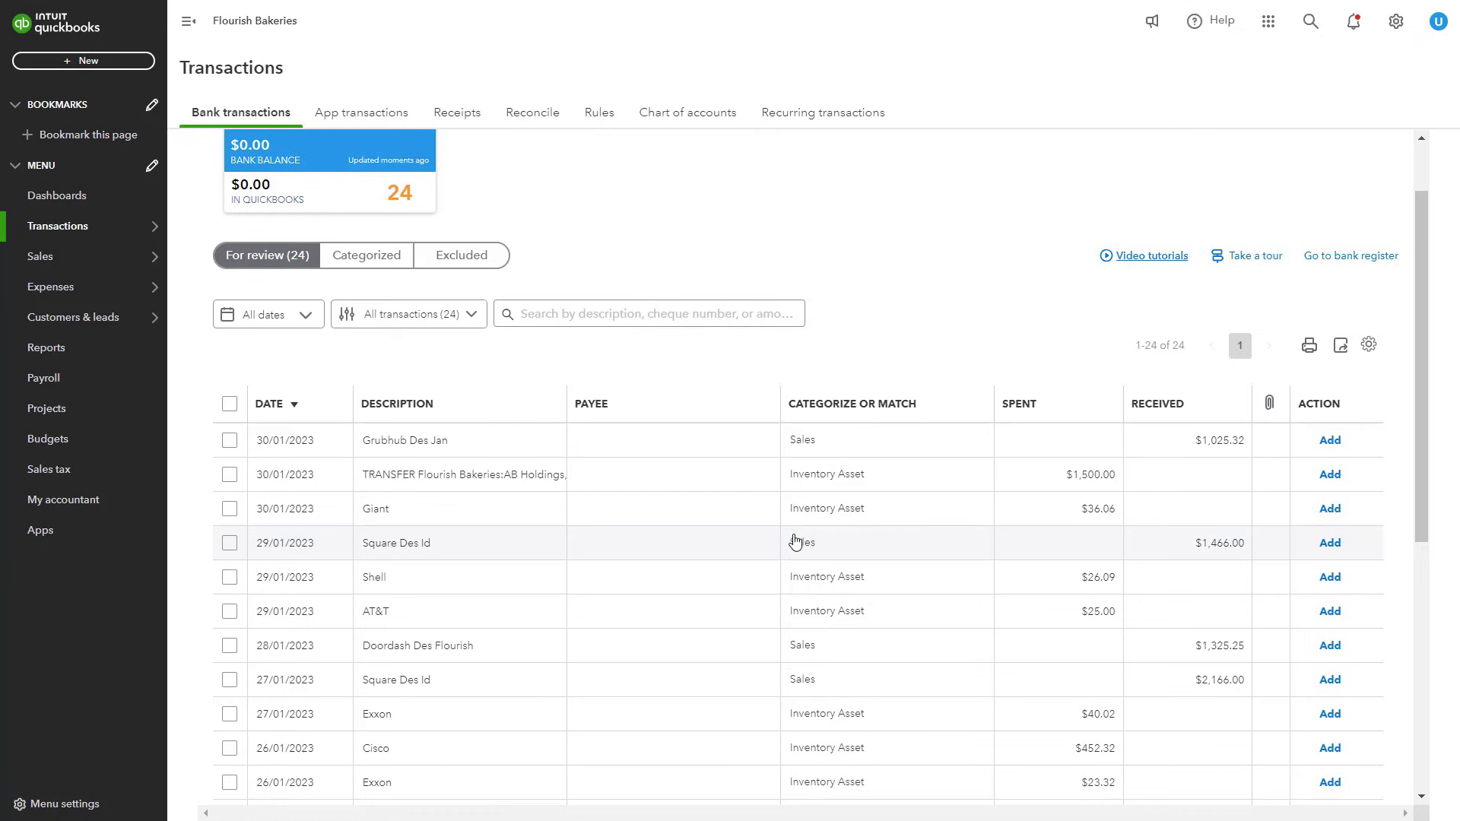
pyautogui.scroll(2, 796, 541)
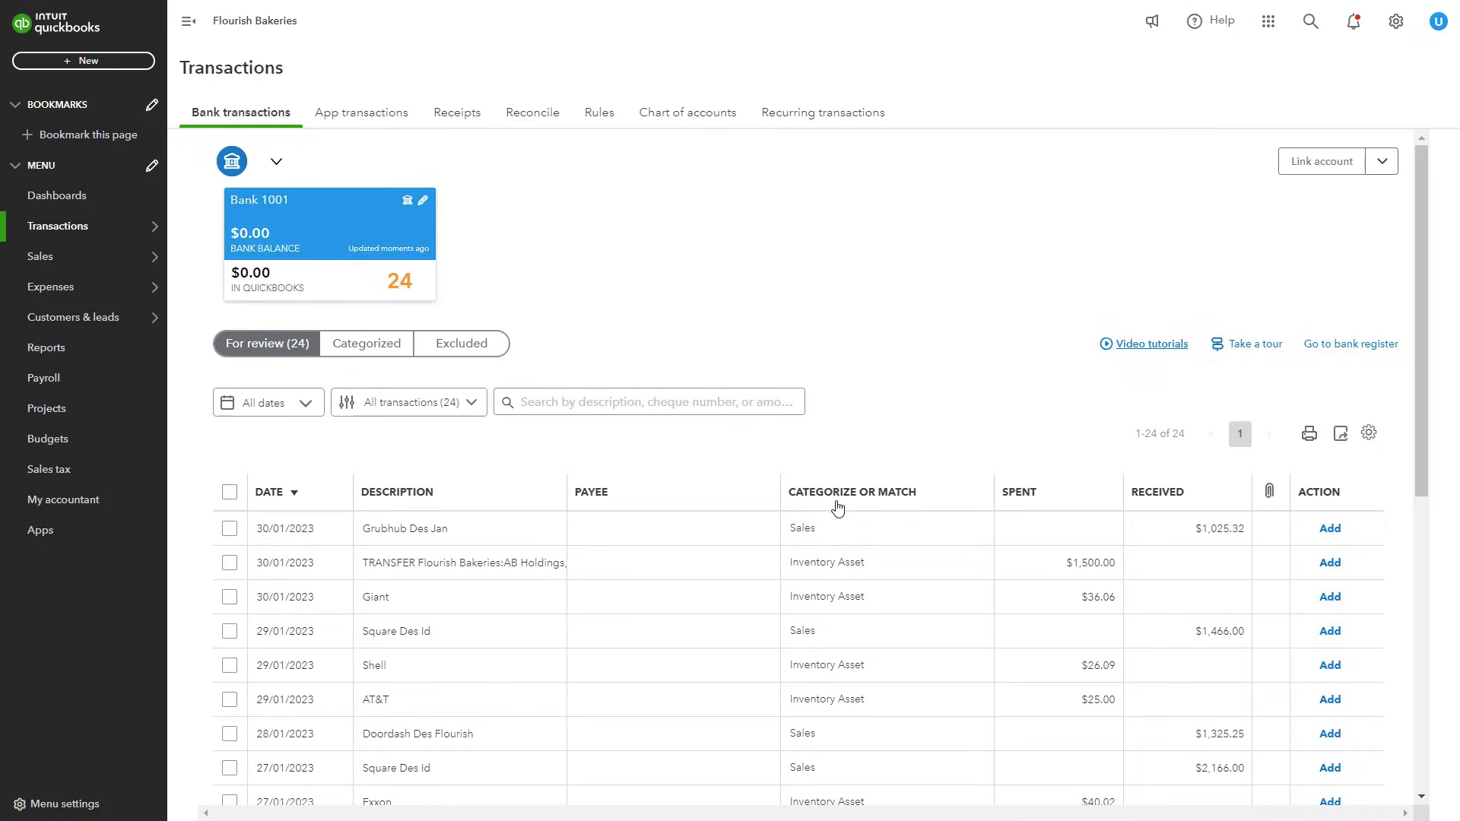
pyautogui.scroll(-5, 932, 647)
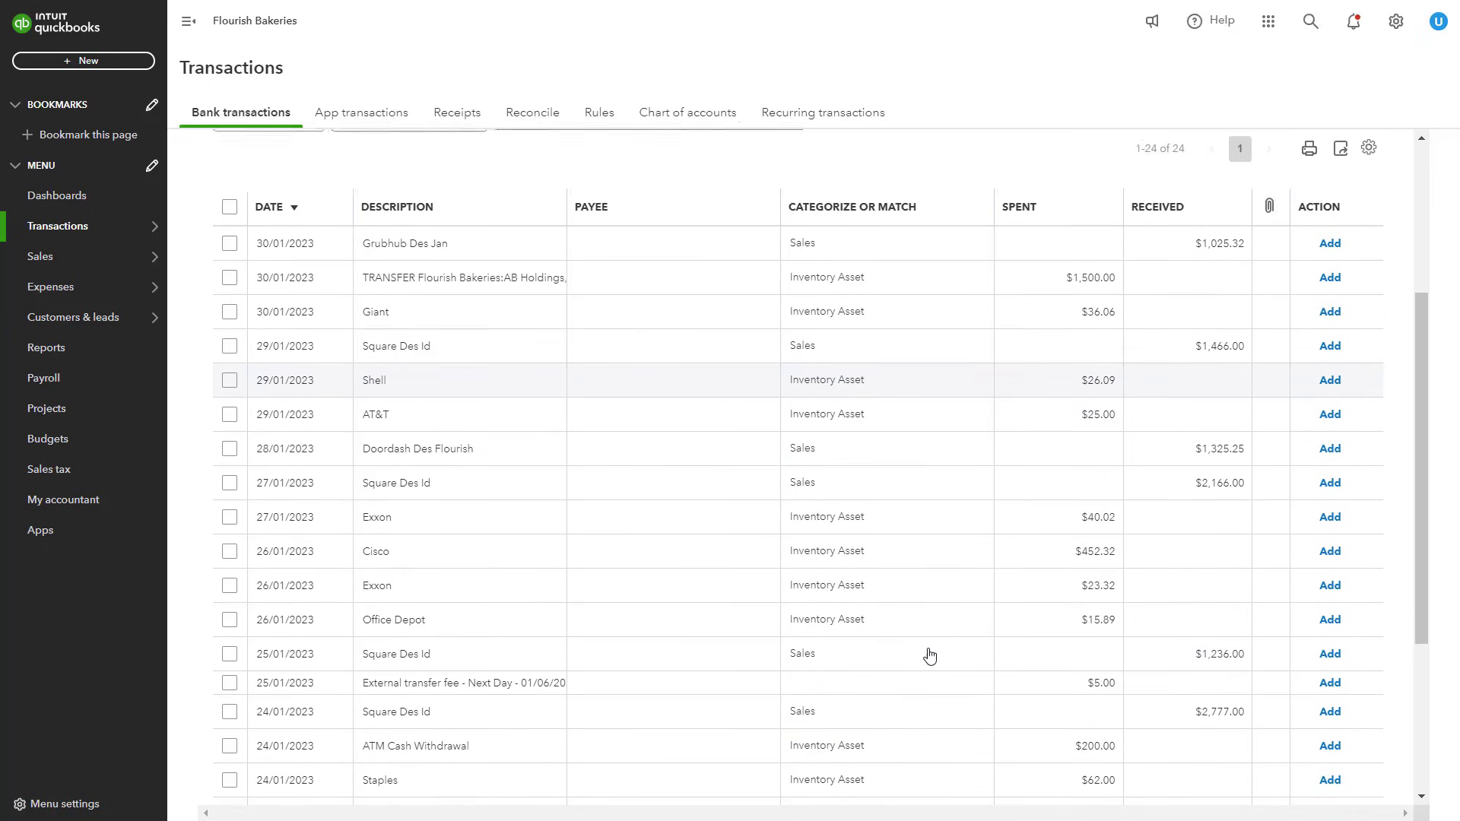
pyautogui.scroll(5, 929, 654)
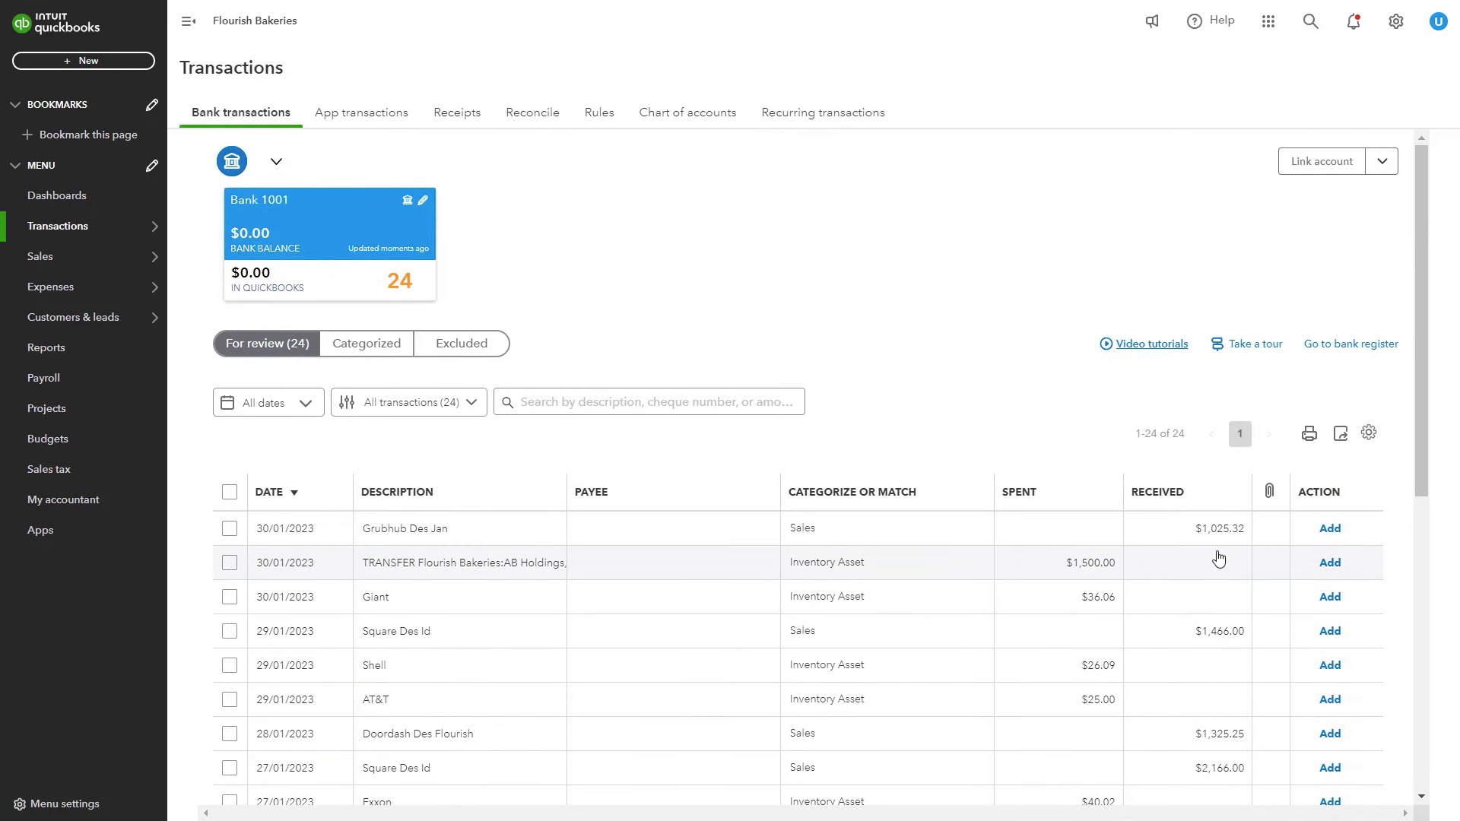
pyautogui.click(1272, 535)
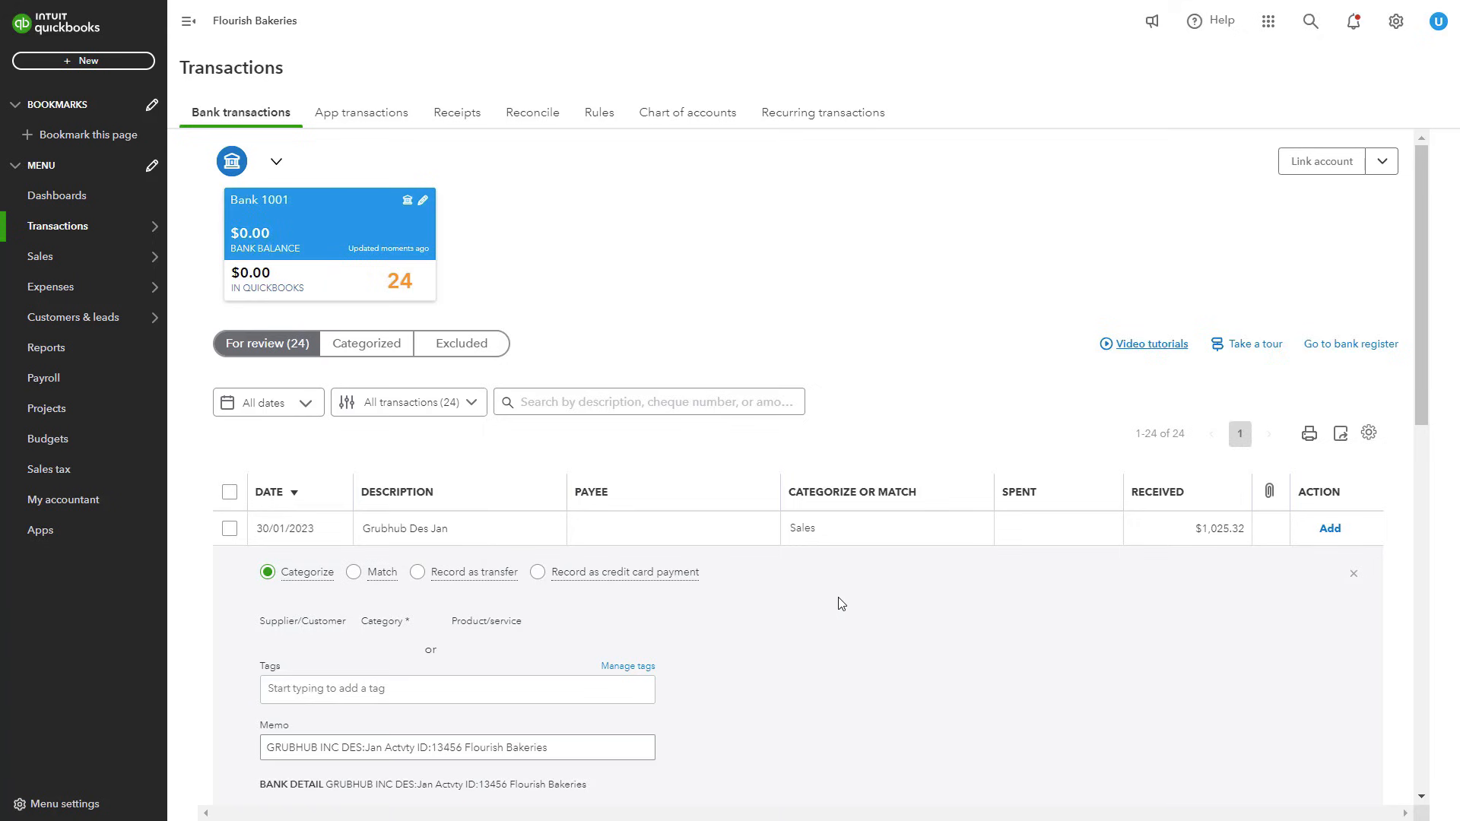
pyautogui.click(1286, 540)
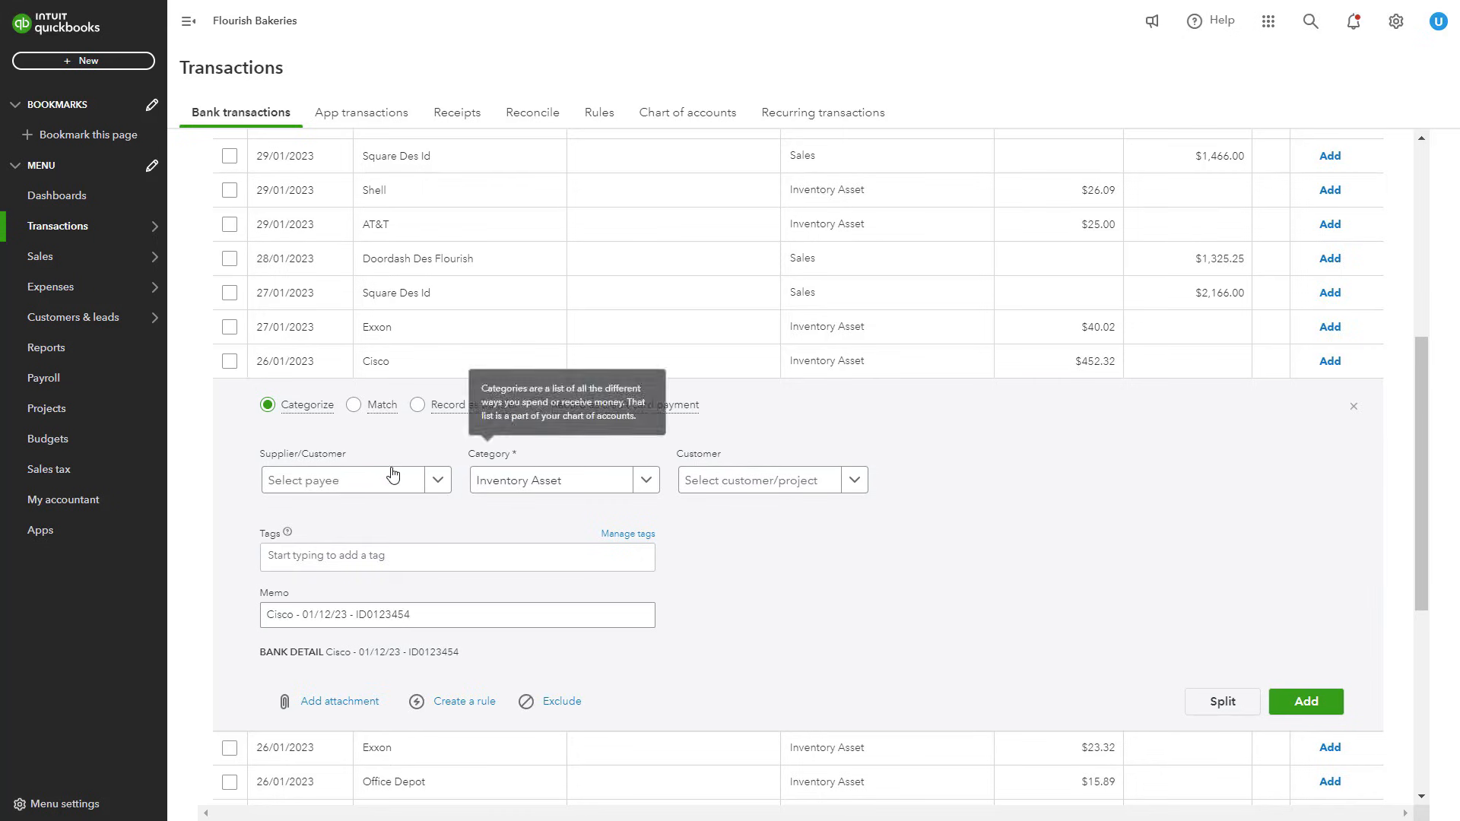
# - Examine the supplier/customer choices for the Cisco transaction and close its details without changes
pyautogui.click(335, 485)
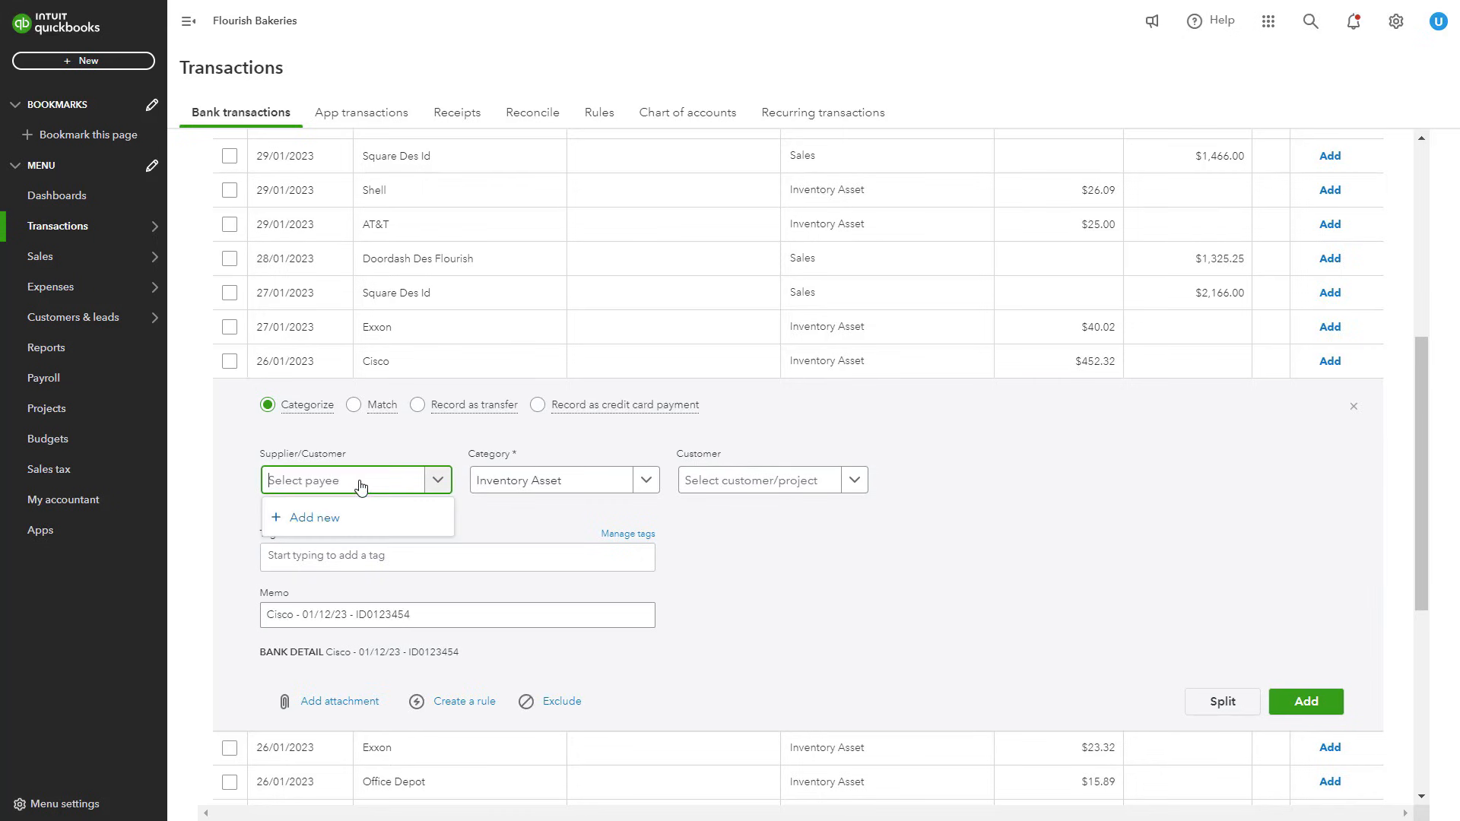
pyautogui.click(993, 506)
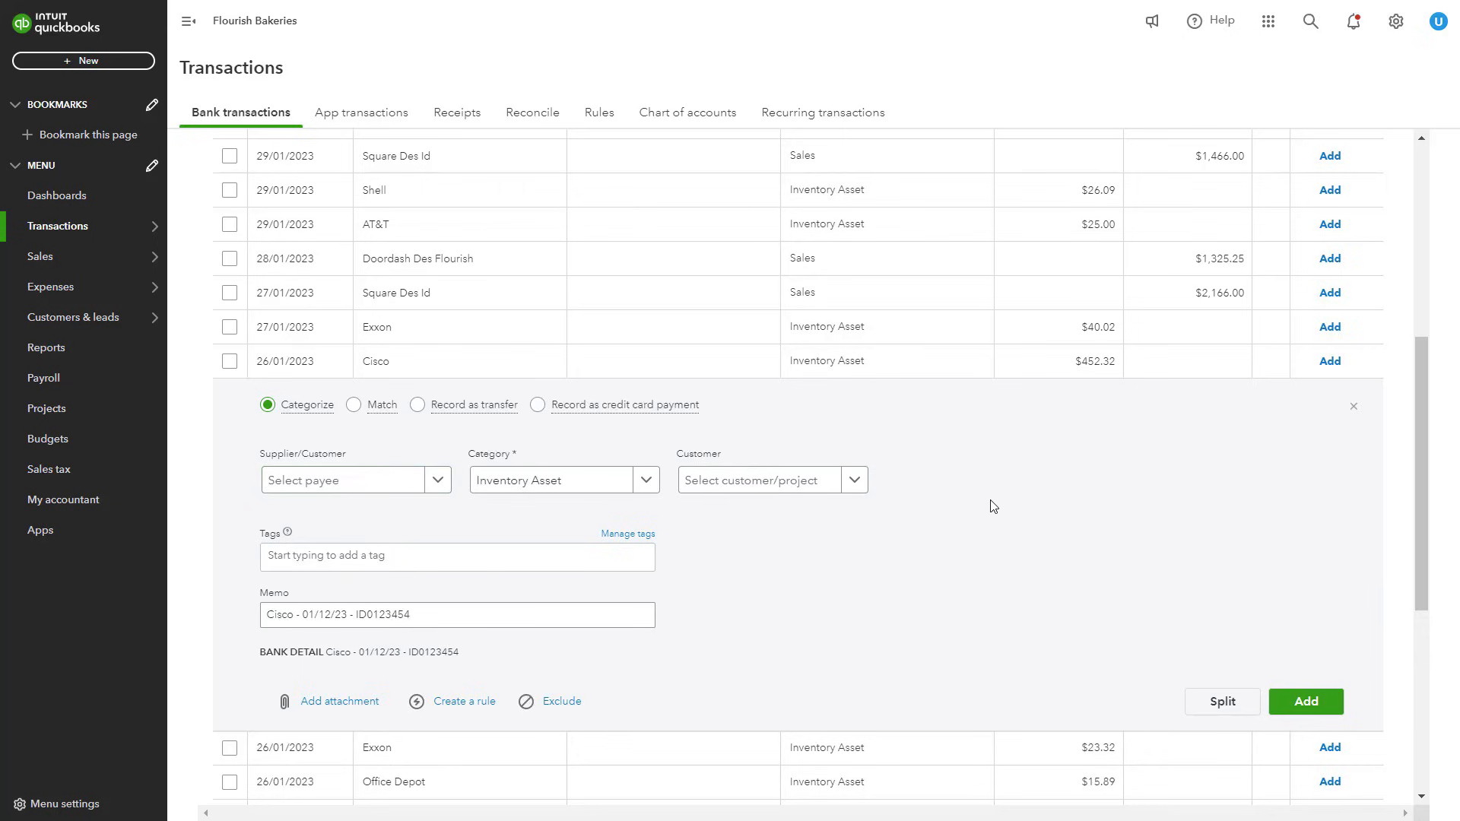
pyautogui.click(1268, 373)
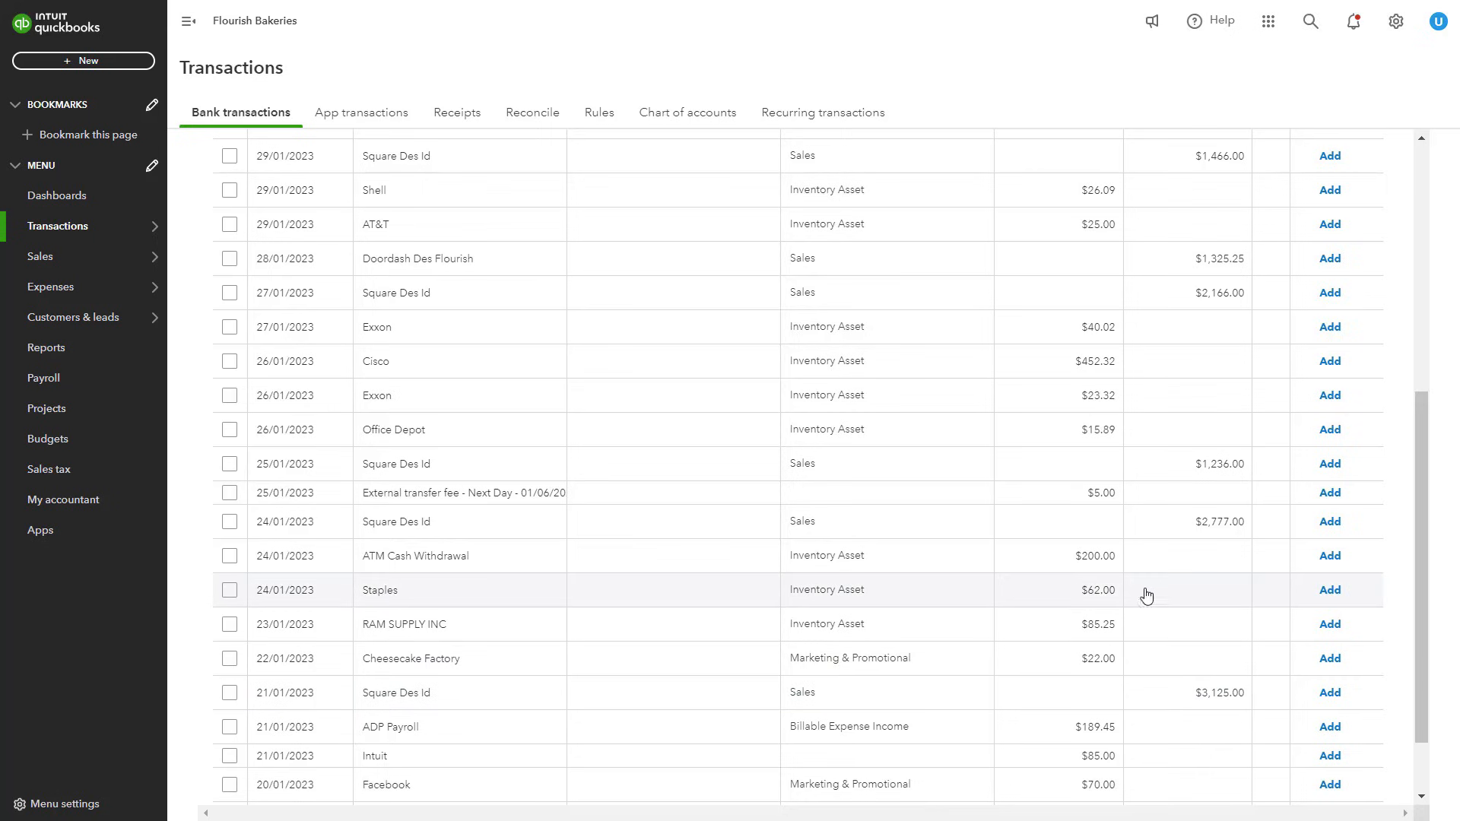
# - View the categorization details of the Staples transaction and open its option for creating a rule
pyautogui.click(1281, 603)
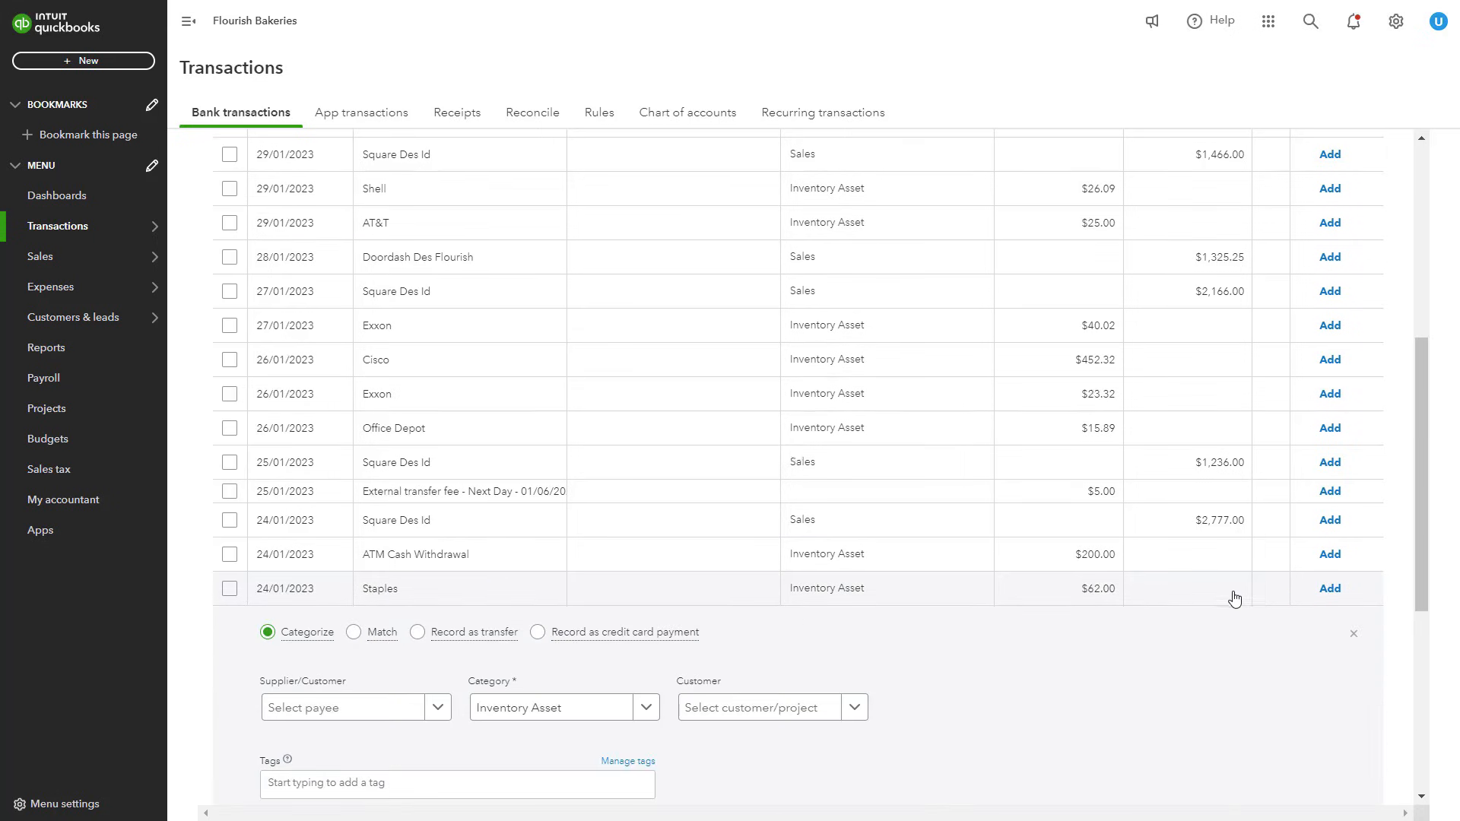
pyautogui.scroll(-4, 1217, 595)
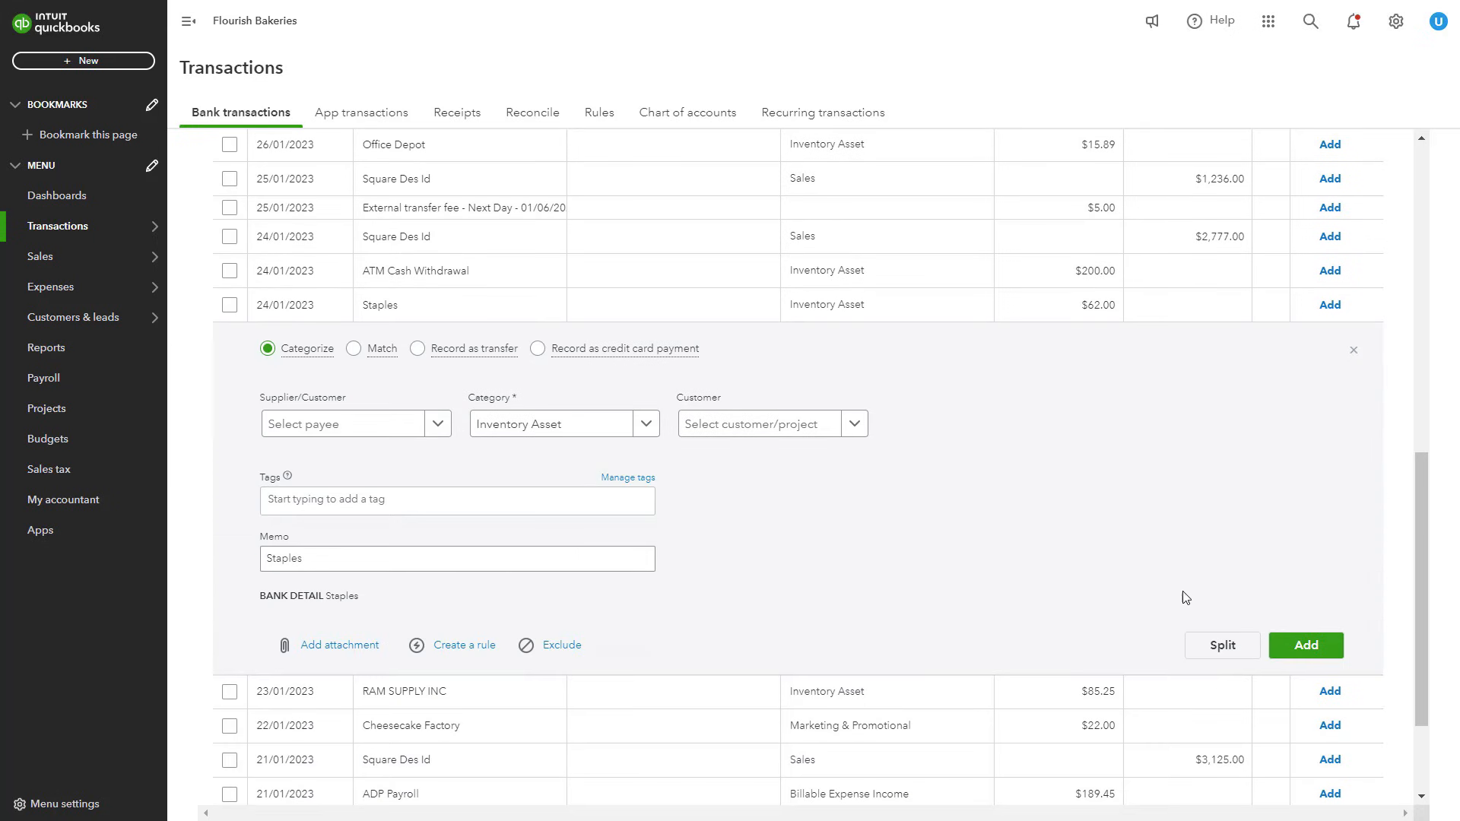
pyautogui.click(462, 647)
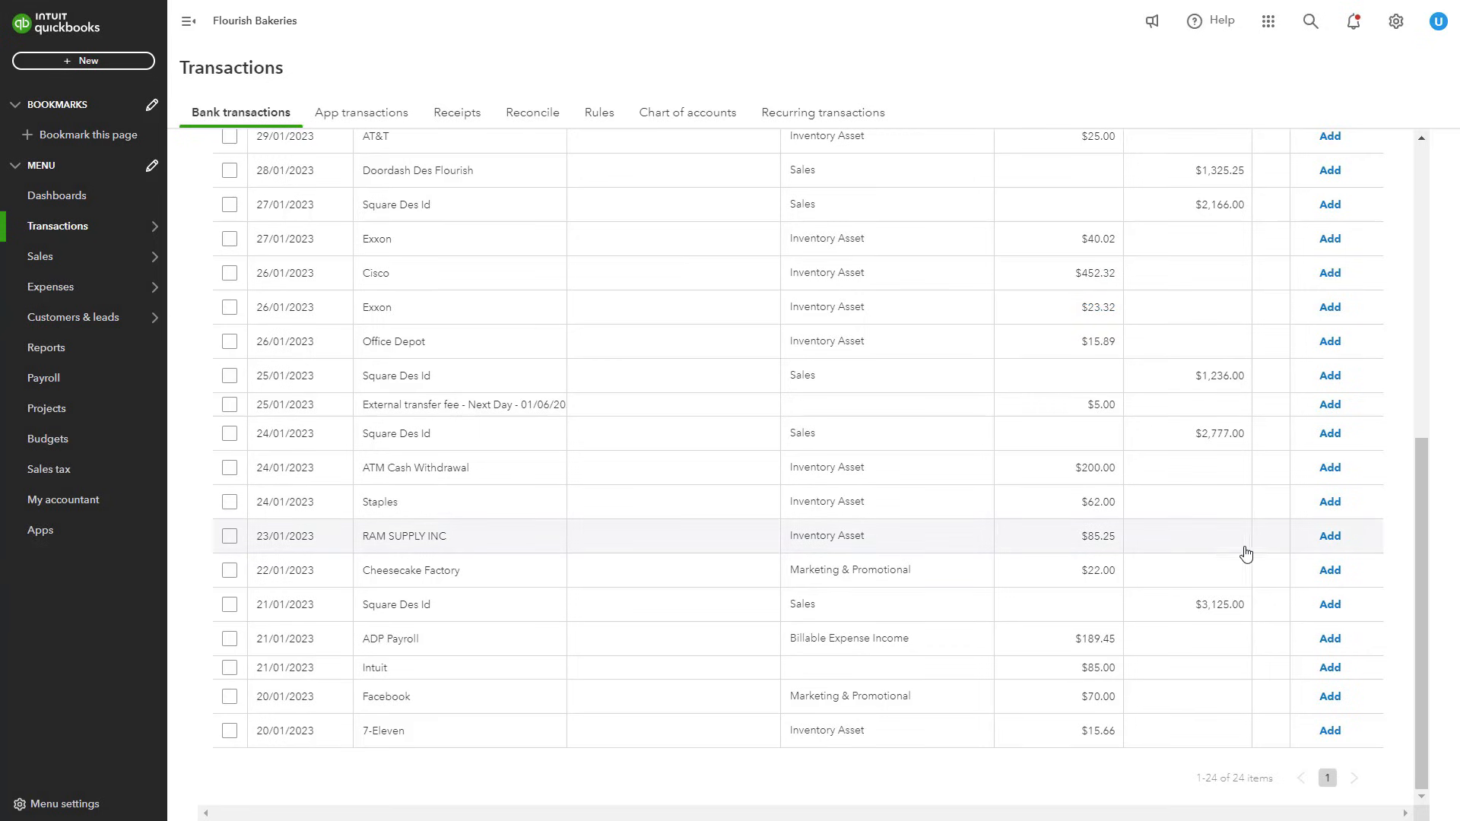
# - Open the Reconcile tool and finish reconciling the Bank 1001 account for the statement ending September 17, 2024
pyautogui.scroll(8, 1171, 551)
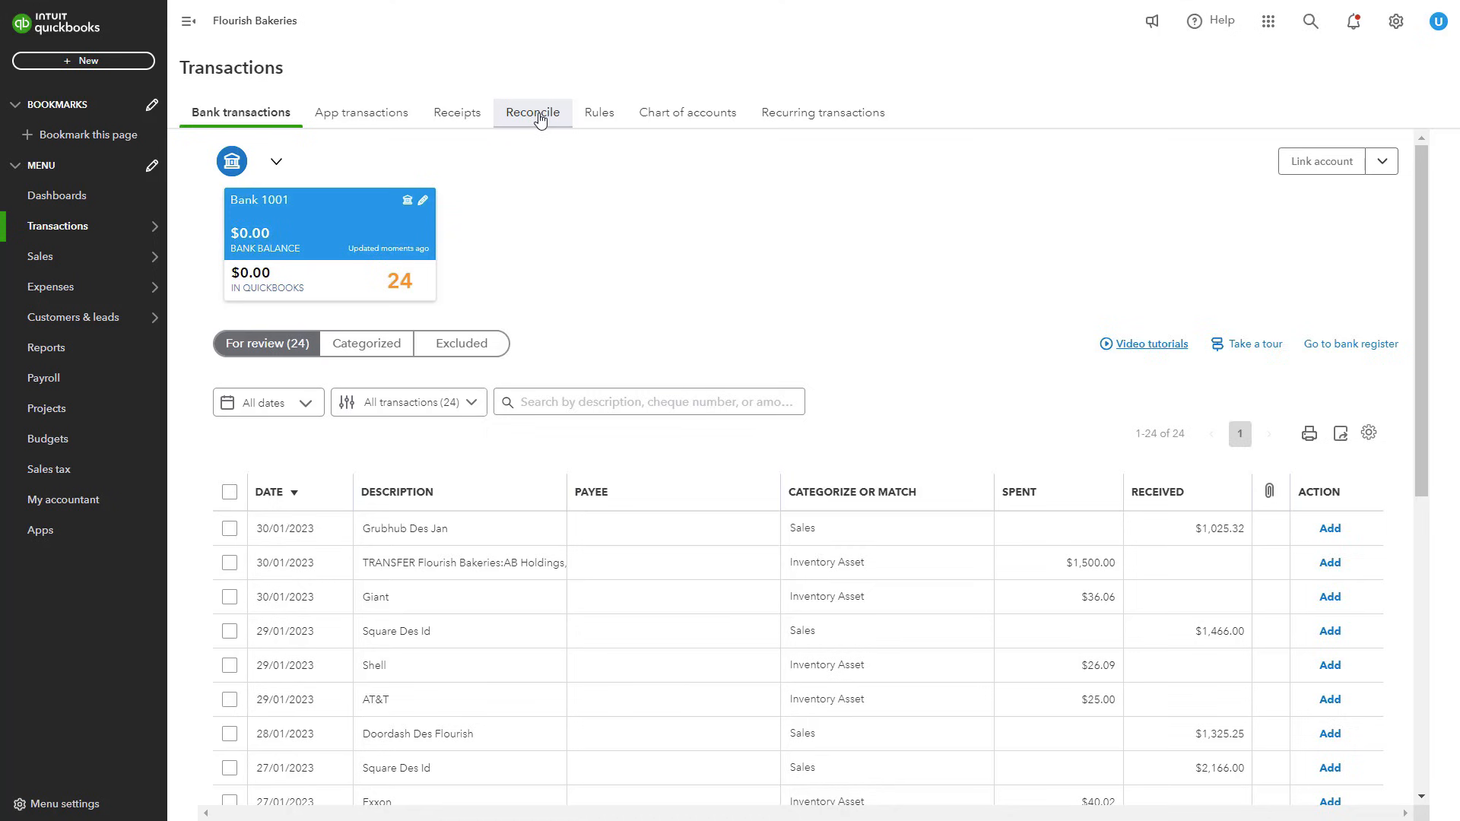
pyautogui.click(539, 121)
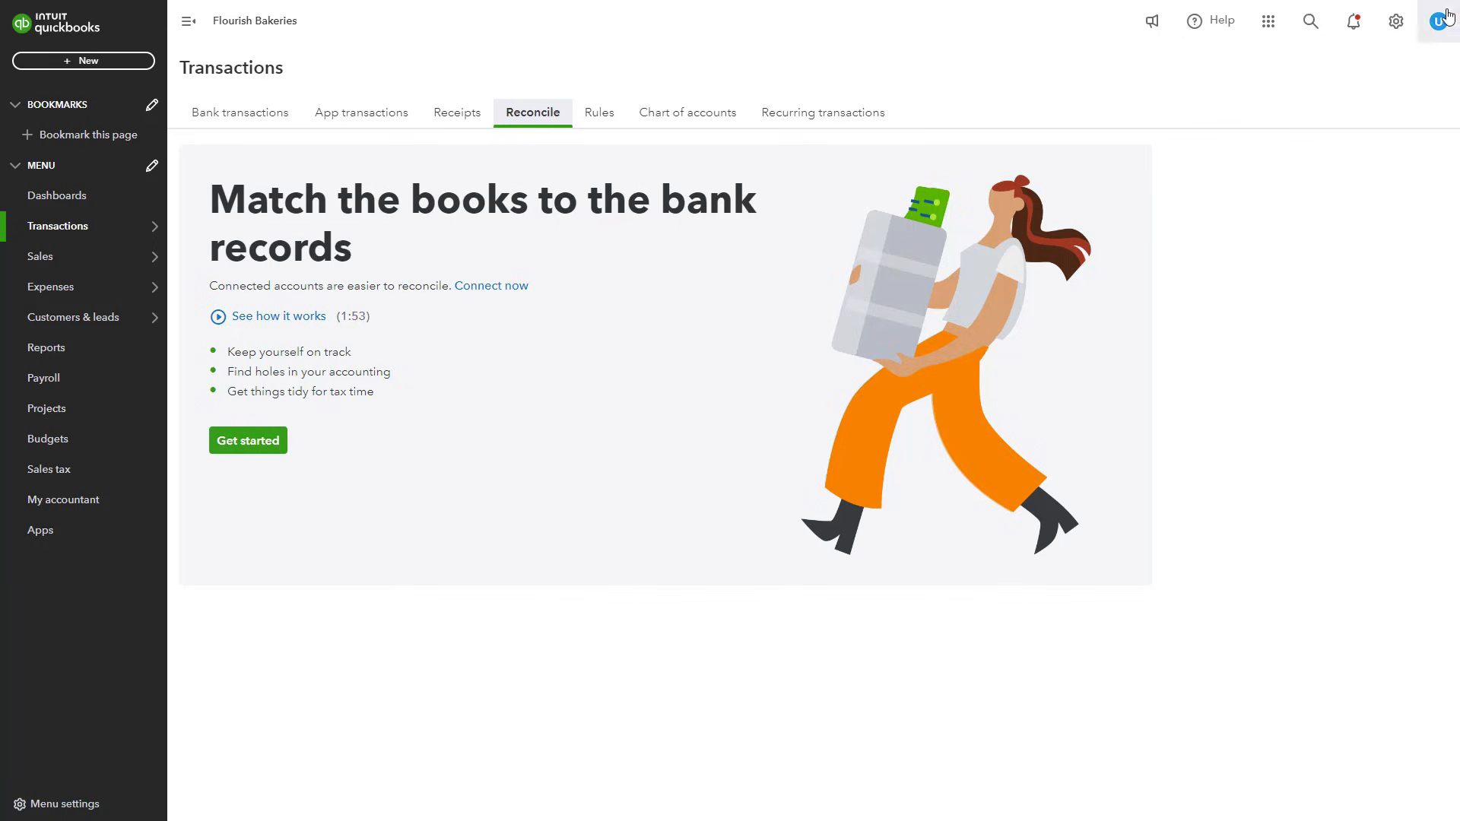
pyautogui.click(1401, 29)
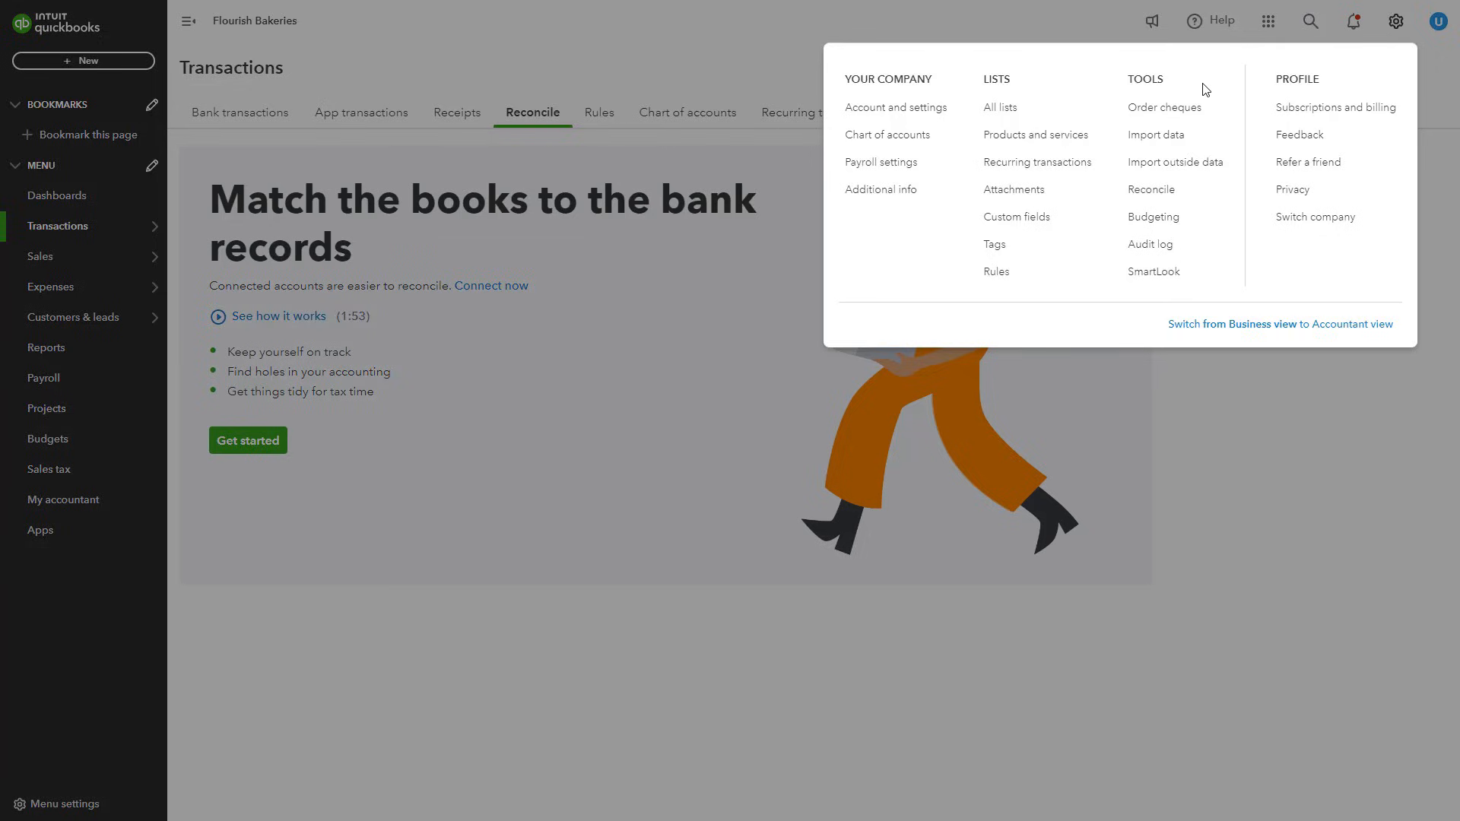
pyautogui.click(1150, 190)
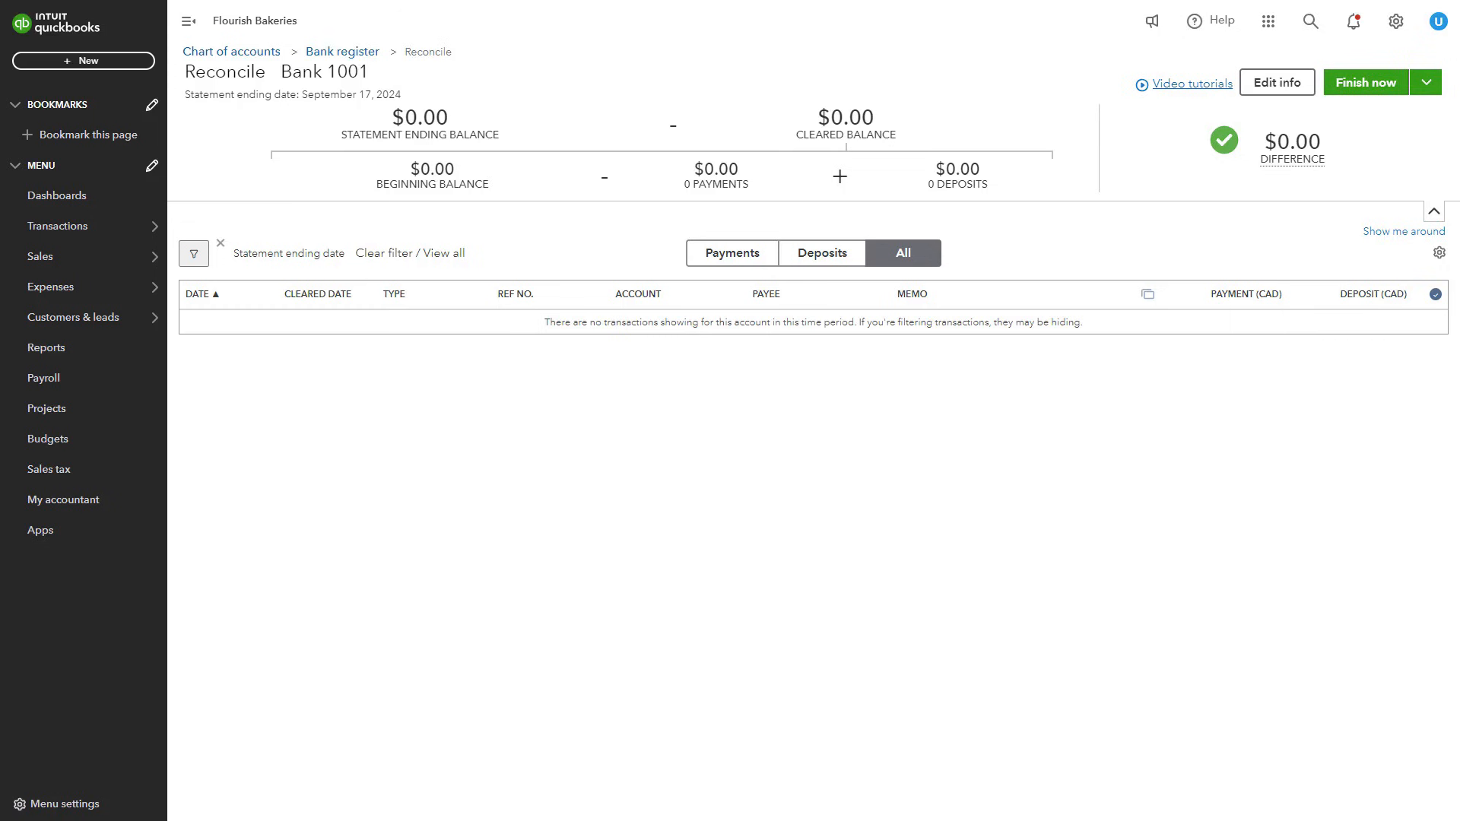
pyautogui.click(1373, 89)
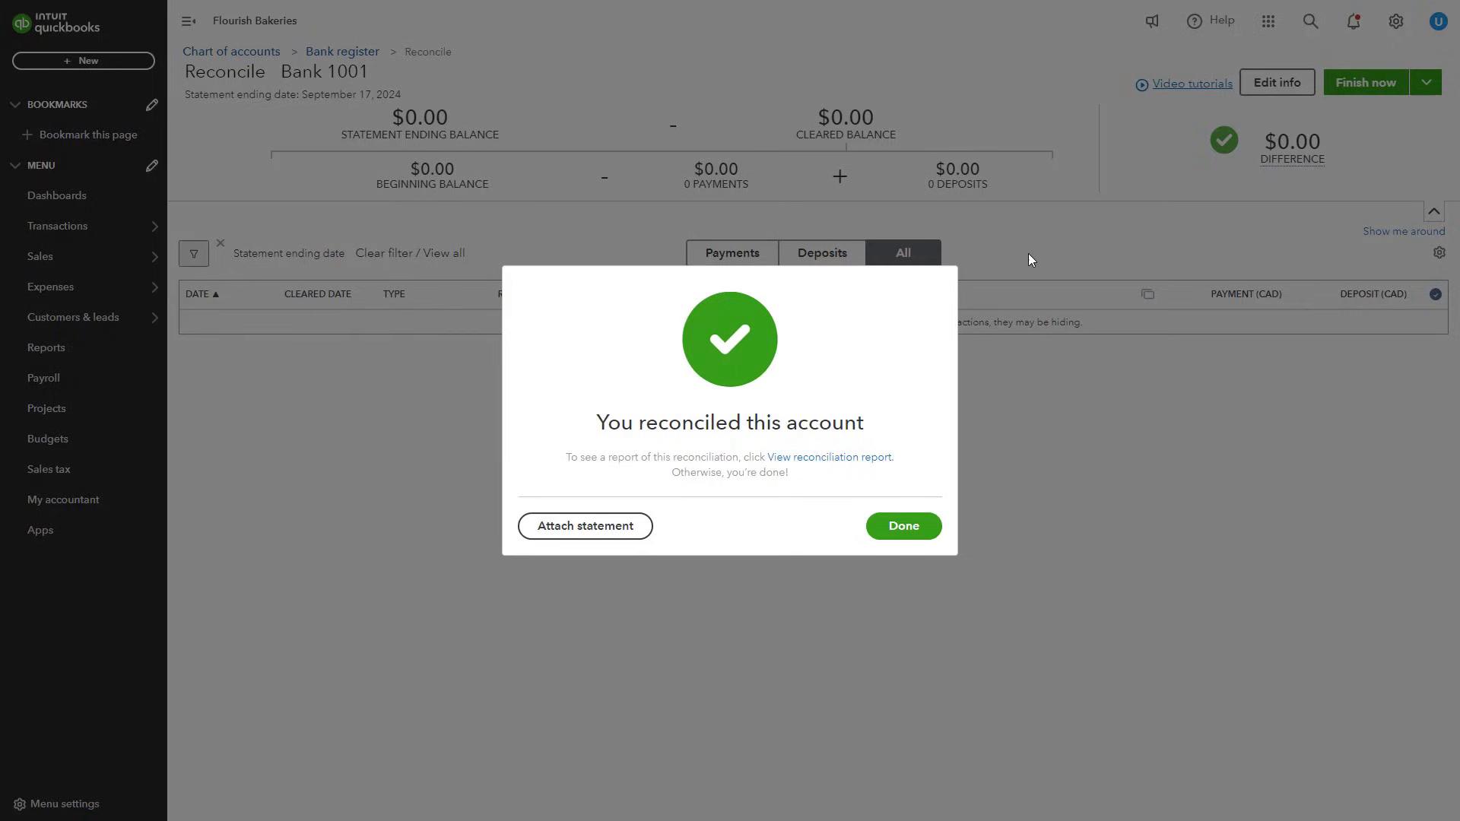
pyautogui.click(896, 530)
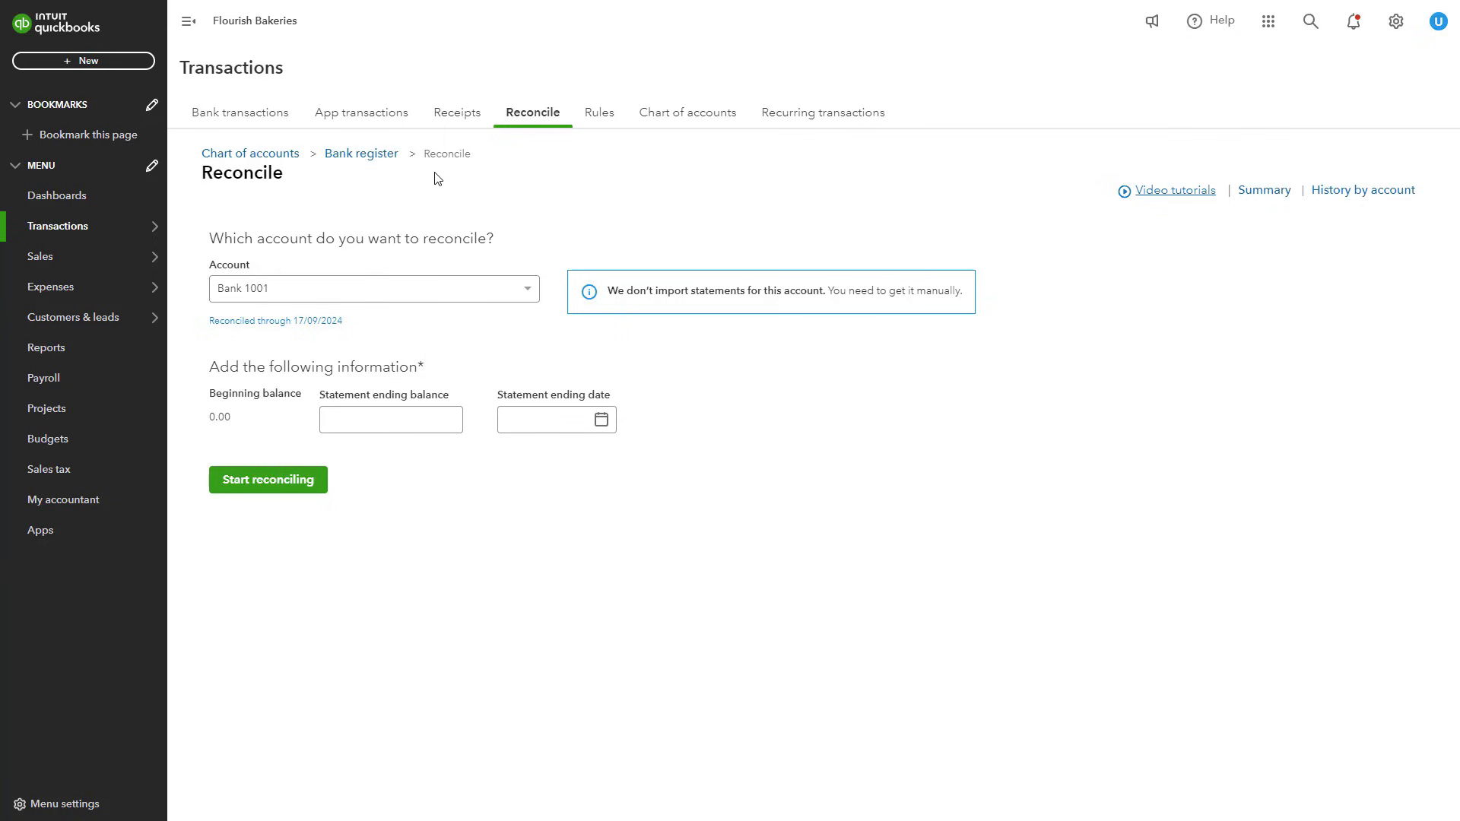
# - Return to the bank transactions and open the import page for uploading transactions from a file
pyautogui.click(68, 231)
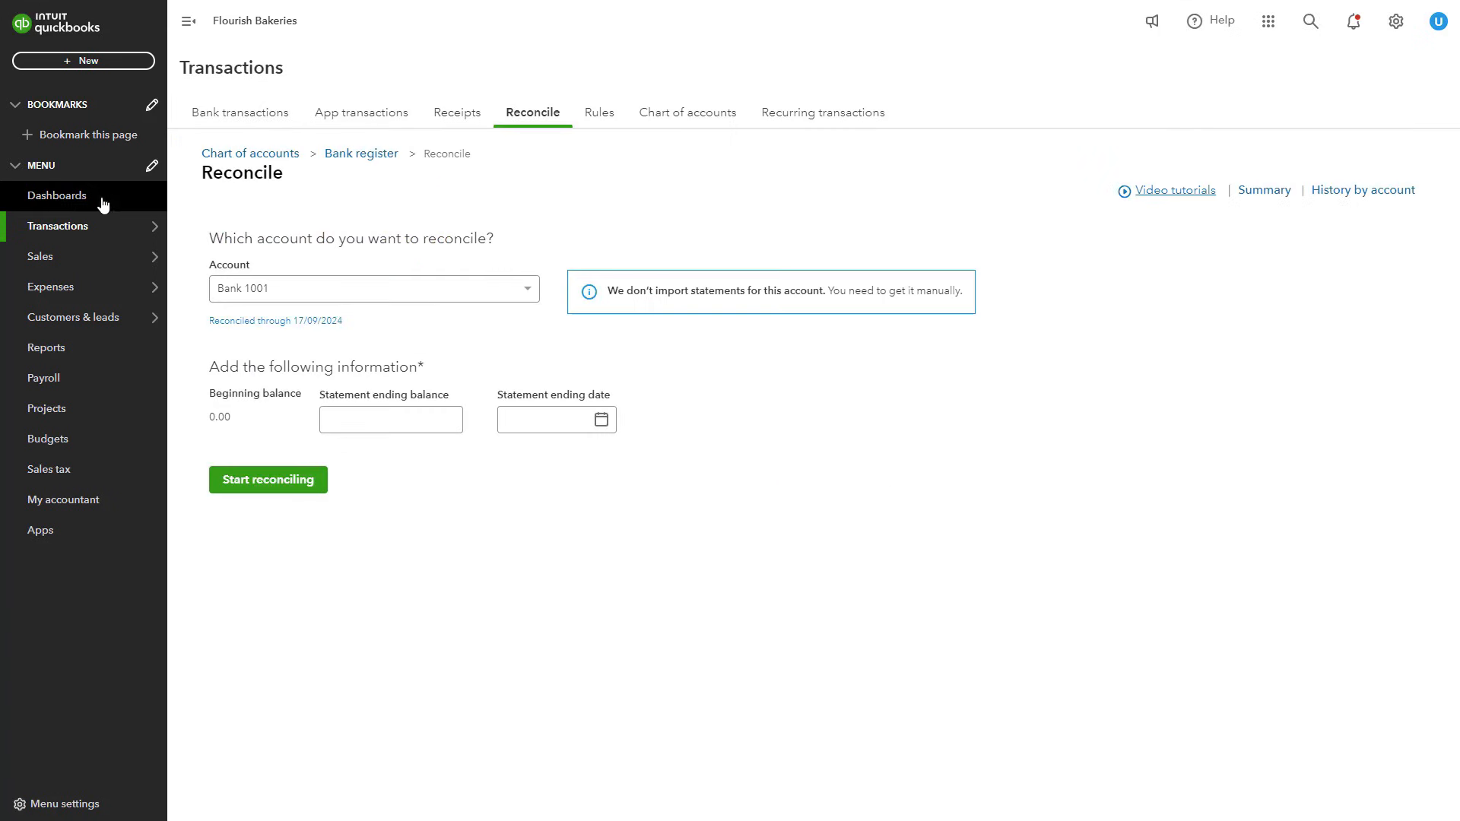
pyautogui.moveTo(71, 225)
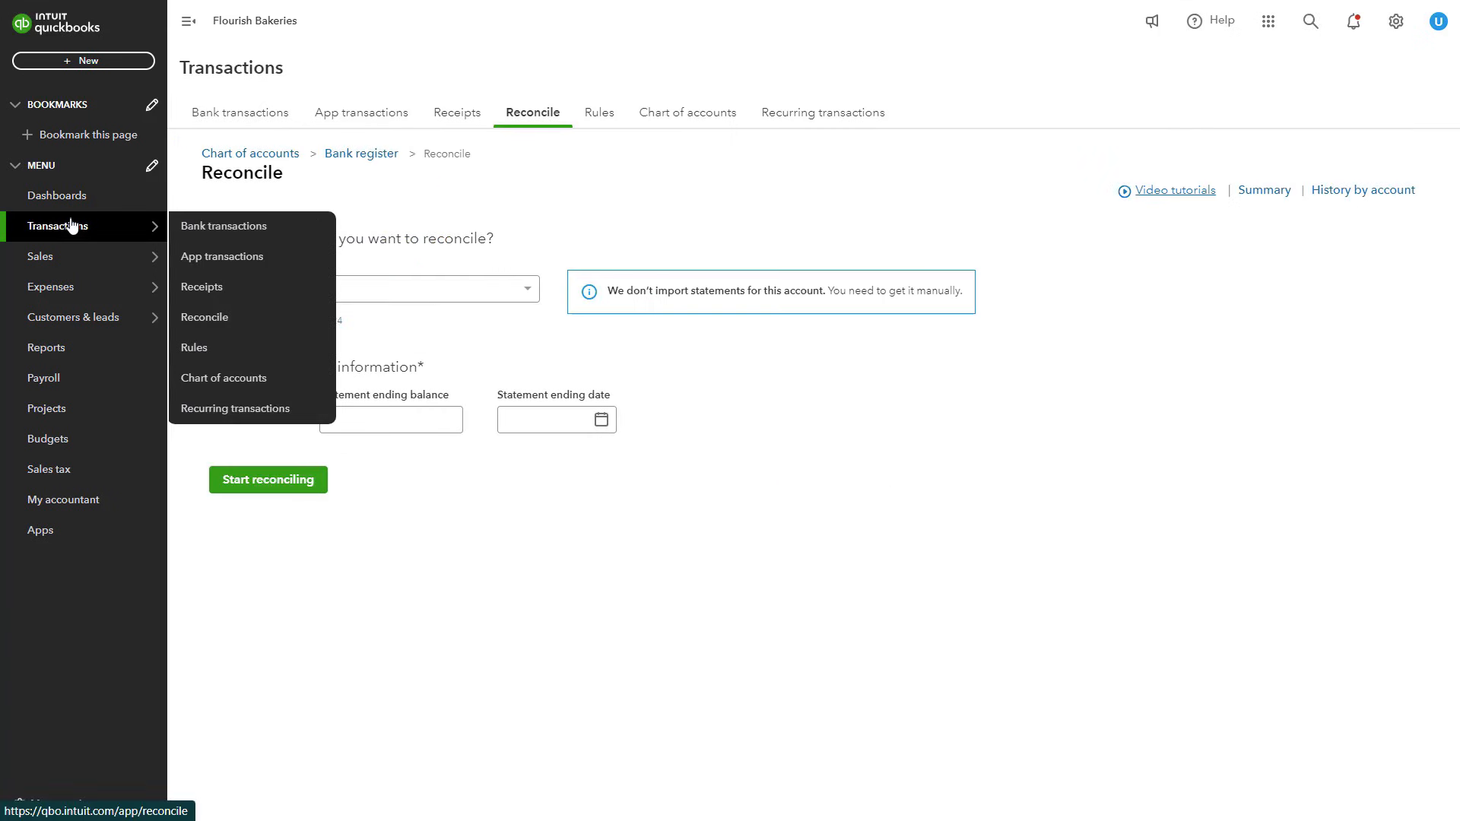
pyautogui.click(213, 225)
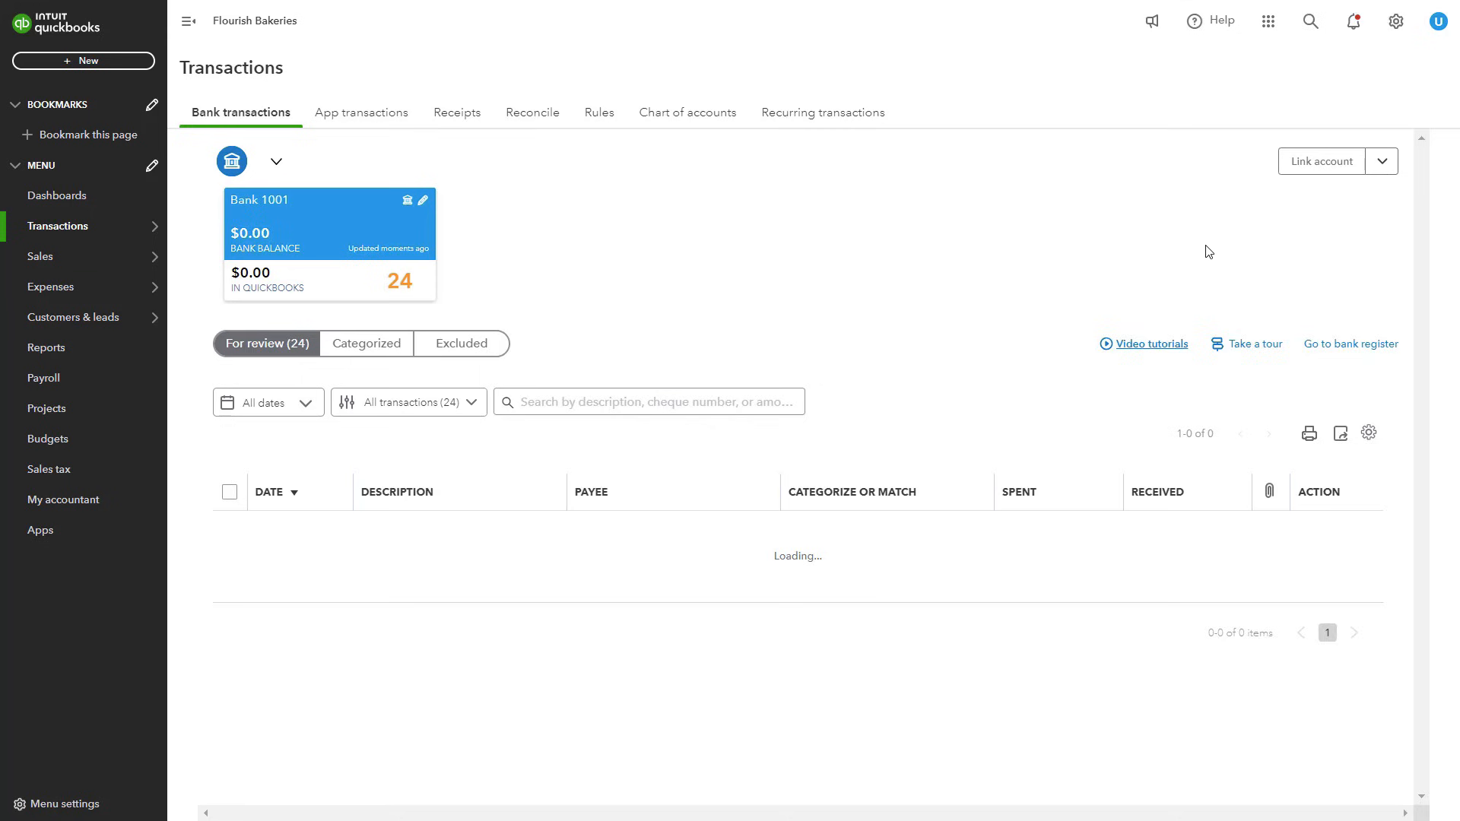
pyautogui.click(1381, 174)
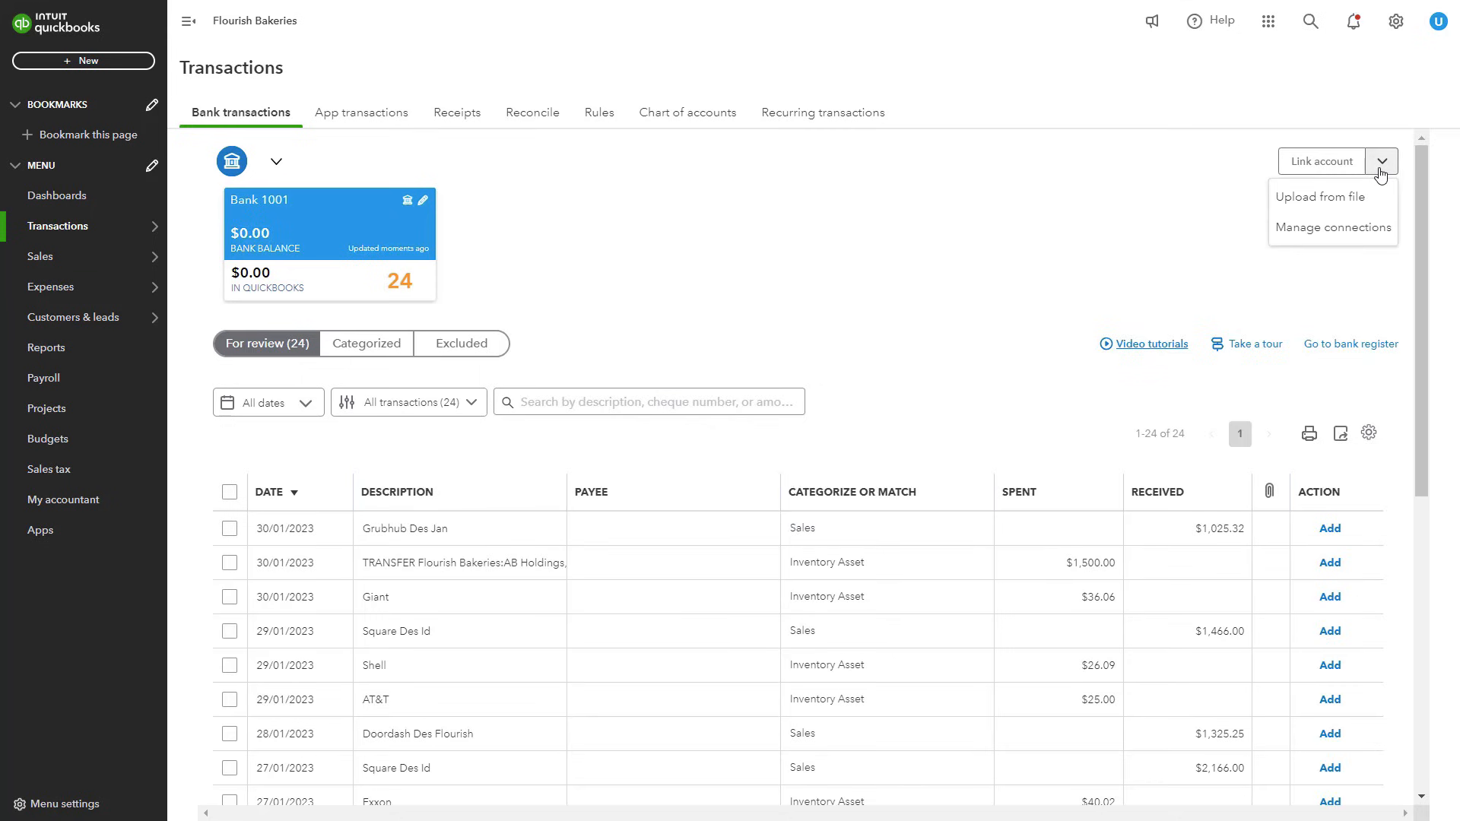
pyautogui.click(1340, 210)
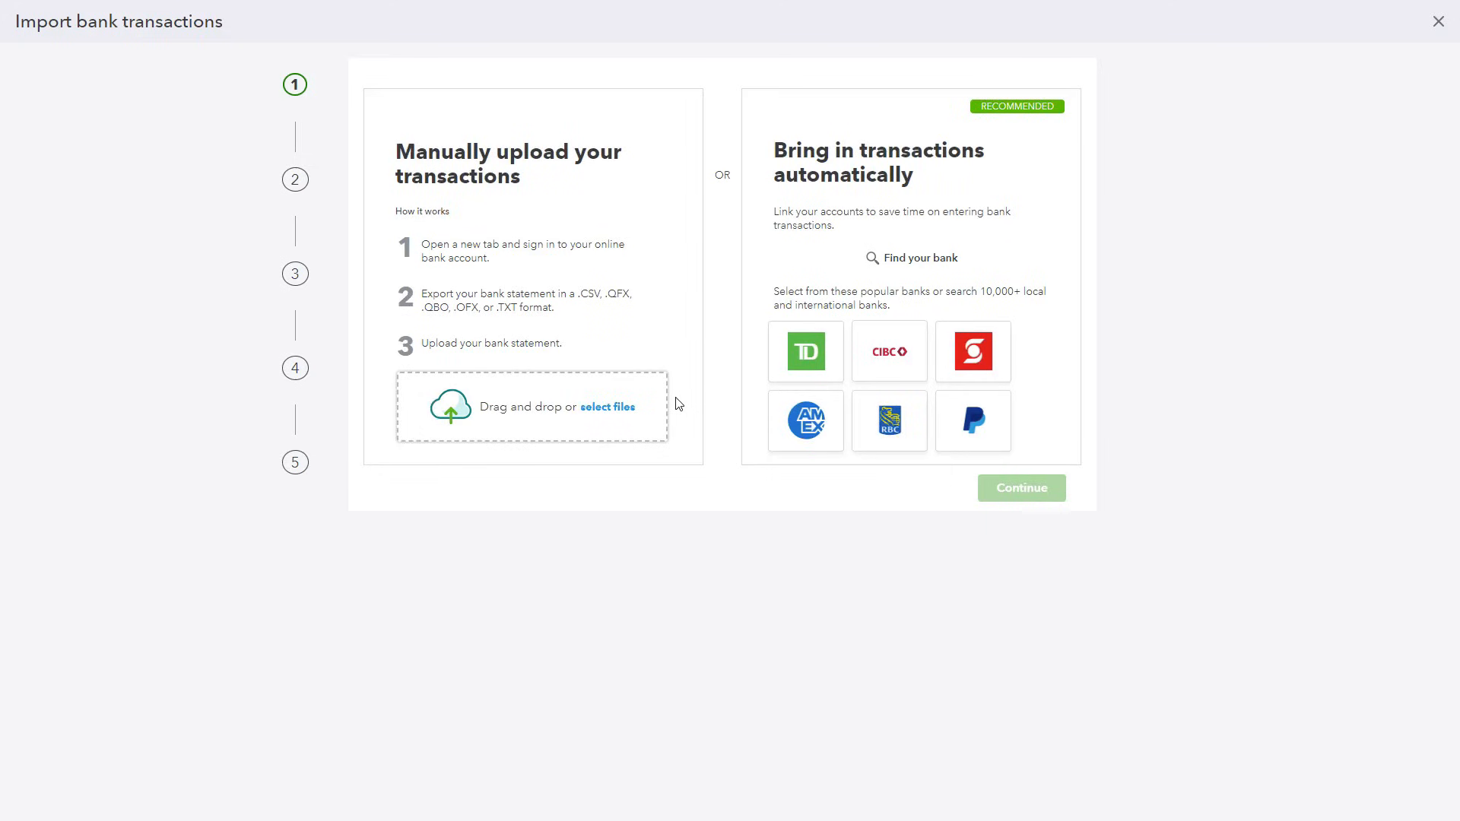
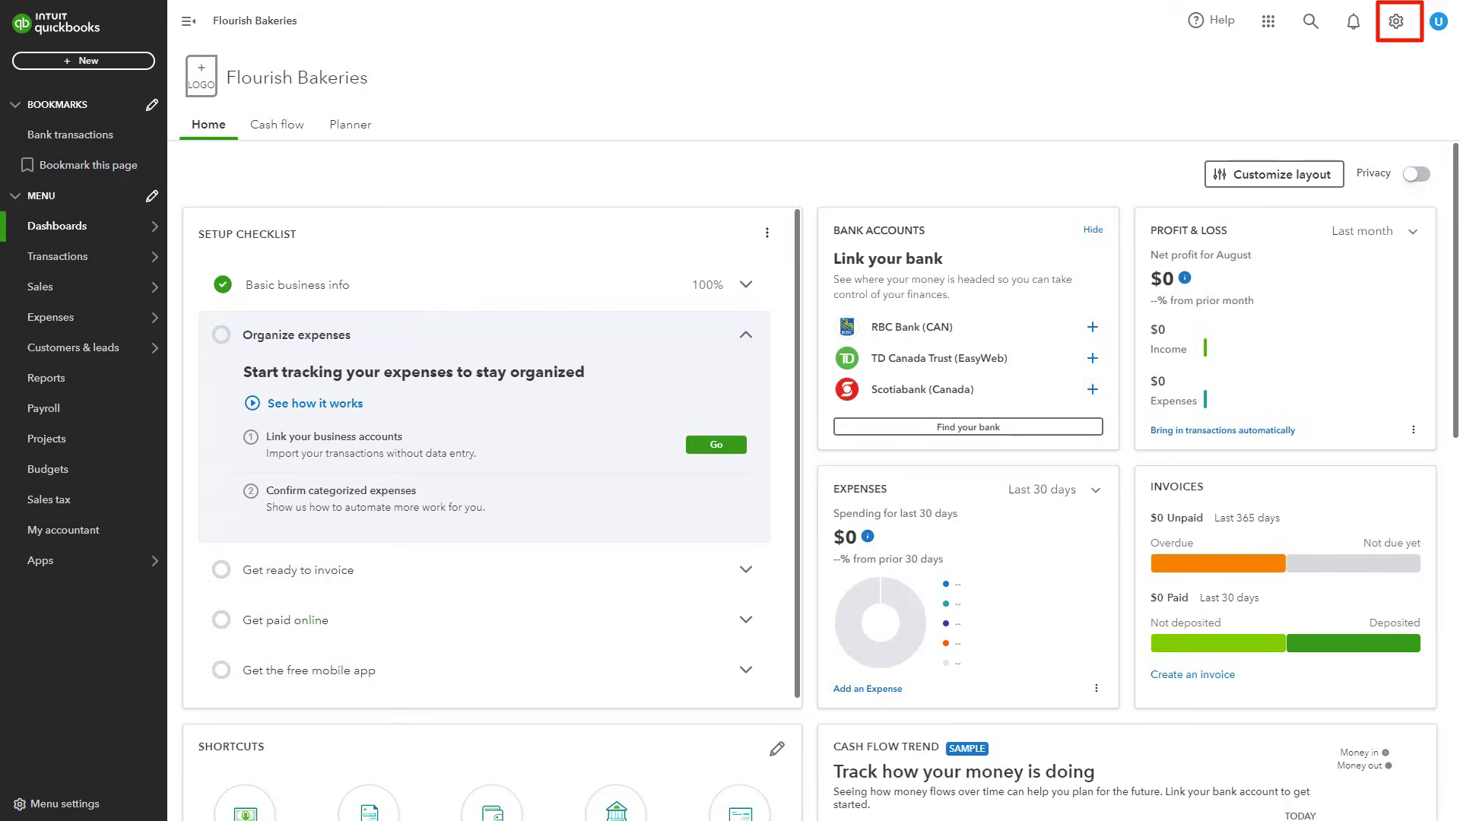
# - Open user management for the company and start adding a new user
pyautogui.click(1397, 20)
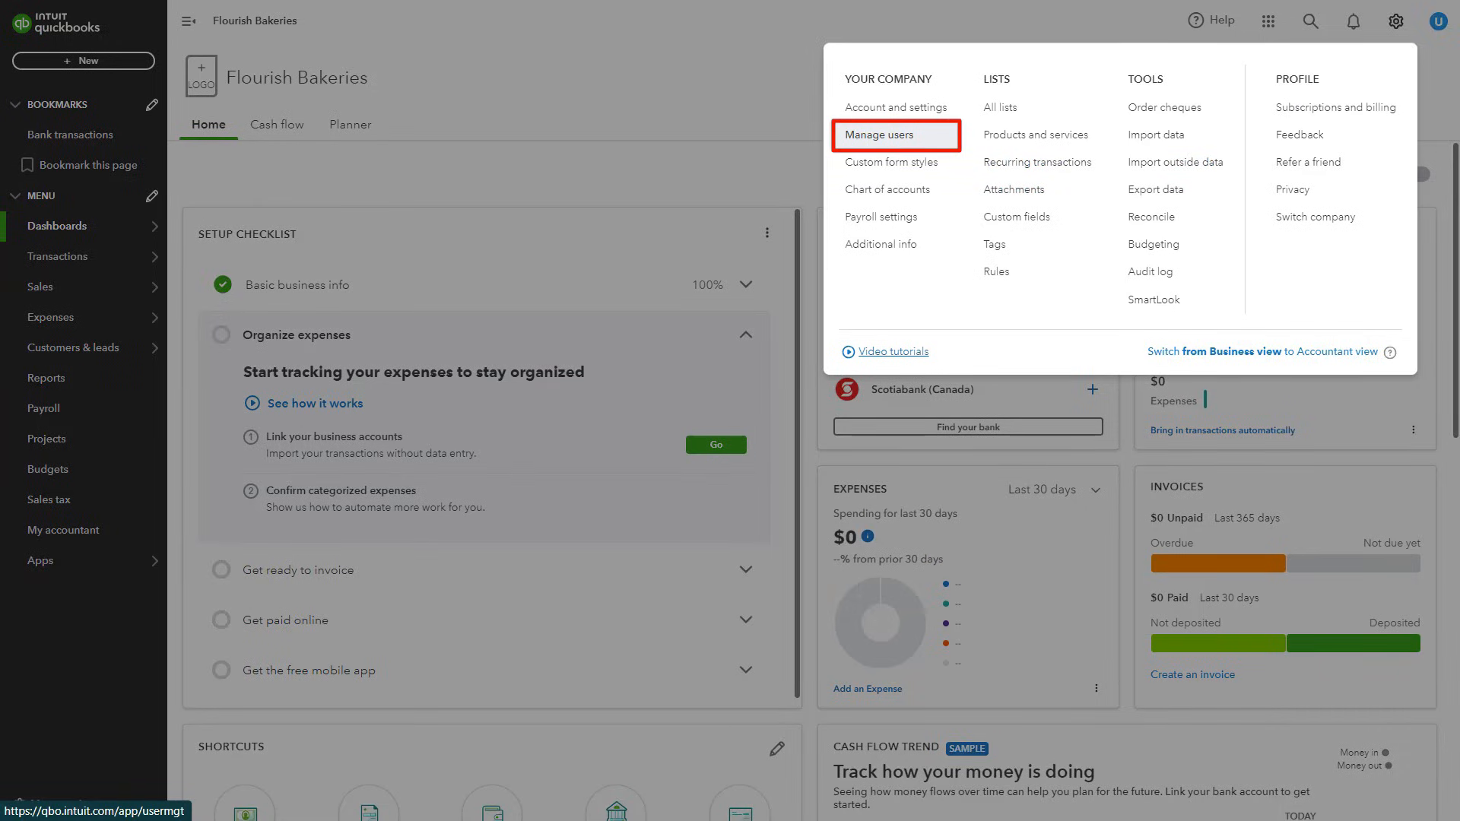
pyautogui.click(879, 135)
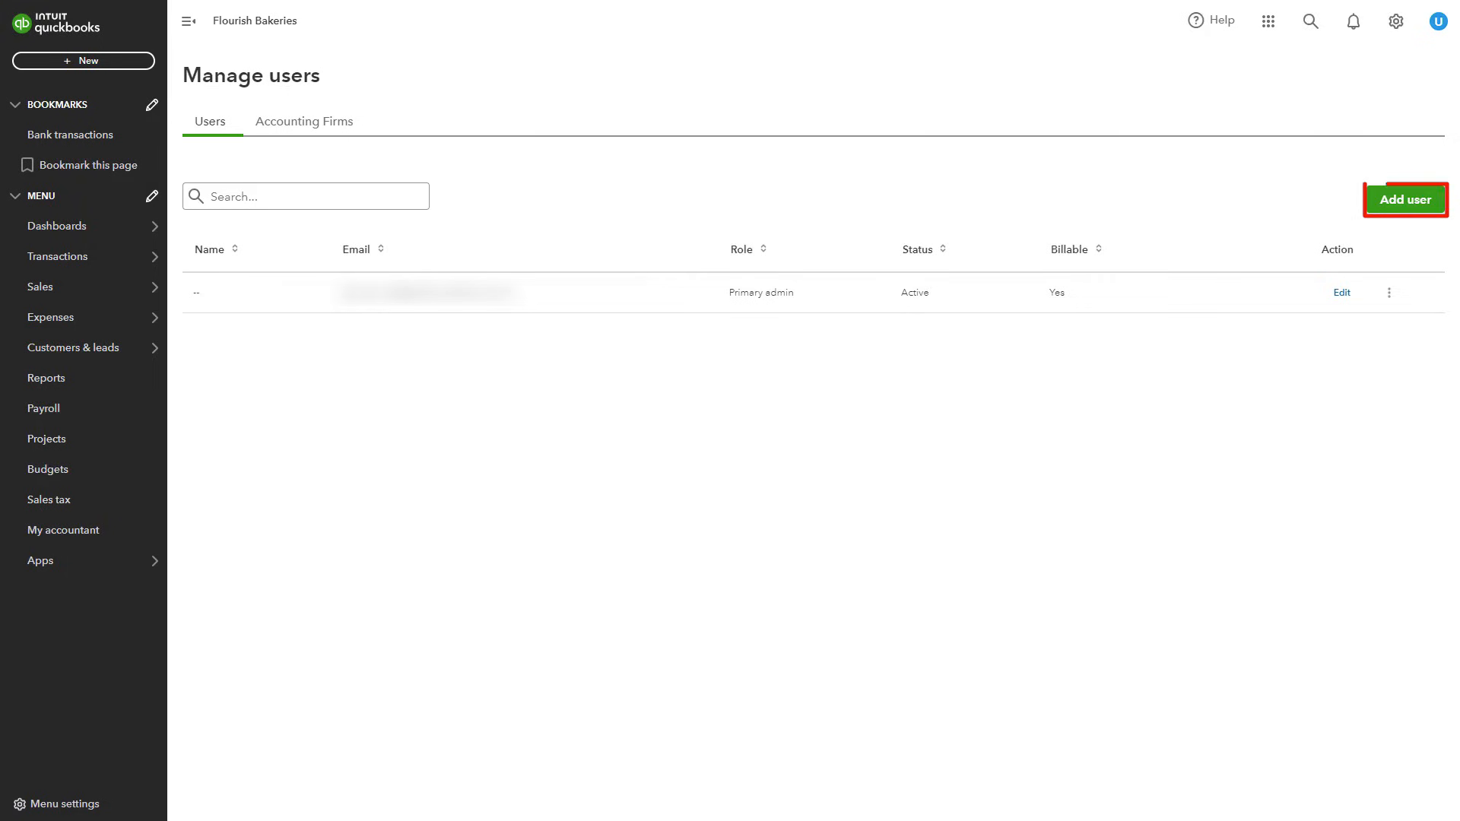
pyautogui.click(1406, 199)
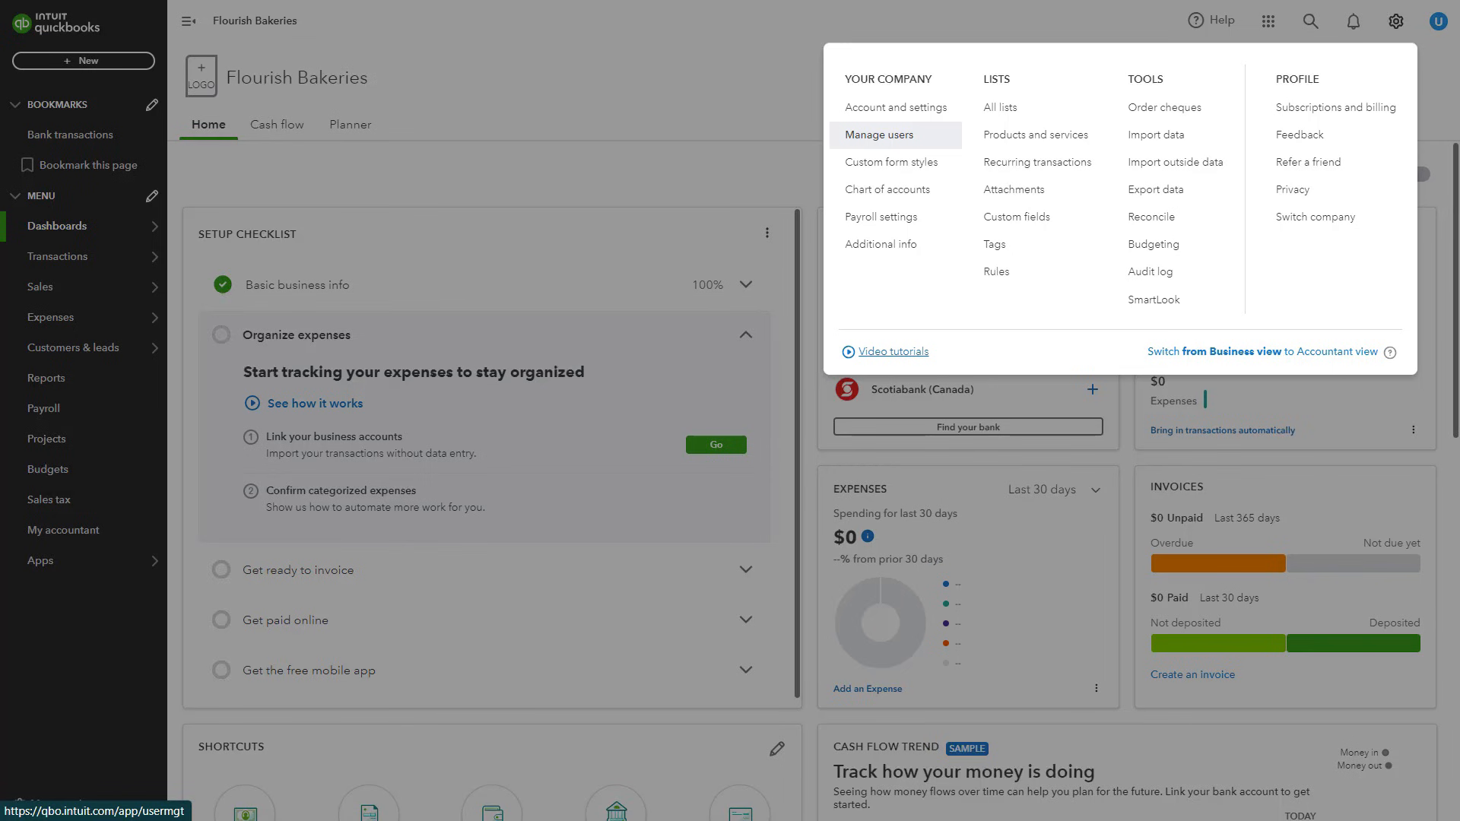
# - View the further actions for the Standard all access user in user management, and open the audit log
pyautogui.click(879, 134)
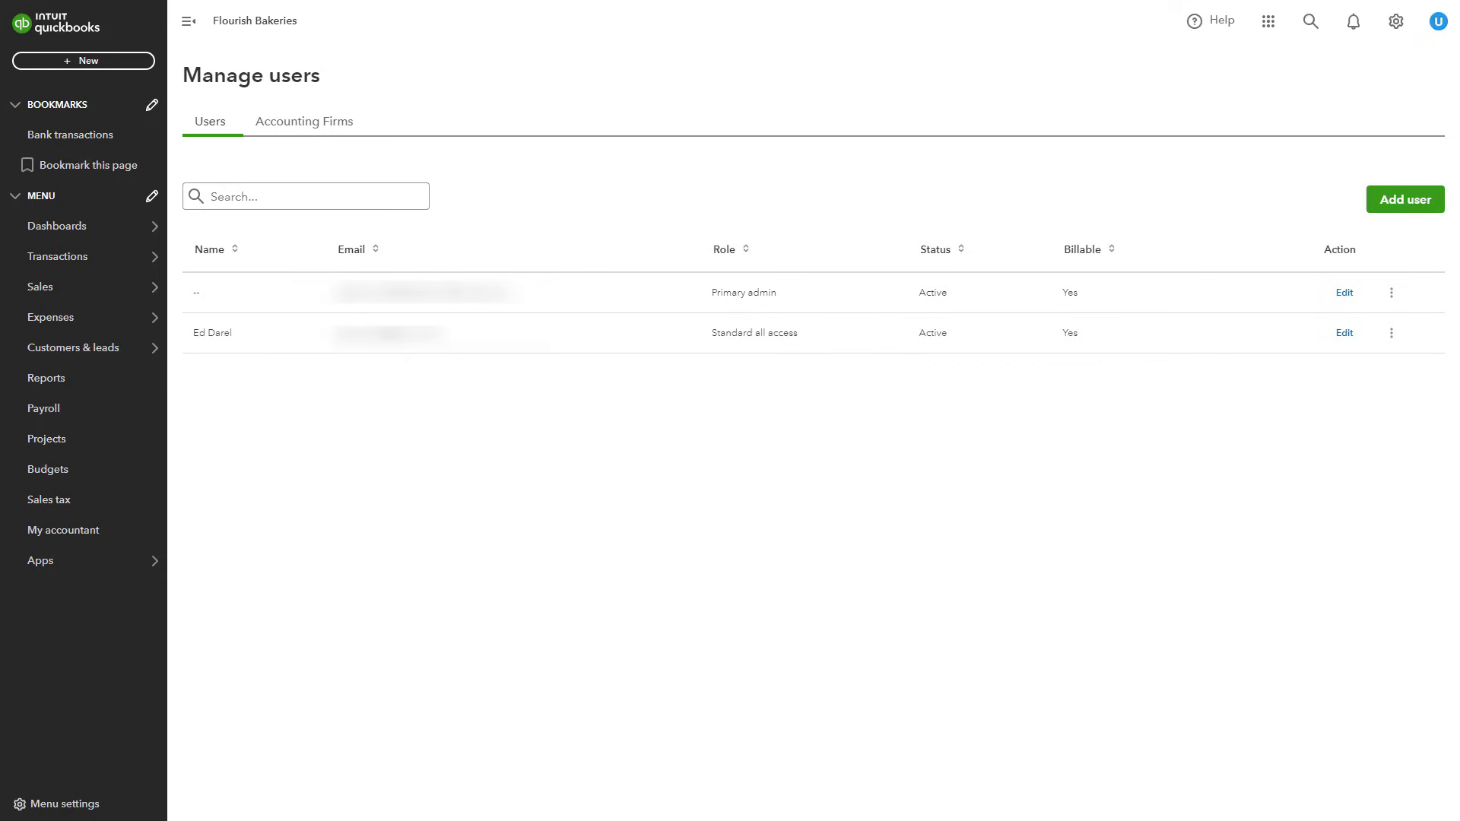
pyautogui.click(1391, 333)
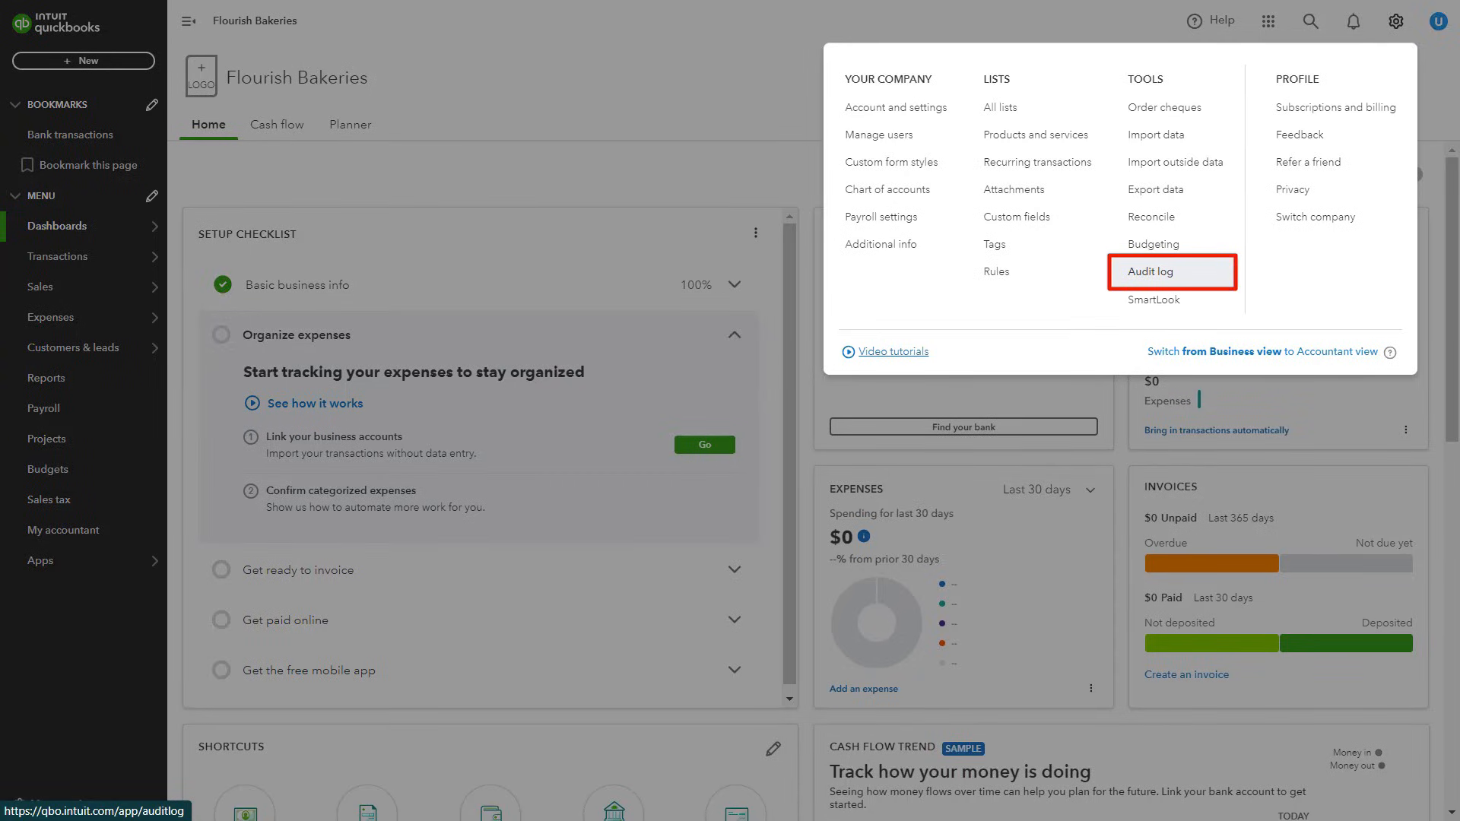
pyautogui.click(1151, 273)
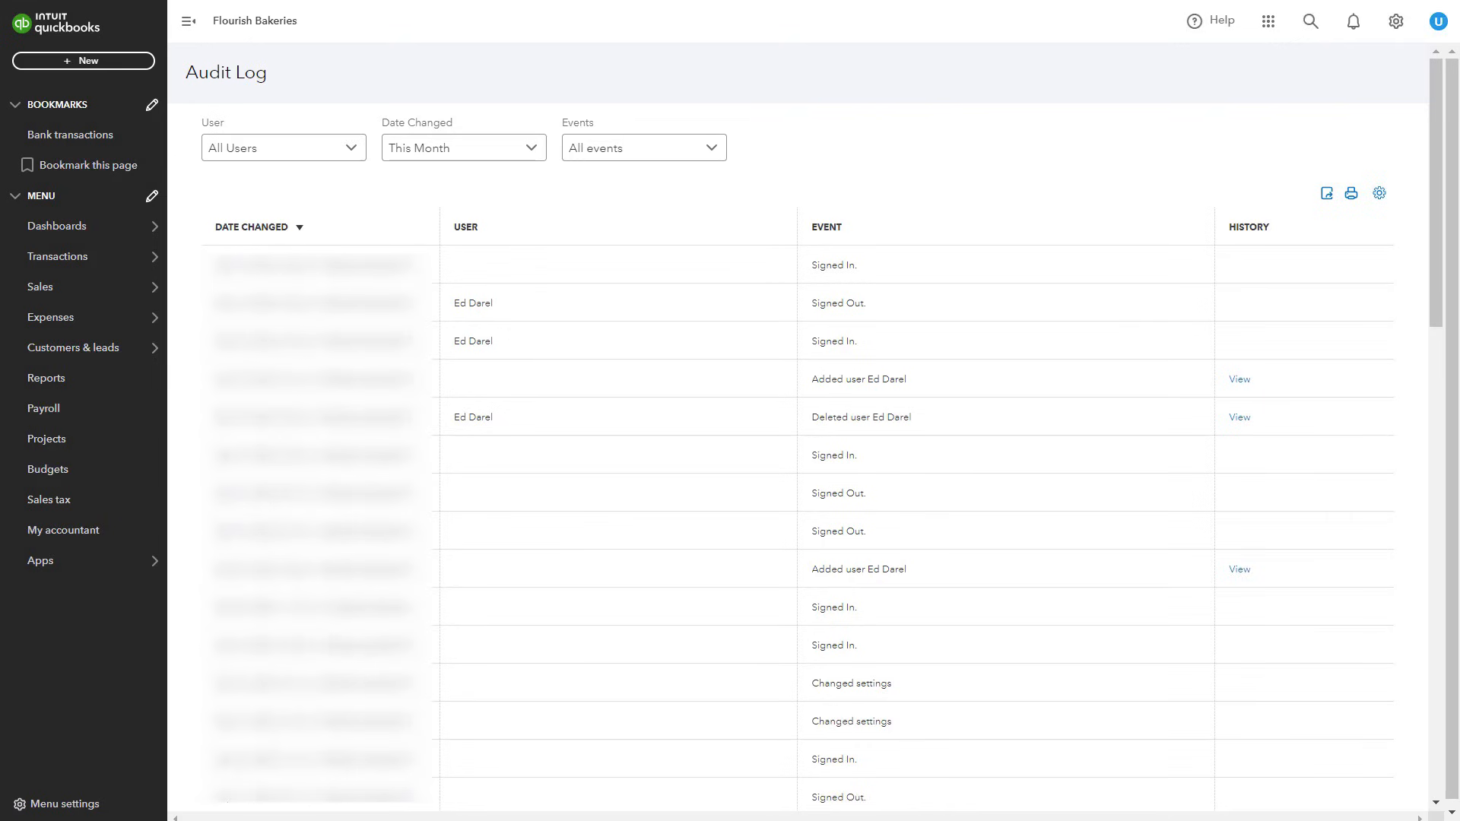
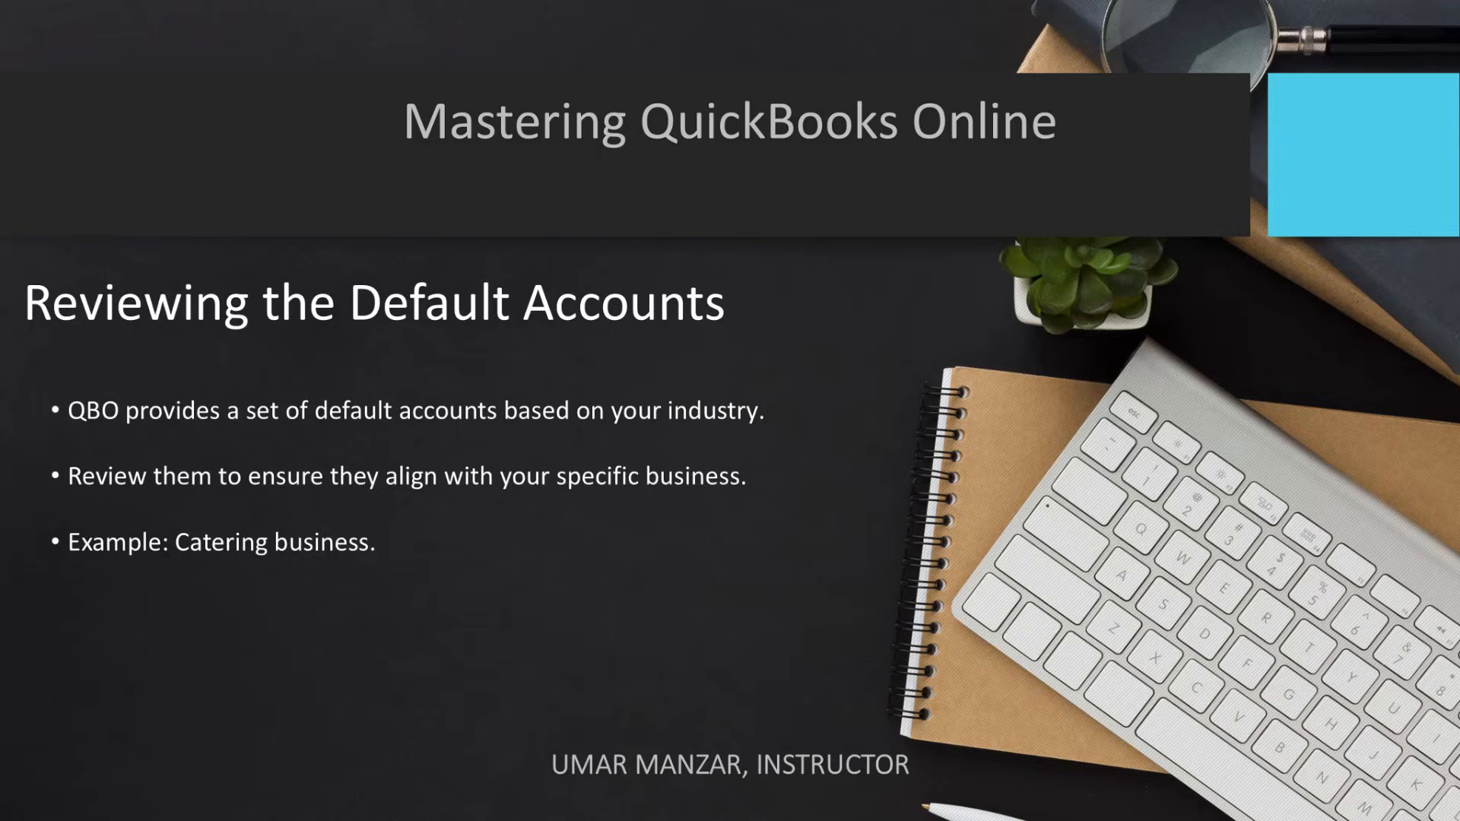
pyautogui.press('Right')
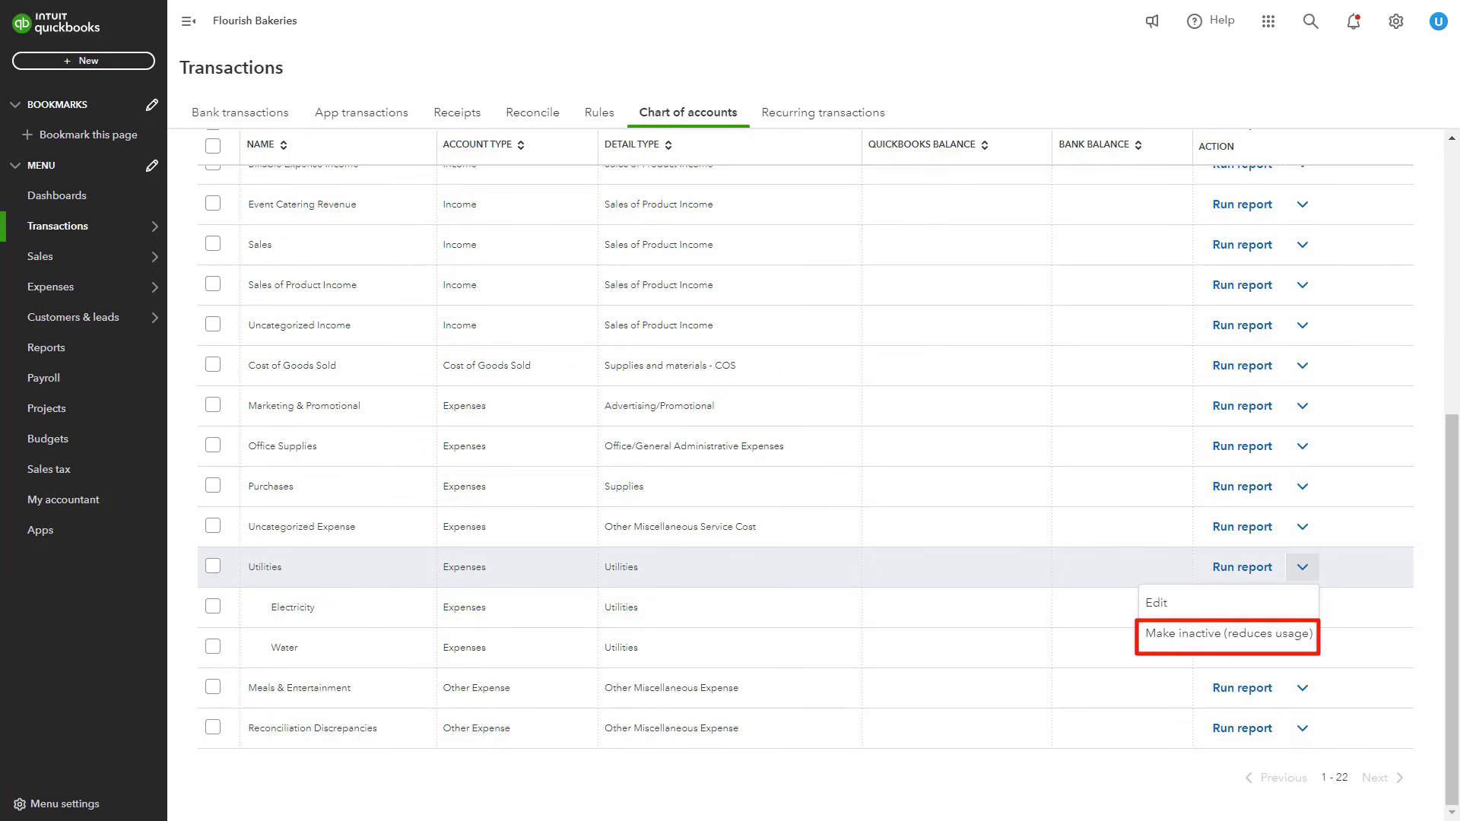
# - Choose to make the Utilities expense account inactive in the chart of accounts
pyautogui.click(1229, 634)
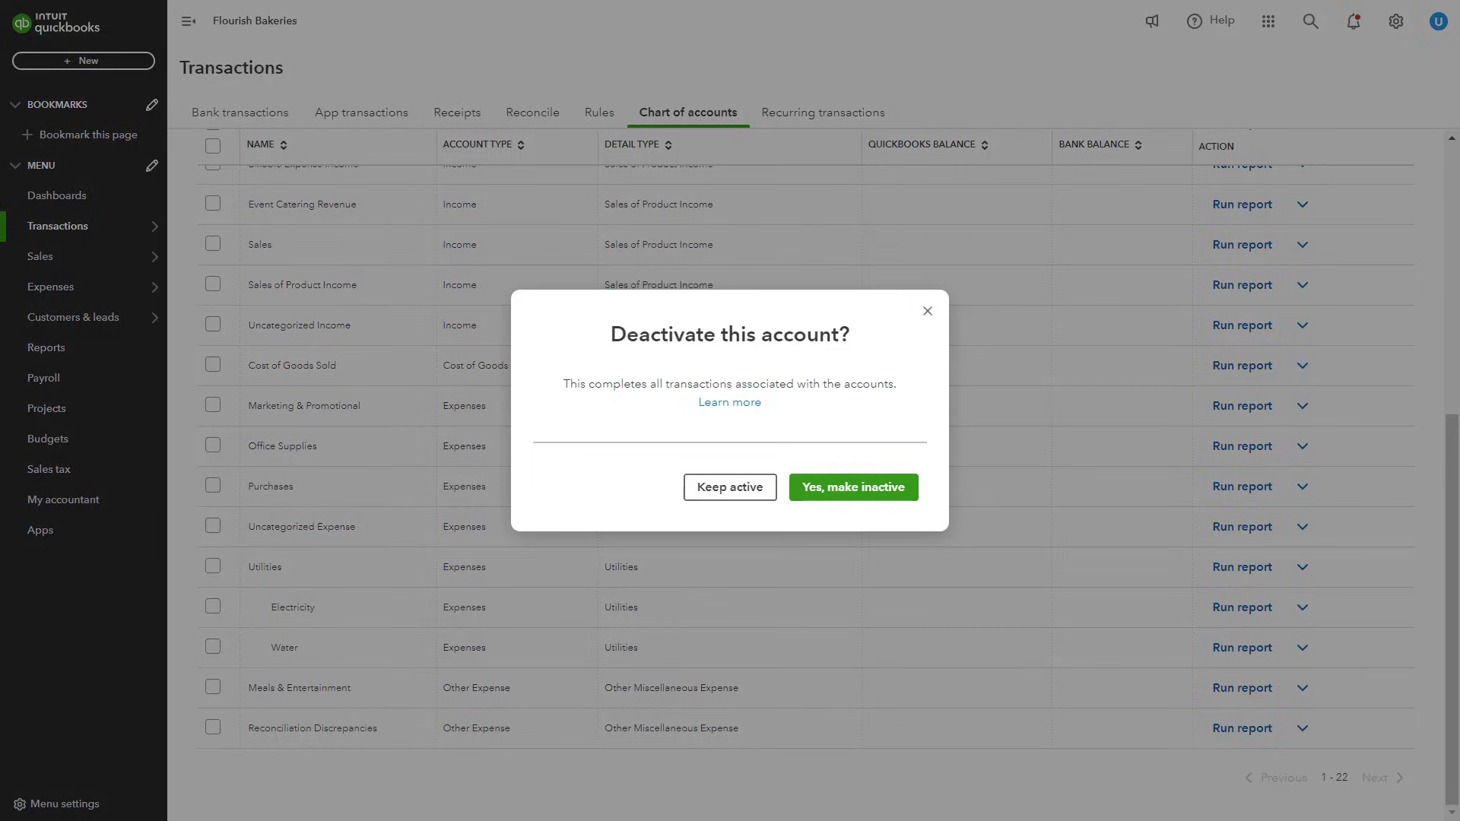
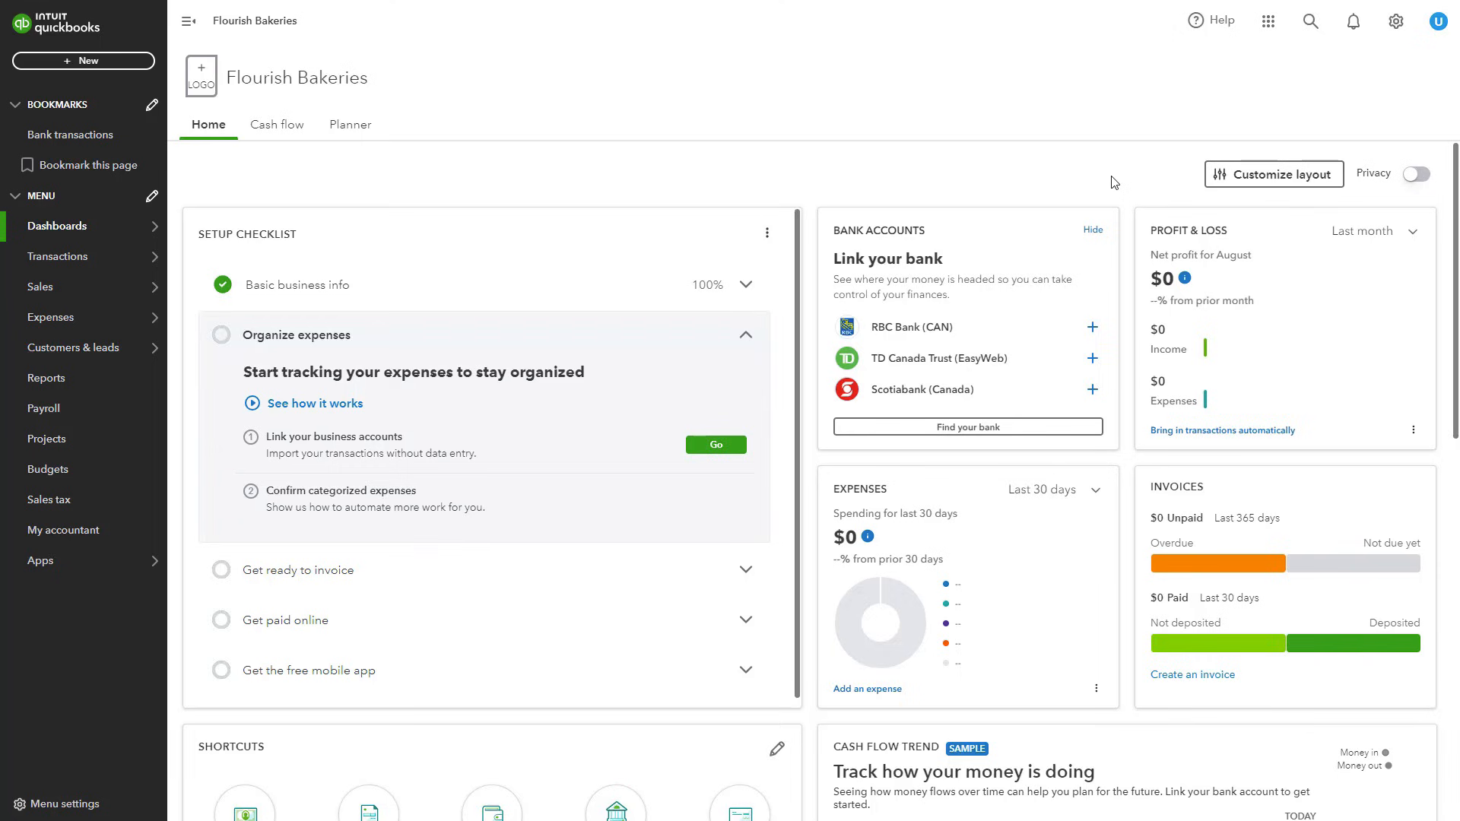
# - Open the custom form styles and start a new invoice style
pyautogui.click(1398, 24)
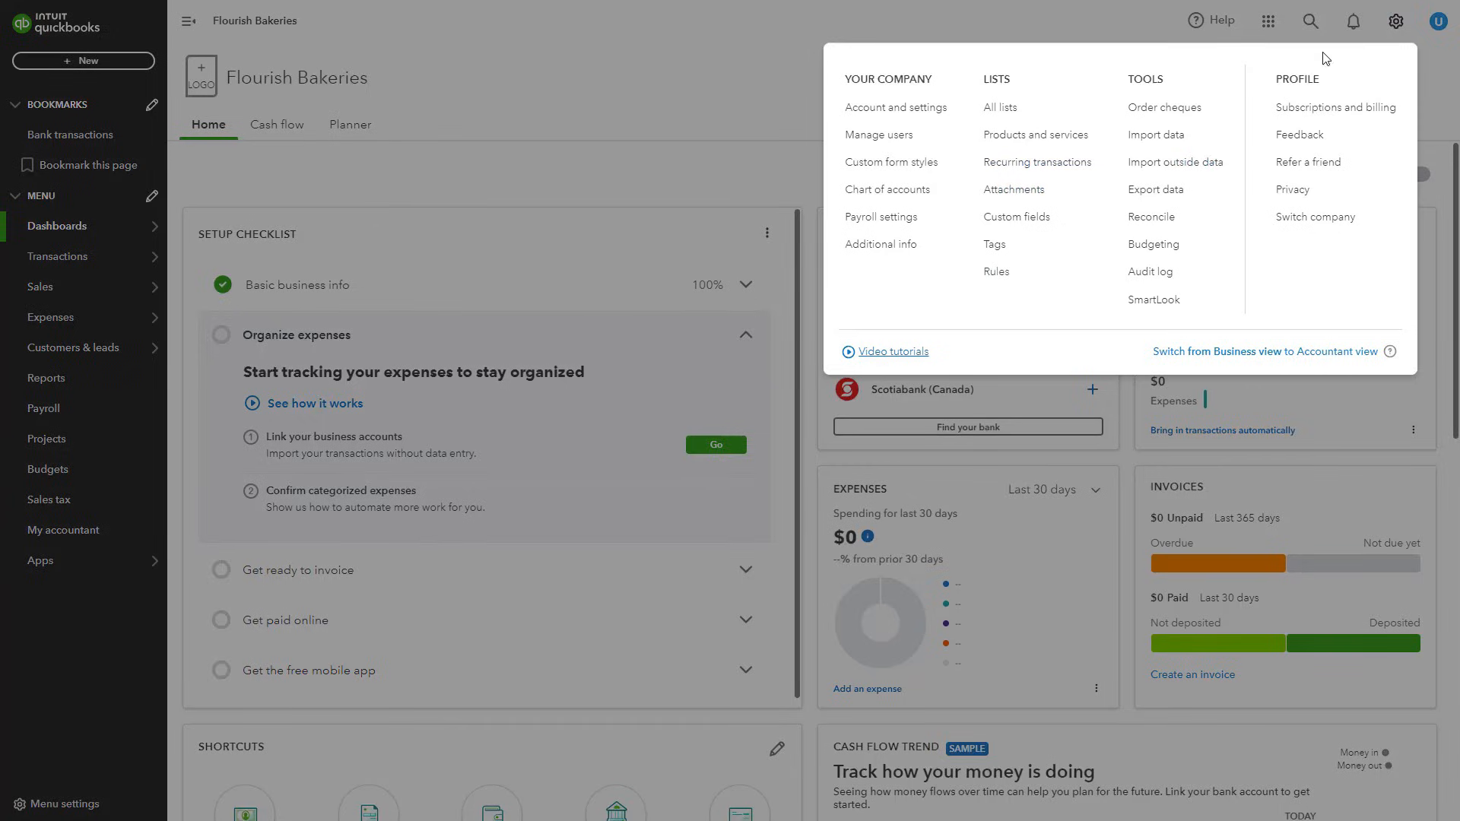
pyautogui.click(900, 166)
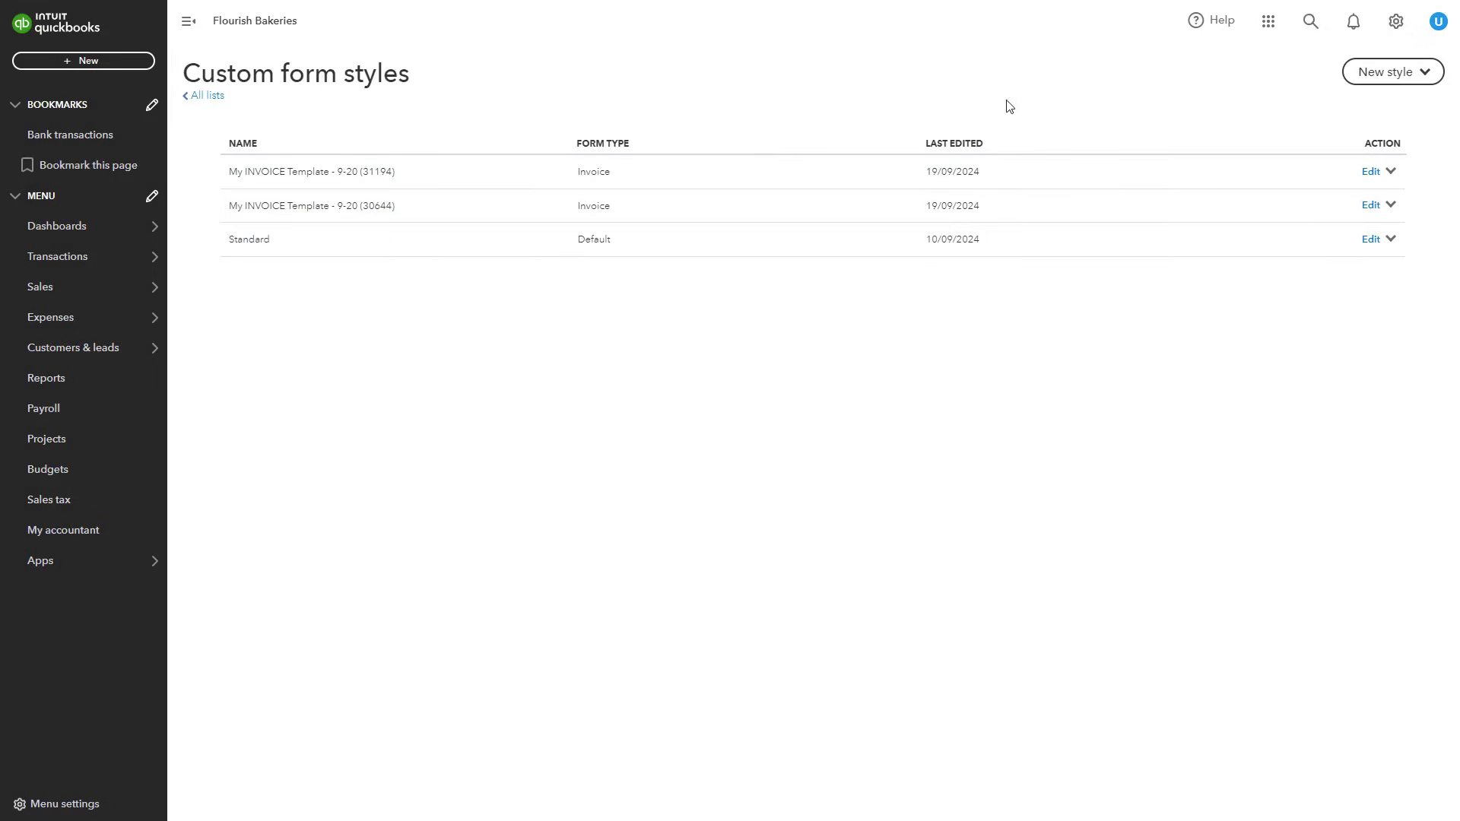
pyautogui.click(1402, 73)
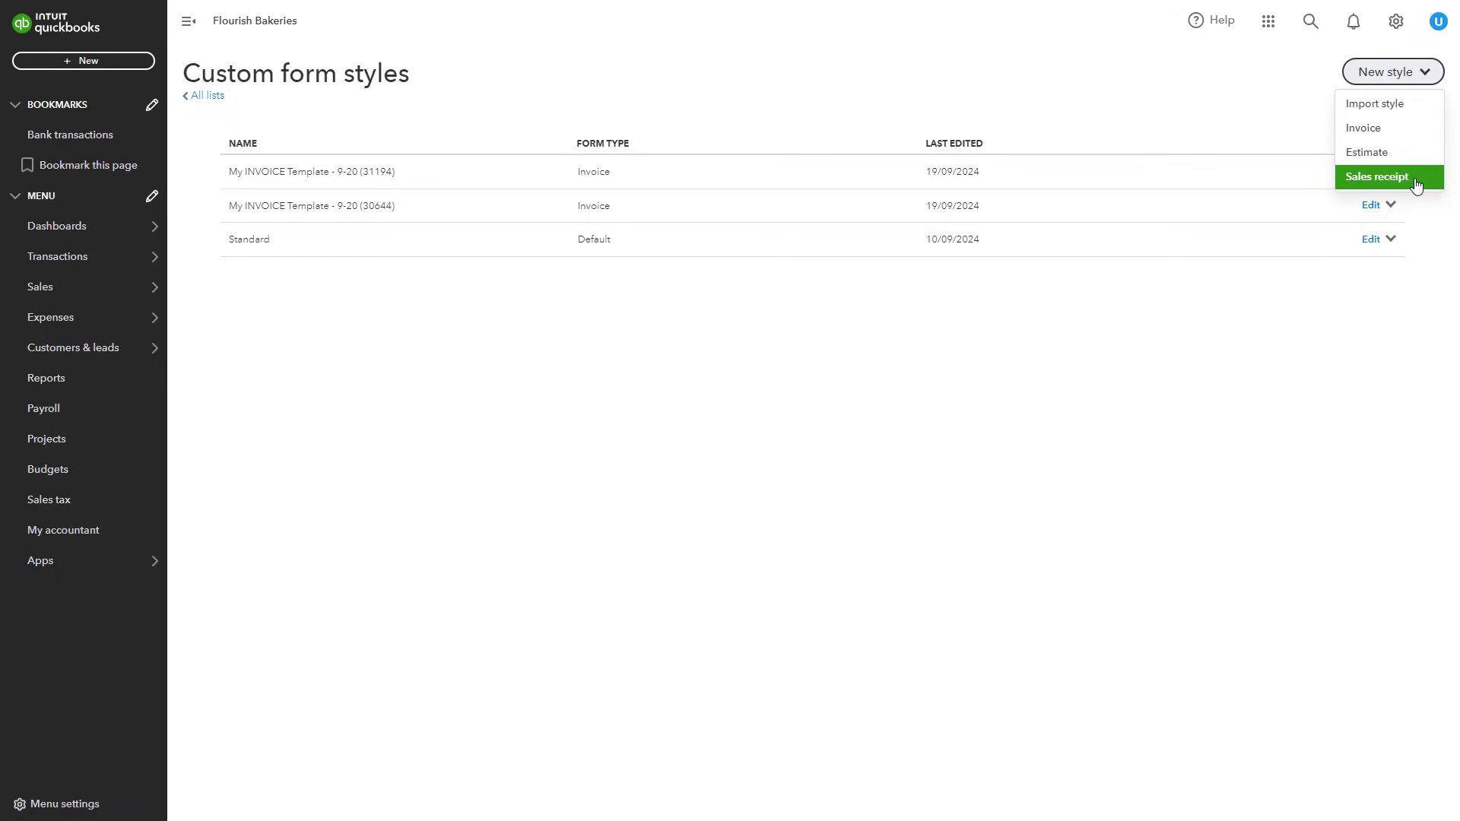
pyautogui.press('Escape')
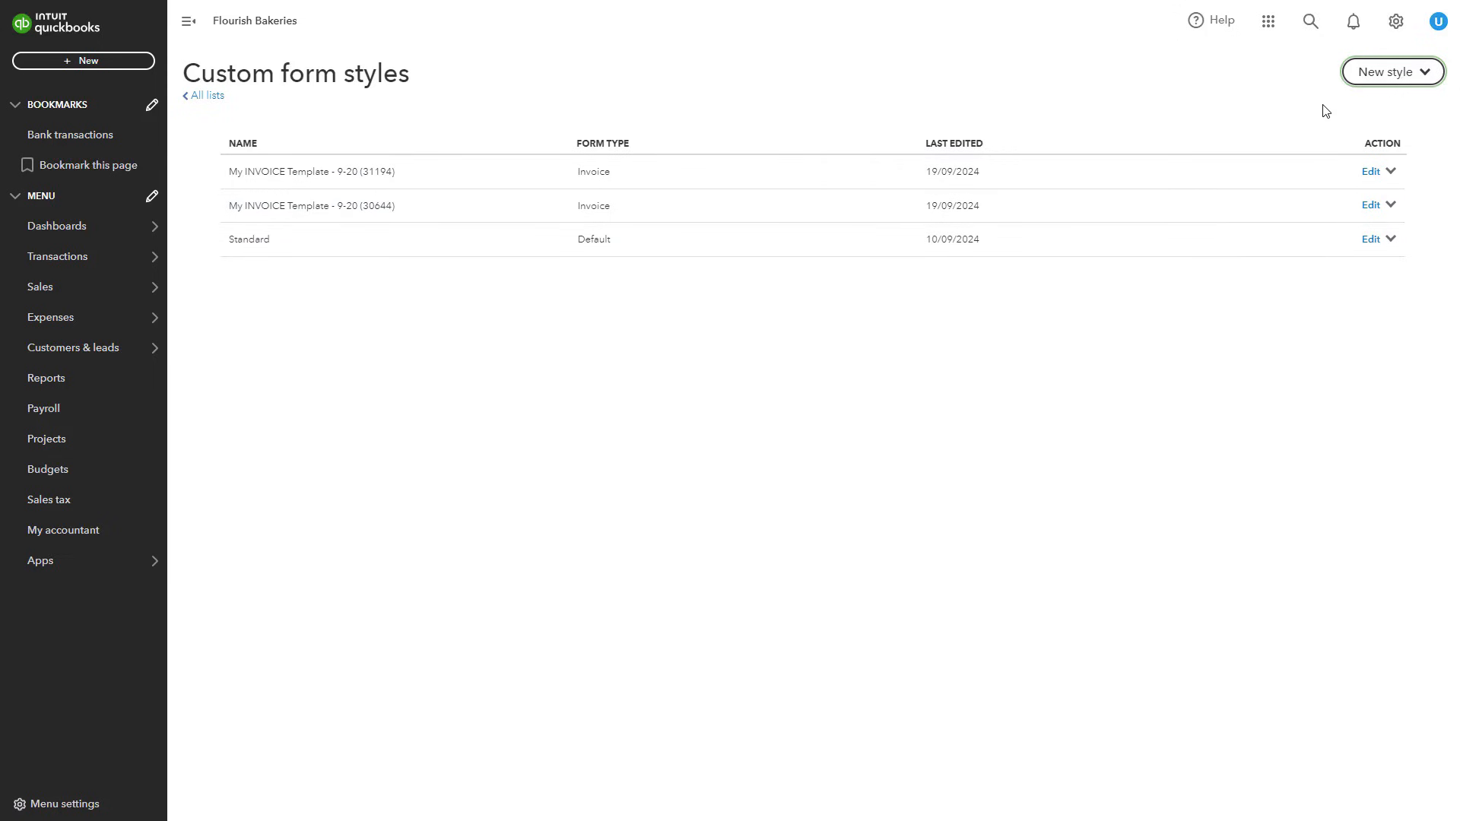
pyautogui.click(1374, 76)
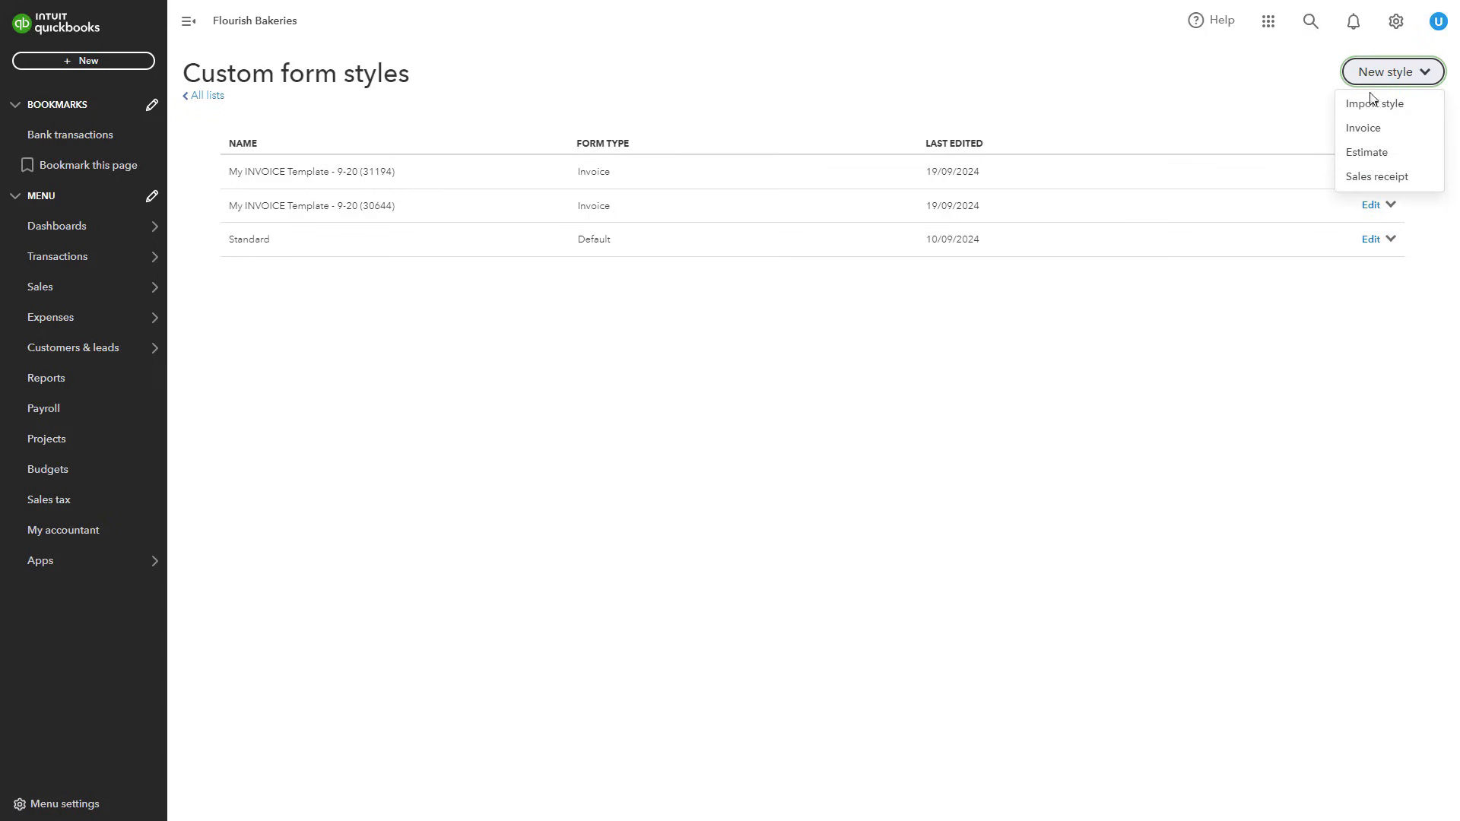
pyautogui.click(1365, 128)
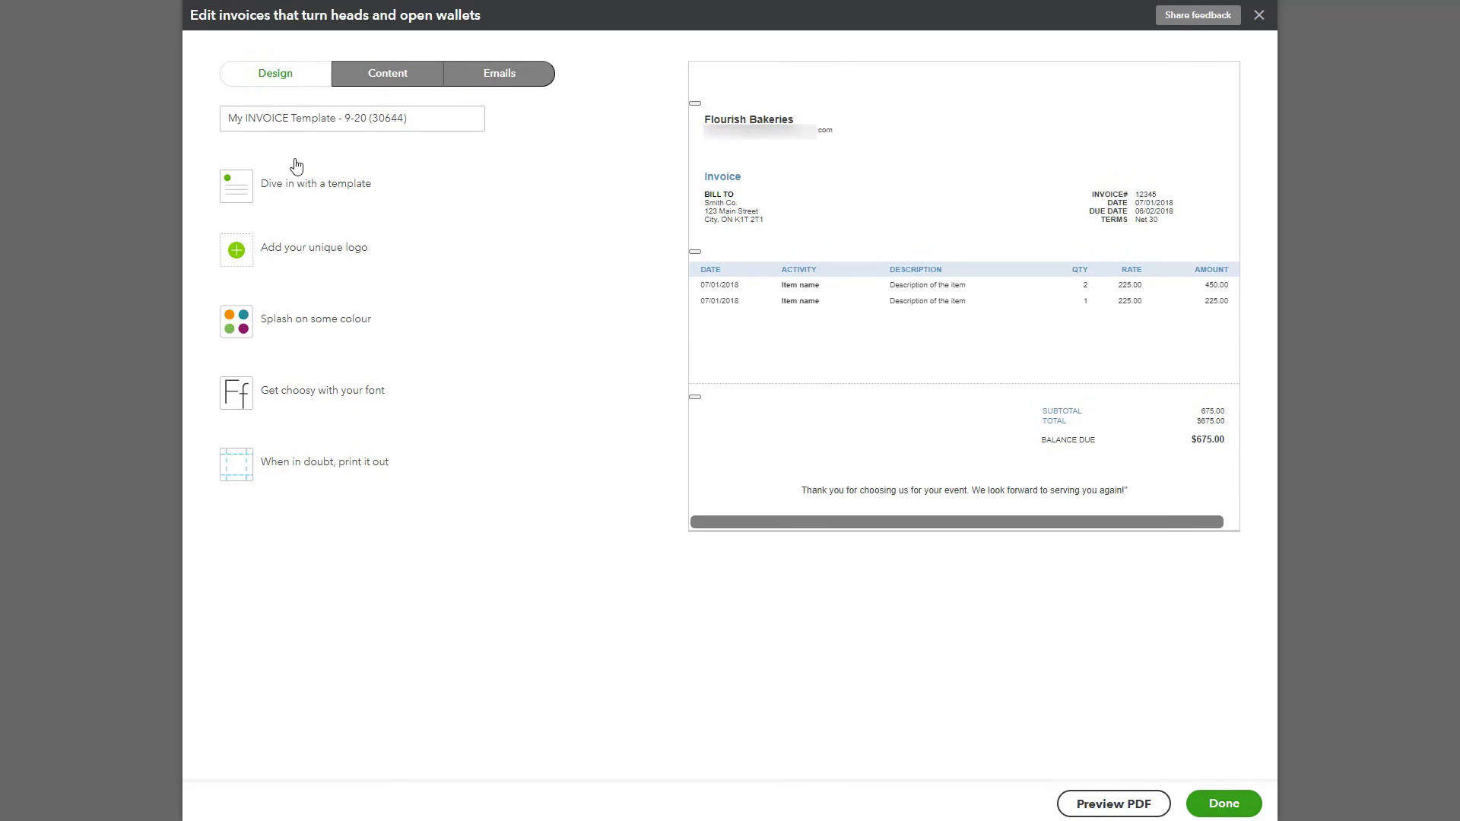
# - Select the invoice template's name and view the available design templates
pyautogui.click(412, 119)
pyautogui.moveTo(427, 118); pyautogui.dragTo(216, 120)
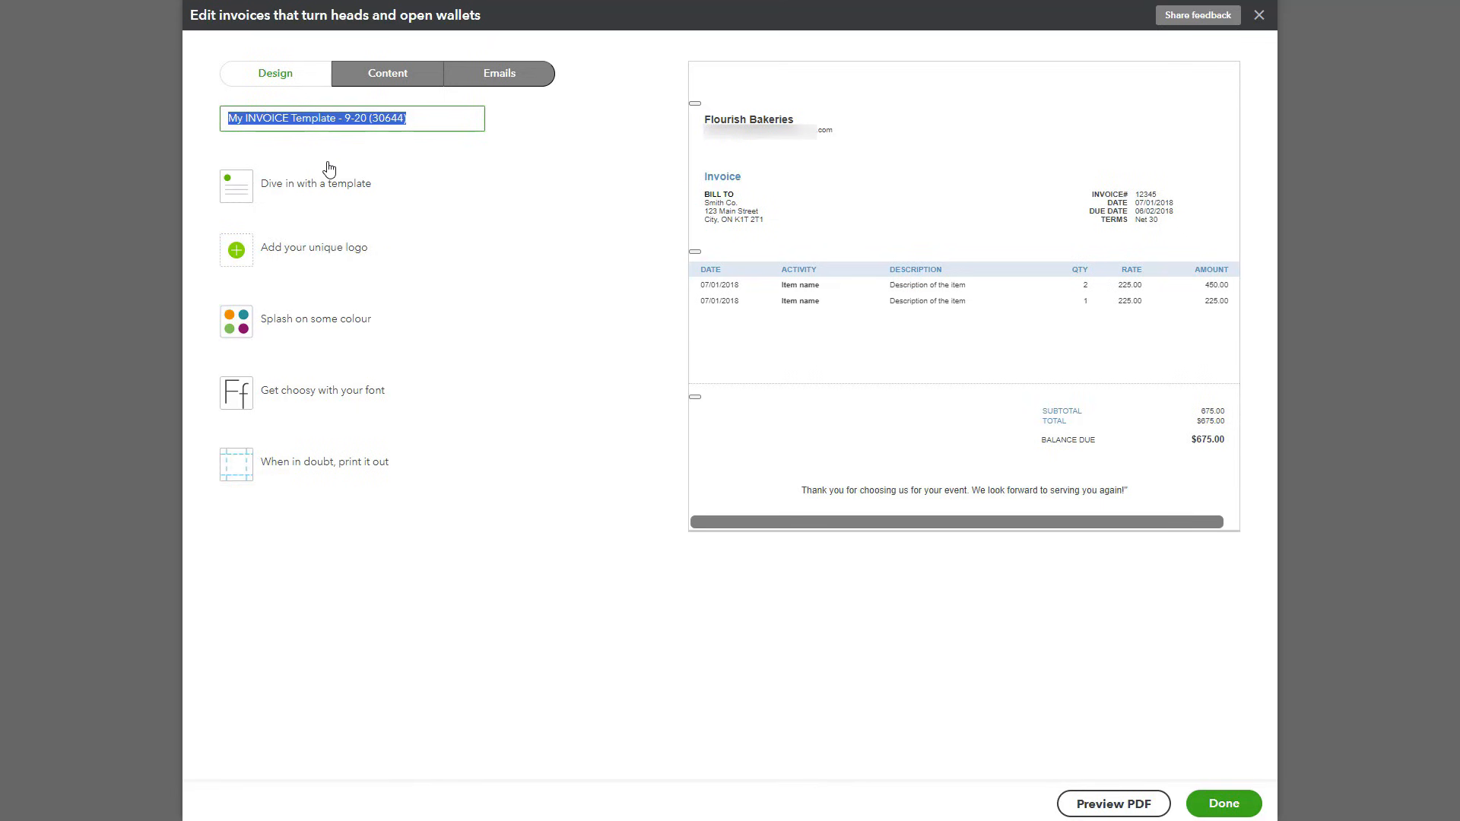
pyautogui.click(418, 164)
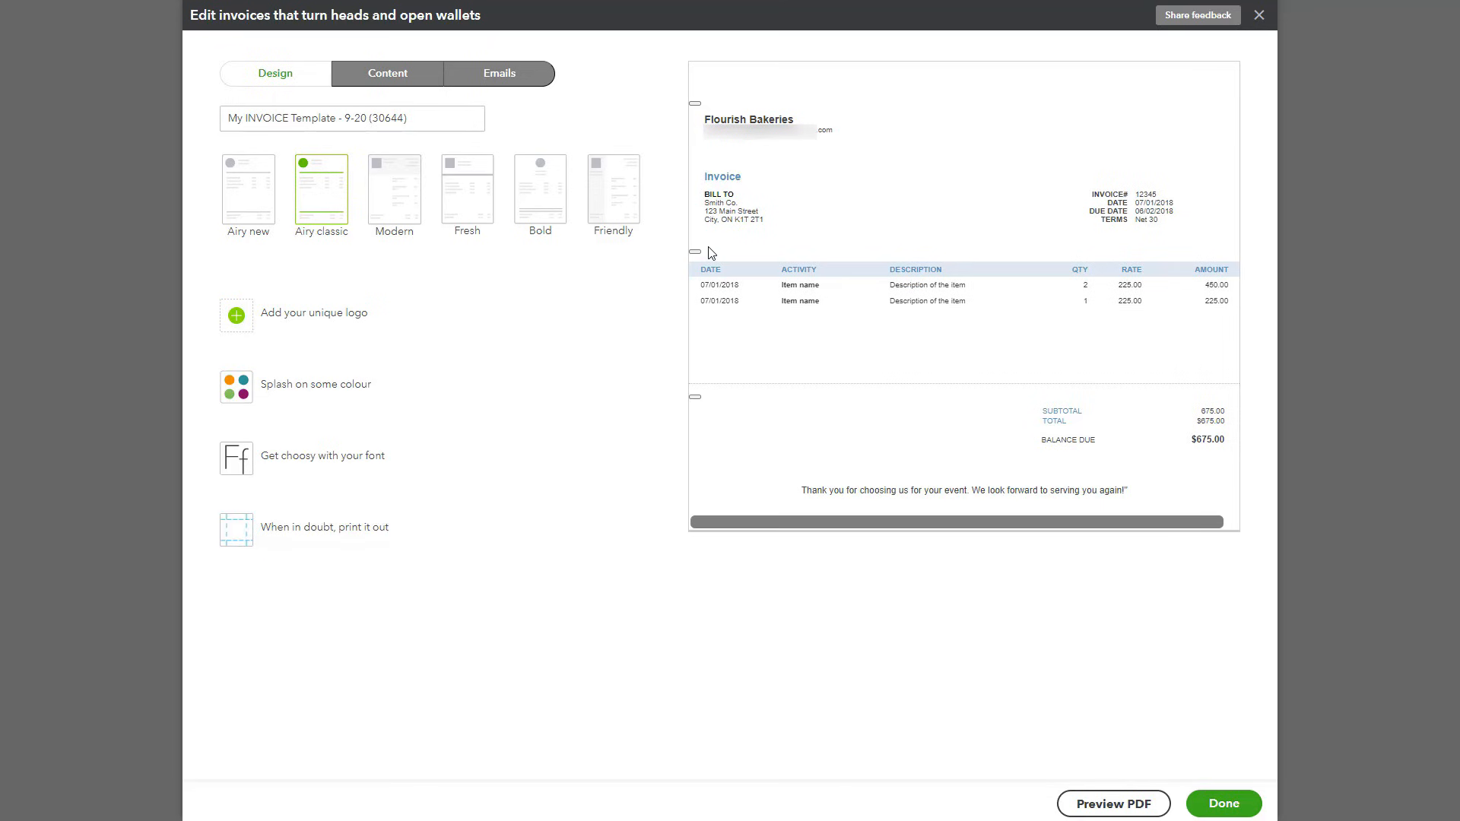
# - Examine the invoice template's content options for the header and footer sections
pyautogui.click(408, 81)
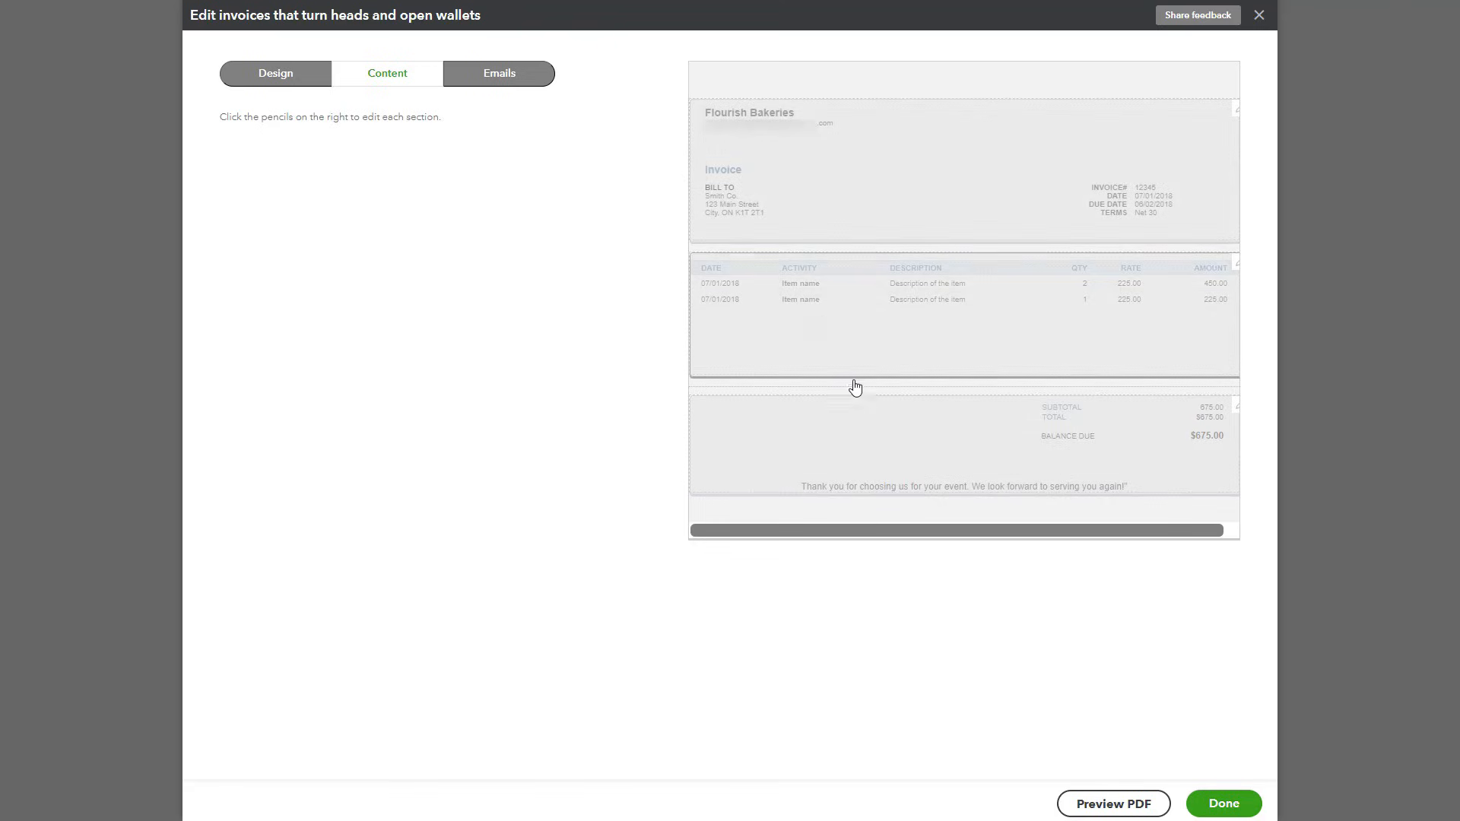
pyautogui.click(870, 420)
pyautogui.click(380, 538)
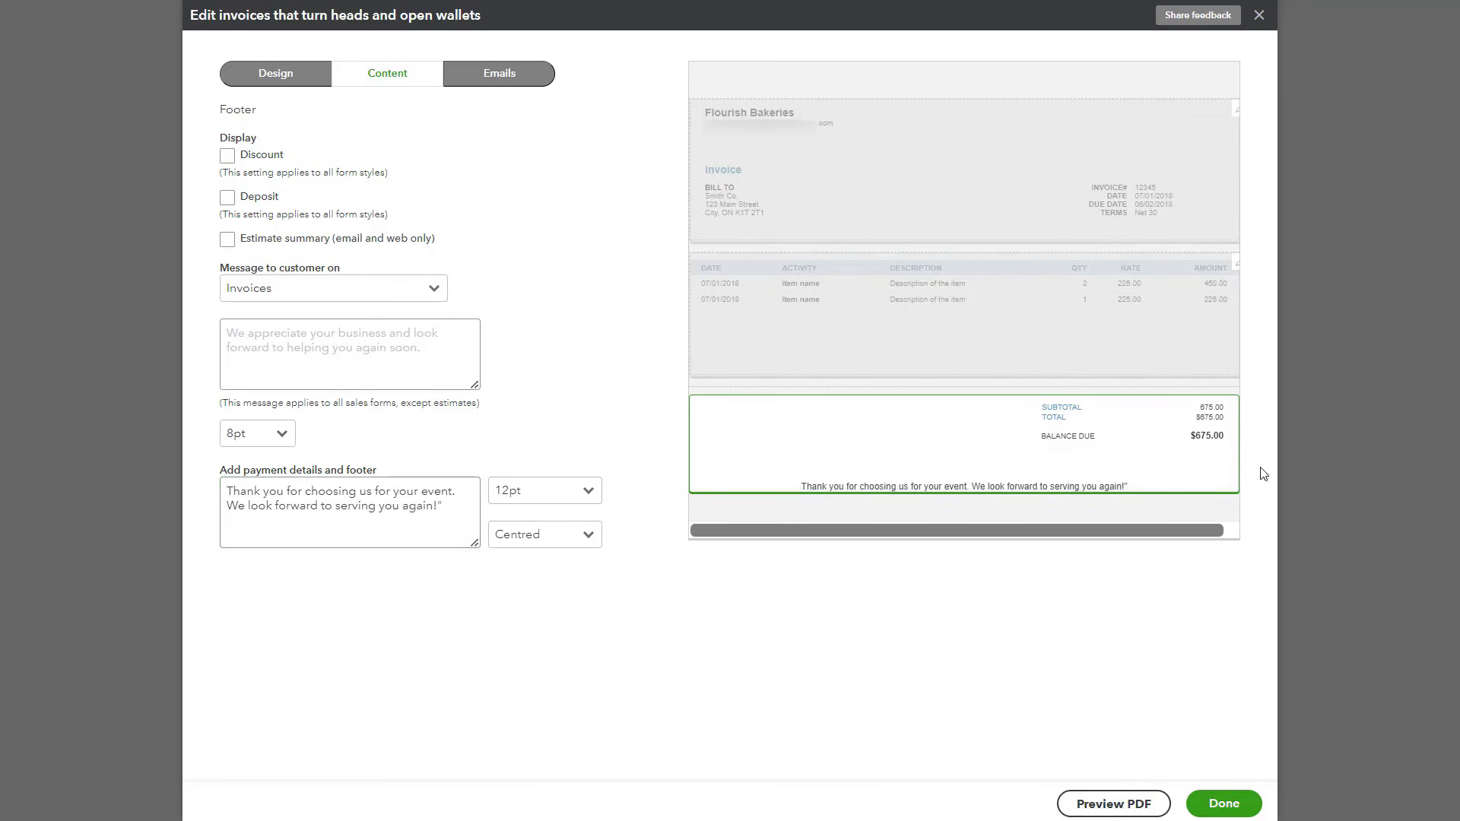
pyautogui.press('F11')
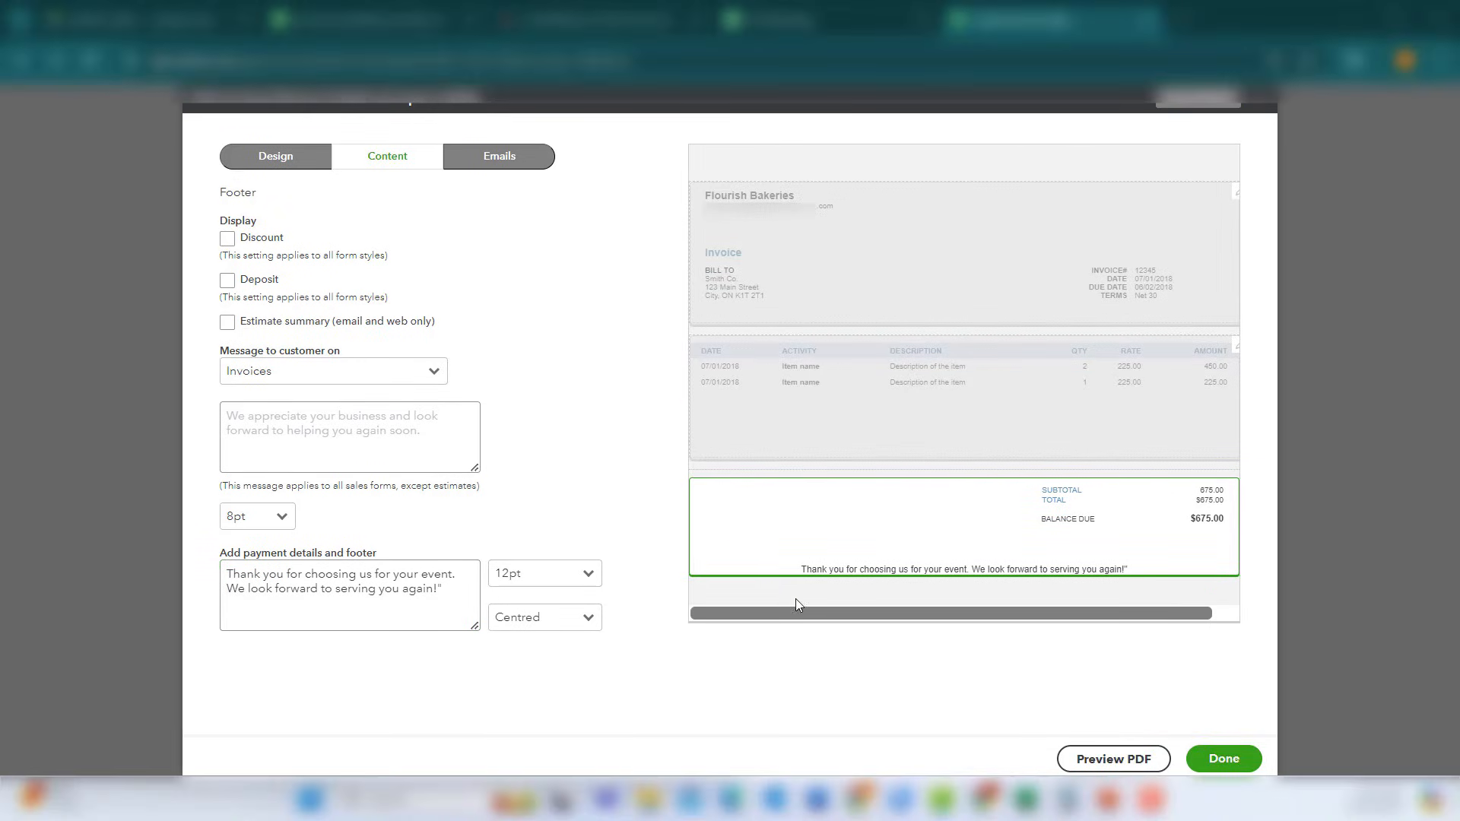
pyautogui.click(913, 287)
pyautogui.scroll(-1, 707, 419)
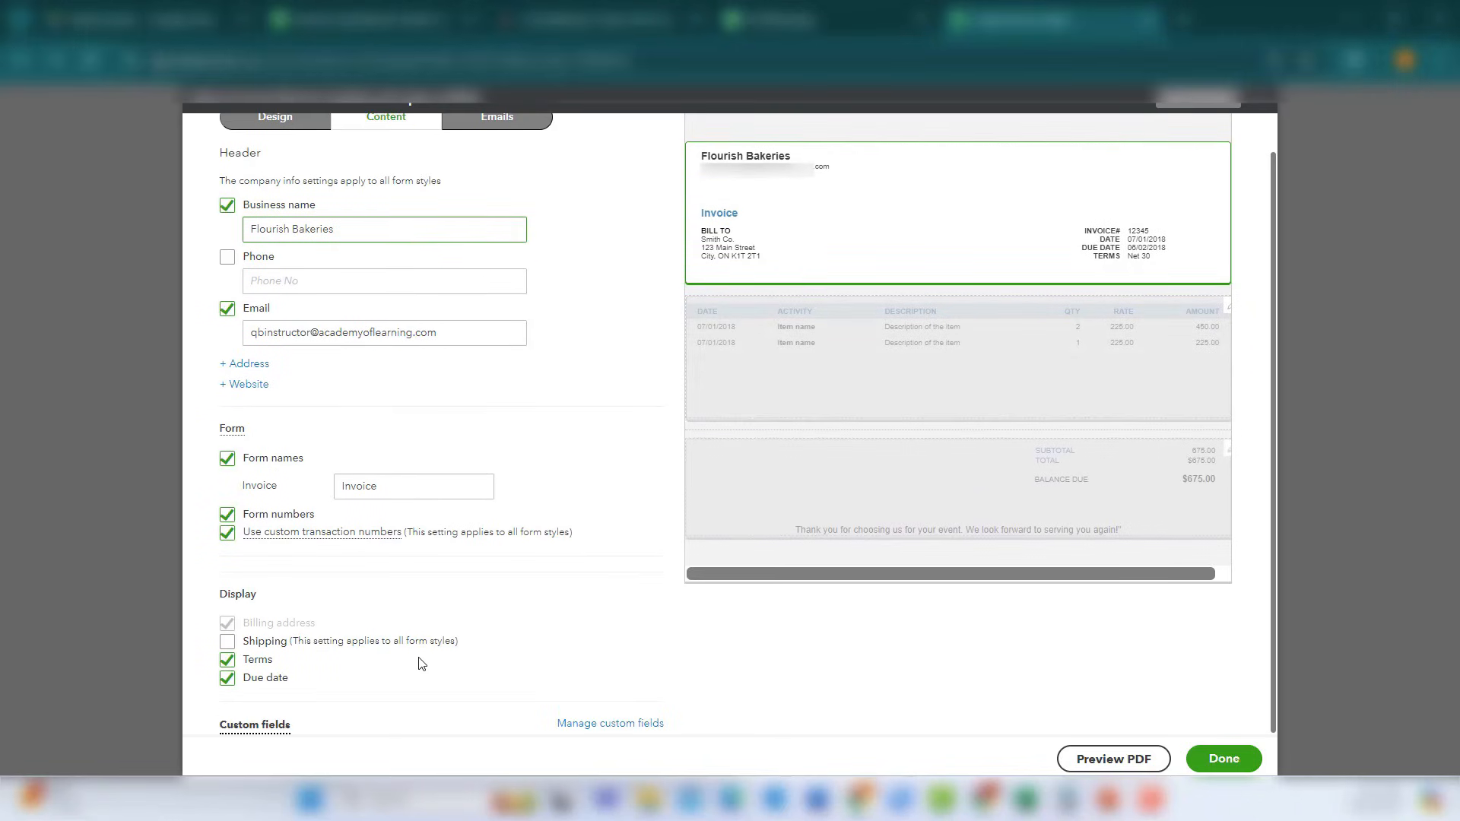
pyautogui.moveTo(270, 727)
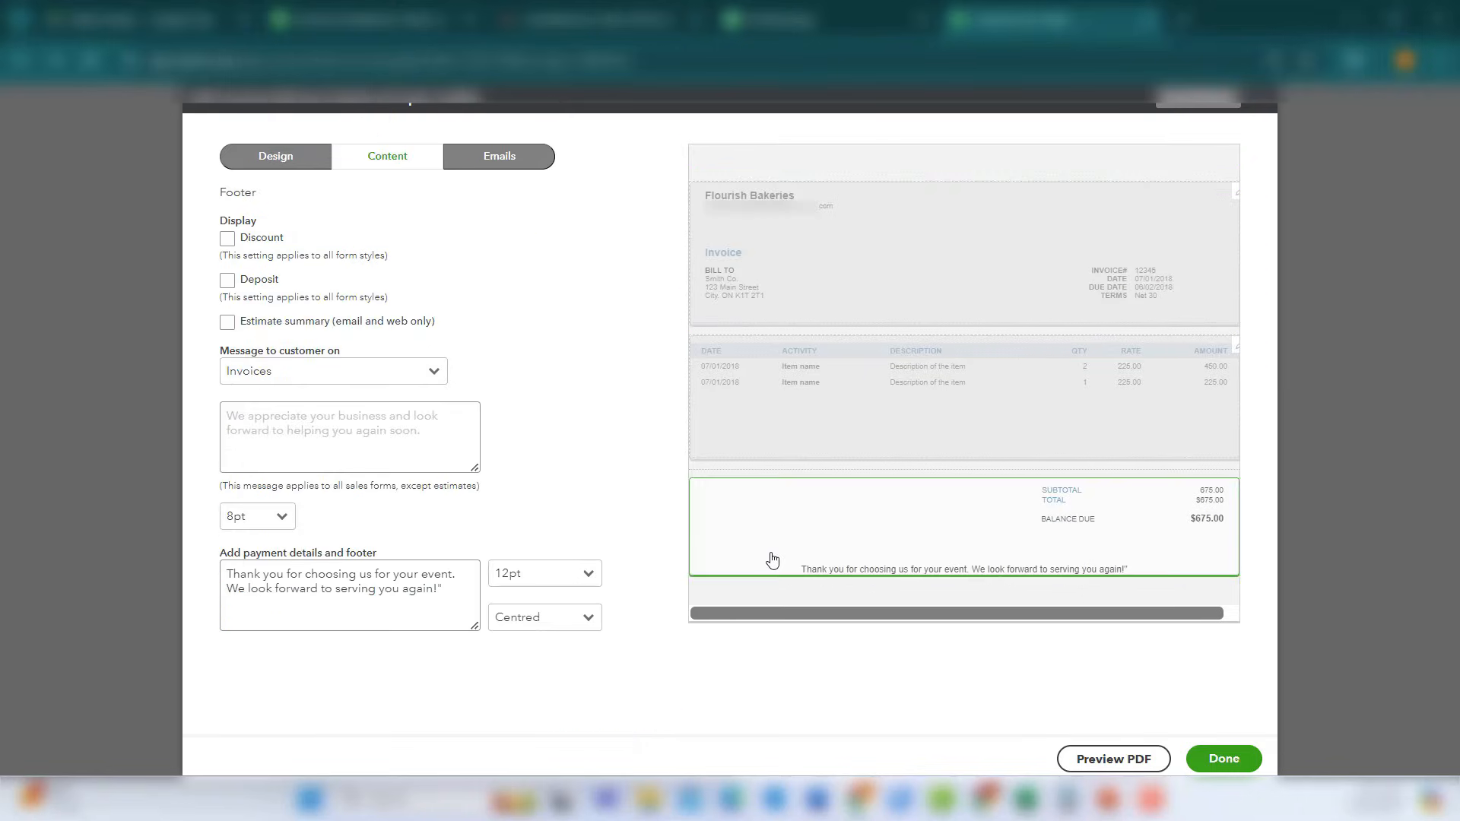
pyautogui.click(656, 539)
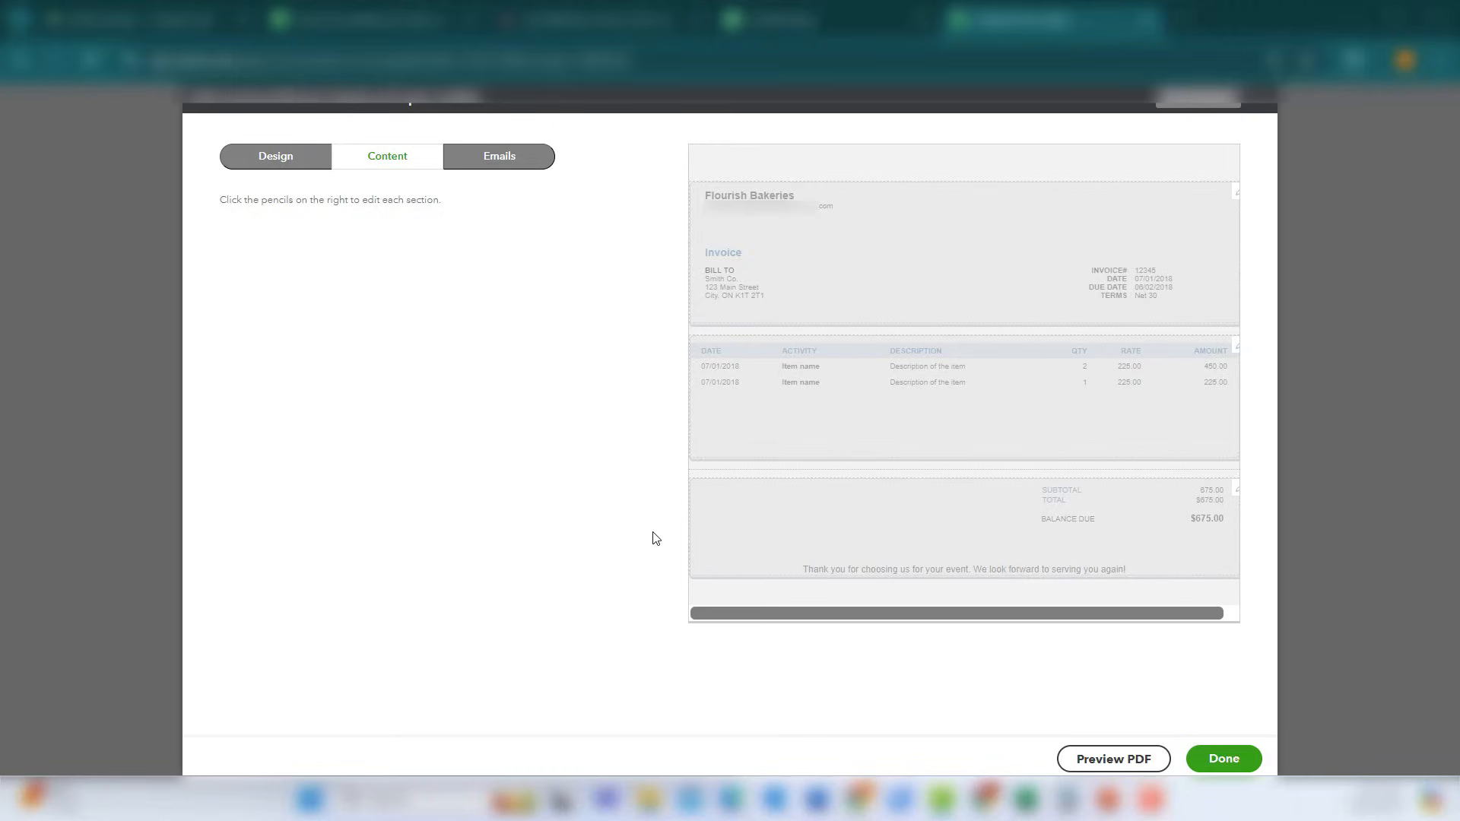
# - Review the invoice's standard email subject and customer message settings, and finish editing the template
pyautogui.click(515, 164)
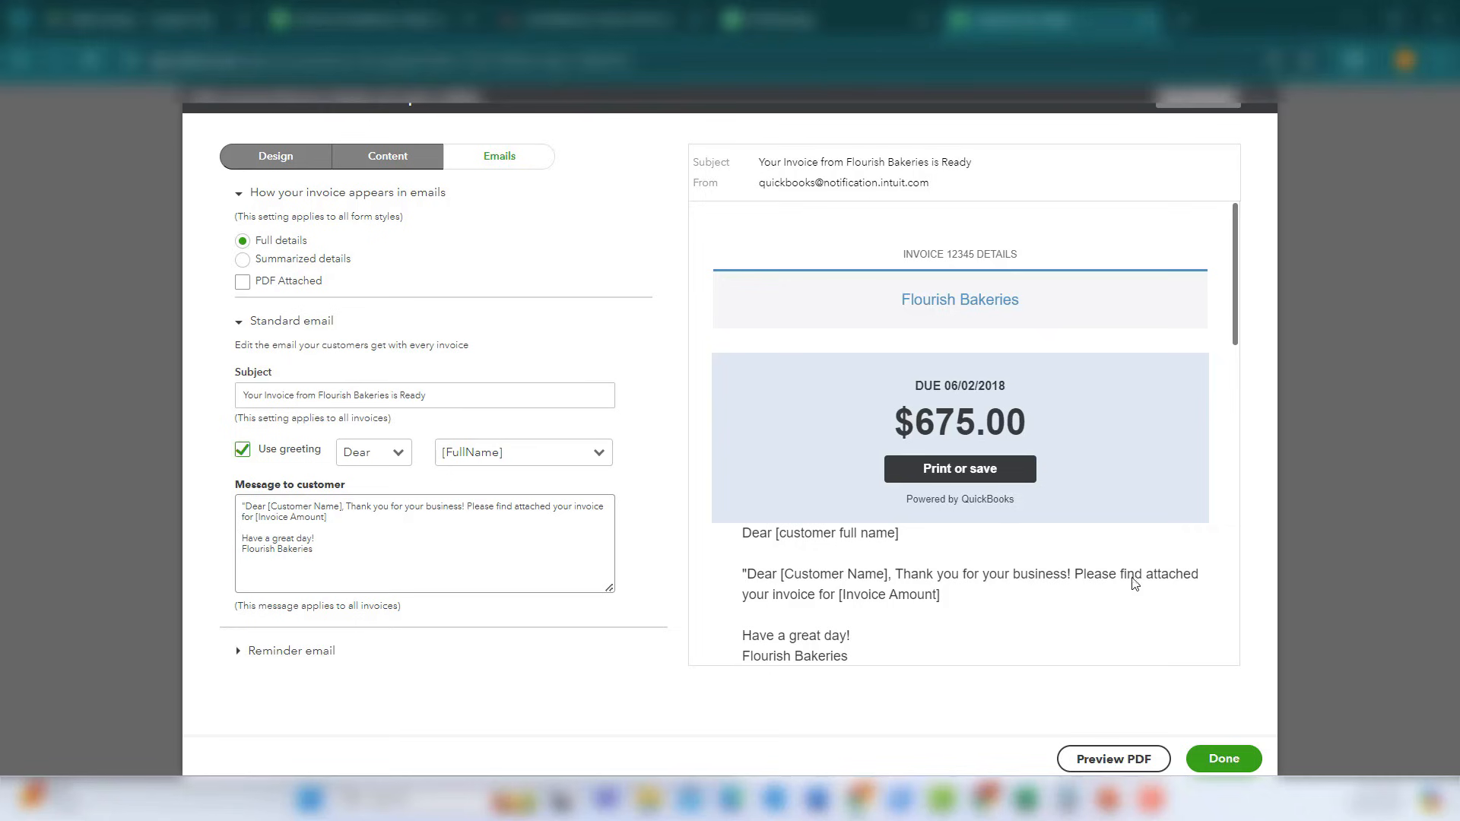
pyautogui.click(438, 401)
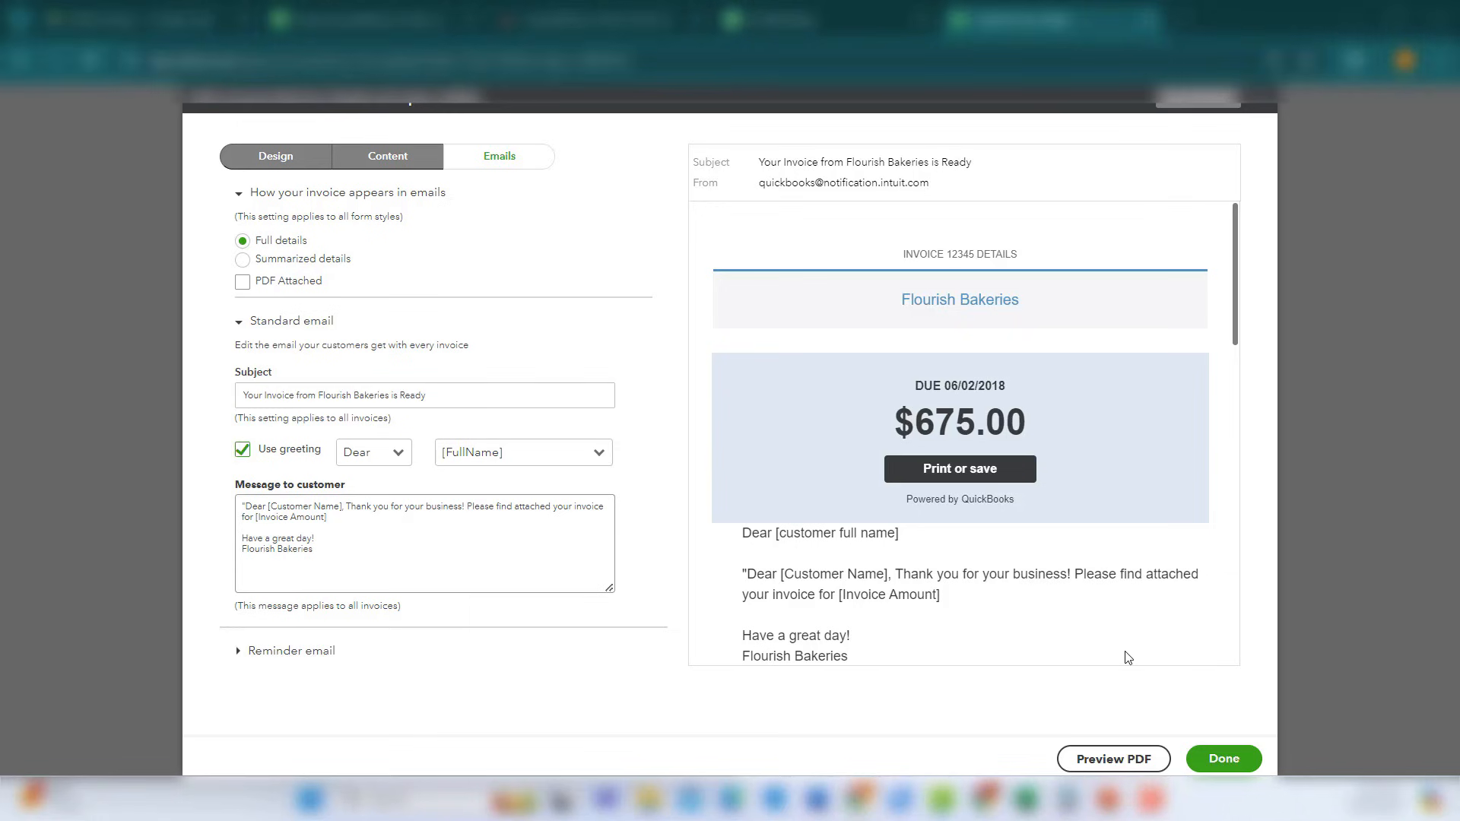
pyautogui.click(1220, 756)
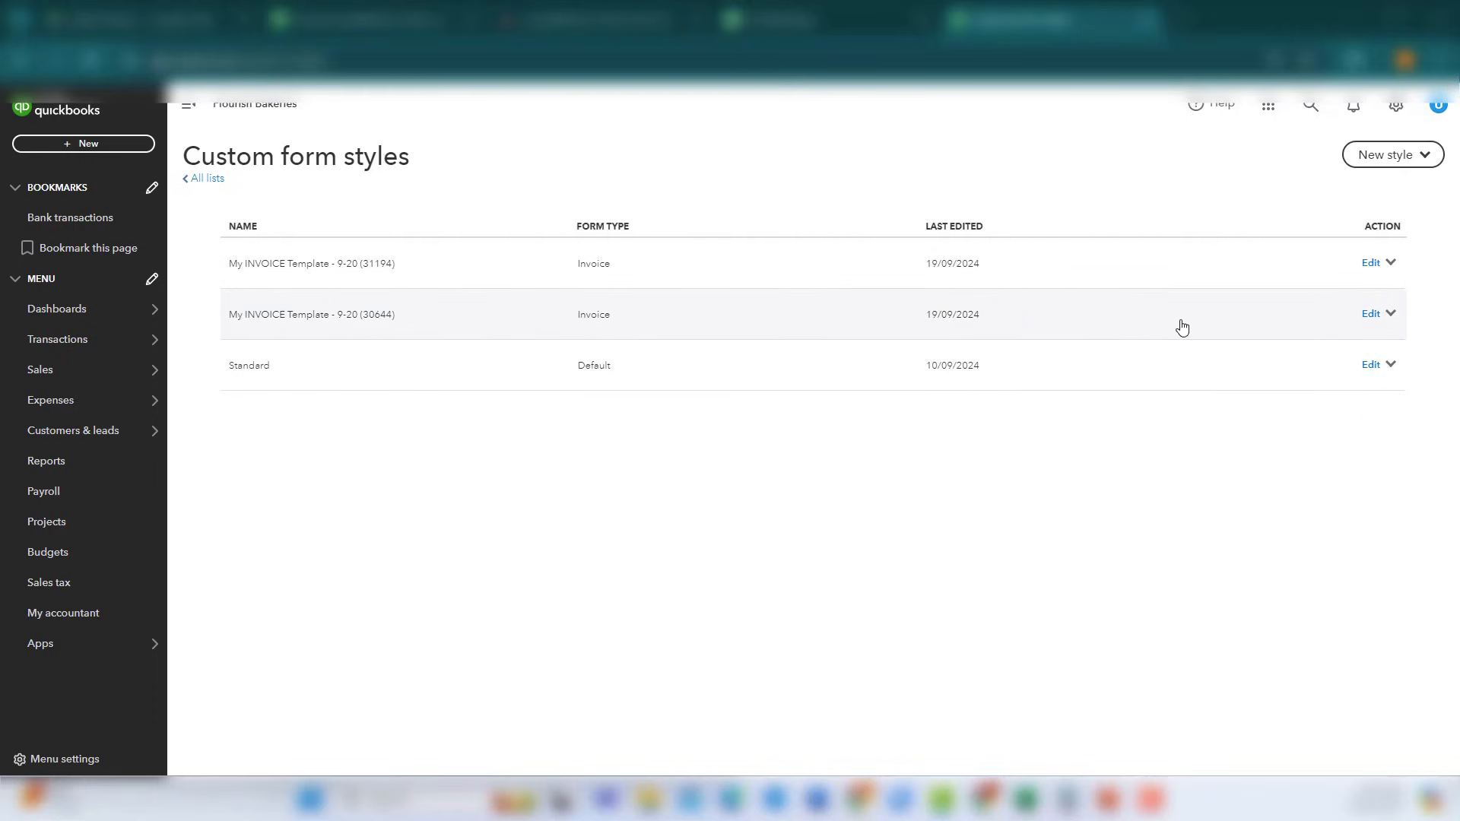
# - Make the My INVOICE Template - 9-20 (30644) style the default and view its further actions again
pyautogui.click(1393, 316)
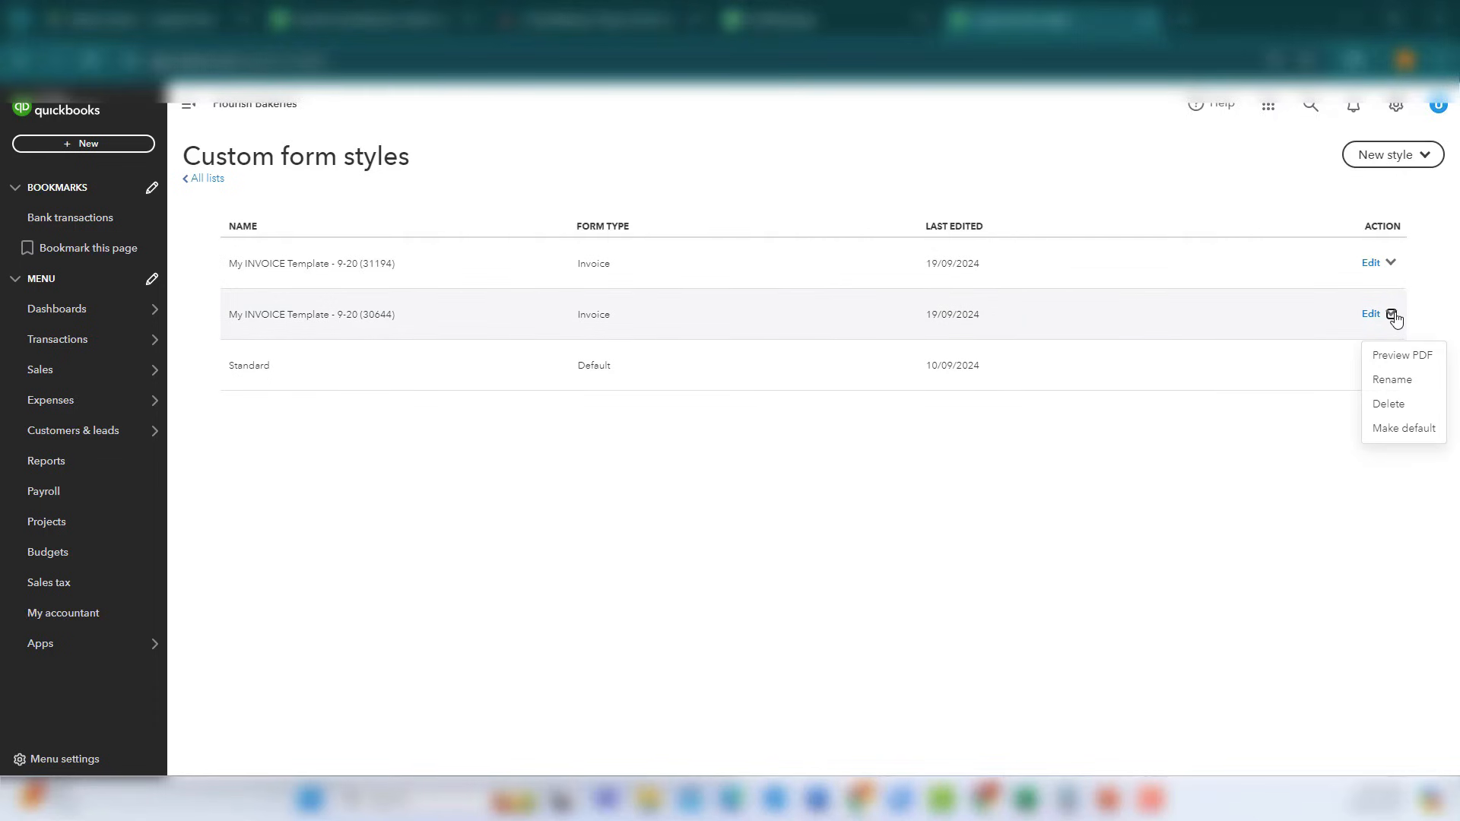
pyautogui.click(1434, 438)
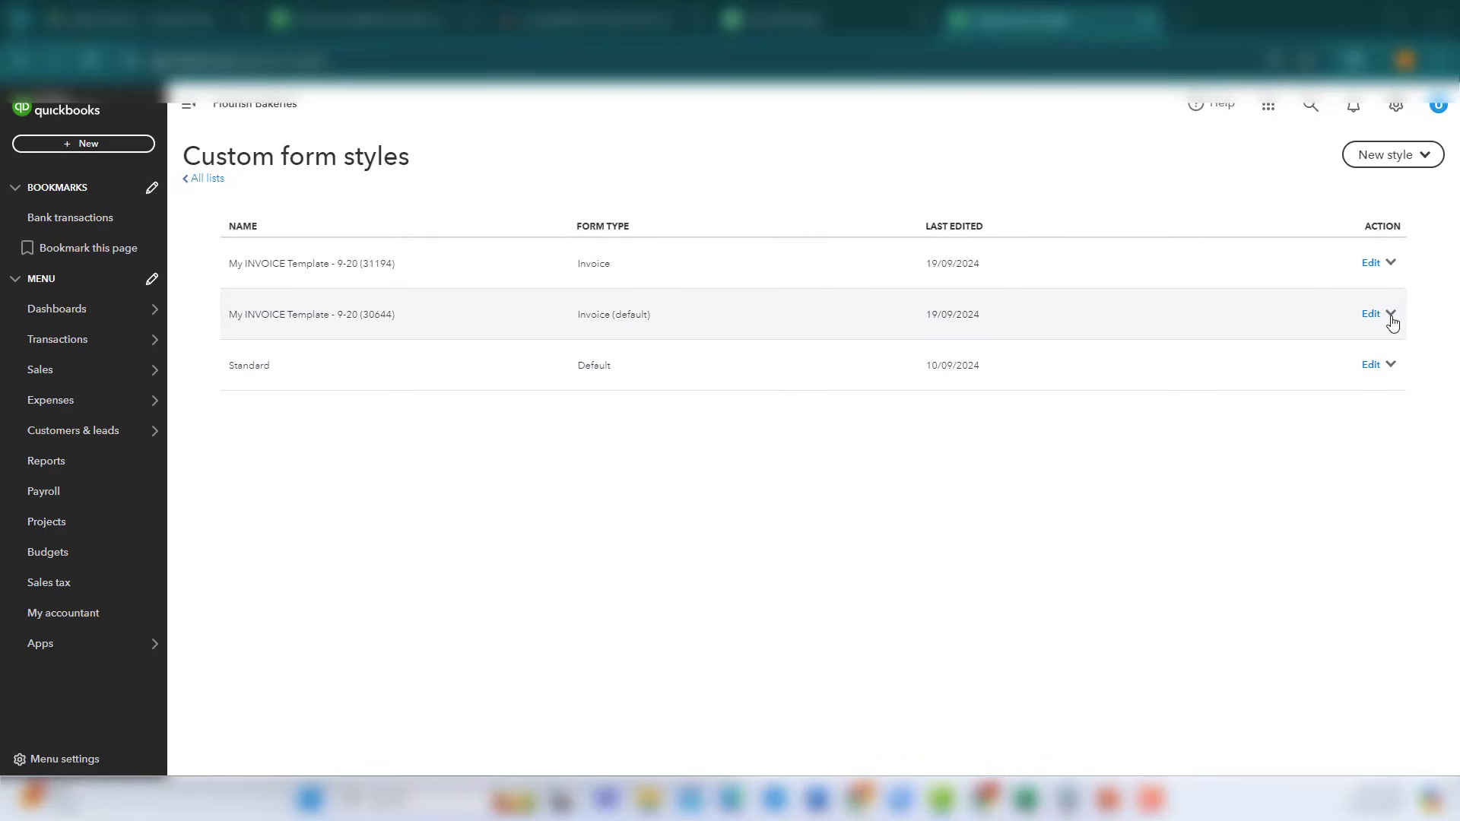
pyautogui.click(1392, 315)
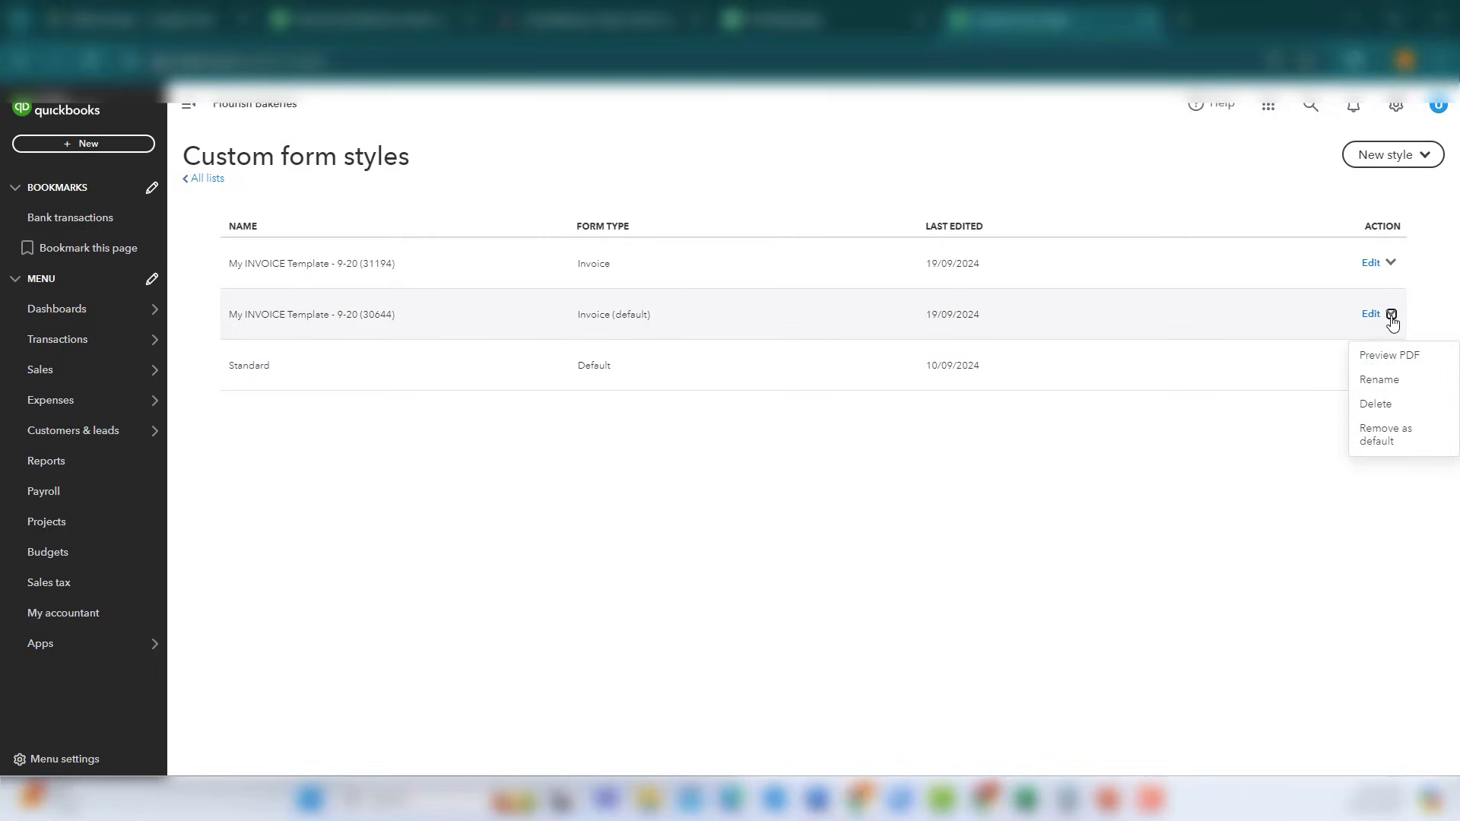
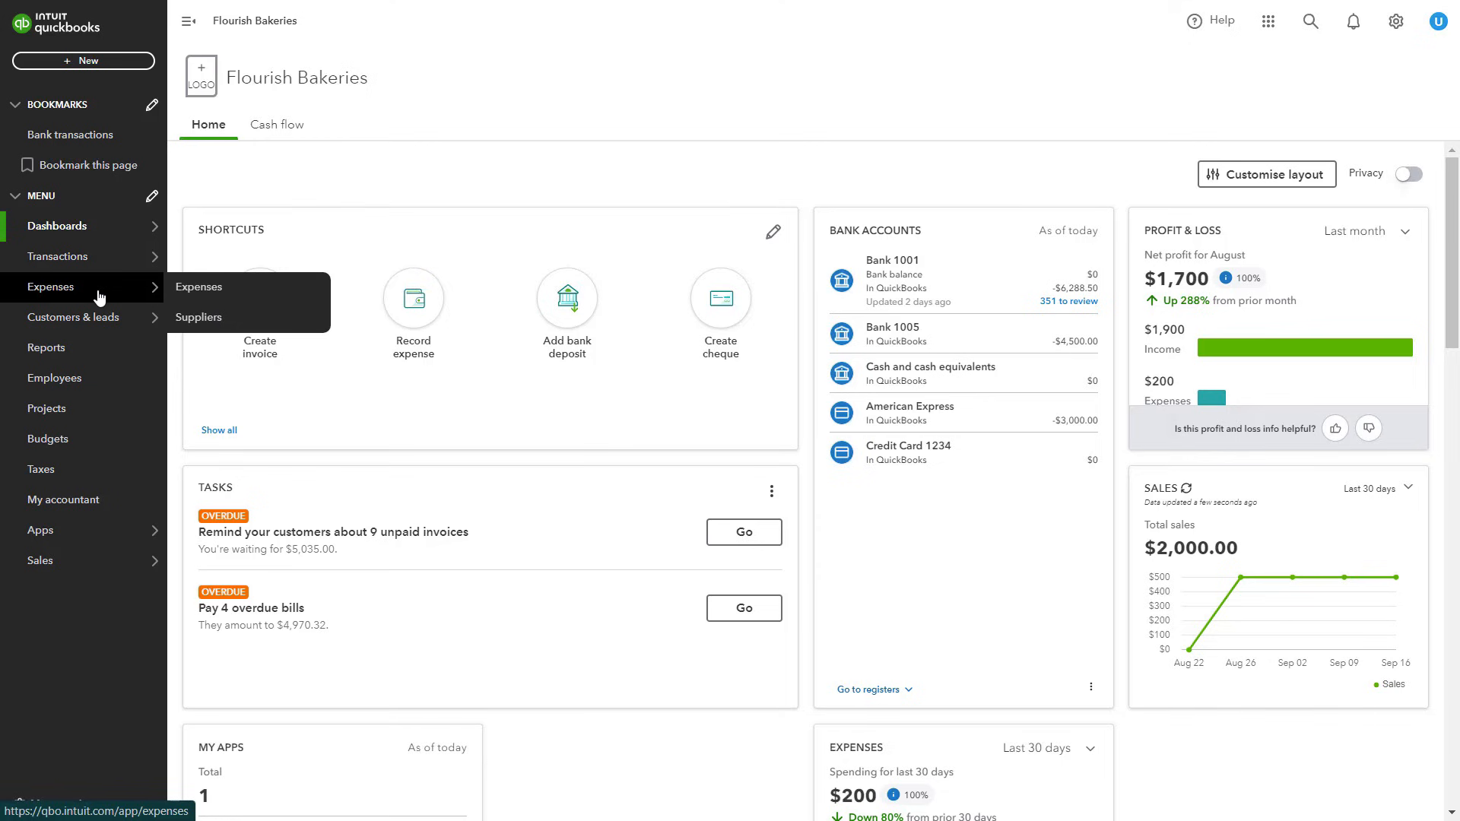
# - Open the expenses list and start a new supplier expense
pyautogui.click(190, 294)
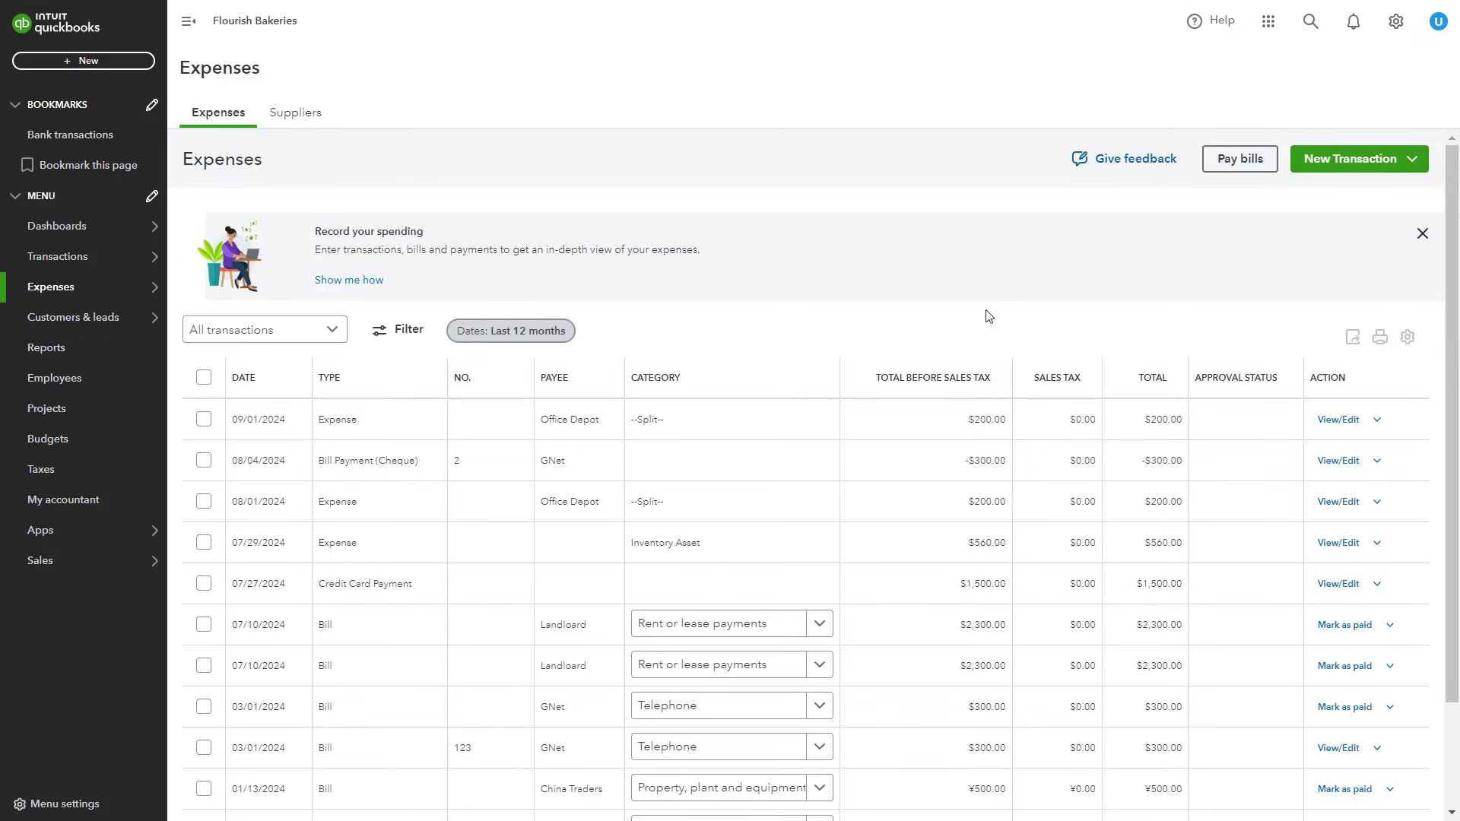
pyautogui.click(114, 64)
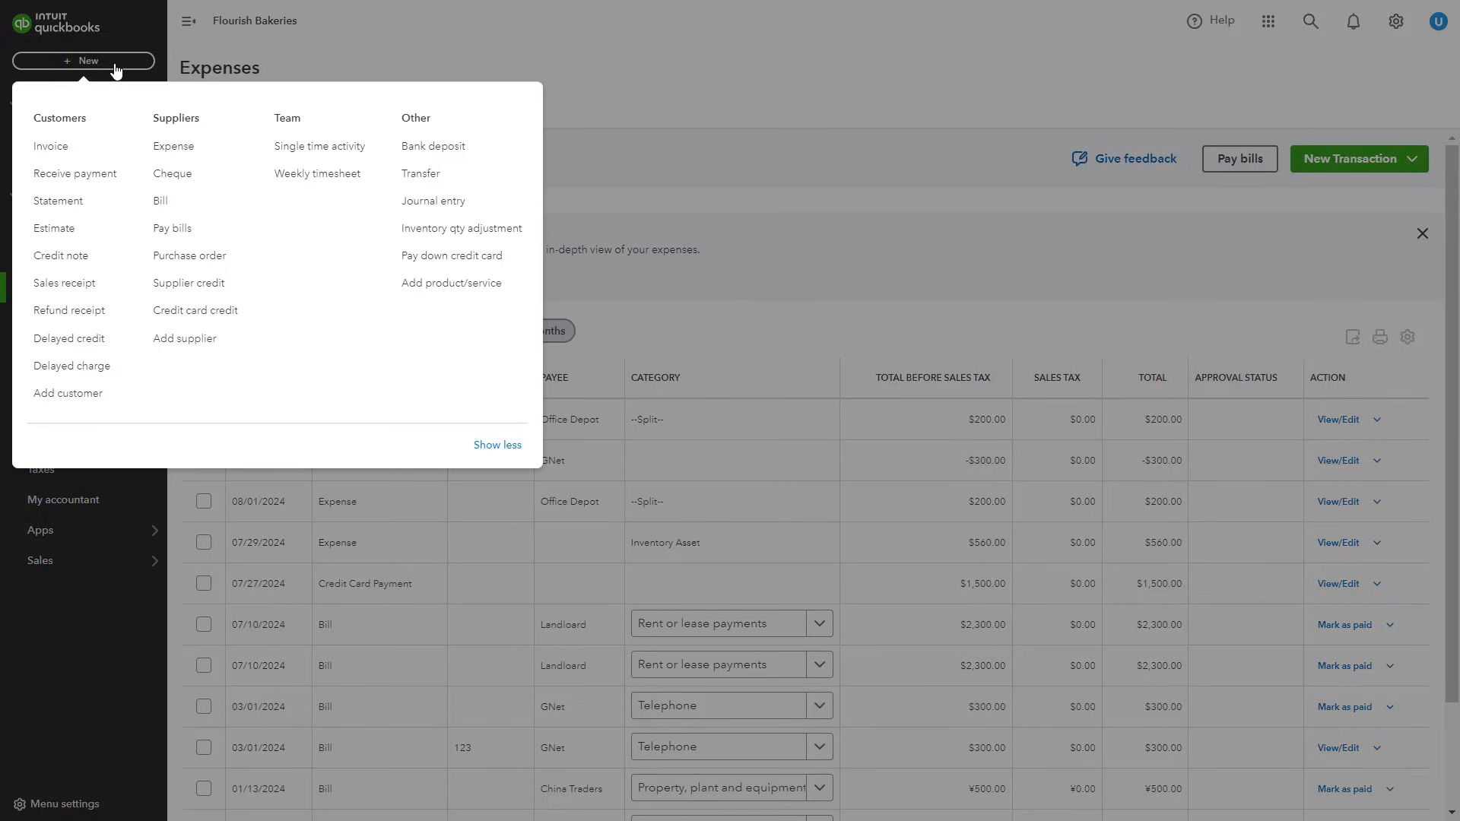
pyautogui.click(211, 156)
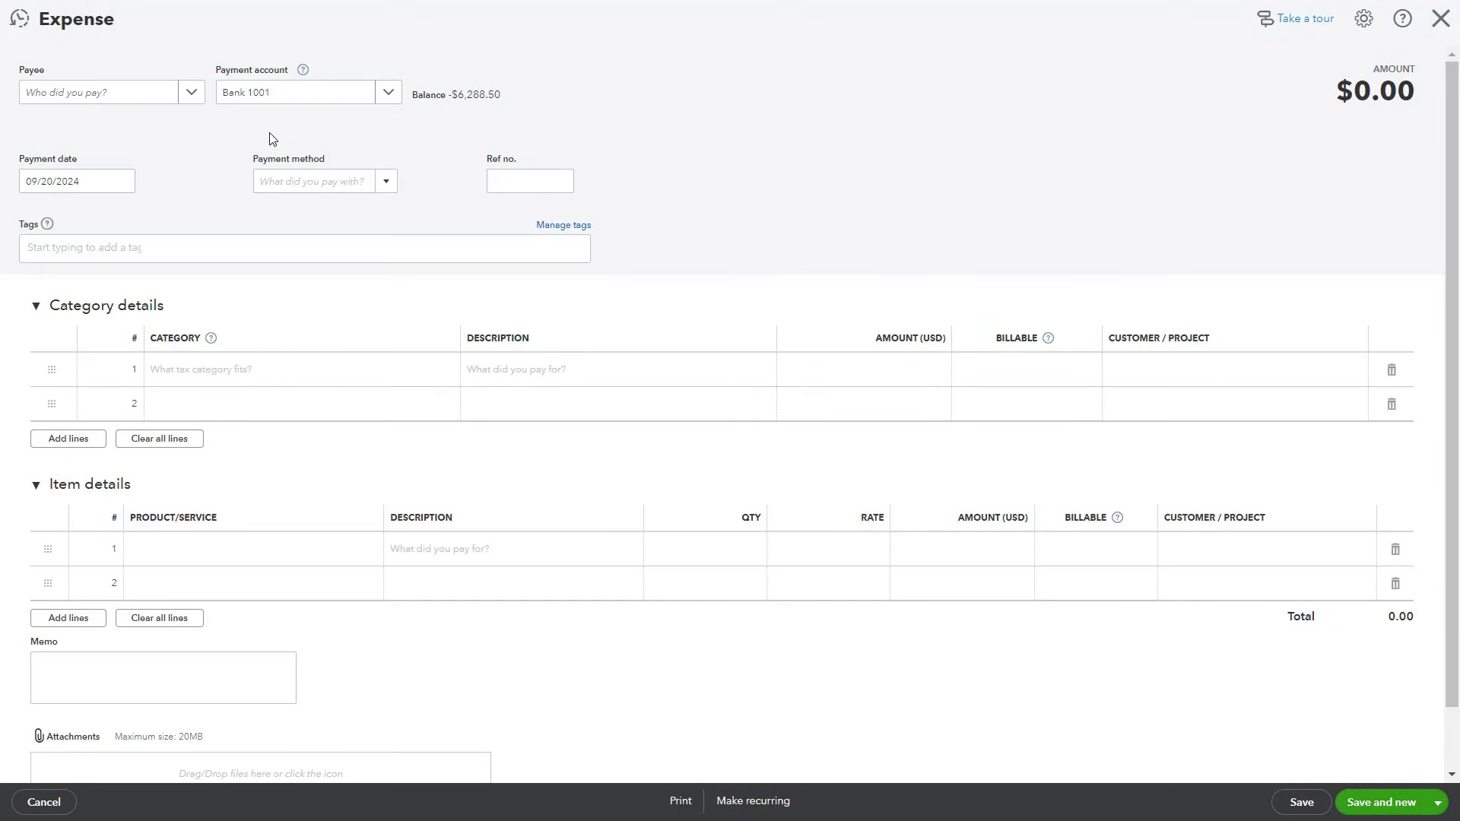
# - Look through the payee, payment account and category choices on the expense form
pyautogui.click(192, 97)
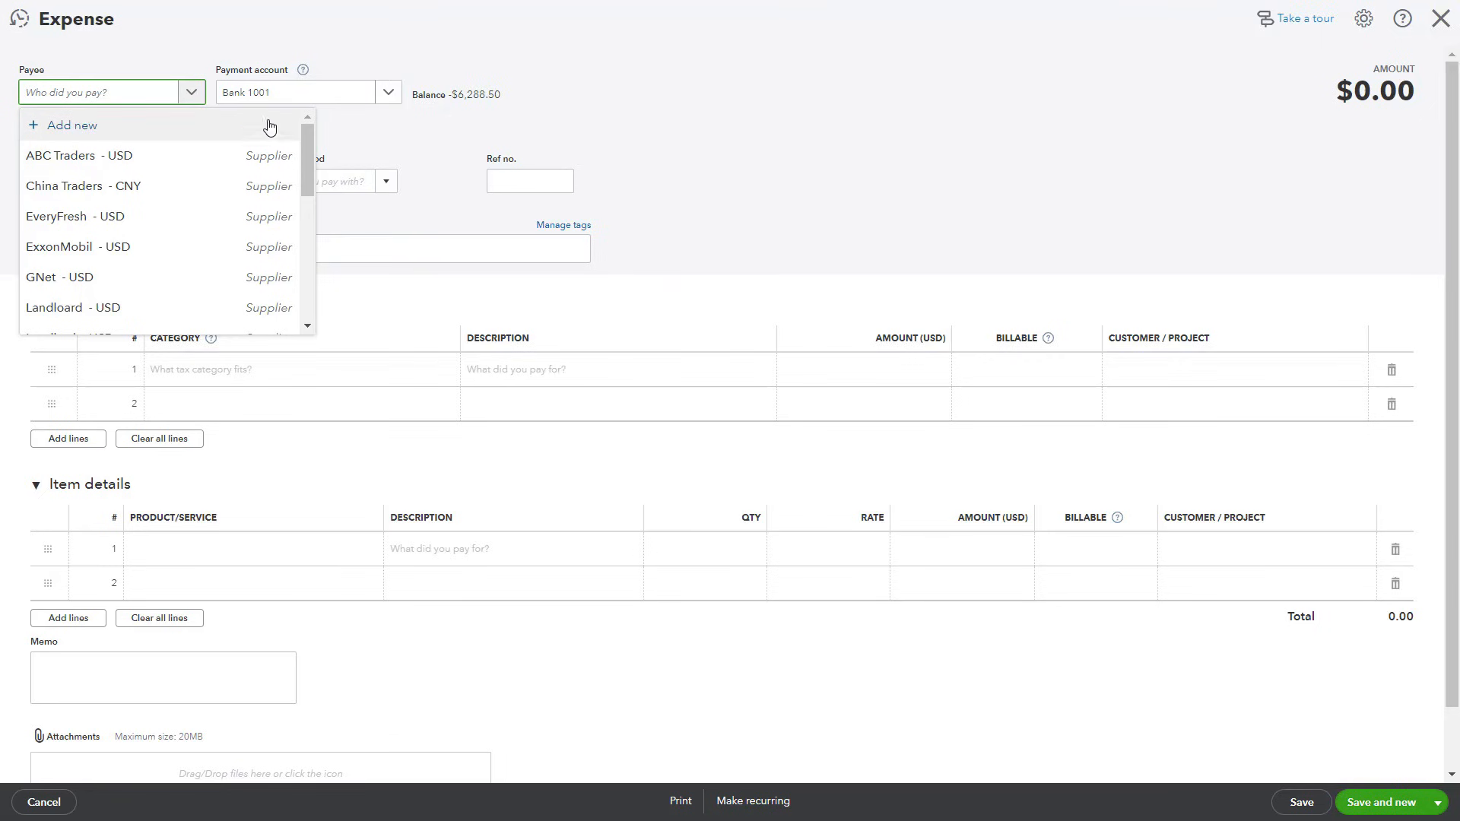
pyautogui.click(694, 110)
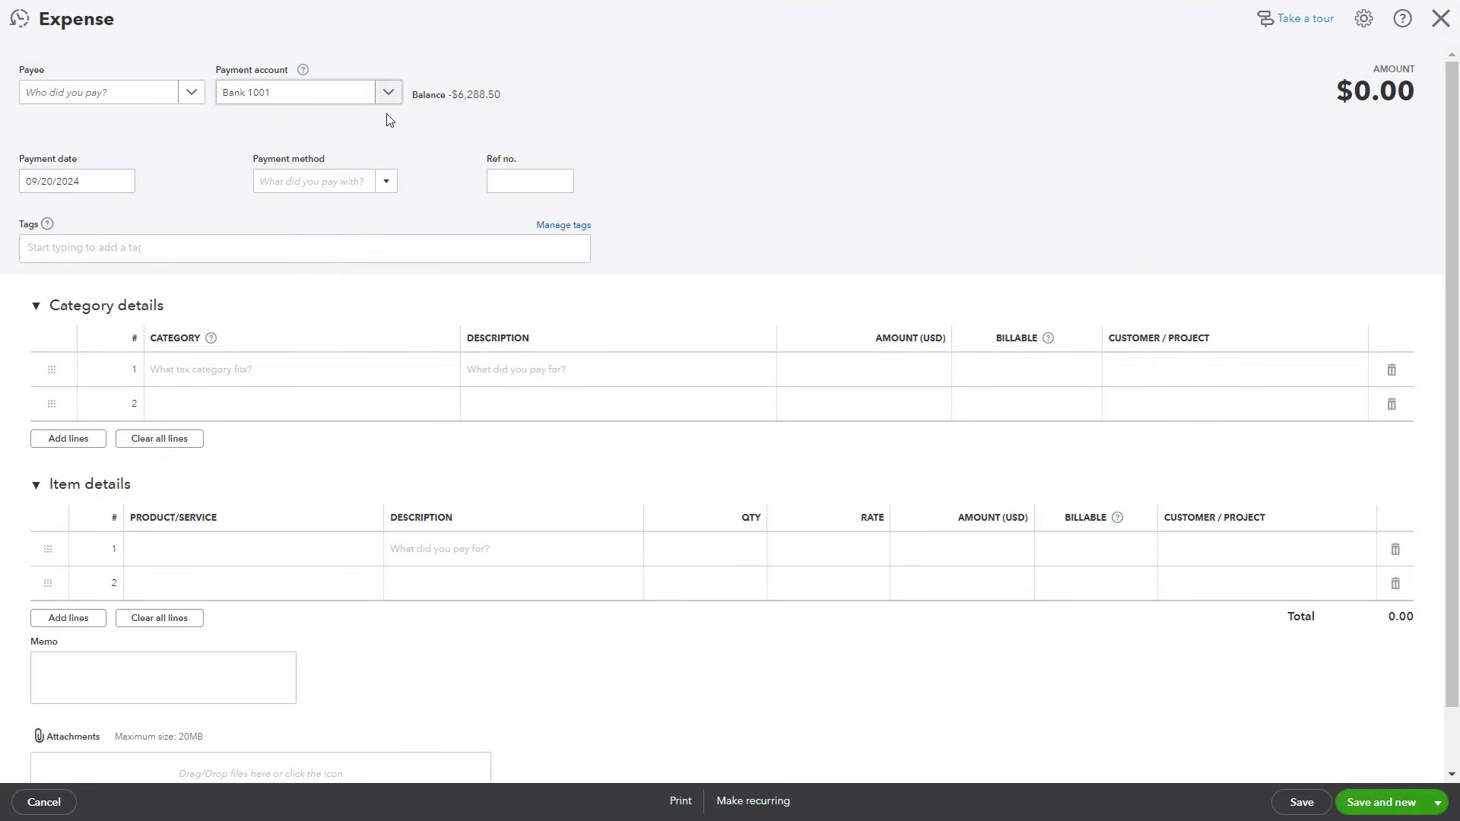
pyautogui.click(388, 93)
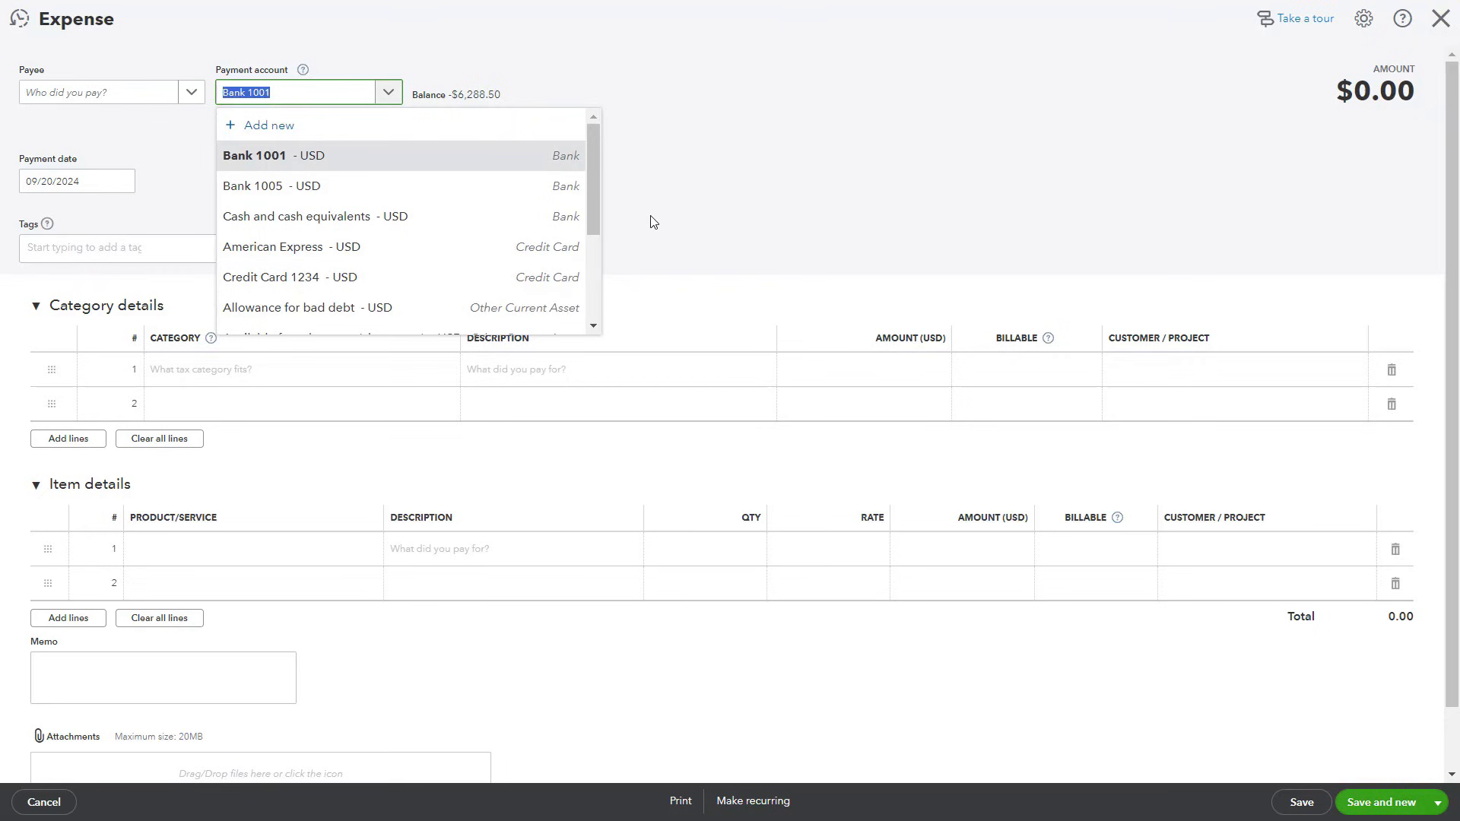
pyautogui.click(735, 176)
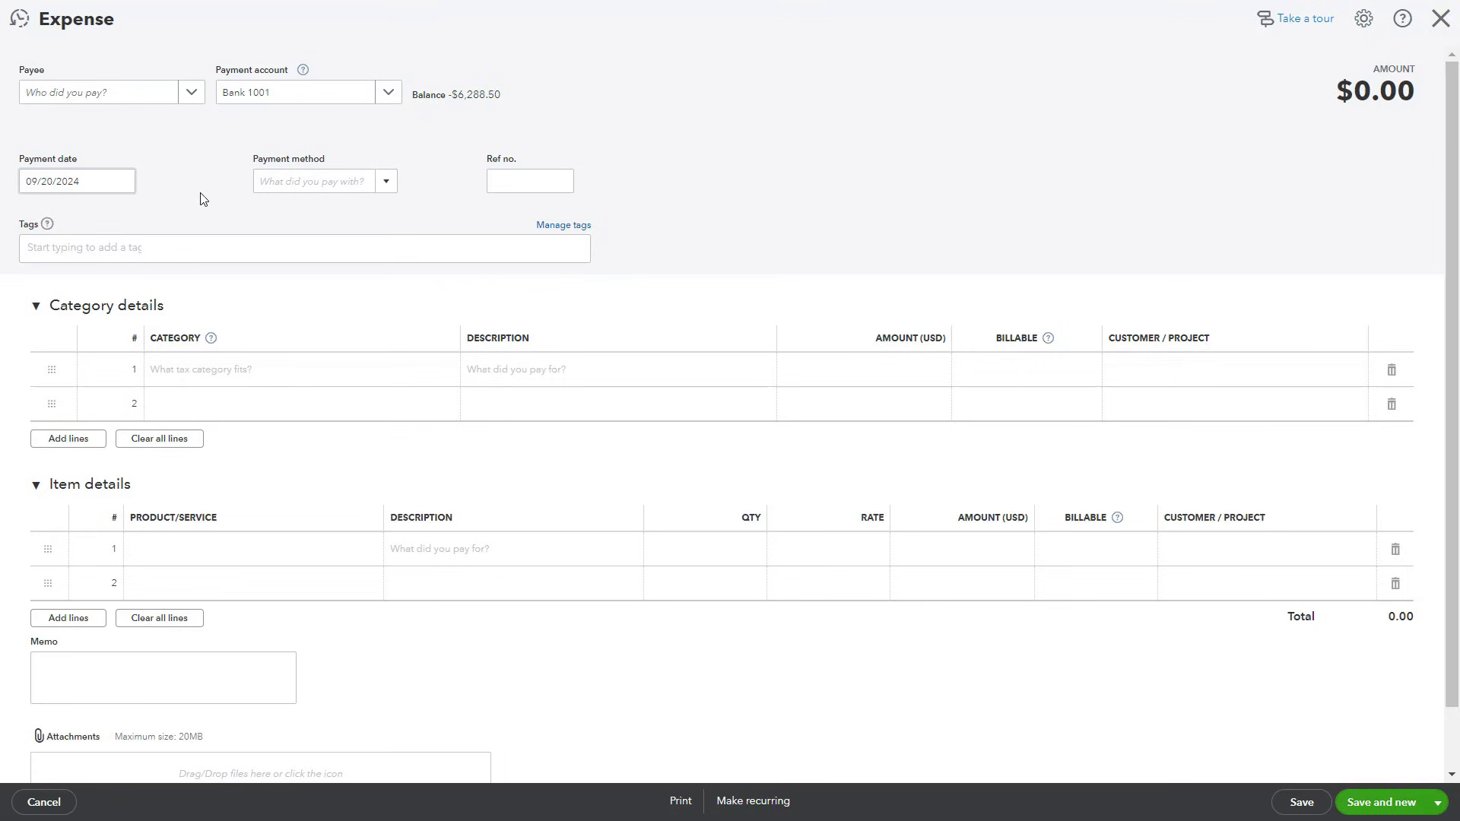
pyautogui.click(379, 384)
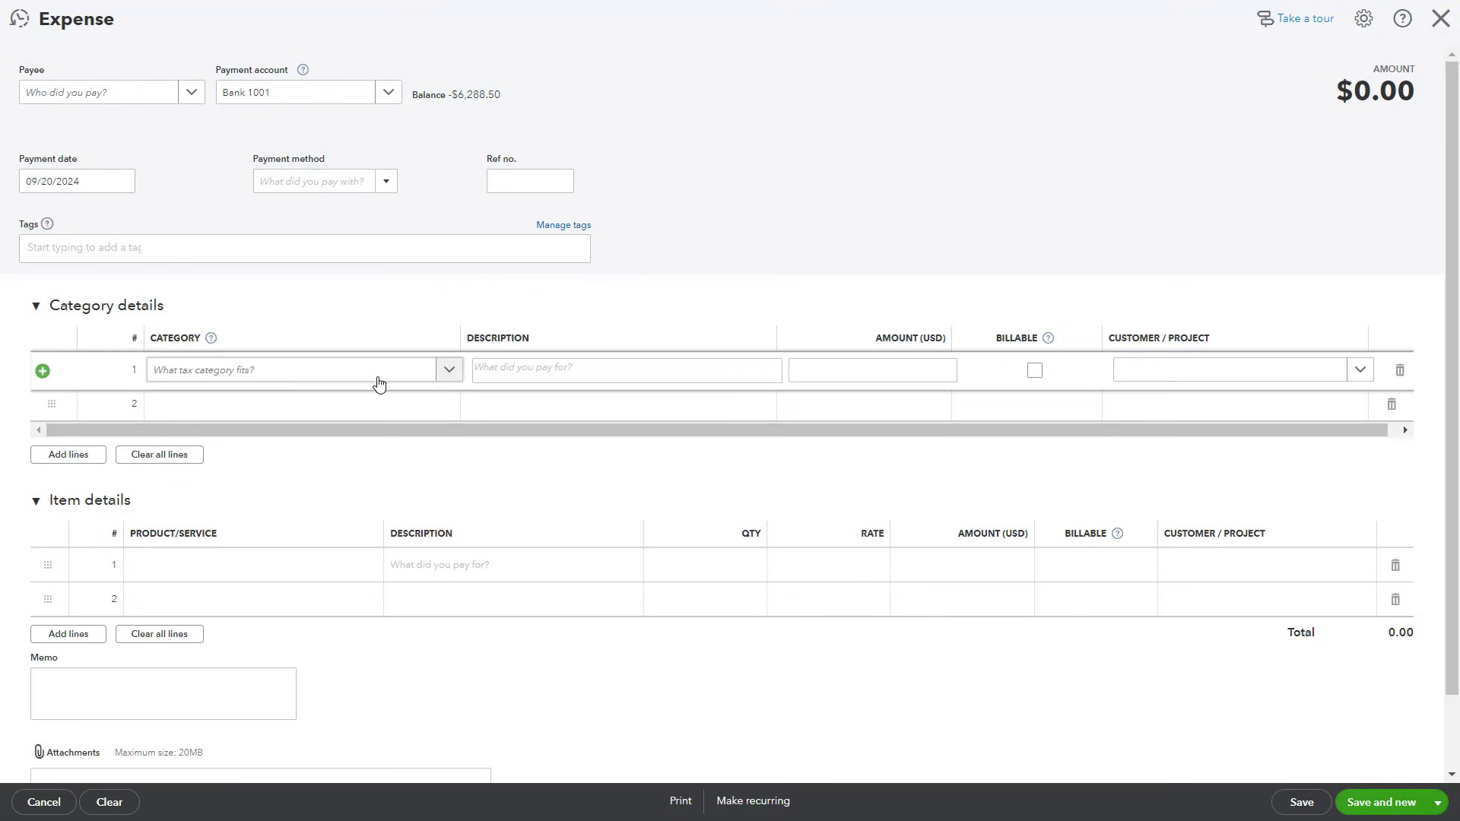
pyautogui.click(450, 374)
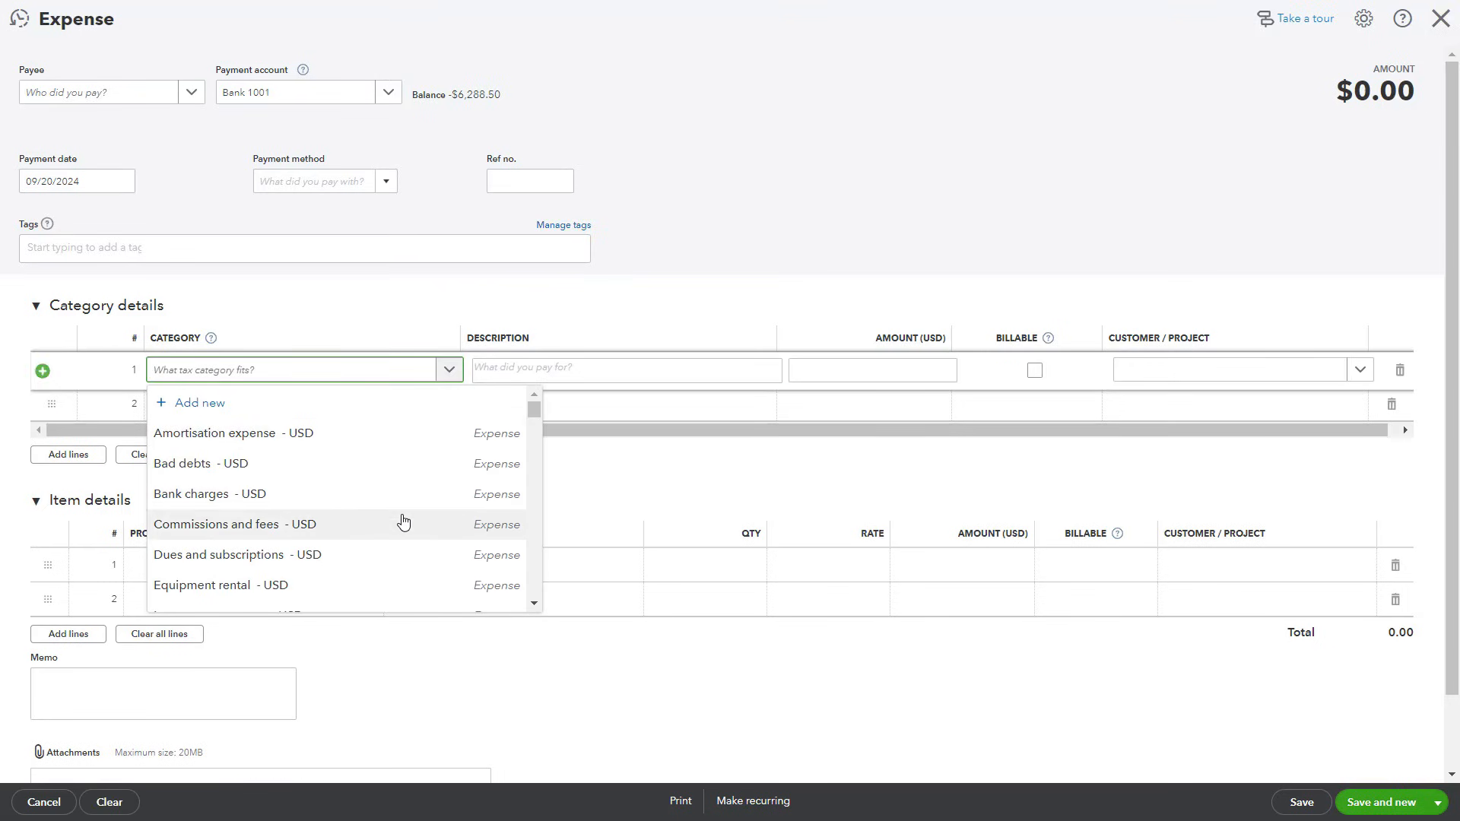
pyautogui.click(626, 324)
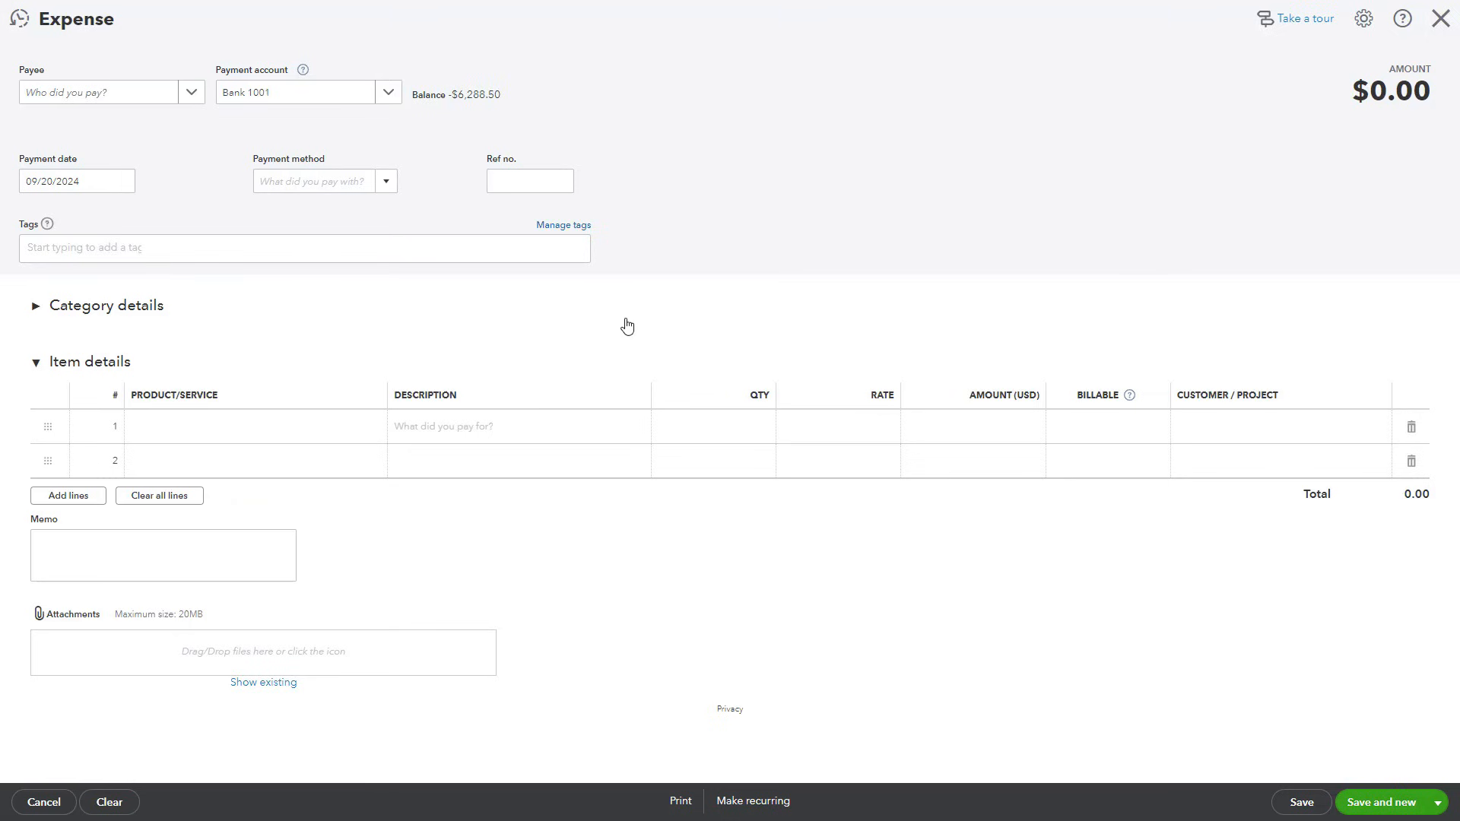
# - Check the file attachment option without adding a file, and choose to save and close the expense
pyautogui.click(75, 621)
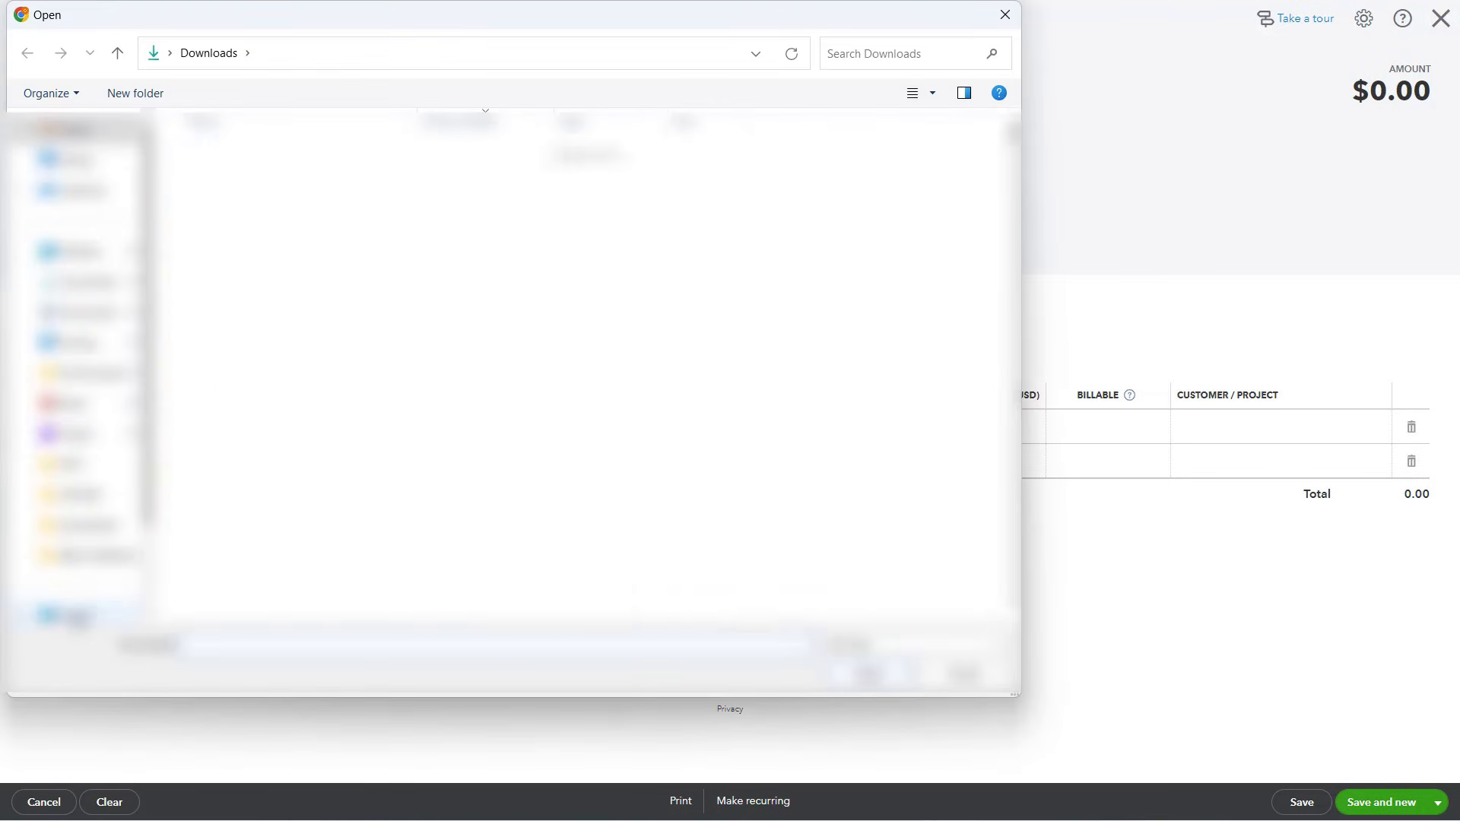
pyautogui.click(928, 674)
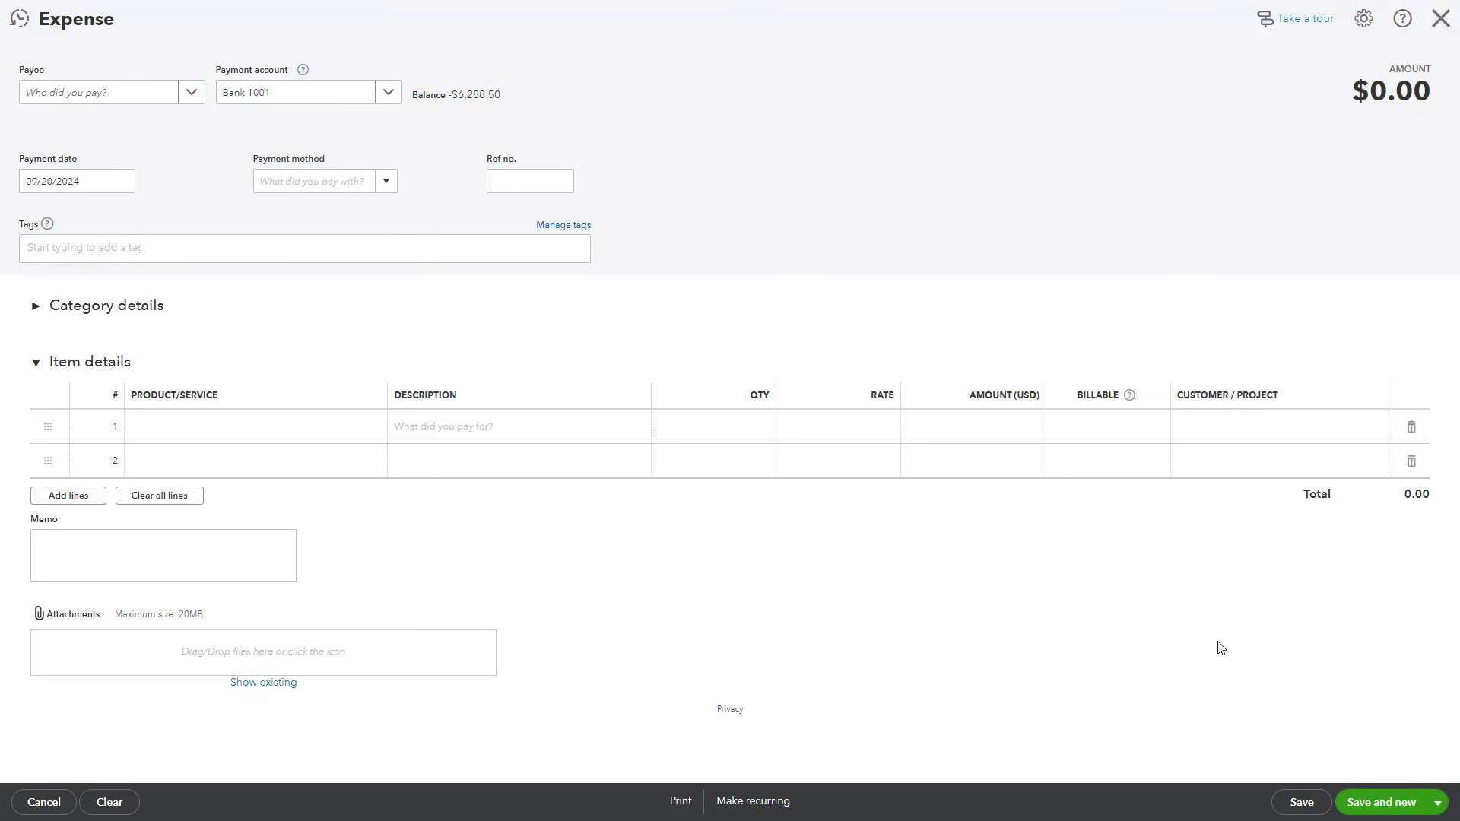
pyautogui.click(1438, 803)
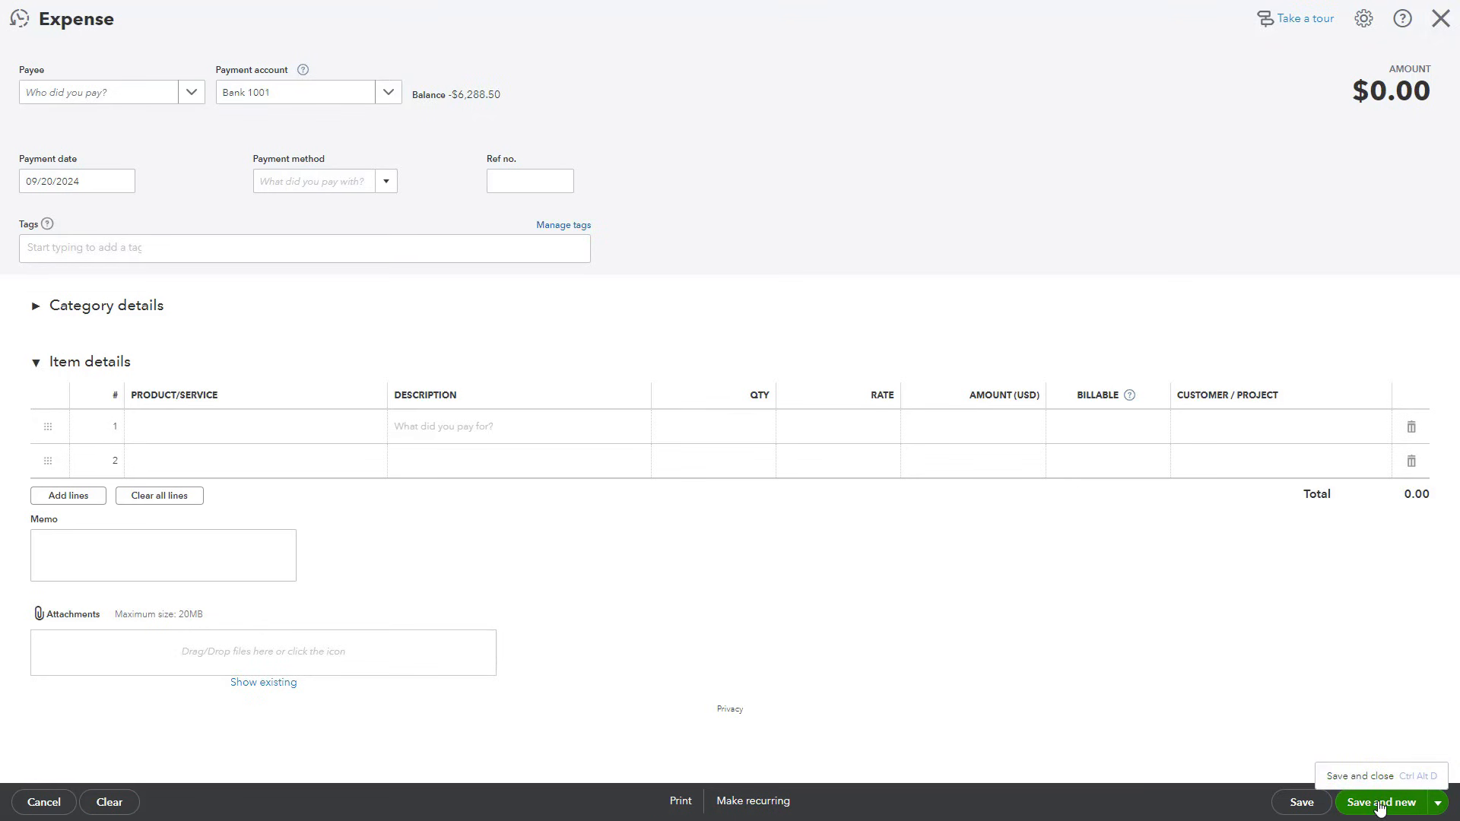
pyautogui.click(1379, 775)
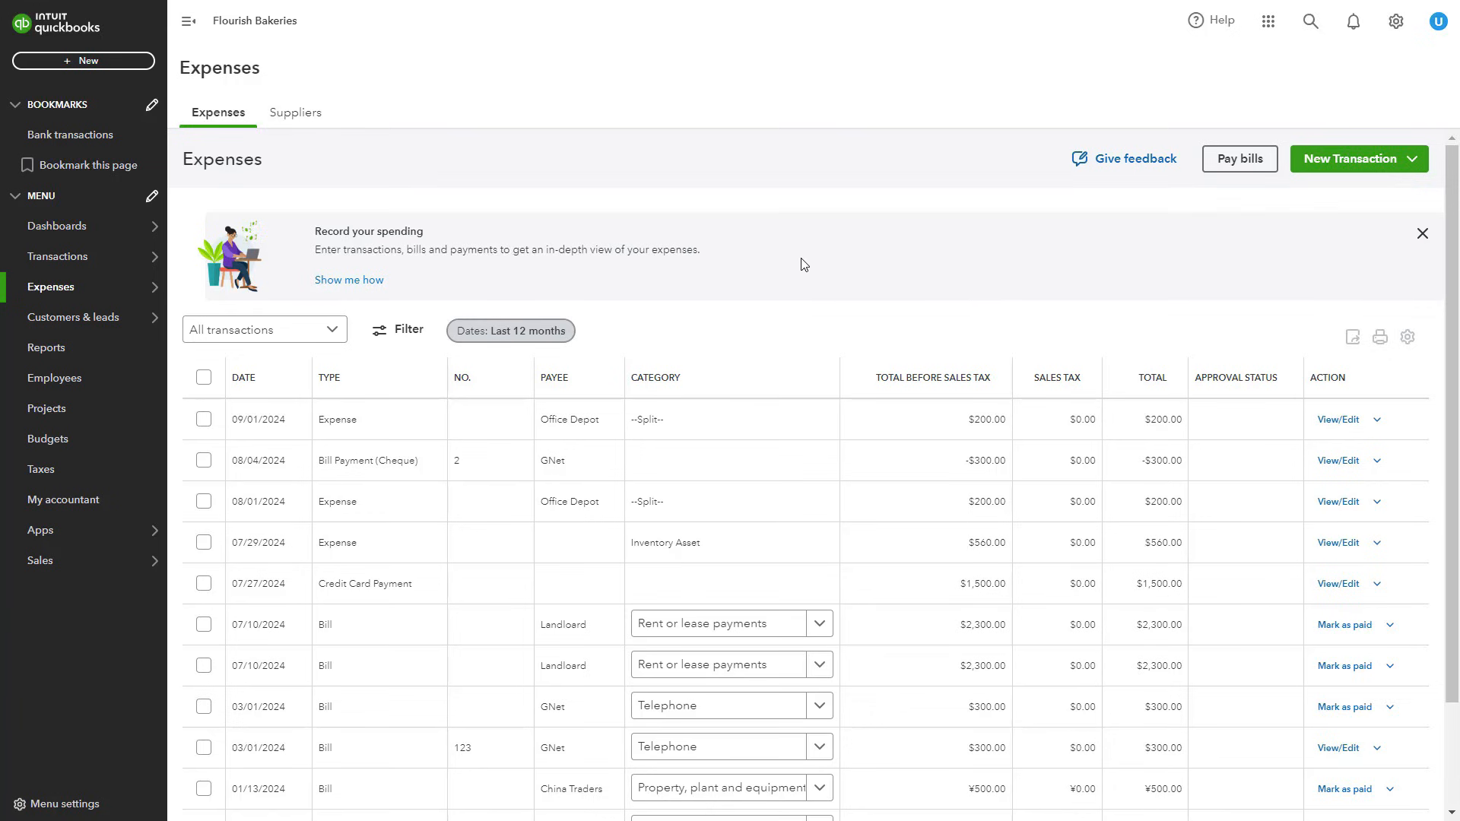
# - Start a new supplier bill and look through its supplier and payment terms choices
pyautogui.click(122, 67)
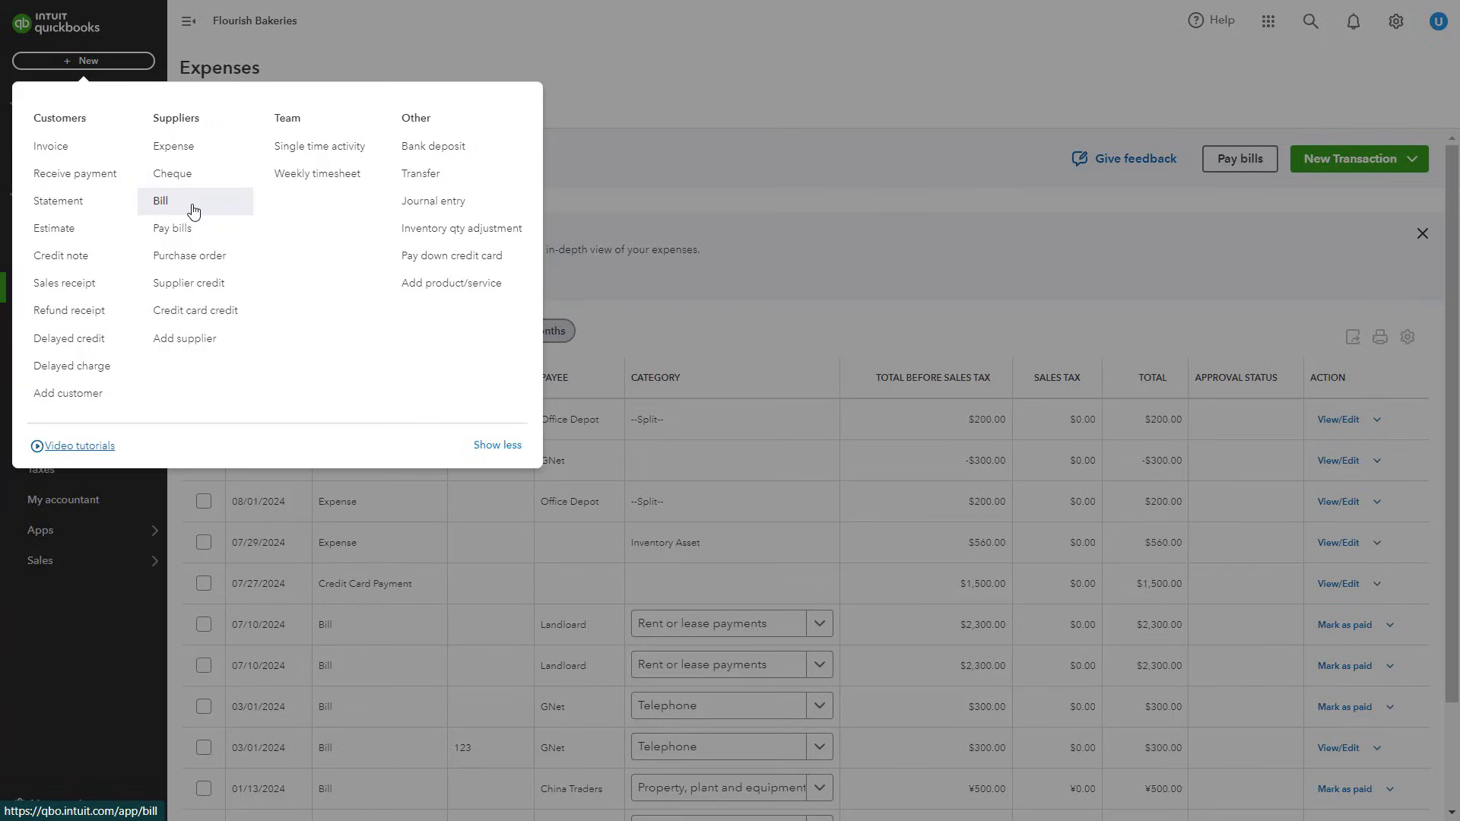
pyautogui.click(194, 211)
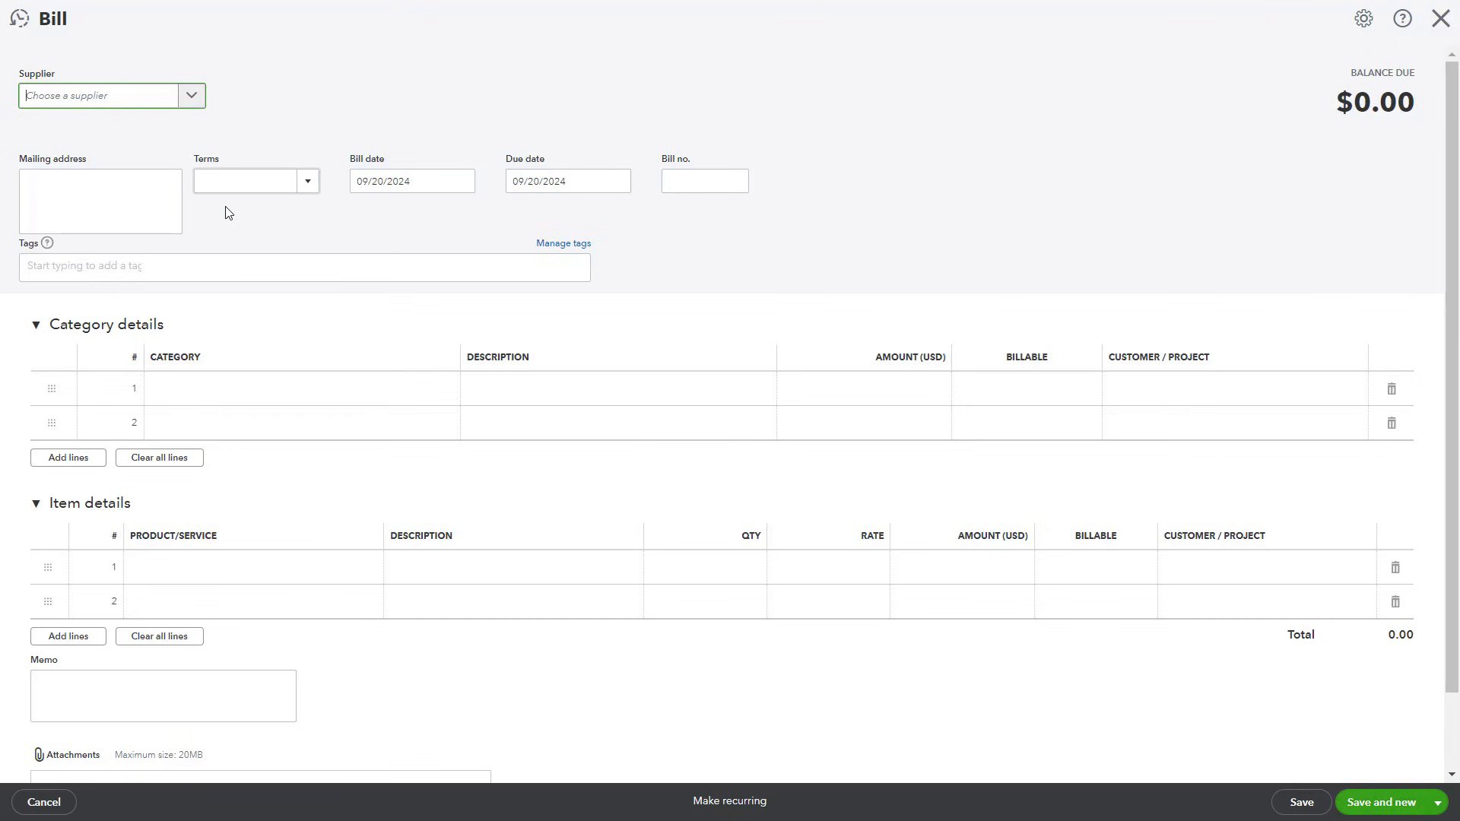
pyautogui.click(190, 96)
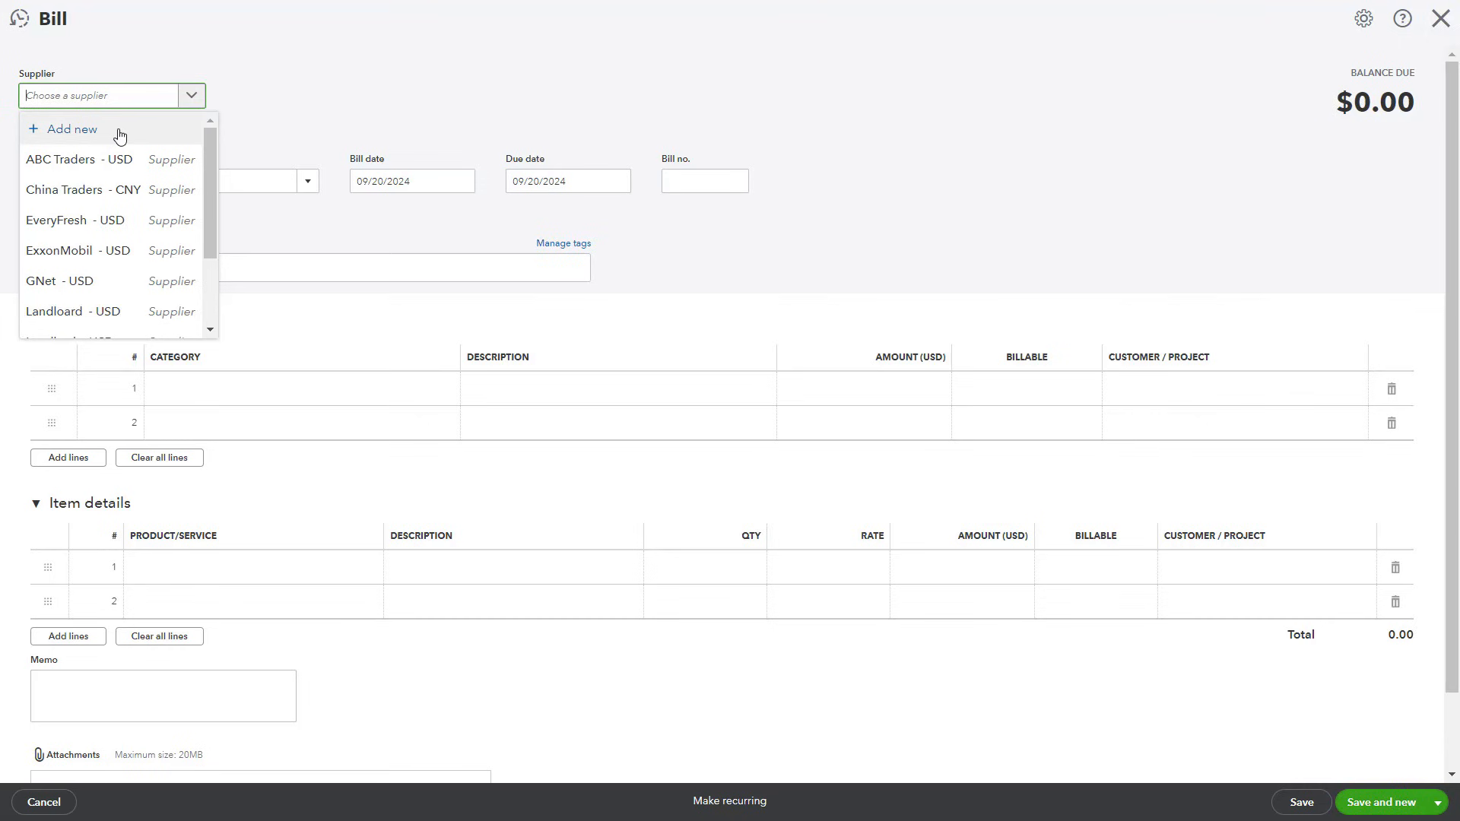
pyautogui.click(312, 233)
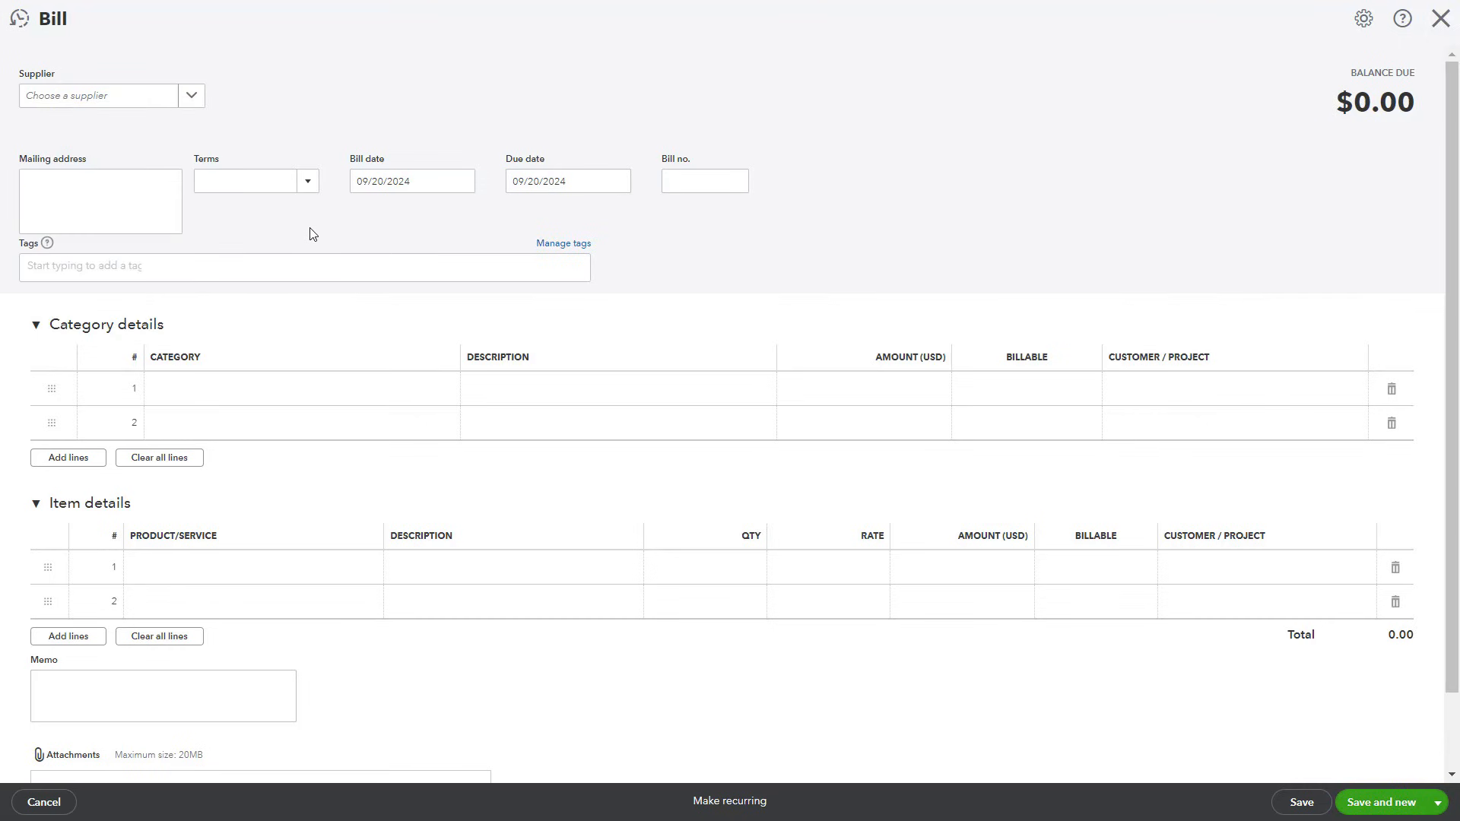
pyautogui.click(301, 190)
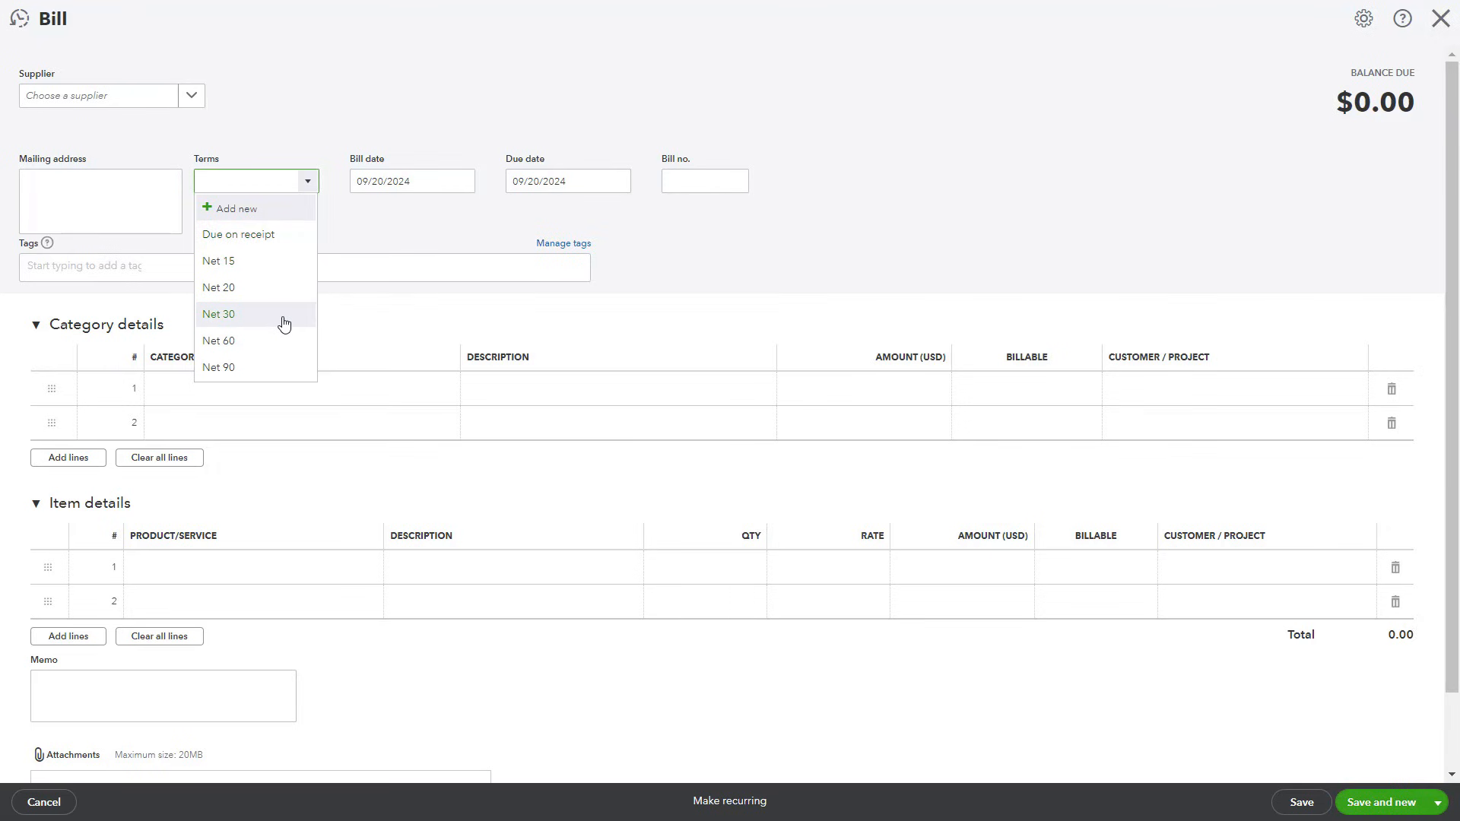
pyautogui.click(730, 275)
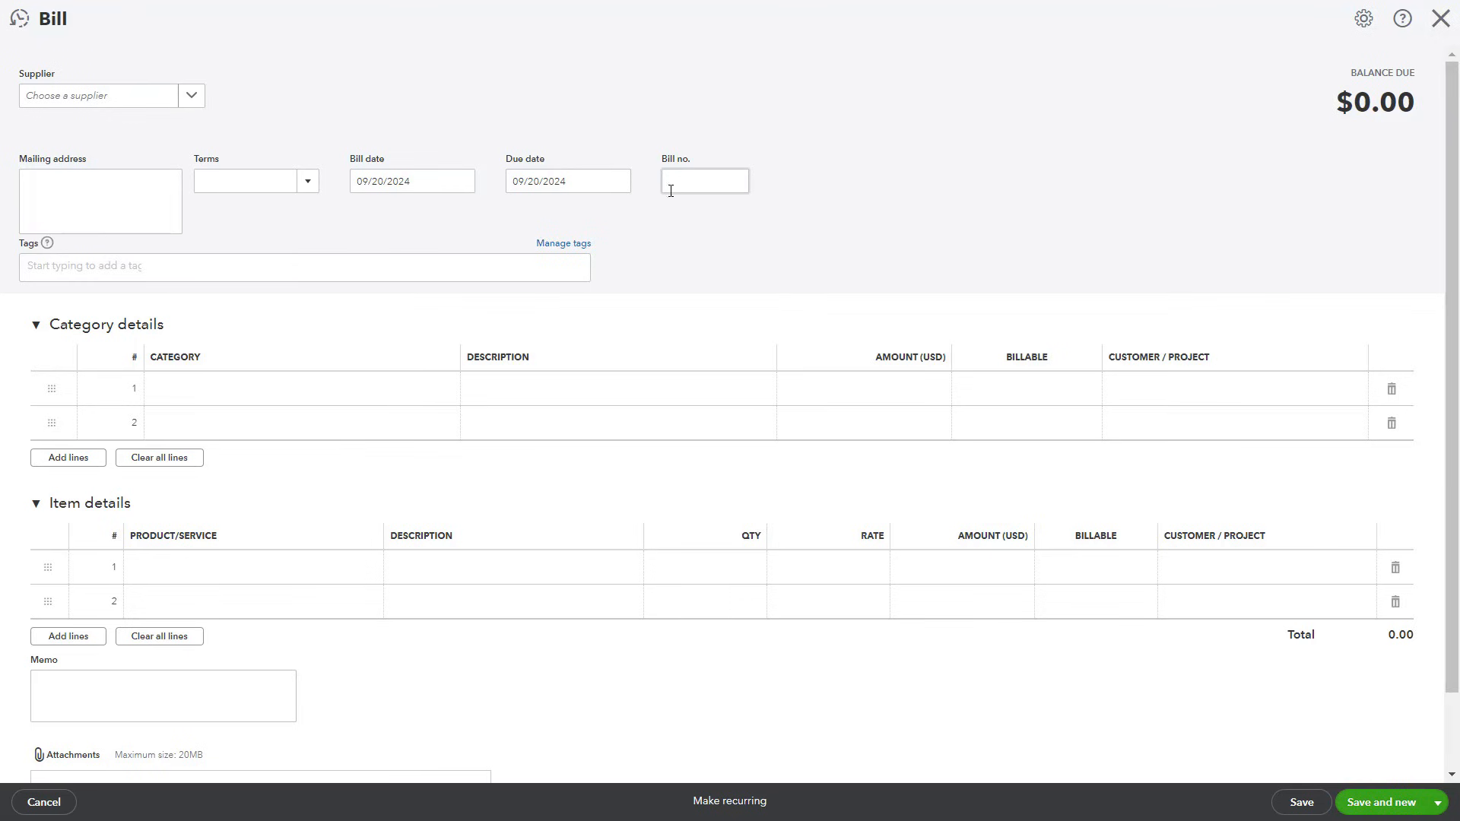
# - Look through the category choices for the bill's first line and open the options for saving the bill
pyautogui.click(355, 400)
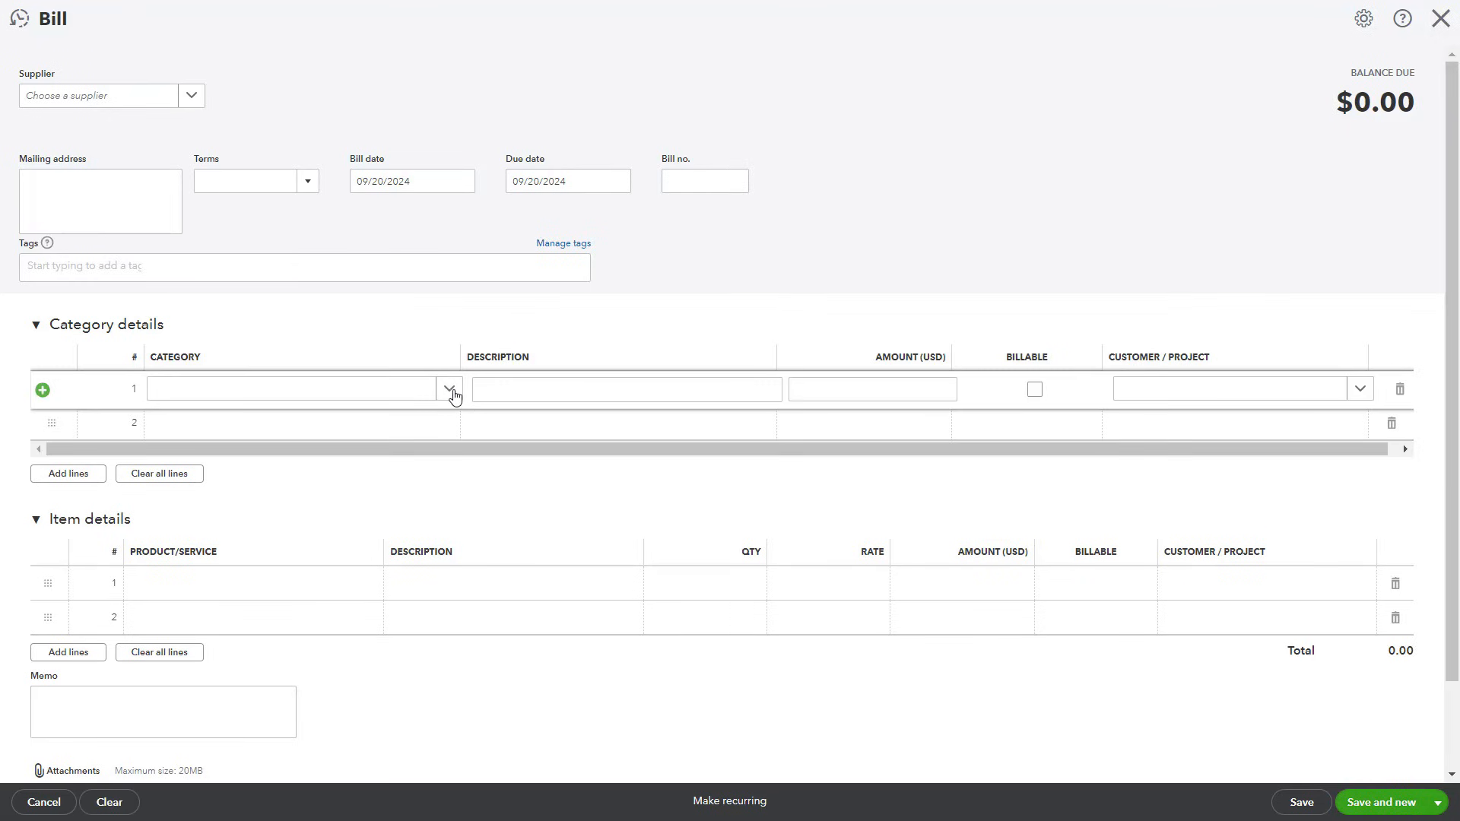
pyautogui.click(451, 391)
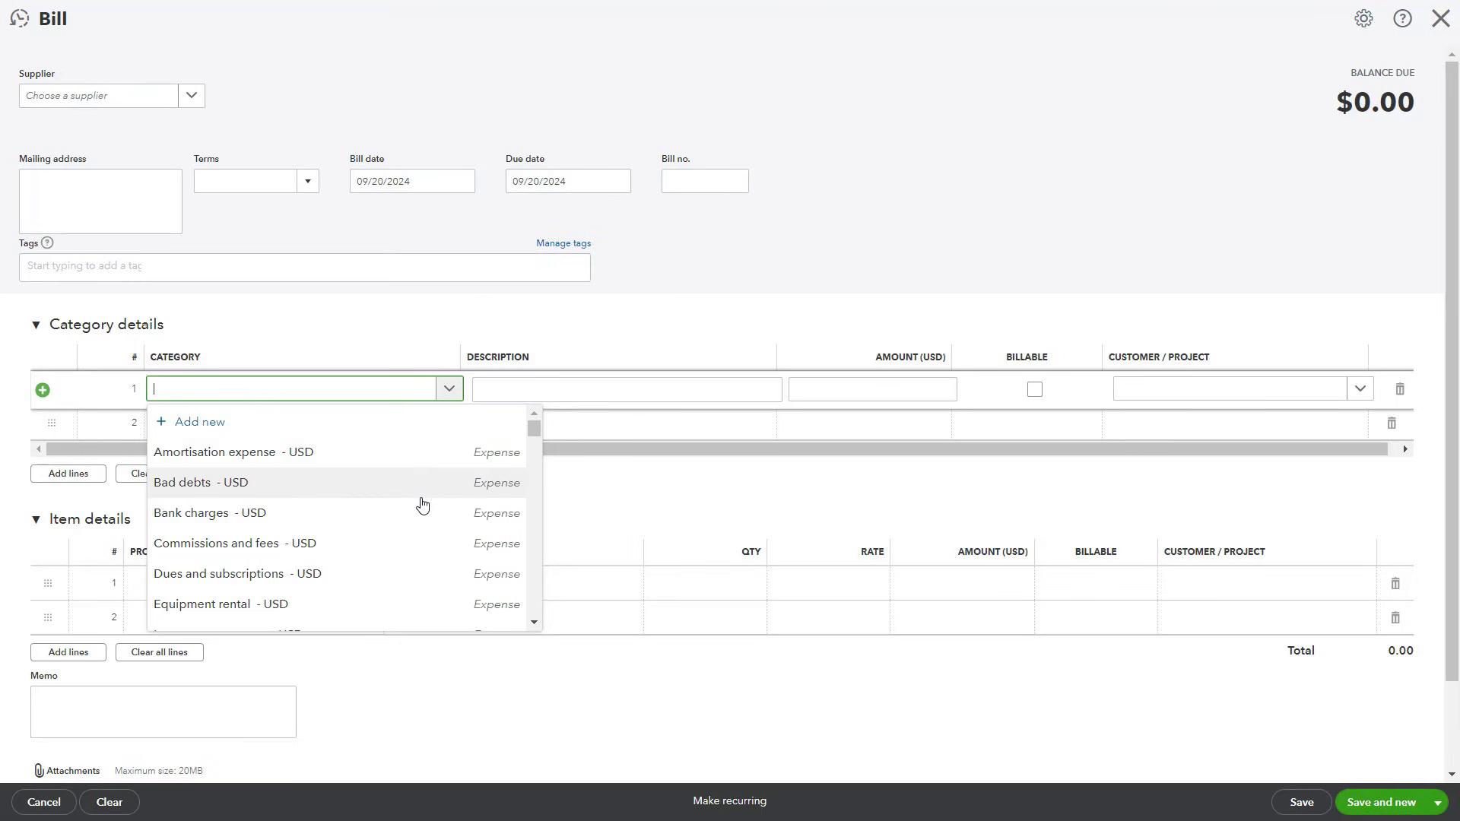
pyautogui.click(687, 340)
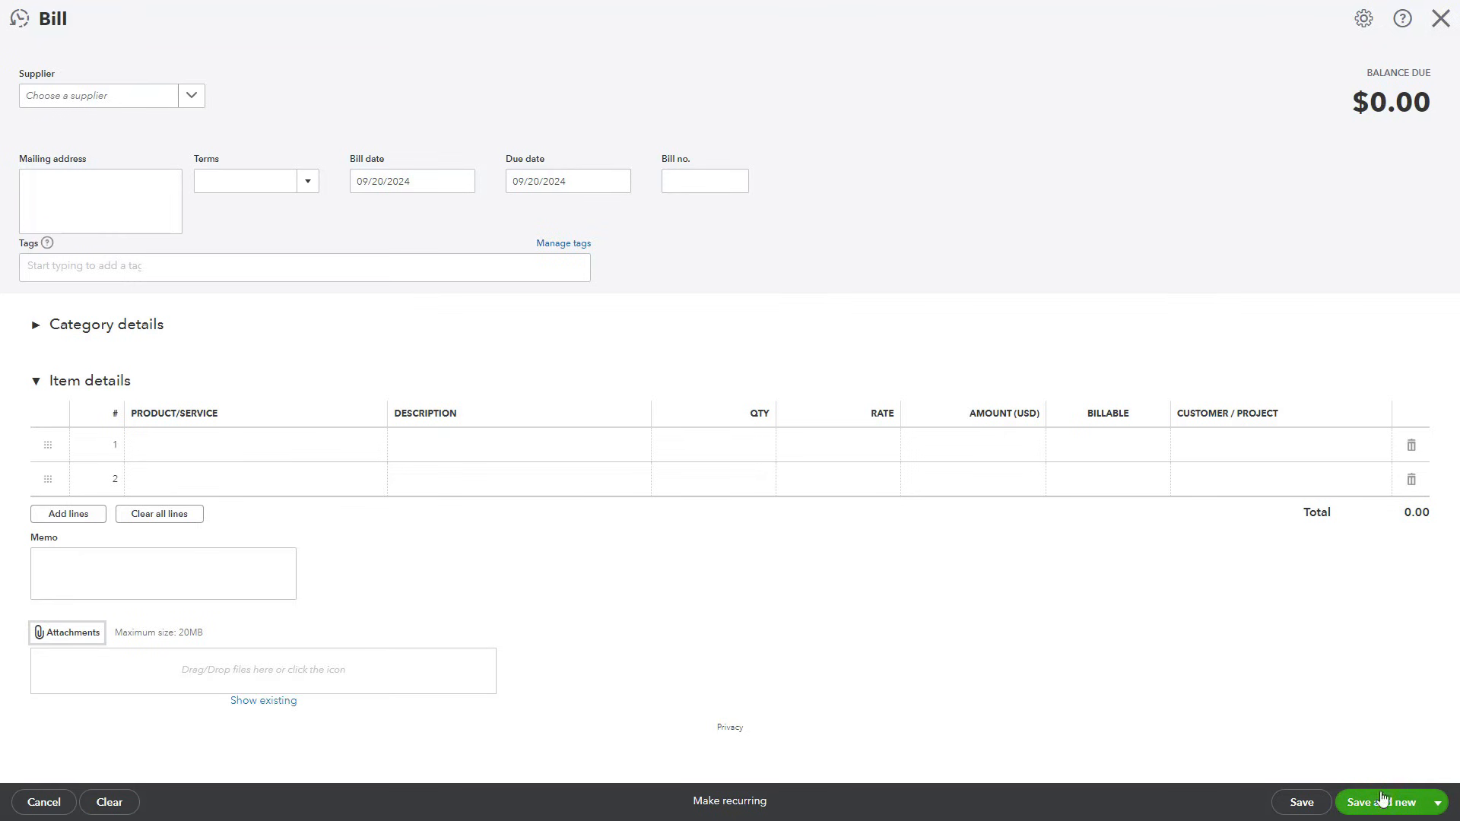
pyautogui.click(1435, 808)
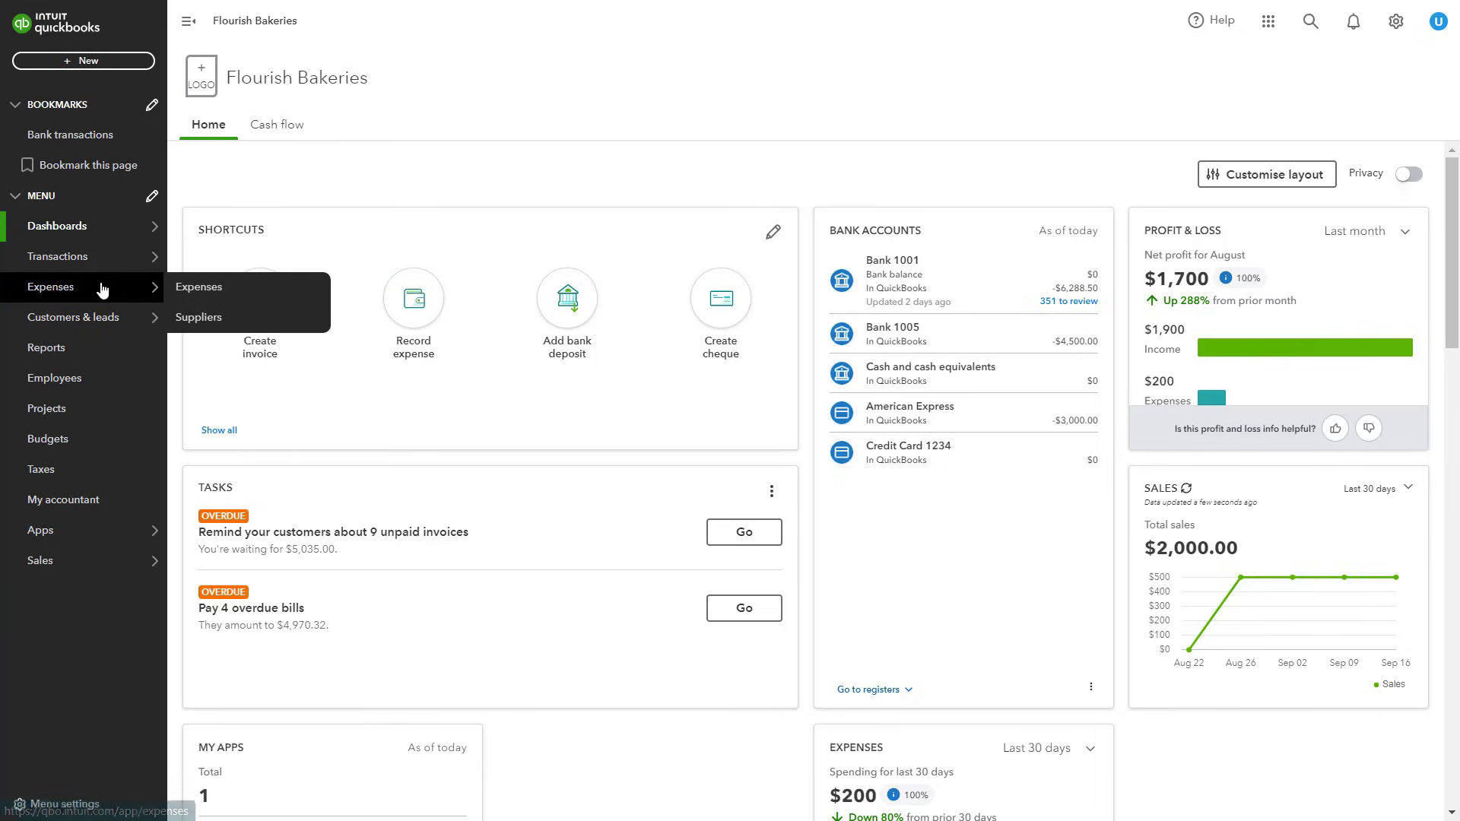
# - From the suppliers list, make a 600.00 payment to GNet from Bank 1001 covering both outstanding bills, and save and close it
pyautogui.click(74, 294)
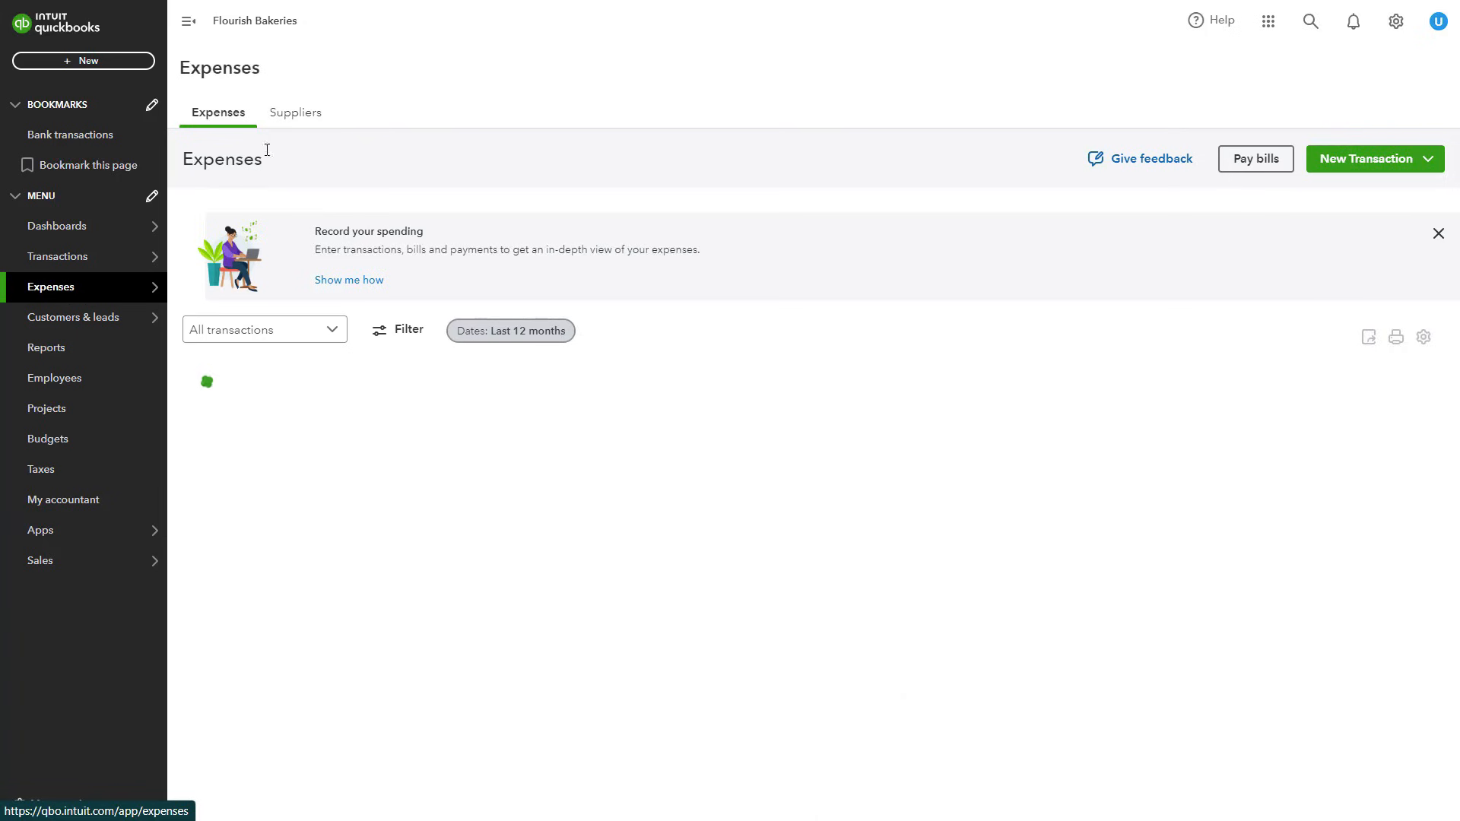
pyautogui.click(295, 114)
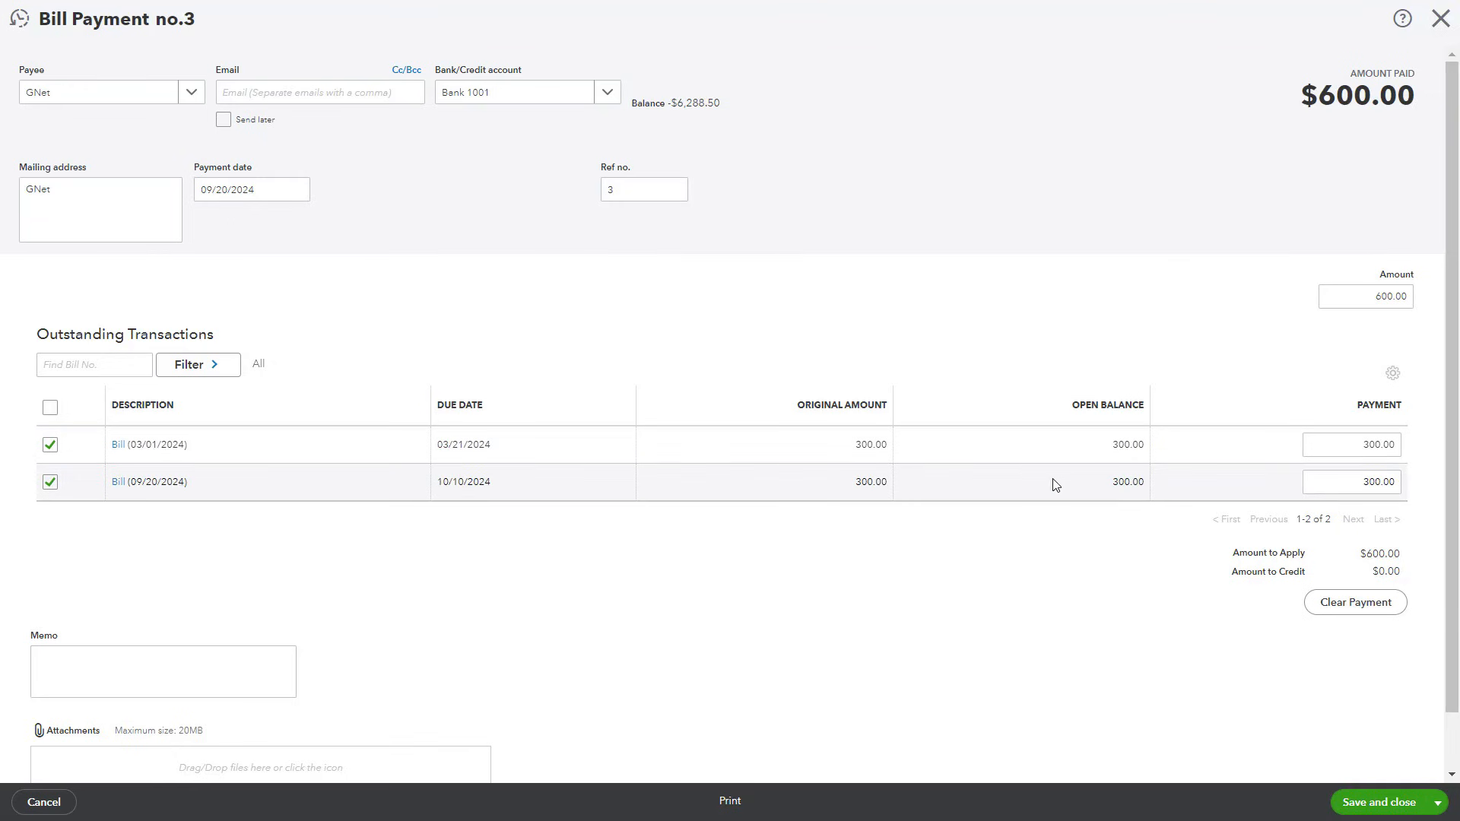
pyautogui.click(1375, 804)
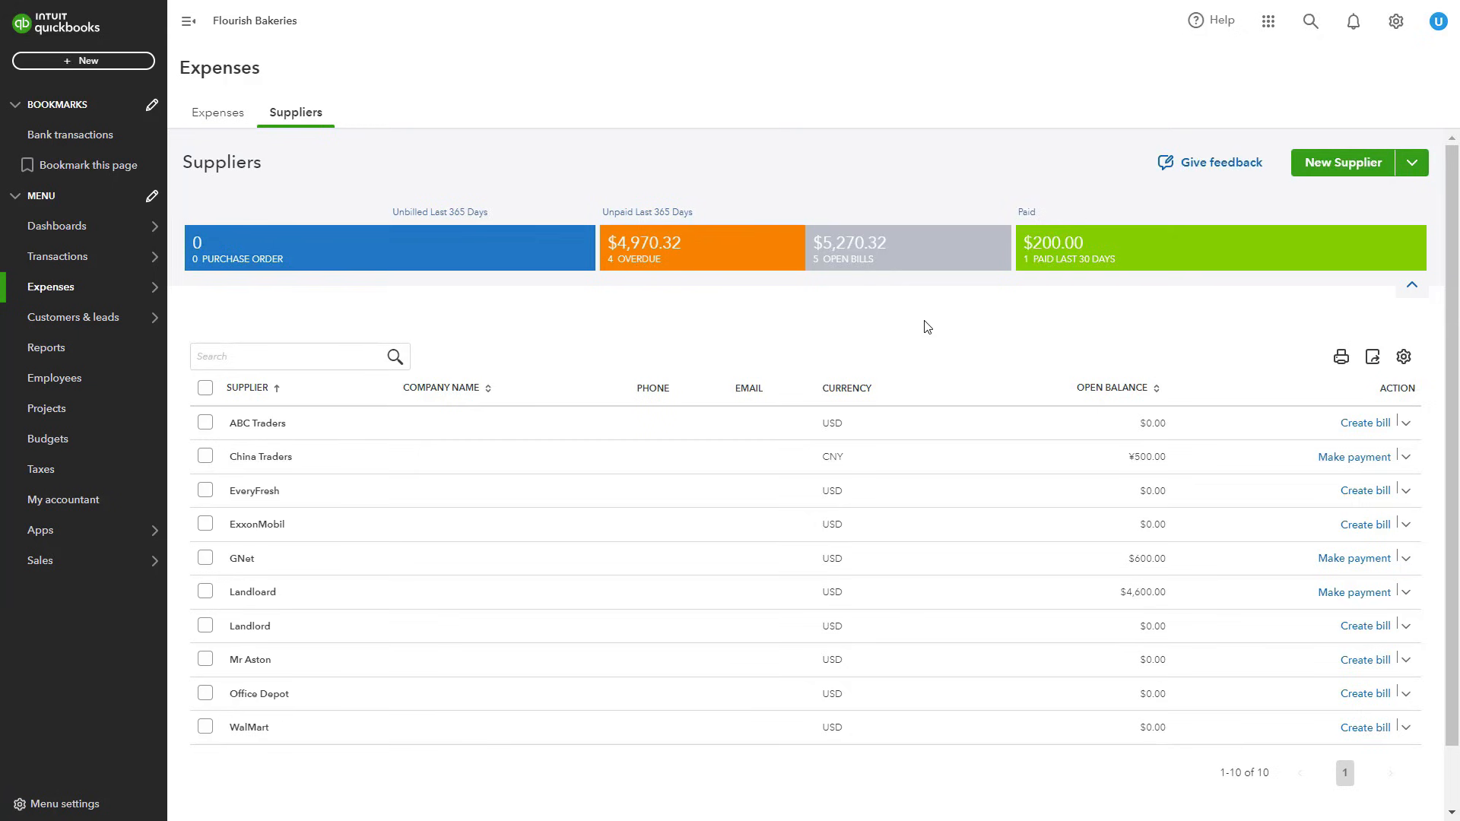
# - Start another new bill and make it a recurring bill template
pyautogui.click(72, 63)
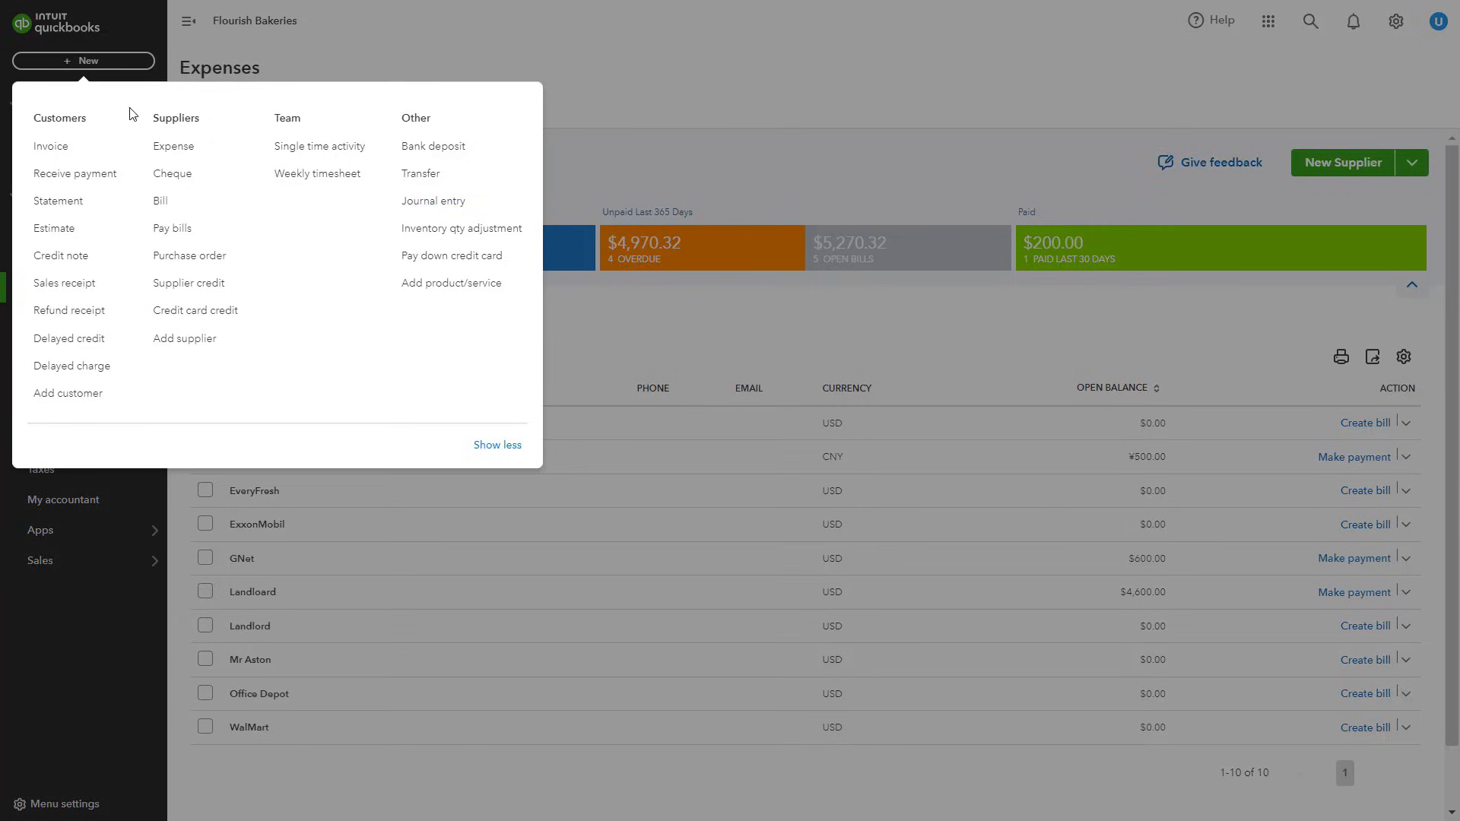
pyautogui.click(161, 206)
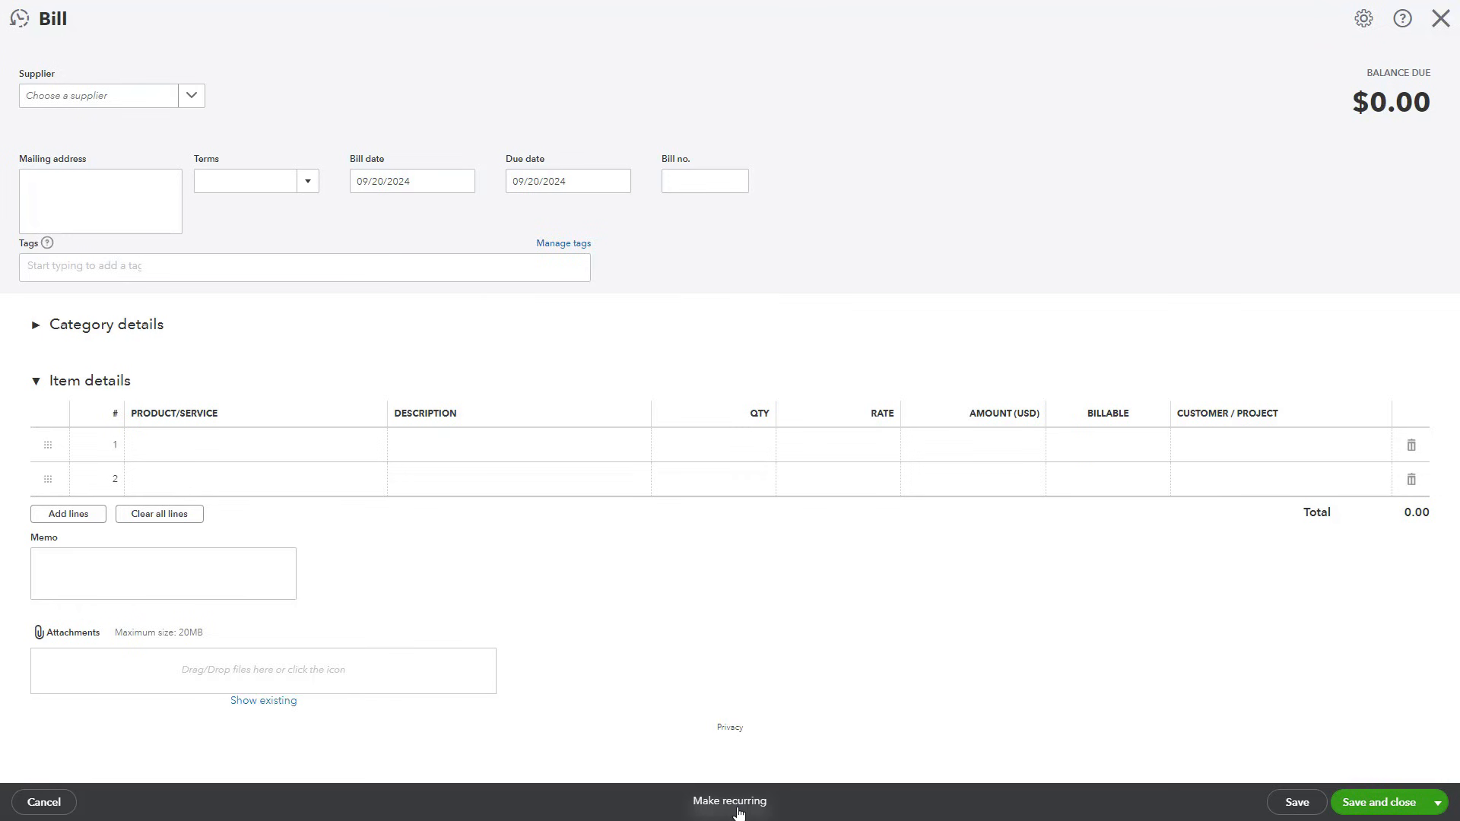
pyautogui.click(730, 803)
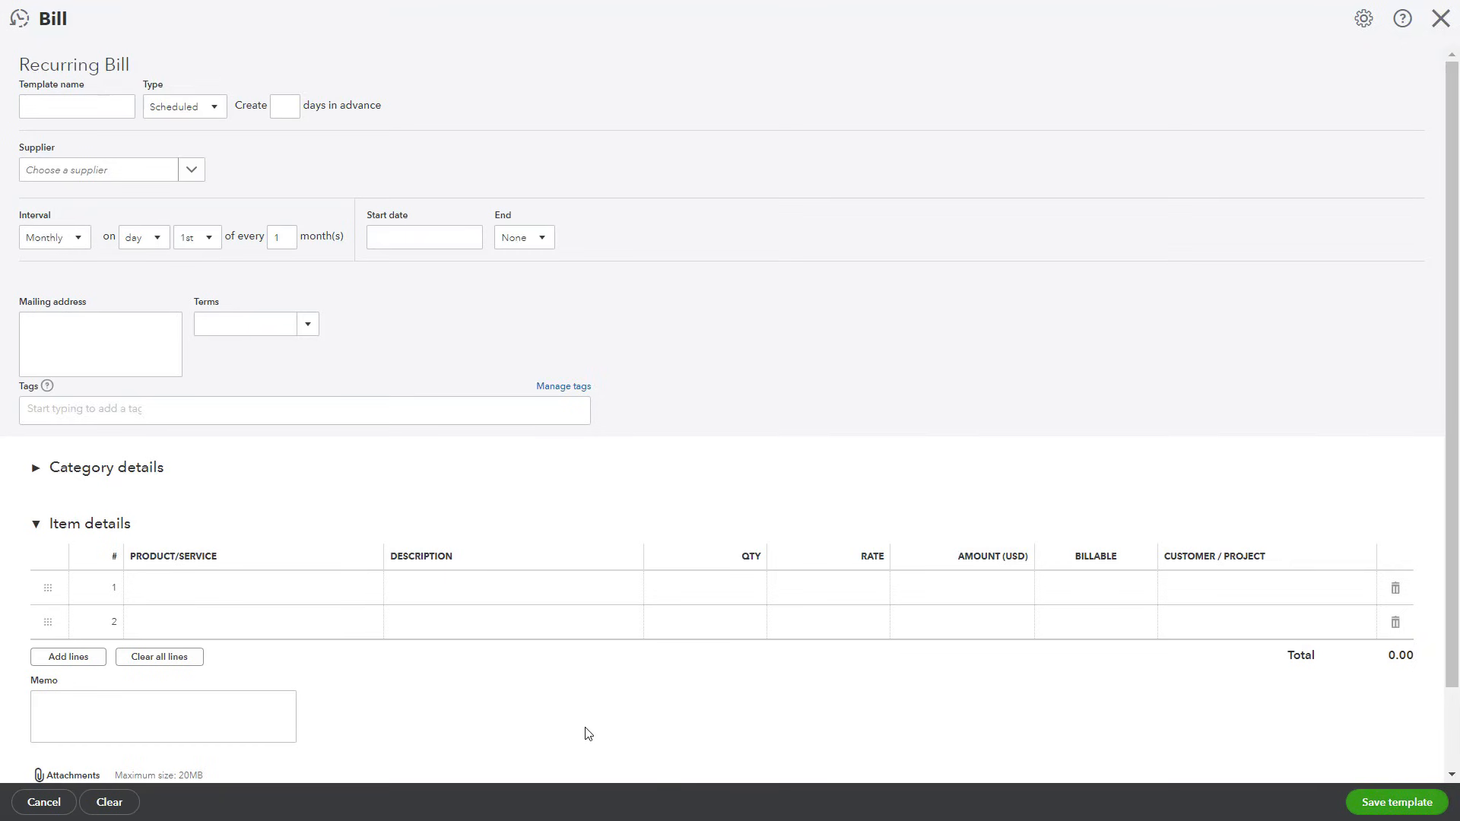
# - Look through the type and interval choices for the recurring bill
pyautogui.click(216, 109)
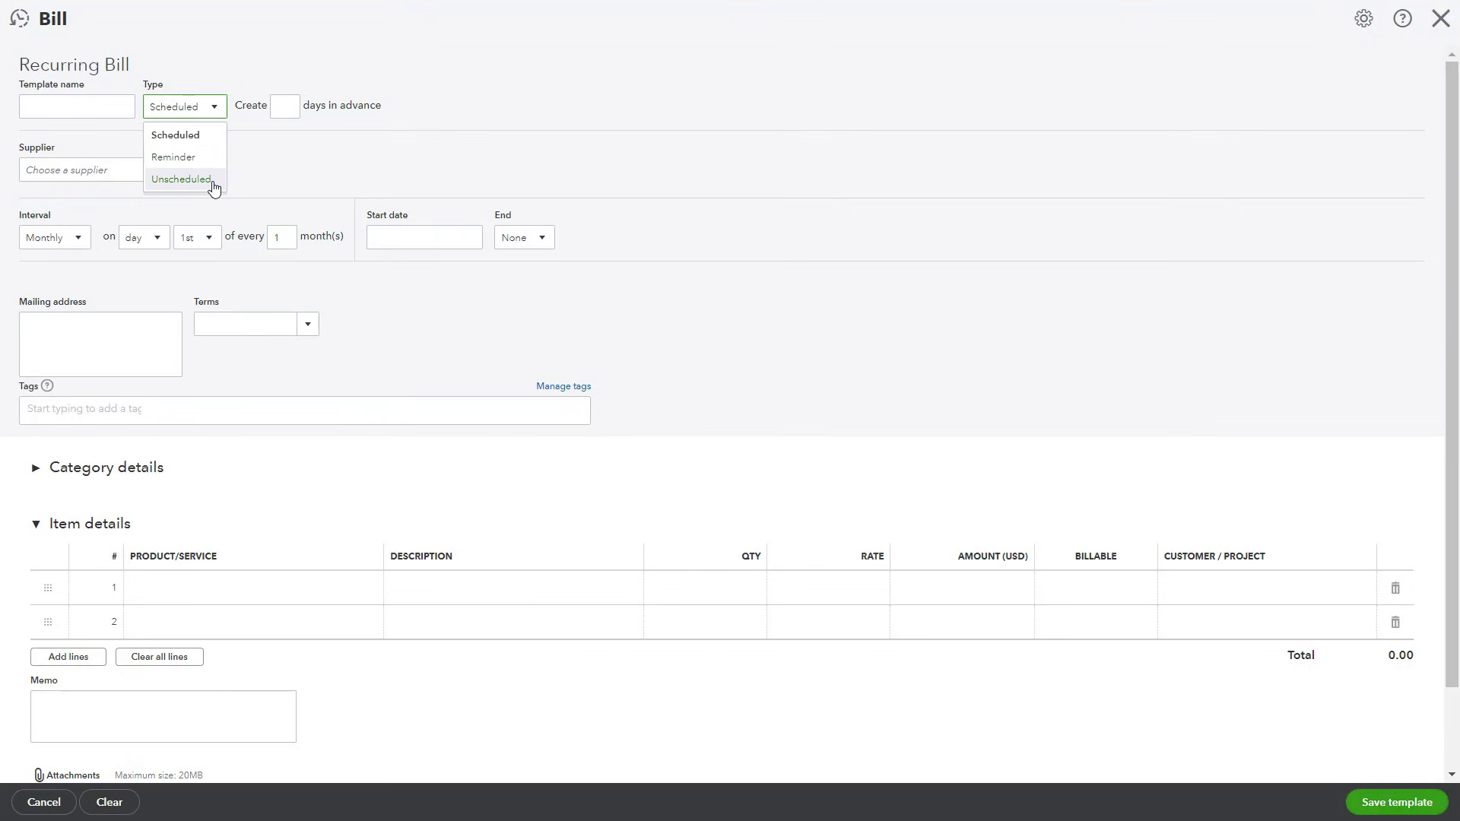
pyautogui.click(274, 151)
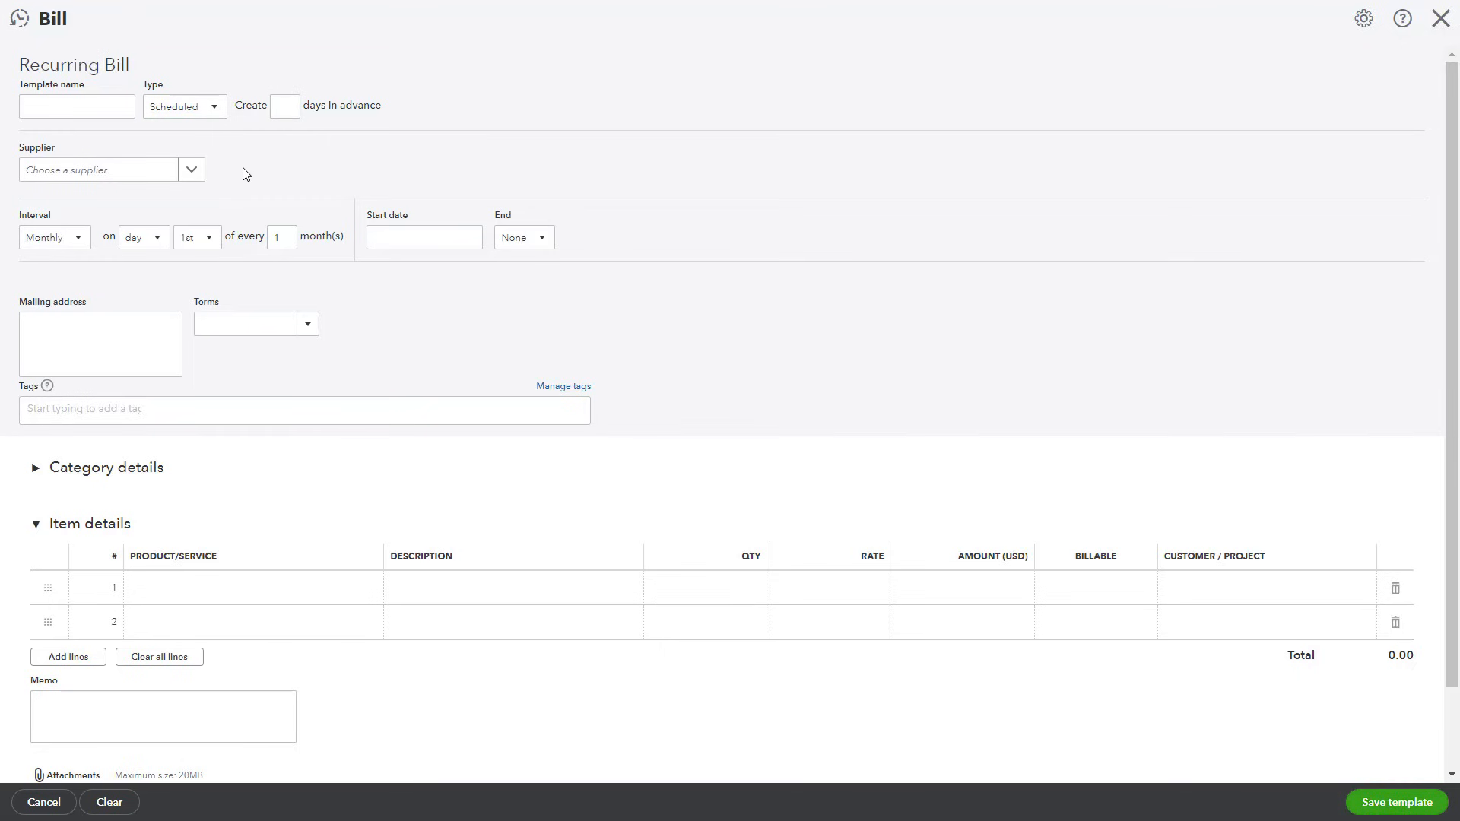
pyautogui.click(71, 243)
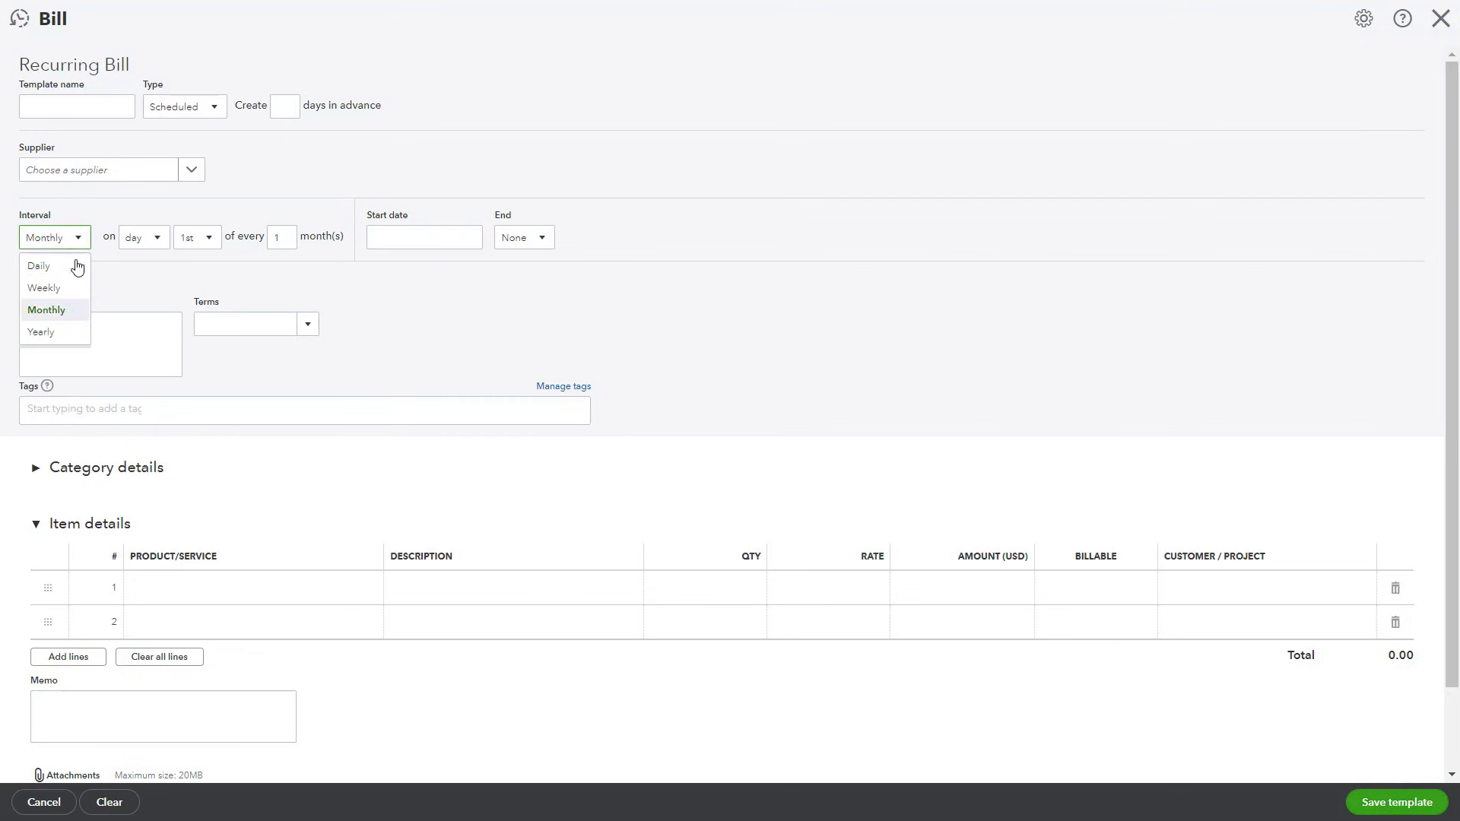
pyautogui.click(220, 286)
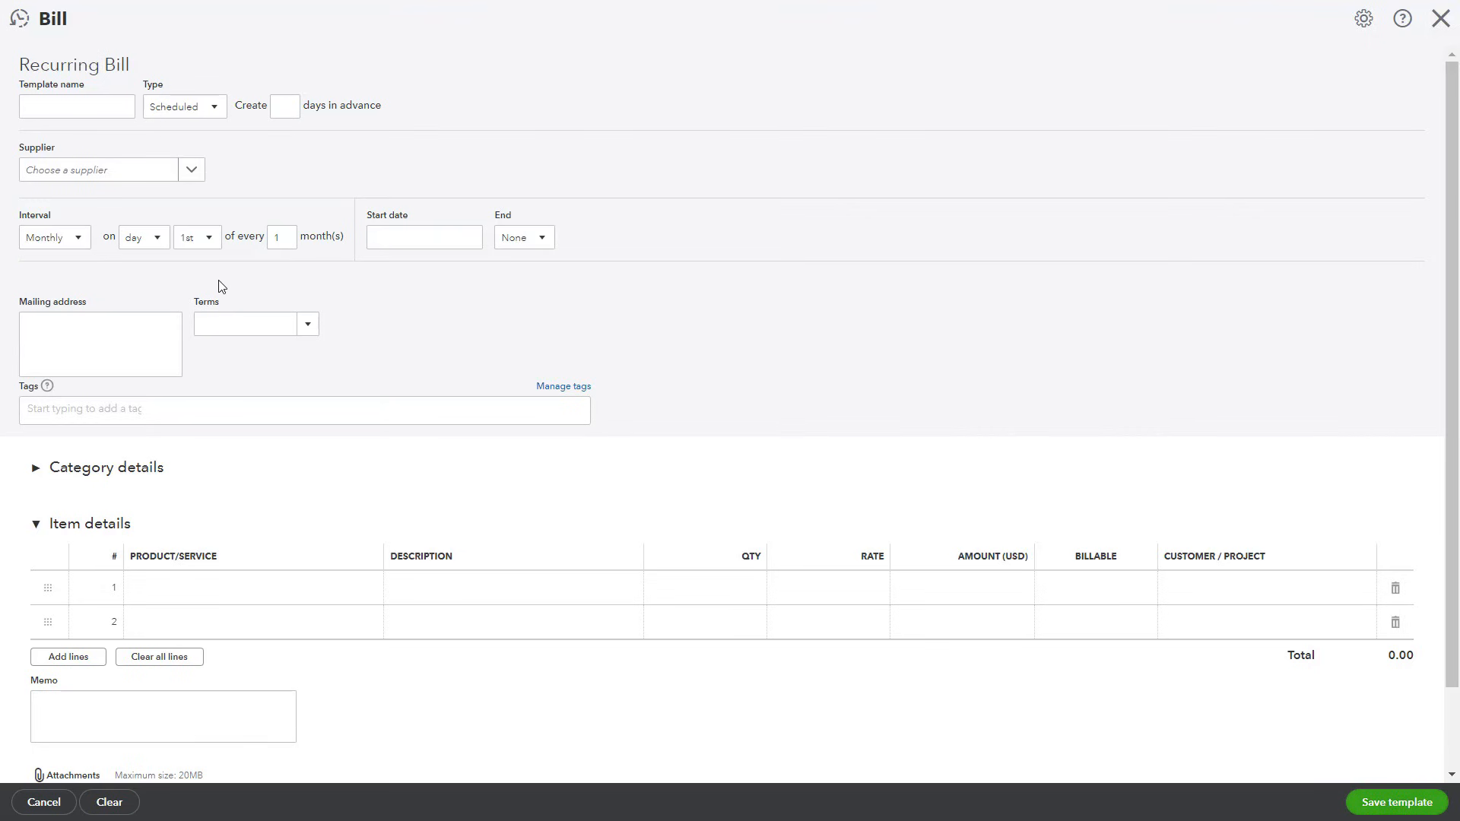
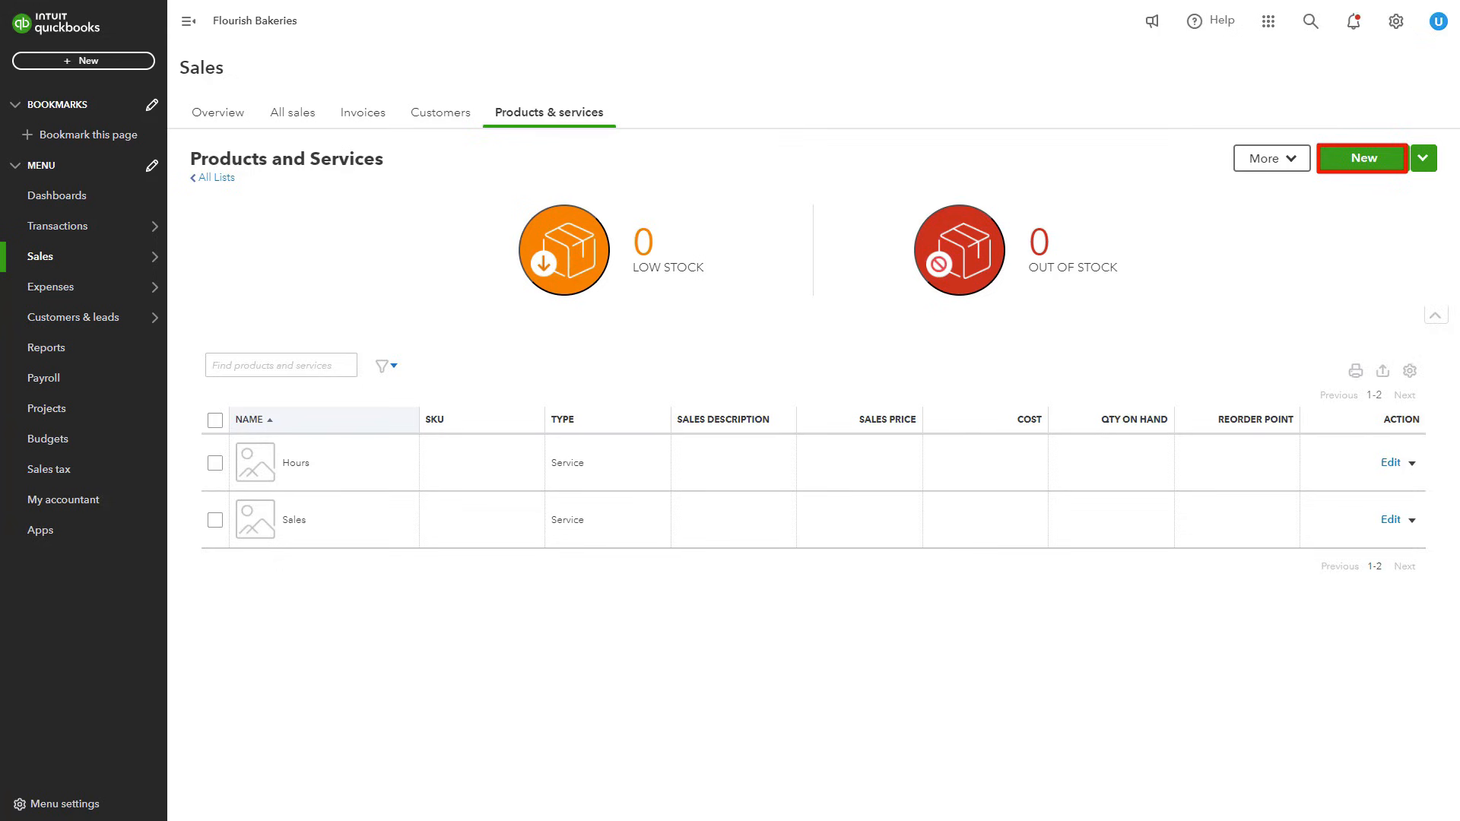
# - Add a service named Consulting Services, described as professional consulting services by the hour, priced at 200 with Service Revenue as income account
pyautogui.click(1364, 159)
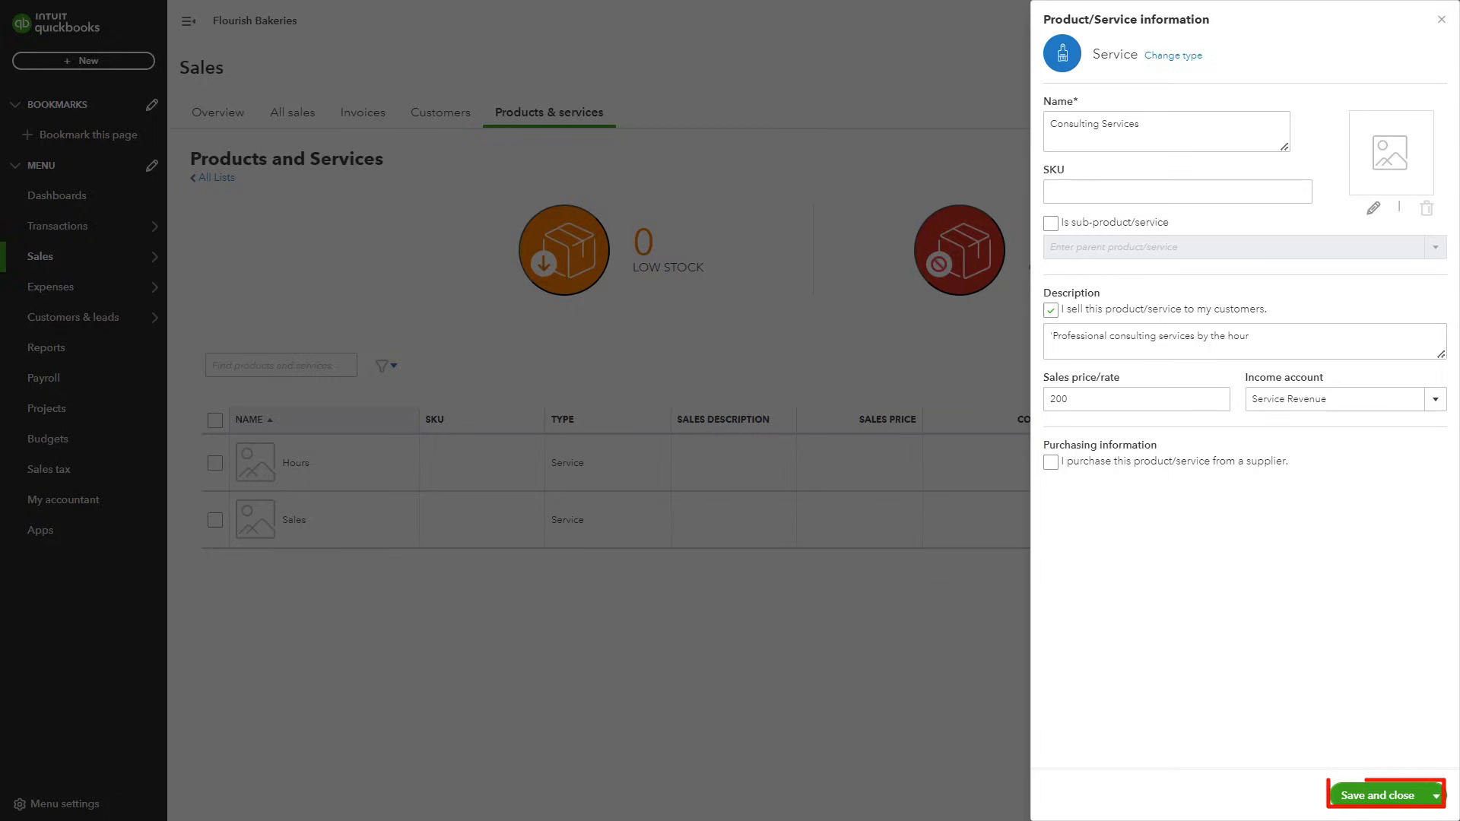
pyautogui.click(1377, 795)
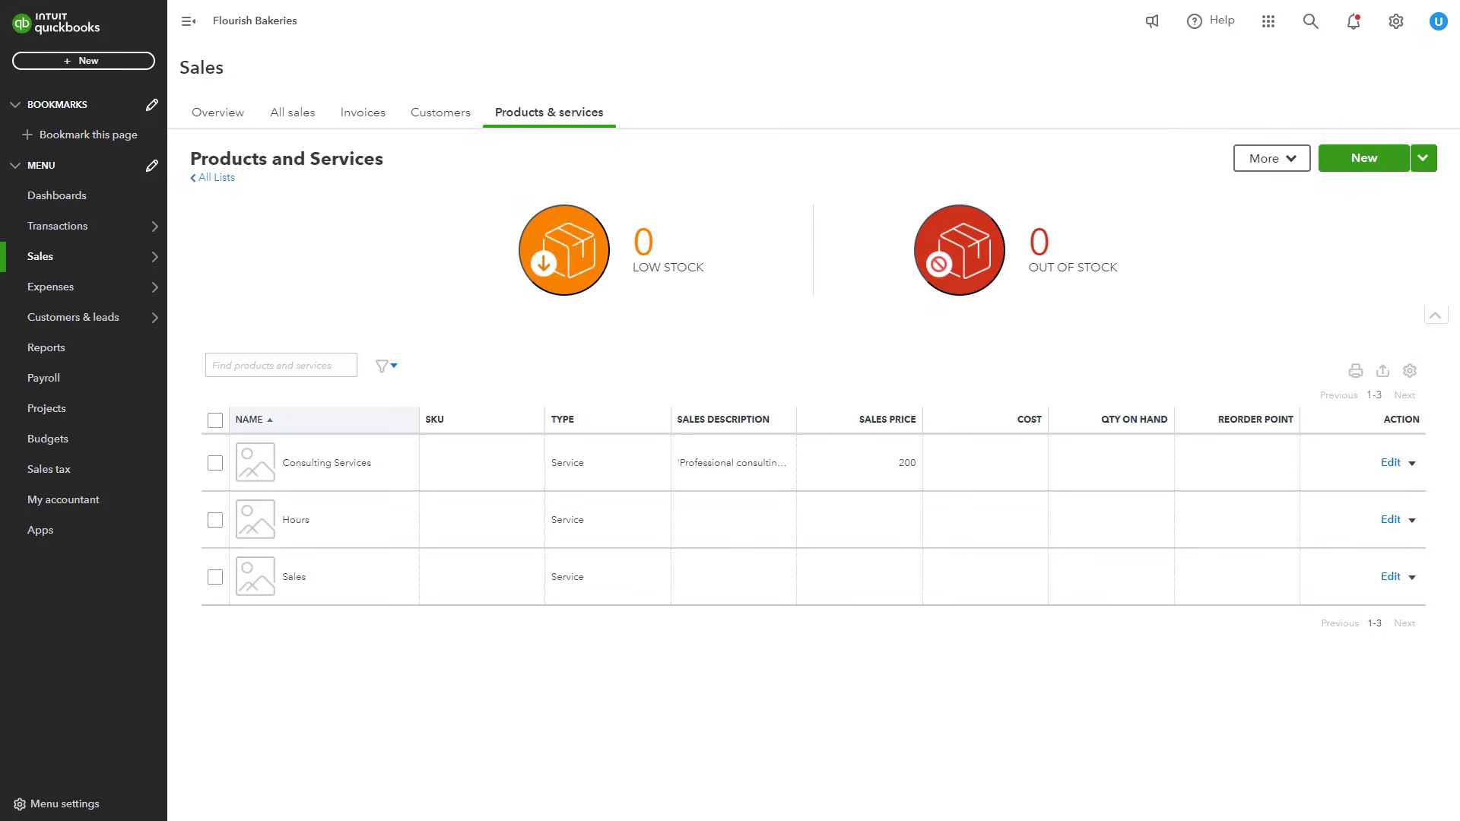
# - Add a non-inventory item named Office Supplies and show the further actions for Consulting Services
pyautogui.click(1365, 158)
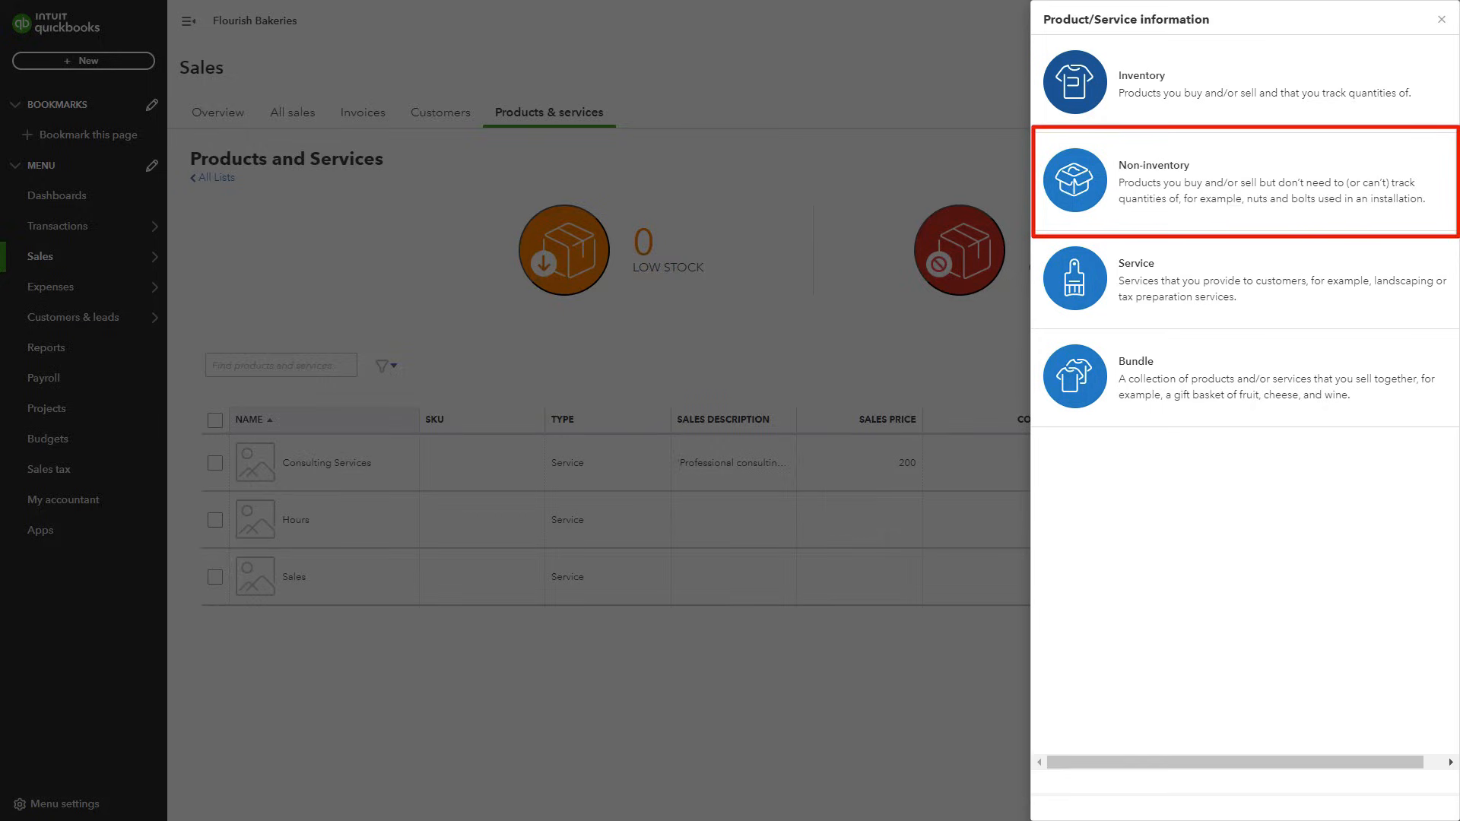
pyautogui.click(1244, 181)
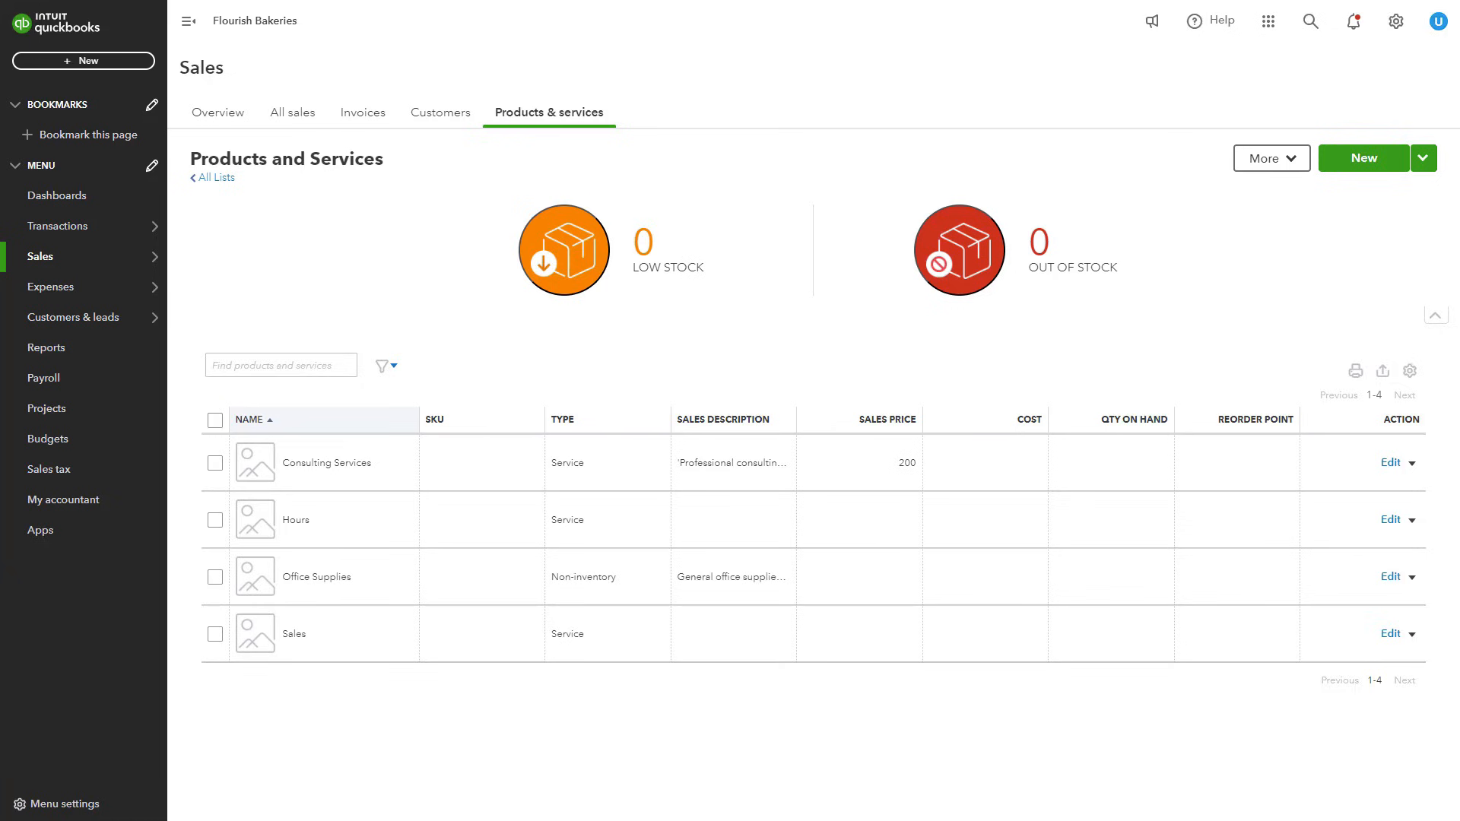
pyautogui.click(1413, 463)
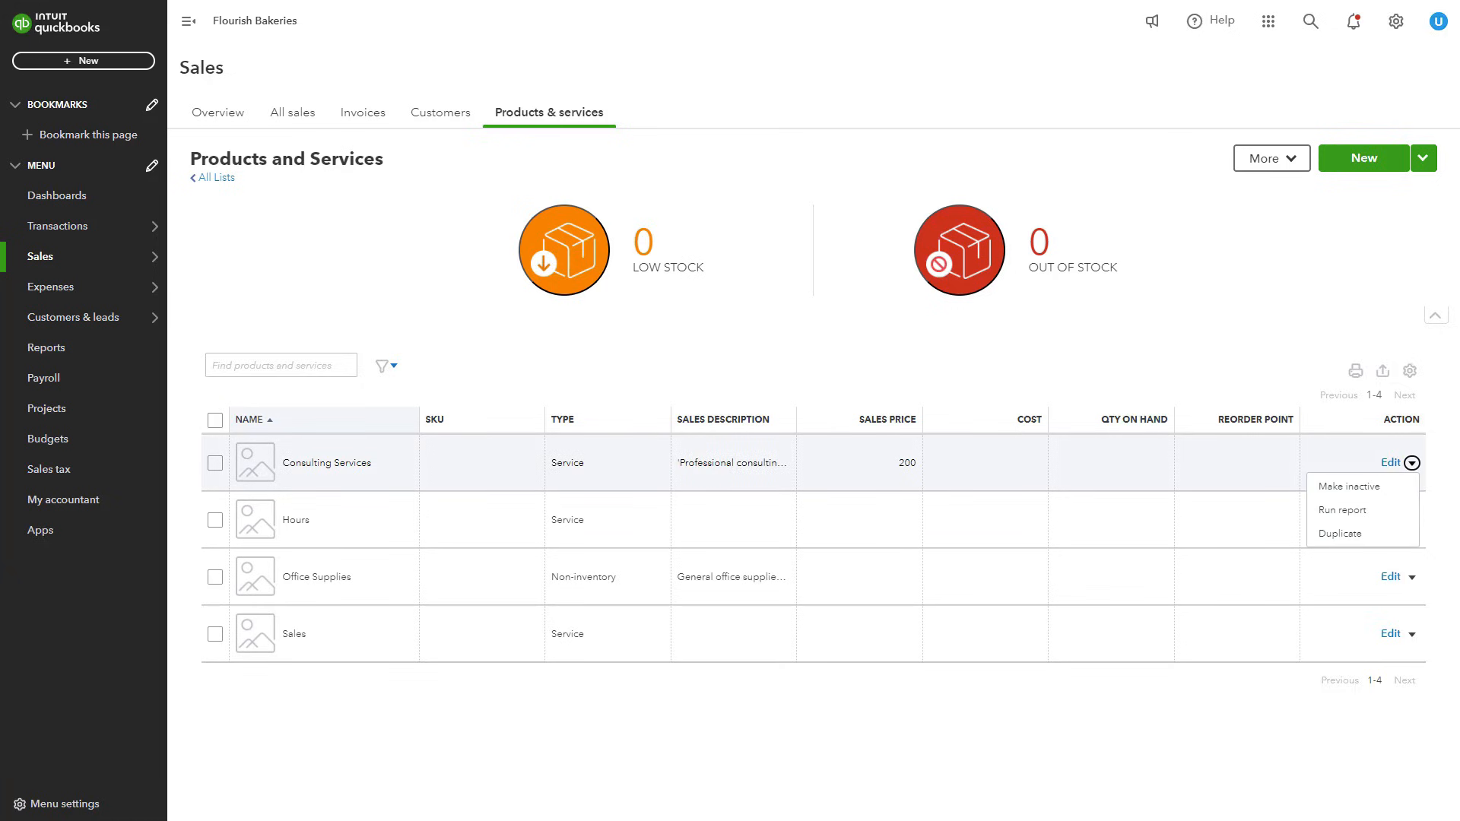
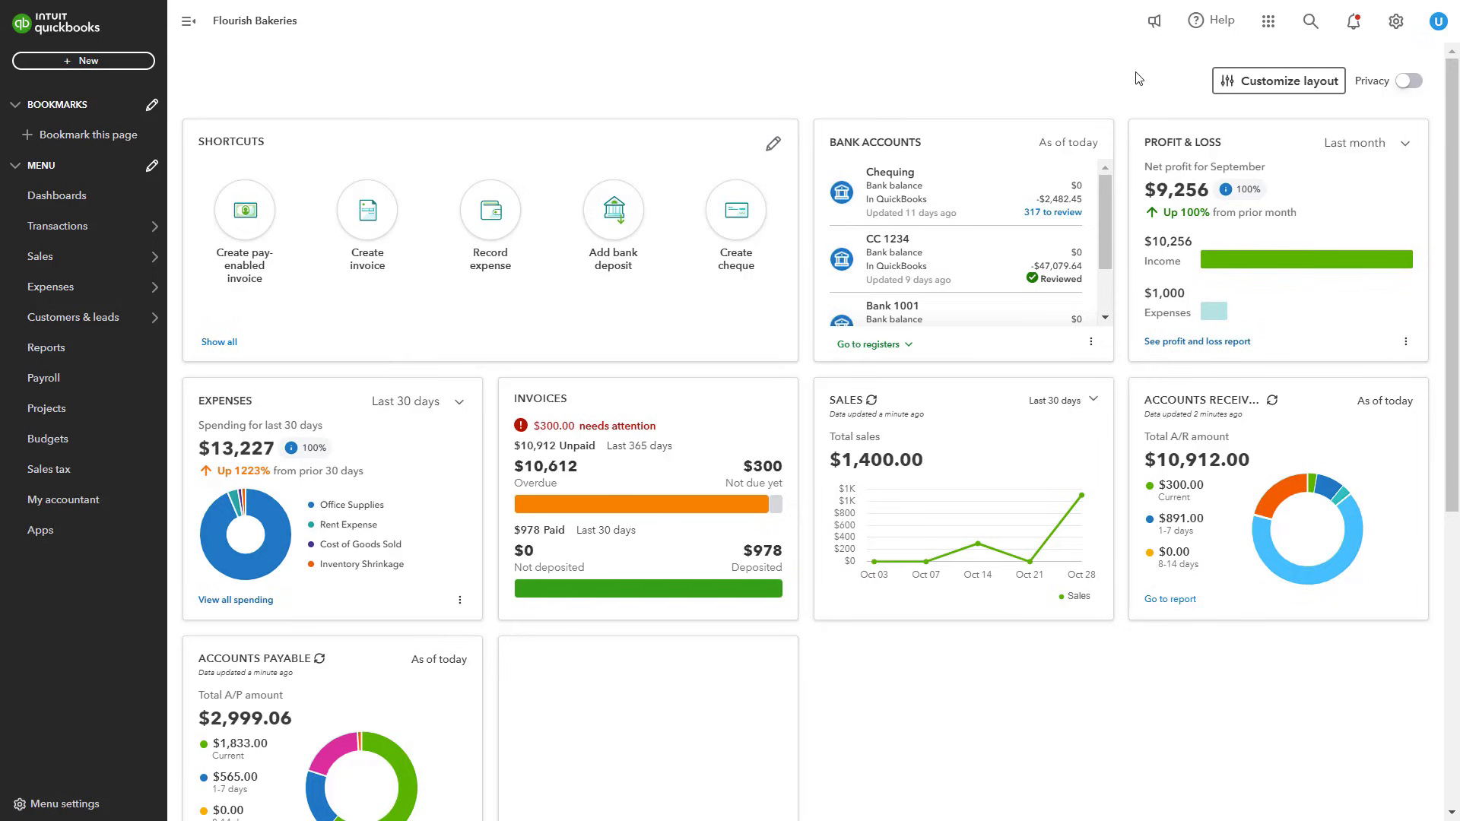
# - Open the company's chart of accounts from the settings
pyautogui.click(1399, 34)
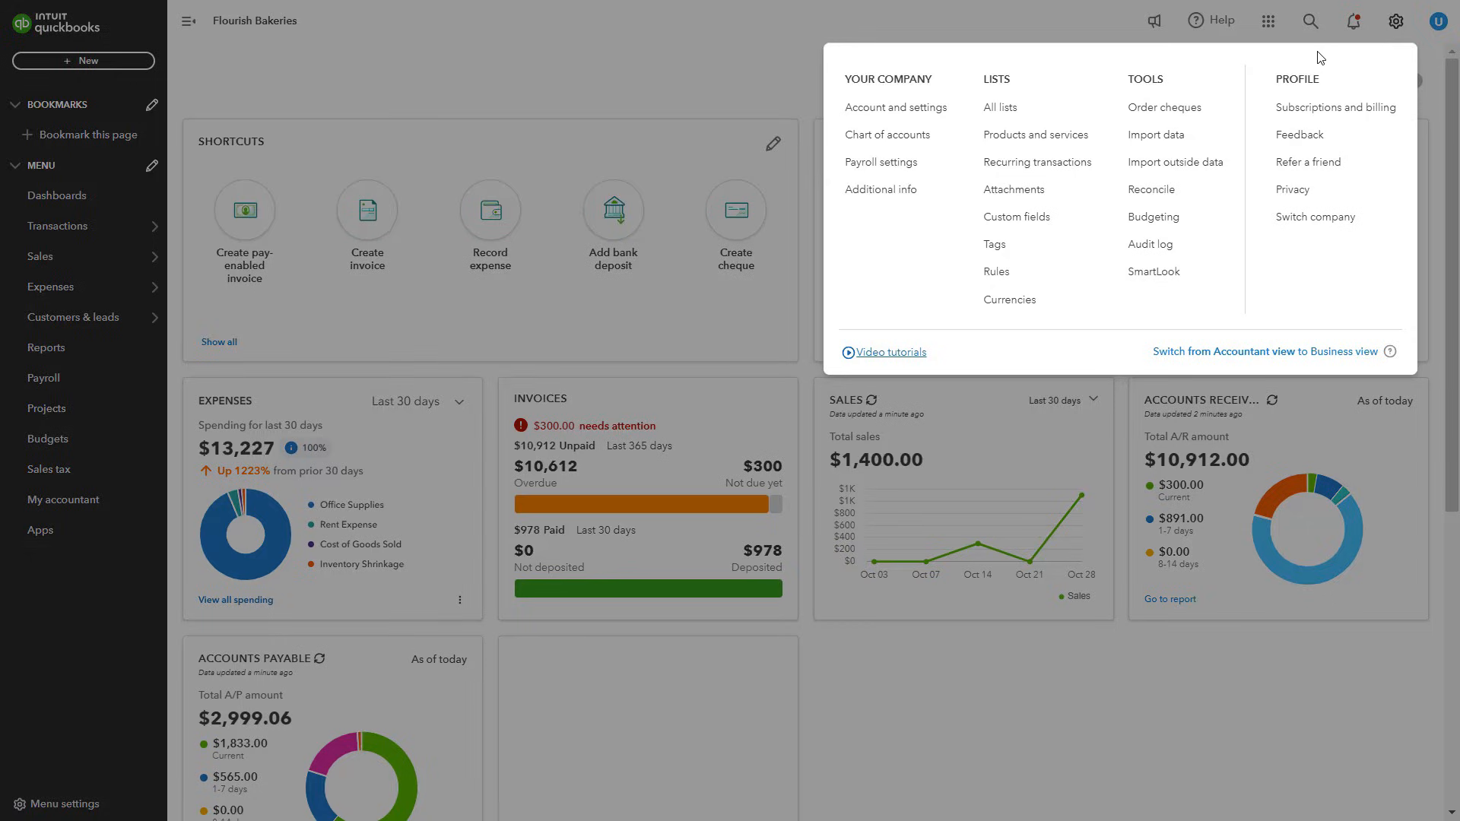
pyautogui.click(916, 134)
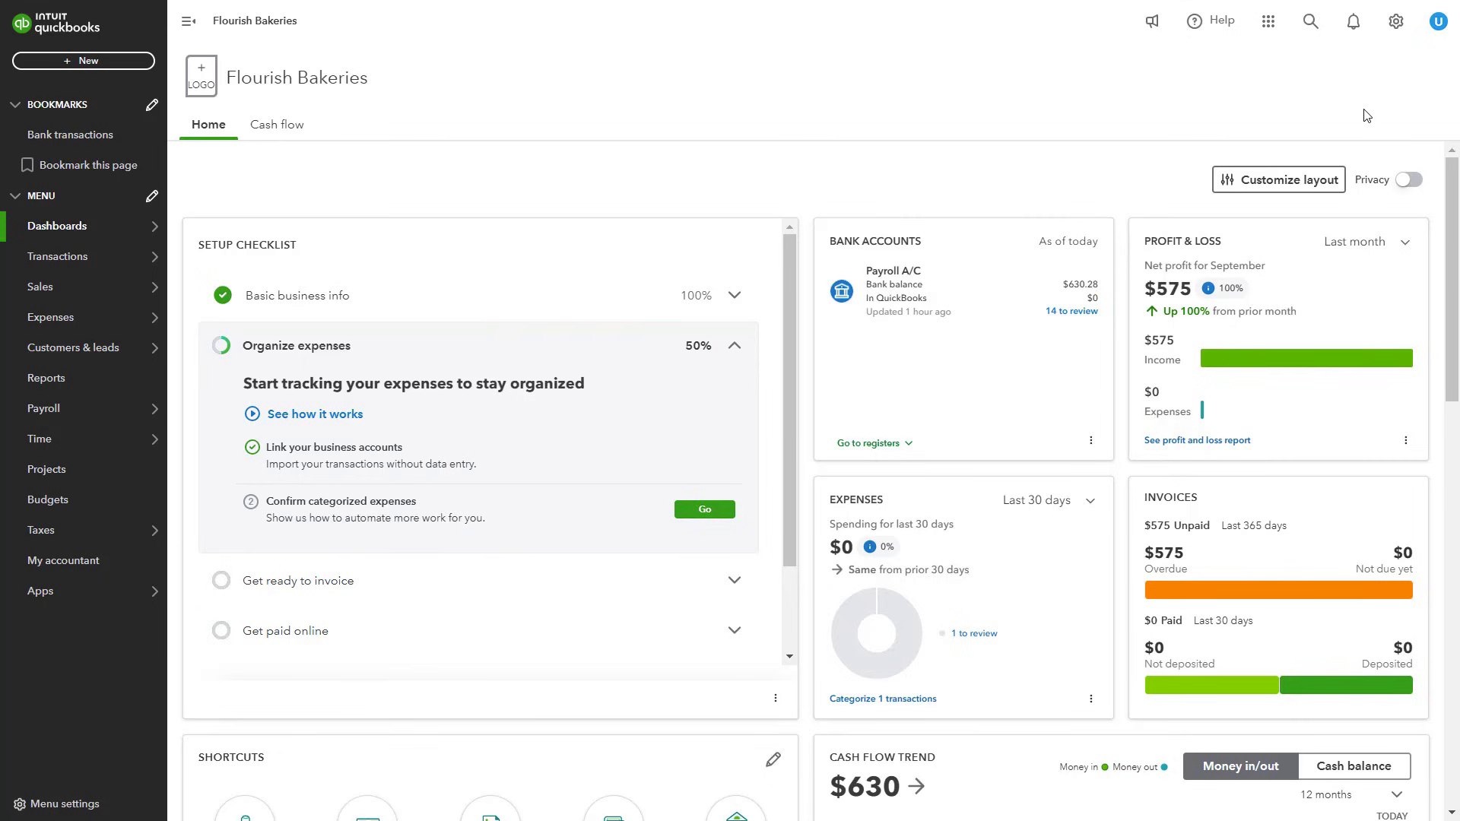
# - Open the custom form styles list and start a new invoice style
pyautogui.click(1403, 27)
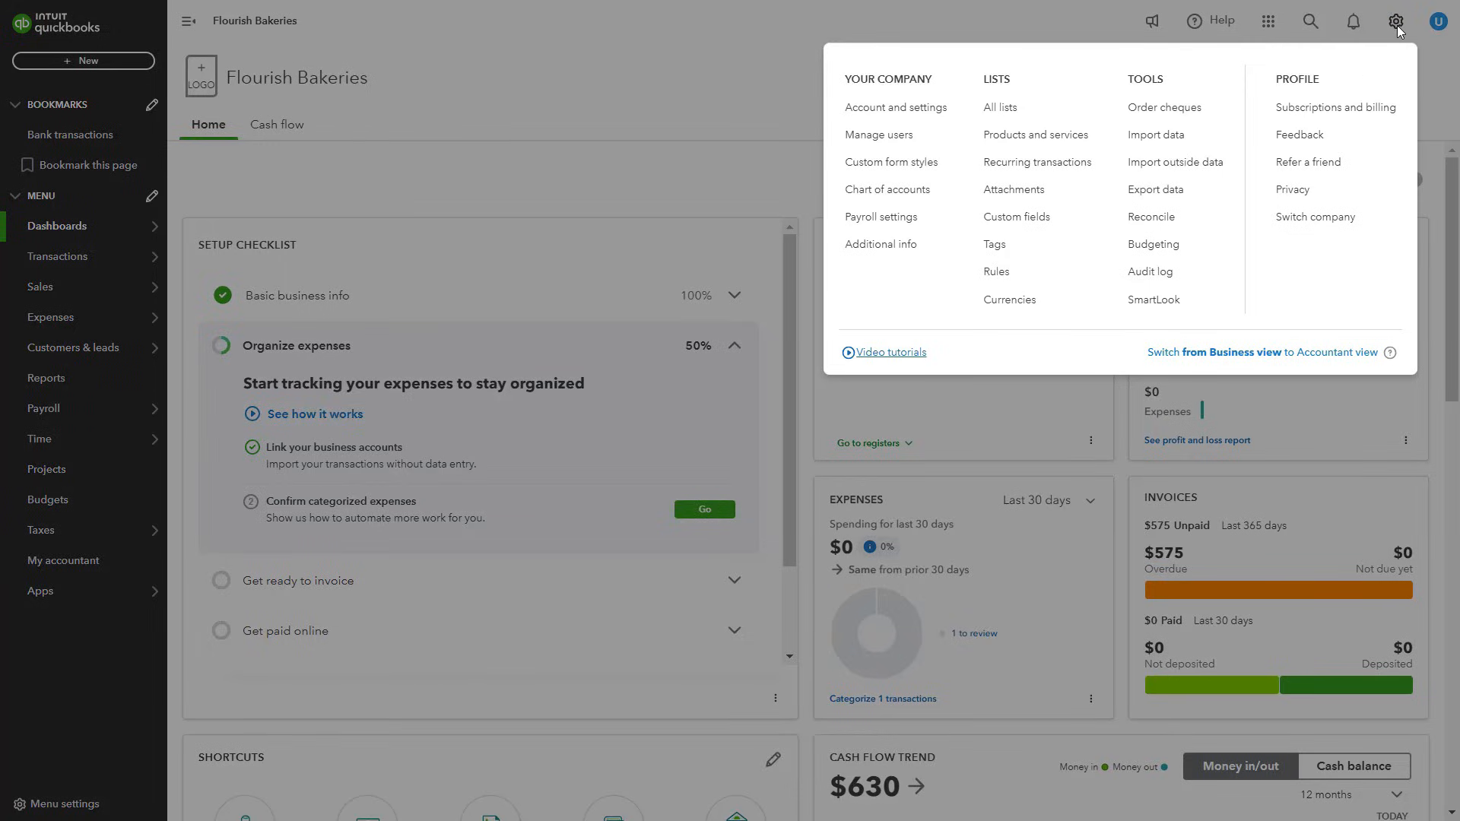
pyautogui.click(934, 172)
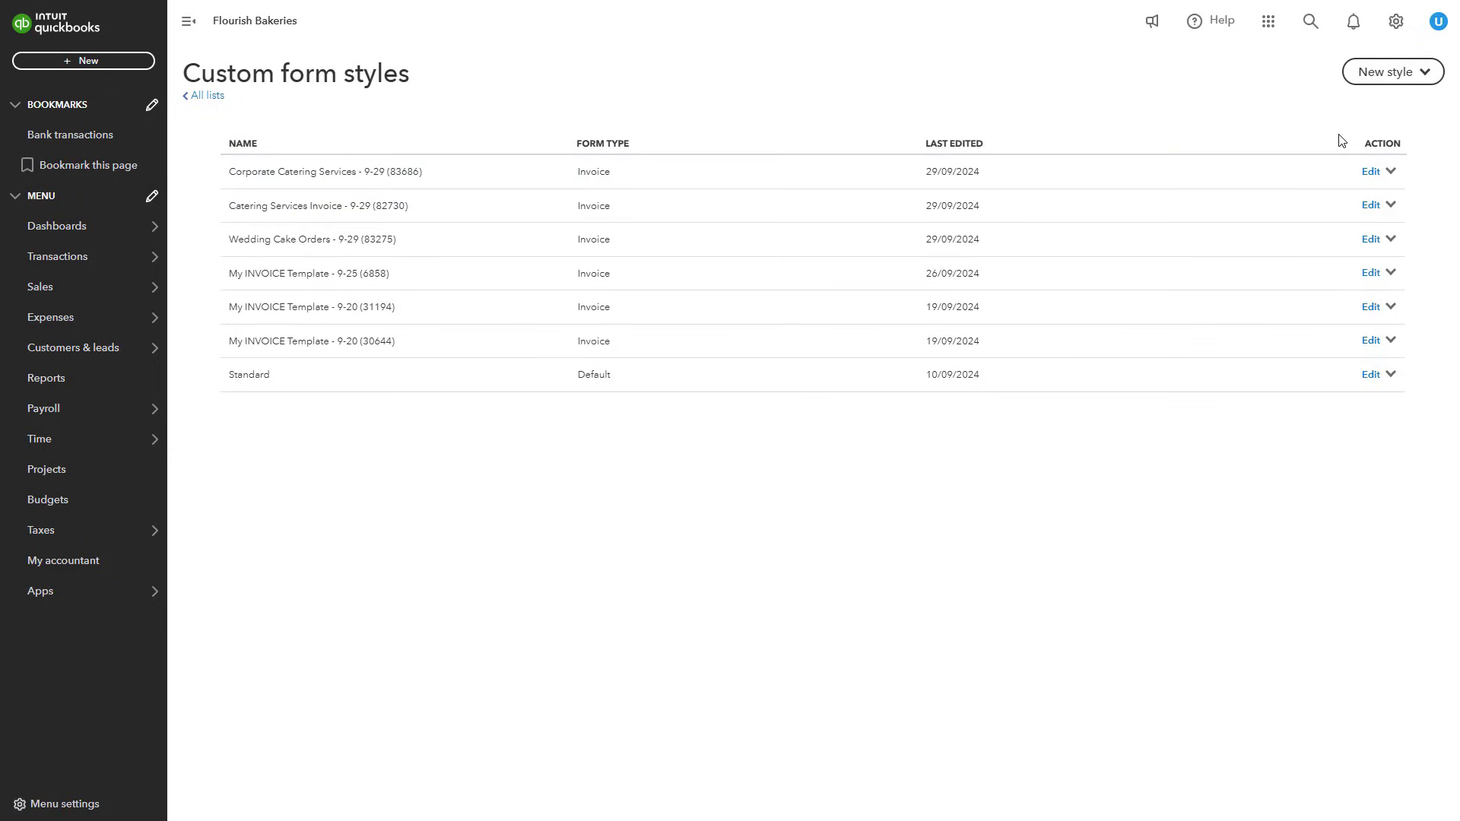
pyautogui.click(1420, 73)
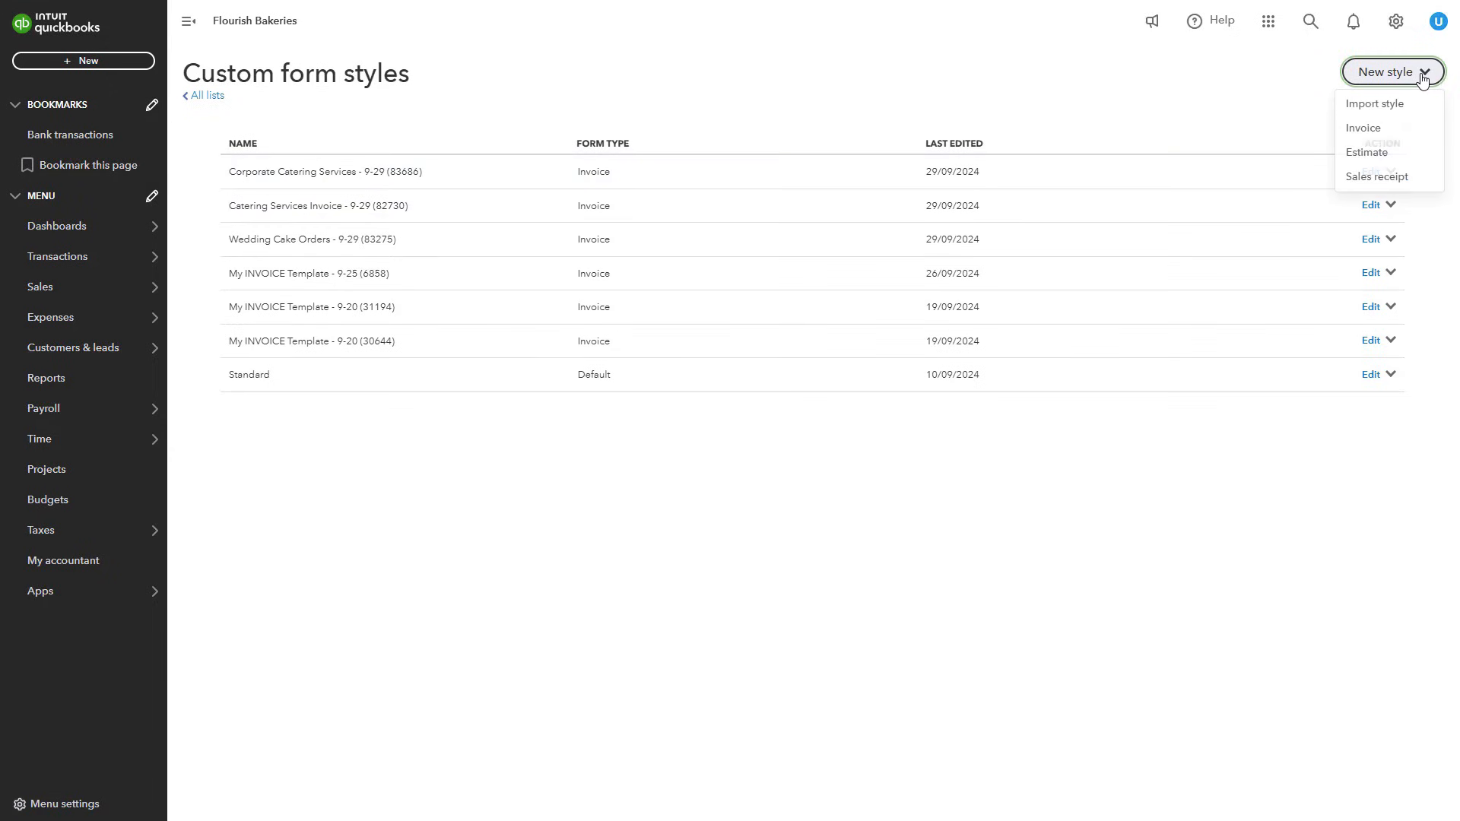
pyautogui.click(1386, 134)
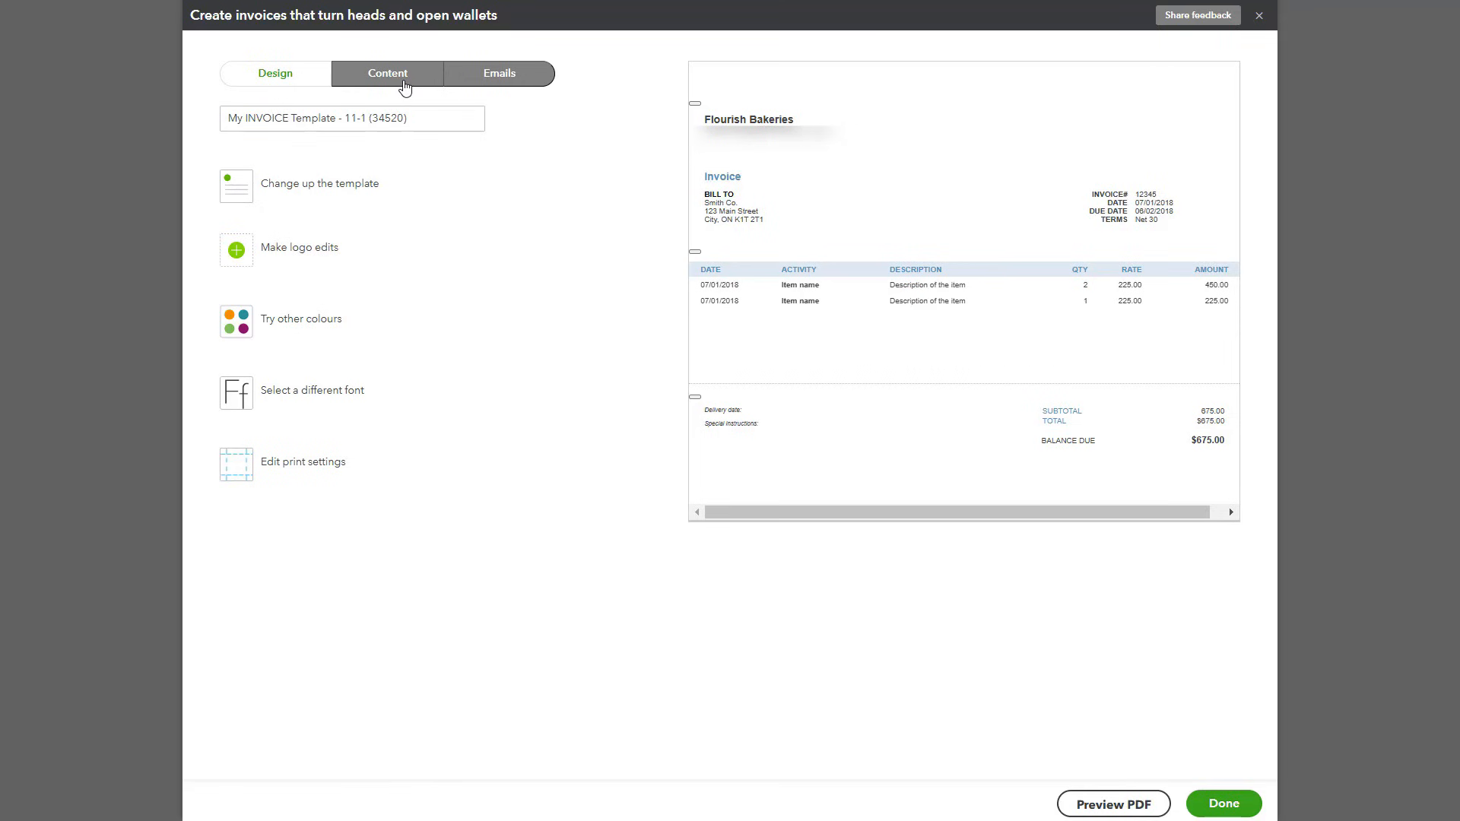
# - Open the footer section of the new invoice style's content for editing and save the style
pyautogui.click(405, 87)
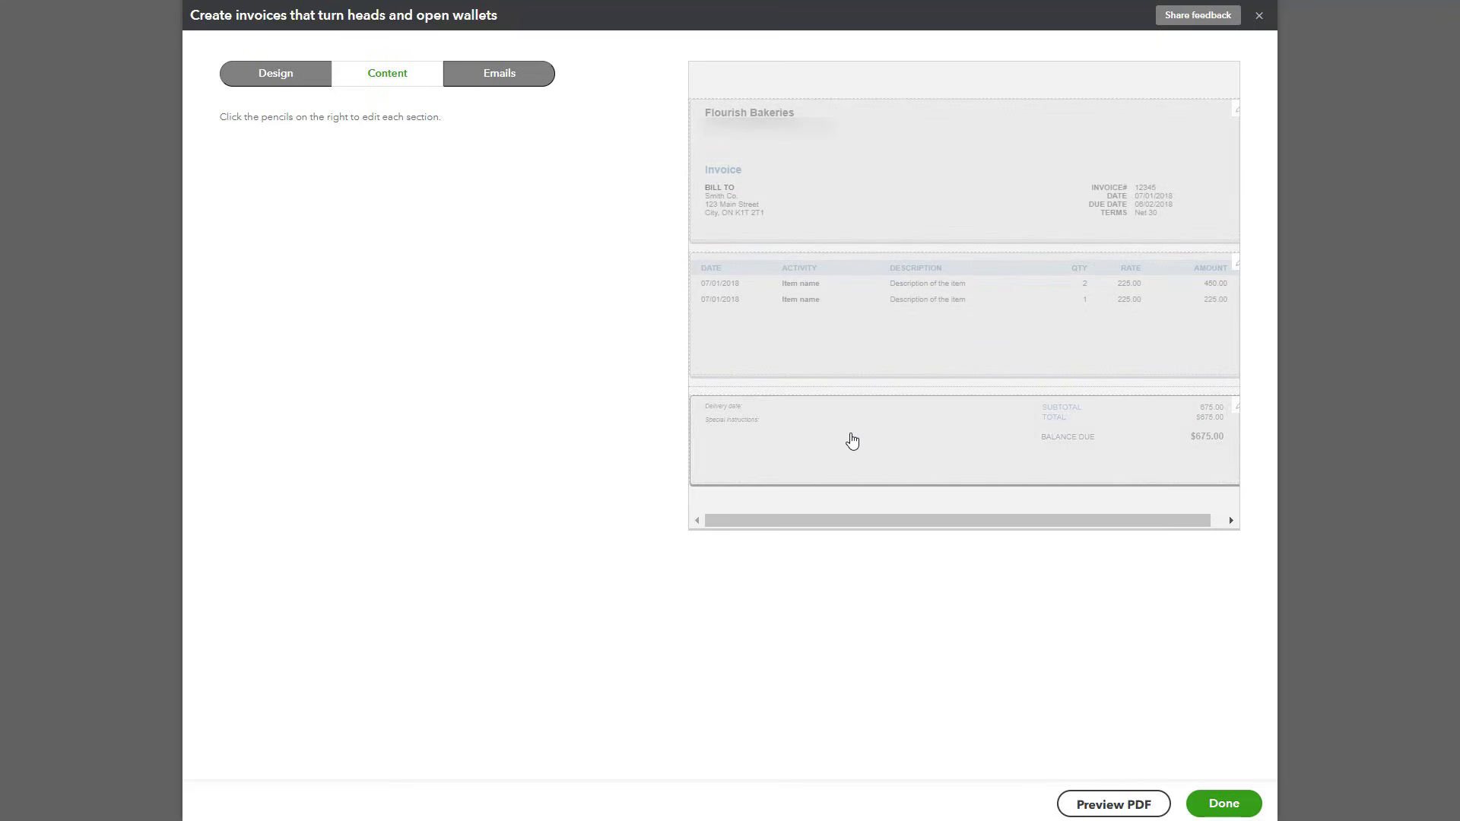
pyautogui.click(852, 441)
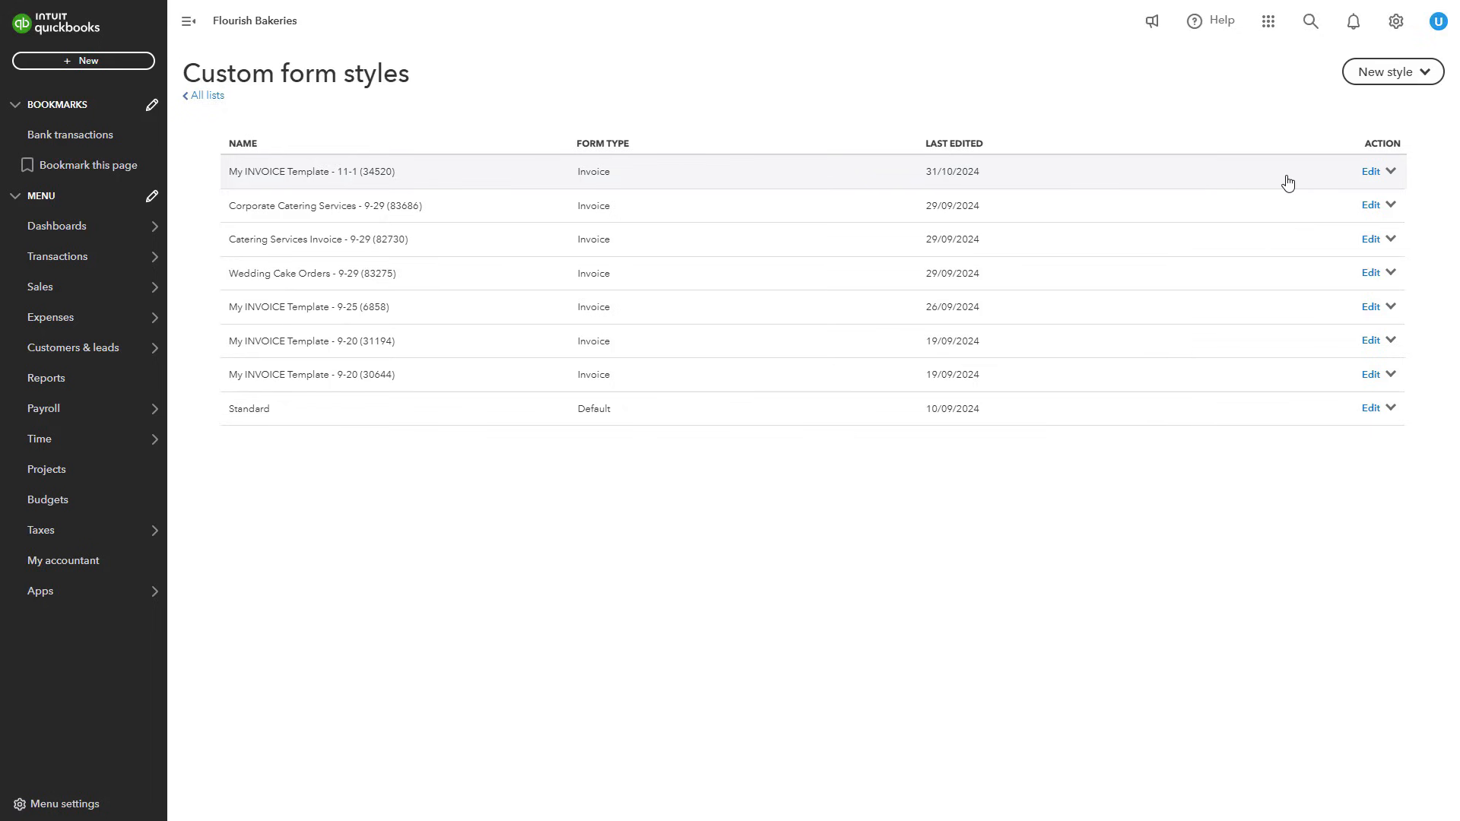
# - Show the further actions available for the My INVOICE Template - 11-1 style and close them without choosing one
pyautogui.click(1392, 173)
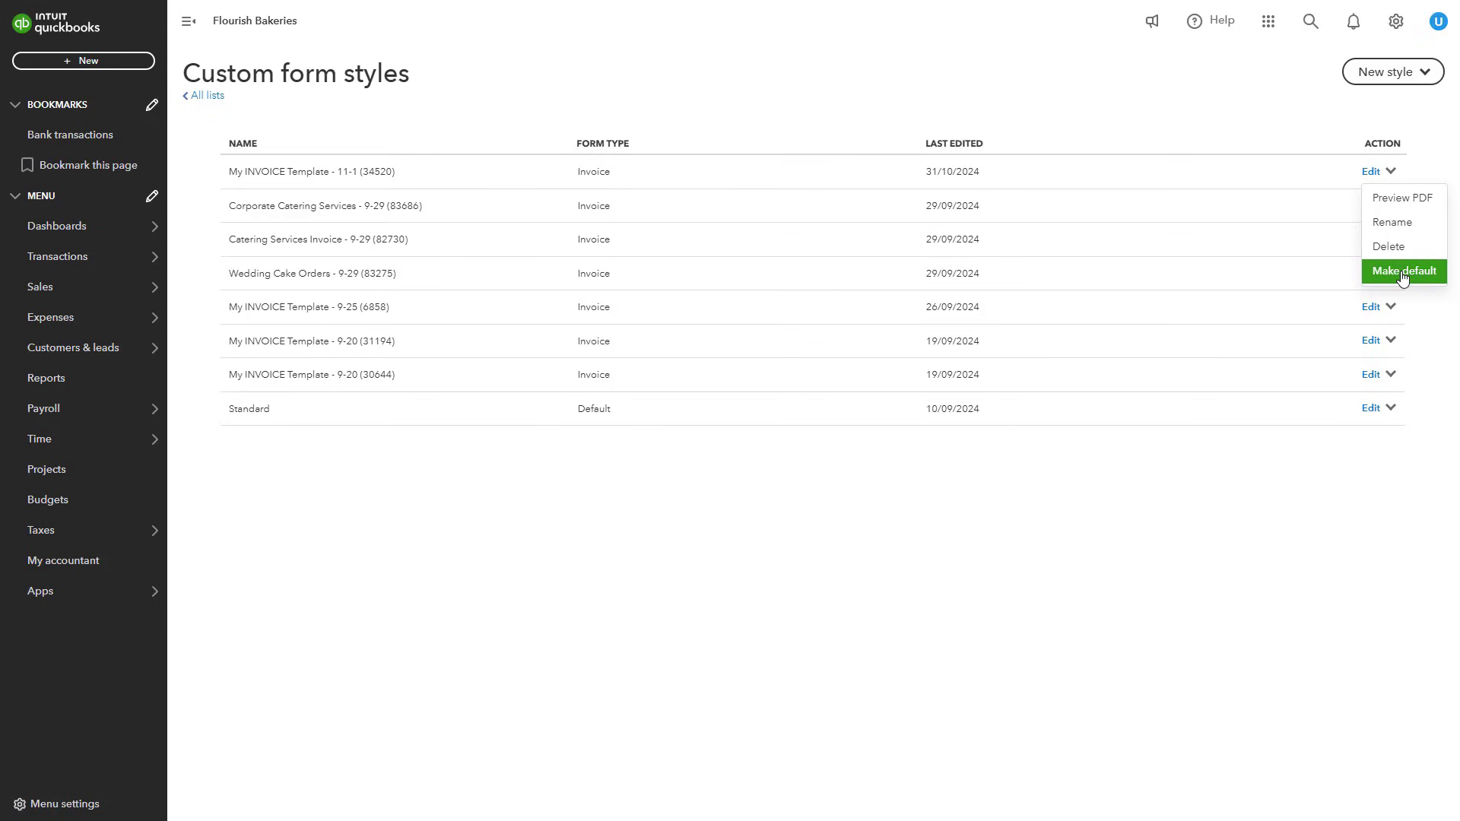
pyautogui.click(1361, 532)
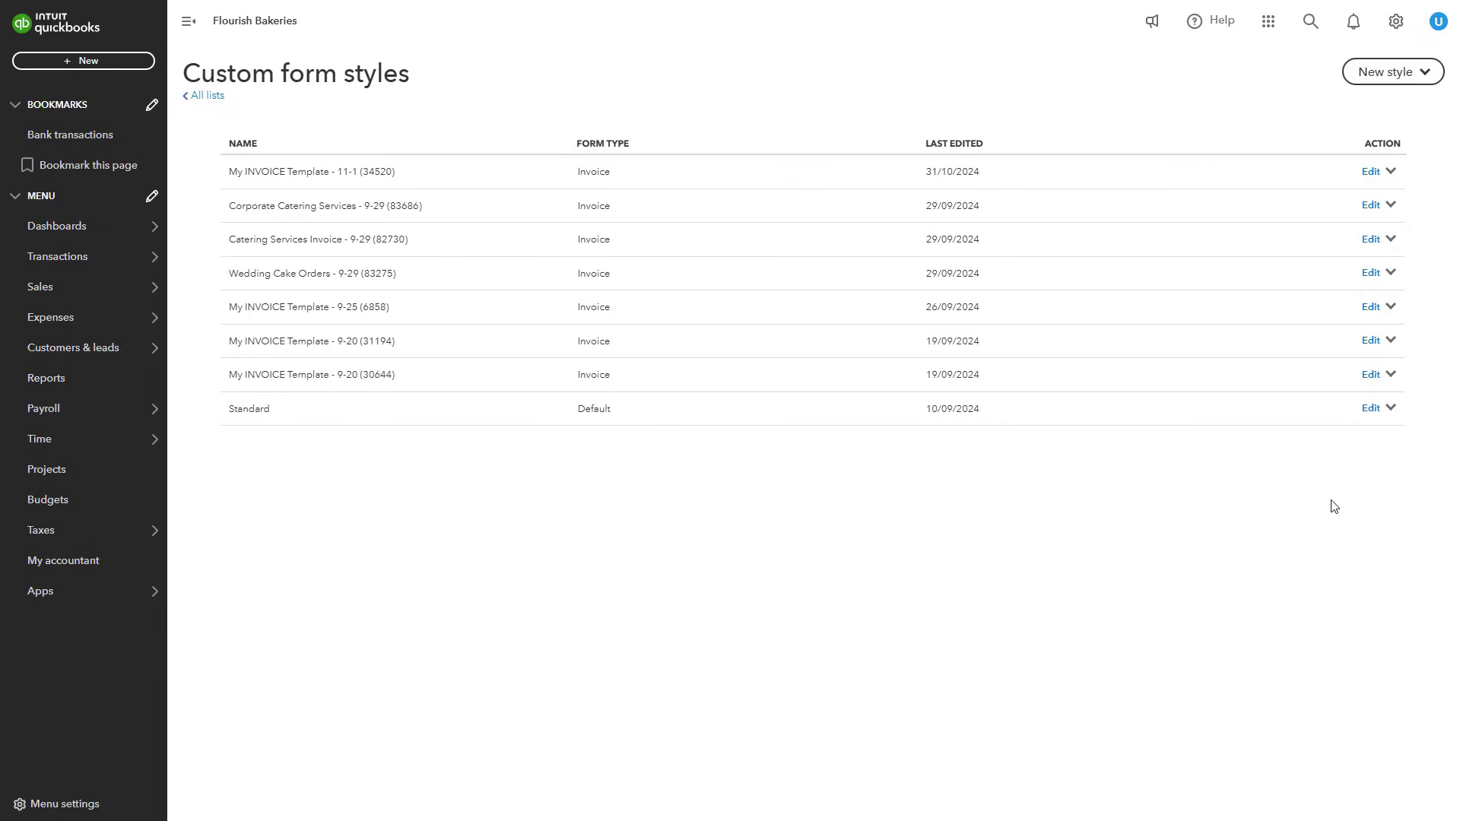
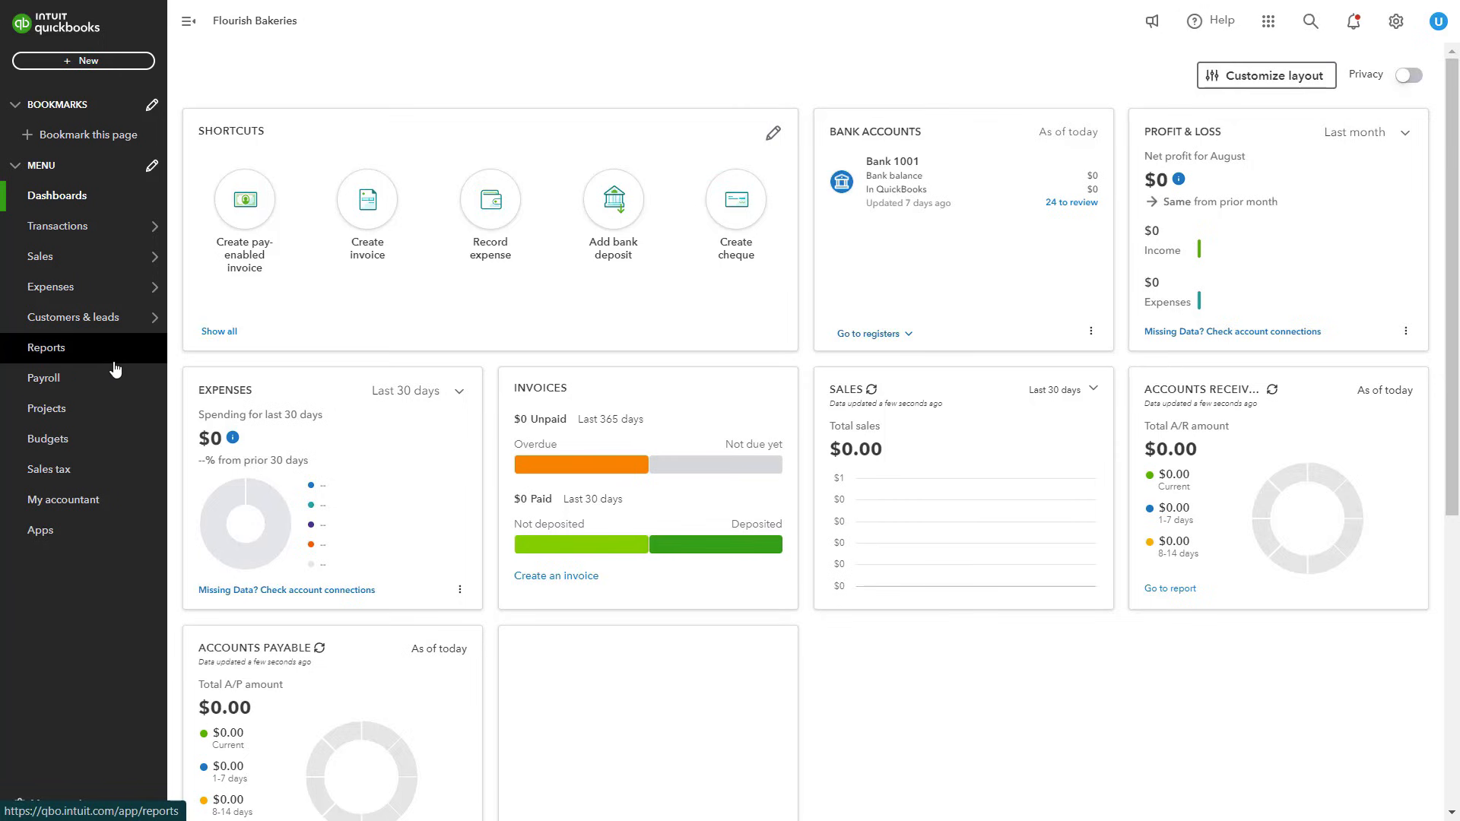
# - Open the customers list in Sales and start adding a new customer
pyautogui.moveTo(108, 259)
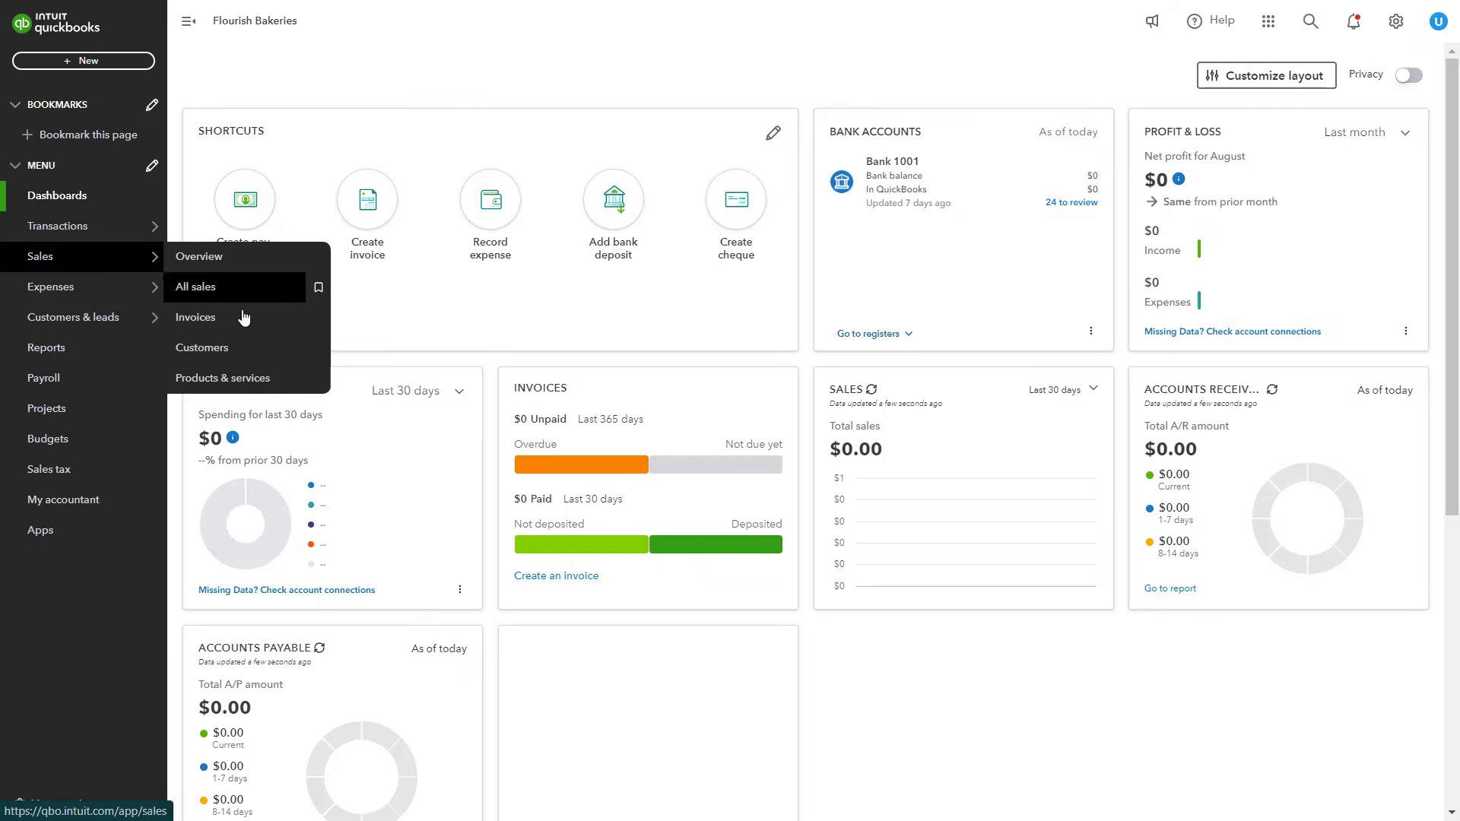
pyautogui.click(256, 351)
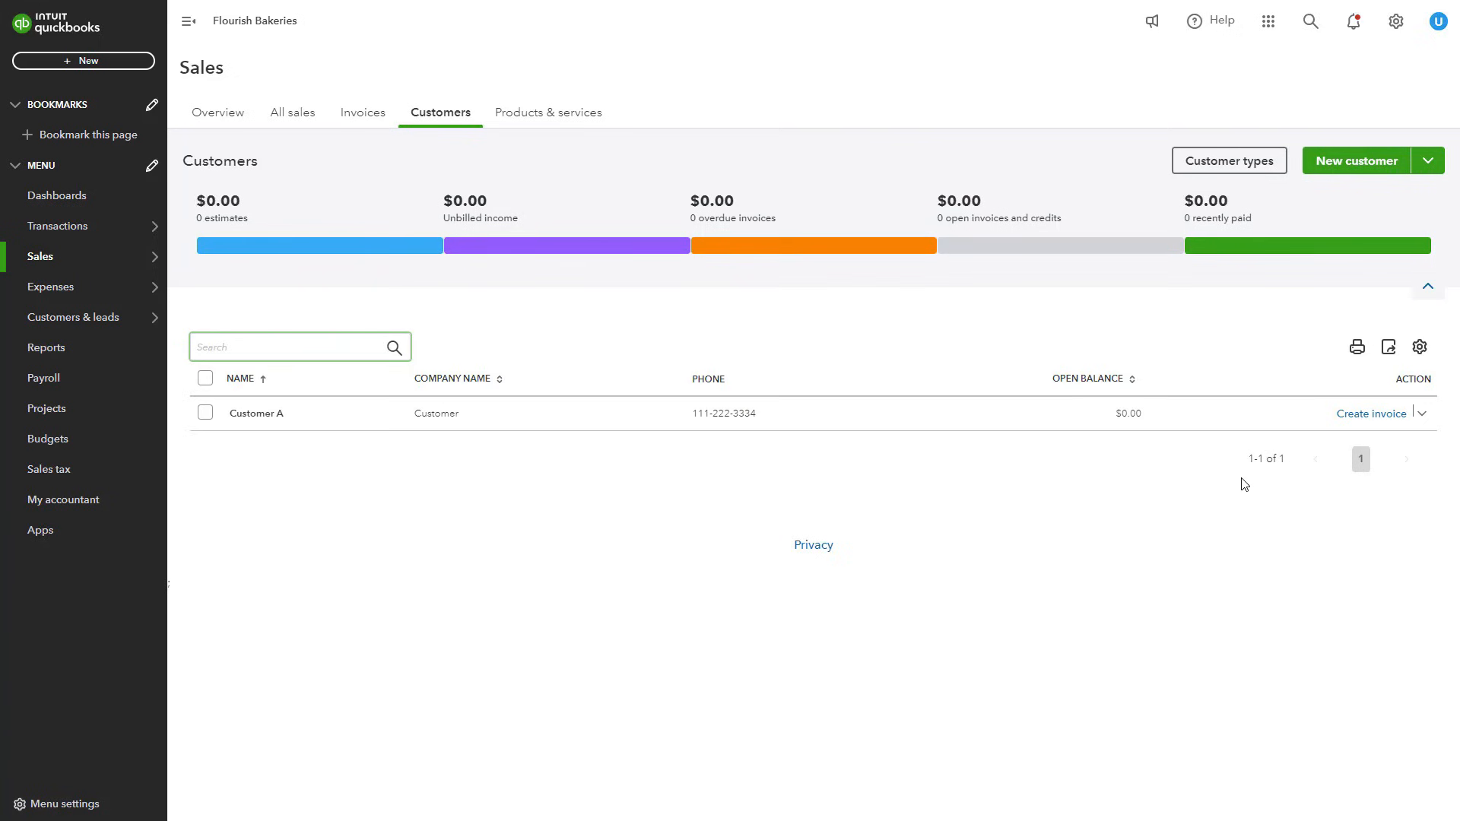
pyautogui.click(1361, 169)
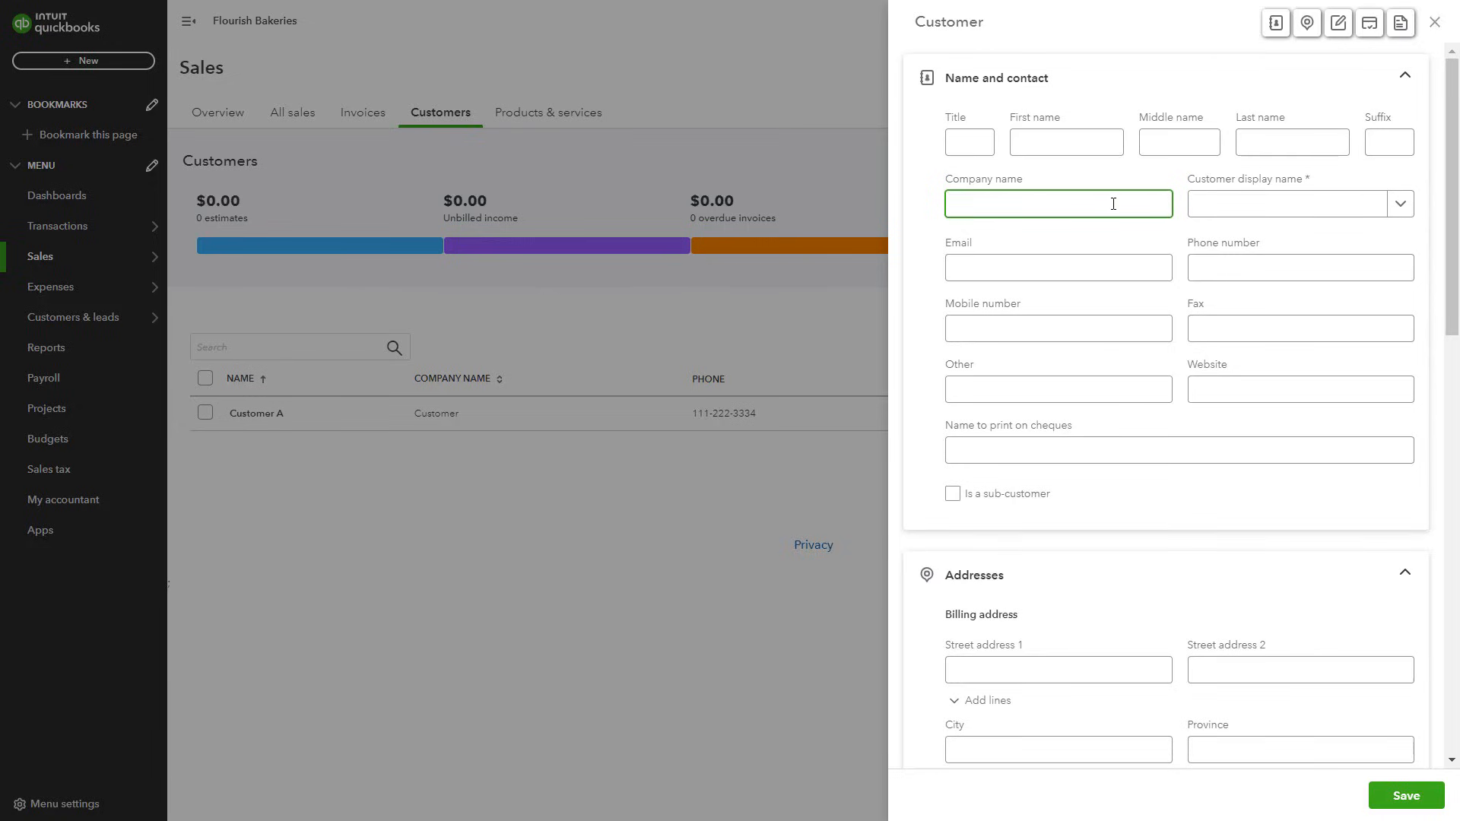
# - Go through the new customer's contact, address, notes, payments and additional info sections, and save the record as Customer B
pyautogui.click(1075, 268)
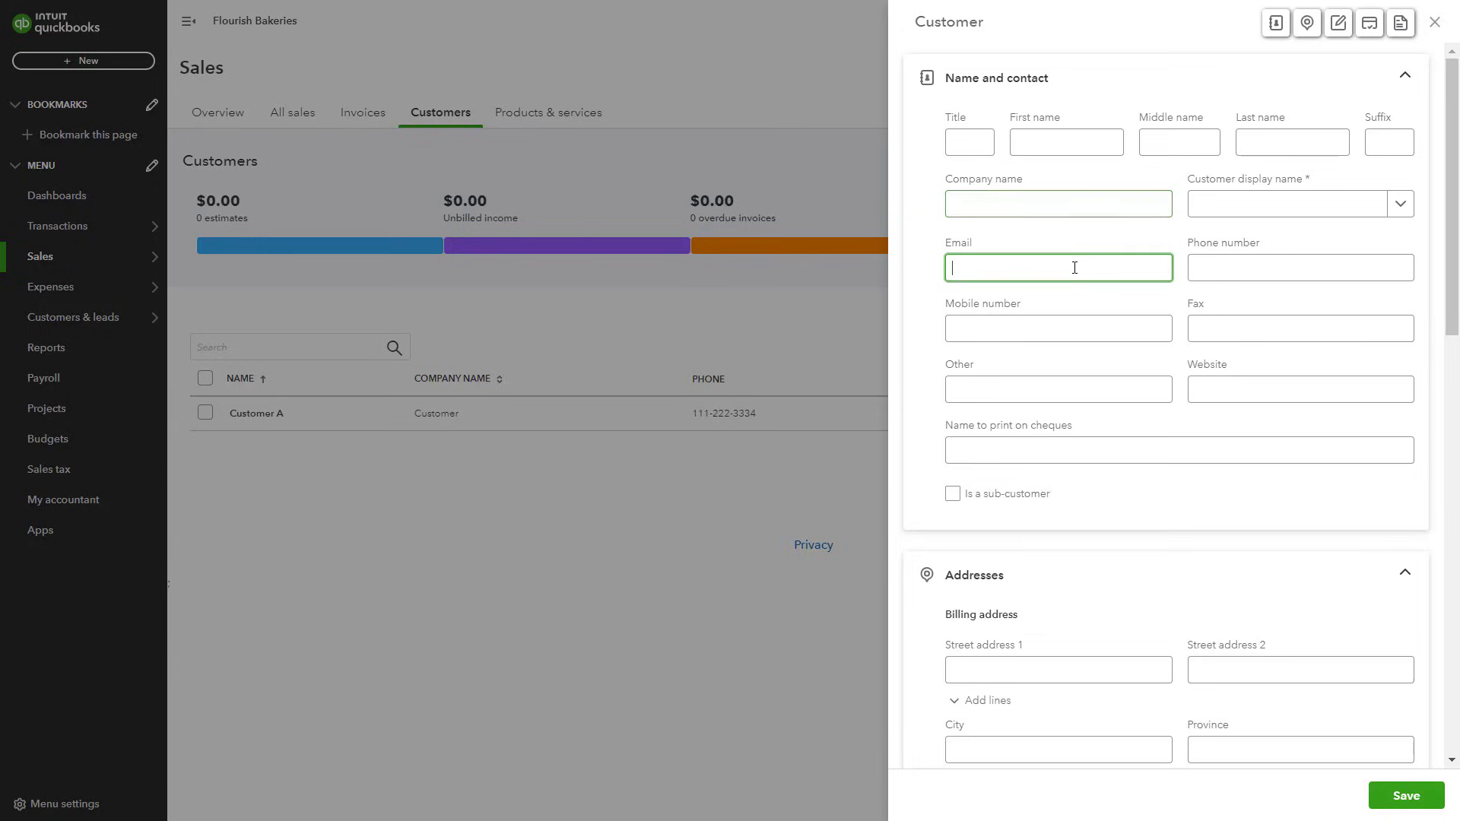
pyautogui.scroll(-1, 1111, 495)
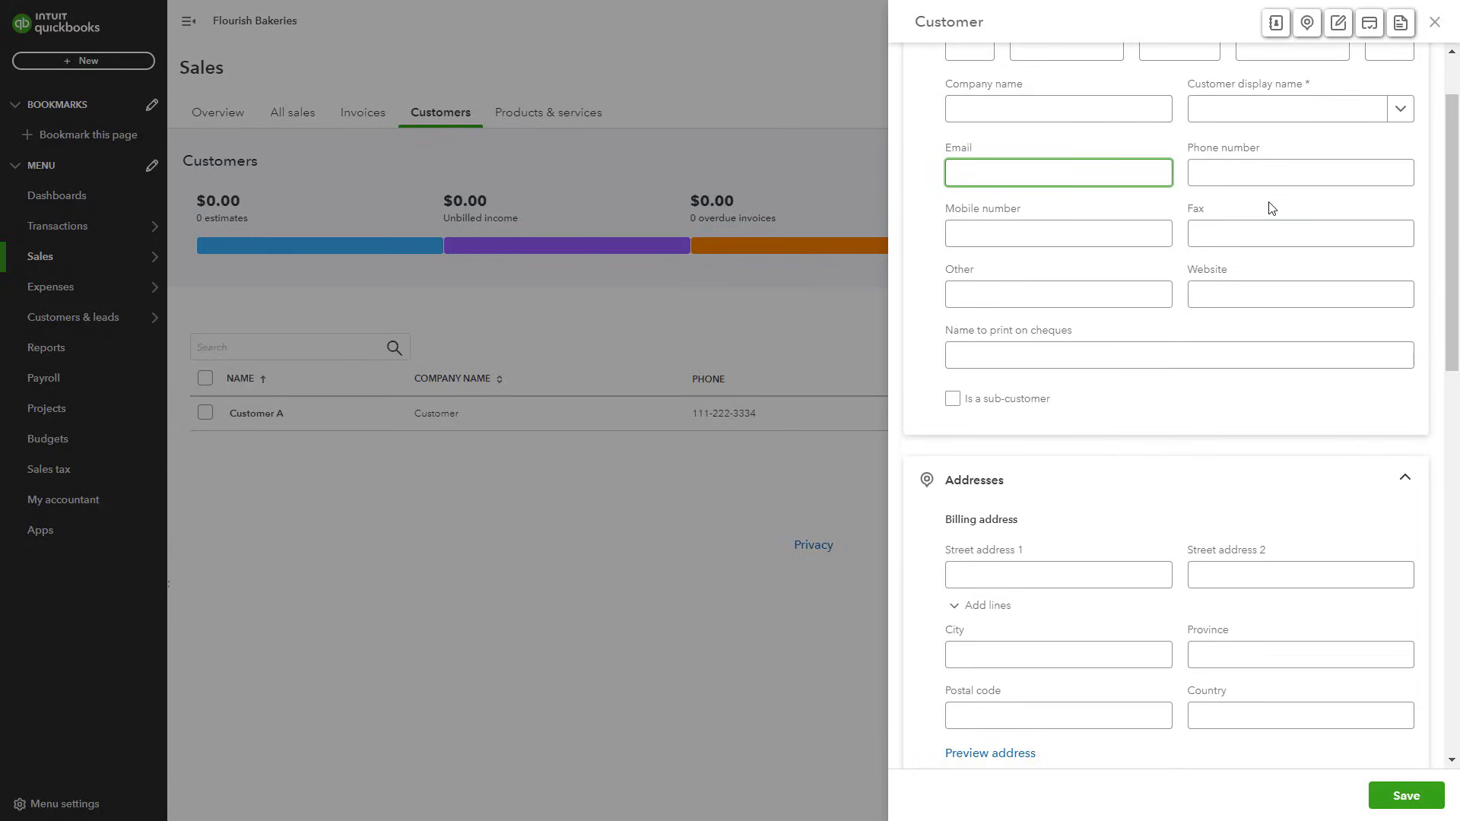
pyautogui.click(1288, 174)
pyautogui.scroll(-6, 1186, 410)
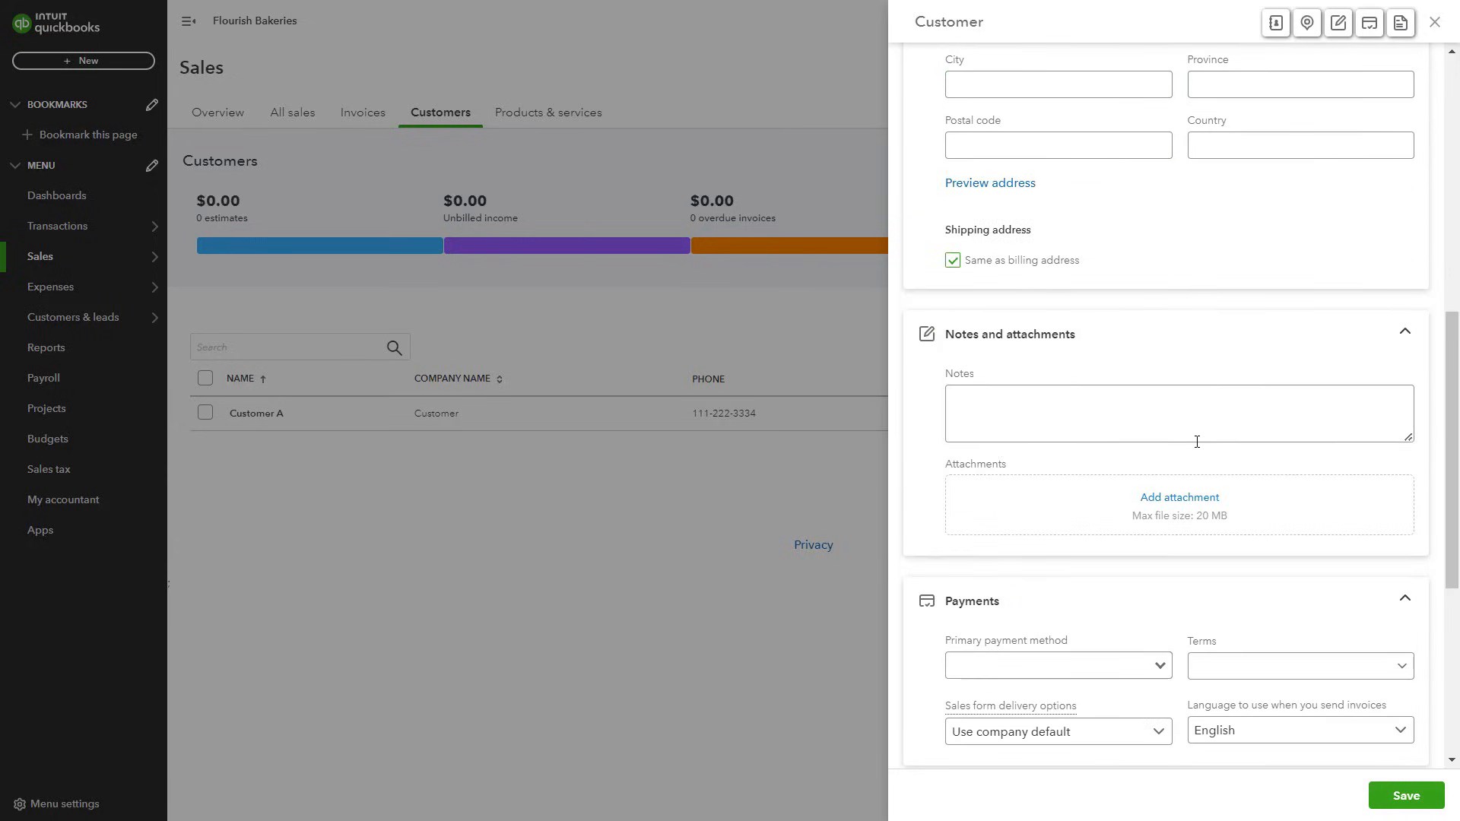
pyautogui.click(1178, 438)
pyautogui.scroll(-3, 1141, 426)
pyautogui.scroll(-2, 1128, 434)
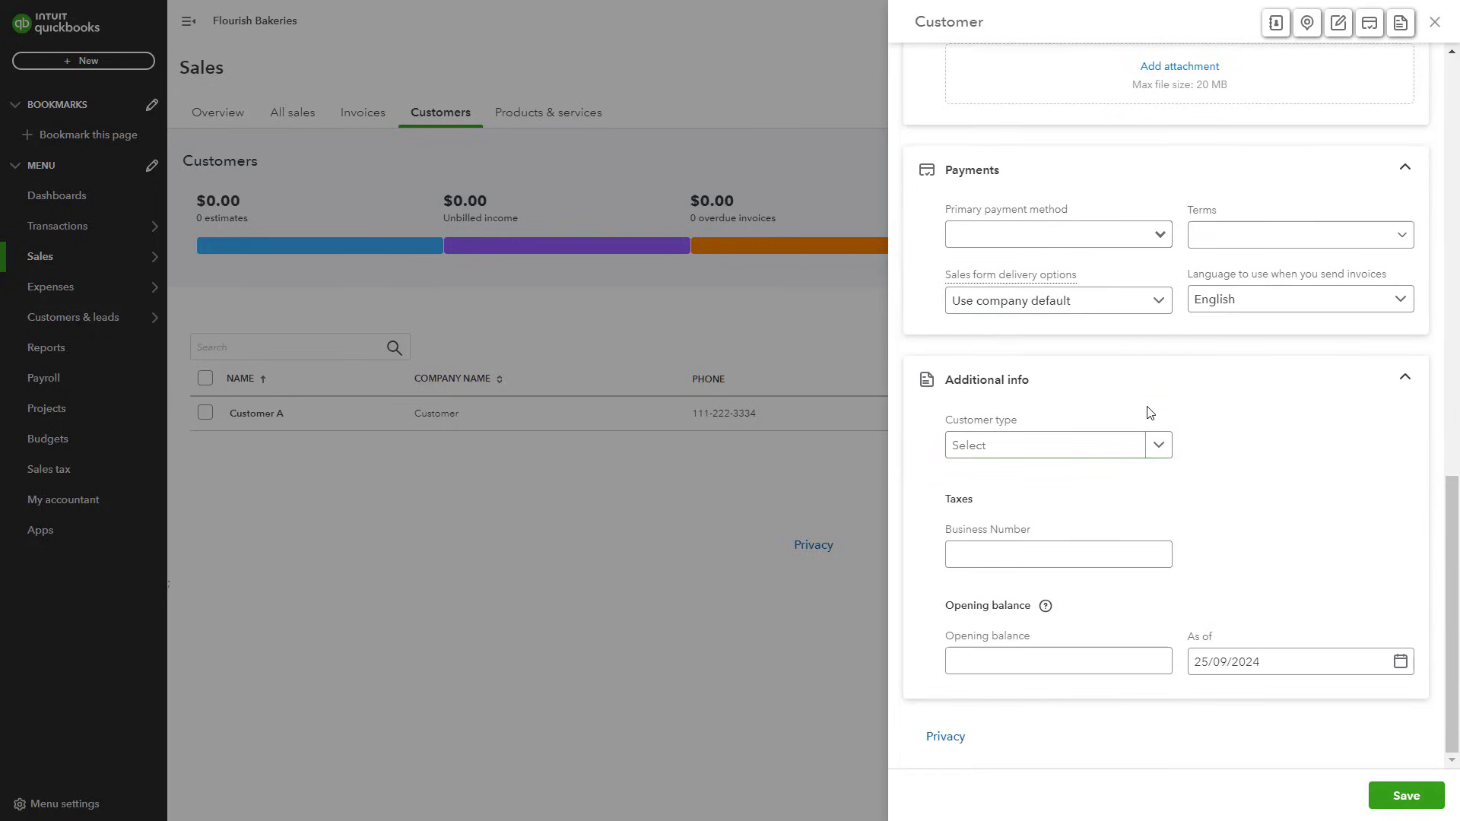
pyautogui.scroll(1, 1118, 274)
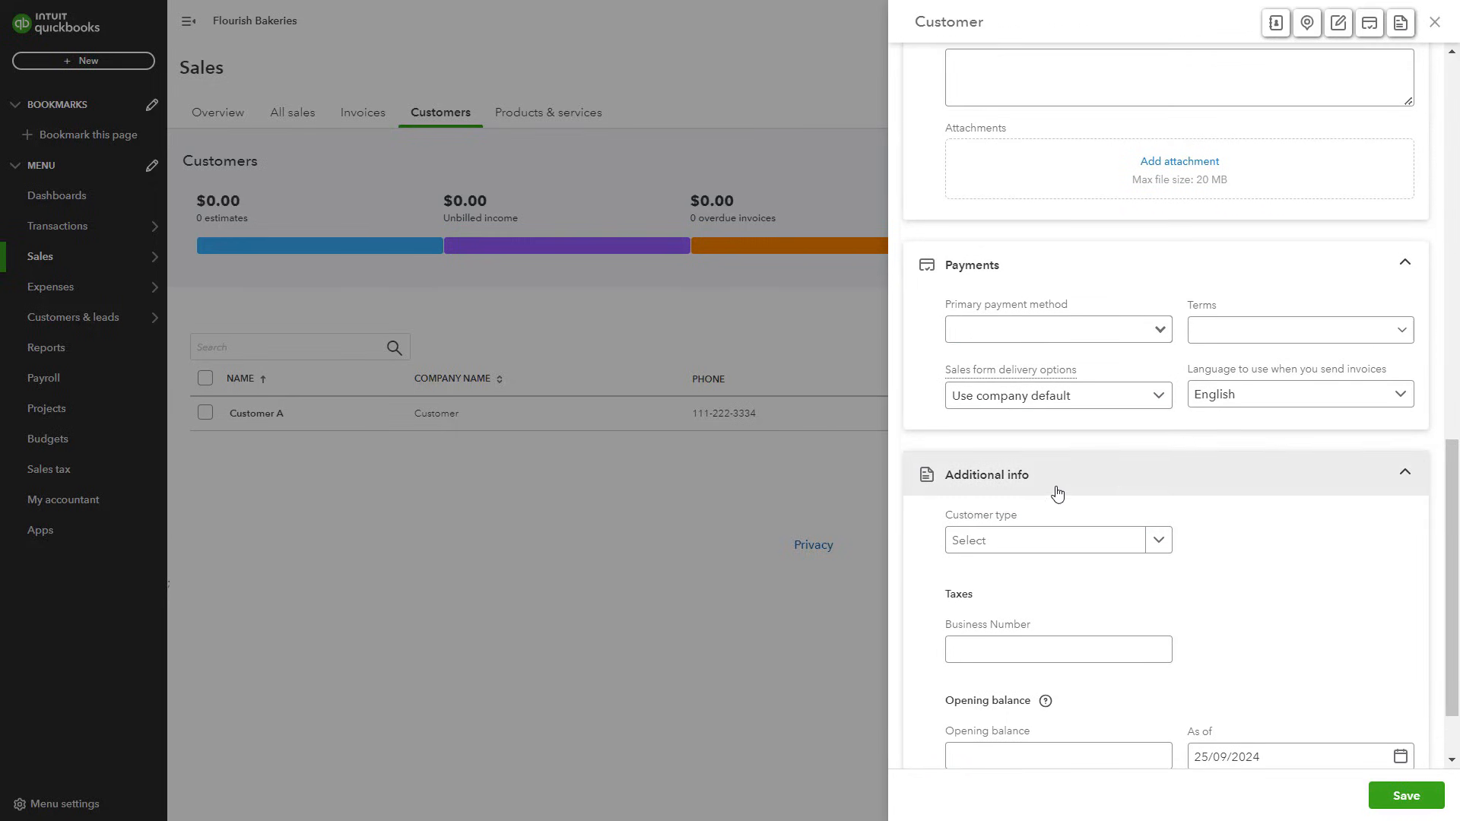
pyautogui.scroll(3, 1304, 597)
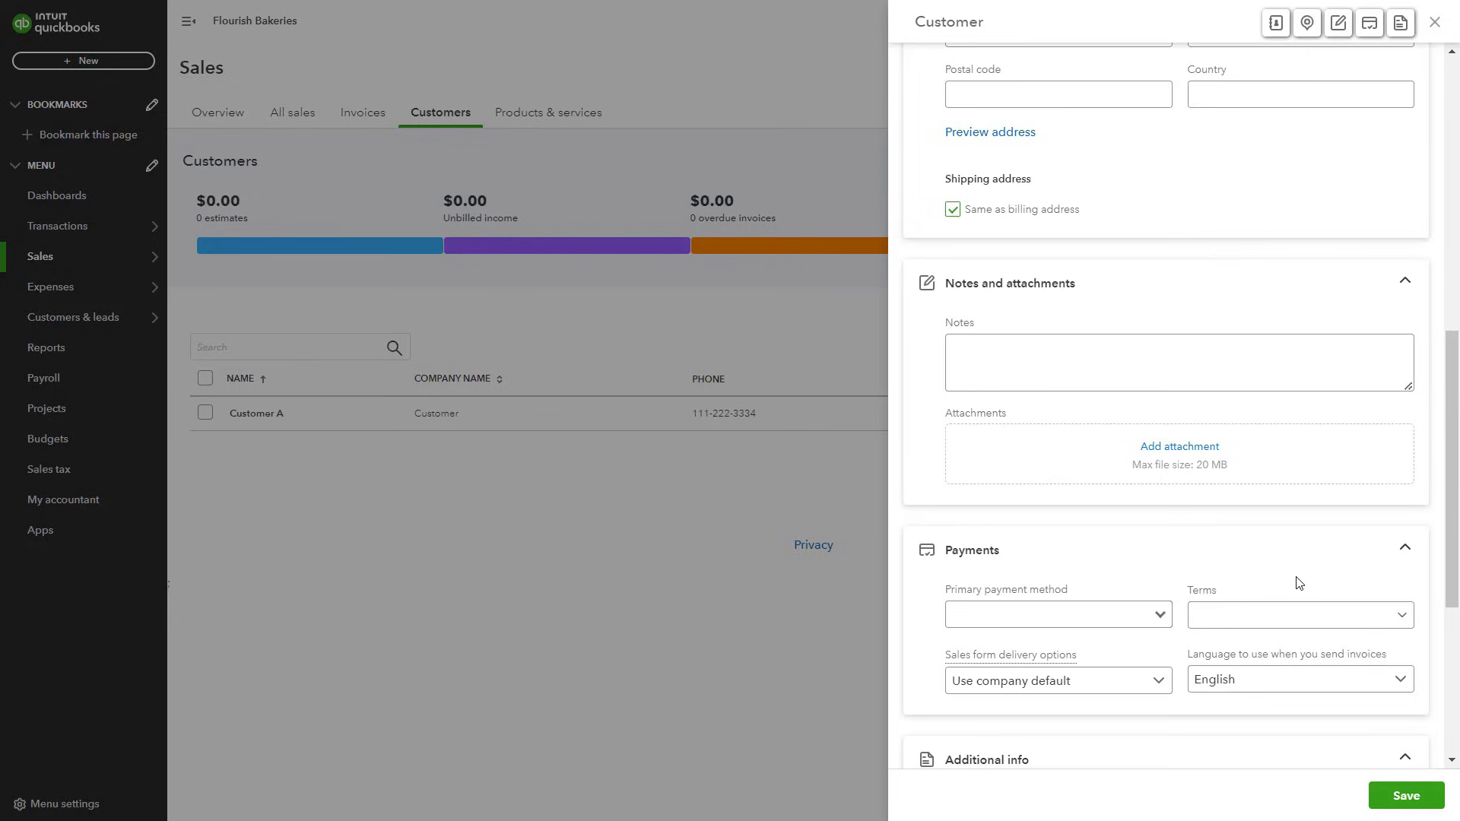
pyautogui.click(1023, 373)
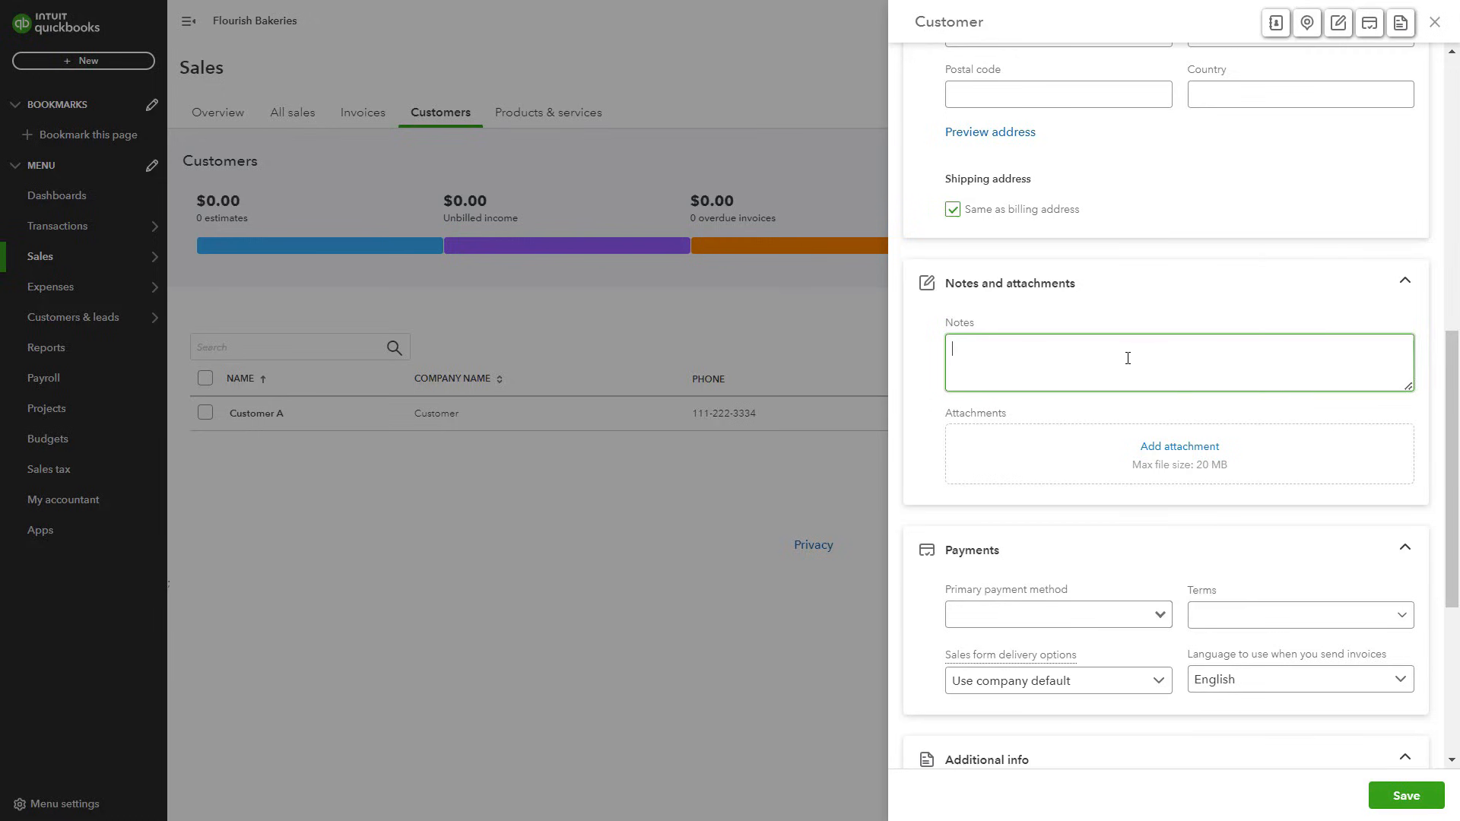
pyautogui.click(1398, 806)
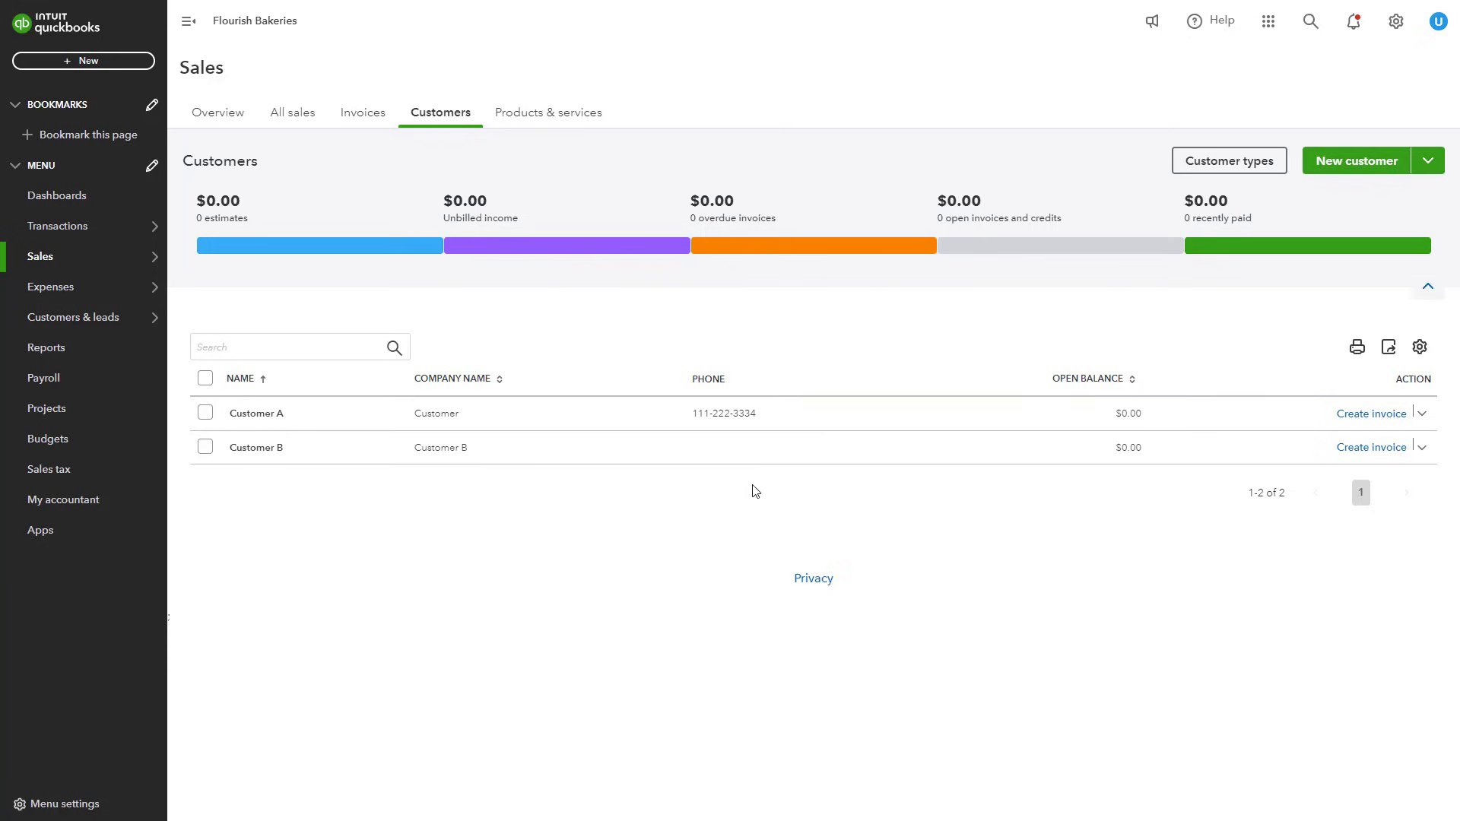
# - Open Customer A's record for editing, review its contact, address and payment details, and save it
pyautogui.click(262, 419)
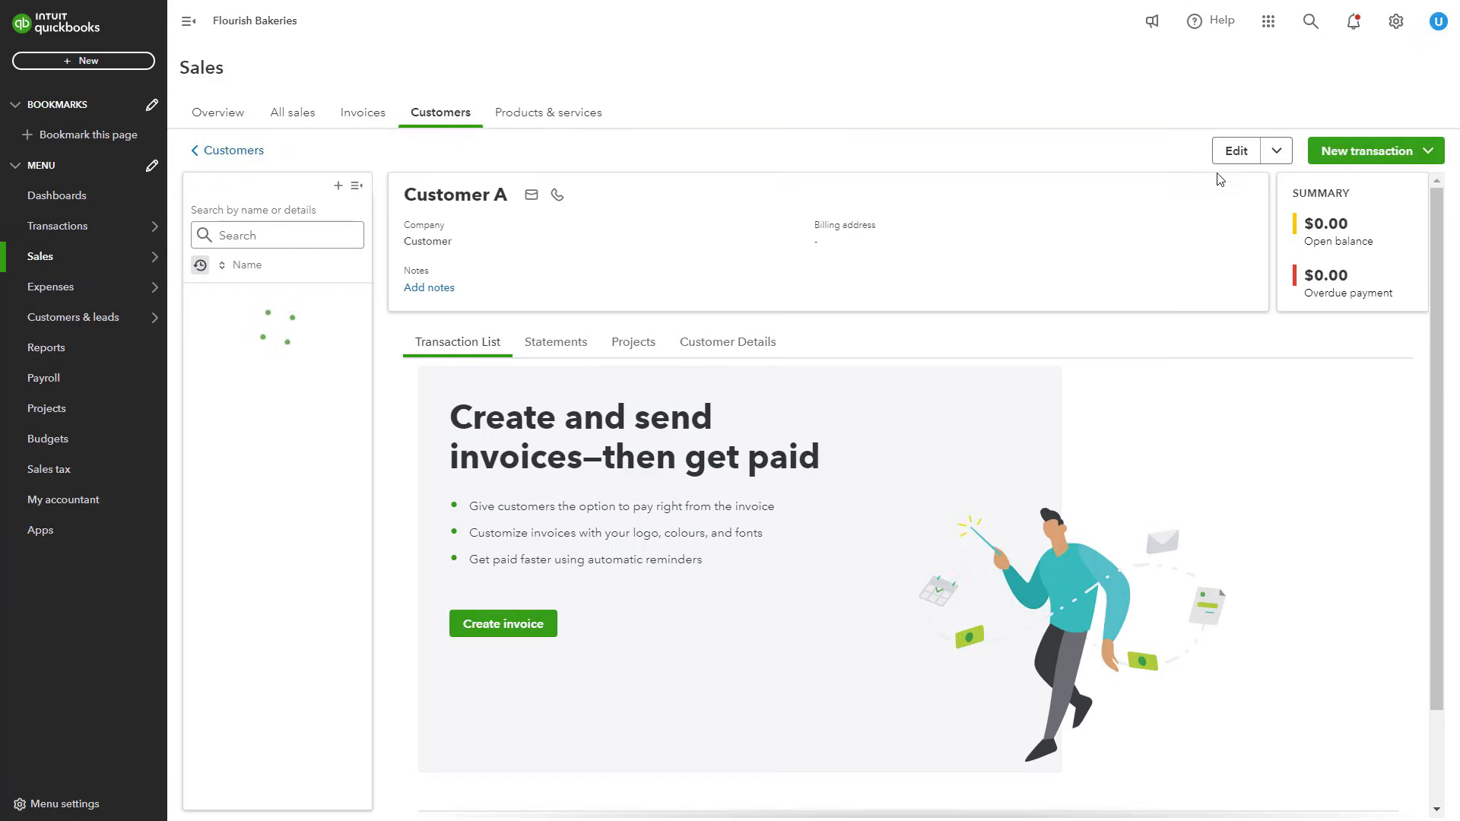
pyautogui.click(1236, 152)
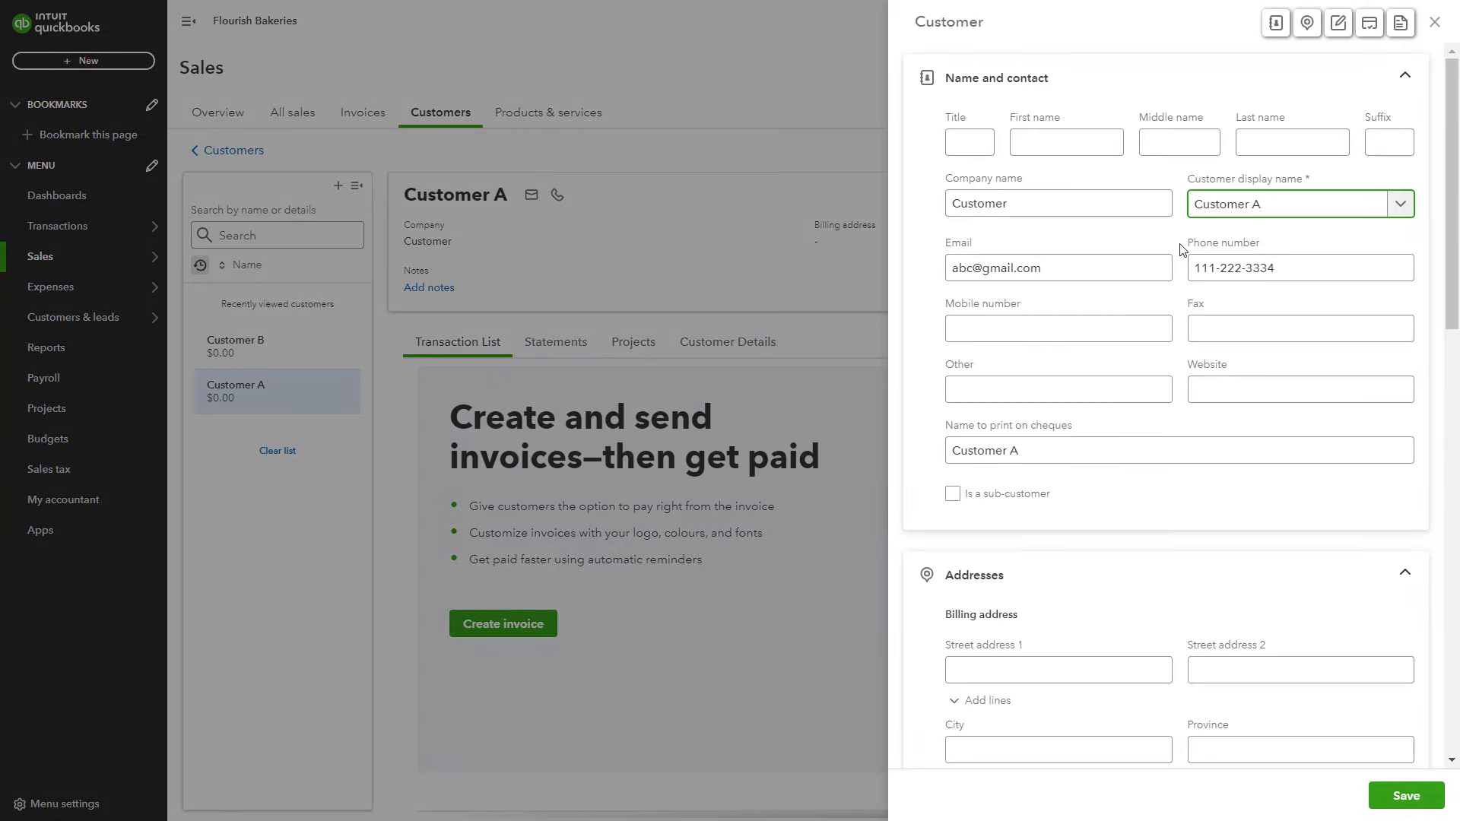
pyautogui.scroll(-5, 1251, 451)
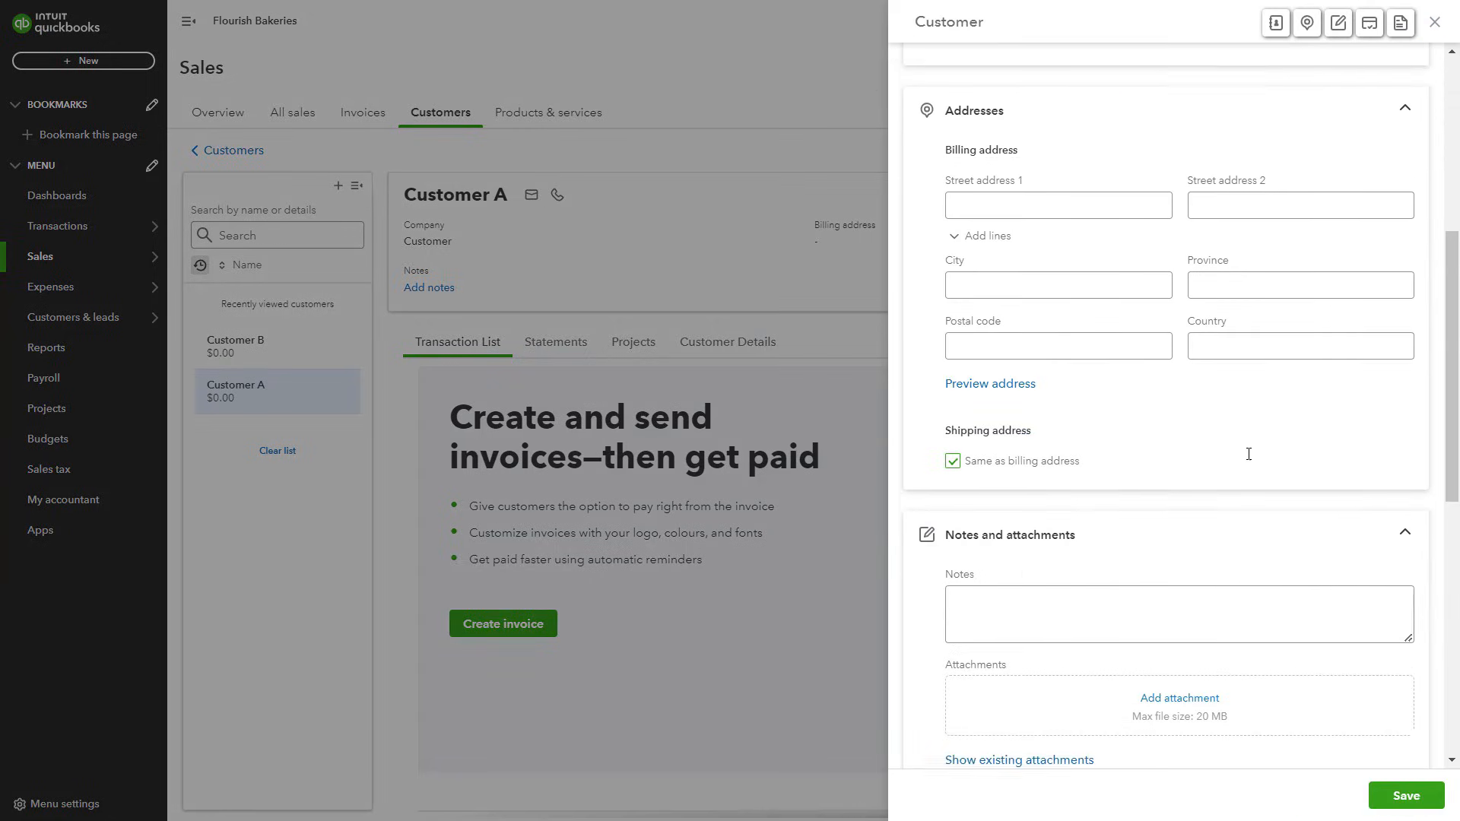
pyautogui.scroll(-5, 1154, 463)
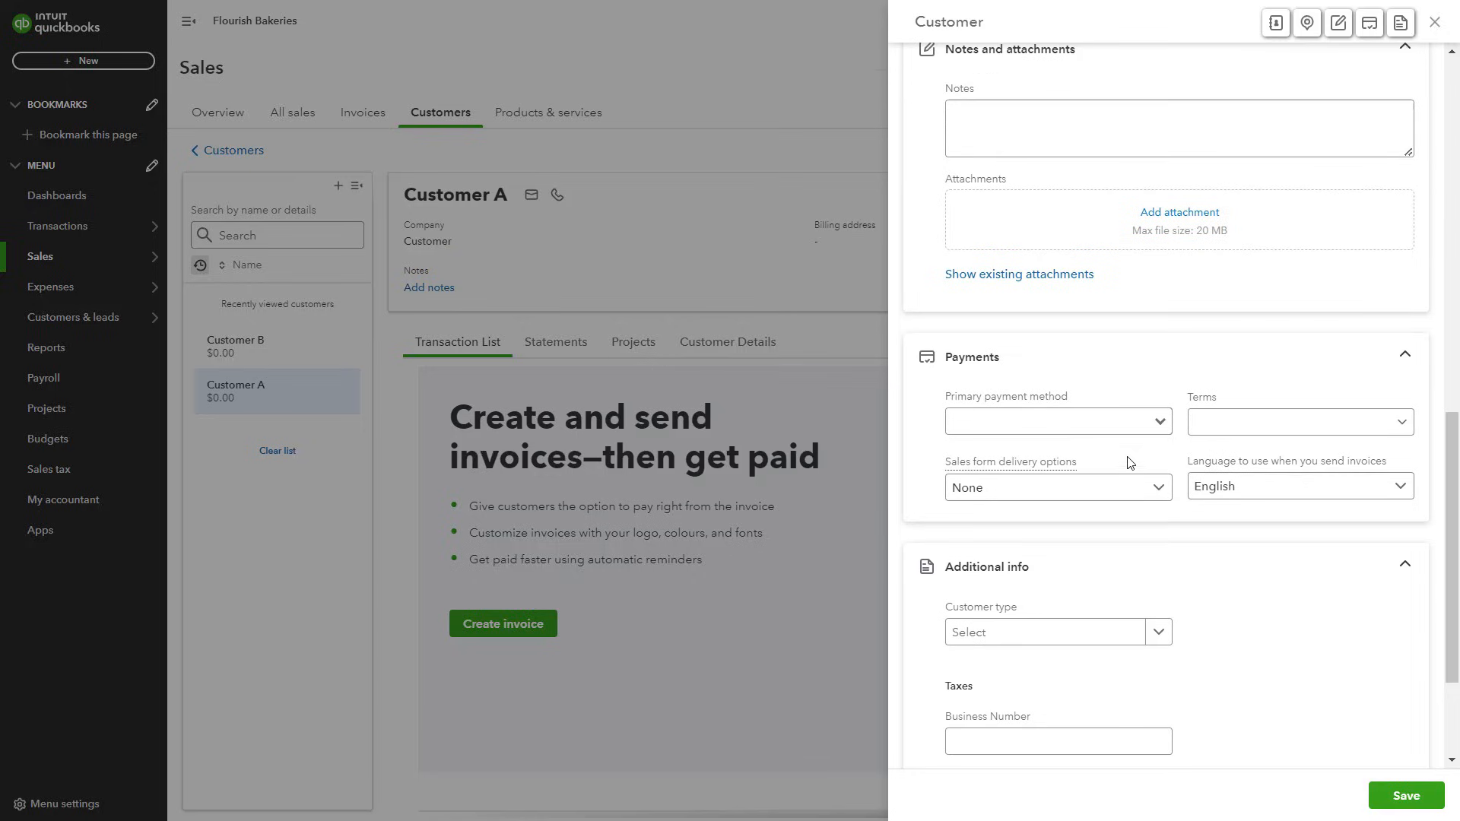
pyautogui.click(1409, 796)
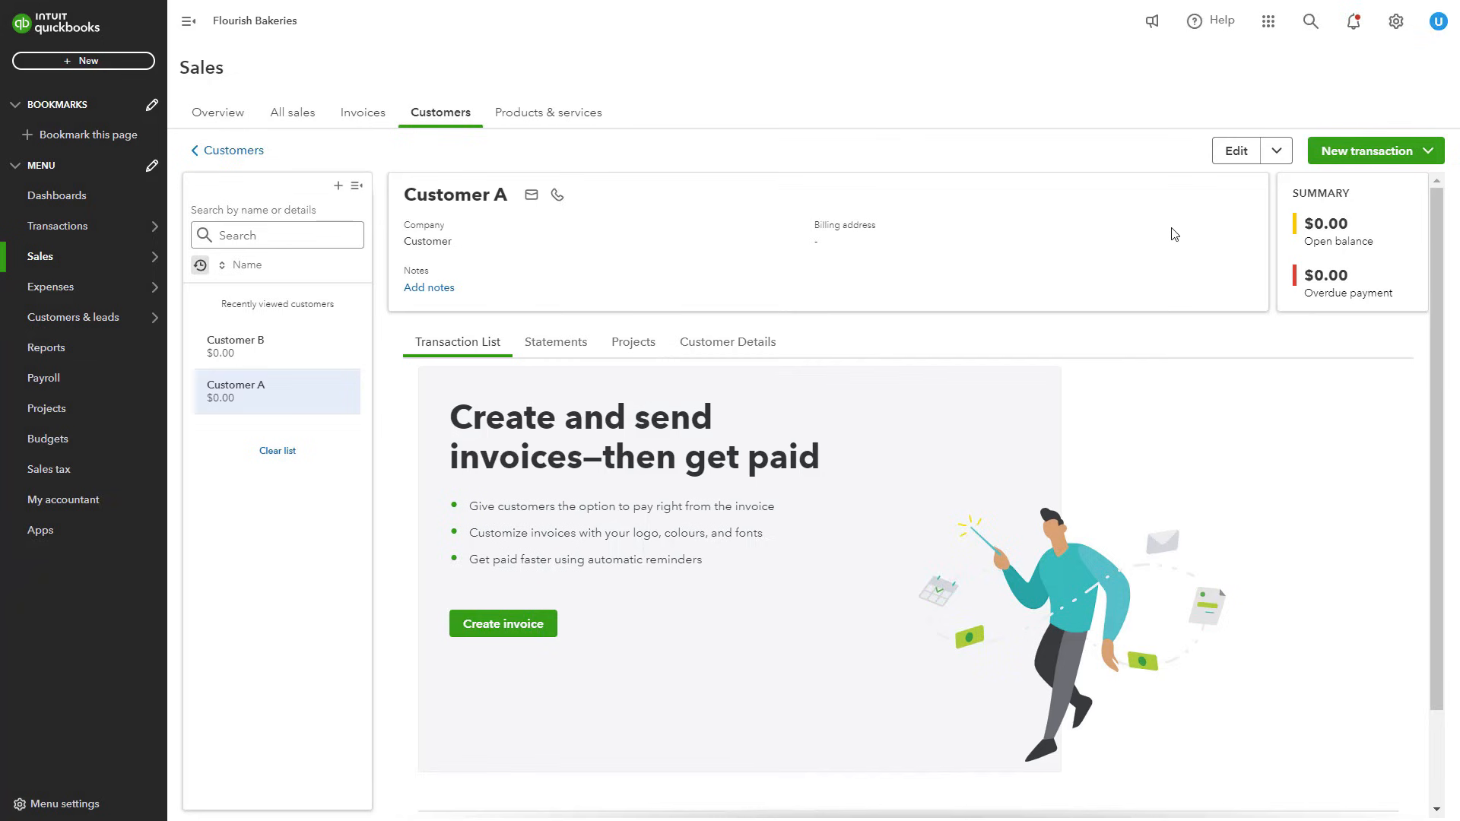
# - Try to make Customer A inactive from the customer's record
pyautogui.click(1279, 154)
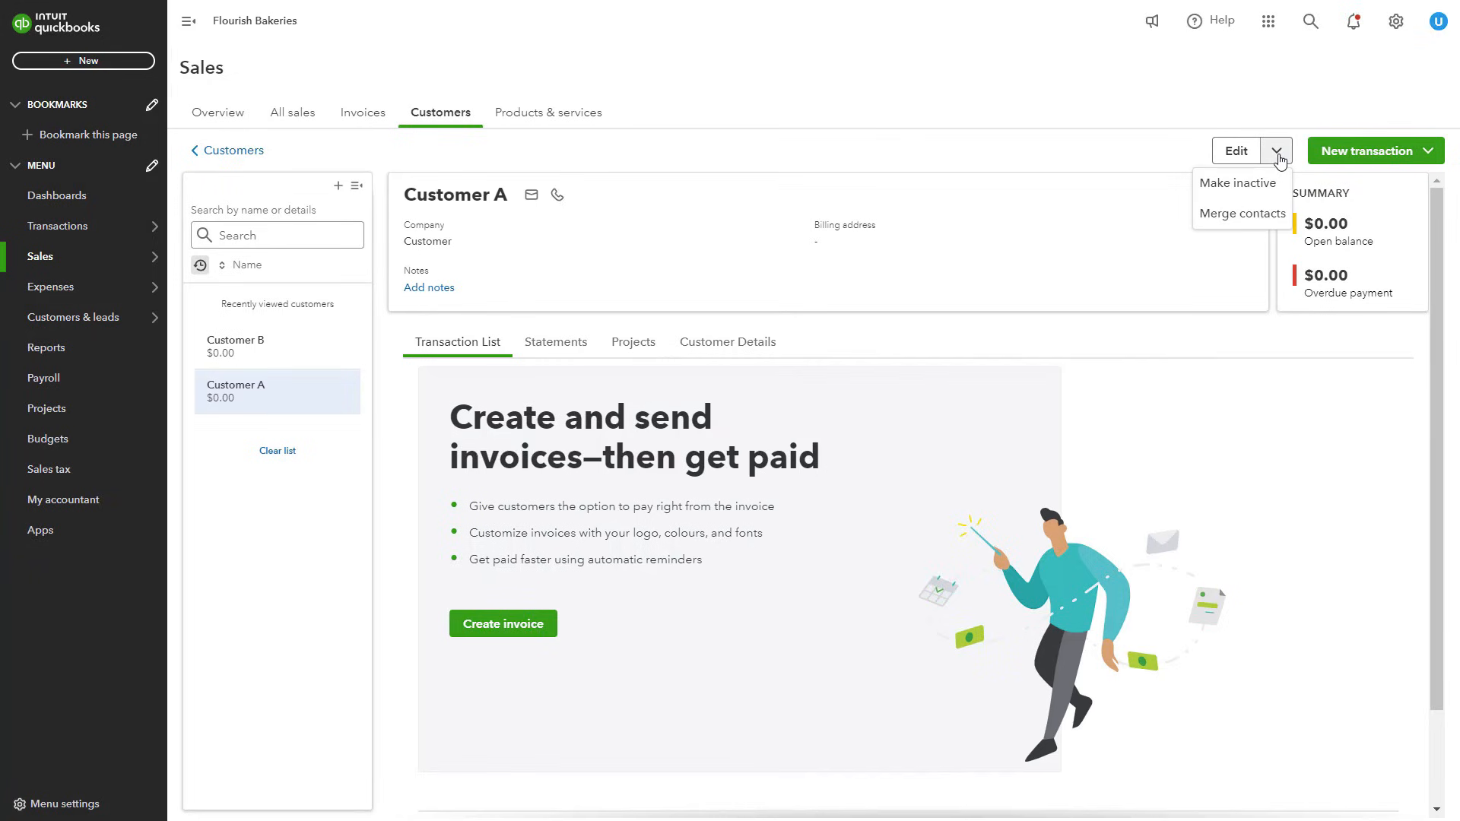
pyautogui.click(1261, 196)
pyautogui.click(898, 471)
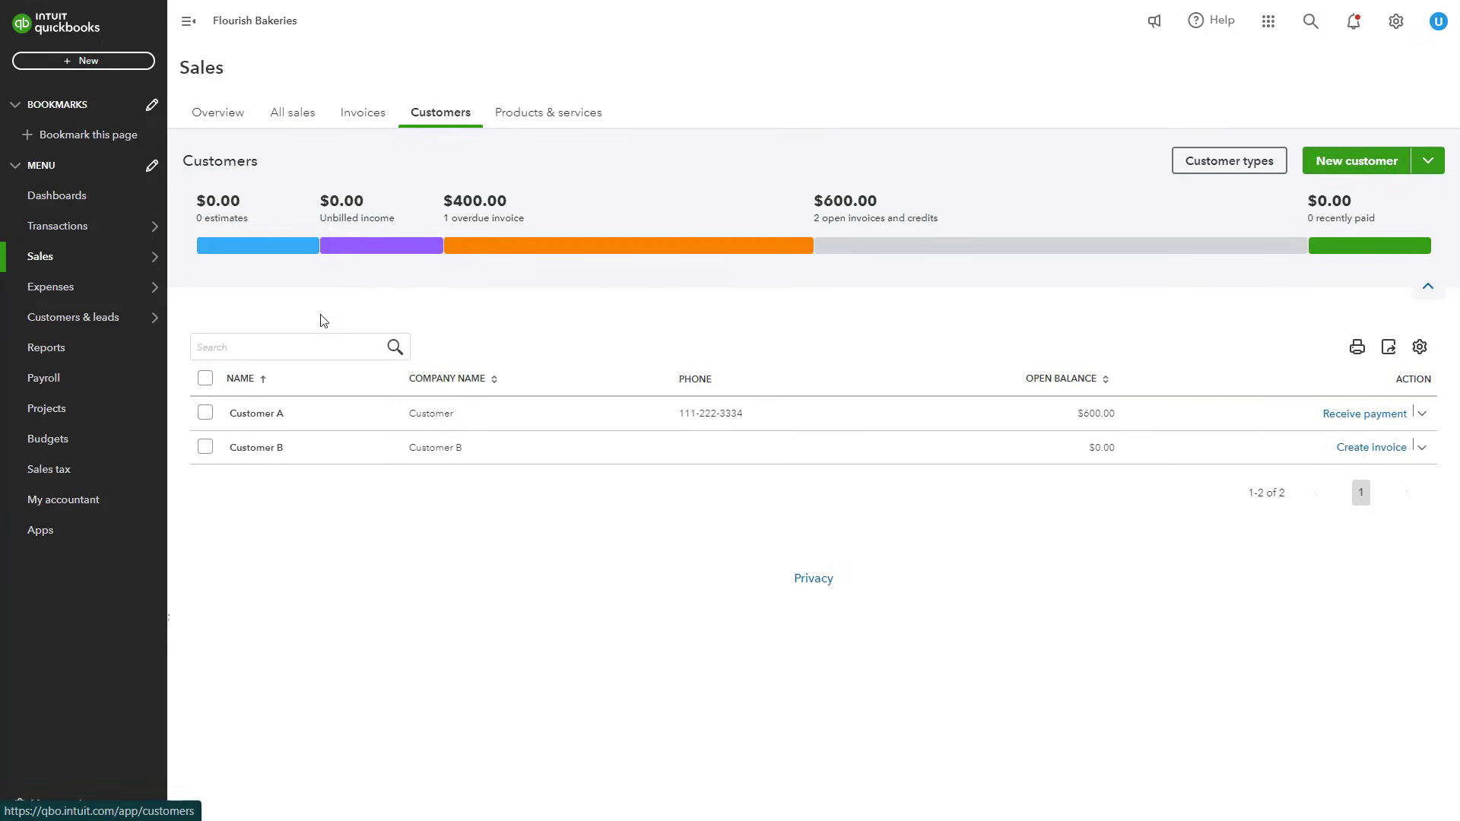
# - Open Customer A's transaction list and filter the invoices by Open status and by Overdue status
pyautogui.click(263, 413)
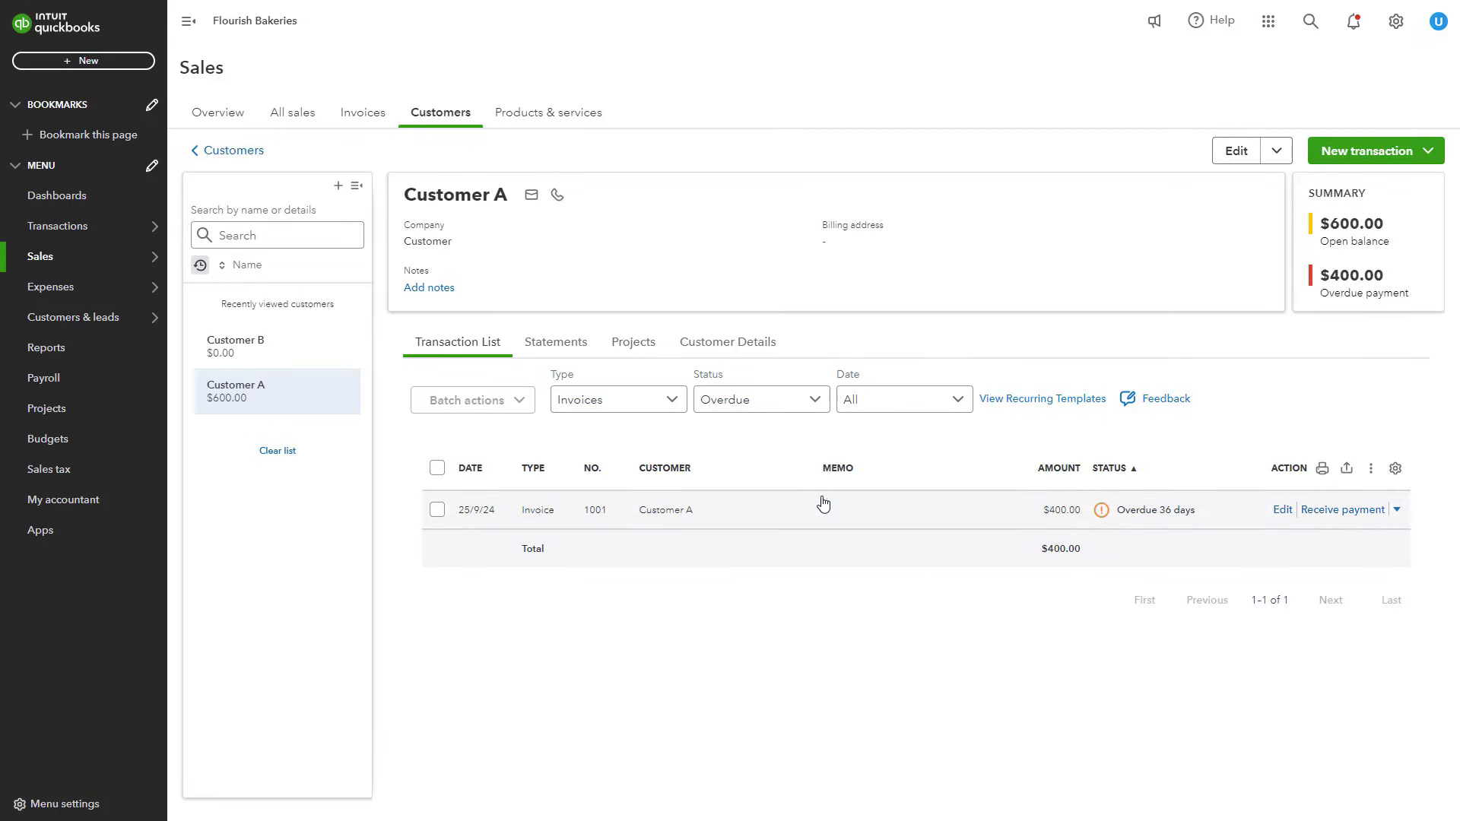
pyautogui.click(661, 403)
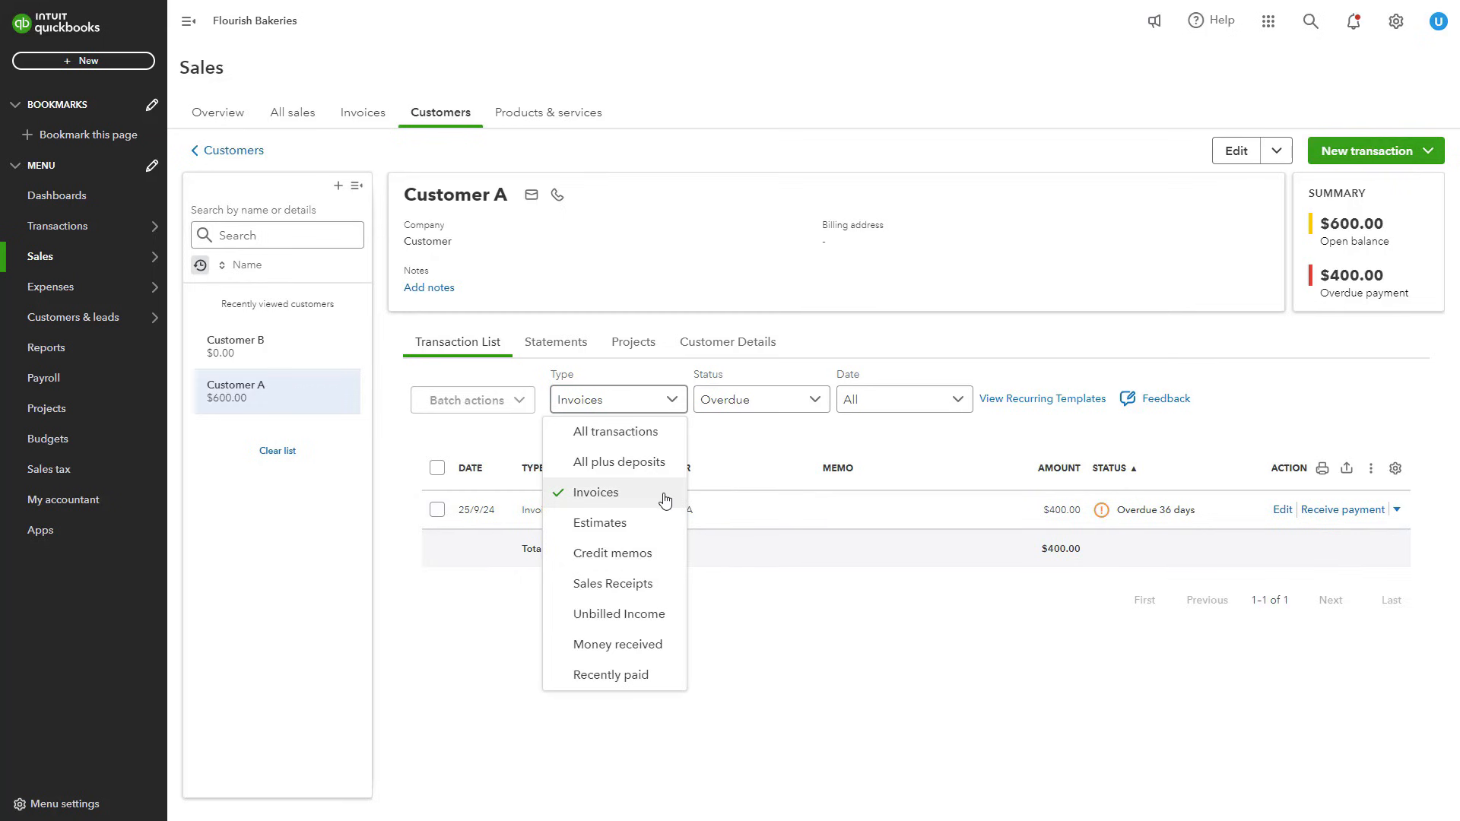
pyautogui.click(810, 410)
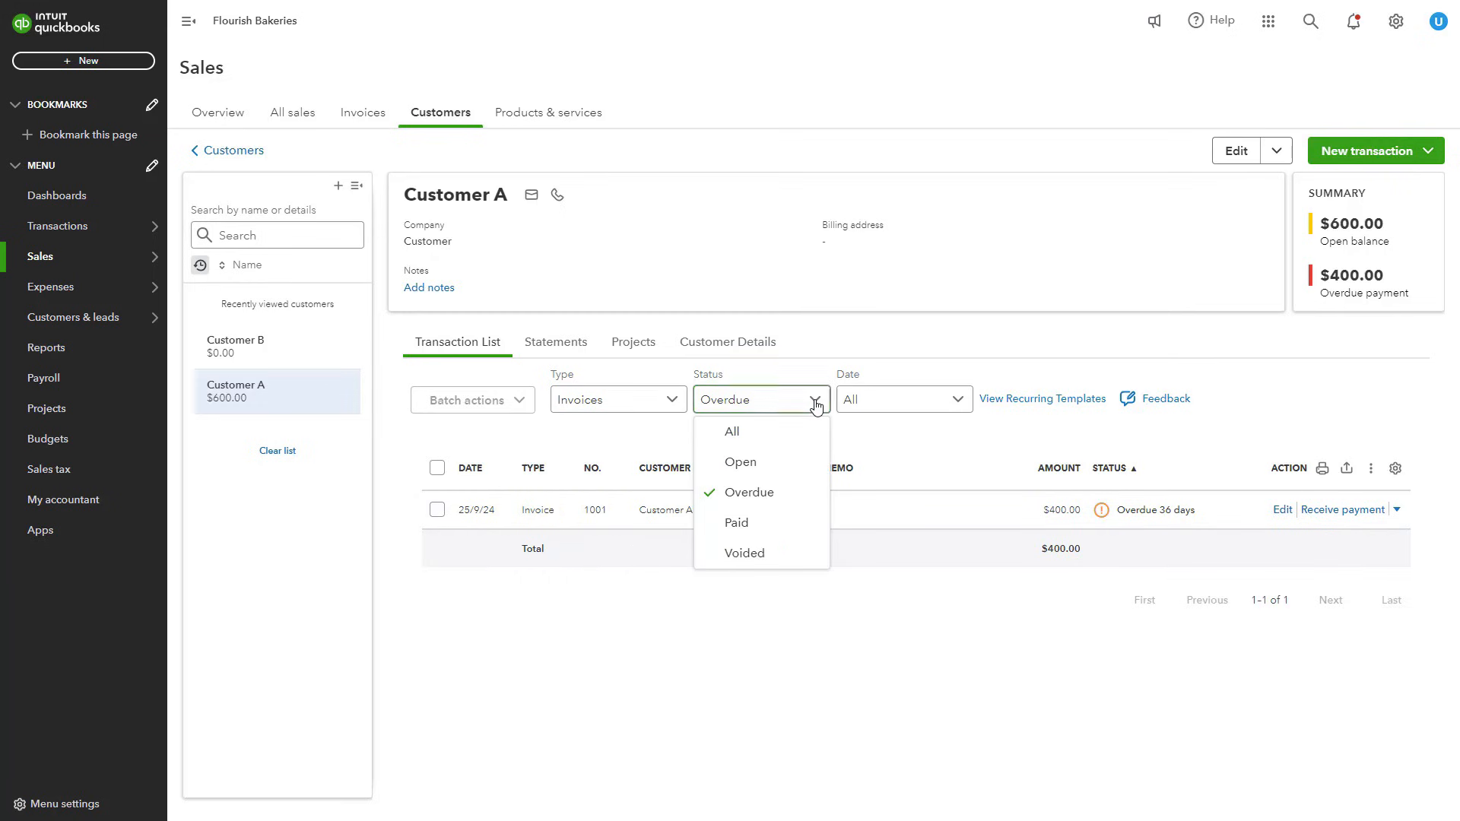
pyautogui.click(776, 463)
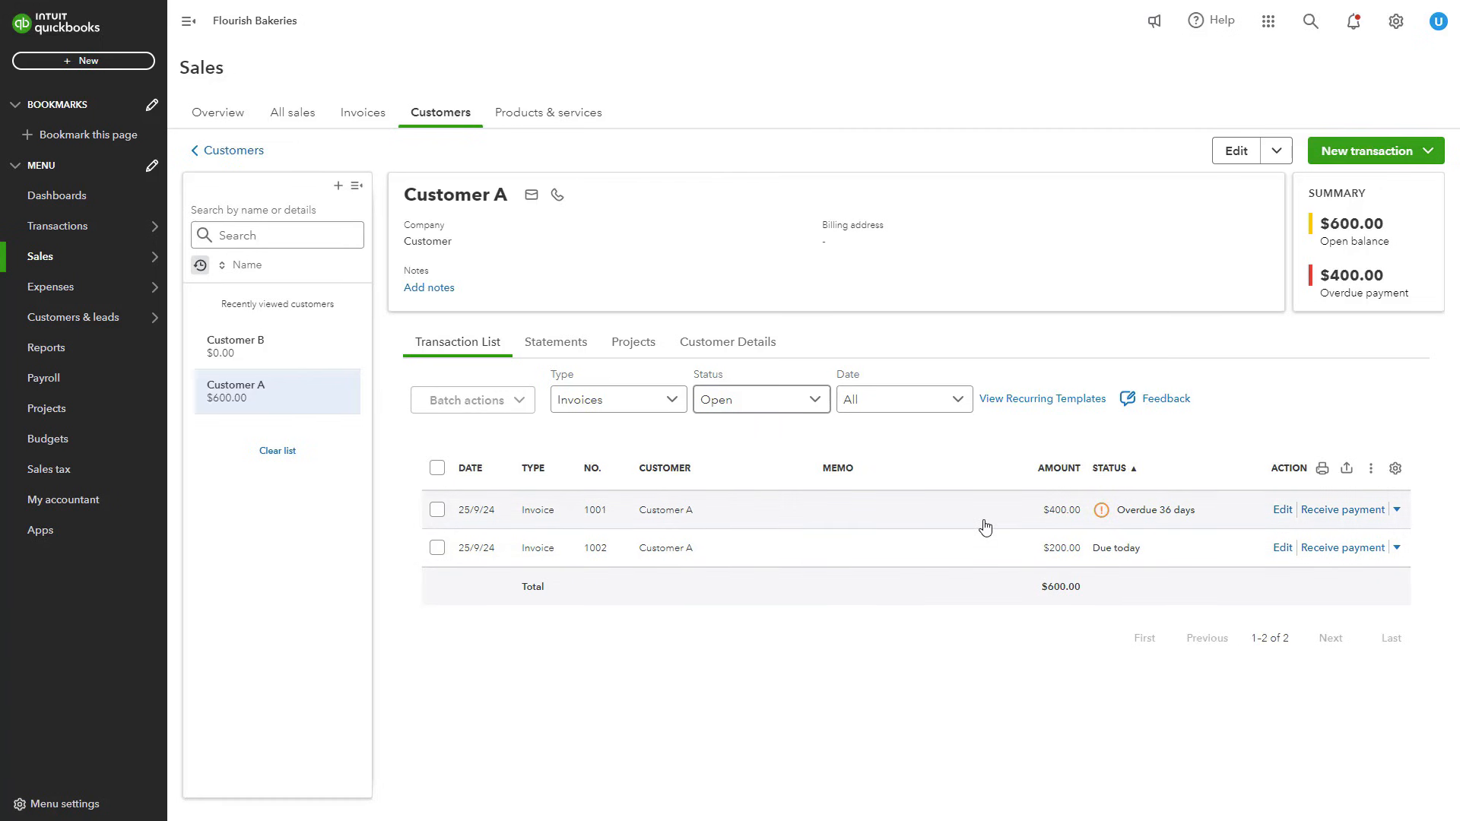
pyautogui.click(821, 400)
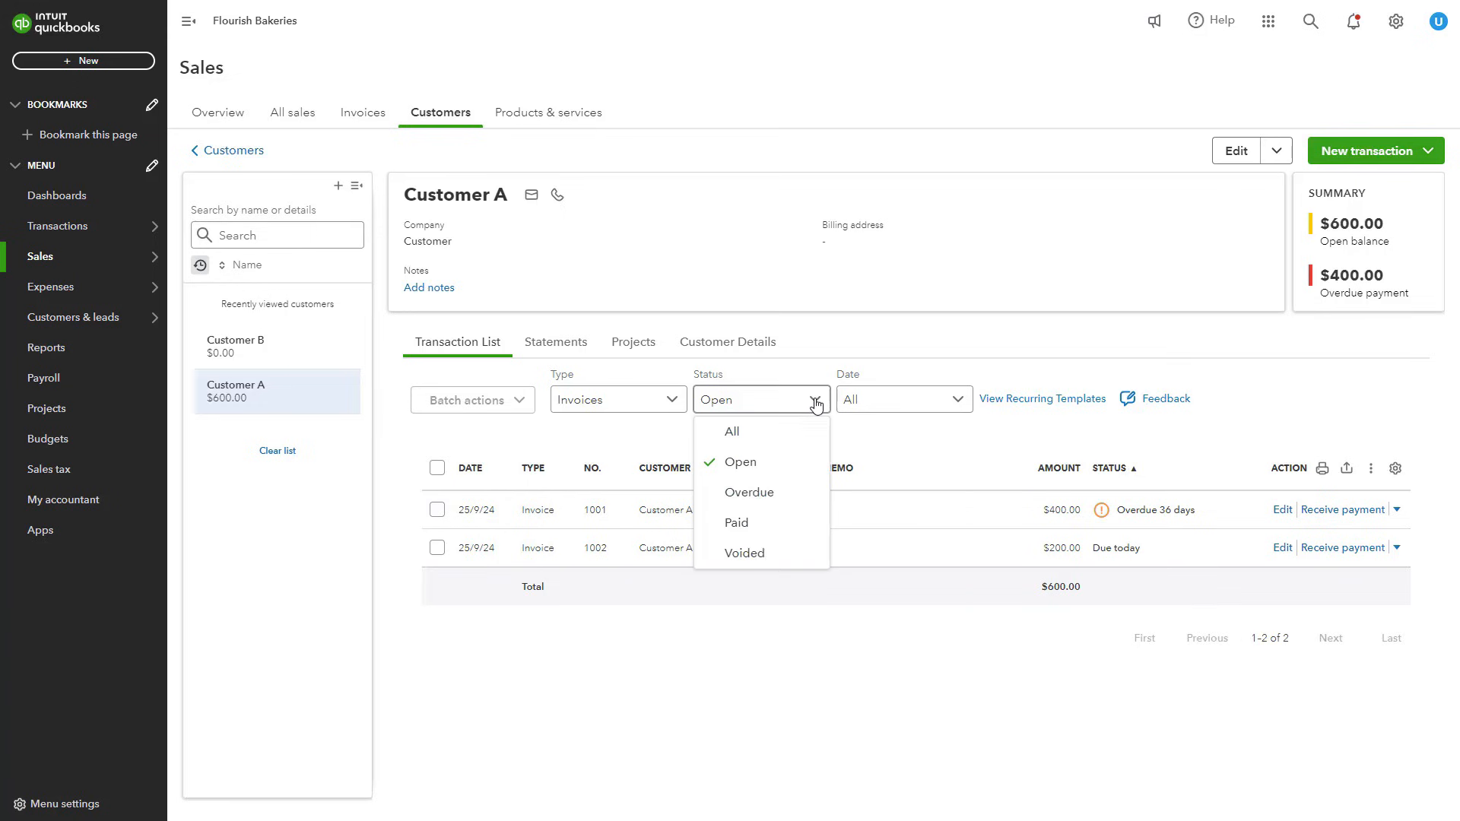
pyautogui.click(782, 491)
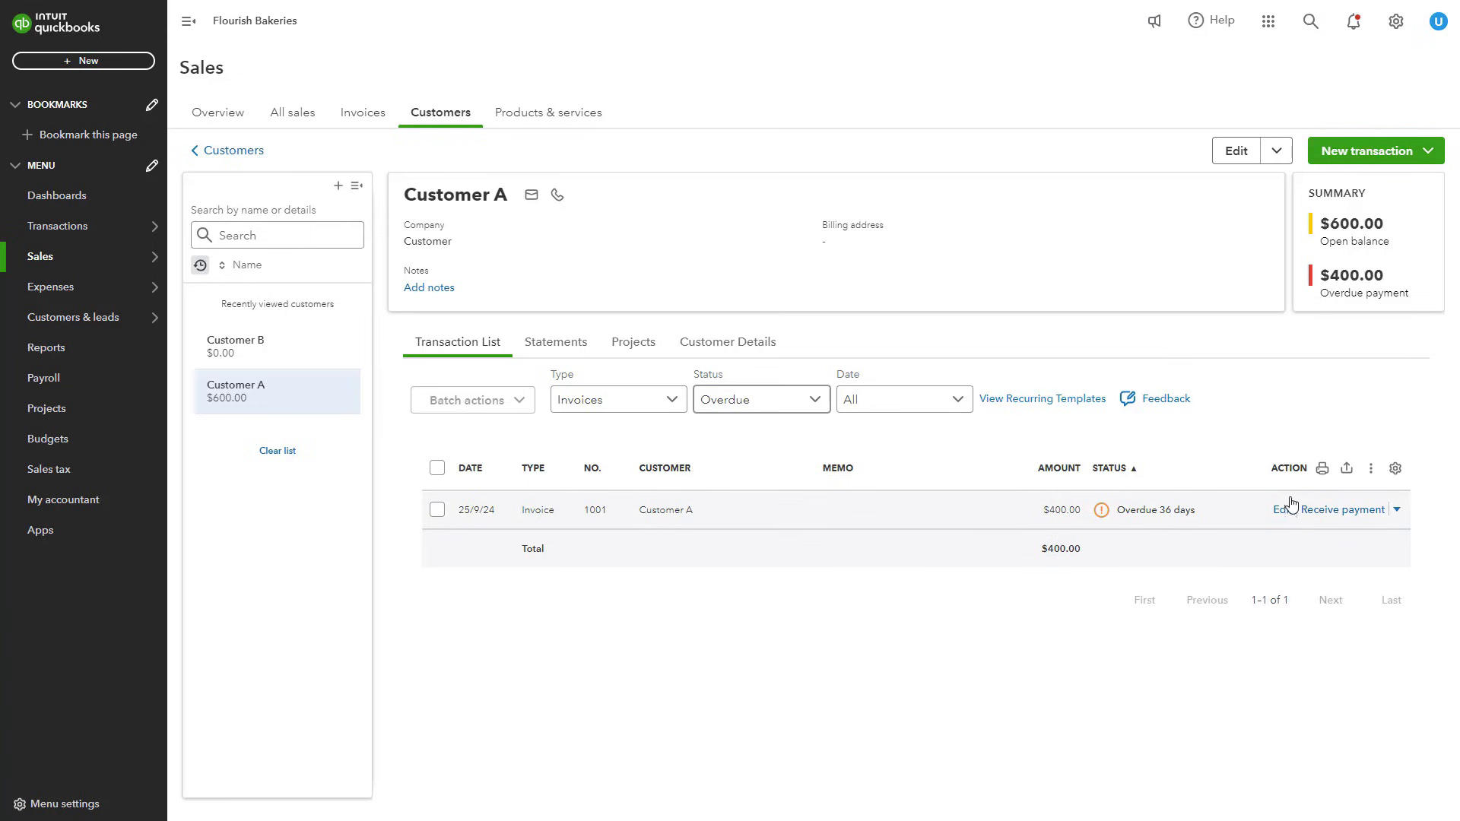
# - Open a payment reminder for Customer A's overdue invoice 1001 and close it without sending
pyautogui.click(1397, 515)
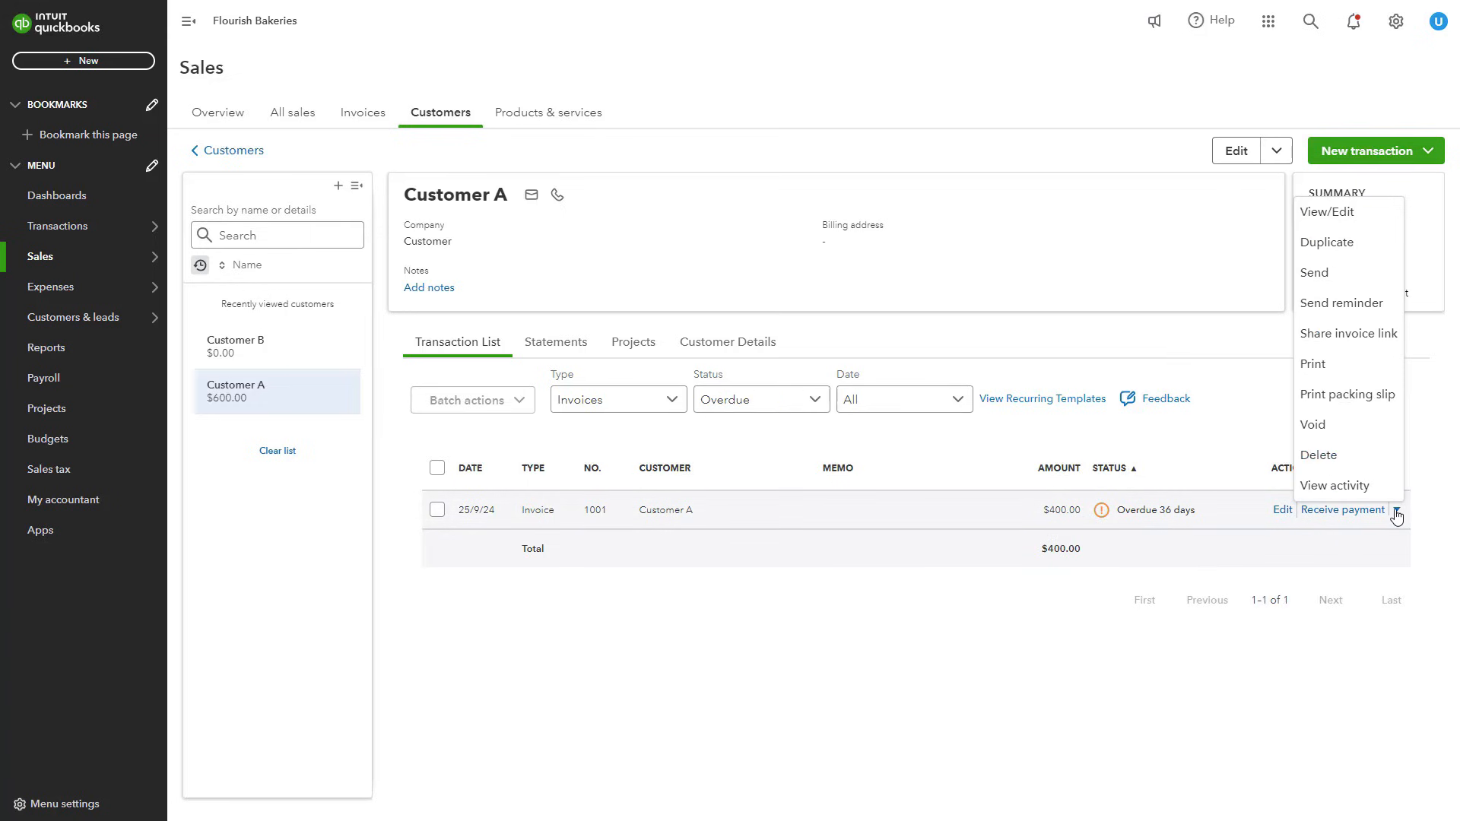
pyautogui.click(1362, 302)
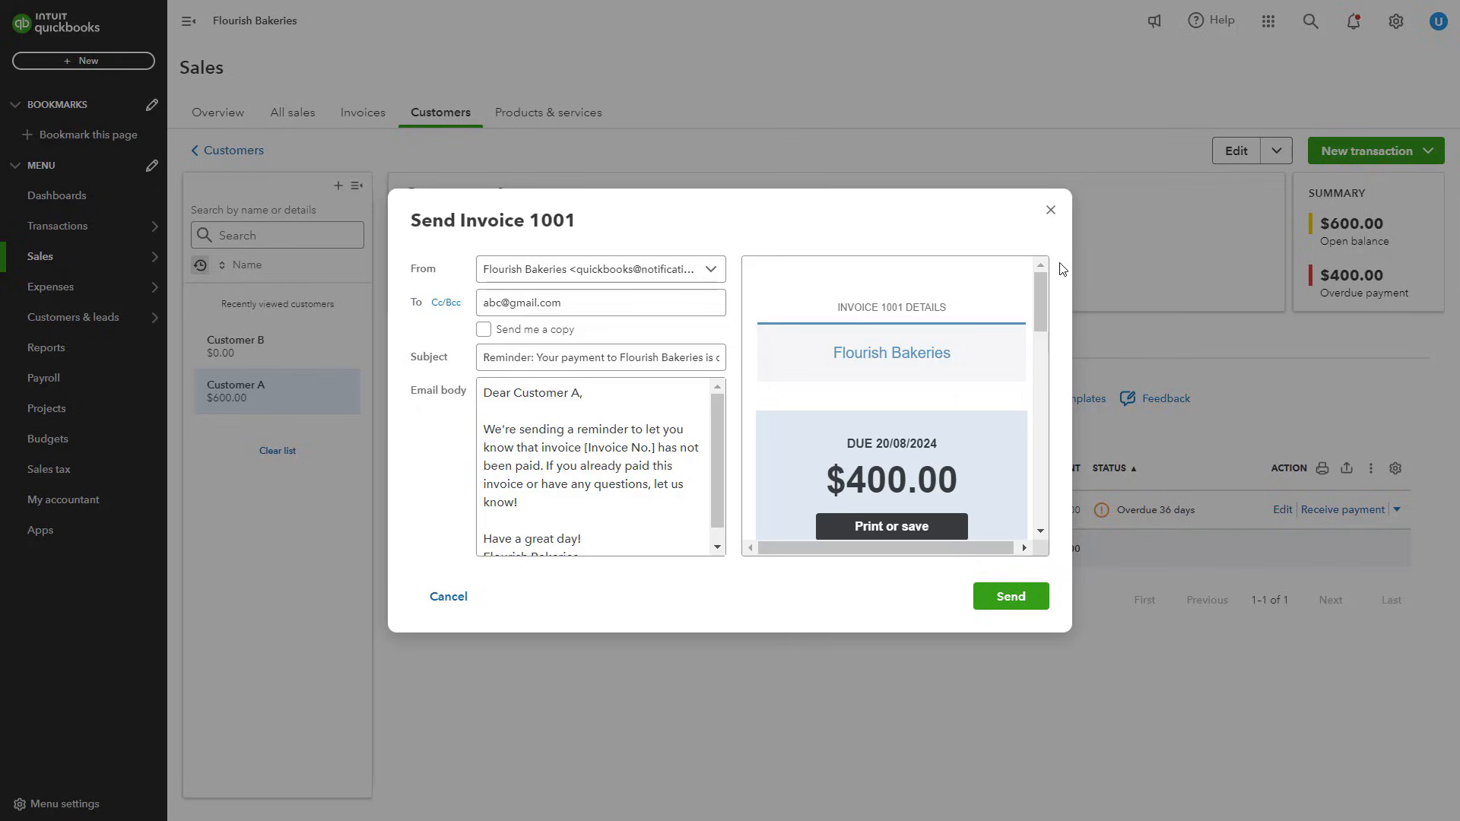
pyautogui.click(1050, 211)
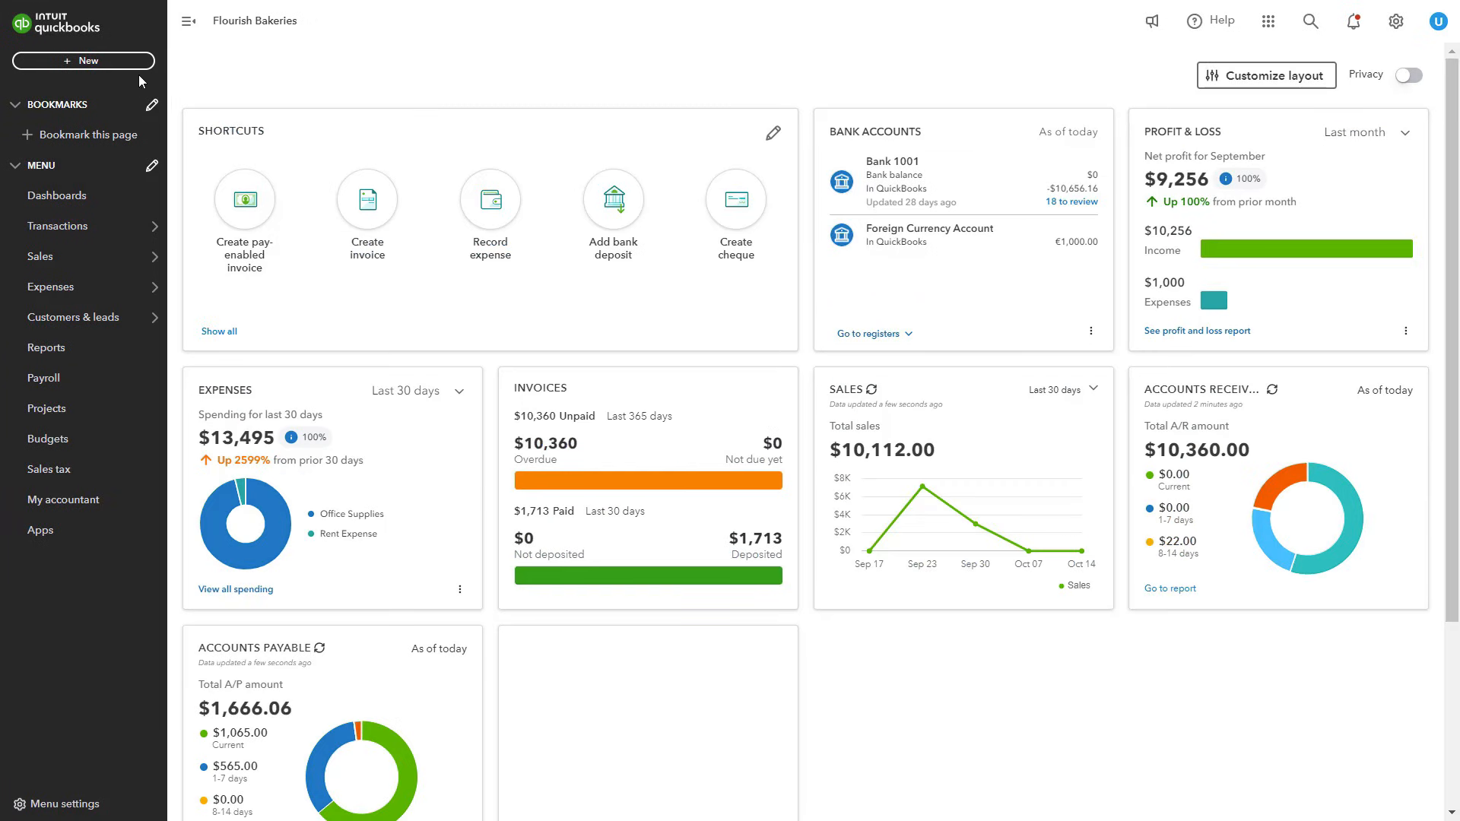
# - Start a new Receive payment entry for a customer, and open the Reports page
pyautogui.click(117, 64)
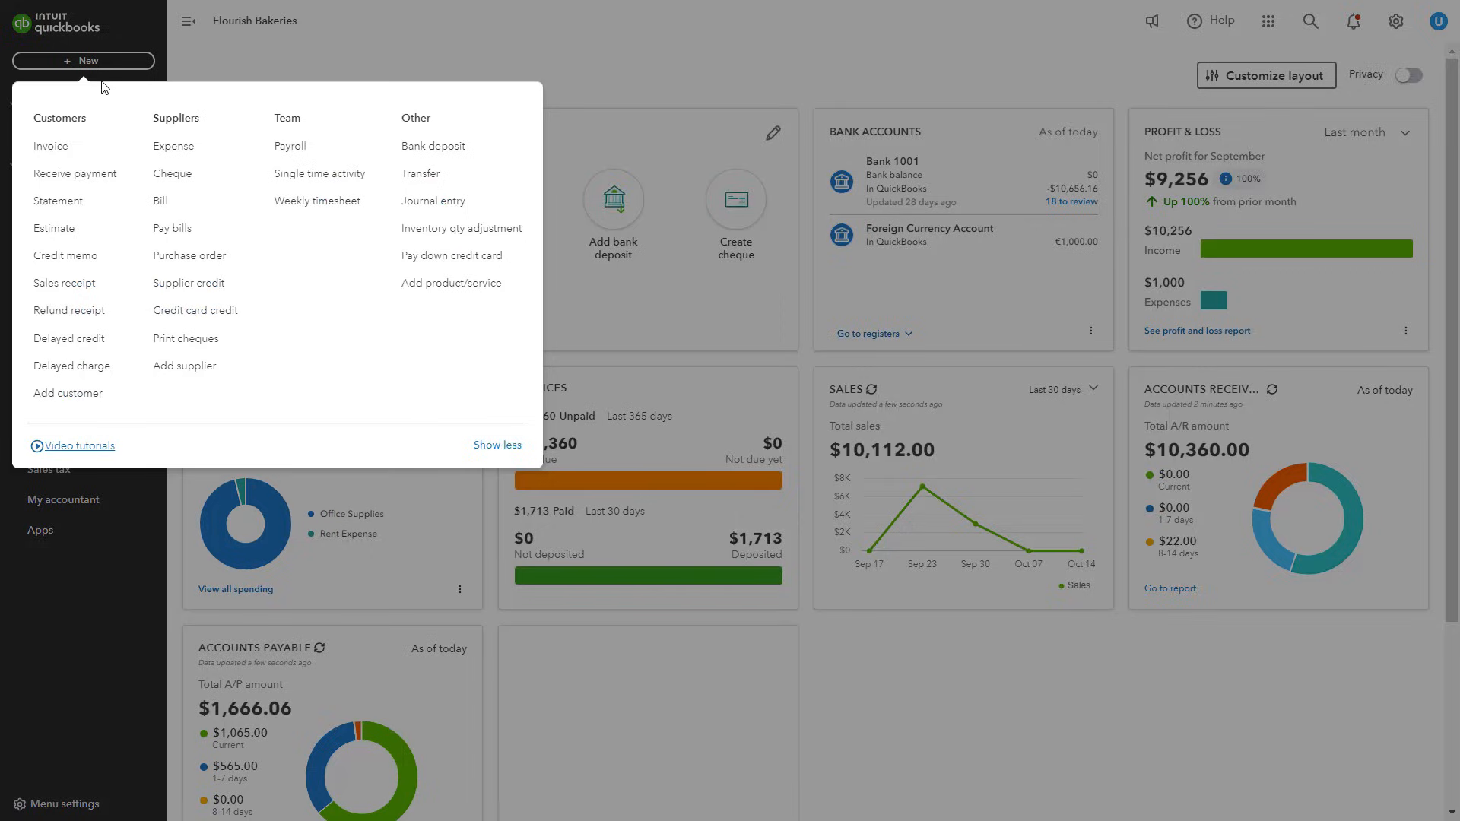
pyautogui.click(65, 176)
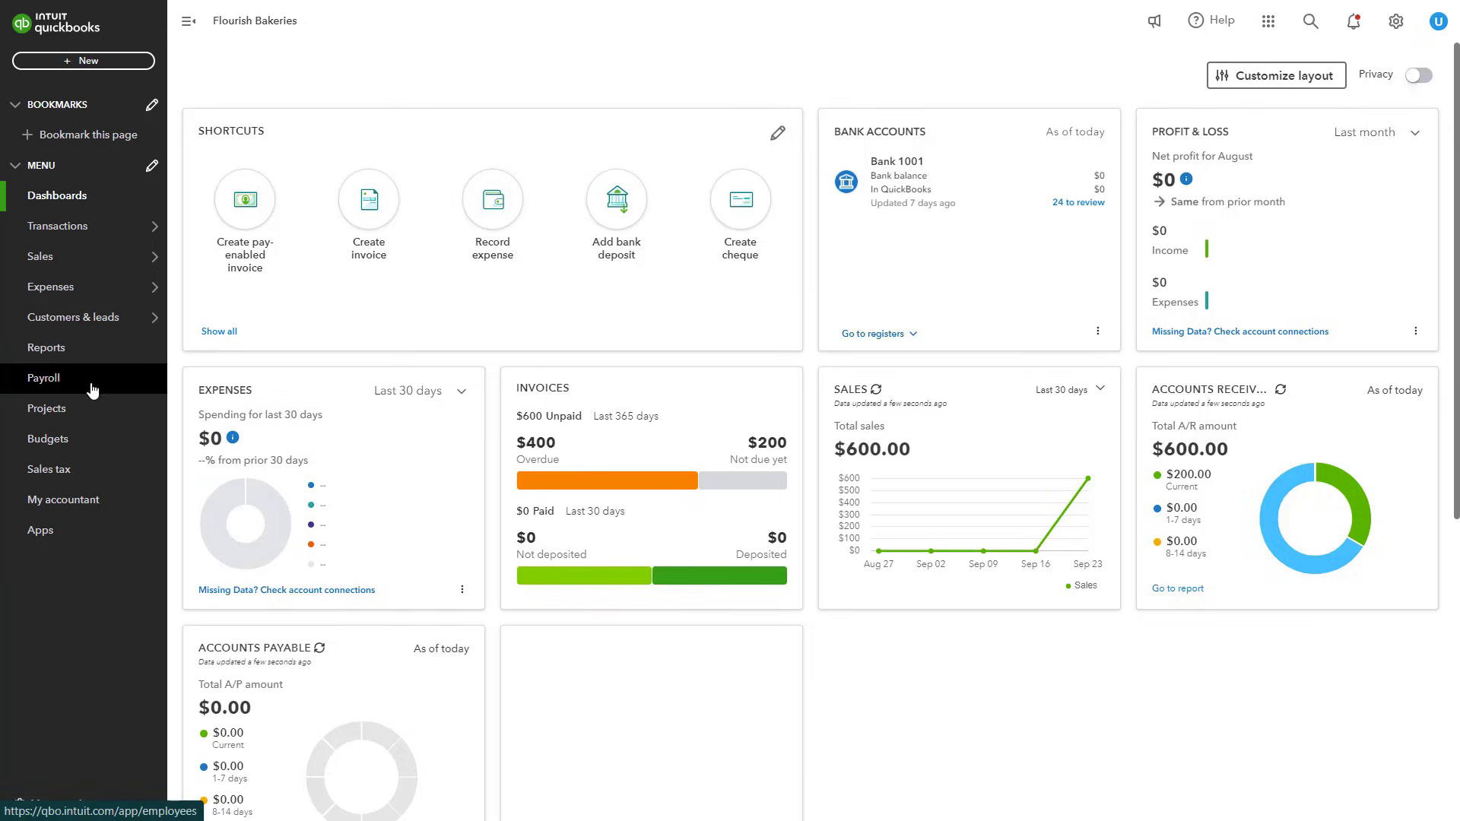
pyautogui.click(63, 356)
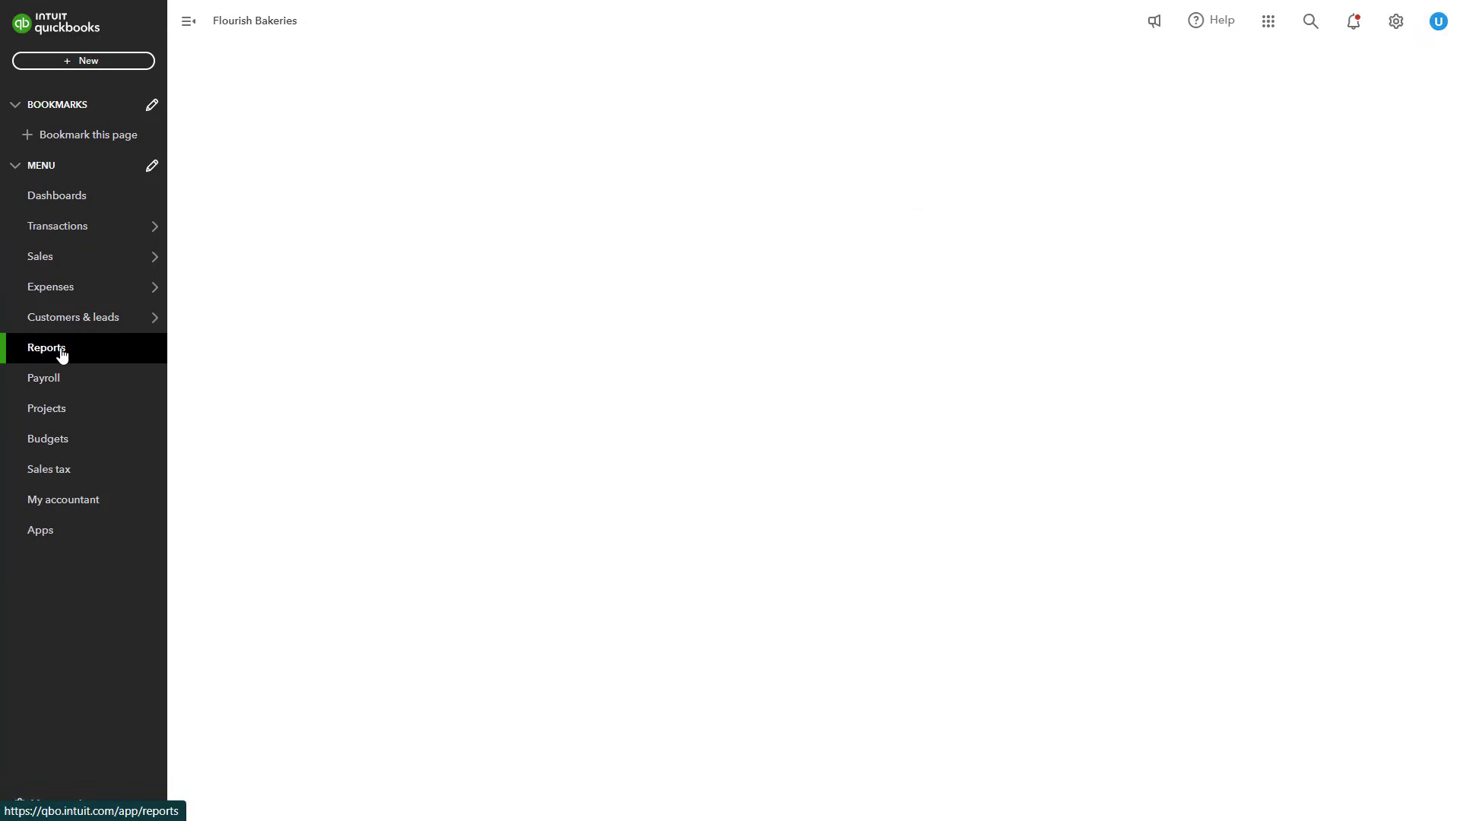
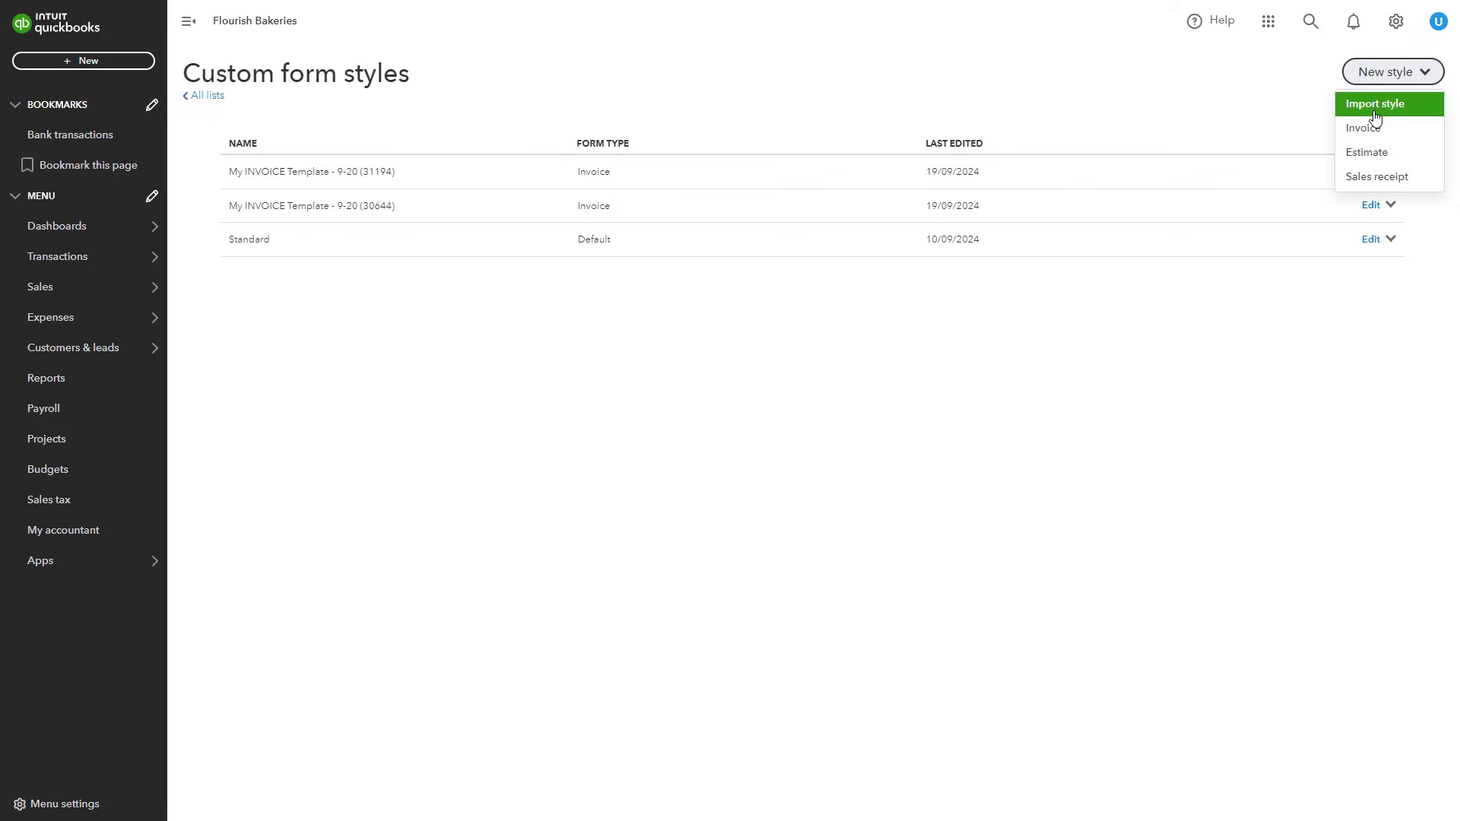
# - Create a new invoice form style and open the footer and line-item table sections of its content
pyautogui.click(1379, 129)
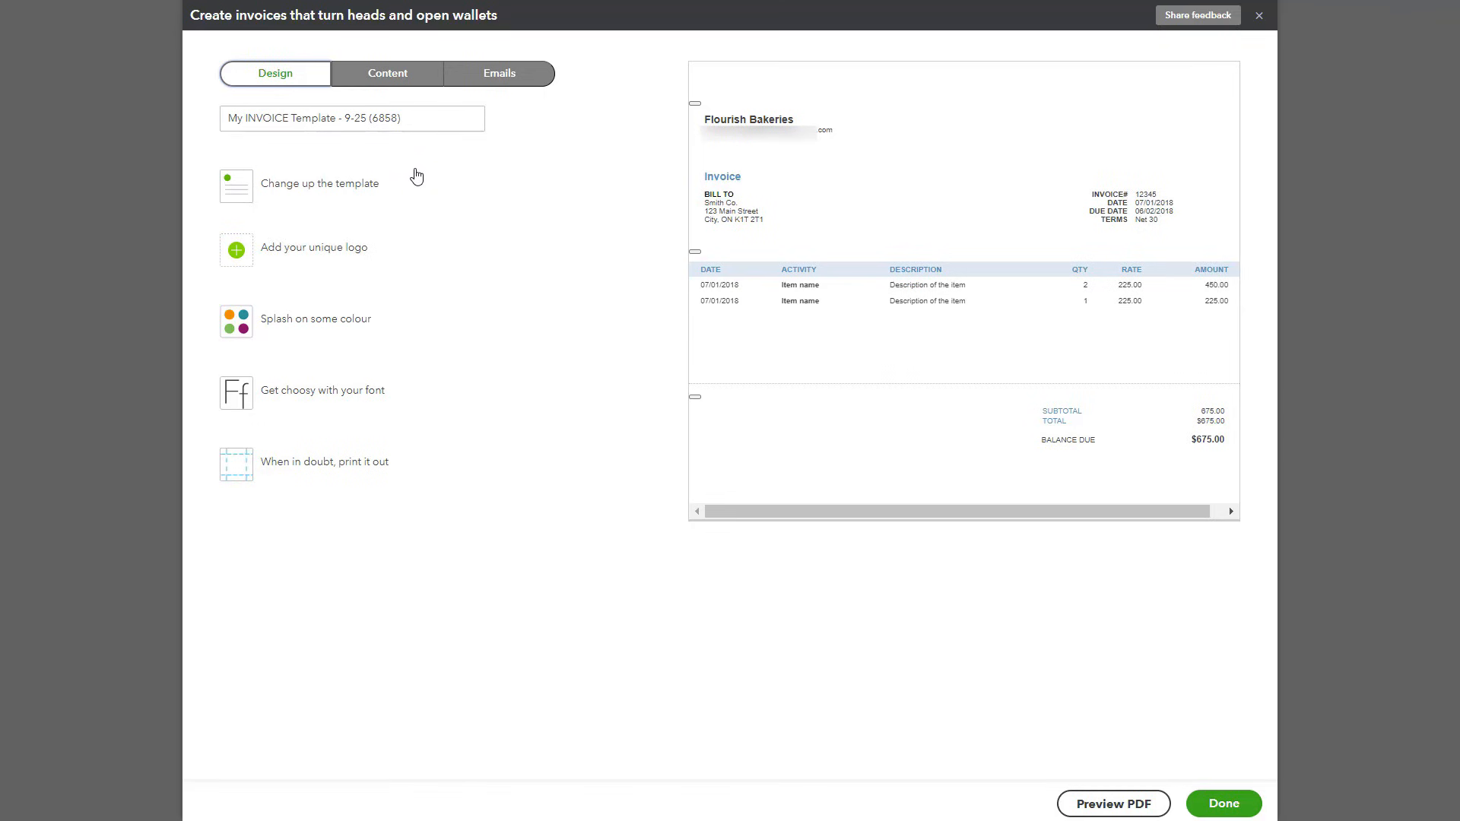
pyautogui.click(387, 73)
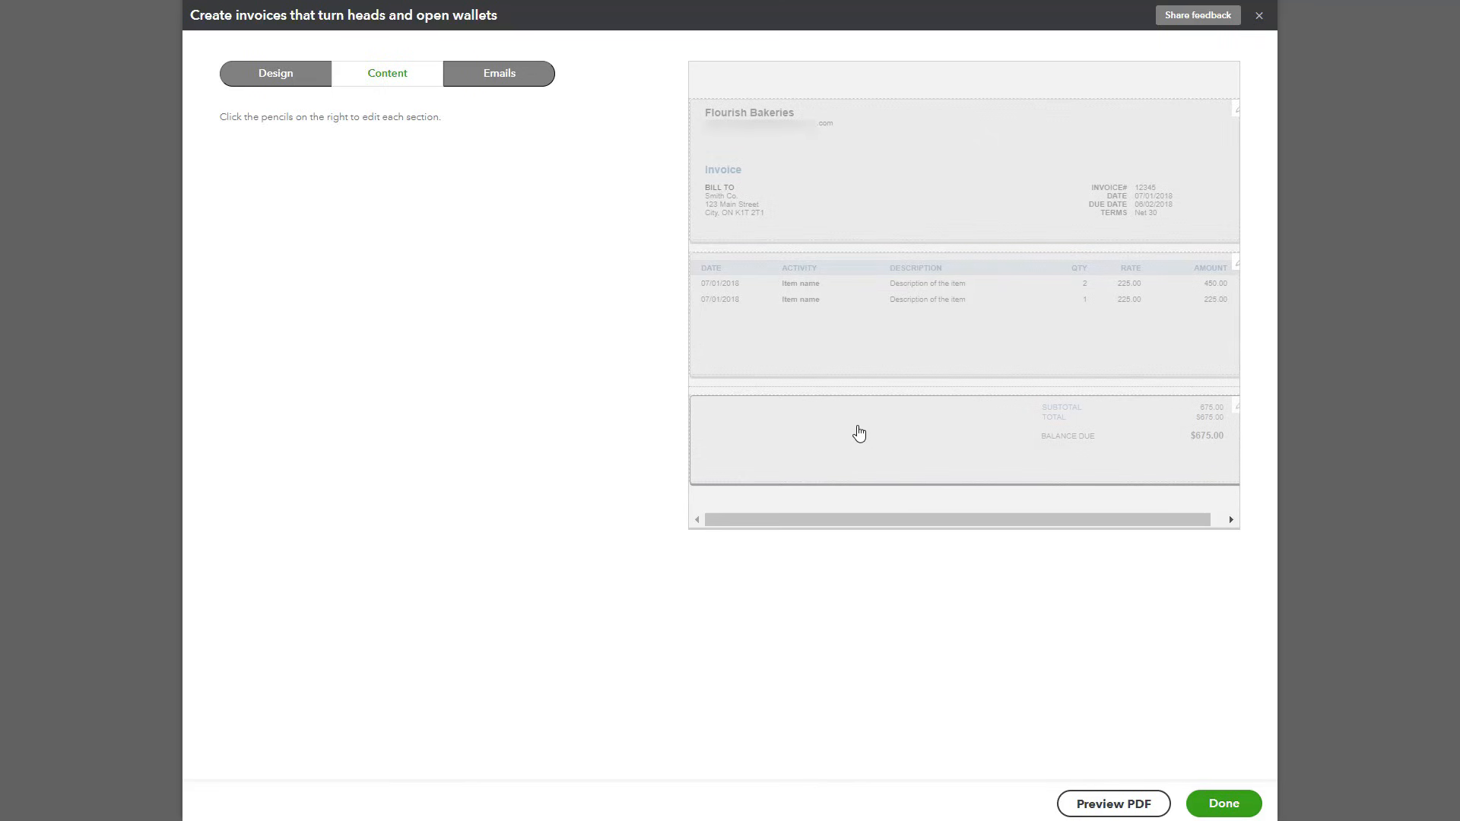
pyautogui.click(860, 433)
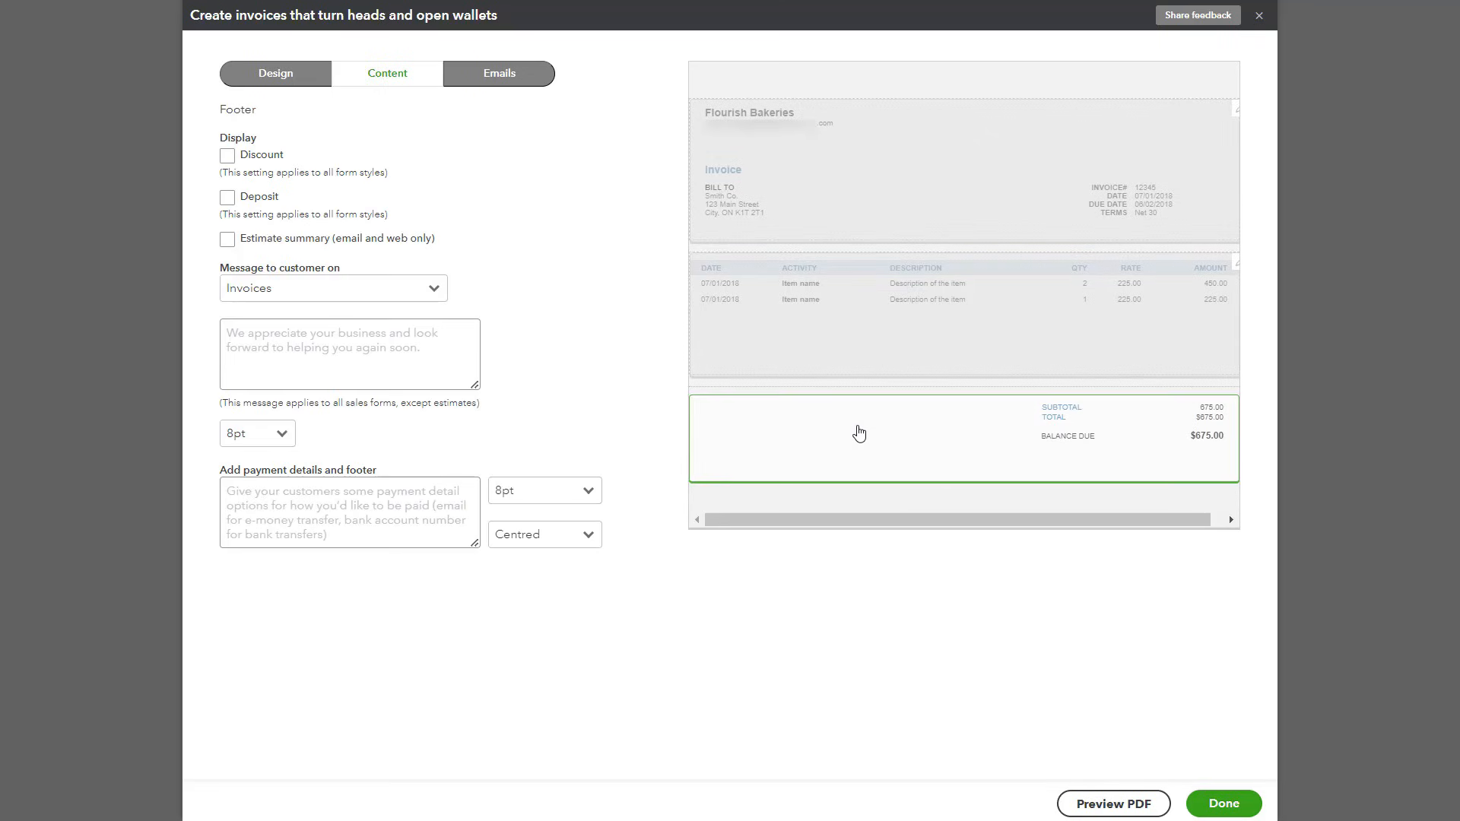
pyautogui.click(829, 321)
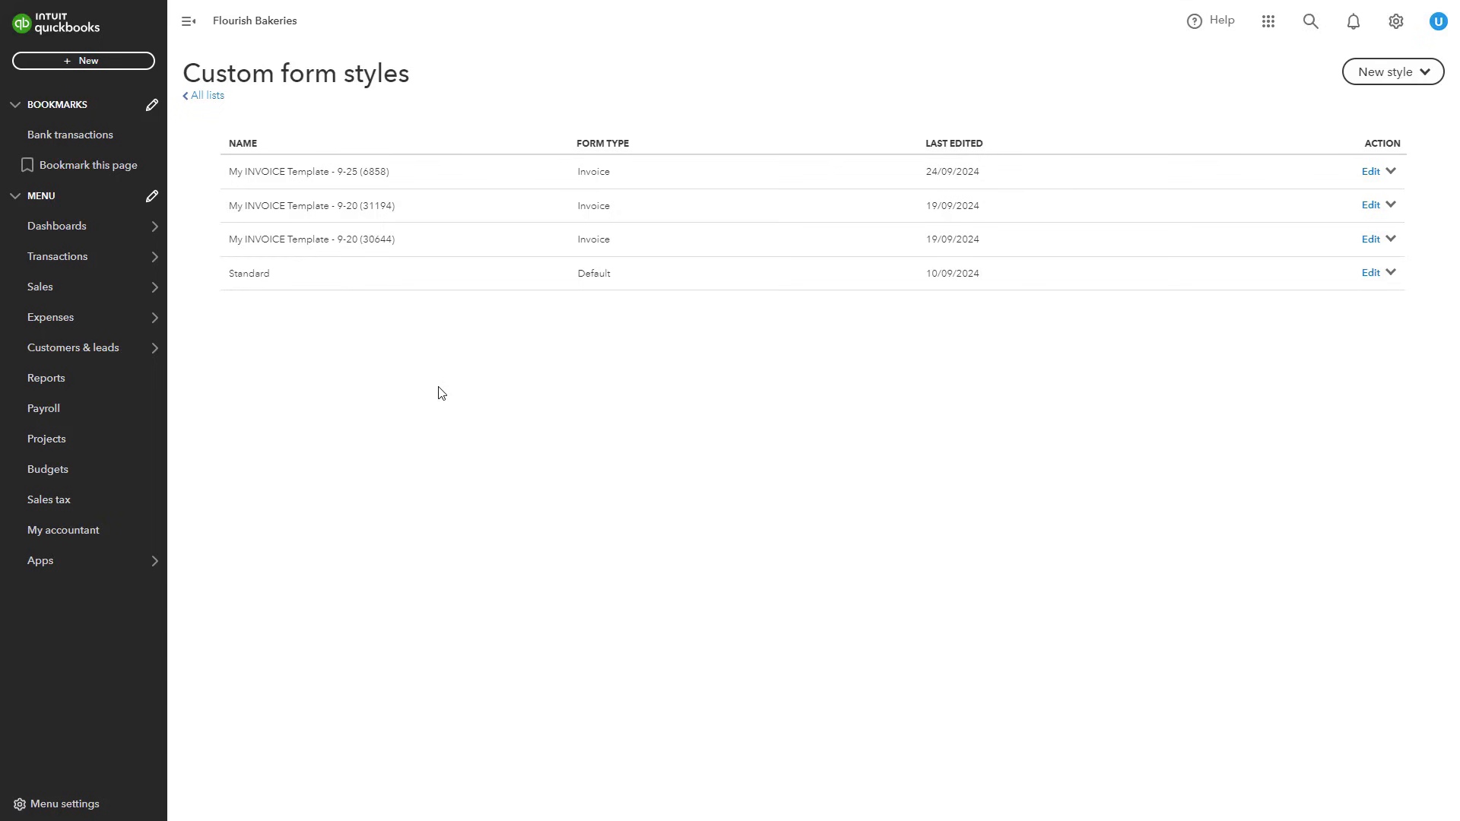
# - Start a new invoice and add Customer A as its customer
pyautogui.click(97, 67)
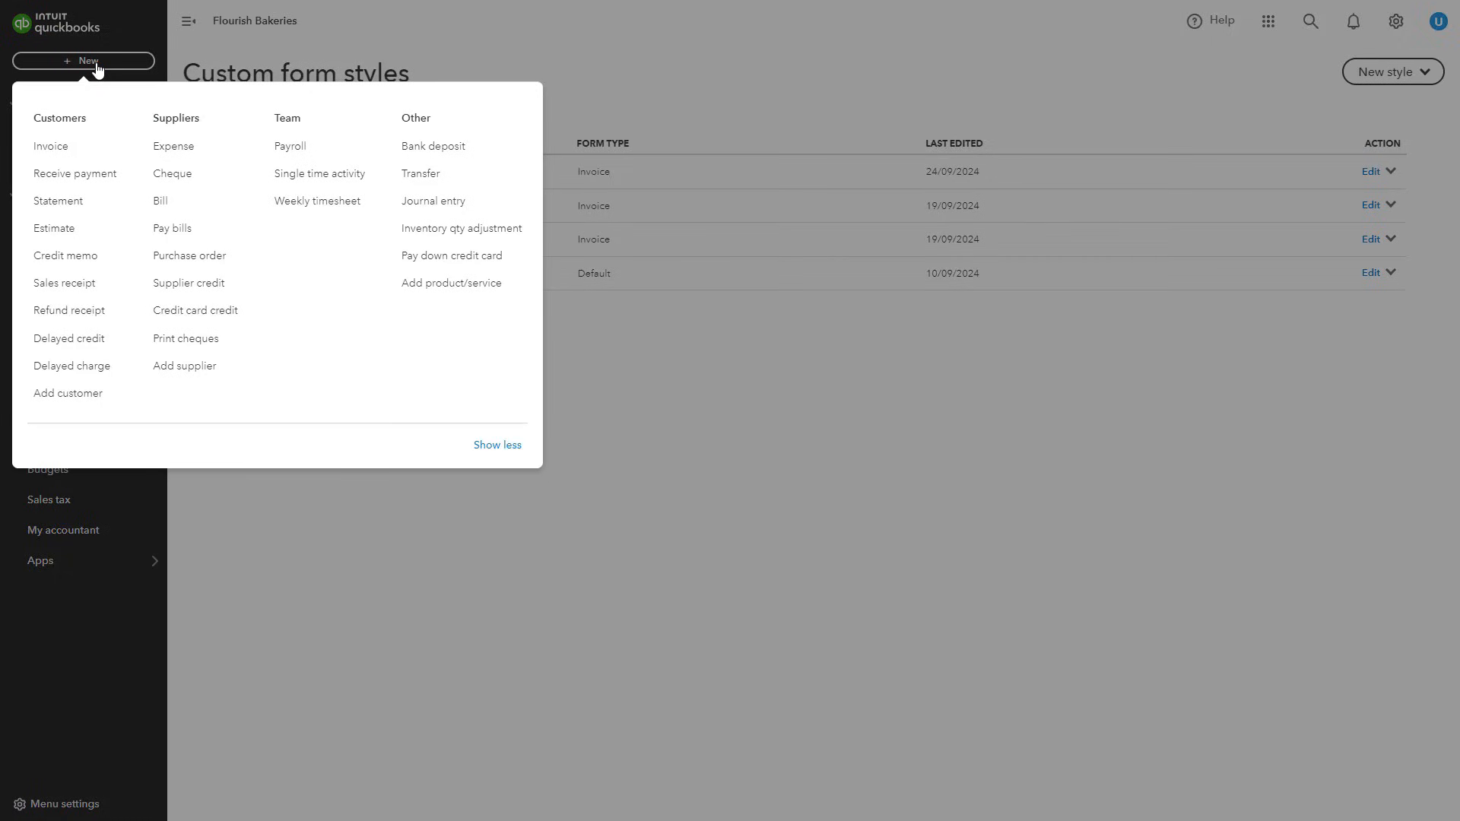
pyautogui.click(56, 148)
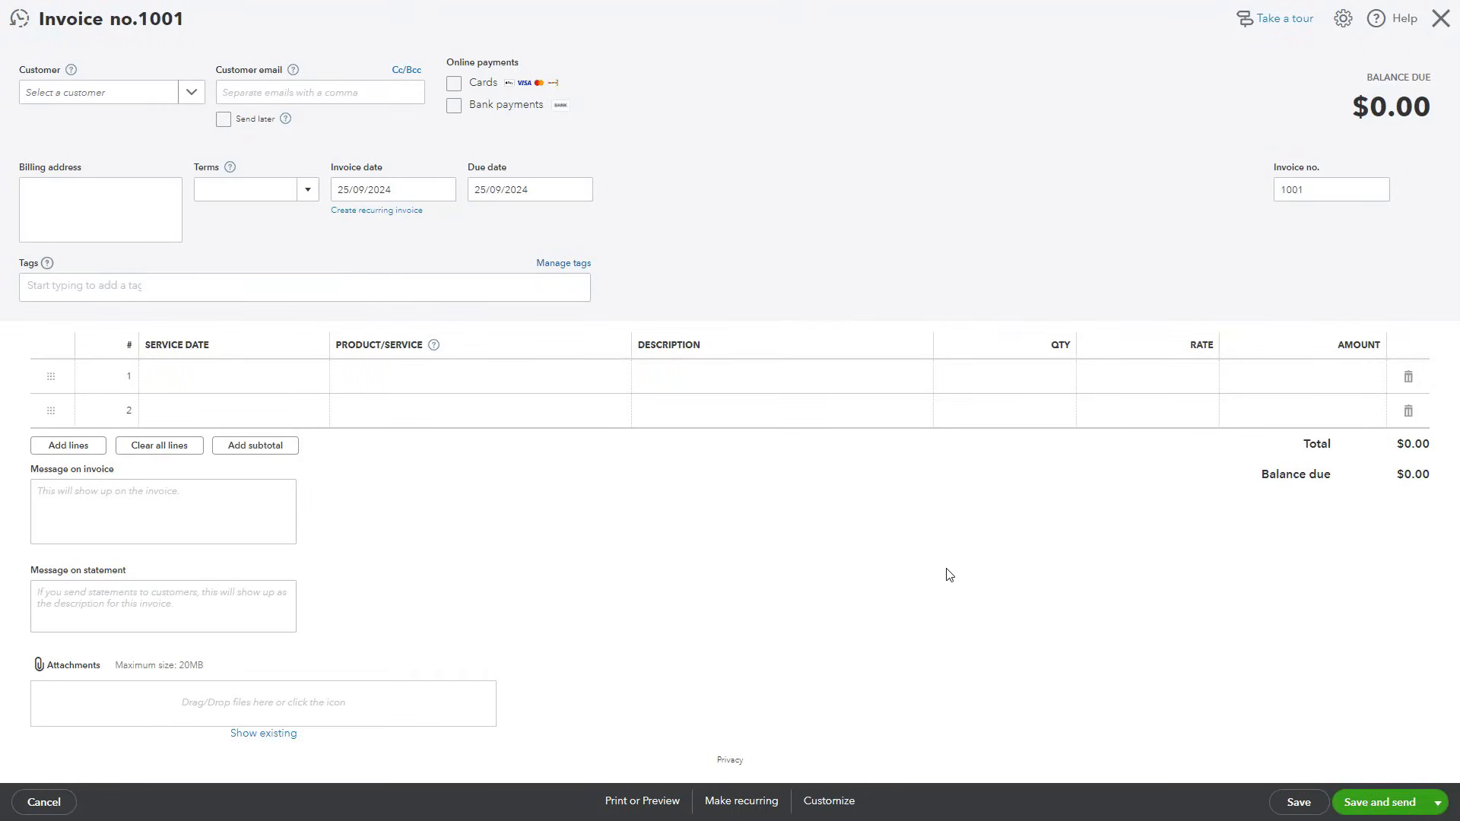
pyautogui.click(194, 98)
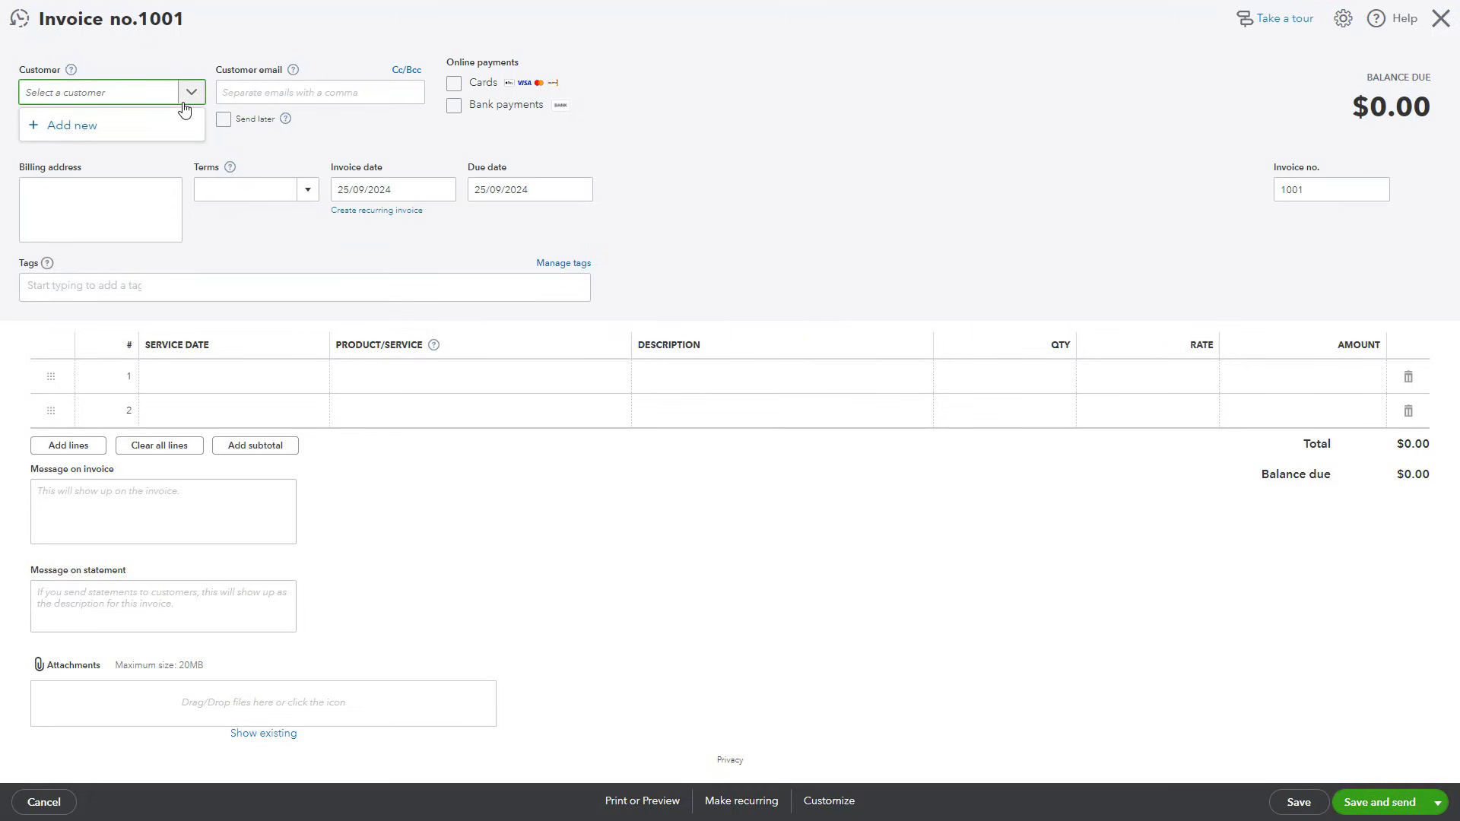
pyautogui.click(75, 134)
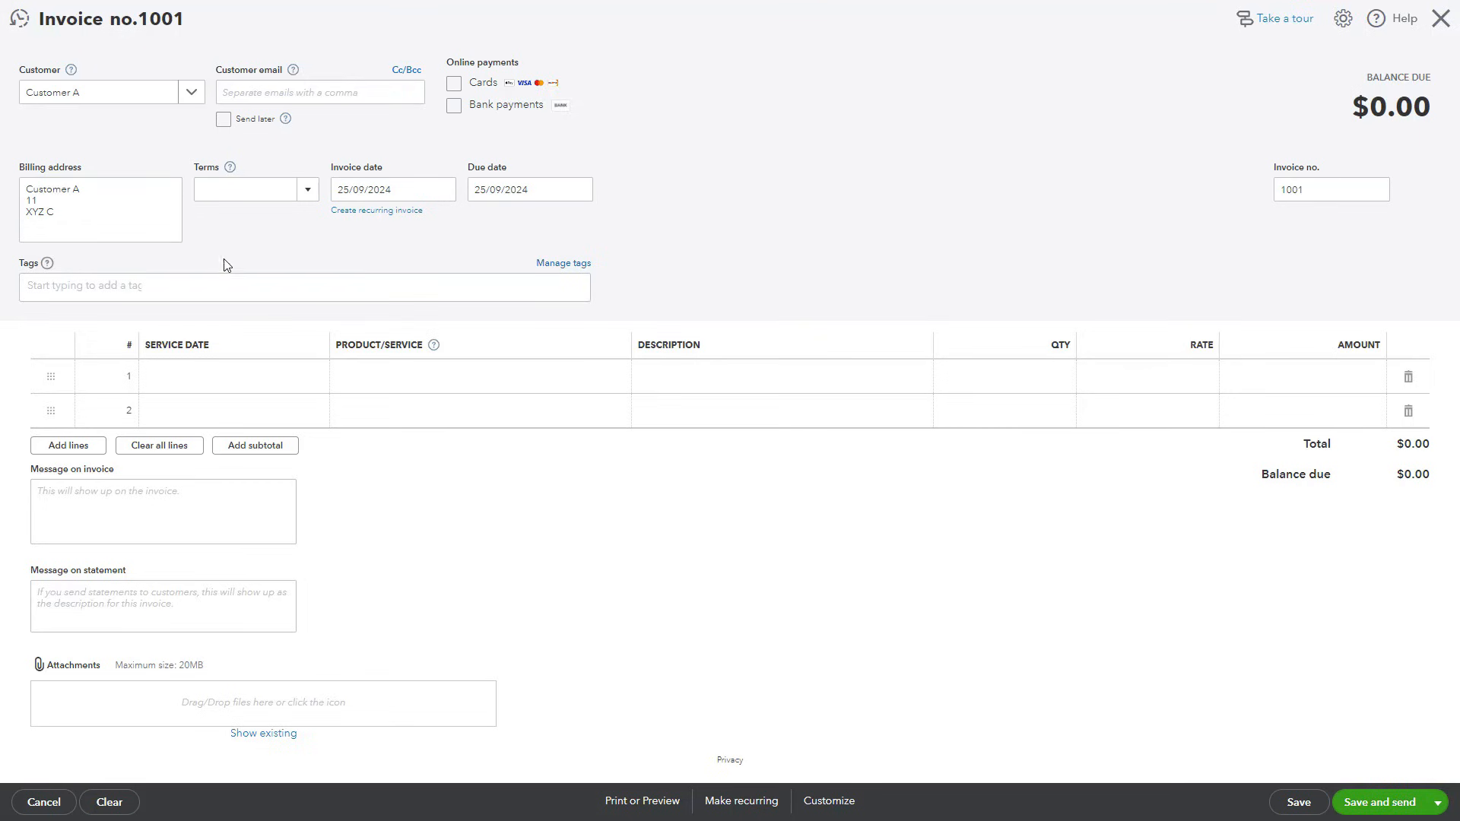
# - Fill the invoice's first line with the Hours service at a rate of 200
pyautogui.click(480, 375)
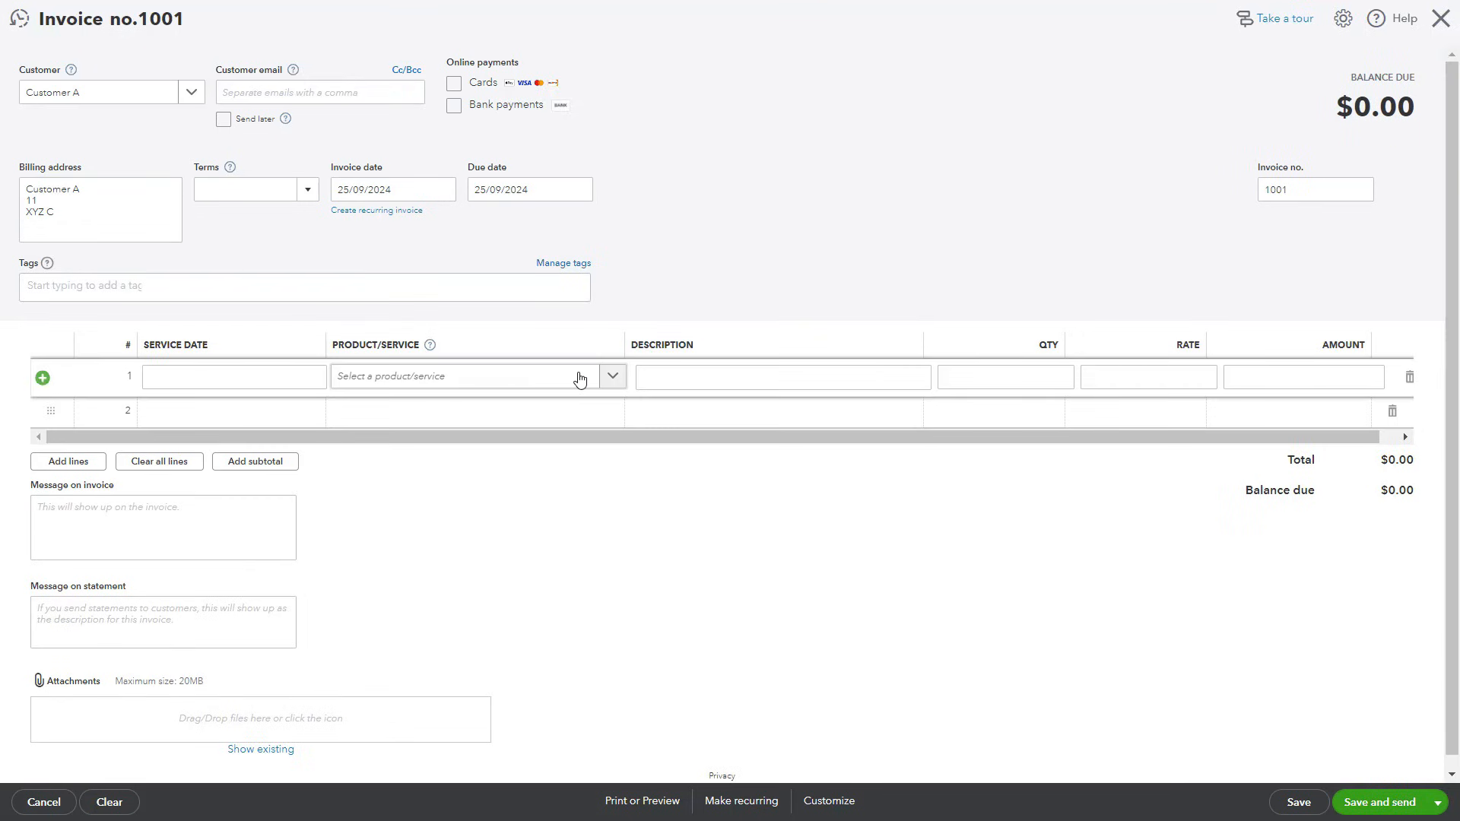
pyautogui.click(605, 377)
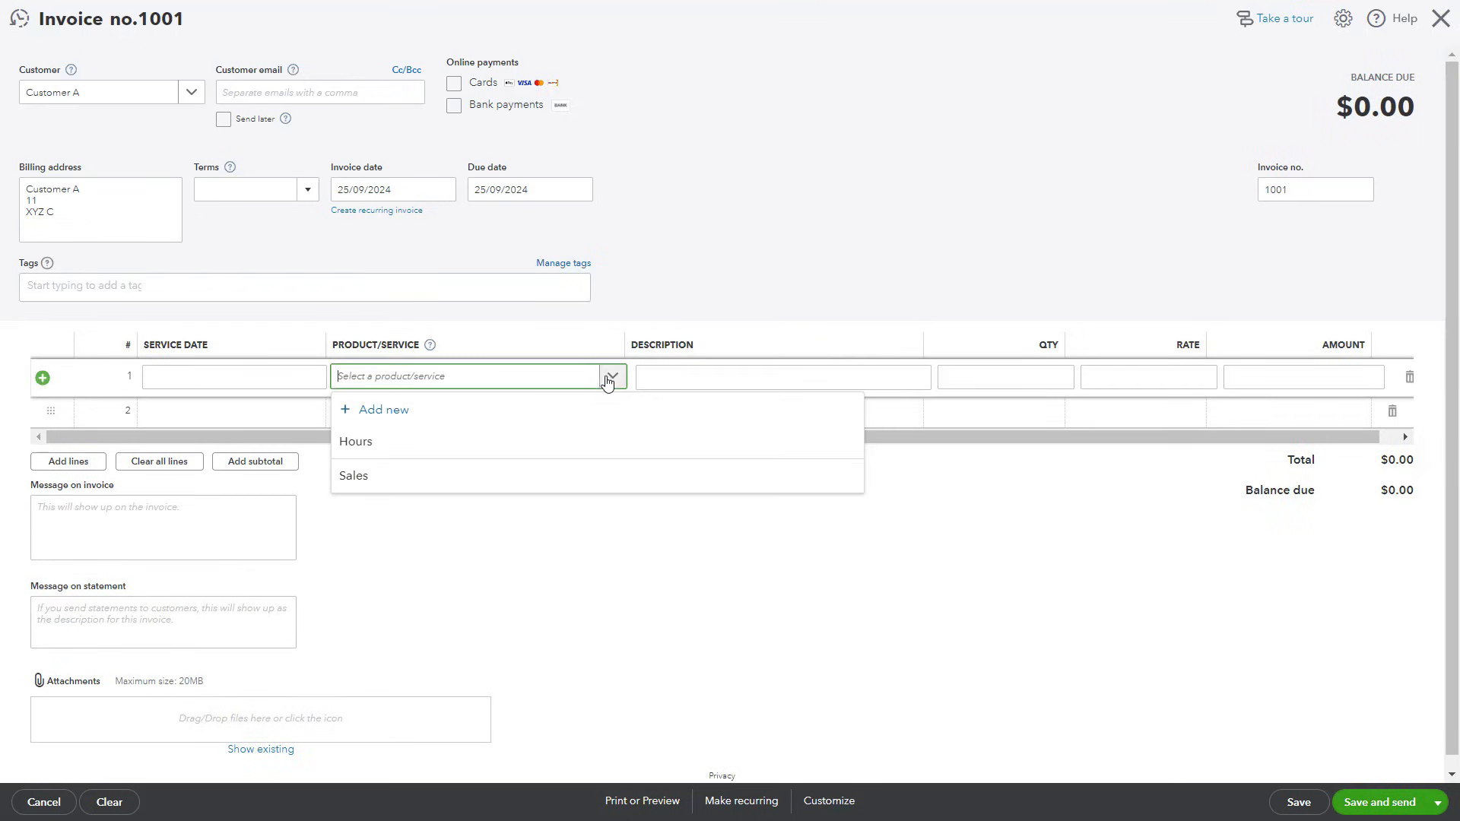
pyautogui.click(496, 445)
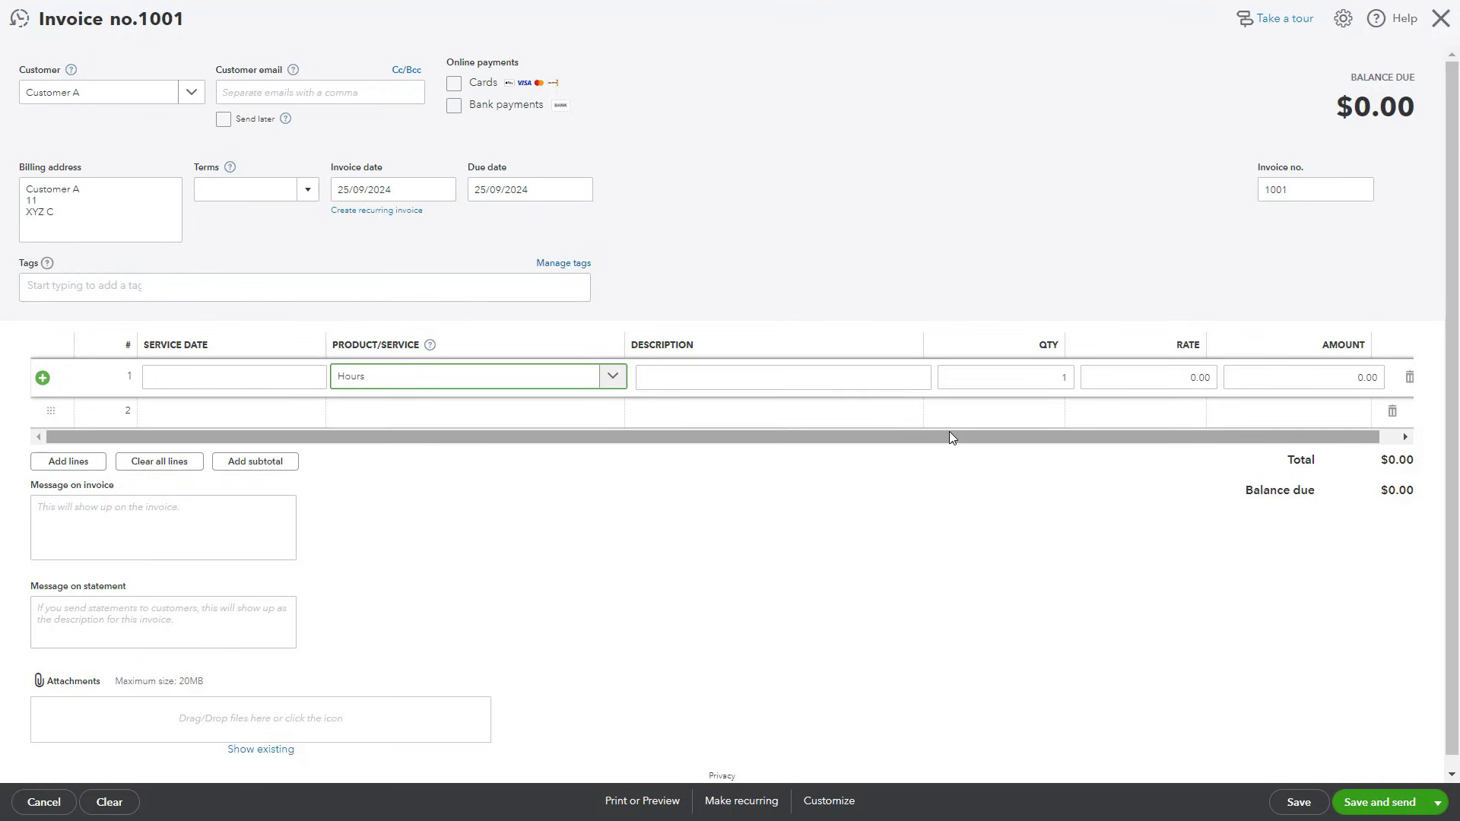
pyautogui.click(1173, 374)
pyautogui.write('2')
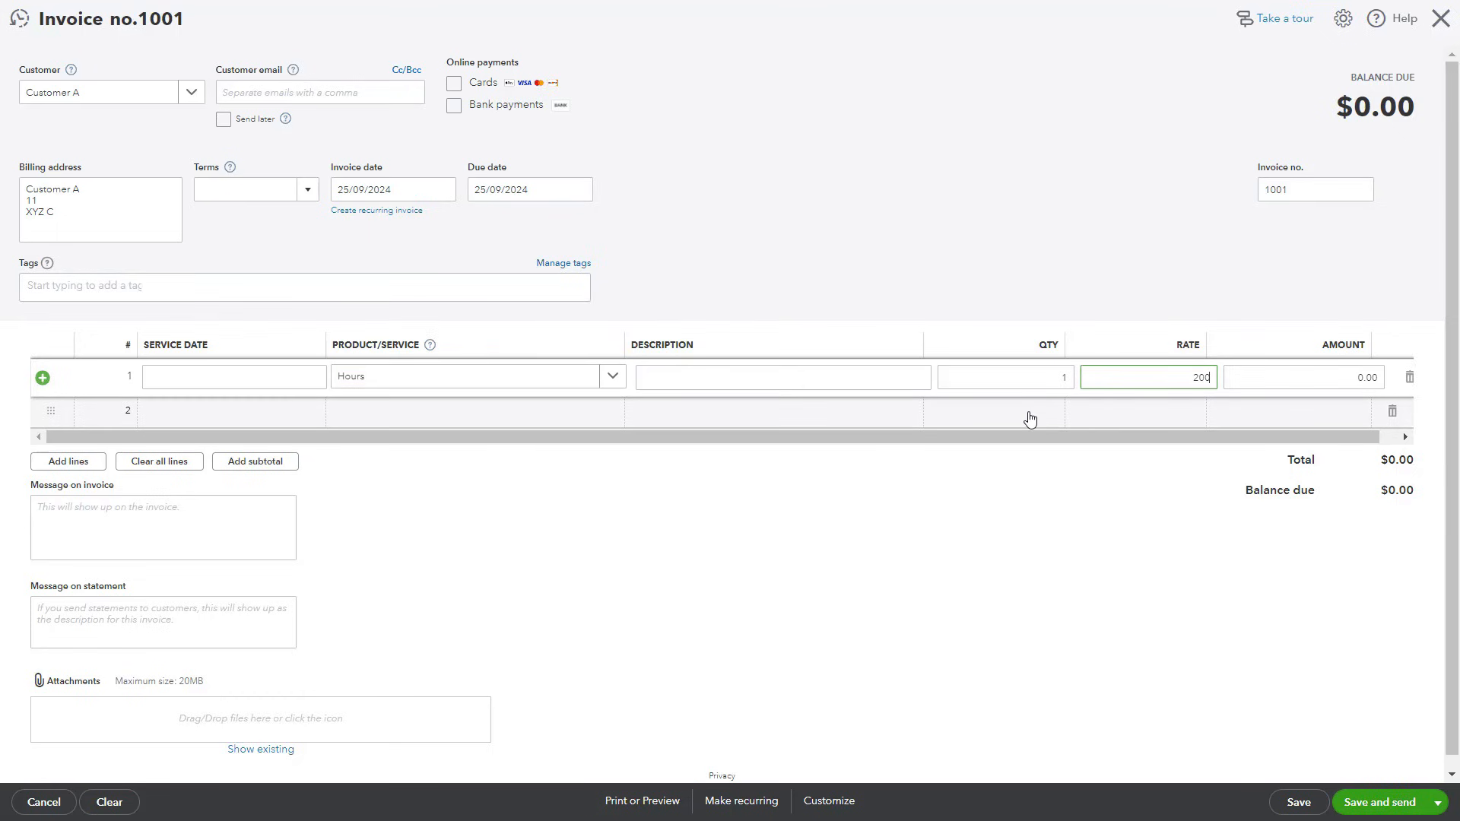
pyautogui.click(1055, 513)
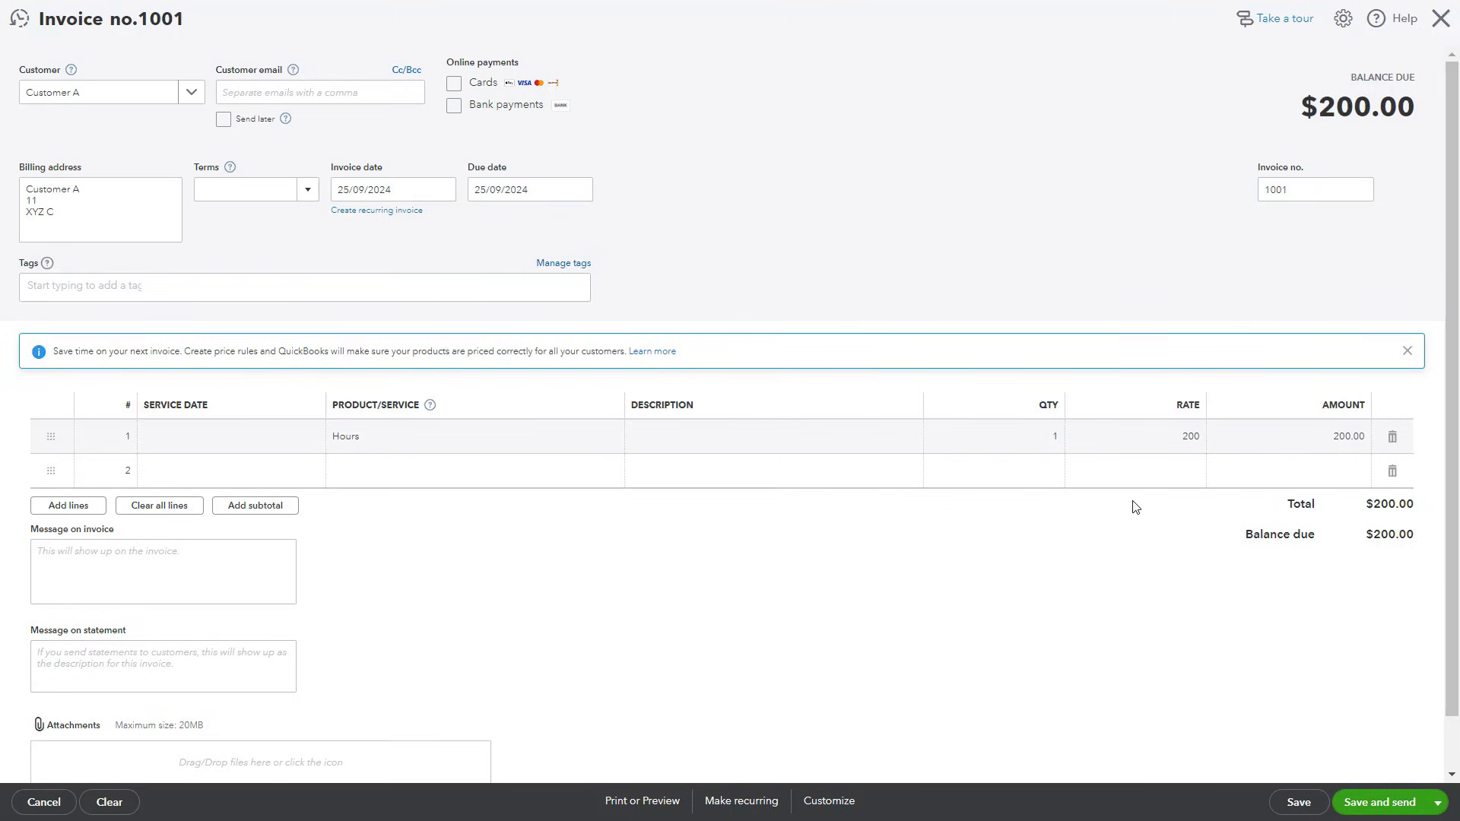
pyautogui.click(540, 441)
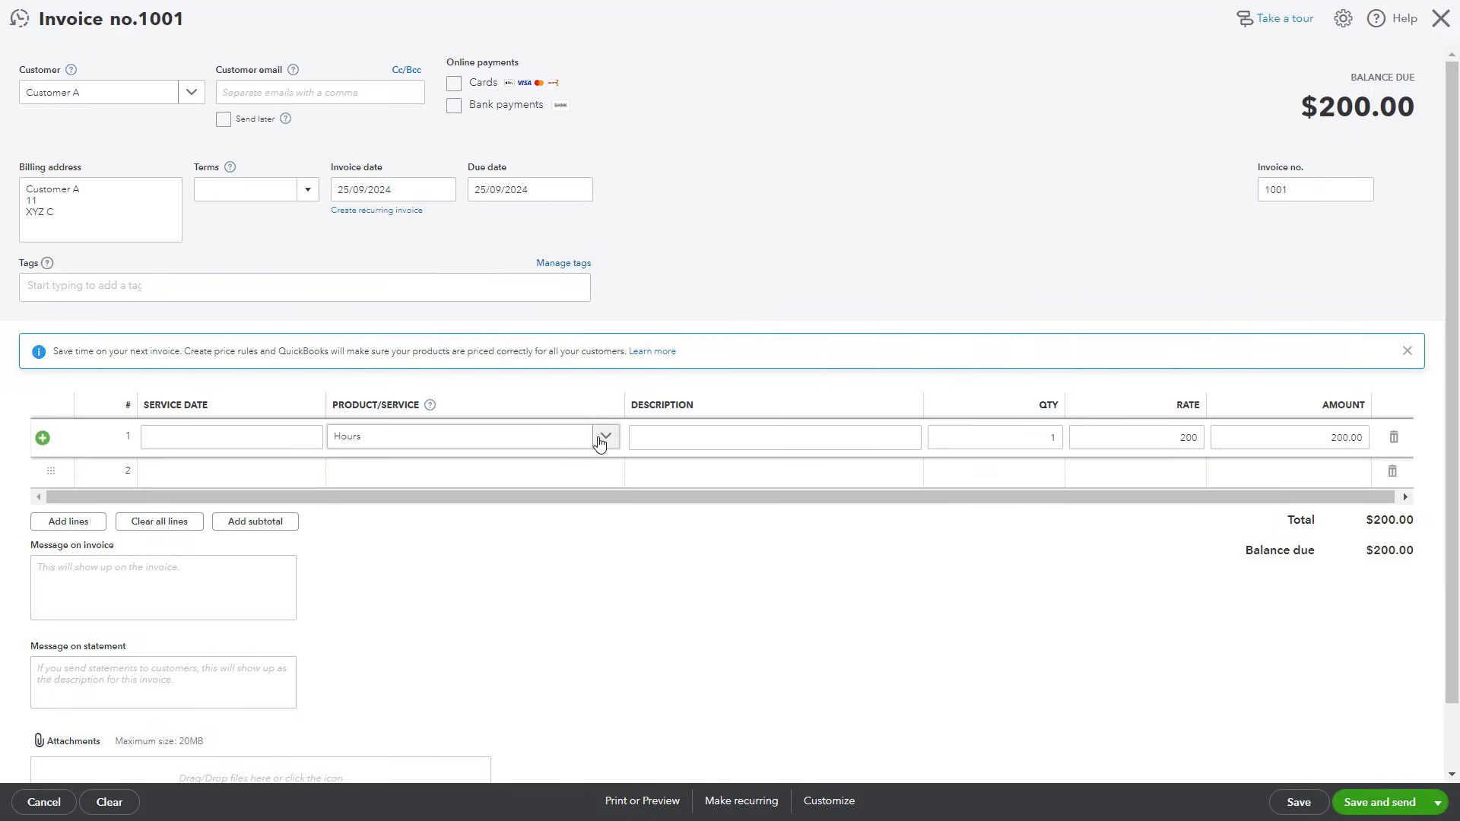
pyautogui.click(605, 438)
pyautogui.click(630, 583)
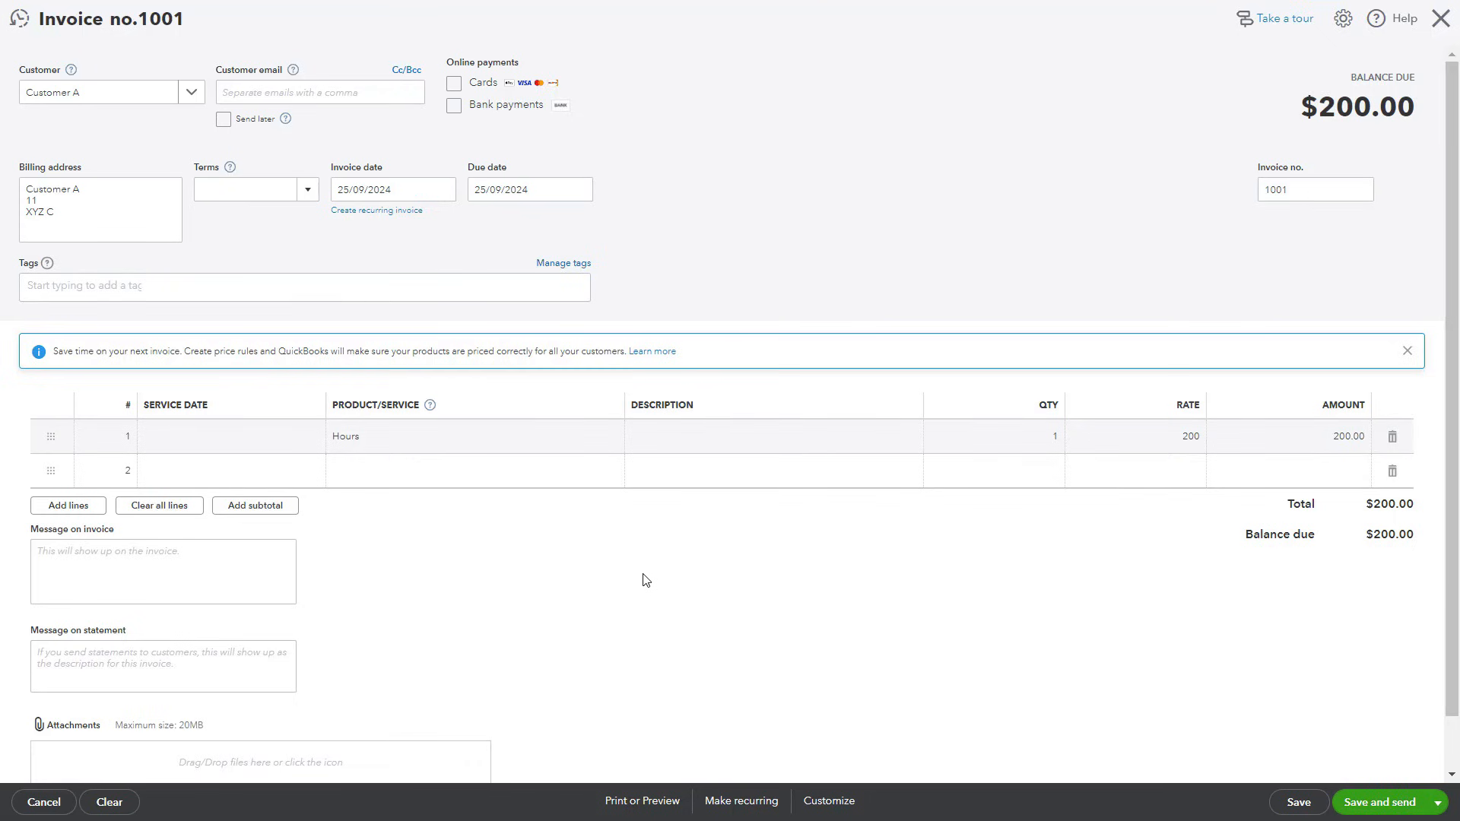
pyautogui.click(568, 483)
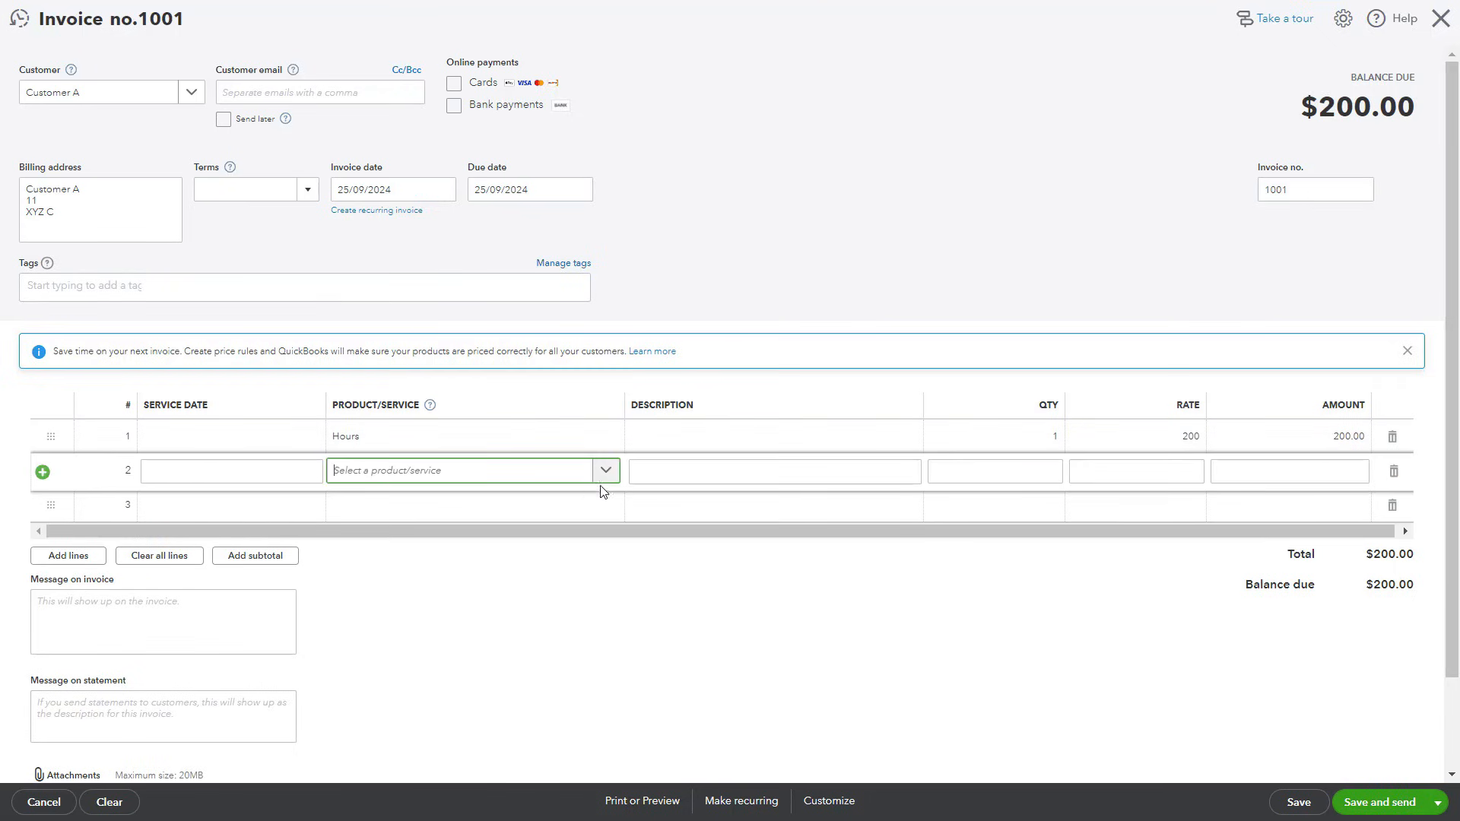
pyautogui.click(607, 473)
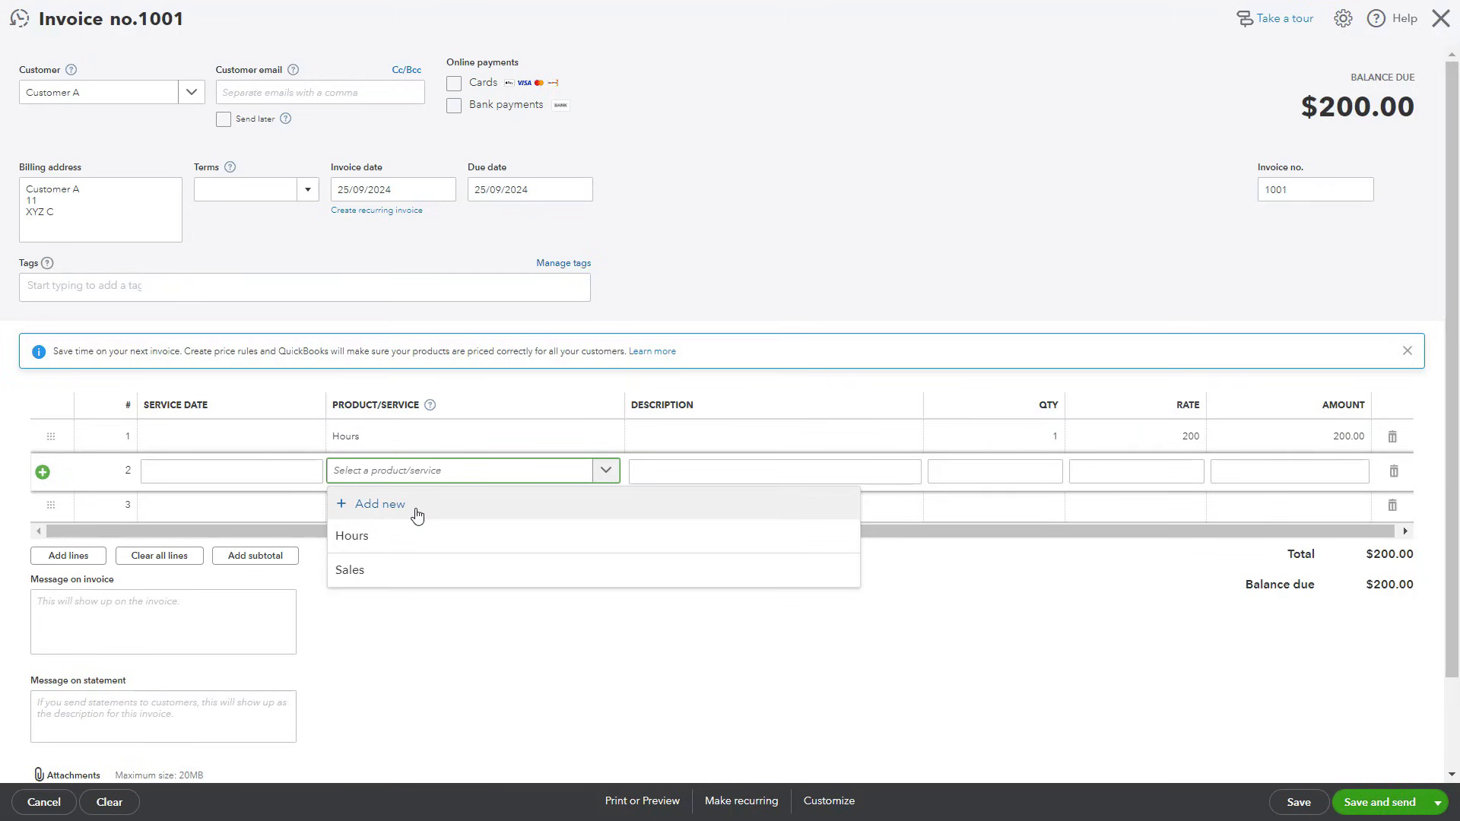
pyautogui.click(525, 647)
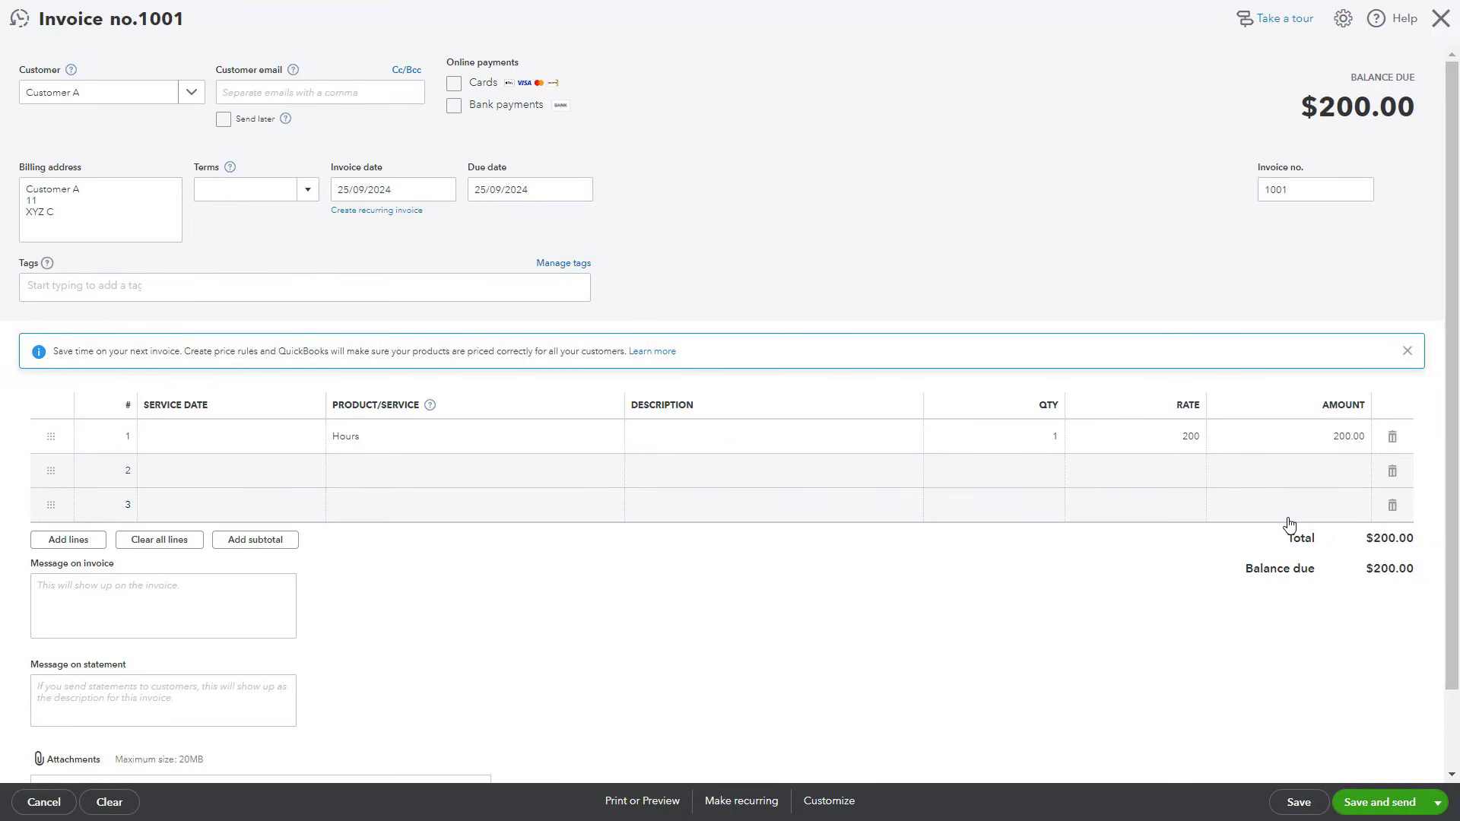
# - Set the quantity of the Hours line on the invoice to 2
pyautogui.click(1053, 451)
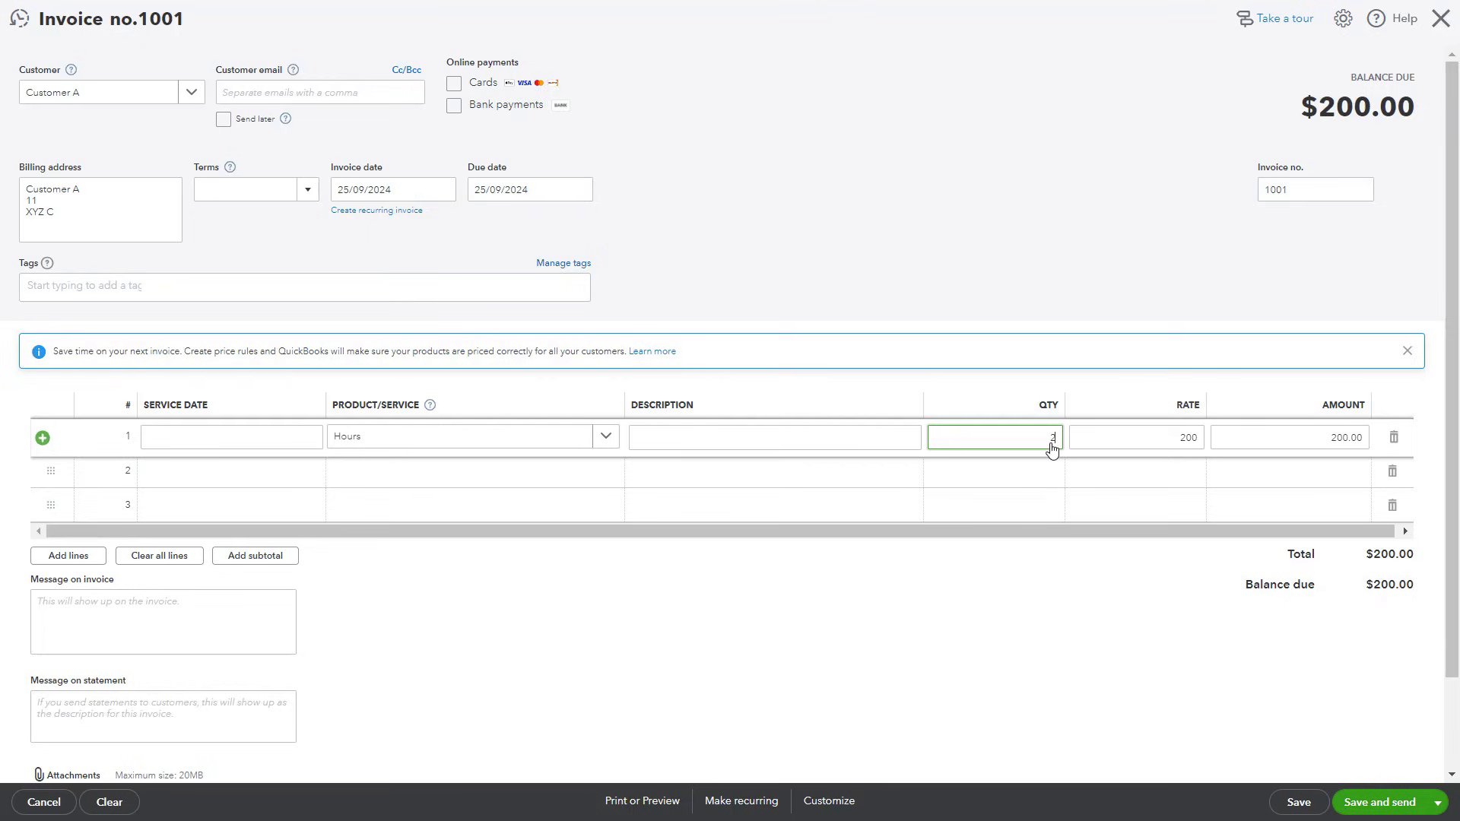
pyautogui.write('2')
pyautogui.click(1191, 636)
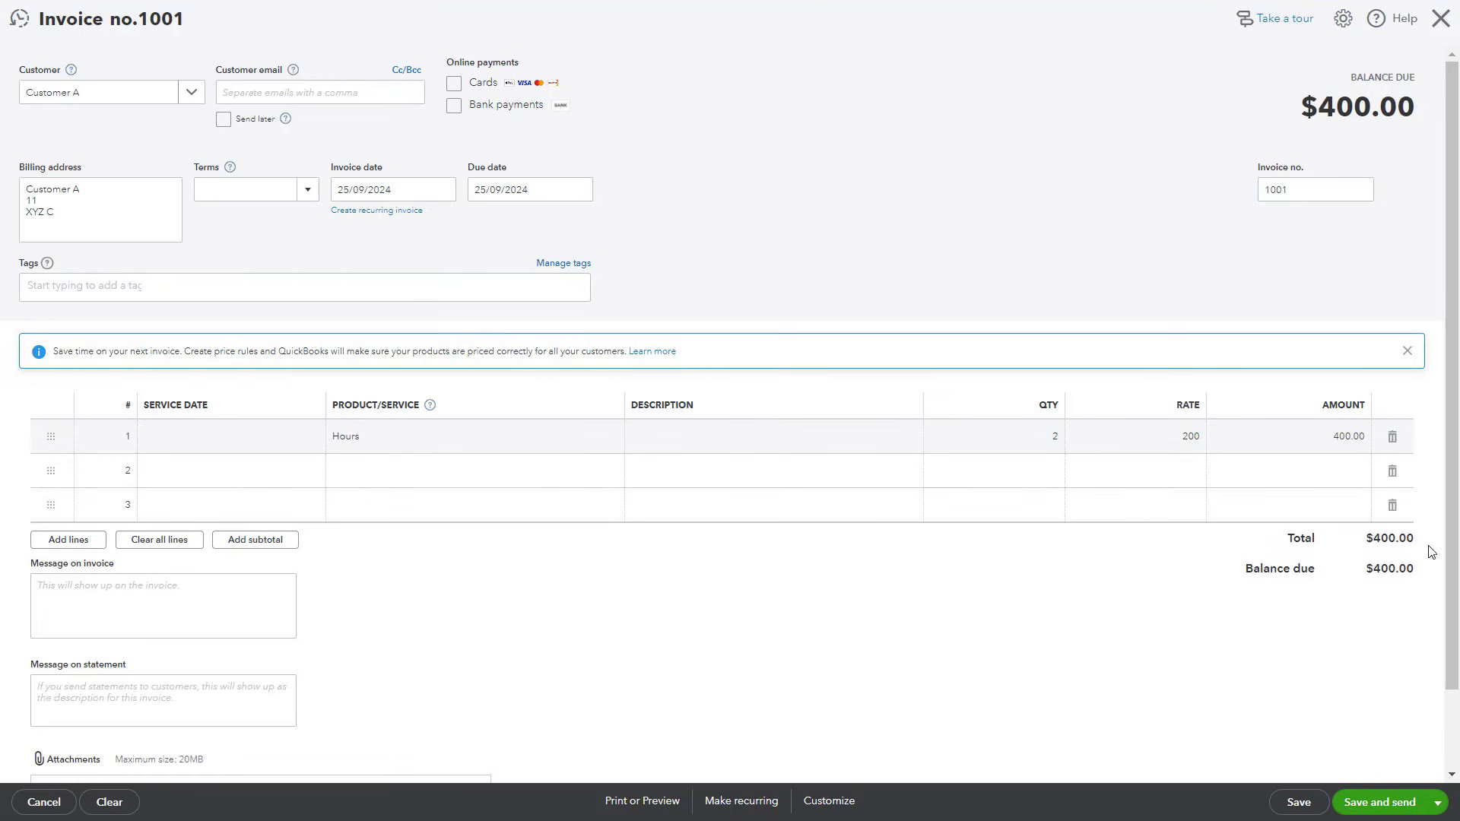
pyautogui.scroll(-1, 568, 607)
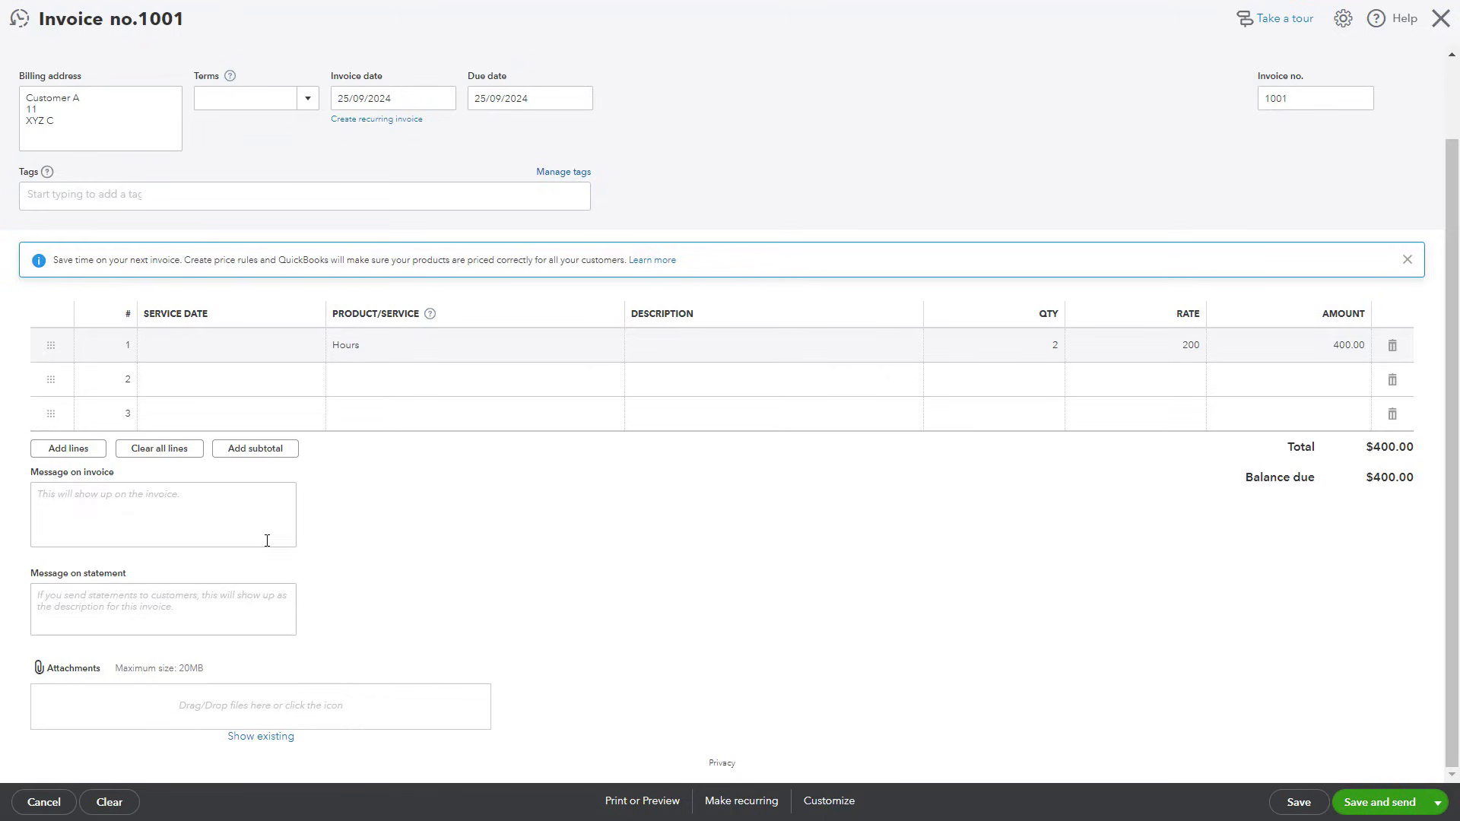
pyautogui.click(132, 517)
pyautogui.click(132, 516)
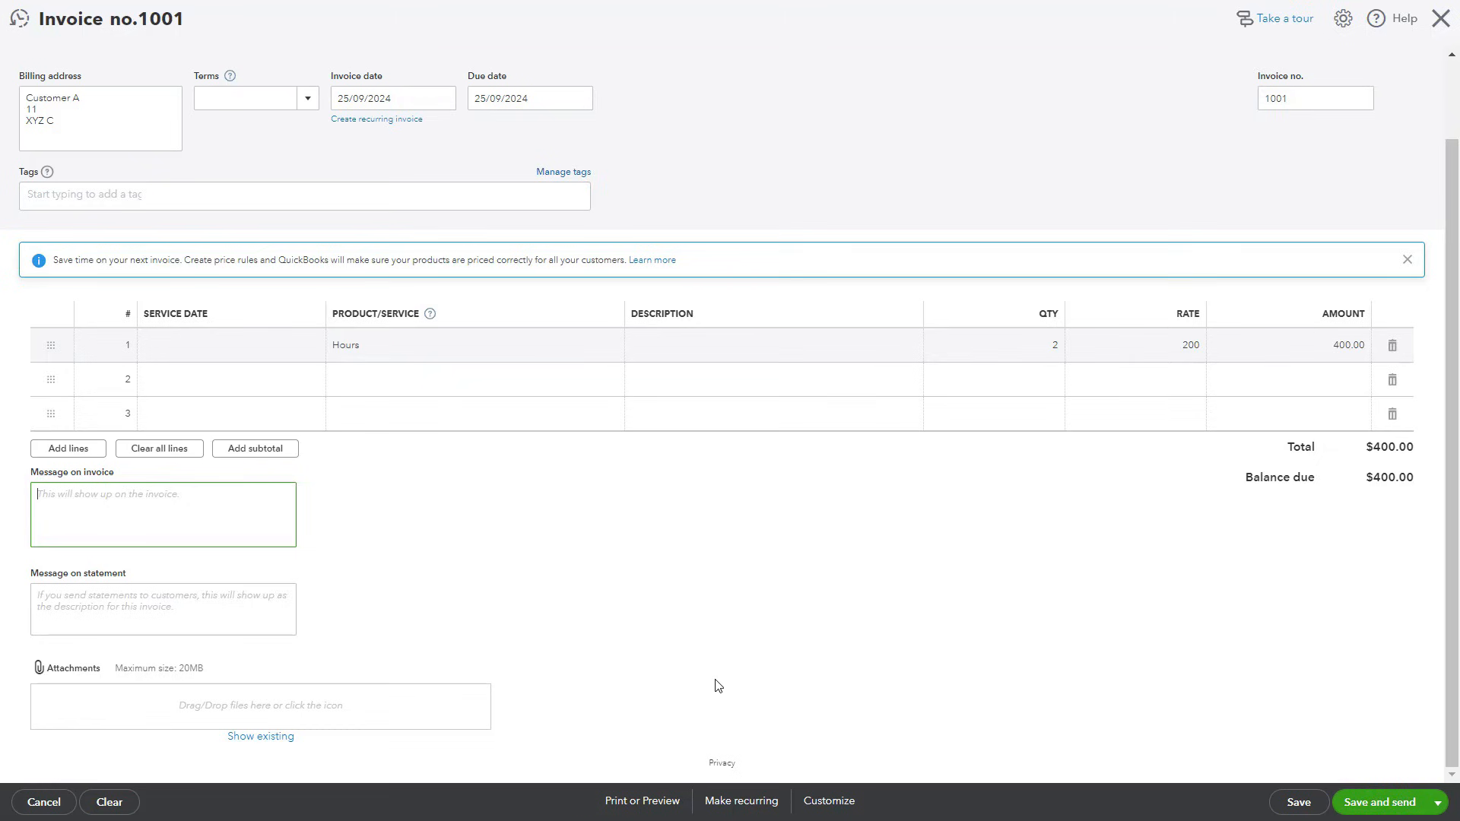
pyautogui.click(1211, 620)
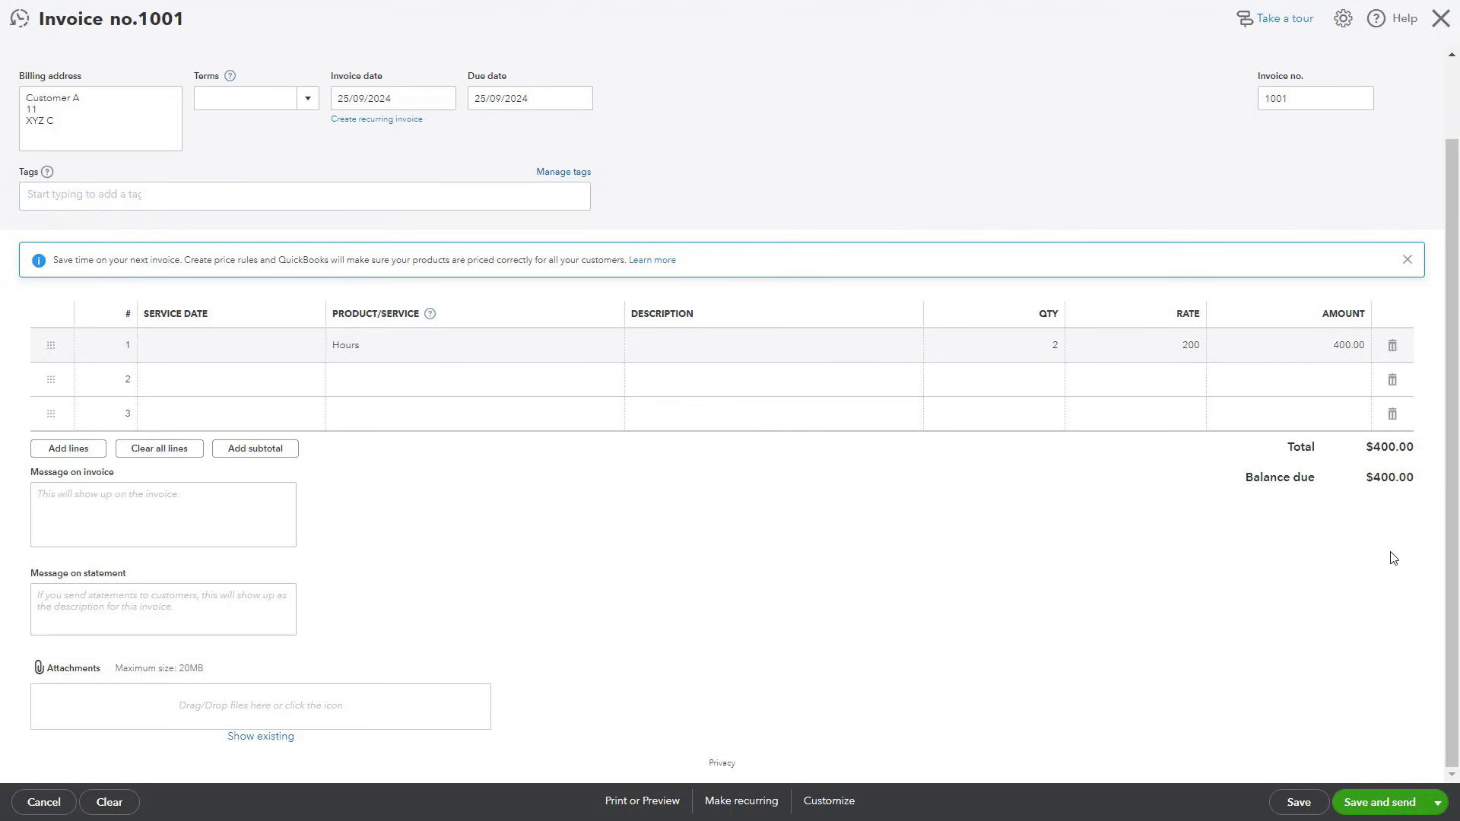
pyautogui.click(1437, 803)
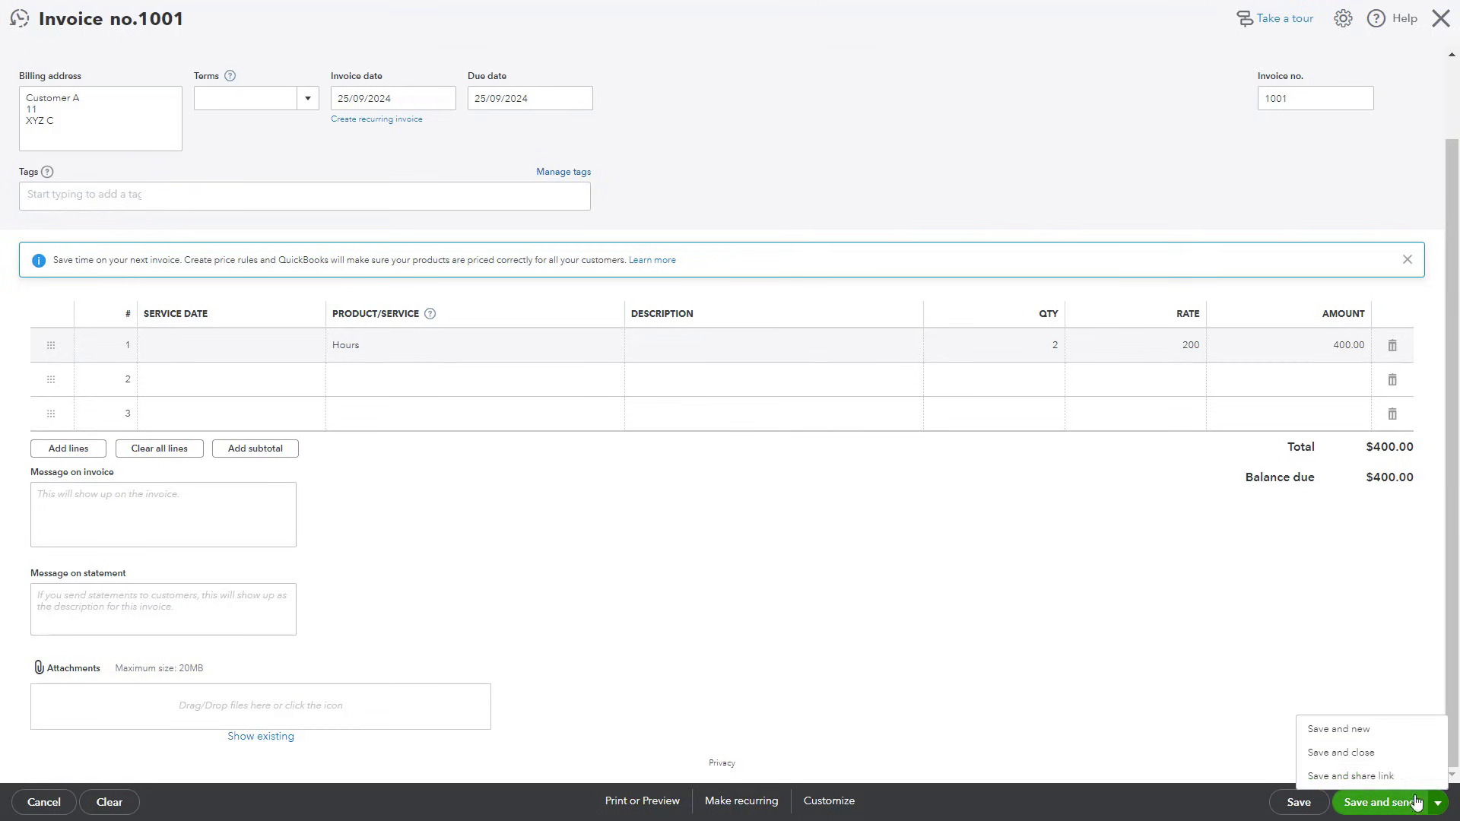
pyautogui.click(1270, 634)
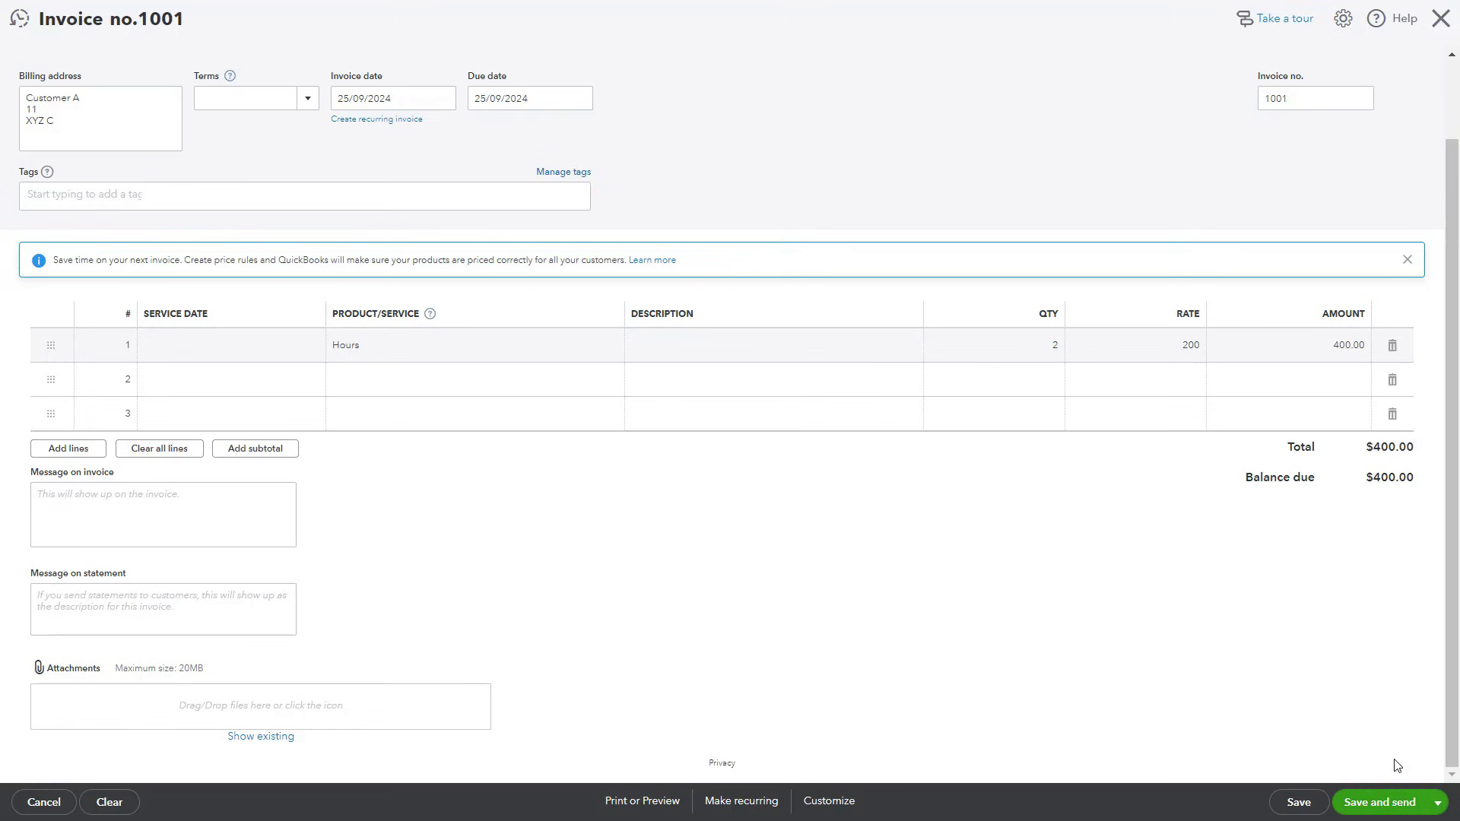
# - Save and send the invoice to Customer A, choosing Cards and Bank payments as online payment options in the e-mail
pyautogui.scroll(1, 987, 572)
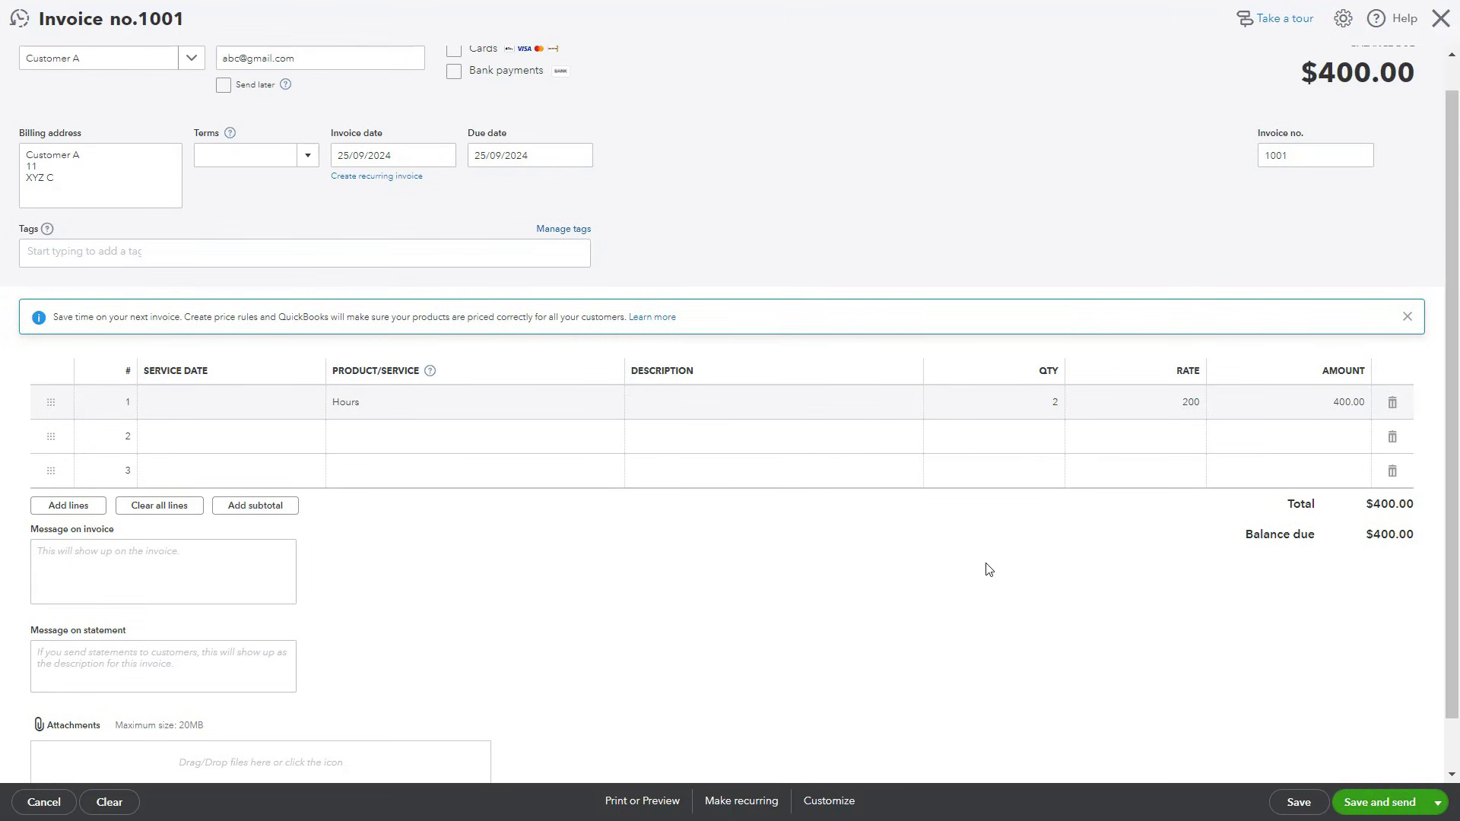
pyautogui.click(1382, 806)
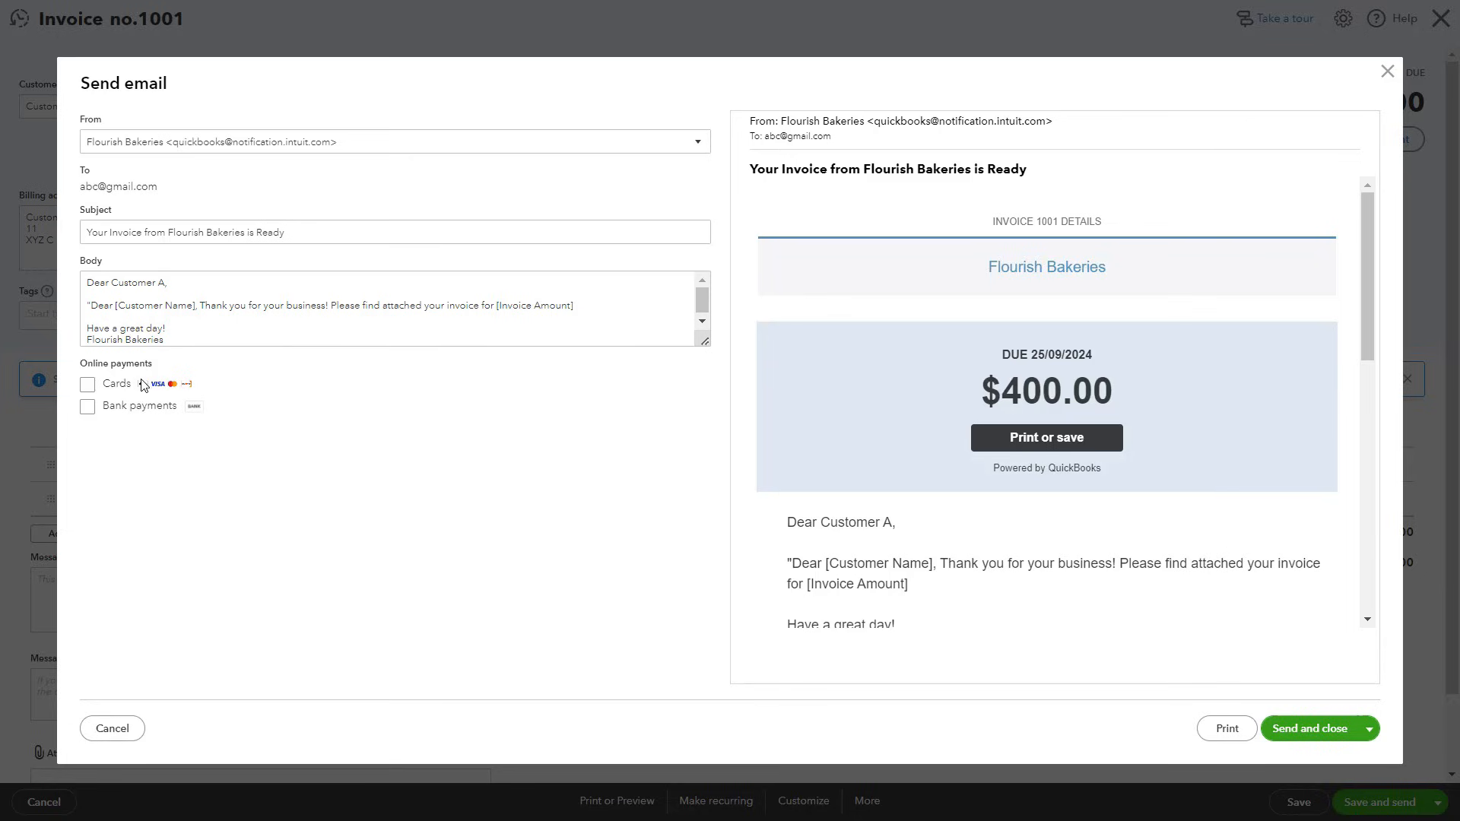
pyautogui.click(88, 387)
pyautogui.click(87, 409)
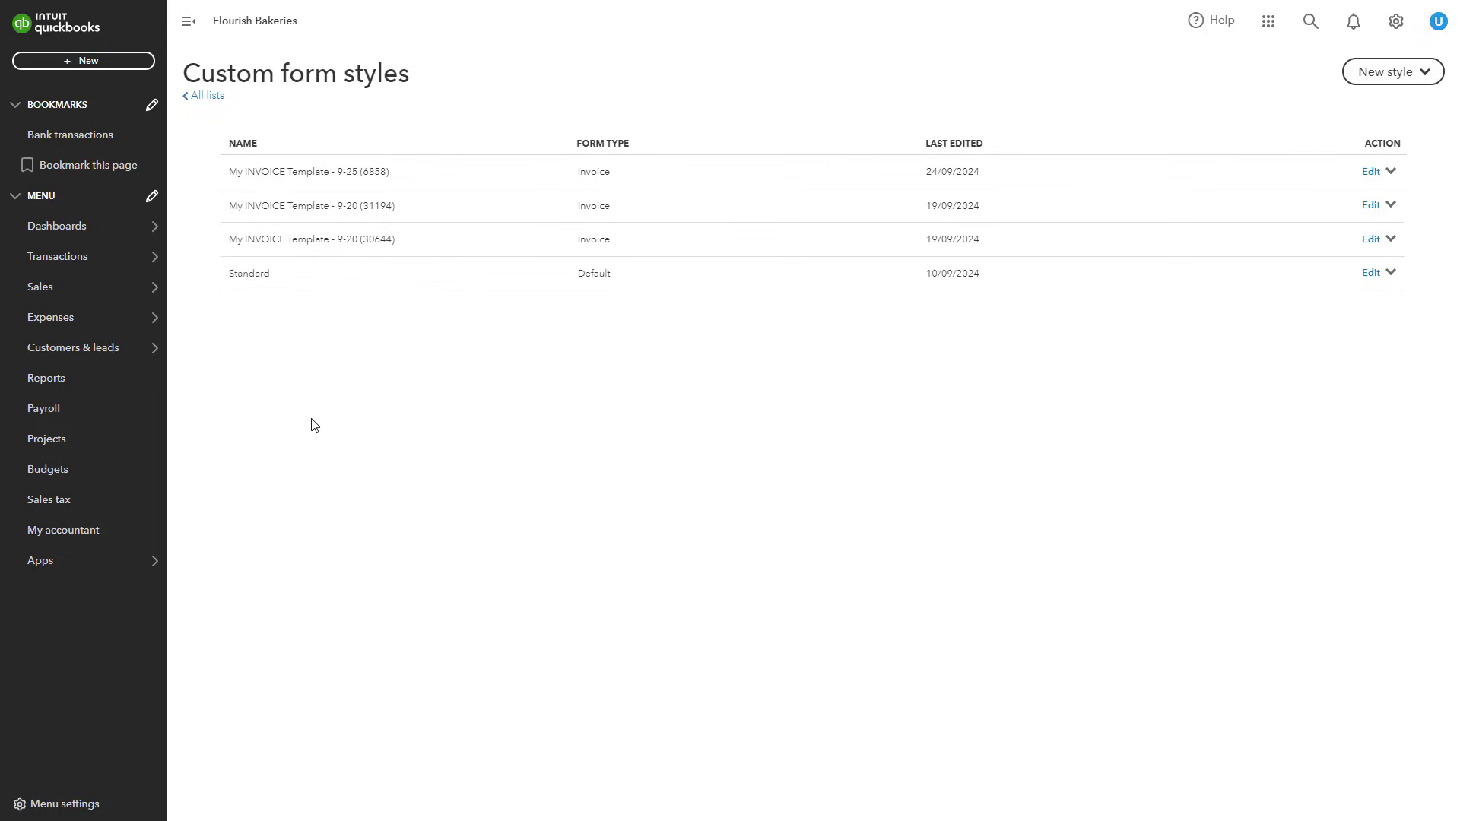
# - Open the list of sales invoices, select invoice 1001 and view the actions available for it
pyautogui.moveTo(111, 287)
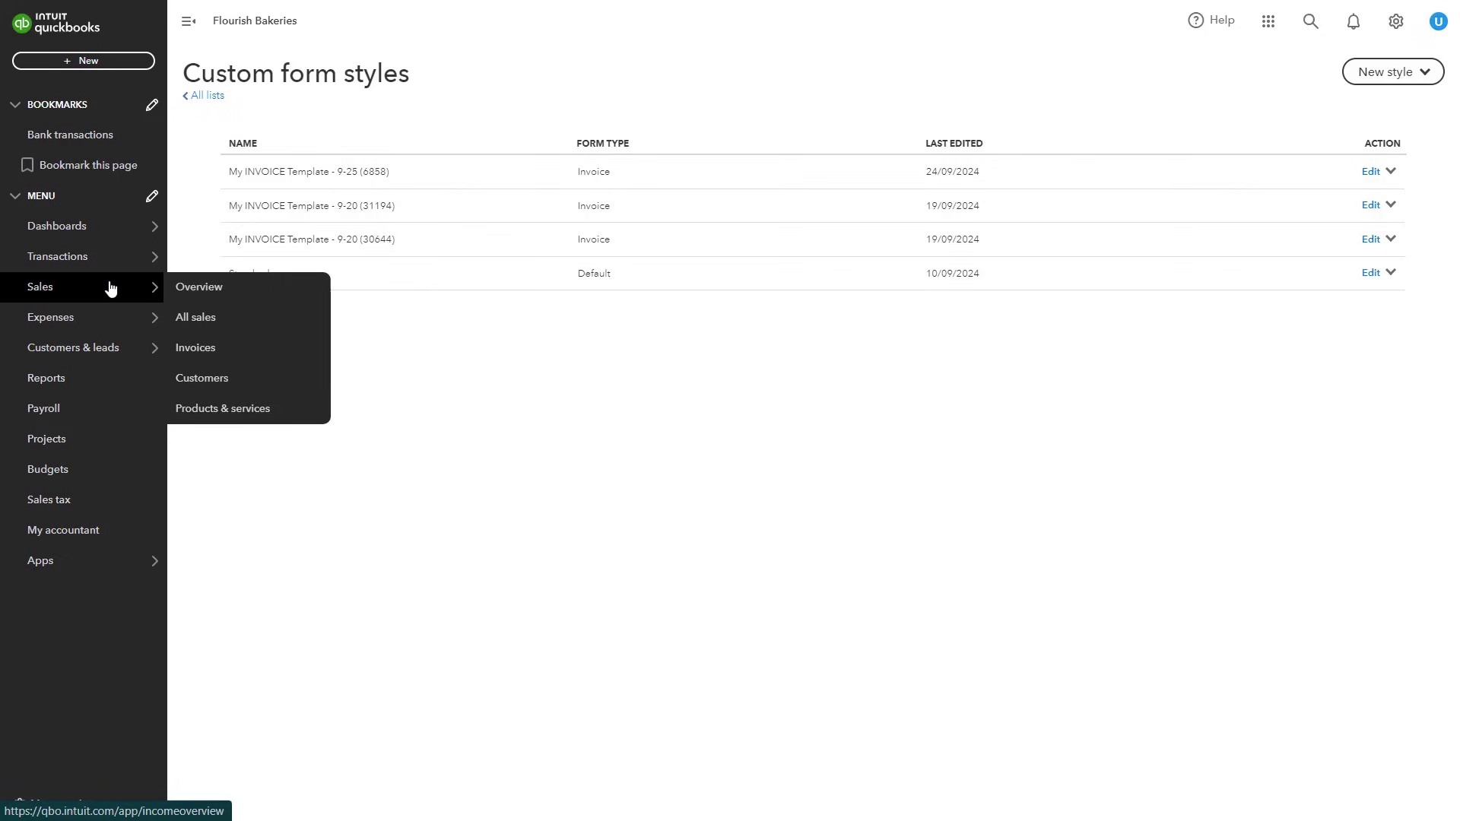
pyautogui.click(201, 350)
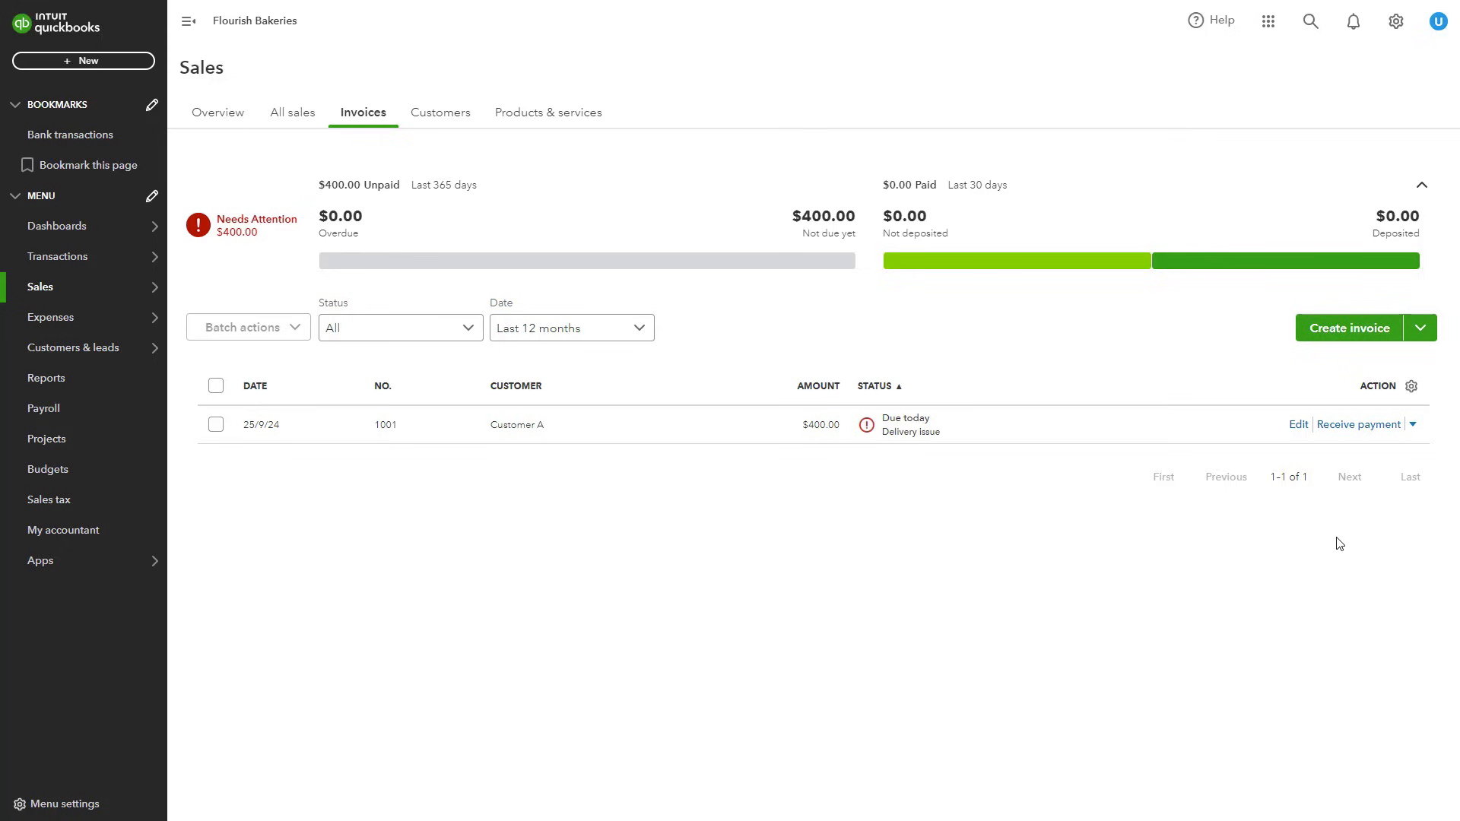
pyautogui.click(216, 425)
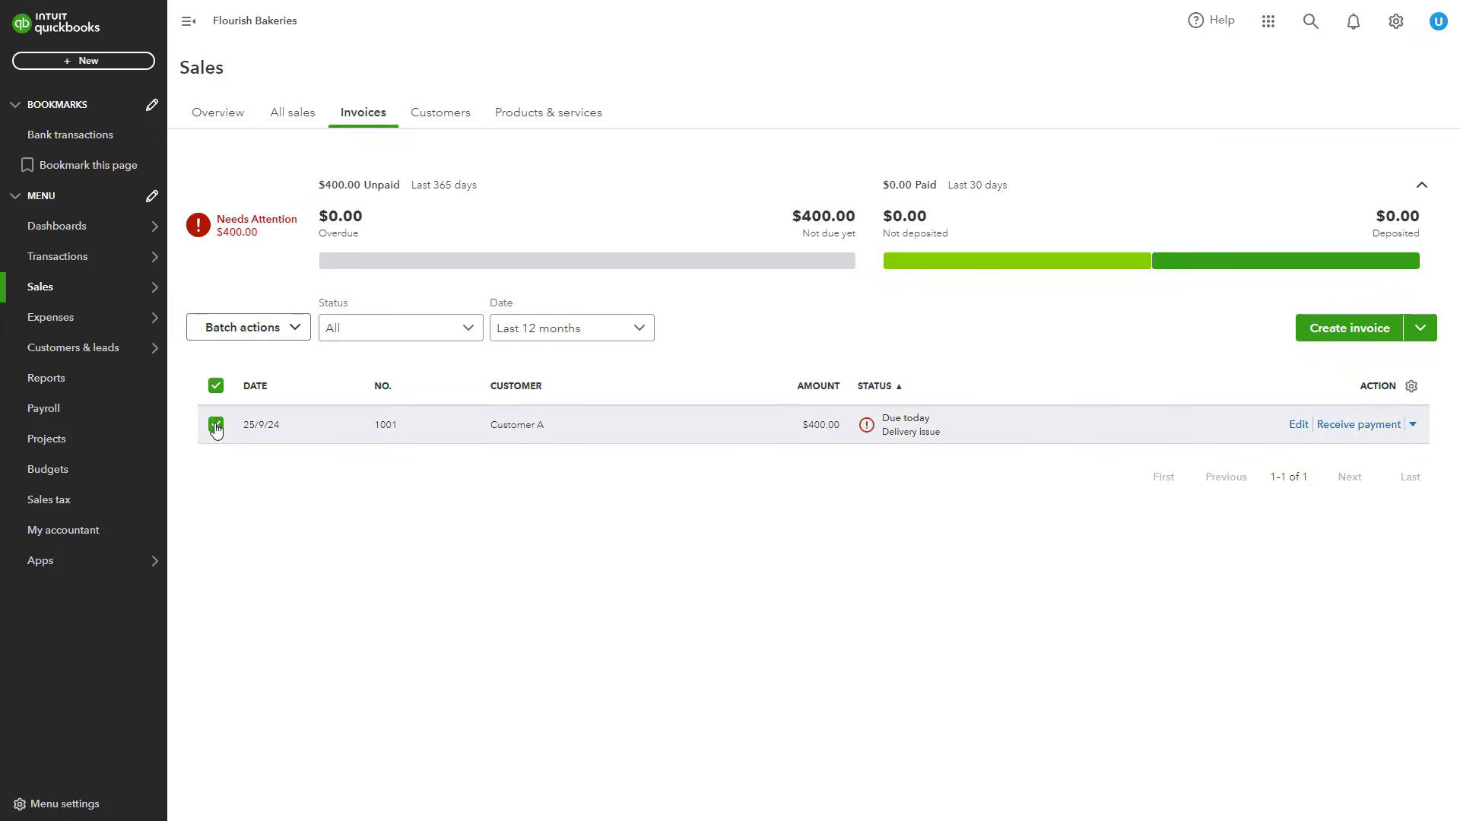
pyautogui.click(1413, 425)
# - Record a received payment of 400.00 from Customer A against invoice 1001 with Undeposited Funds as the deposit account, and save it
pyautogui.click(107, 67)
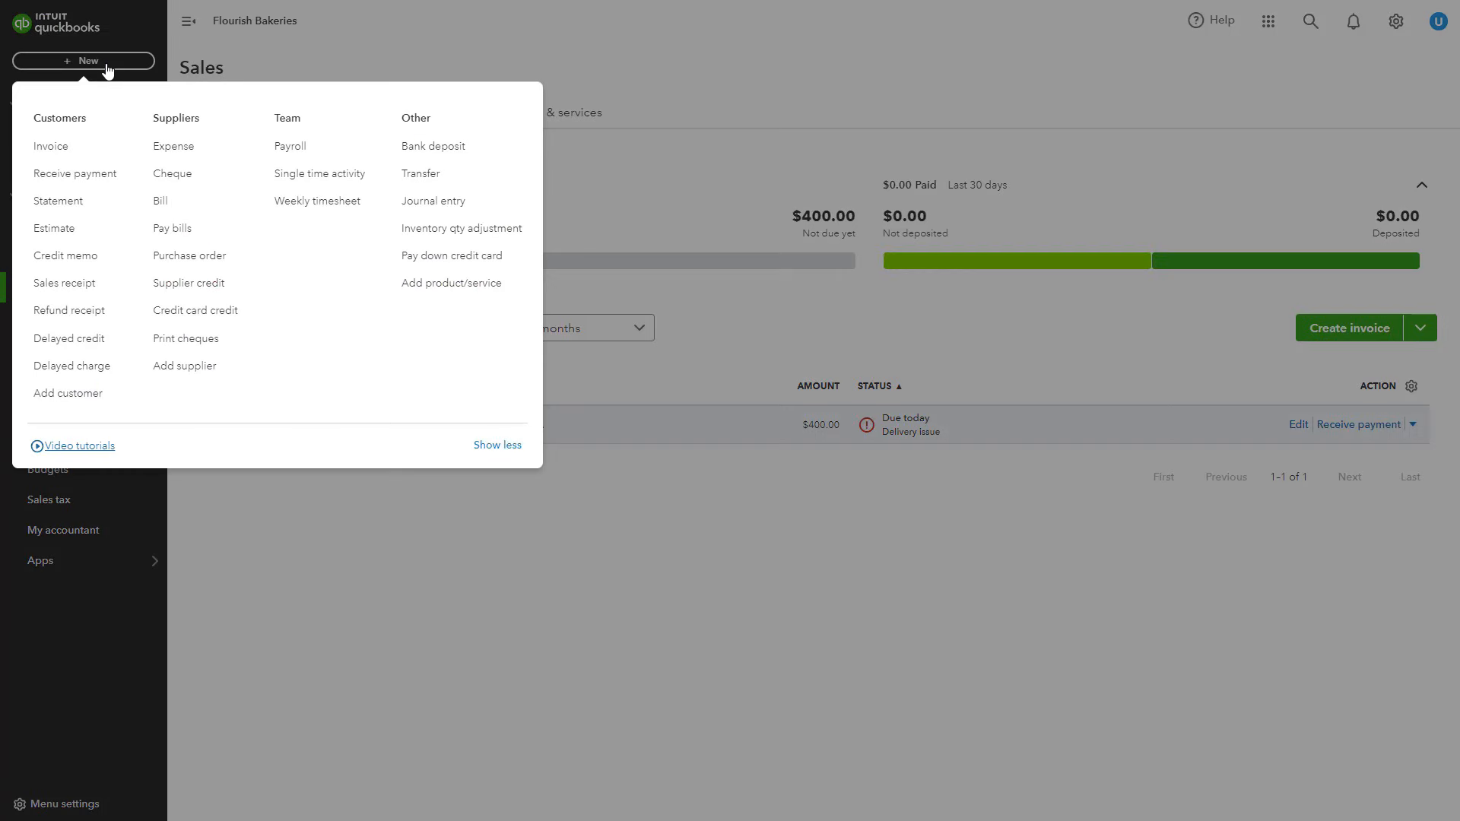
pyautogui.click(84, 184)
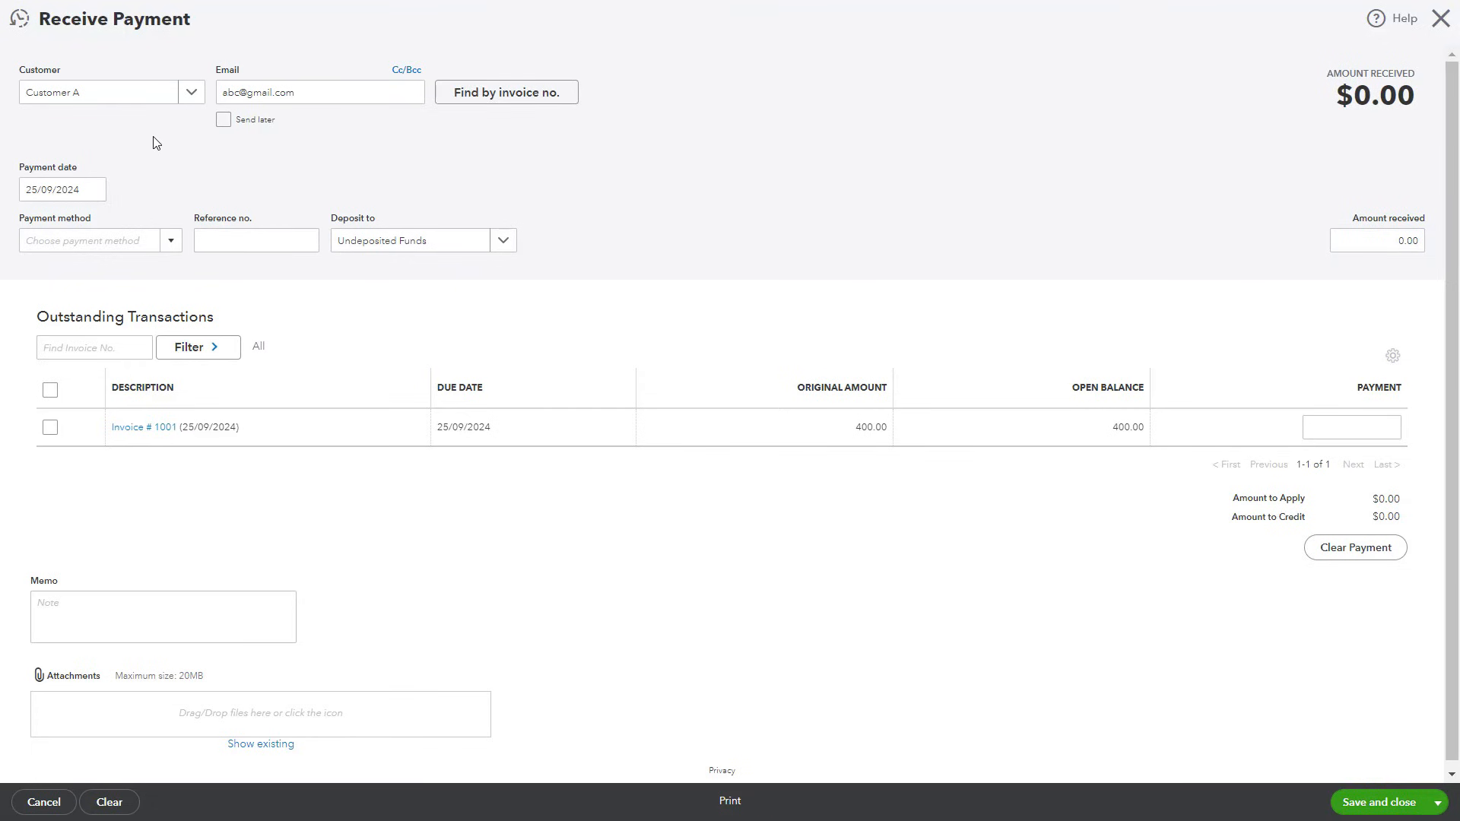
pyautogui.click(51, 427)
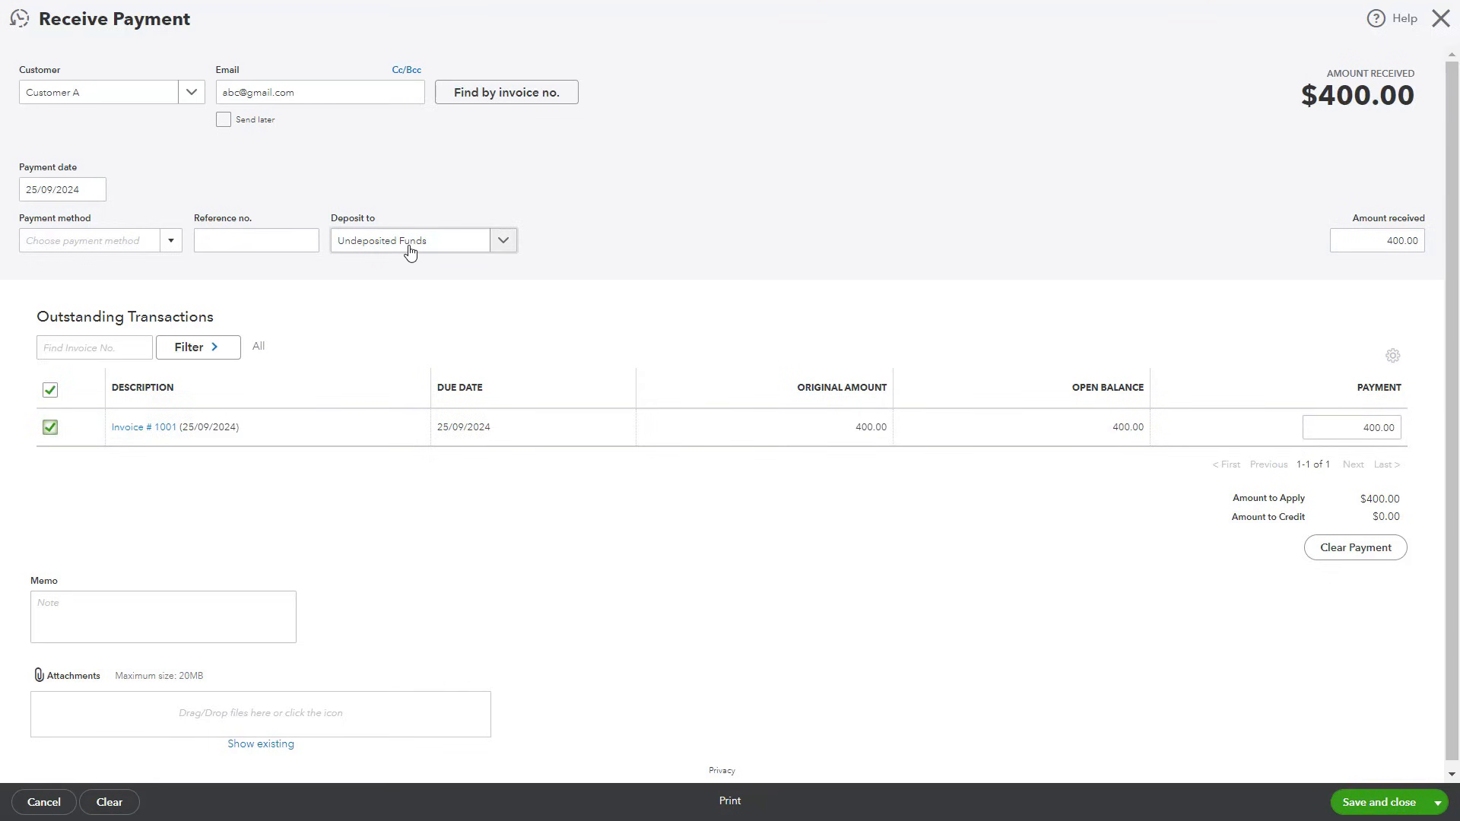
pyautogui.click(1379, 804)
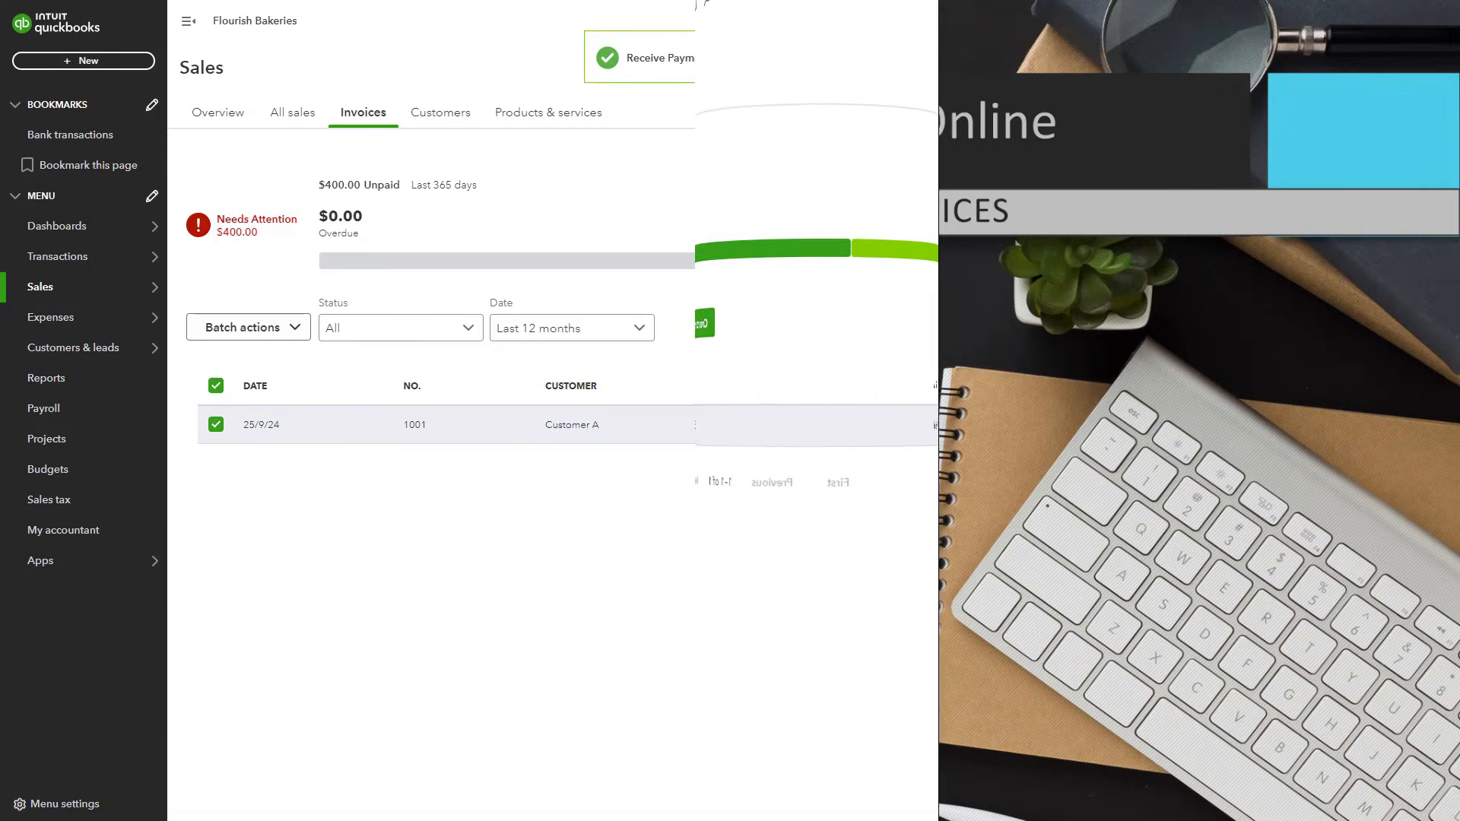
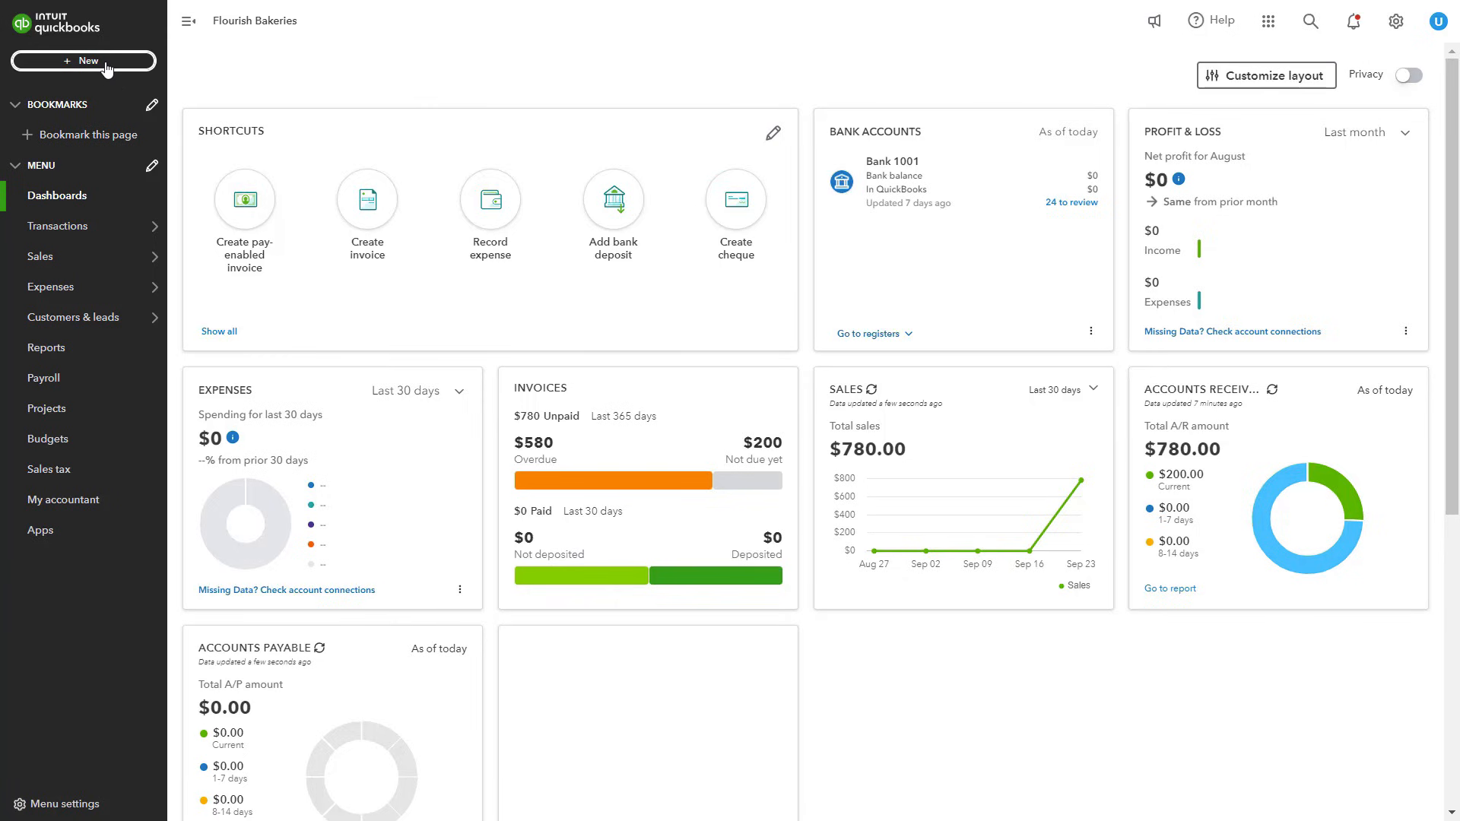
# - Start a new received payment and choose Customer A as the customer
pyautogui.click(106, 67)
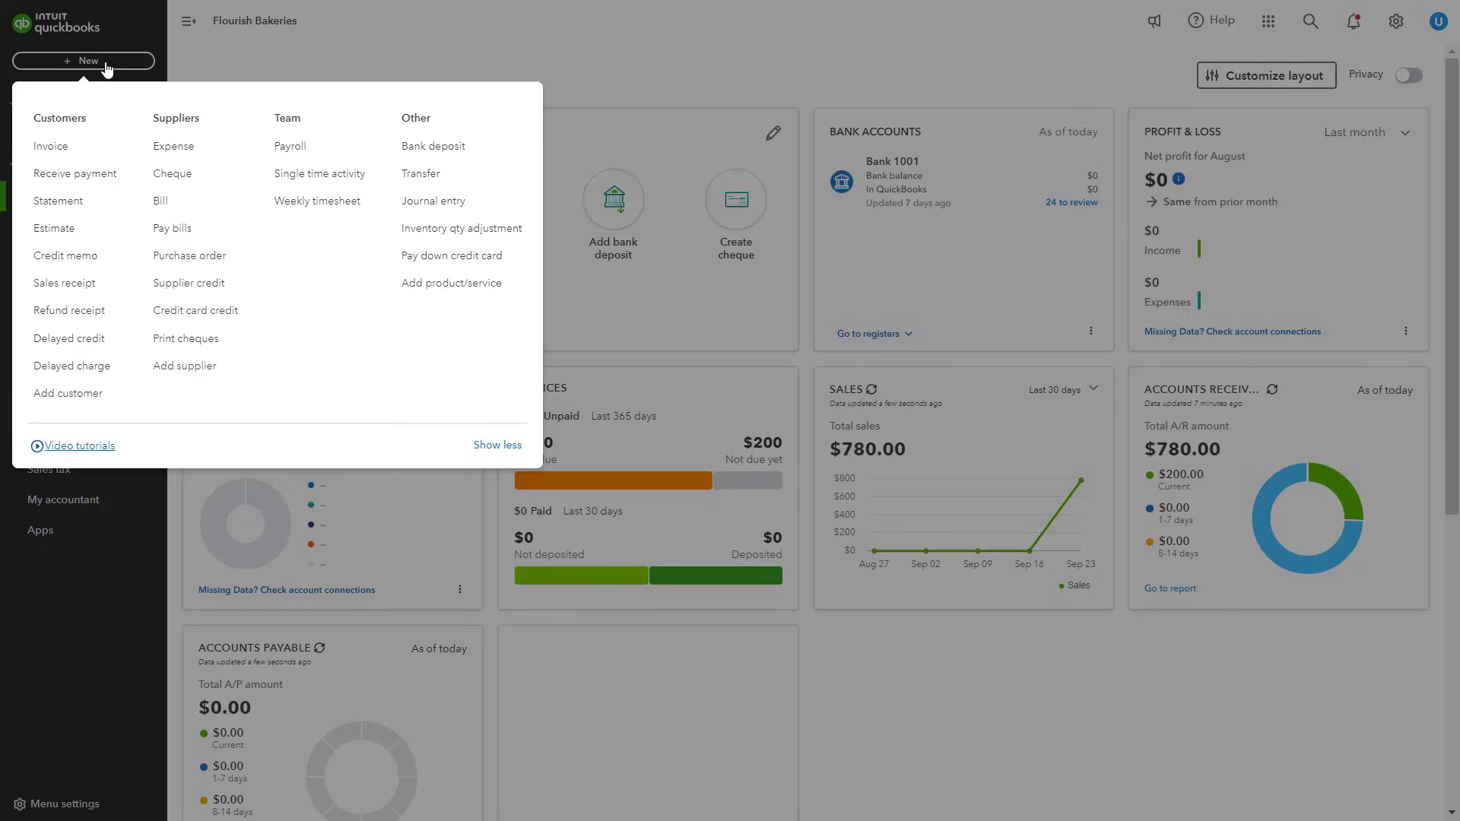
pyautogui.click(92, 183)
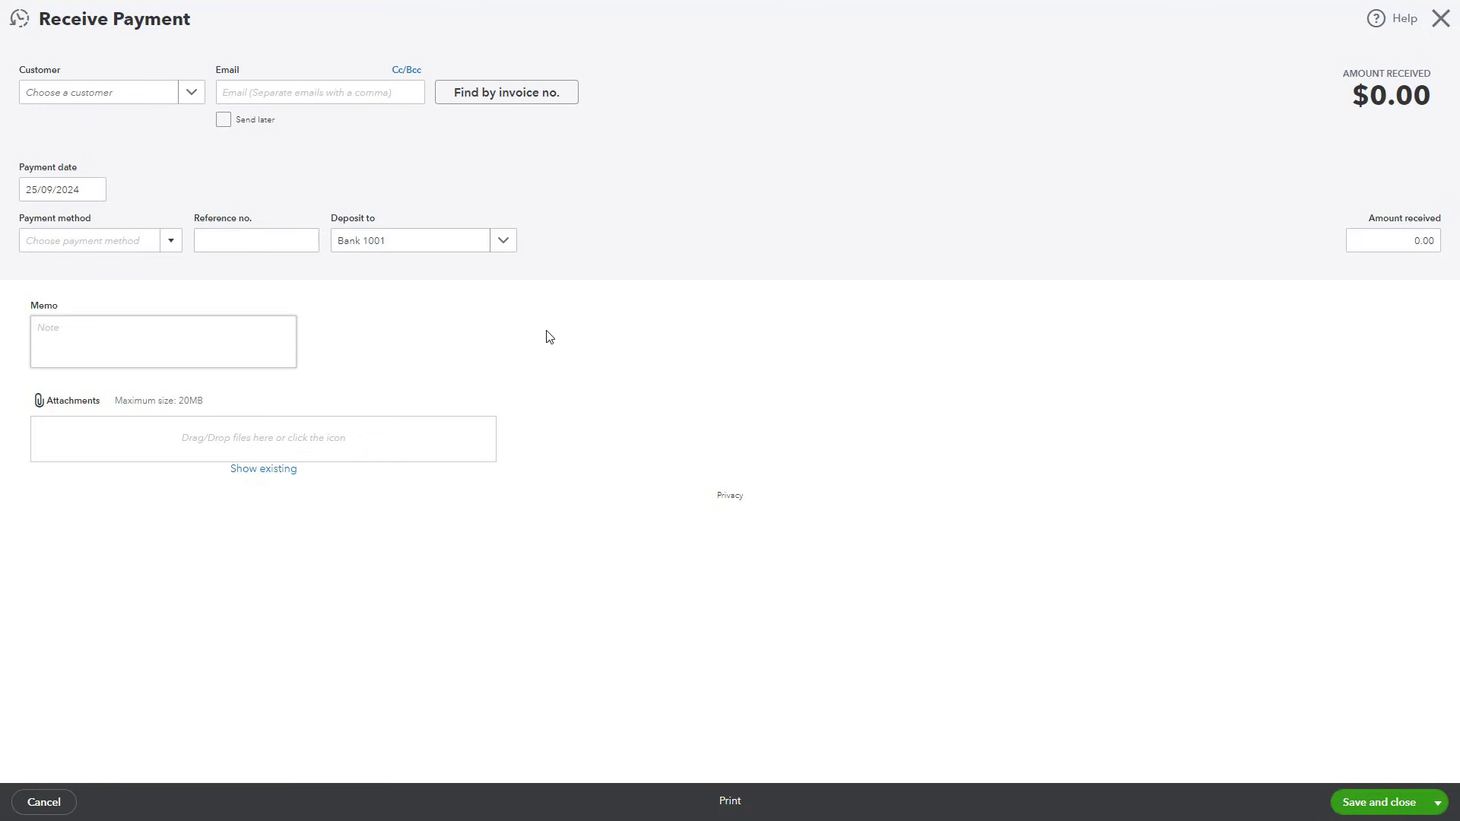
pyautogui.click(191, 92)
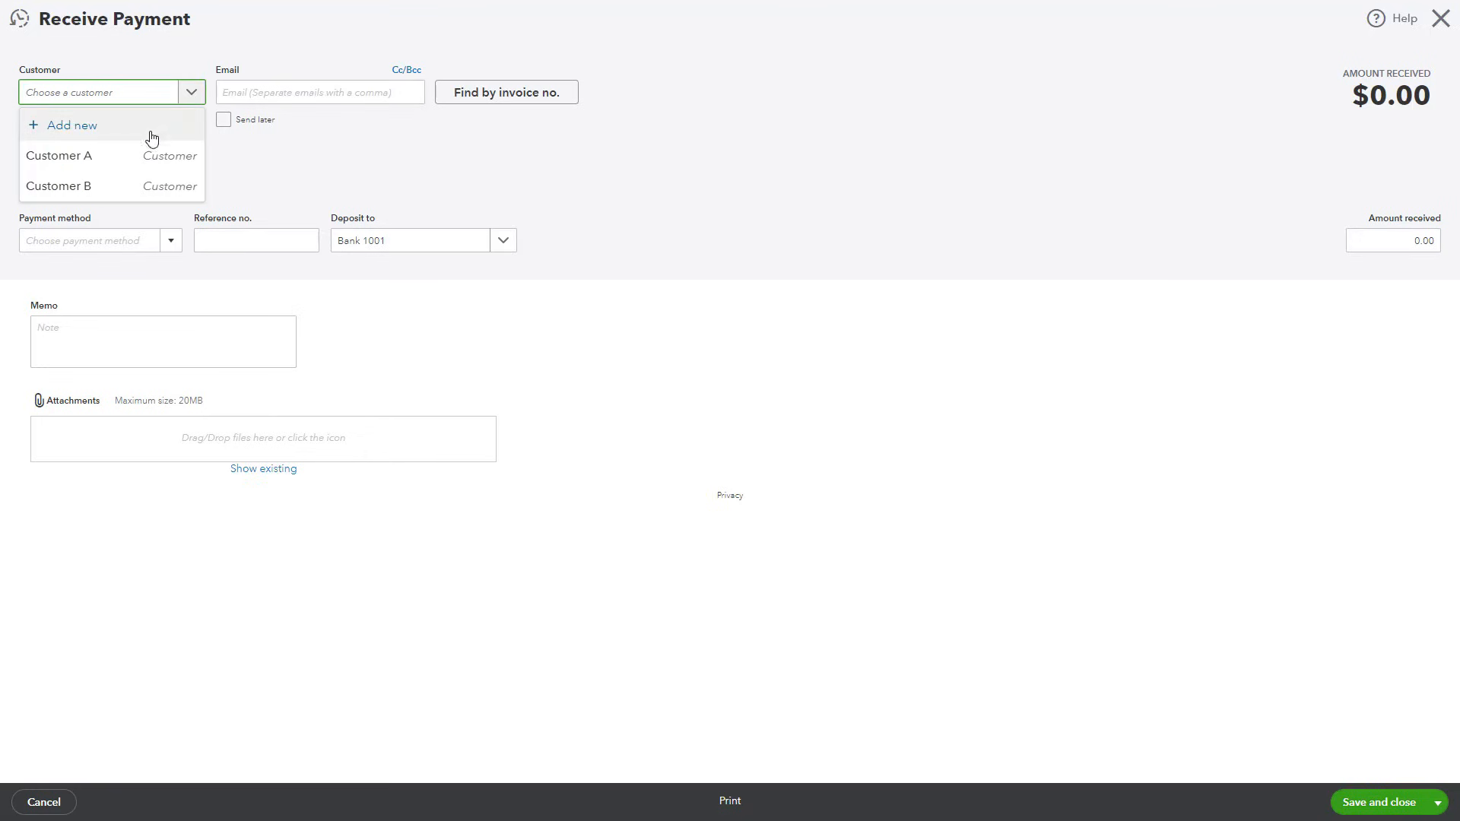
pyautogui.click(102, 163)
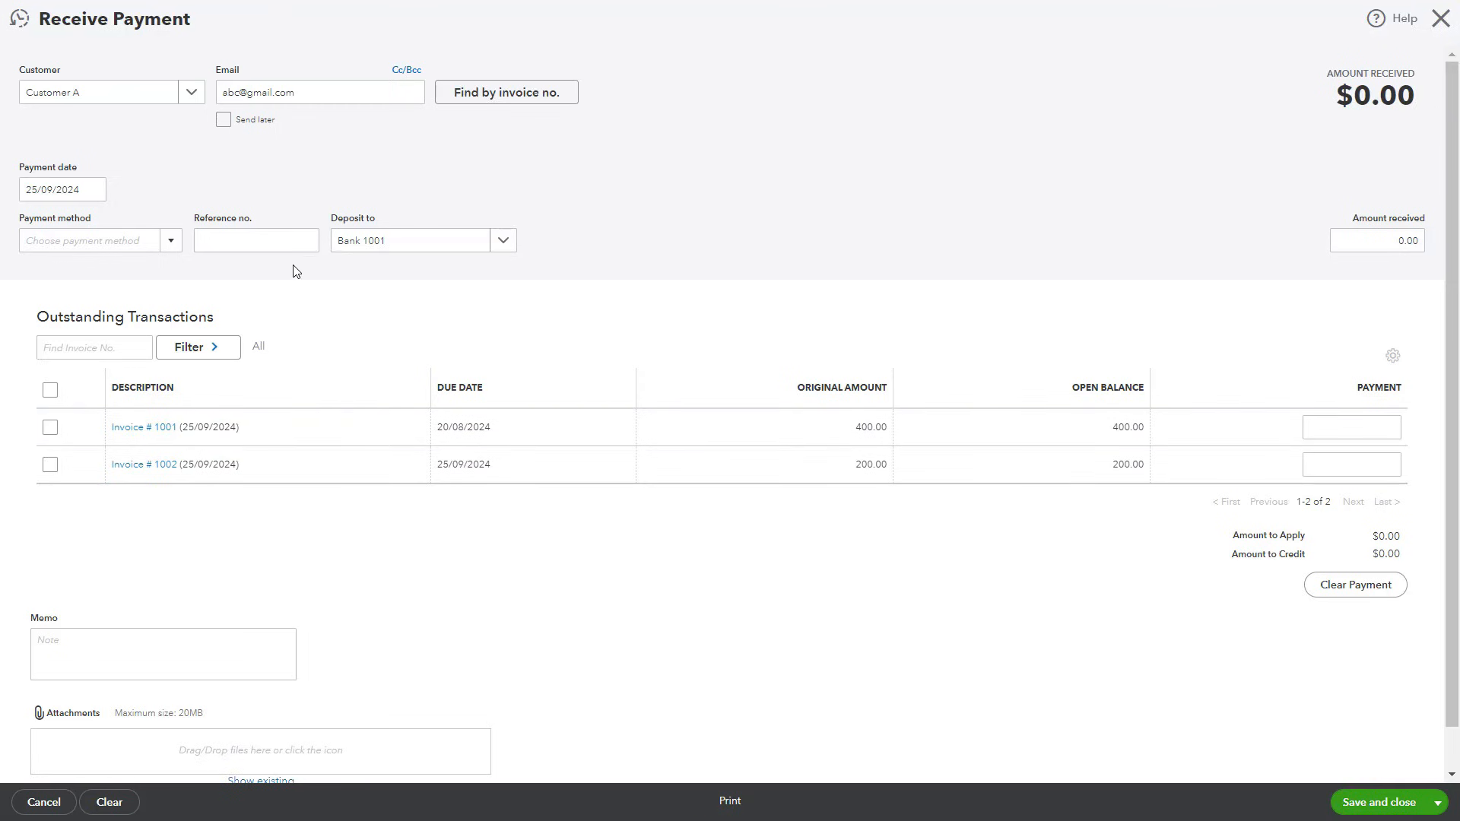
# - View the available payment methods and choose Bank 1001 as the account the payment is deposited to
pyautogui.click(173, 243)
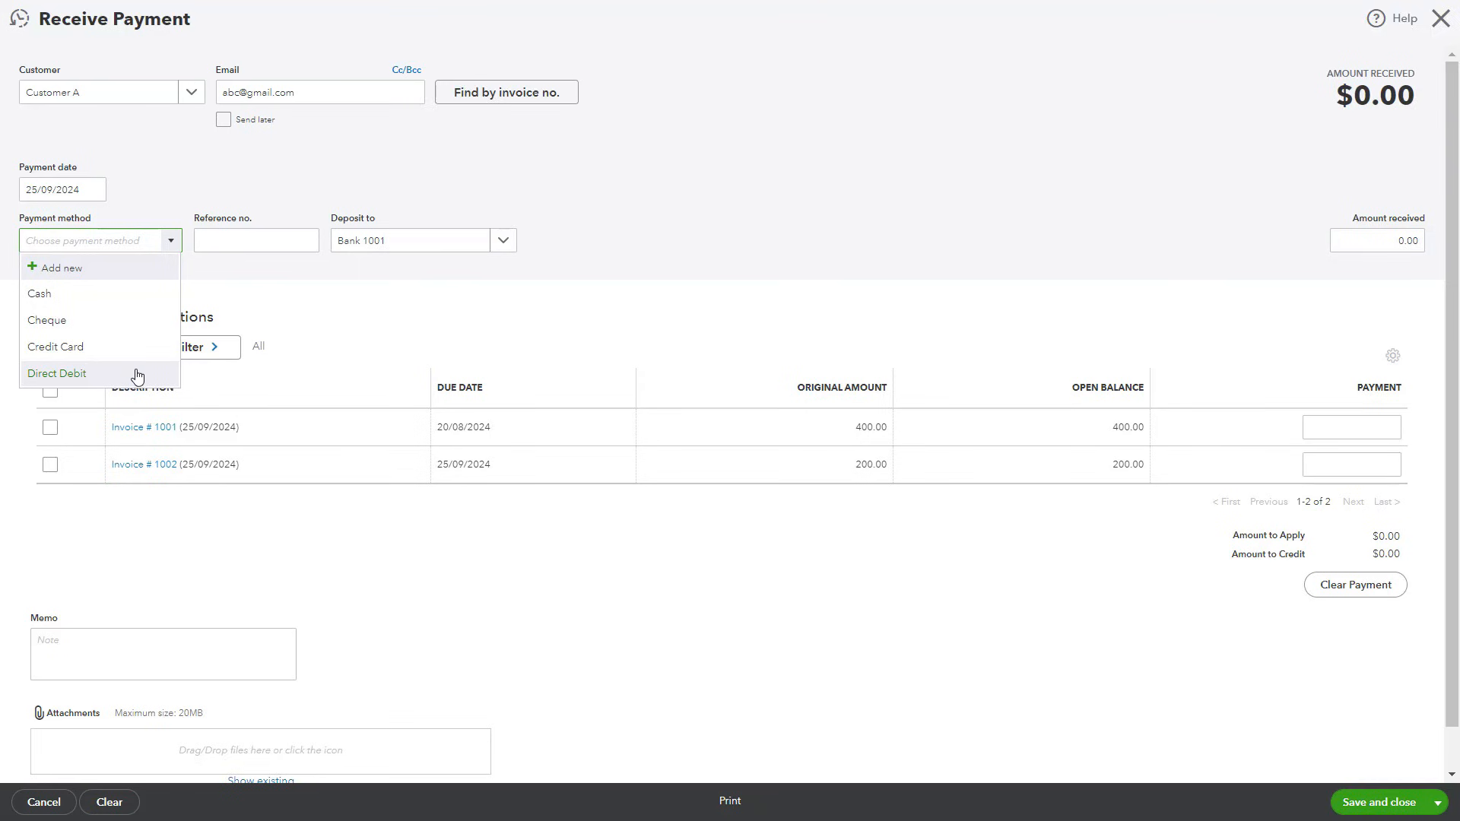
pyautogui.click(385, 335)
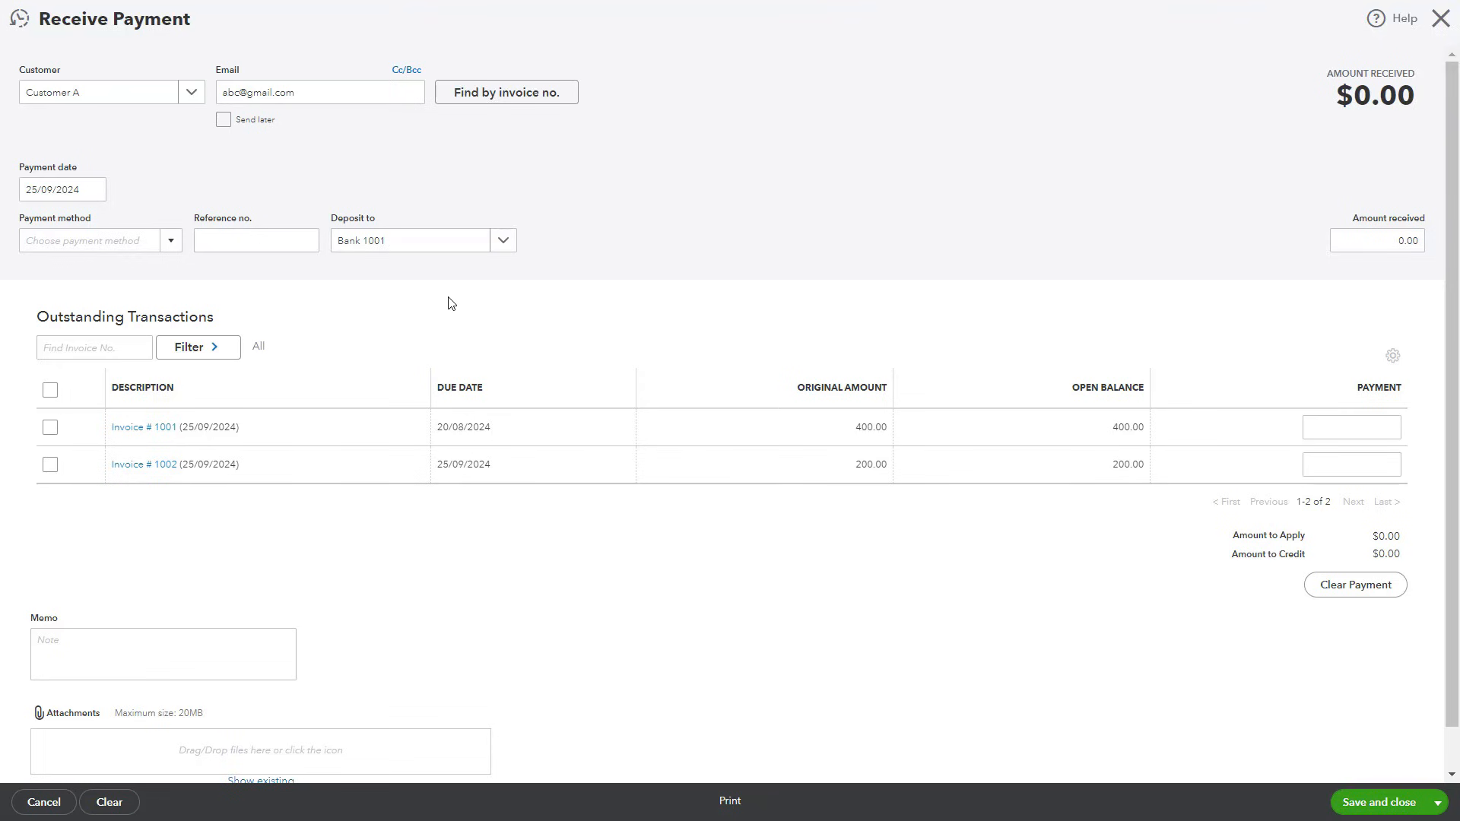
pyautogui.click(281, 242)
pyautogui.click(502, 242)
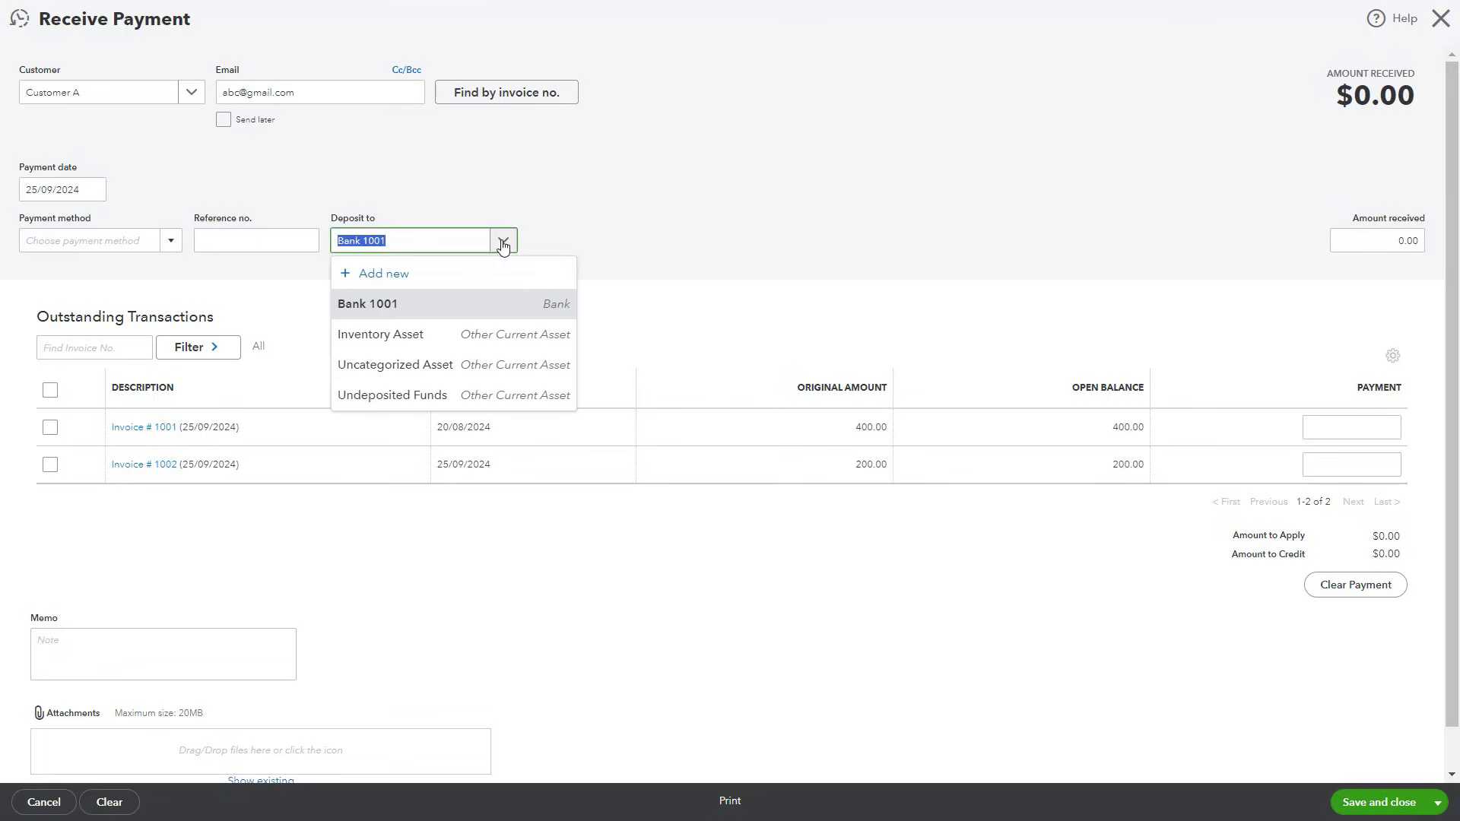
pyautogui.click(440, 305)
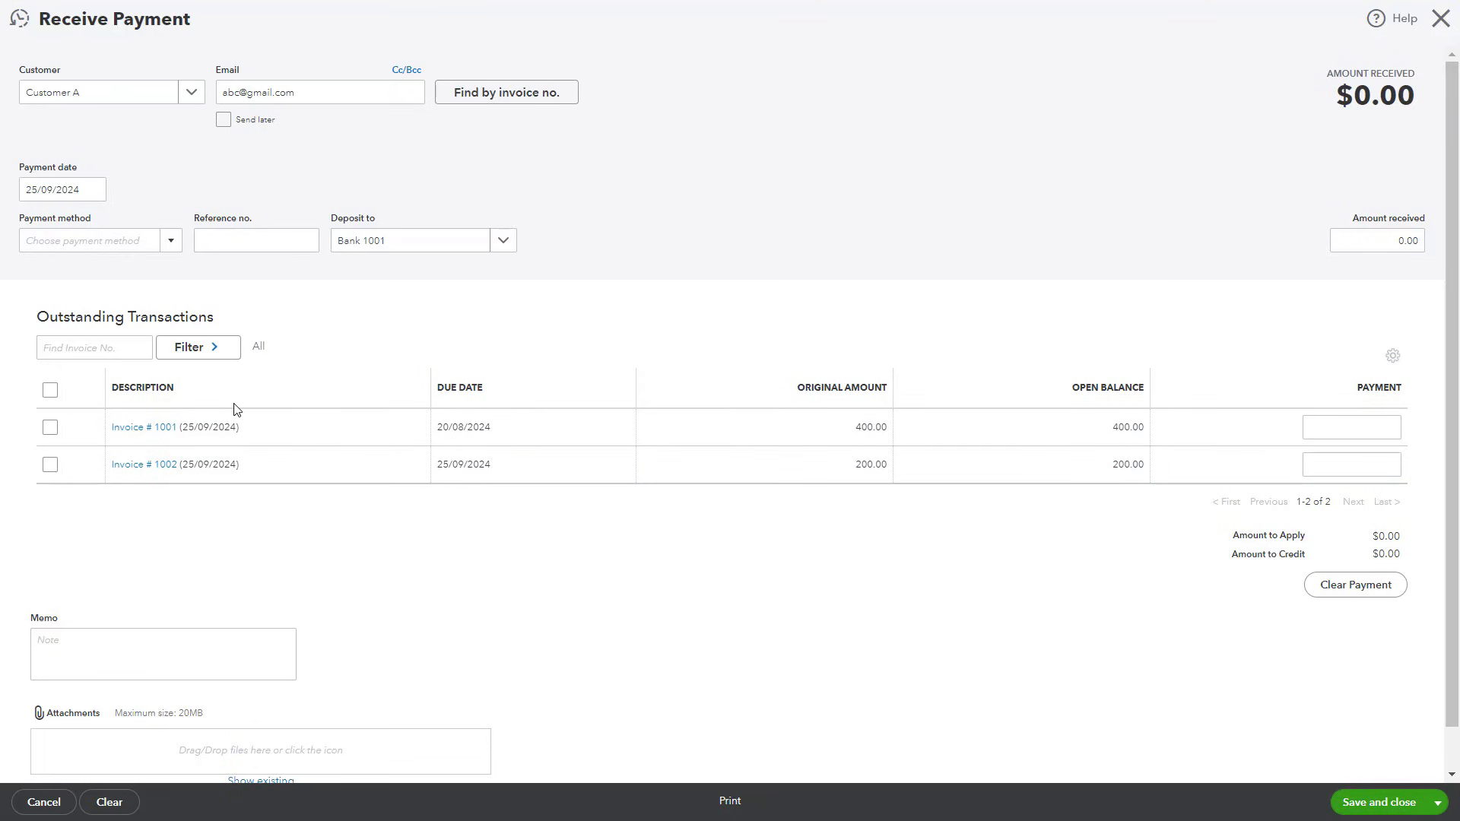
# - Set the amount received to 400.00 and apply it to invoice 1001
pyautogui.click(50, 431)
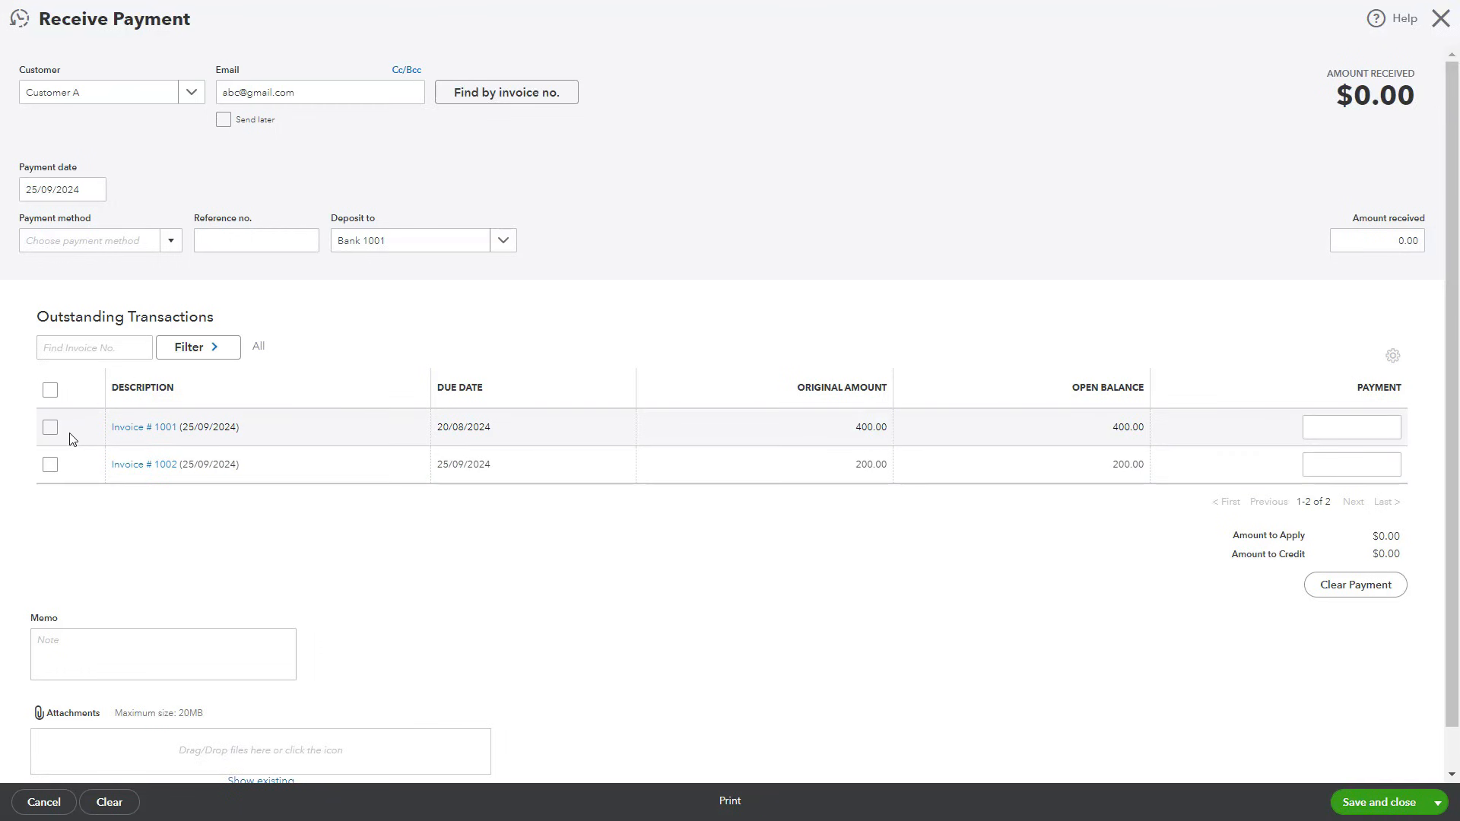
pyautogui.click(1405, 244)
pyautogui.write('400')
pyautogui.click(55, 430)
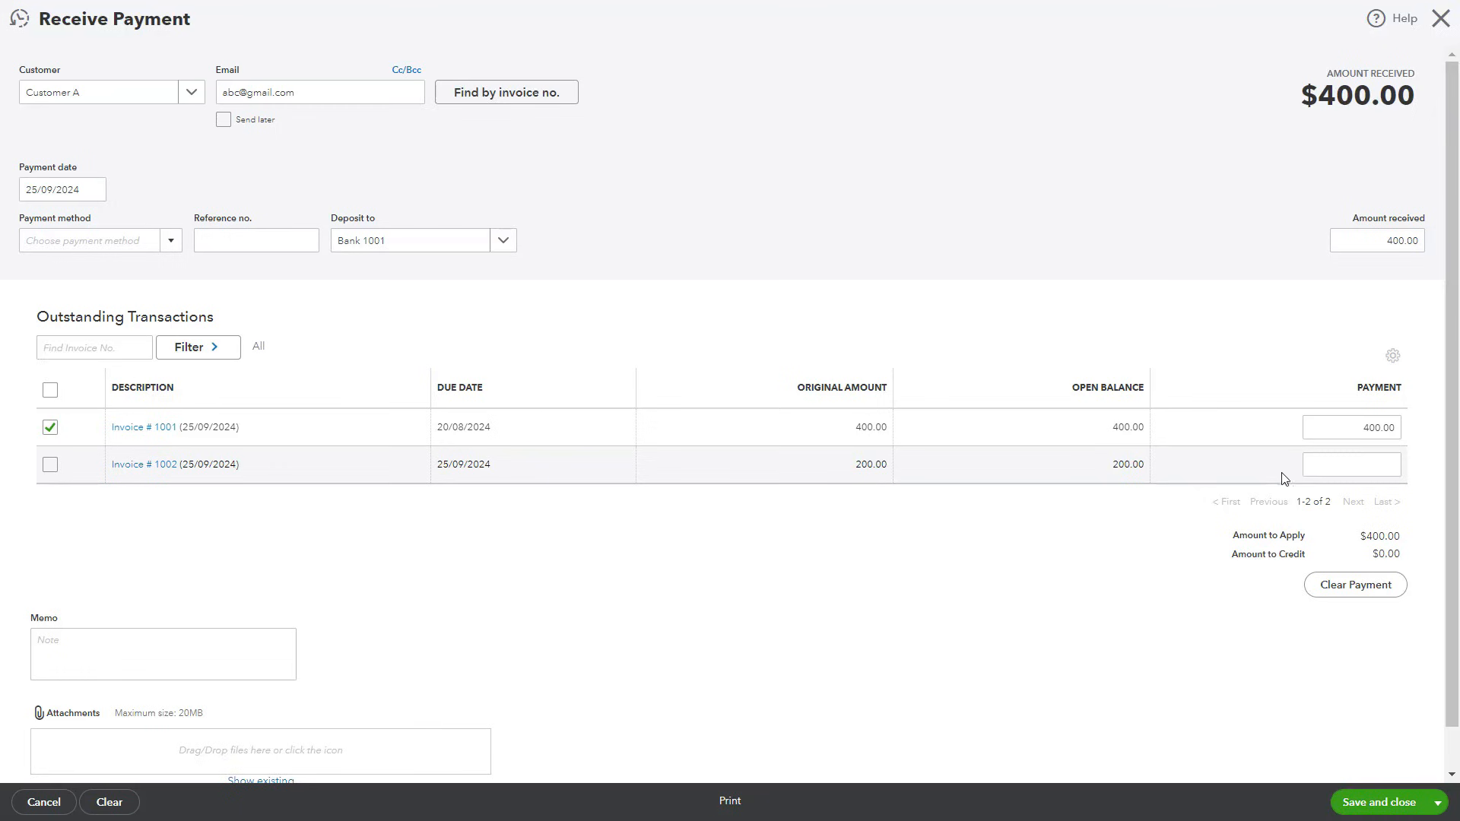
# - Change the amount received to 150.00 as a partial payment of invoice 1001 and open the save options
pyautogui.click(1371, 430)
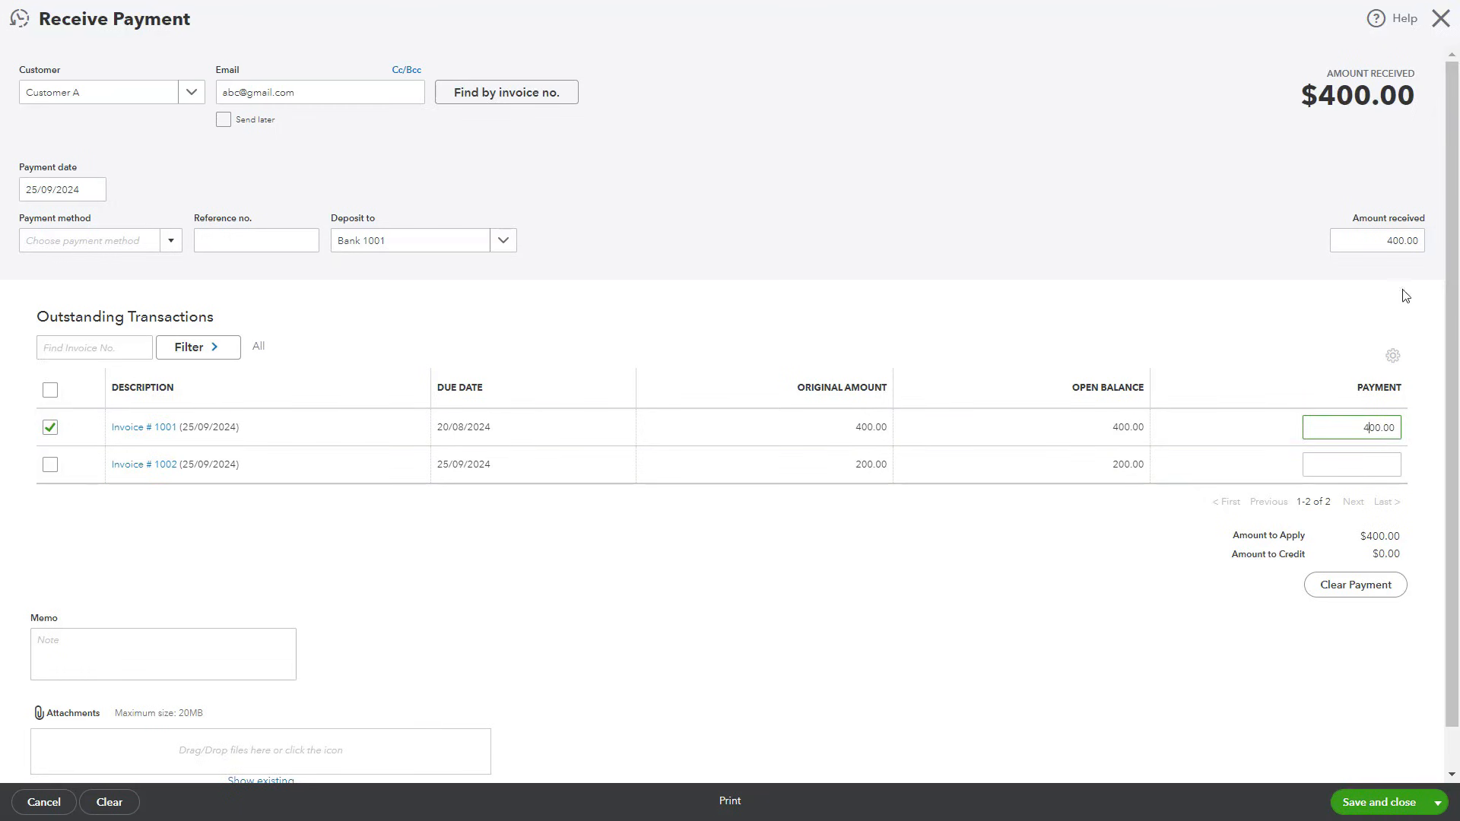
pyautogui.click(1403, 240)
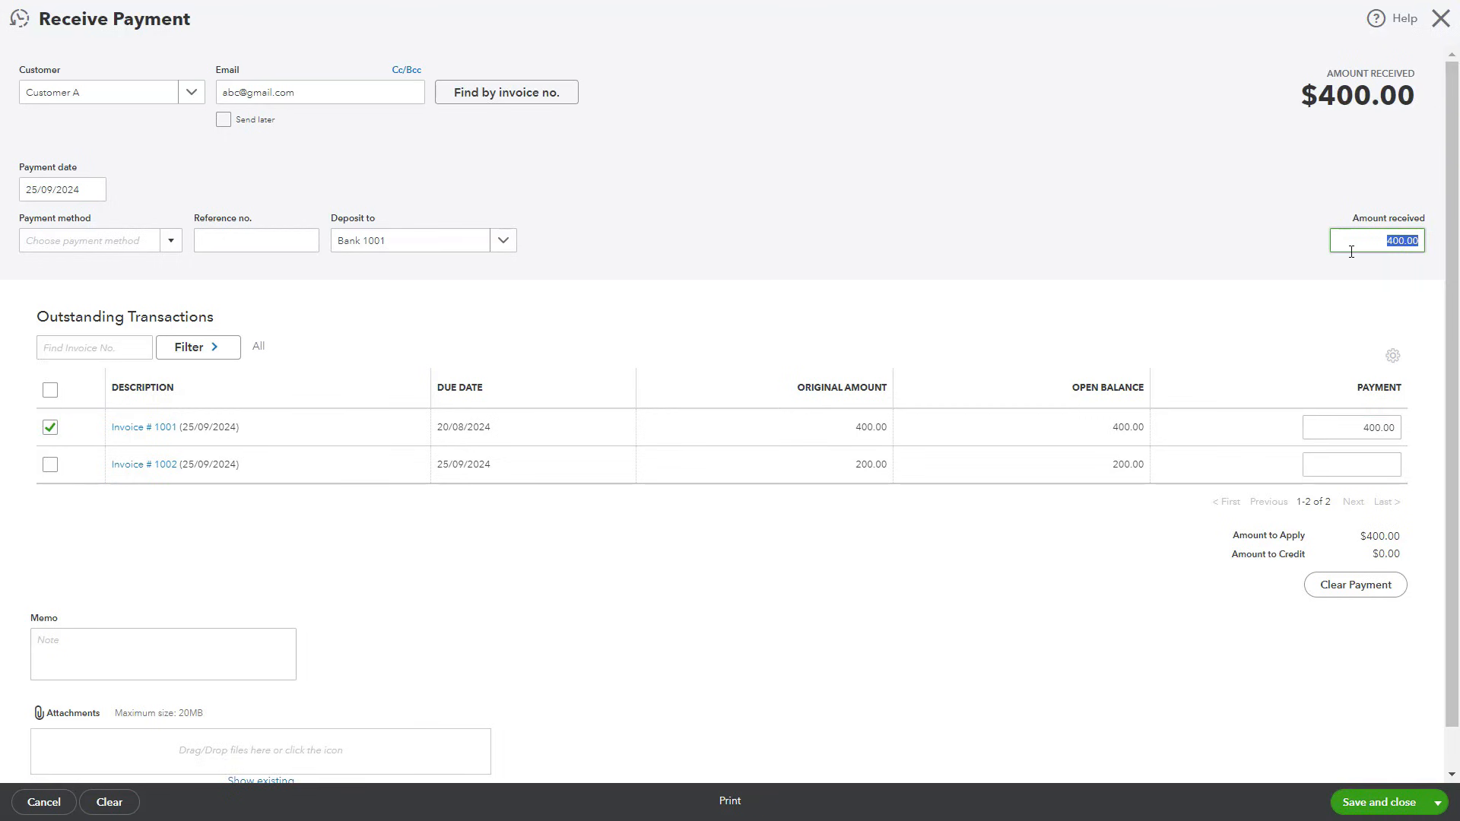
pyautogui.write('150')
pyautogui.press('Tab')
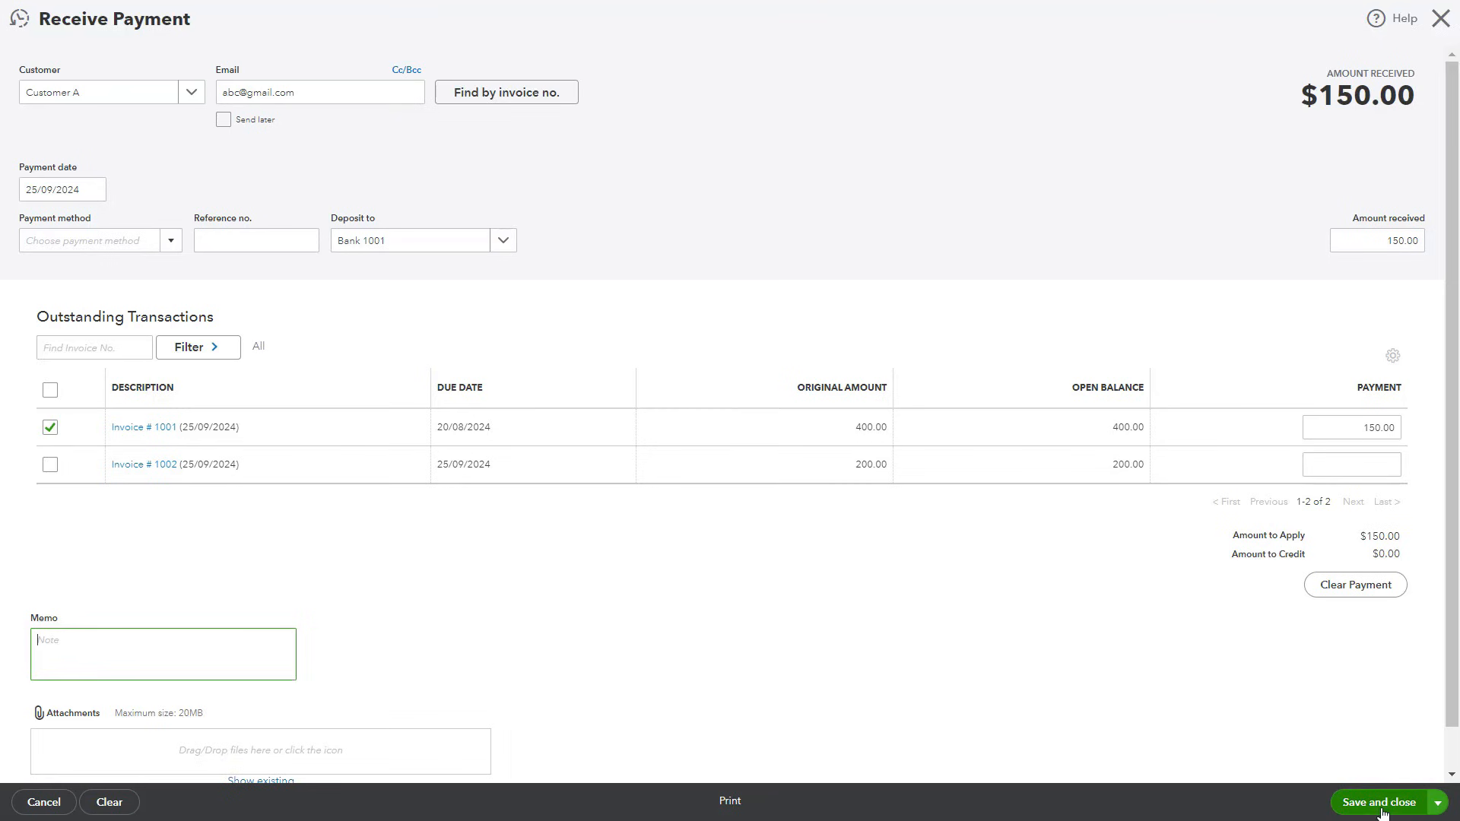
pyautogui.click(1438, 811)
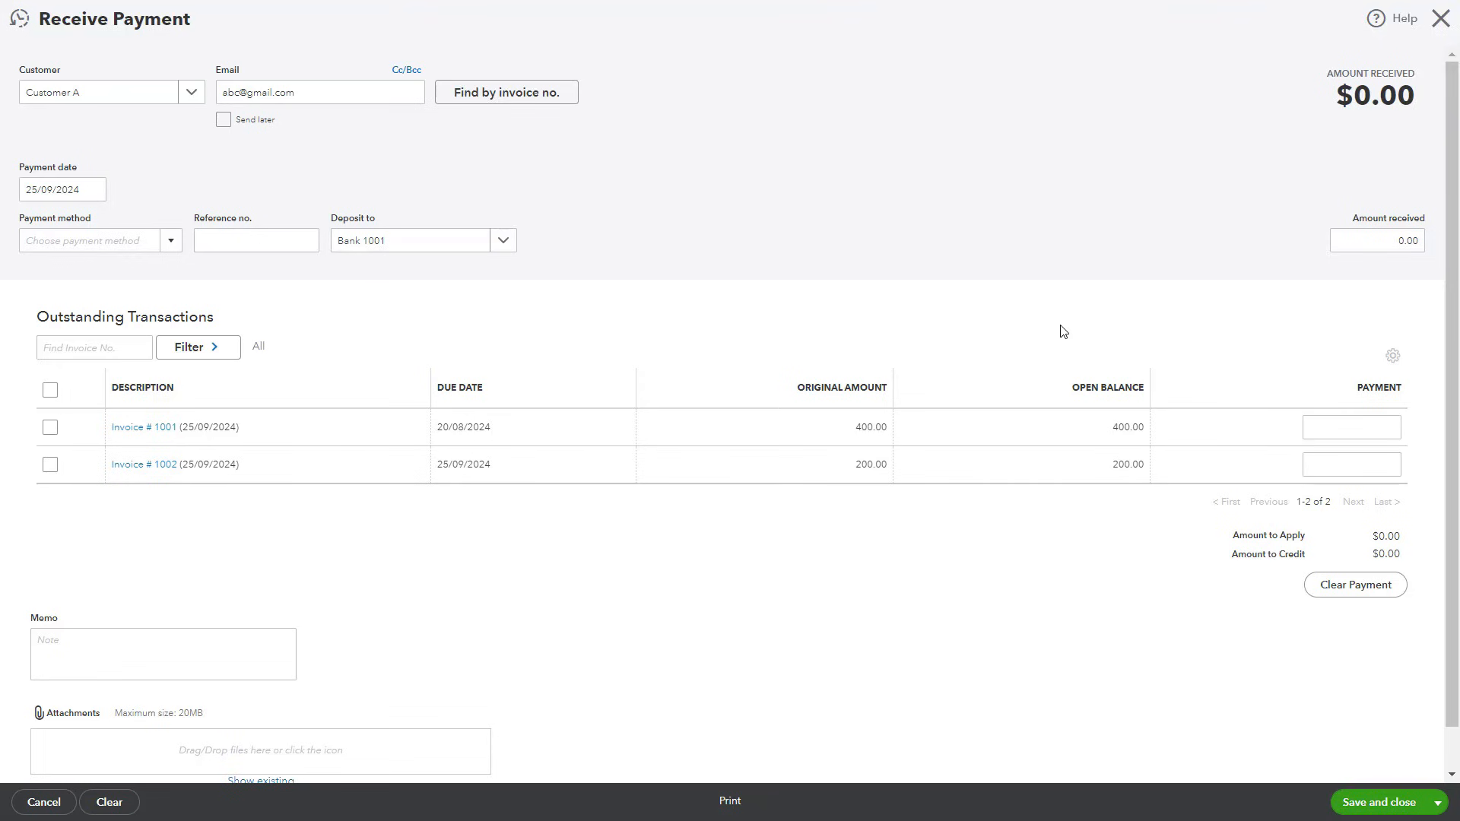
# - Enter an amount received of 200.00 from Customer A and let it apply to the outstanding invoice automatically
pyautogui.click(1396, 242)
pyautogui.write('20')
pyautogui.click(978, 563)
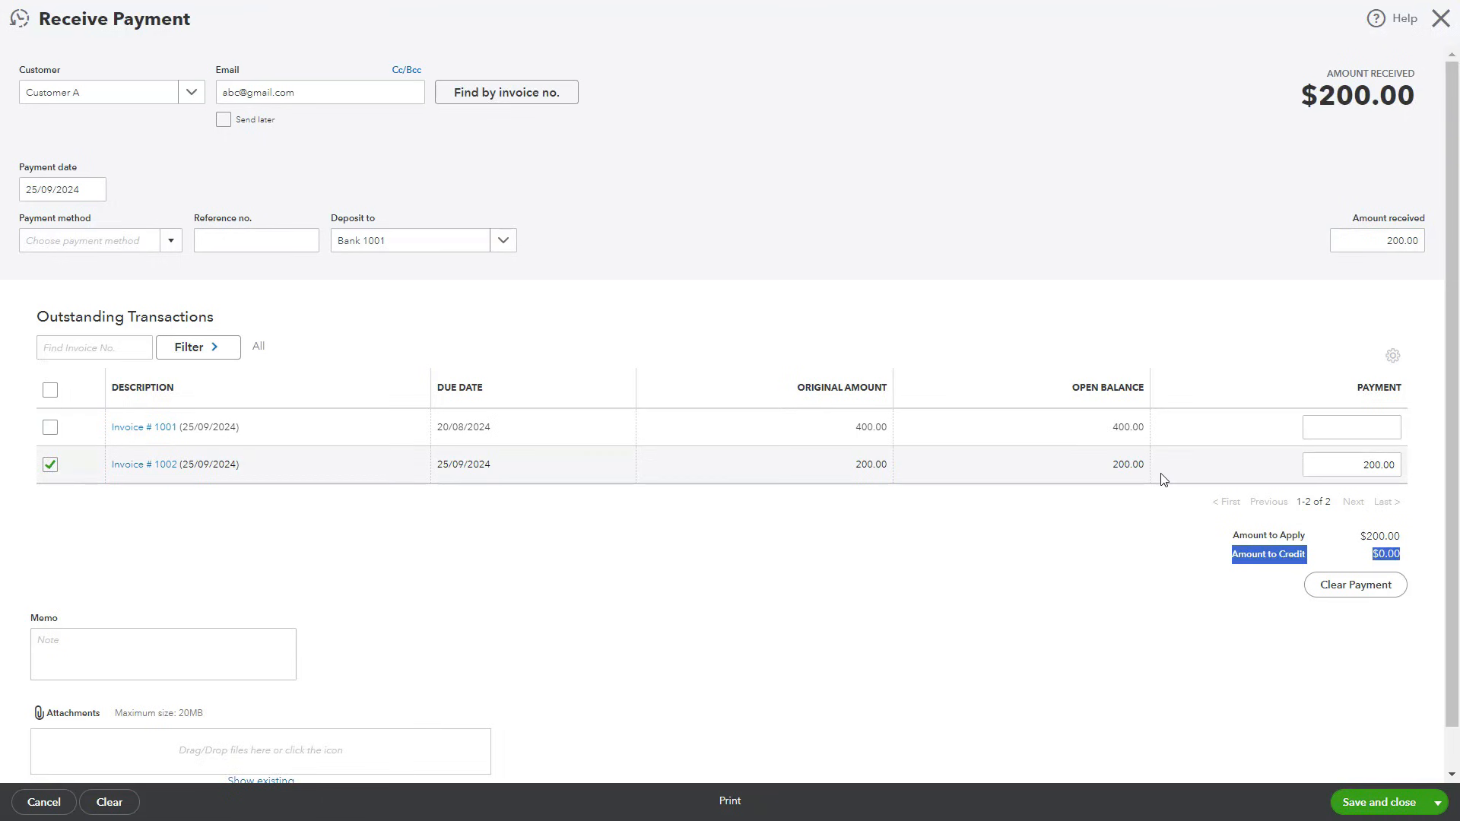
pyautogui.click(1121, 564)
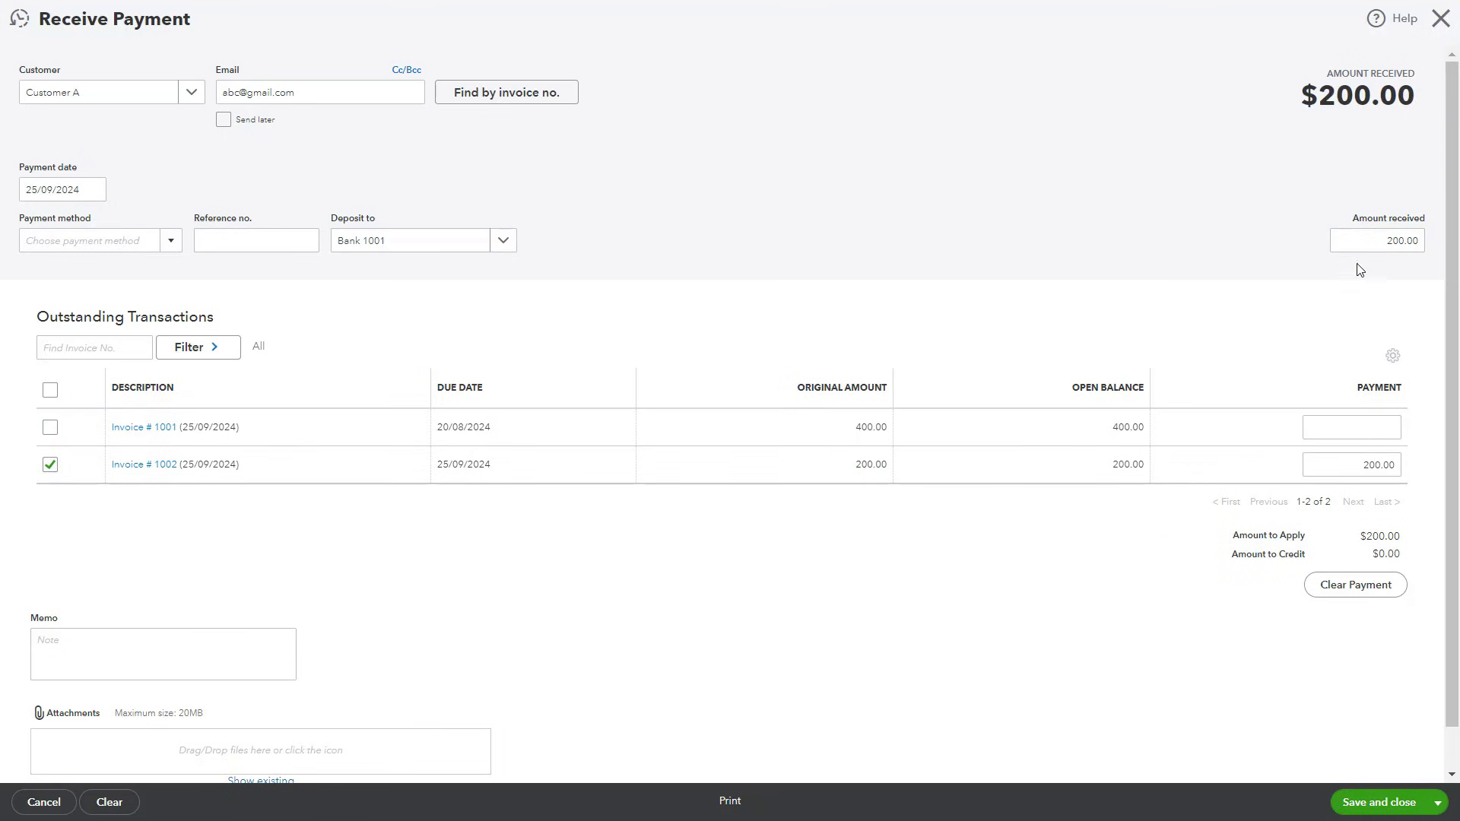
# - Set the amount received to 300.00 and apply only 100.00 of it to invoice 1001
pyautogui.click(1395, 240)
pyautogui.write('300')
pyautogui.click(1386, 293)
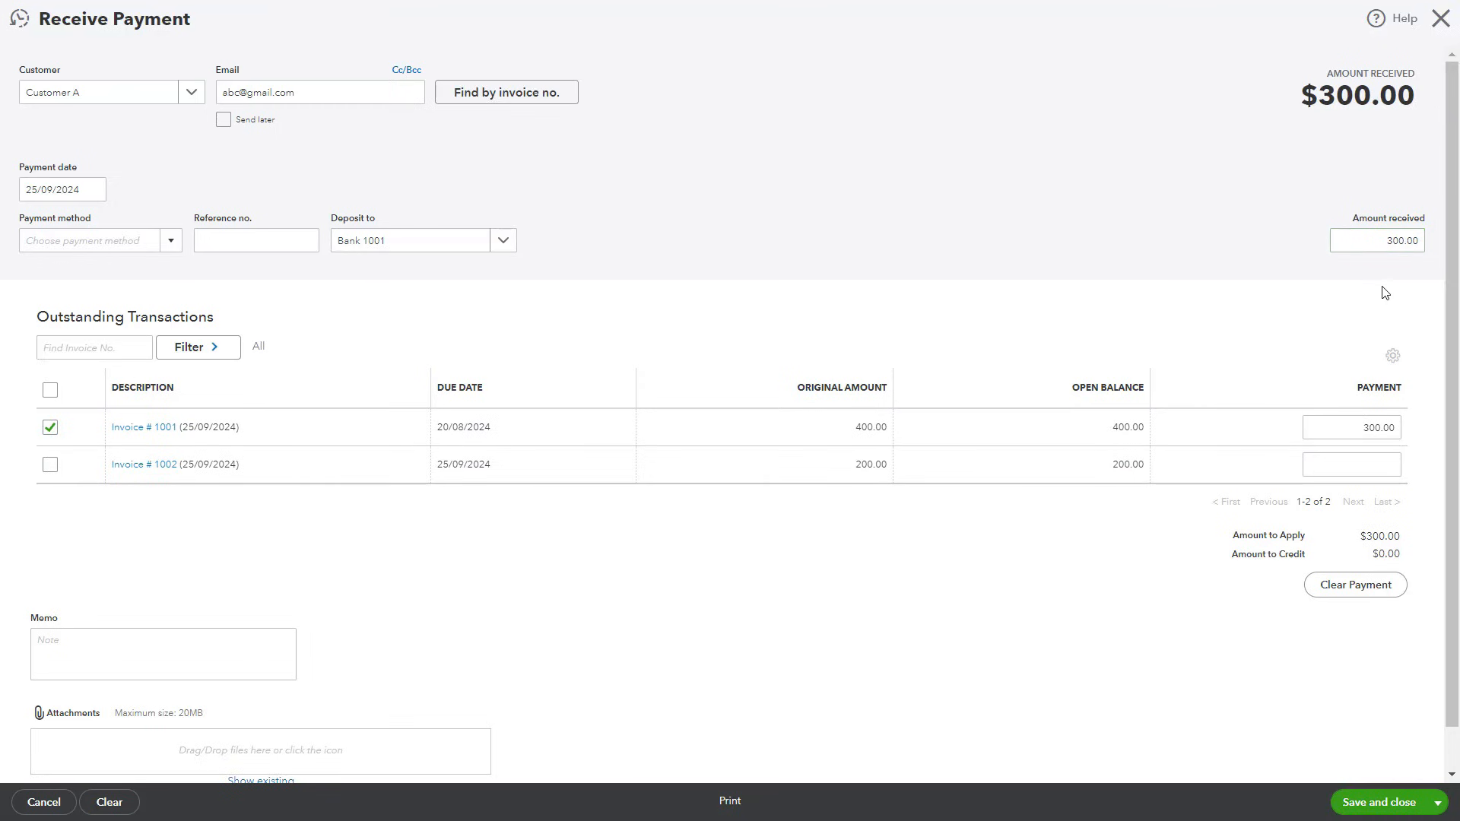
pyautogui.click(1375, 430)
pyautogui.doubleClick(1375, 430)
pyautogui.write('100')
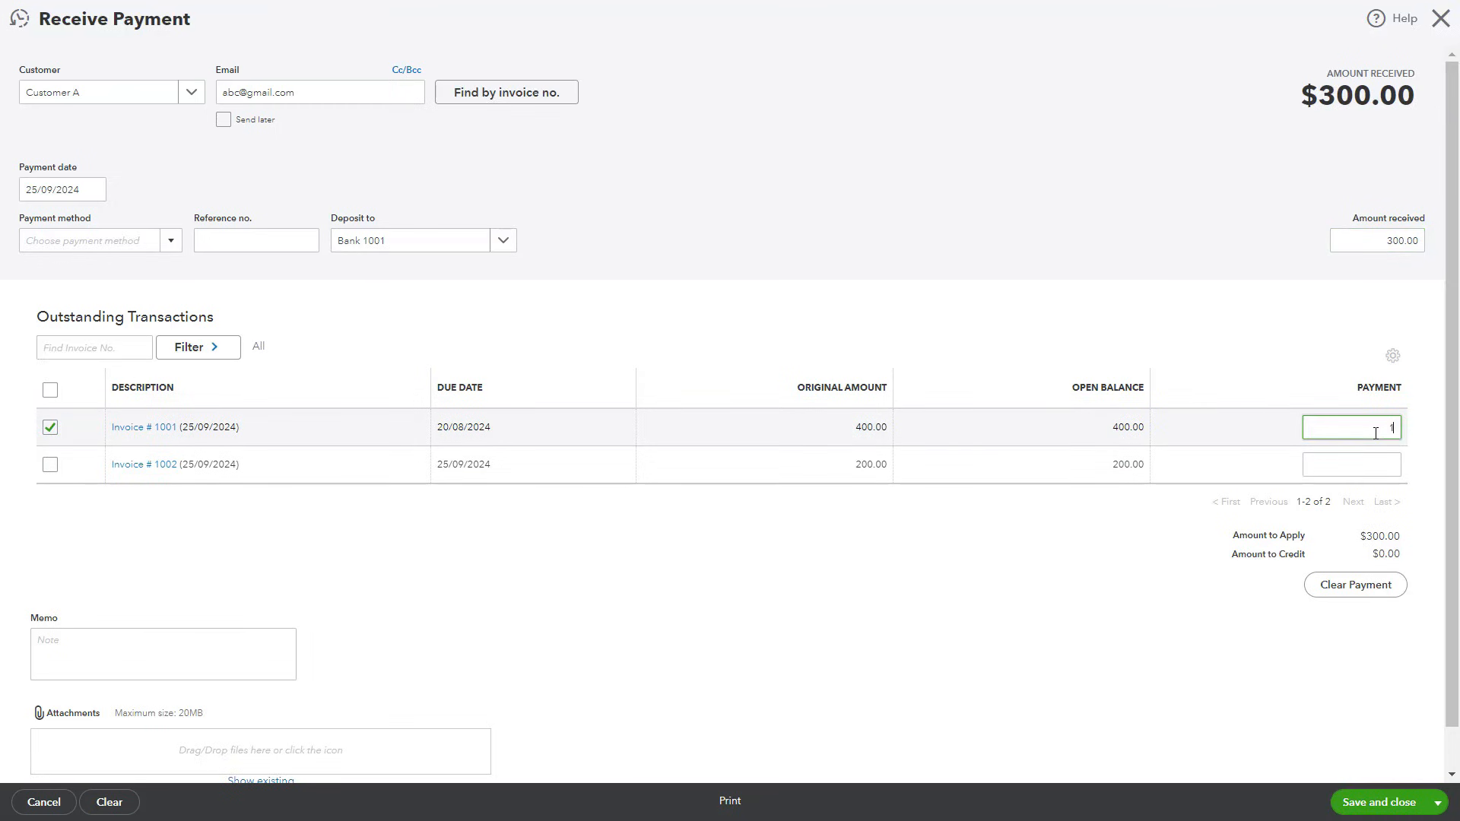
# - Apply 200.00 of the payment to invoice 1002, then save and close the payment
pyautogui.click(1340, 461)
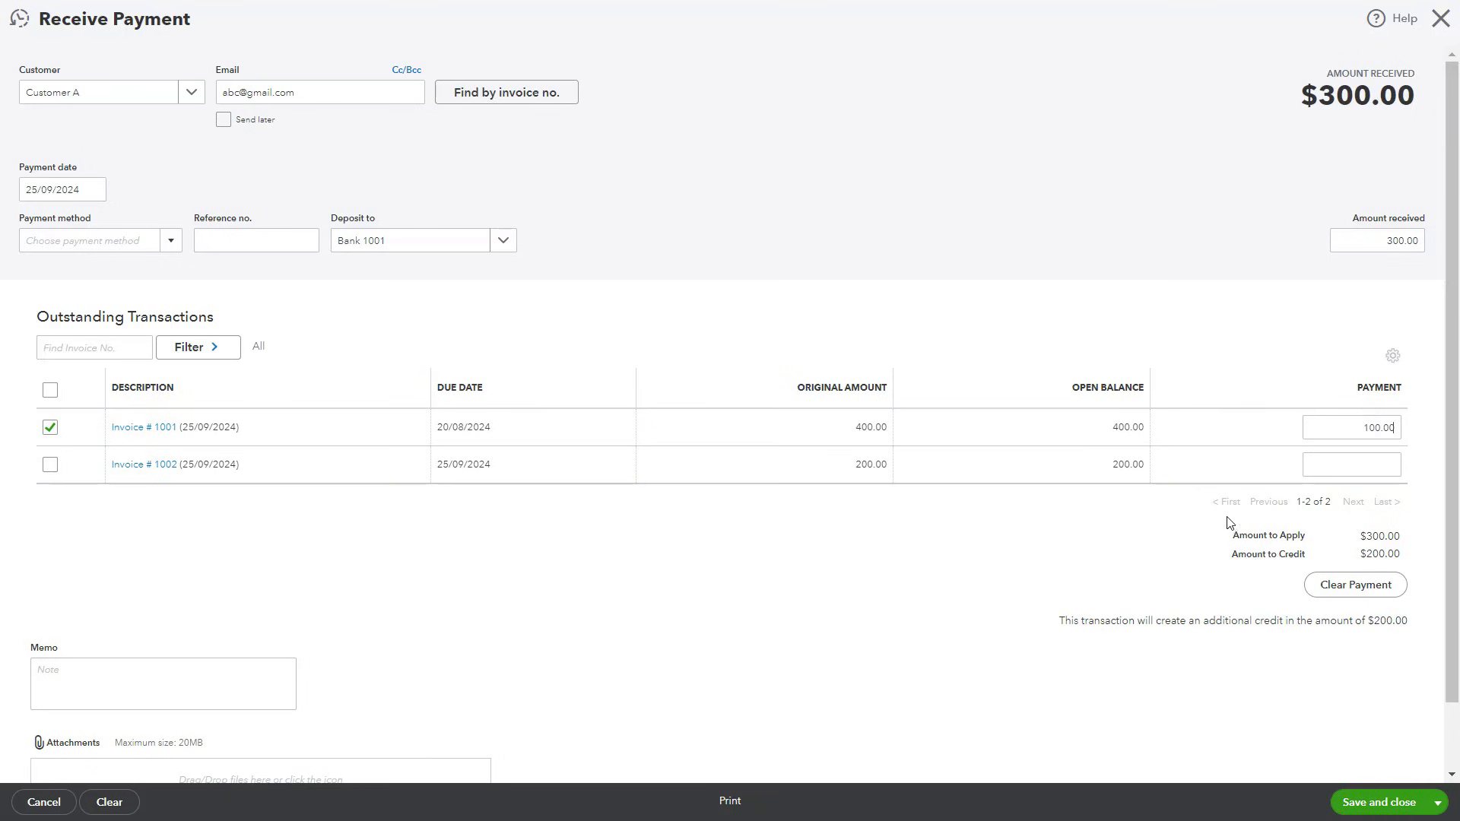
pyautogui.write('200')
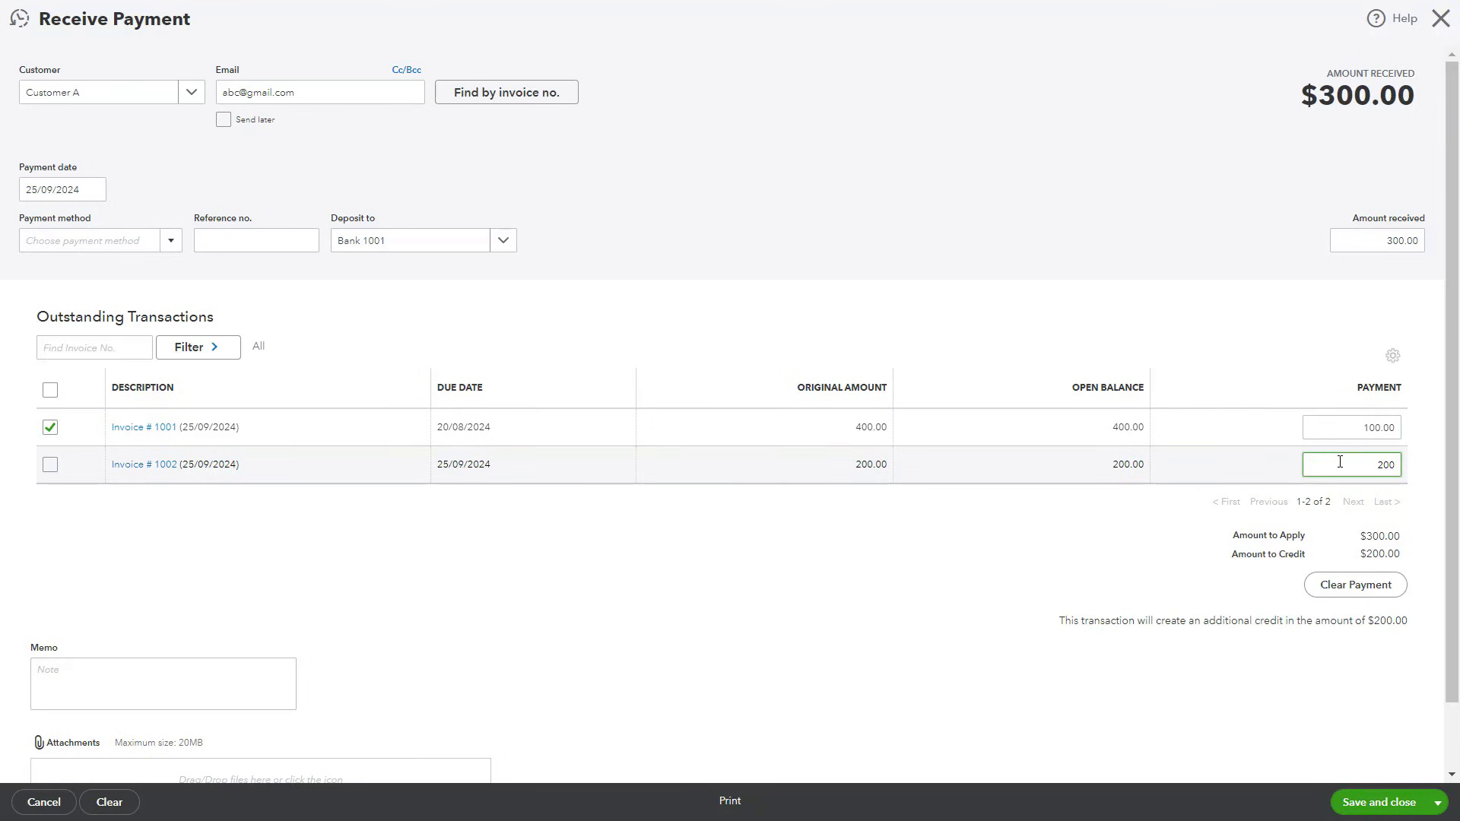
pyautogui.click(1265, 629)
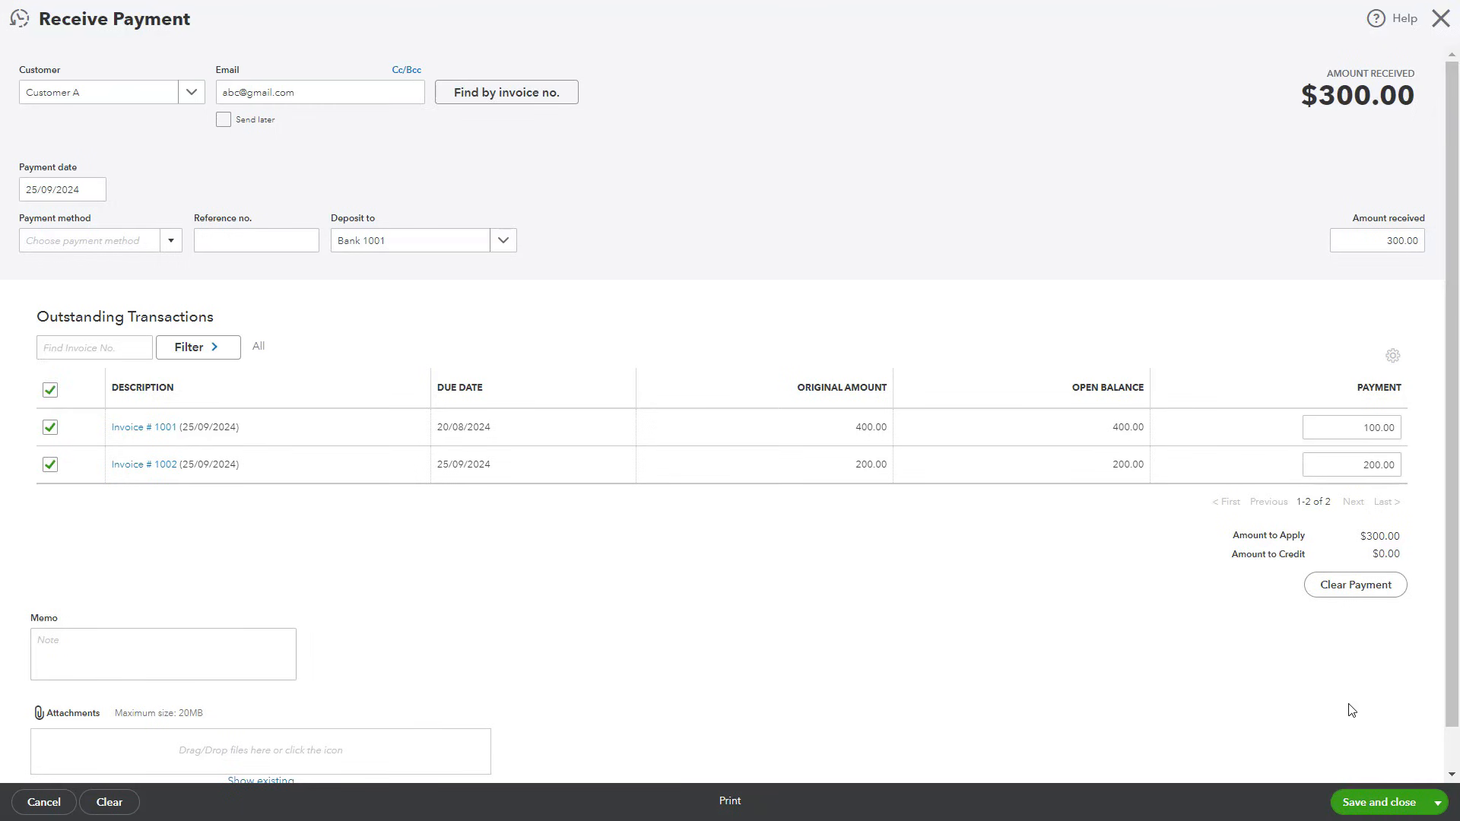
pyautogui.click(1378, 811)
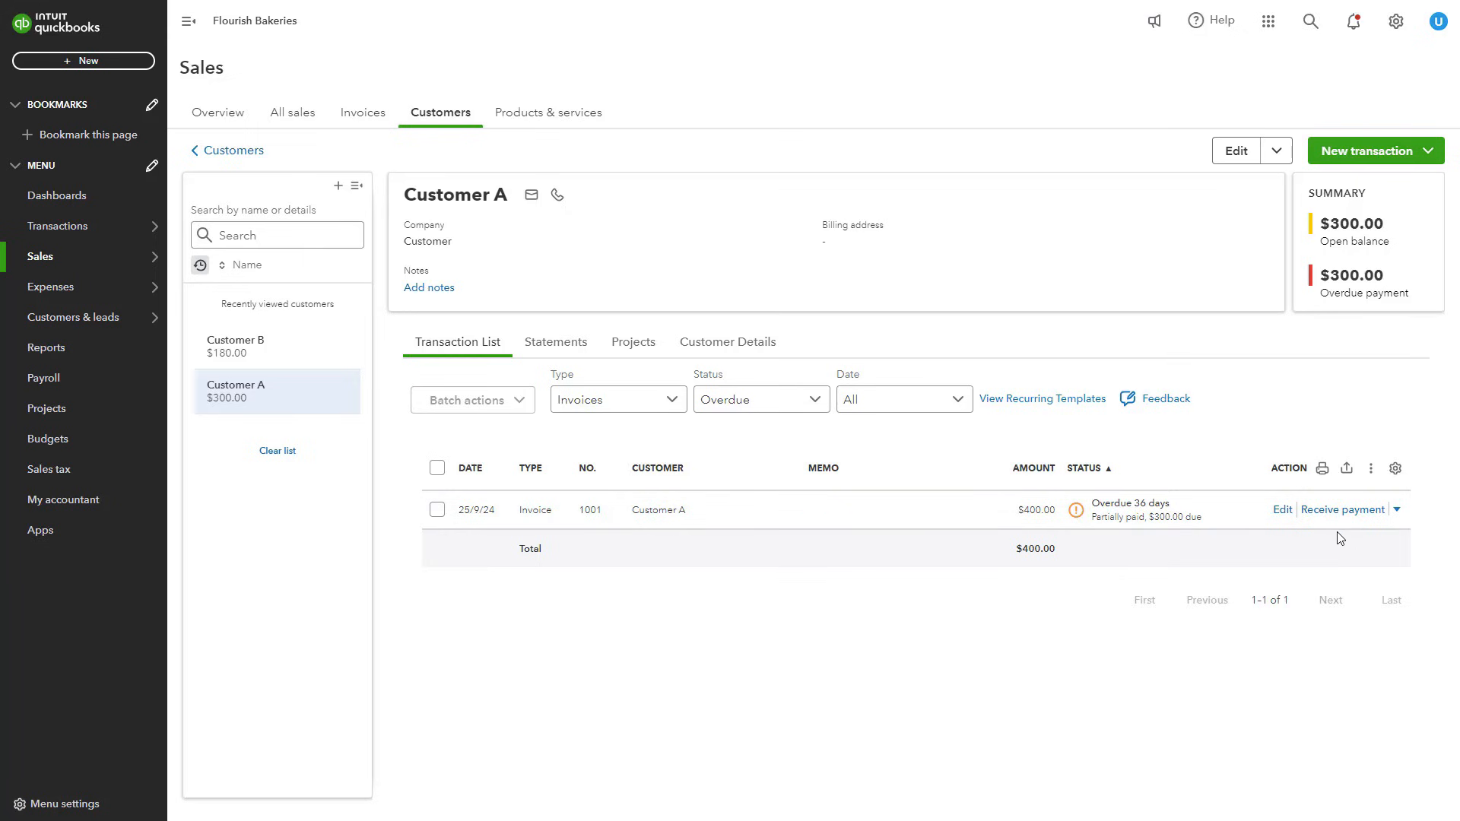
# - Start a payment for Customer A's overdue invoice 1001 and enter 300.00 as the amount received
pyautogui.click(1342, 510)
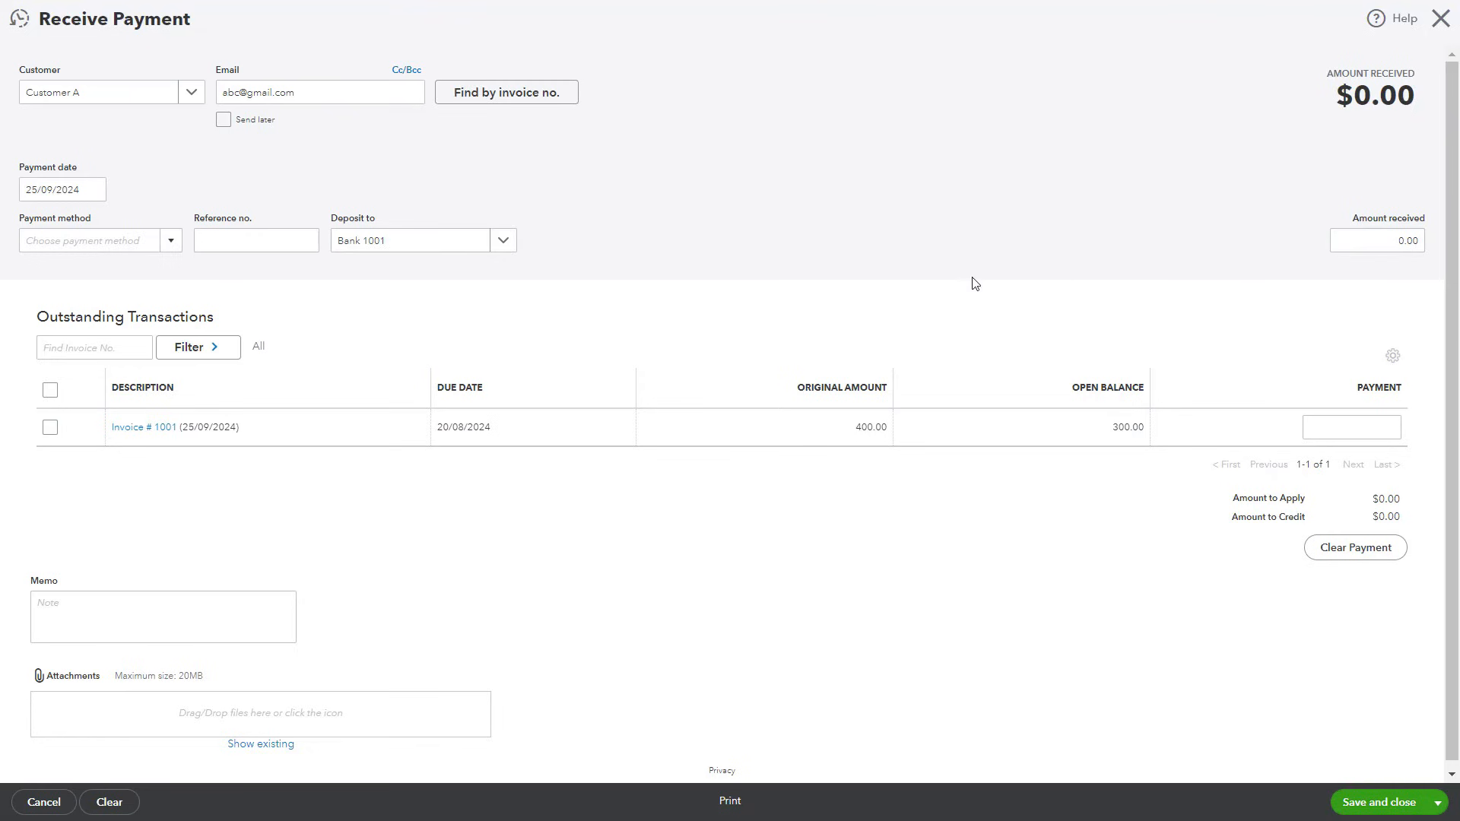
pyautogui.click(1378, 231)
pyautogui.write('300')
pyautogui.press('Tab')
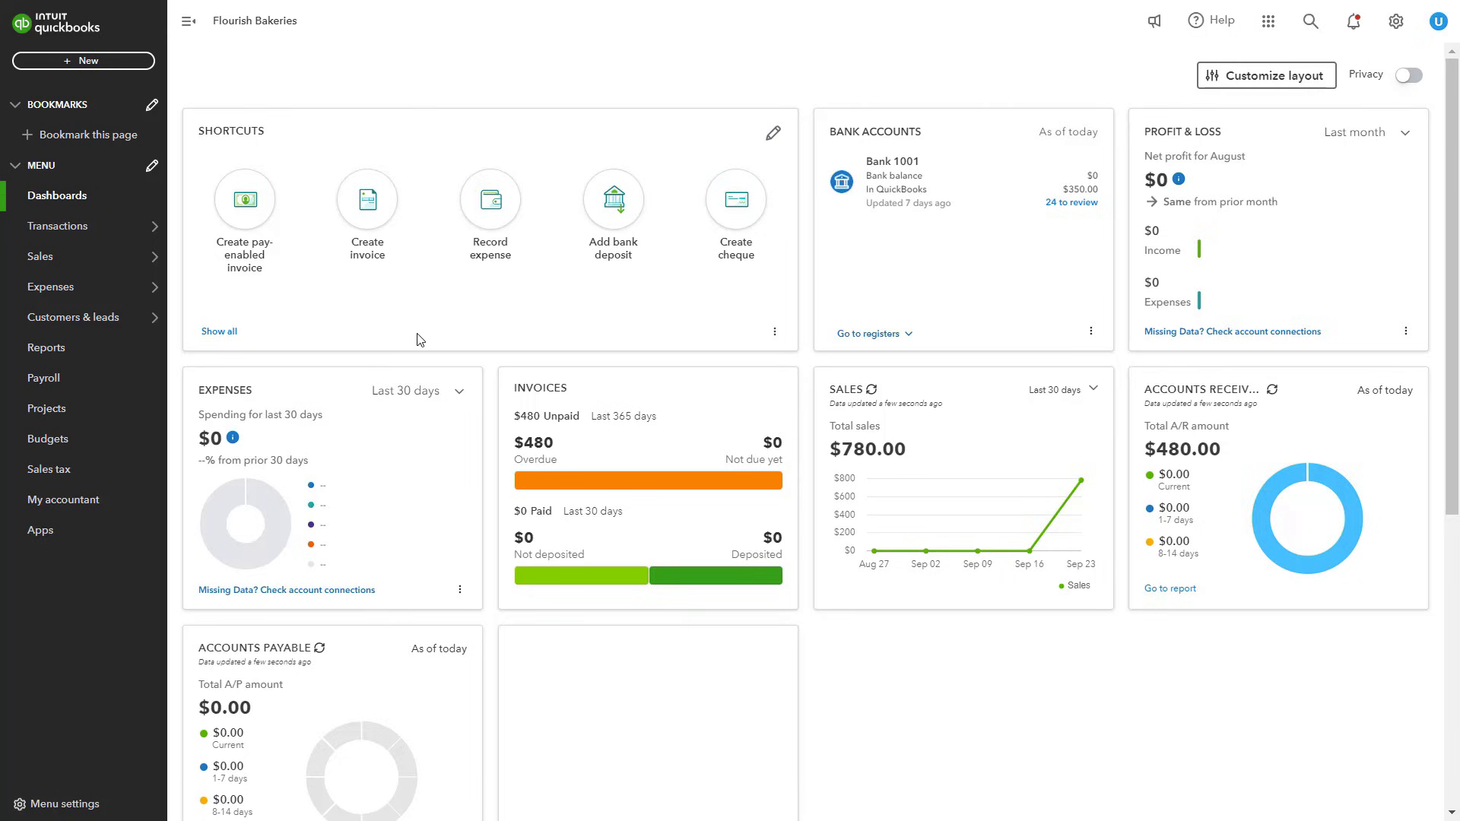
# - Record a bank deposit of 100.00 into Bank 1001, received from Customer B by Credit Card under the Sales account, and save it
pyautogui.click(120, 64)
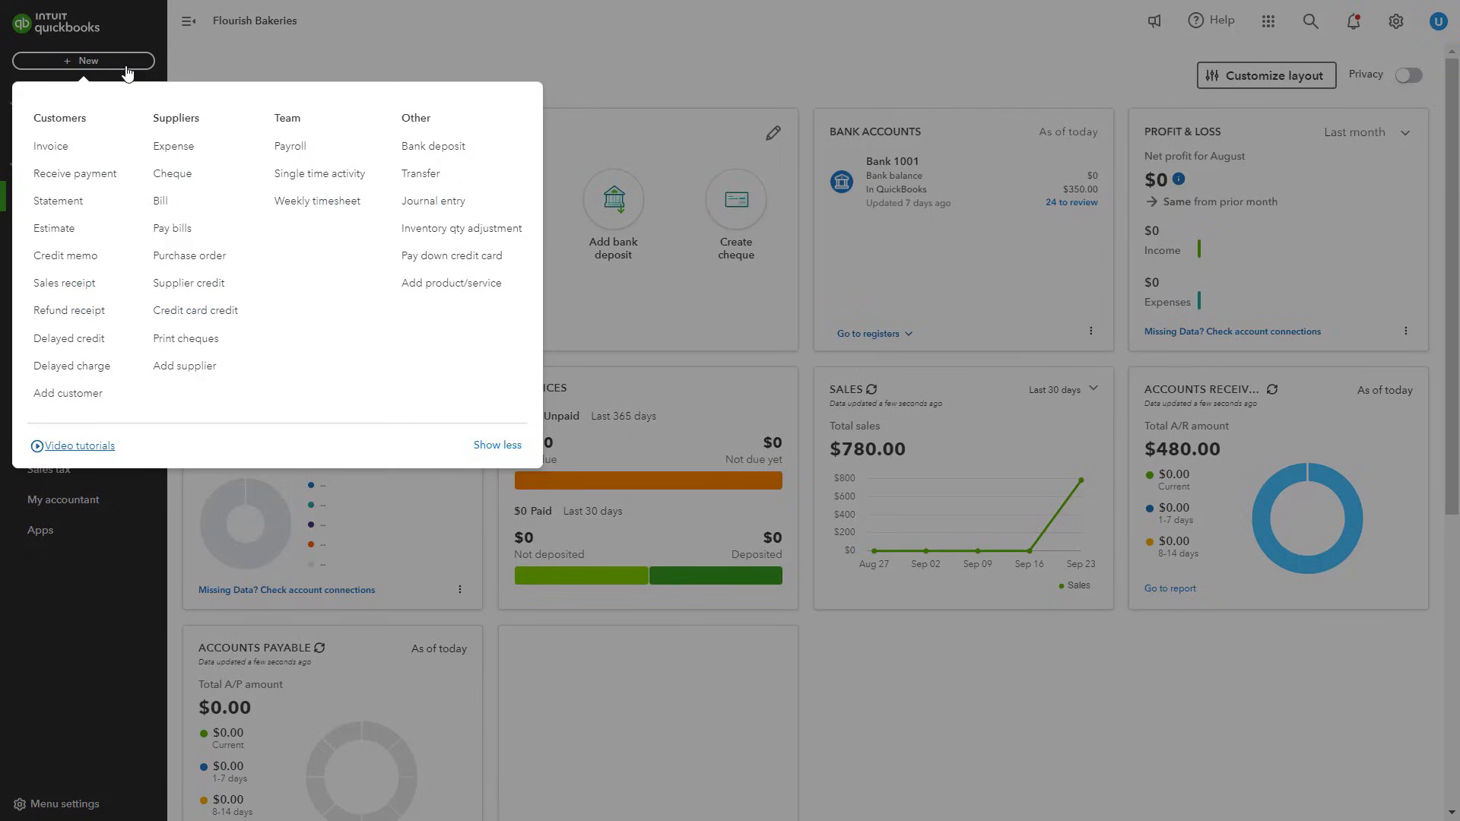
pyautogui.click(466, 159)
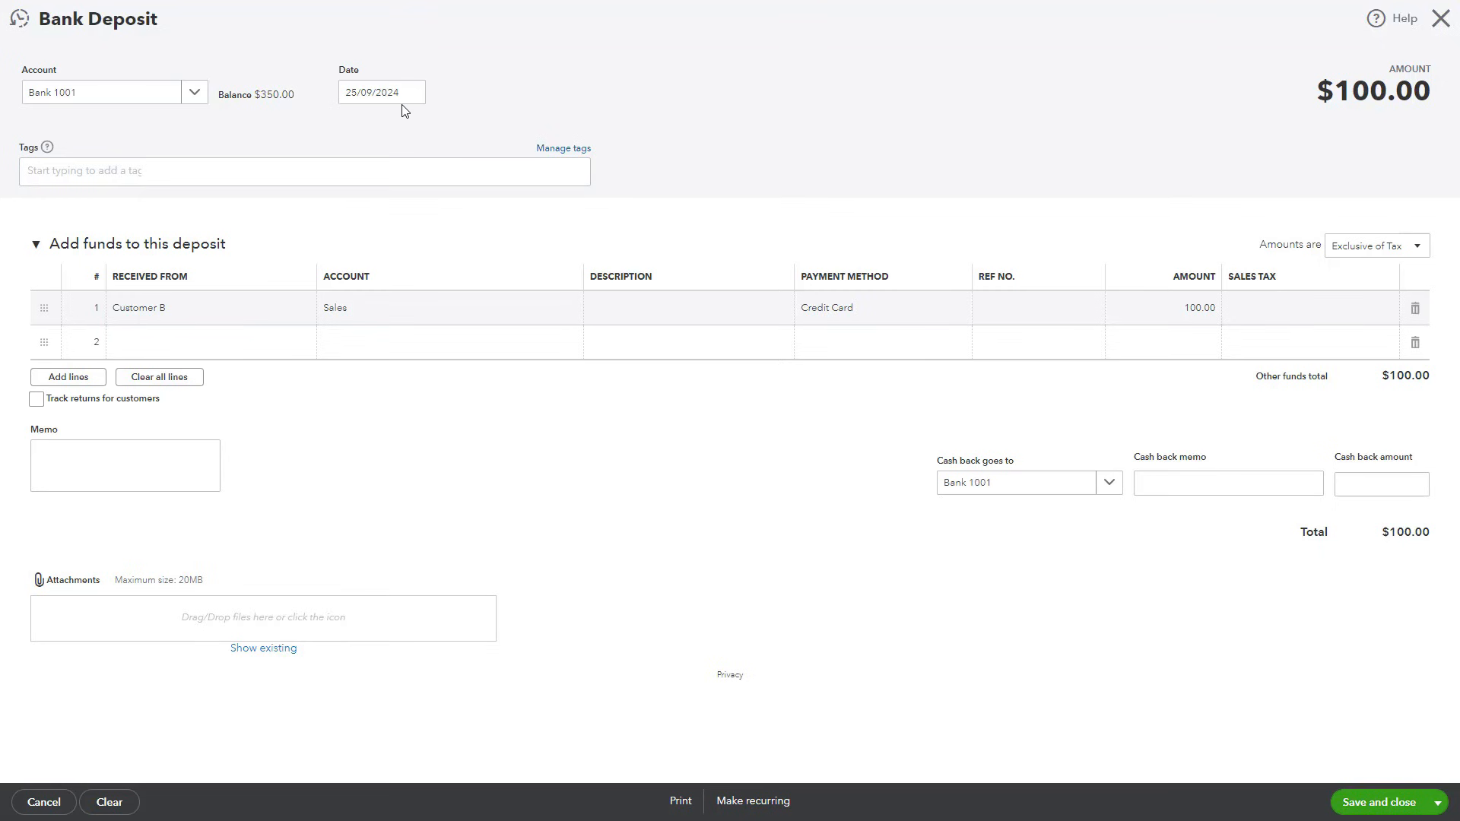
pyautogui.click(1377, 804)
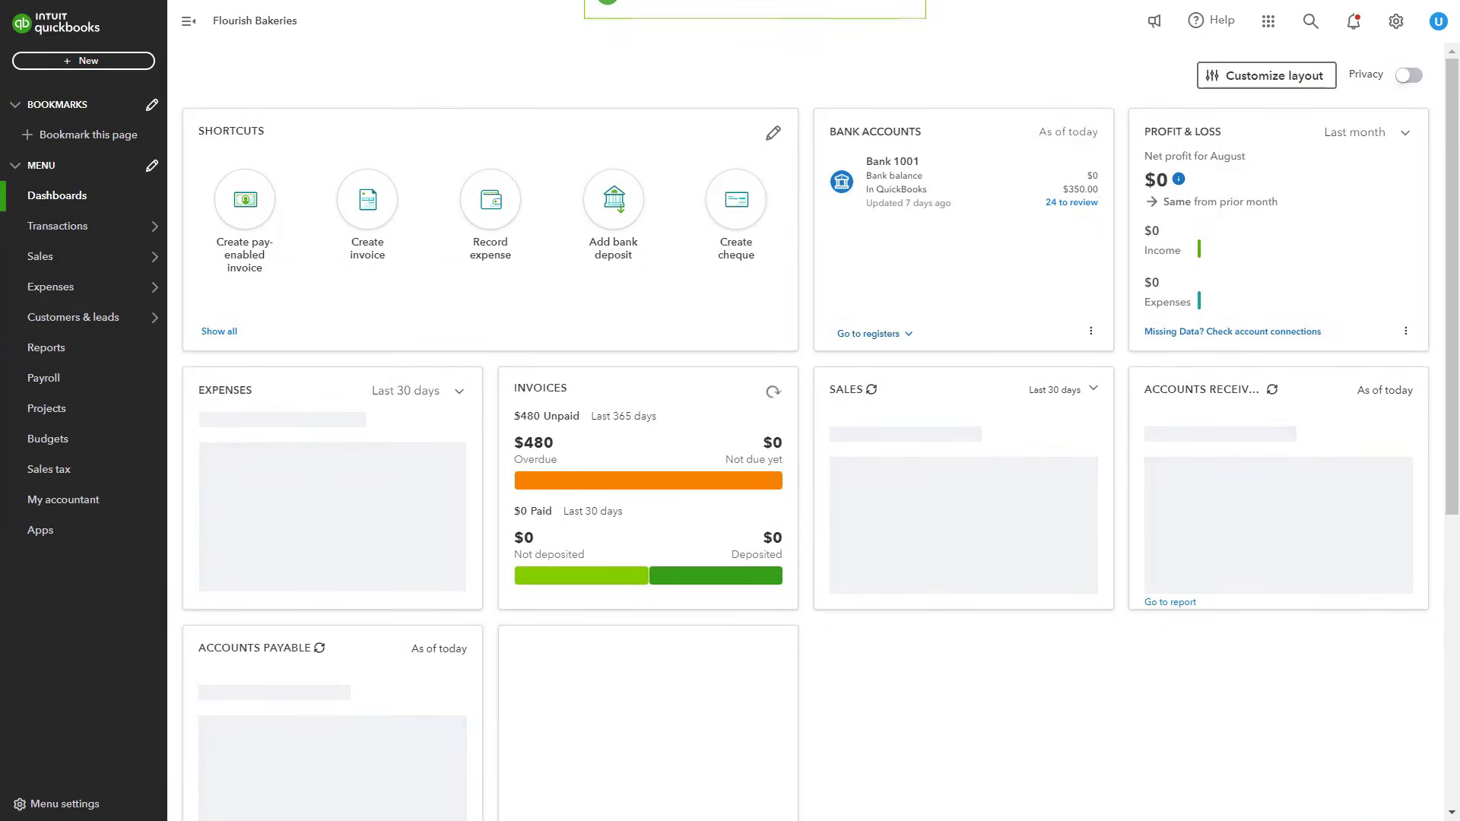
# - Open the customer list and view Customer A's record
pyautogui.moveTo(70, 262)
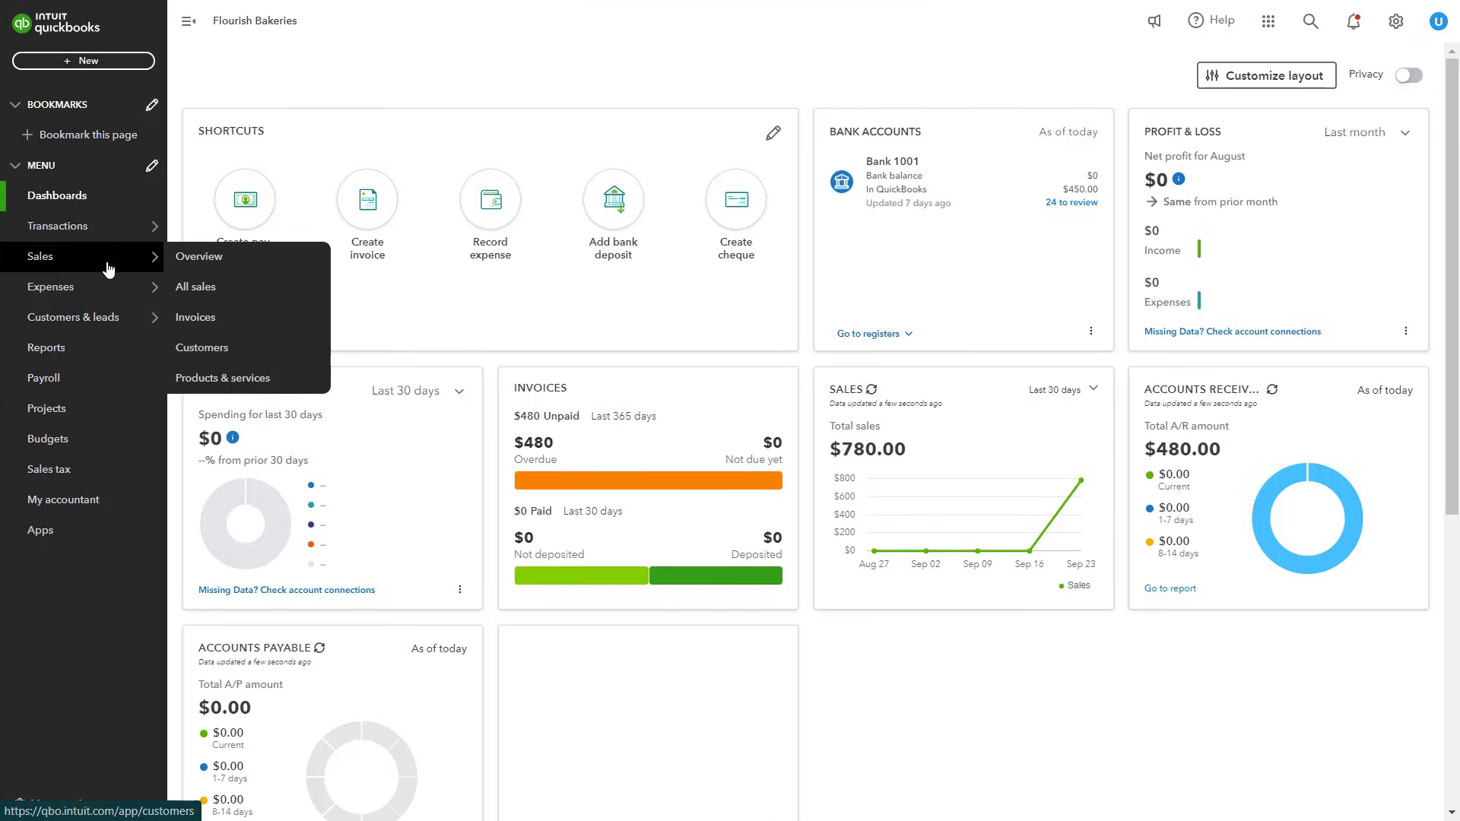
pyautogui.click(213, 350)
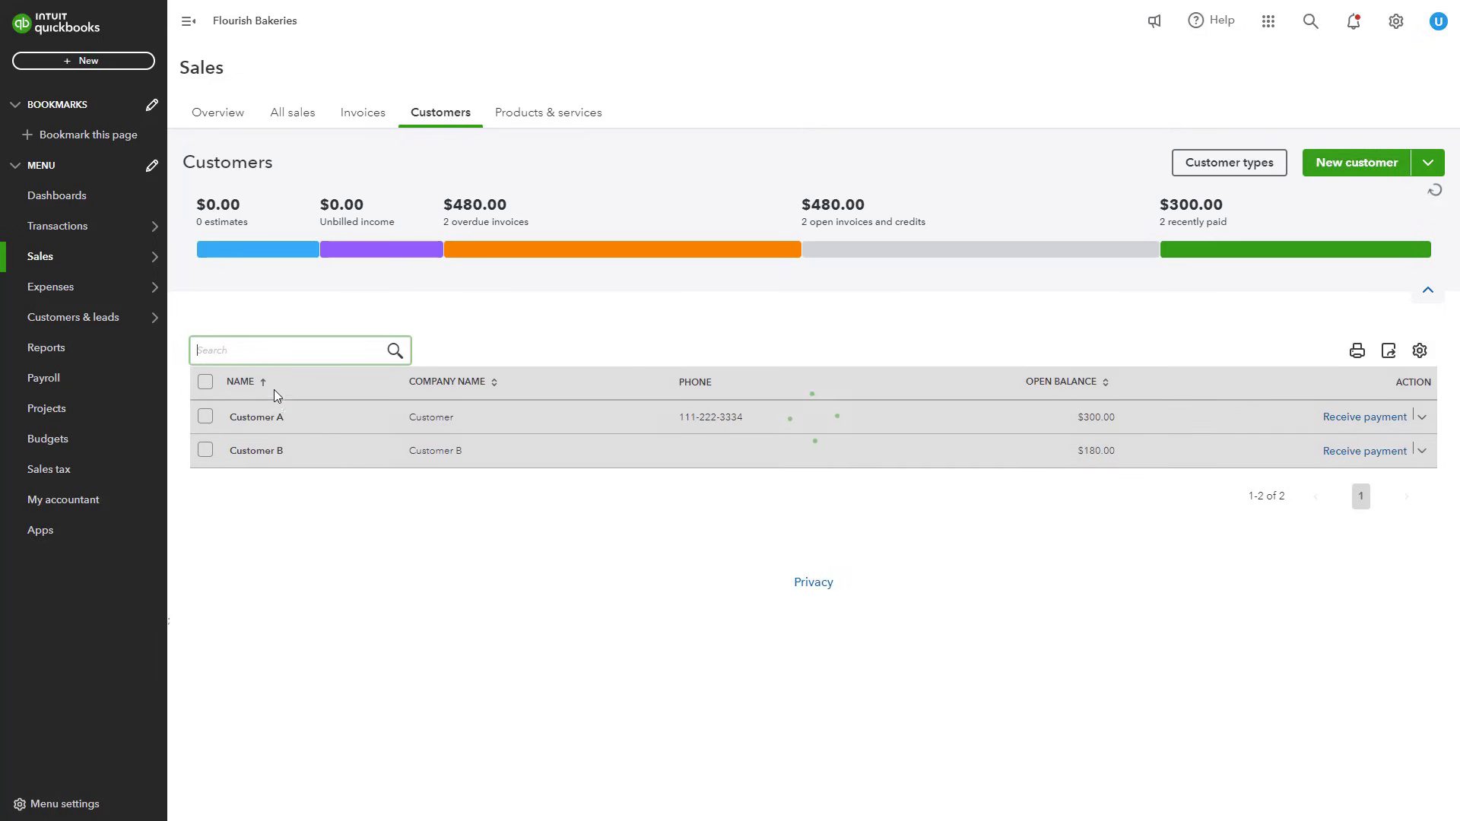
pyautogui.click(261, 418)
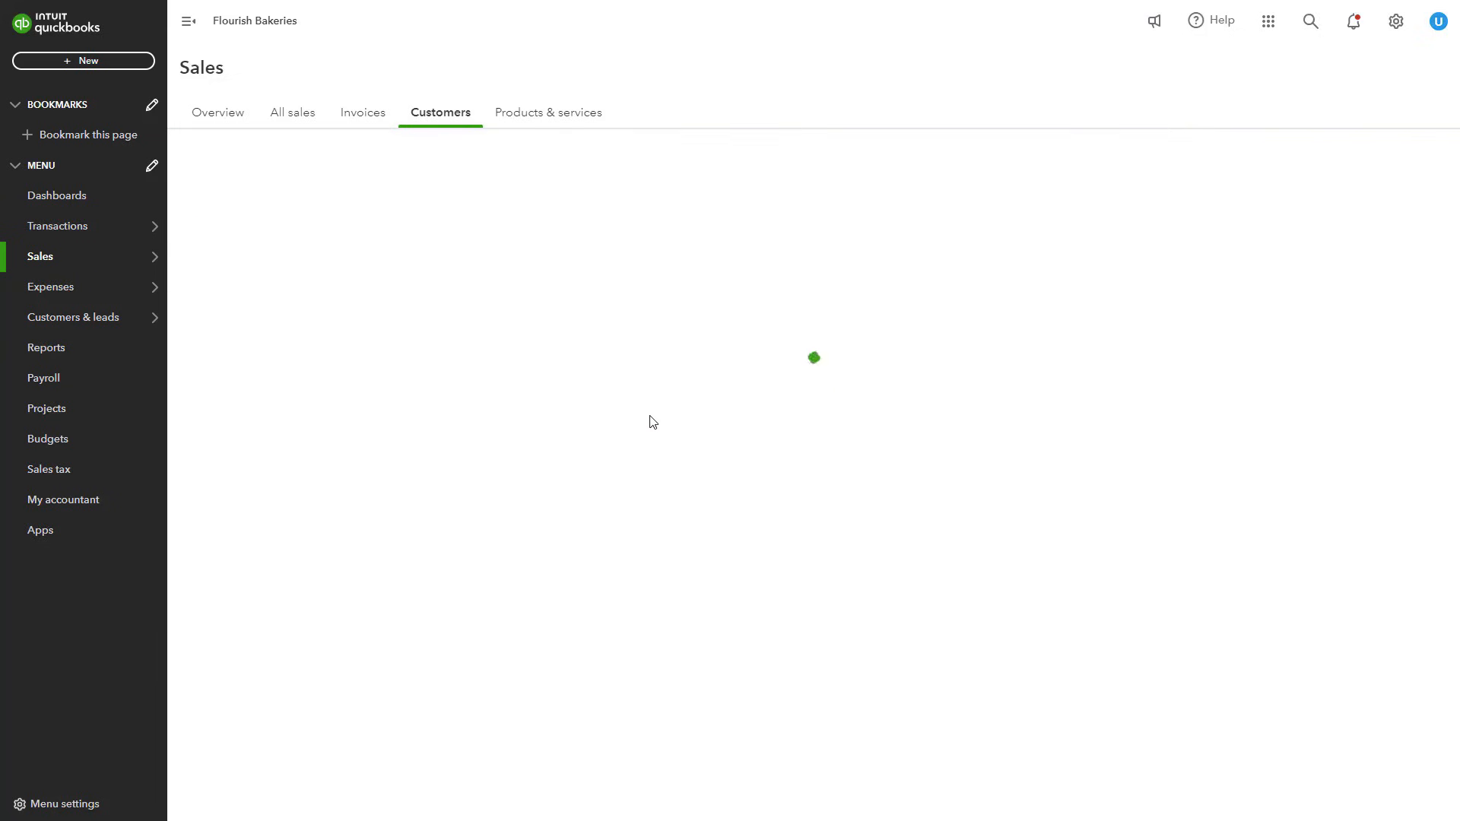
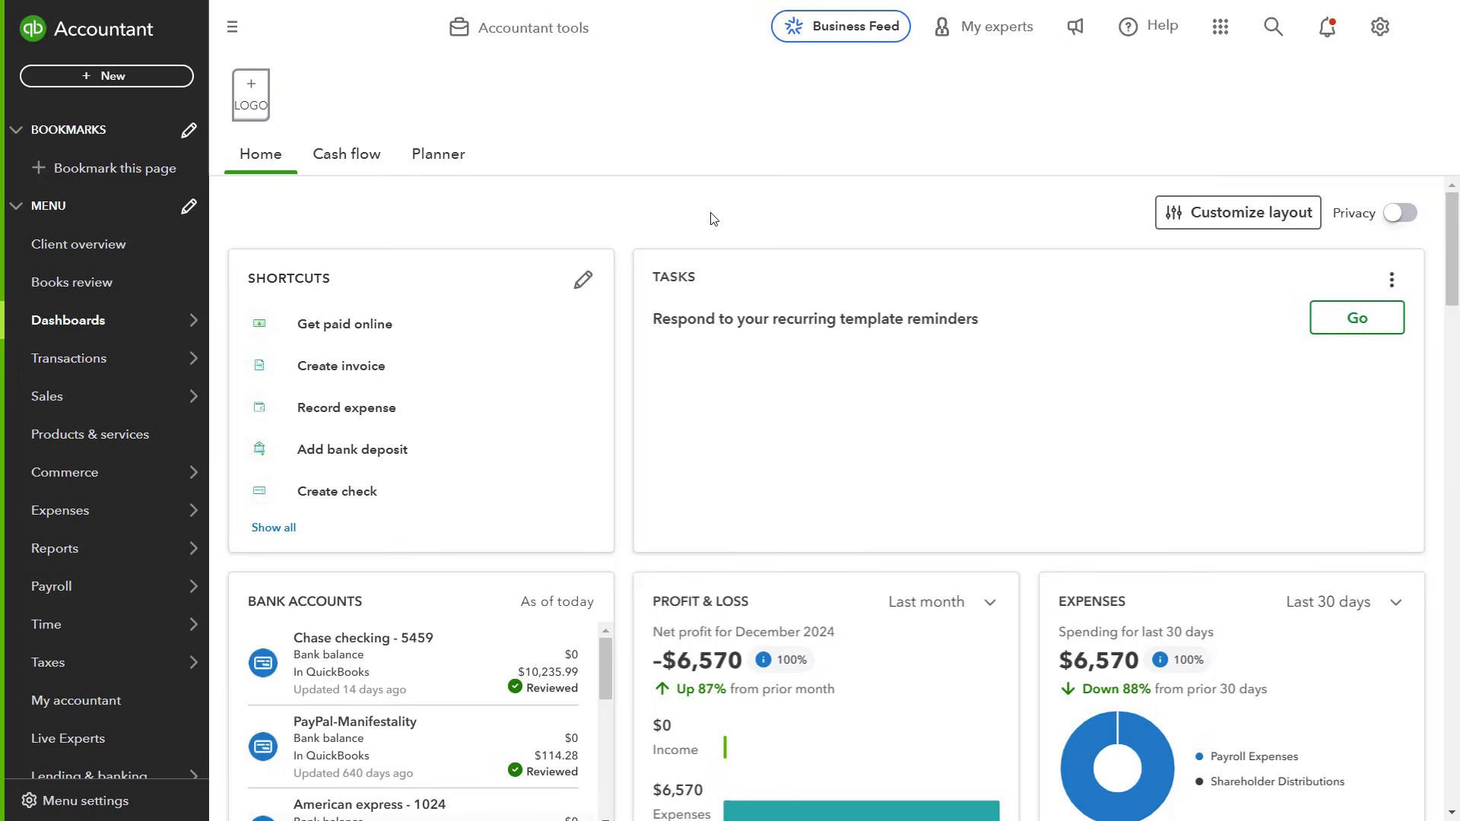
# - View the Year-end filing page and the Sales tax page in the Taxes area
pyautogui.moveTo(91, 666)
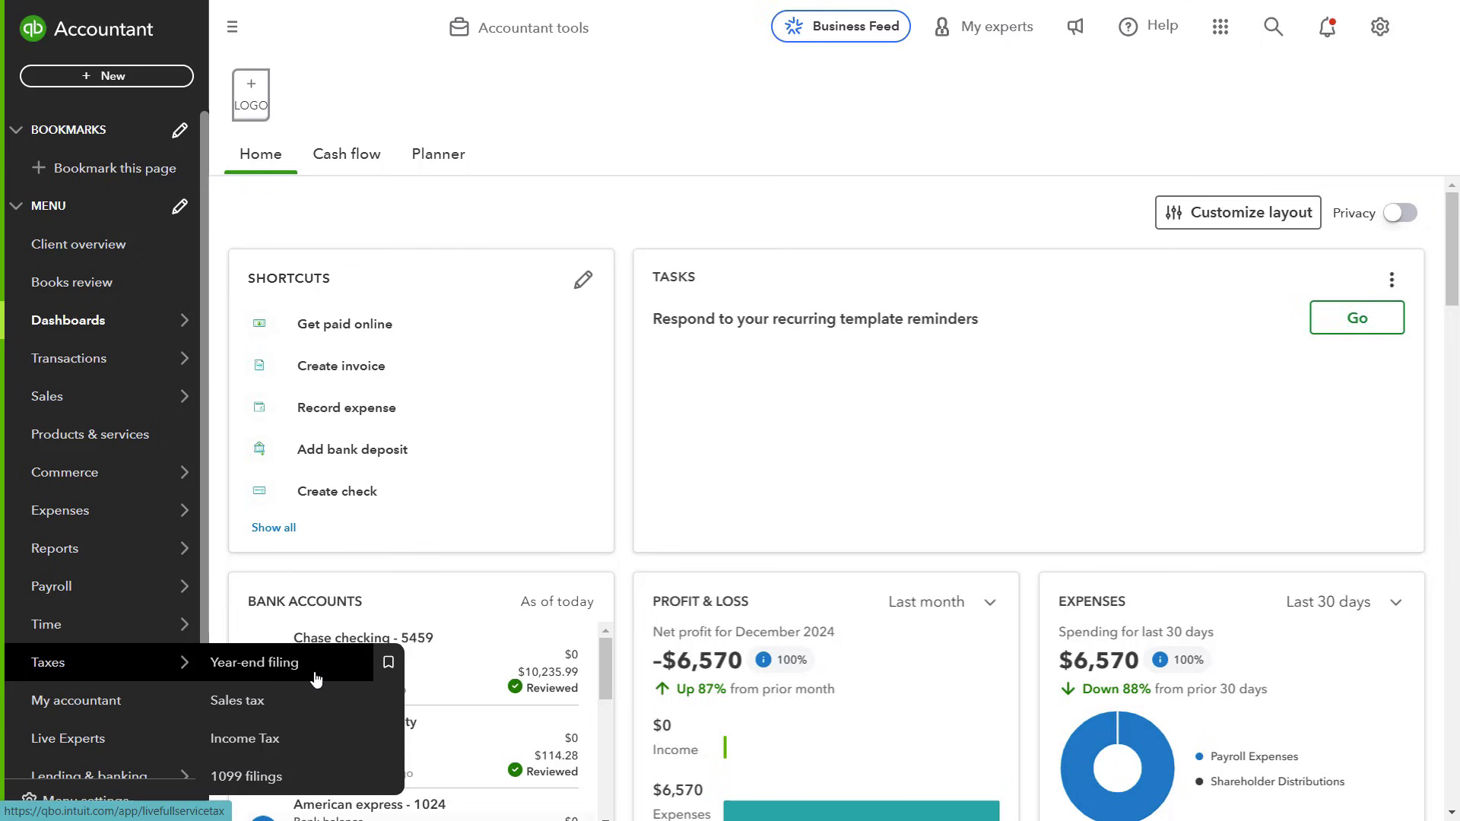
pyautogui.click(290, 677)
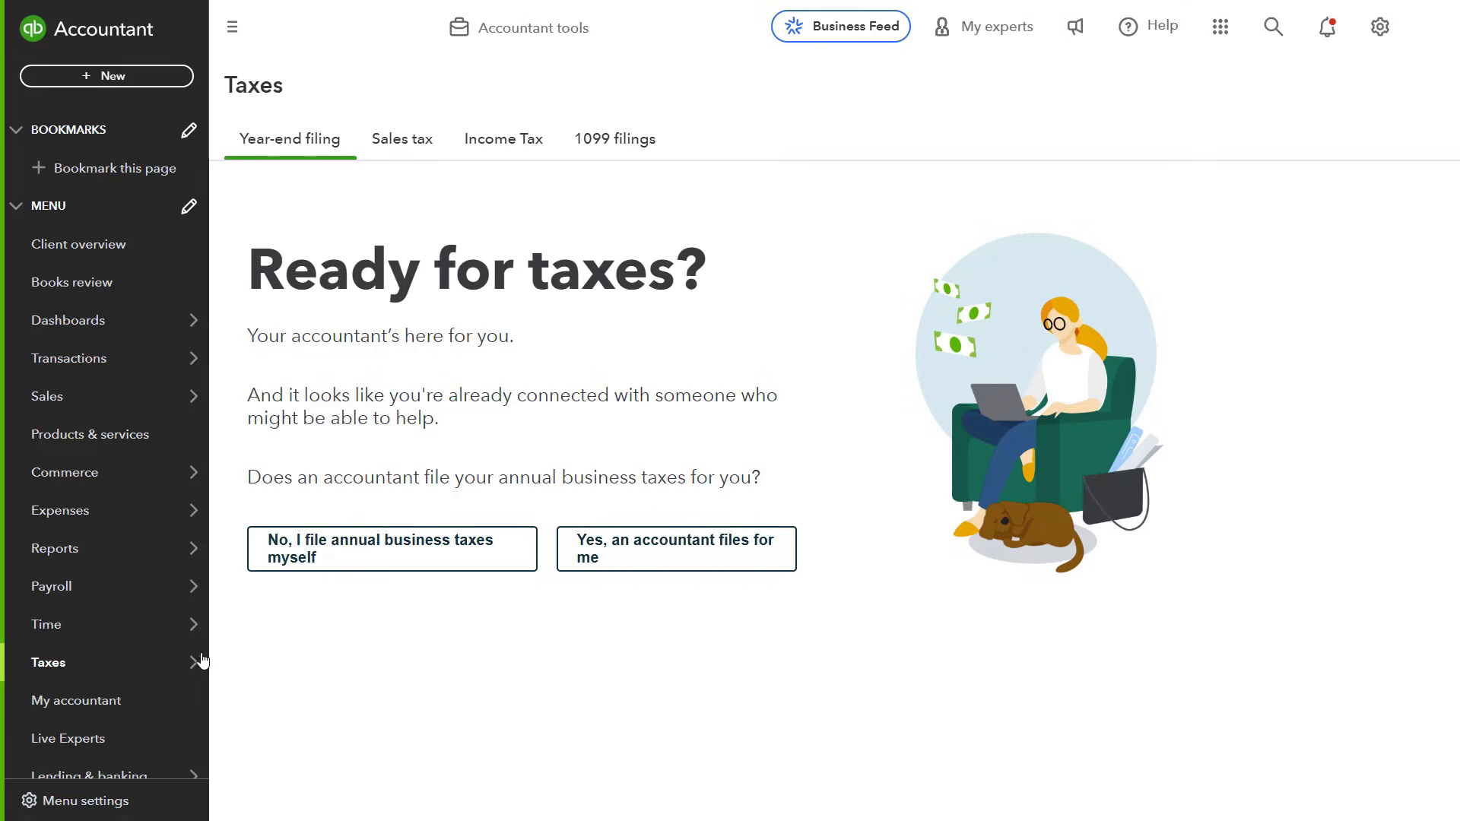
pyautogui.moveTo(183, 663)
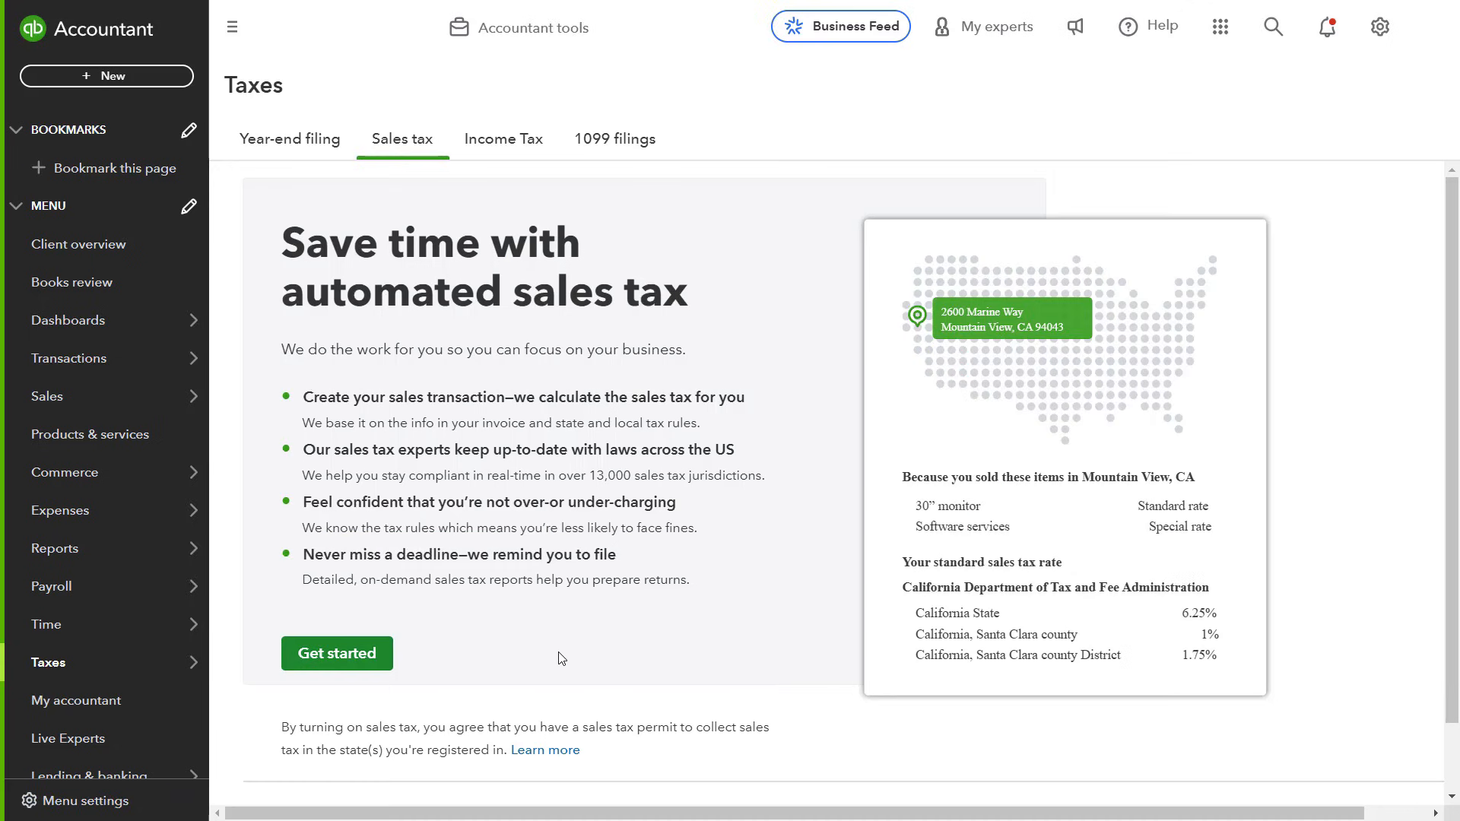
# - Set up automated sales tax with the existing business address, Monthly filing for the Texas State Comptroller and no registration in other states
pyautogui.click(352, 668)
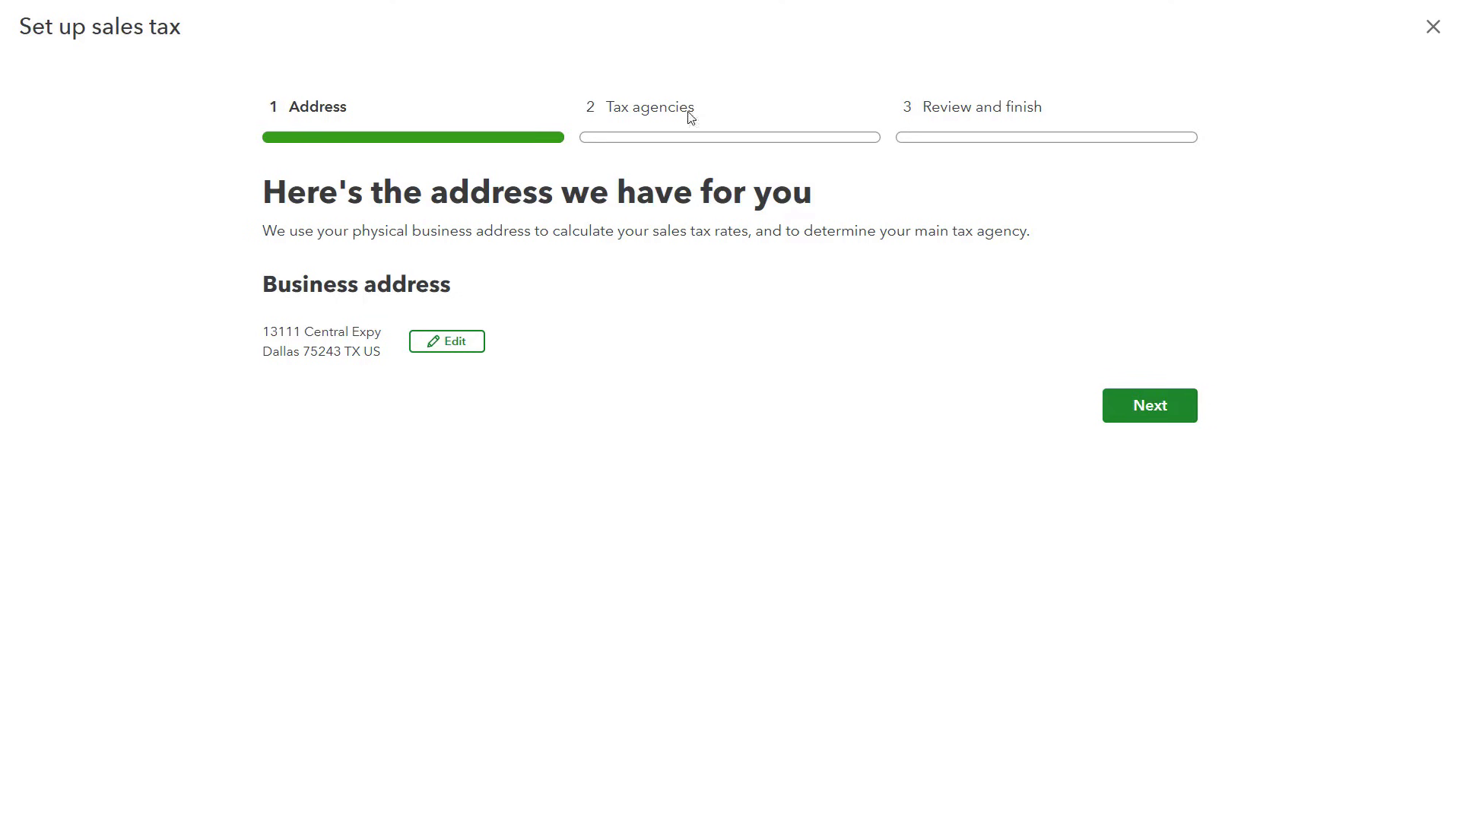
pyautogui.click(1157, 407)
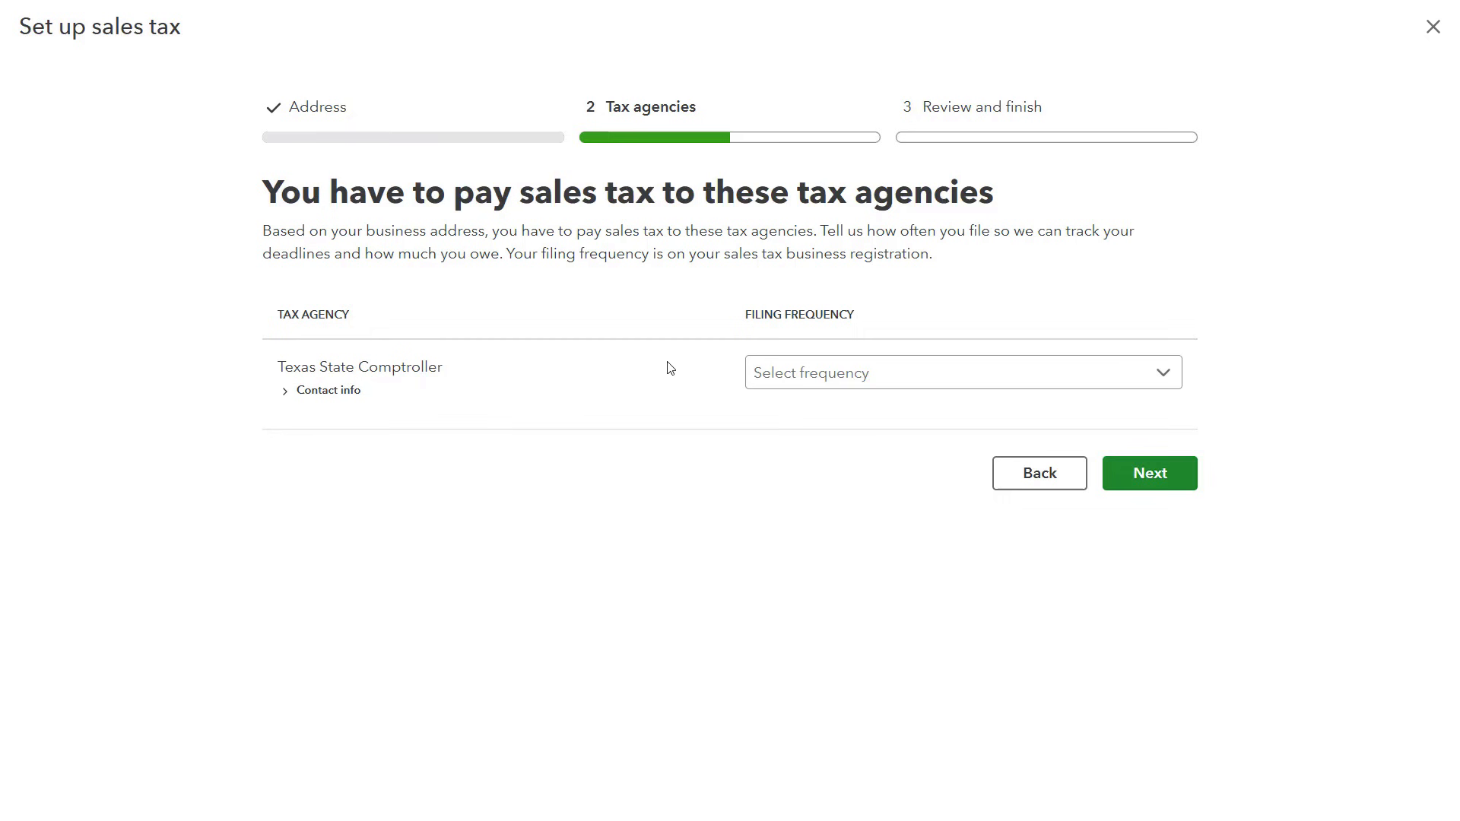
pyautogui.click(1169, 382)
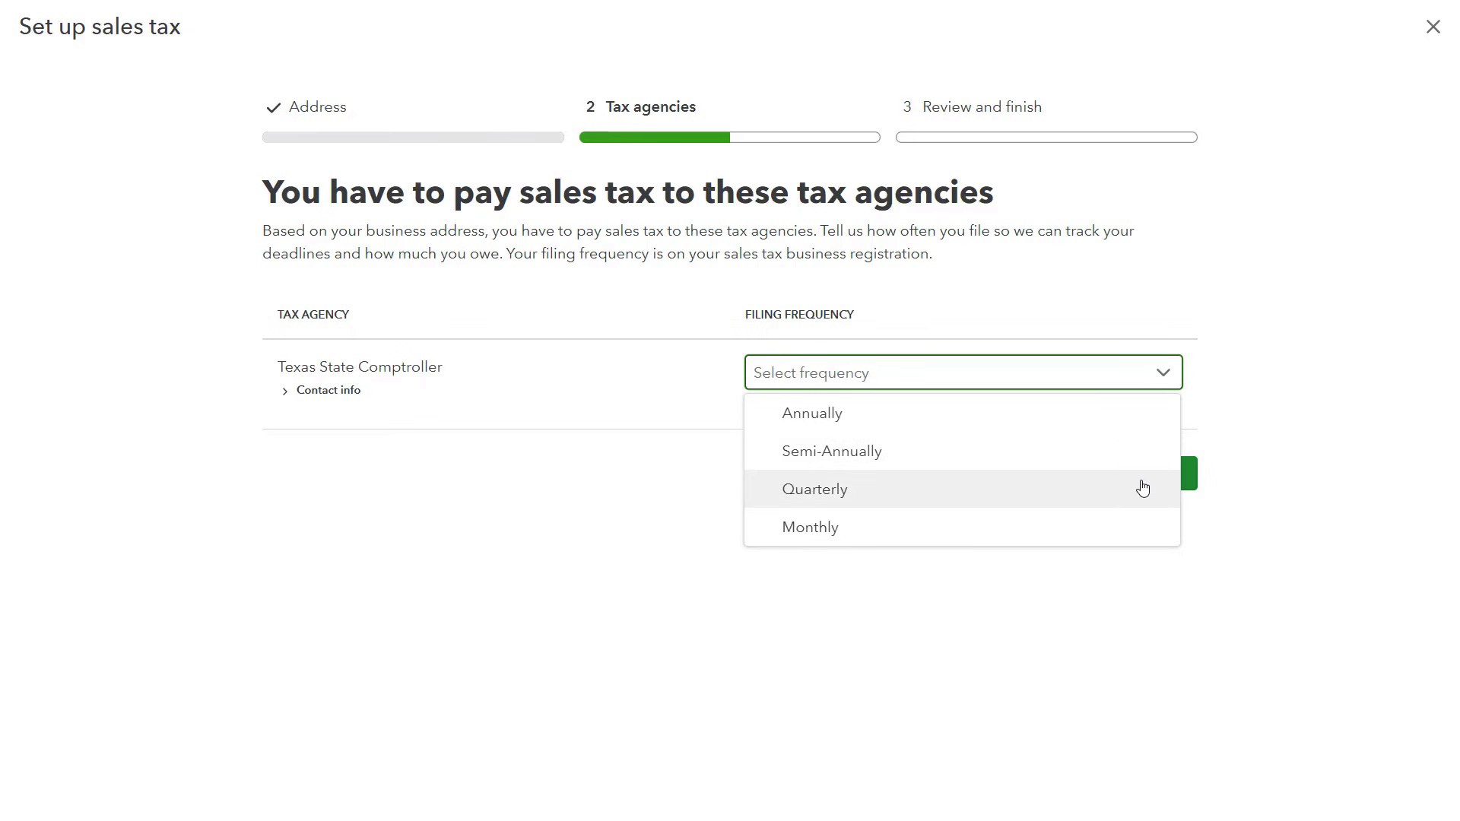
pyautogui.click(1139, 535)
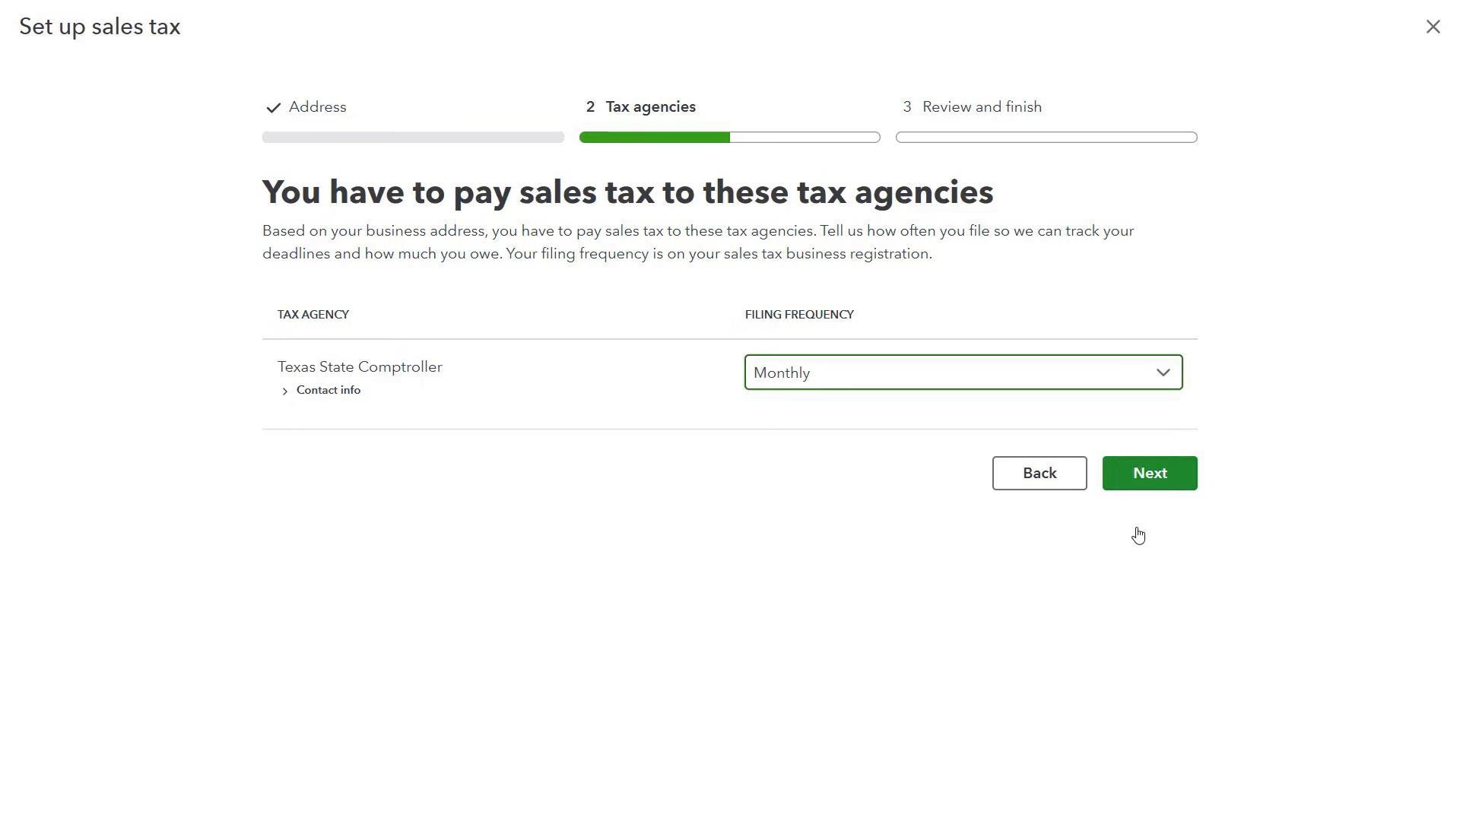
pyautogui.click(1151, 475)
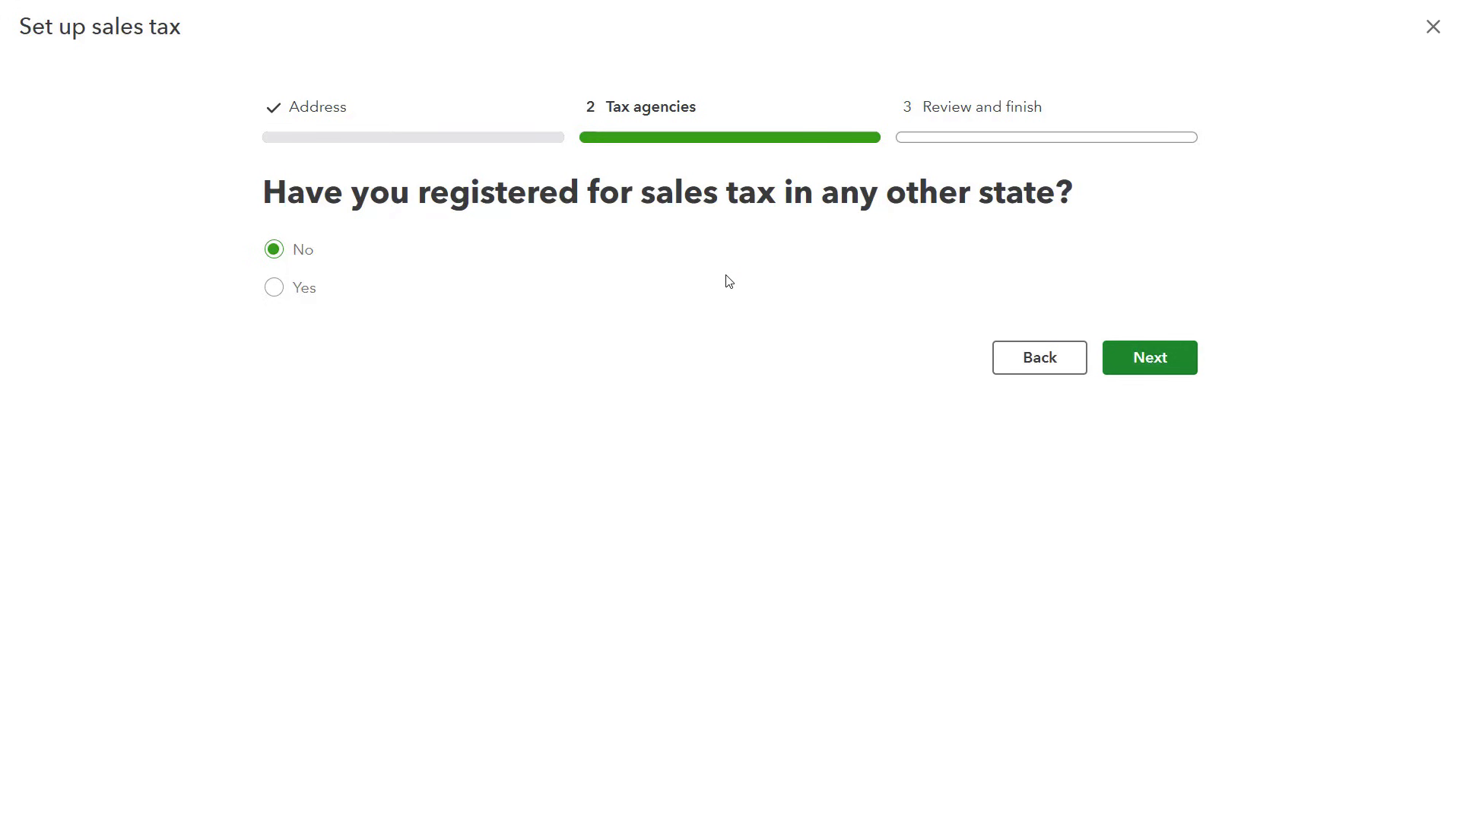
pyautogui.click(1152, 360)
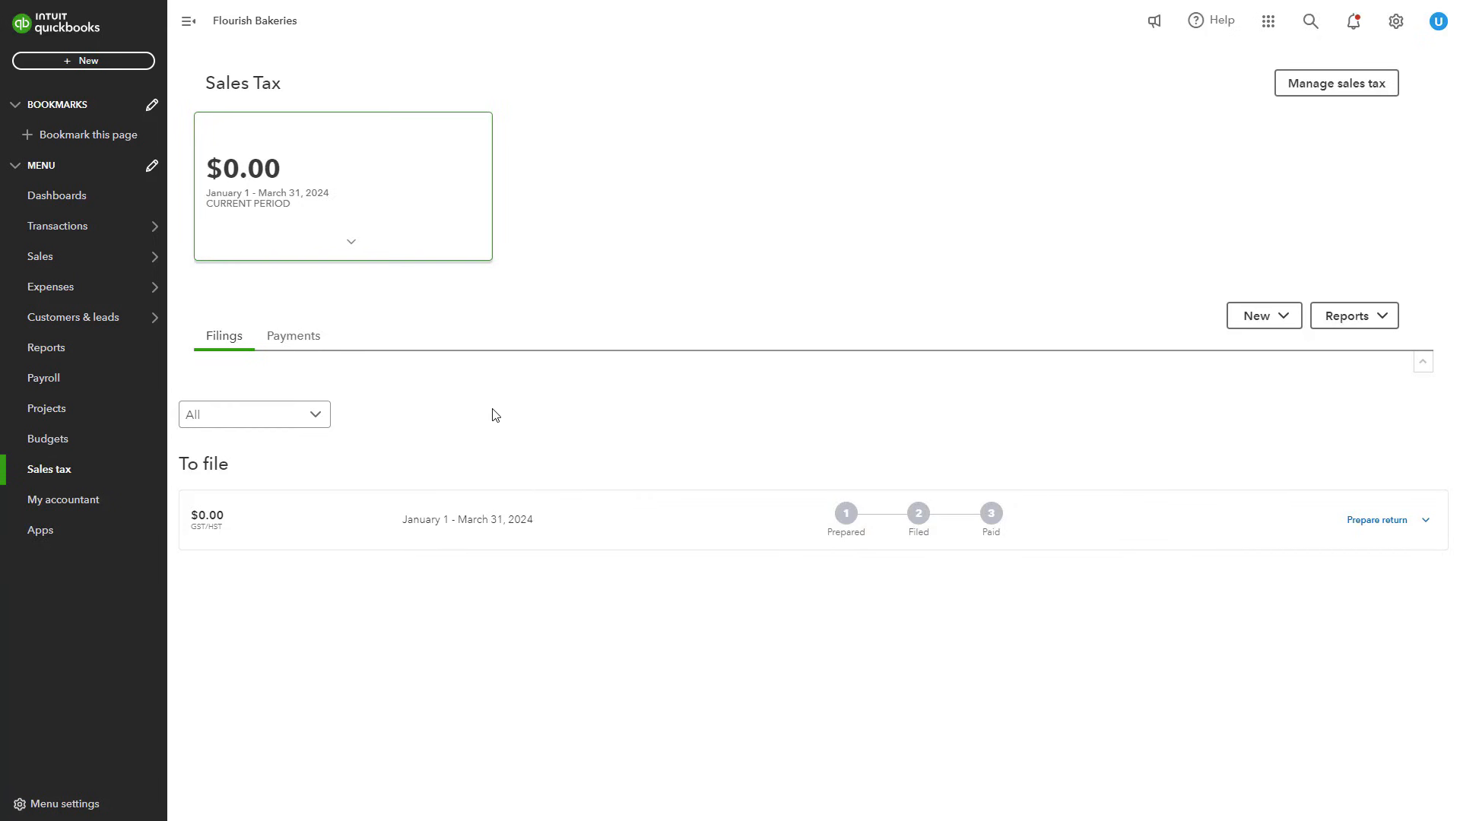
# - Create a new invoice and add Consulting Services as its first line item
pyautogui.click(92, 66)
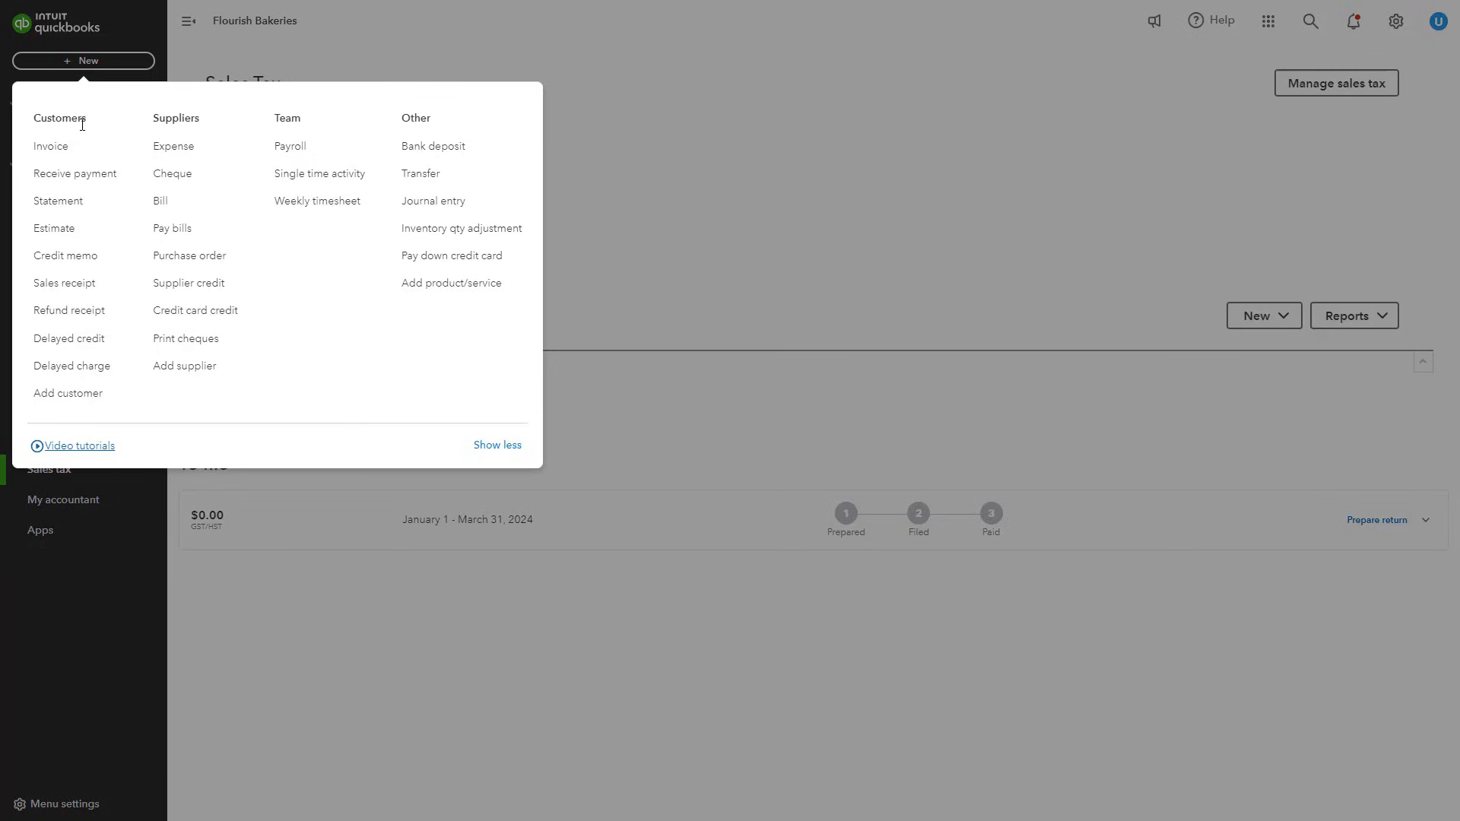
pyautogui.click(277, 154)
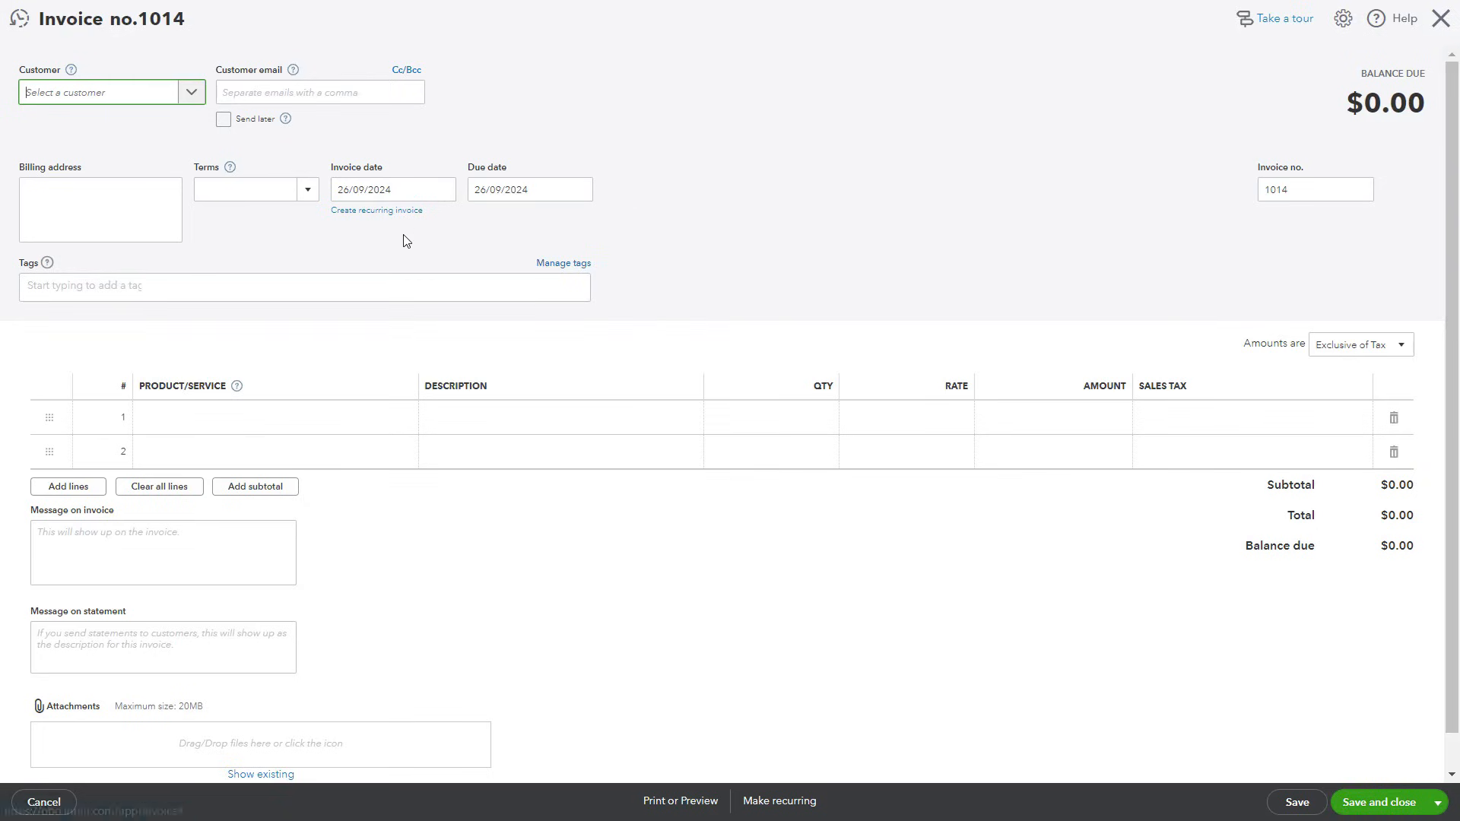
pyautogui.click(369, 418)
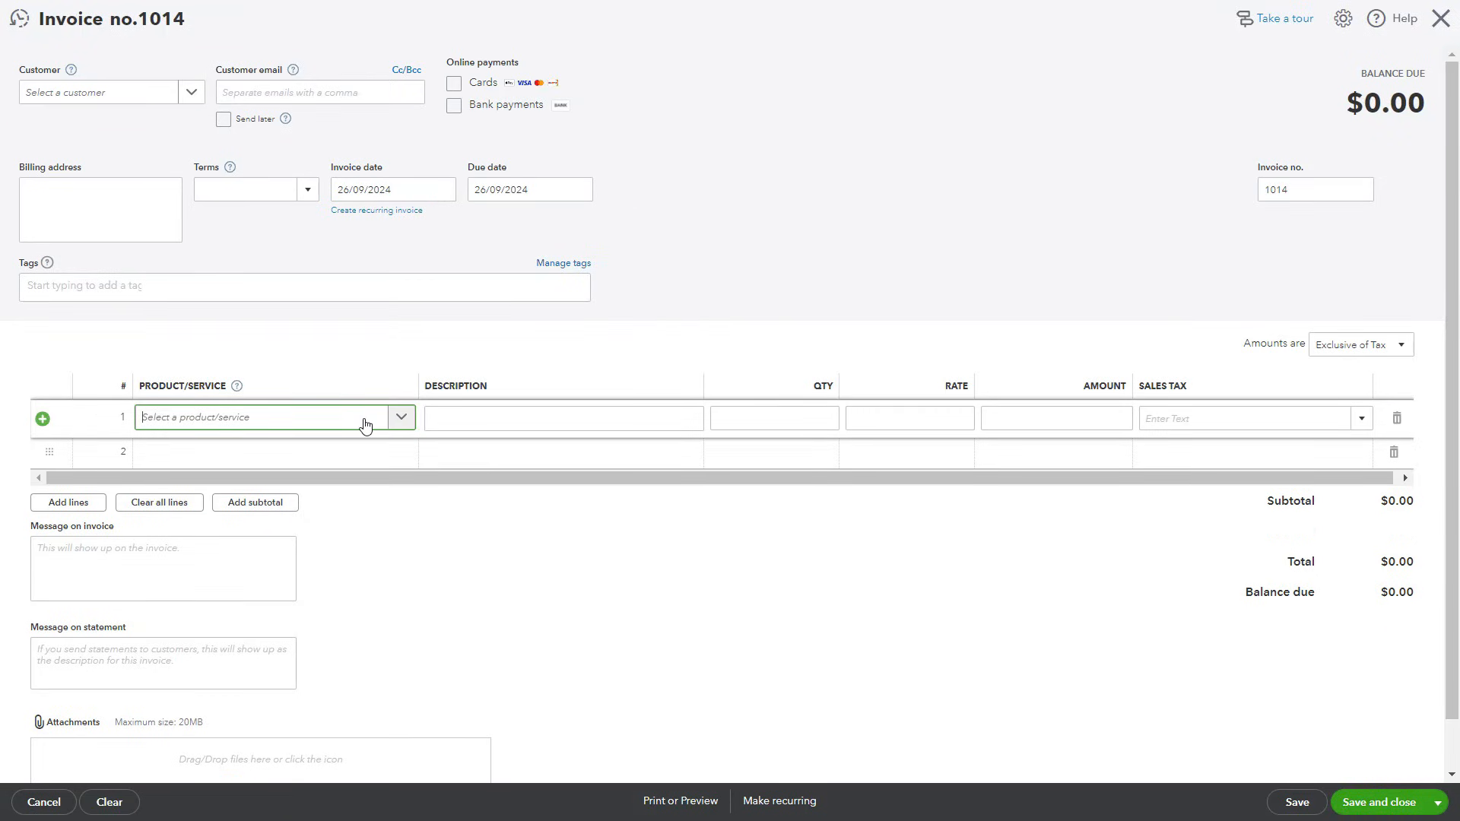
pyautogui.click(401, 418)
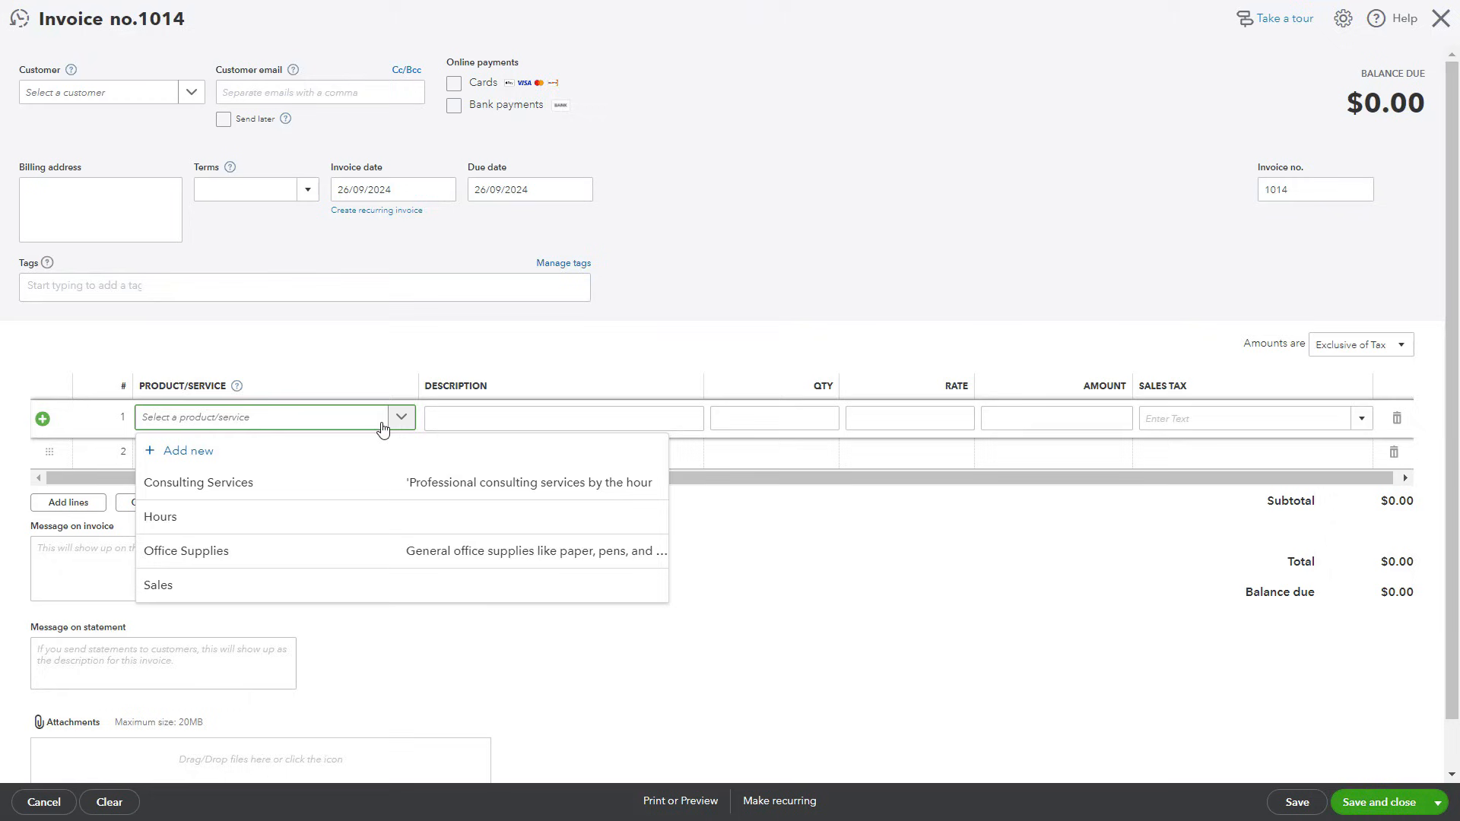
pyautogui.click(271, 484)
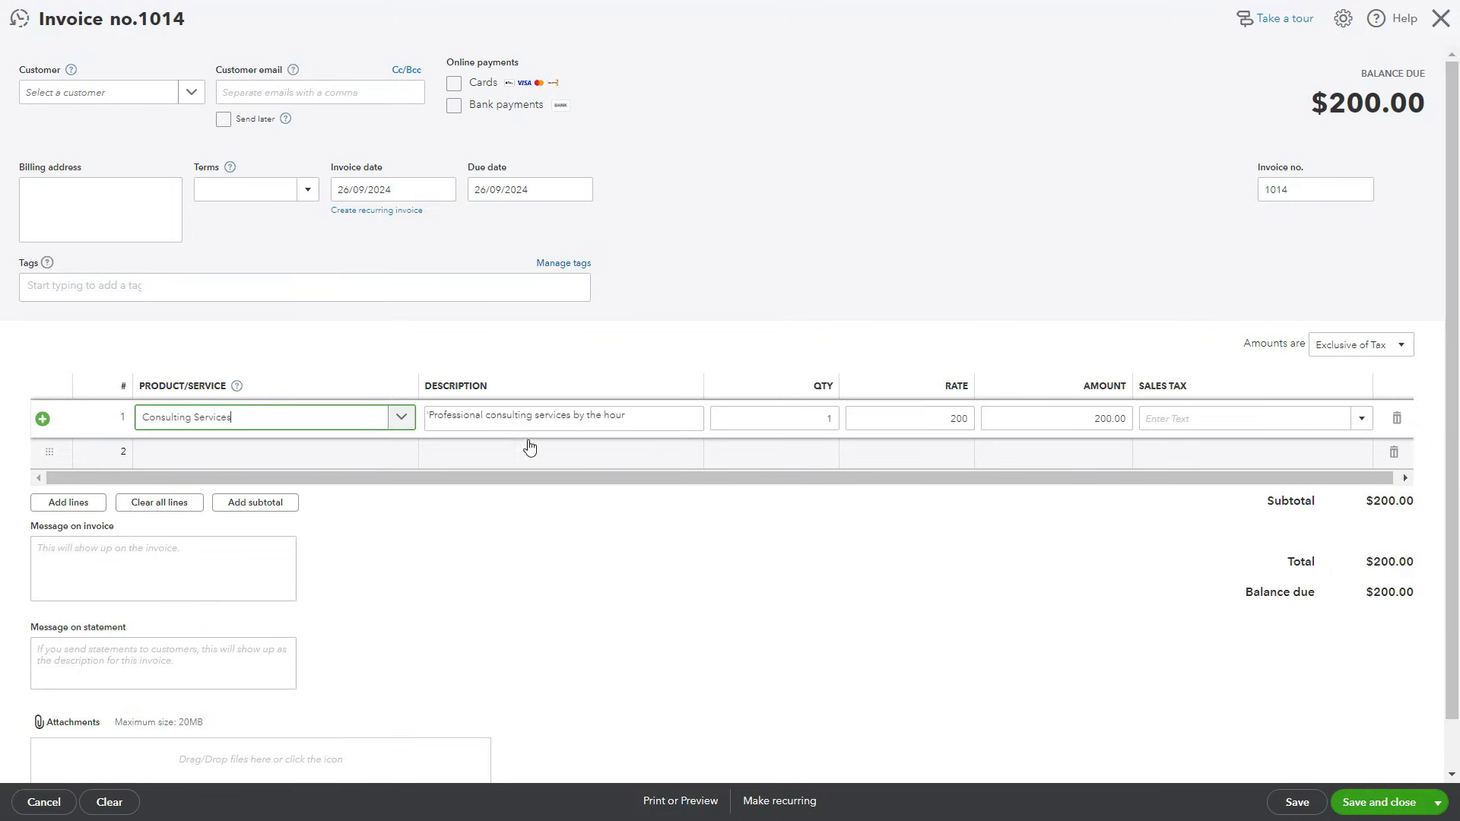
# - Apply HST ON (13%) sales tax to the invoice's Consulting Services line and bring up the save options
pyautogui.click(1361, 418)
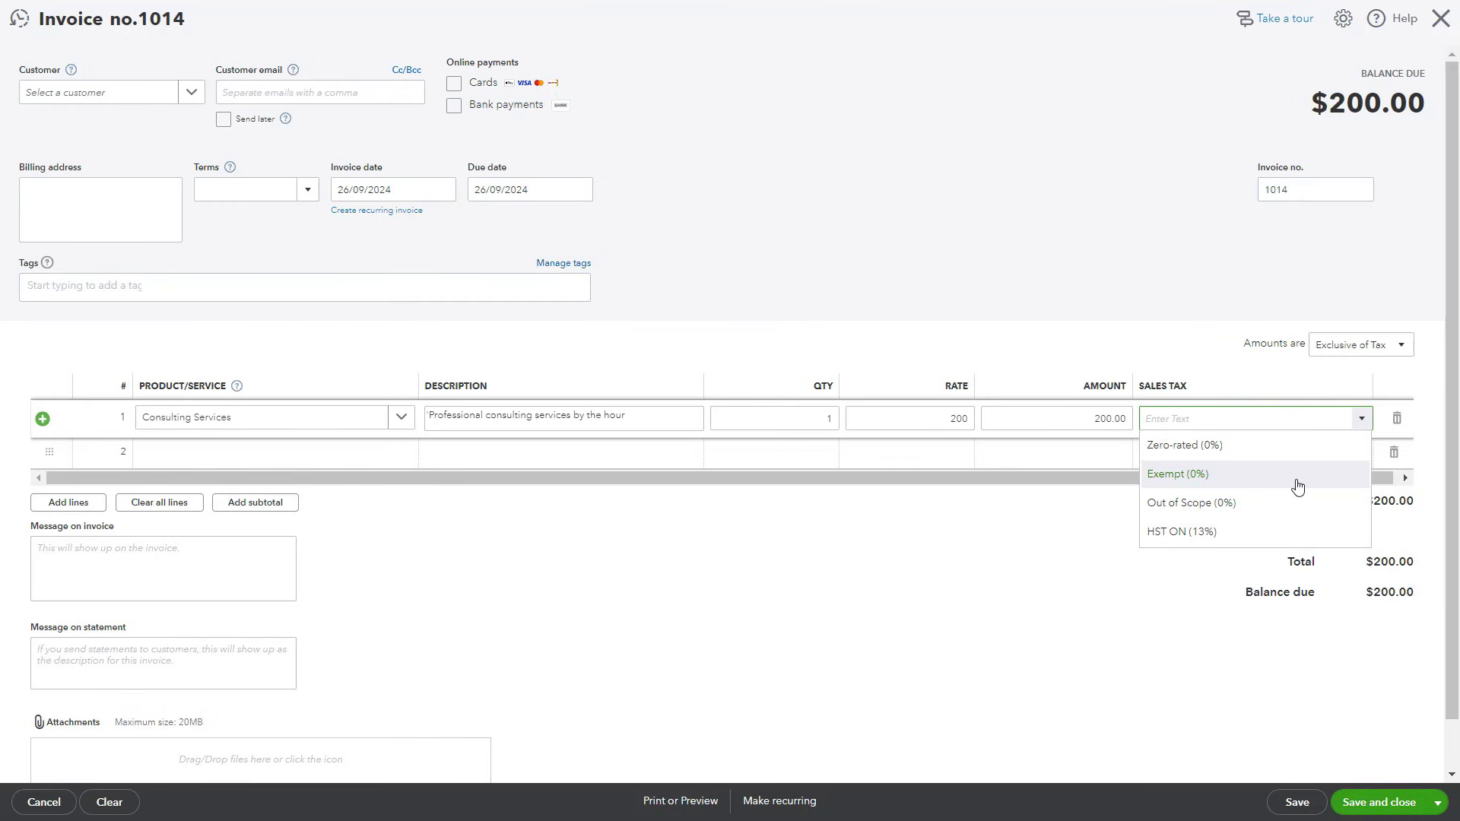
pyautogui.click(1278, 531)
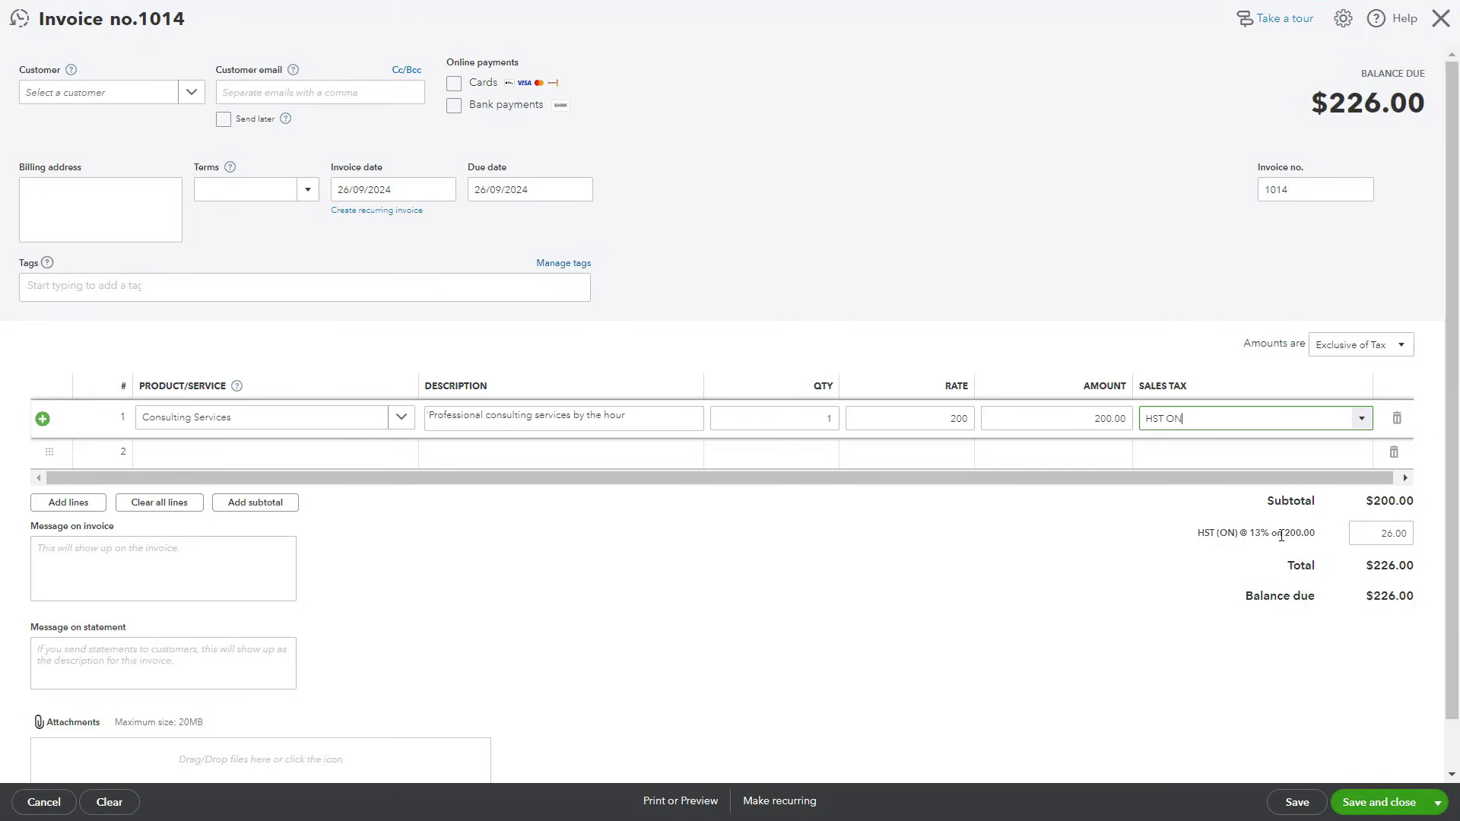
pyautogui.click(1335, 559)
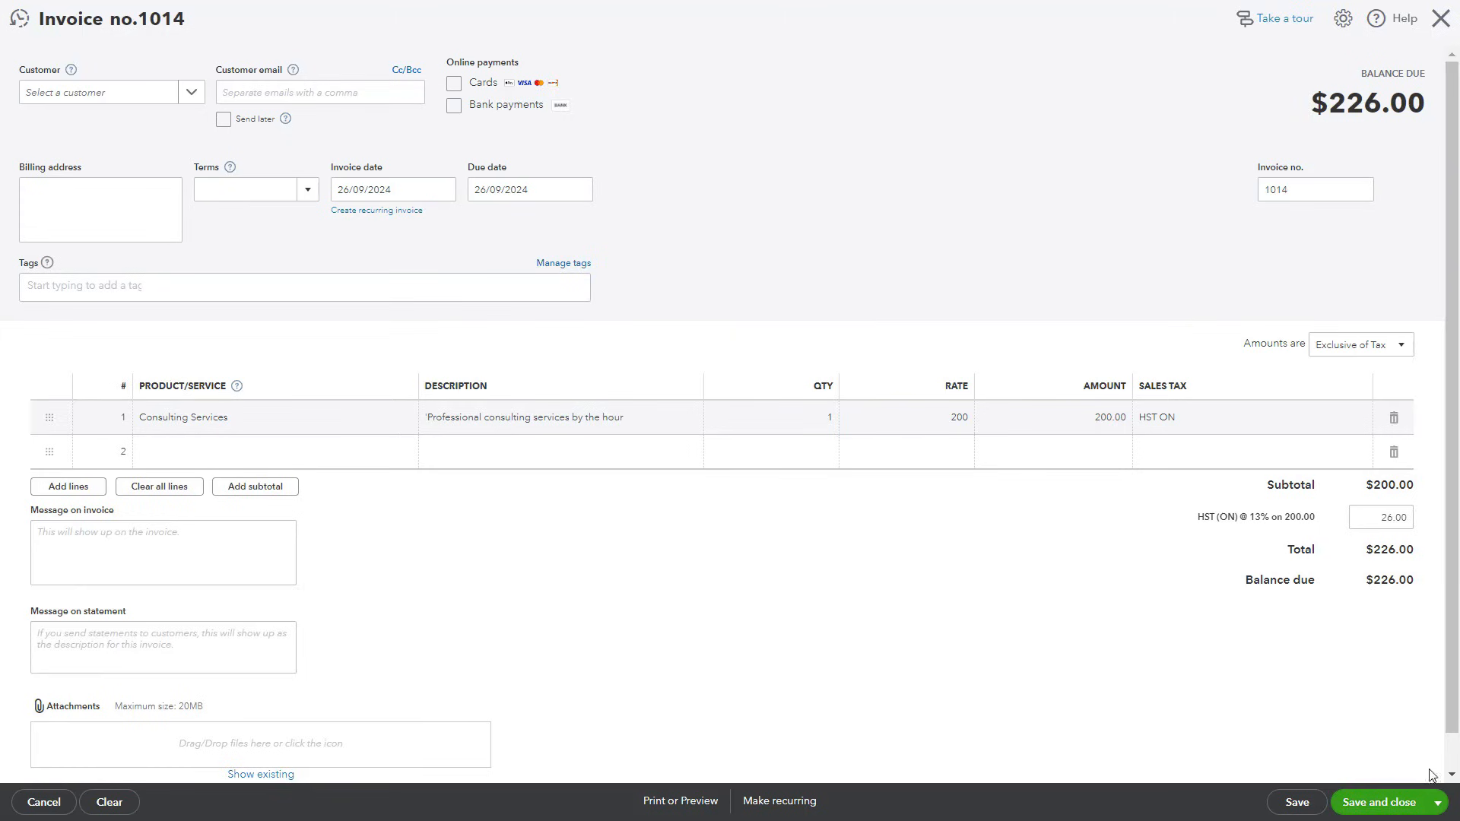
pyautogui.click(1436, 802)
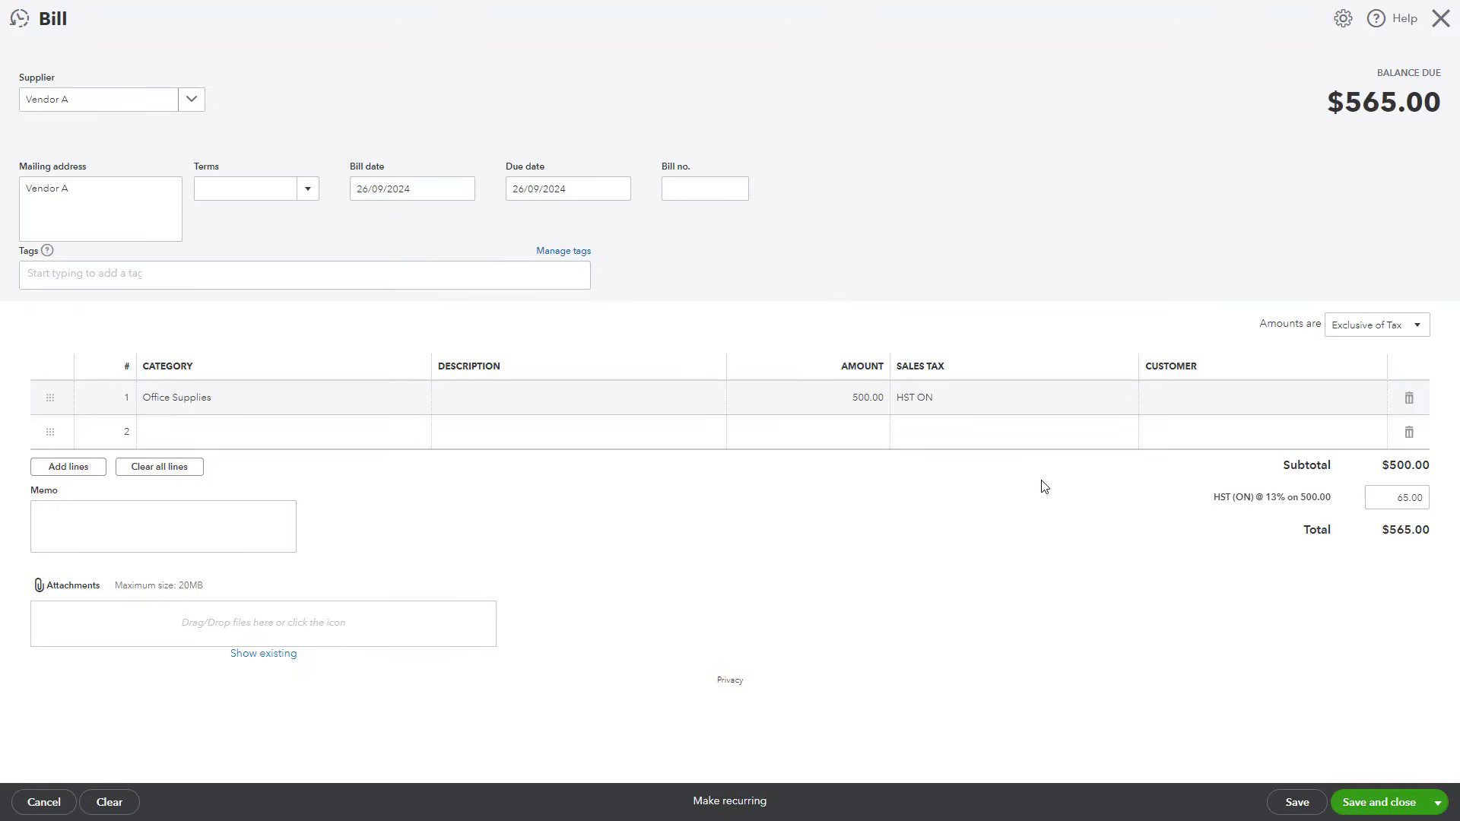
# - Select HST ON (13%) as the sales tax for the Office Supplies line on Vendor A's bill and save the bill
pyautogui.click(1017, 406)
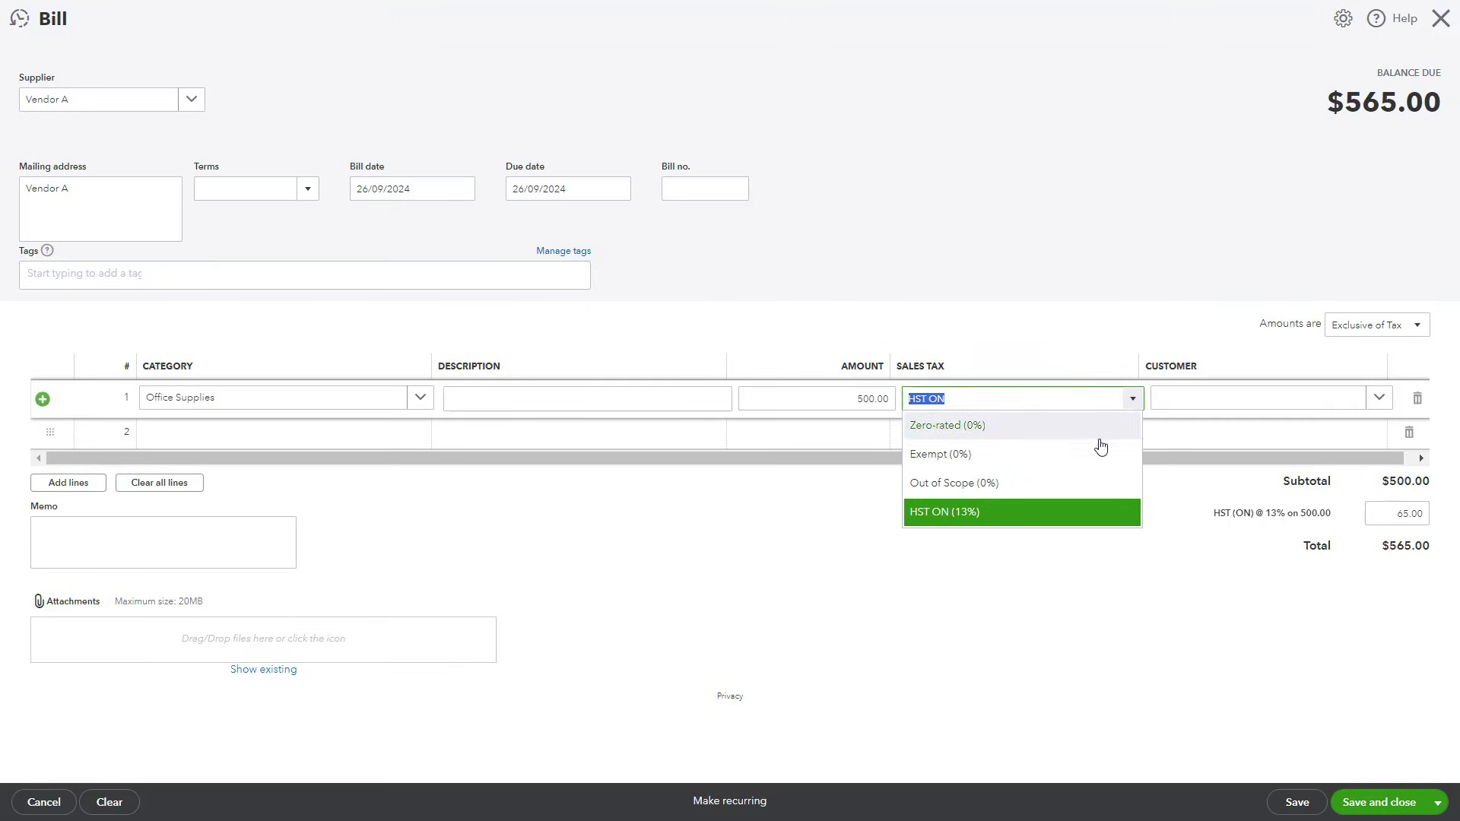
pyautogui.click(1078, 520)
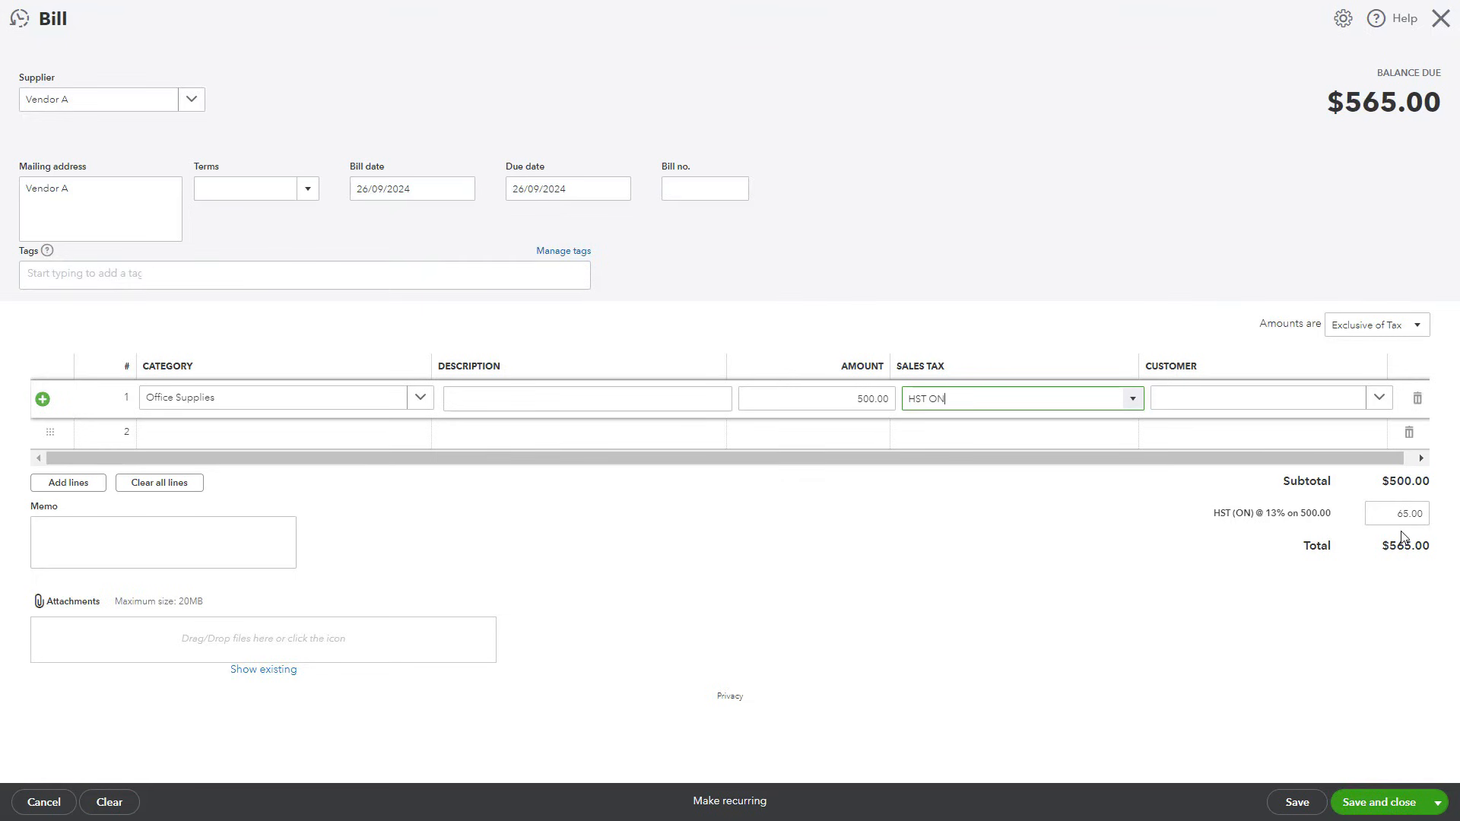
pyautogui.click(1398, 810)
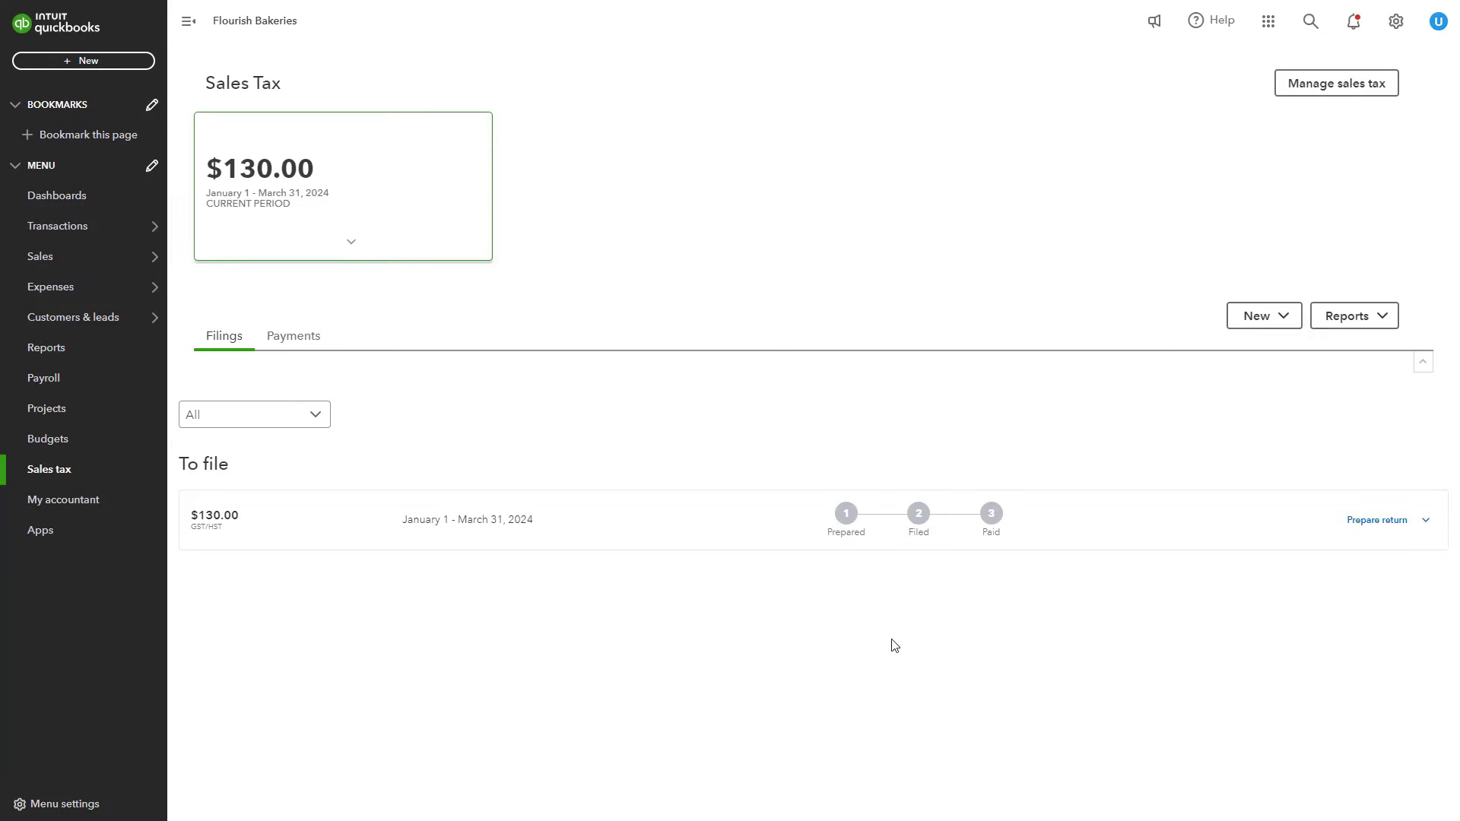
# - Examine the current period's sales tax breakdown of tax collected on sales and paid on purchases
pyautogui.click(352, 245)
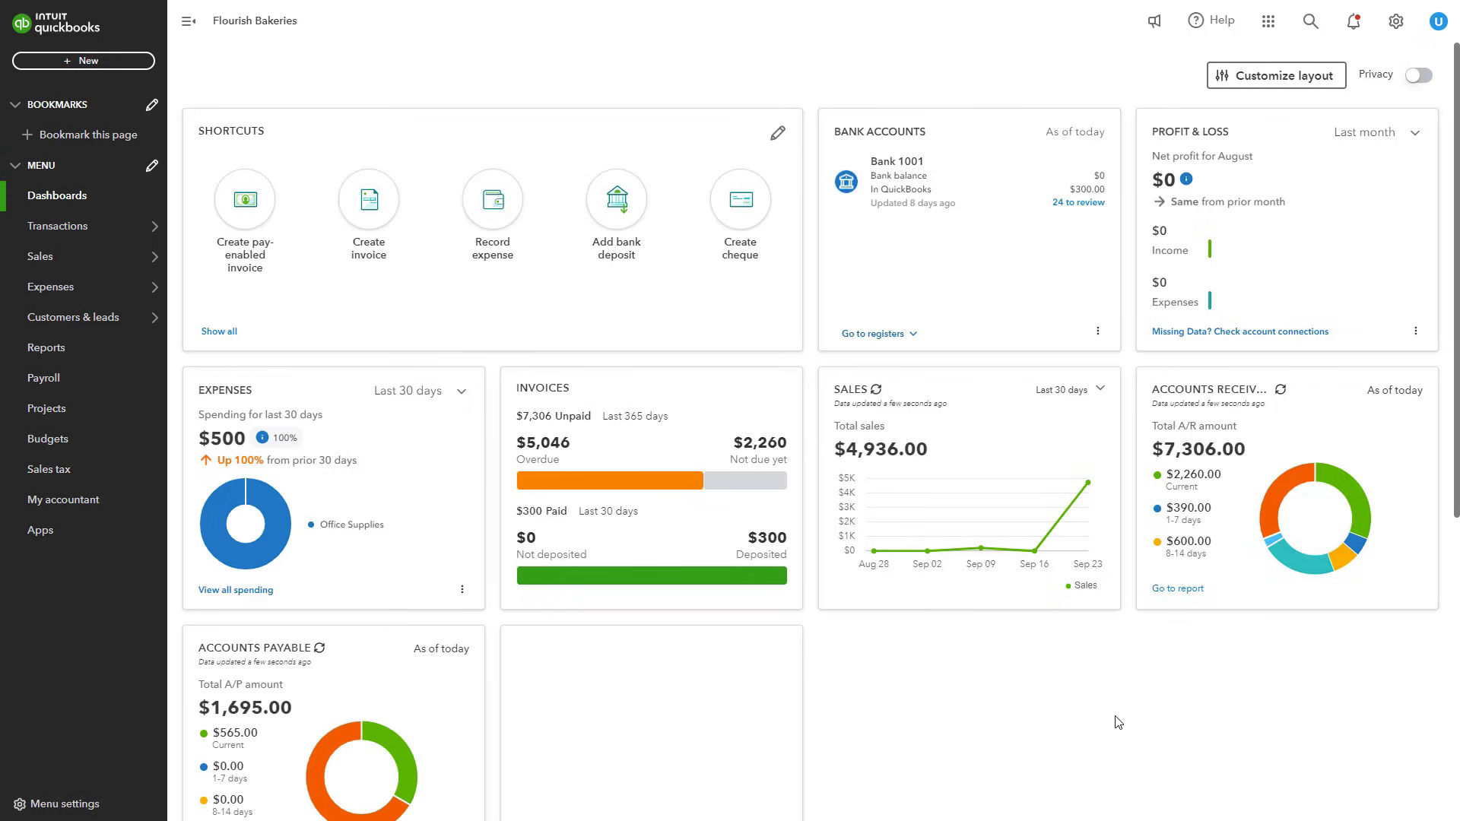
pyautogui.click(72, 483)
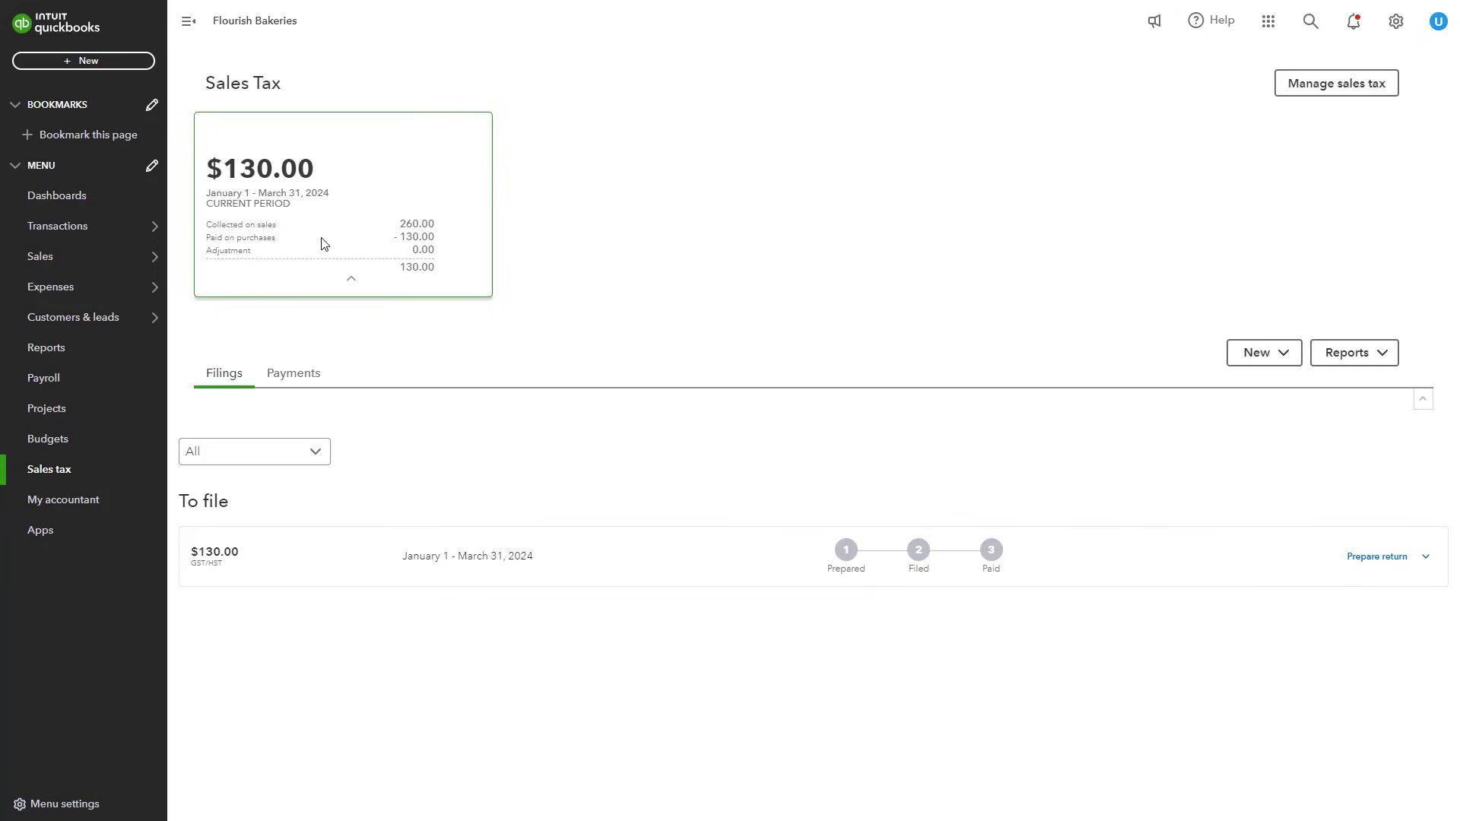
pyautogui.click(353, 283)
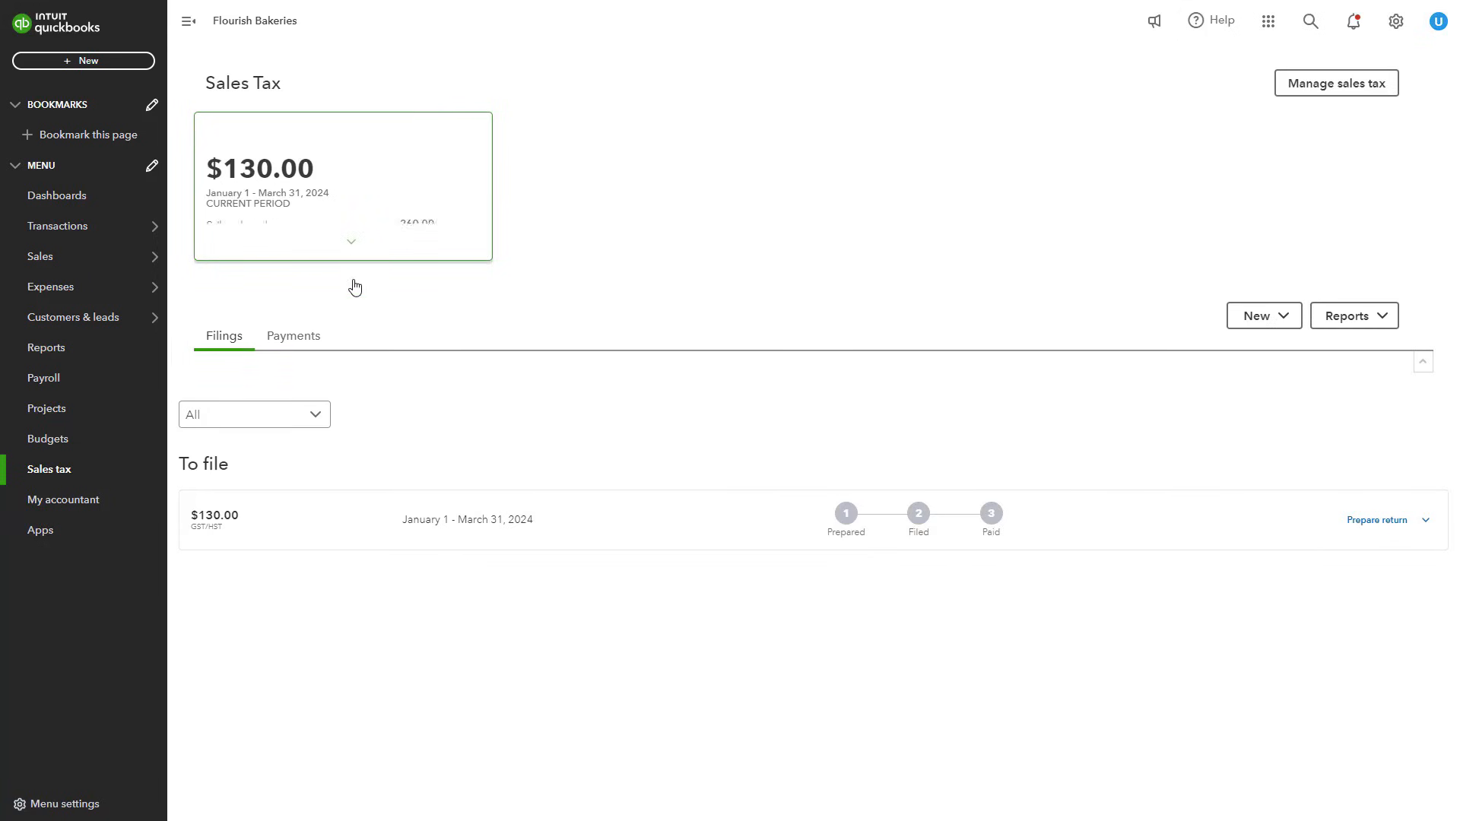
pyautogui.click(351, 244)
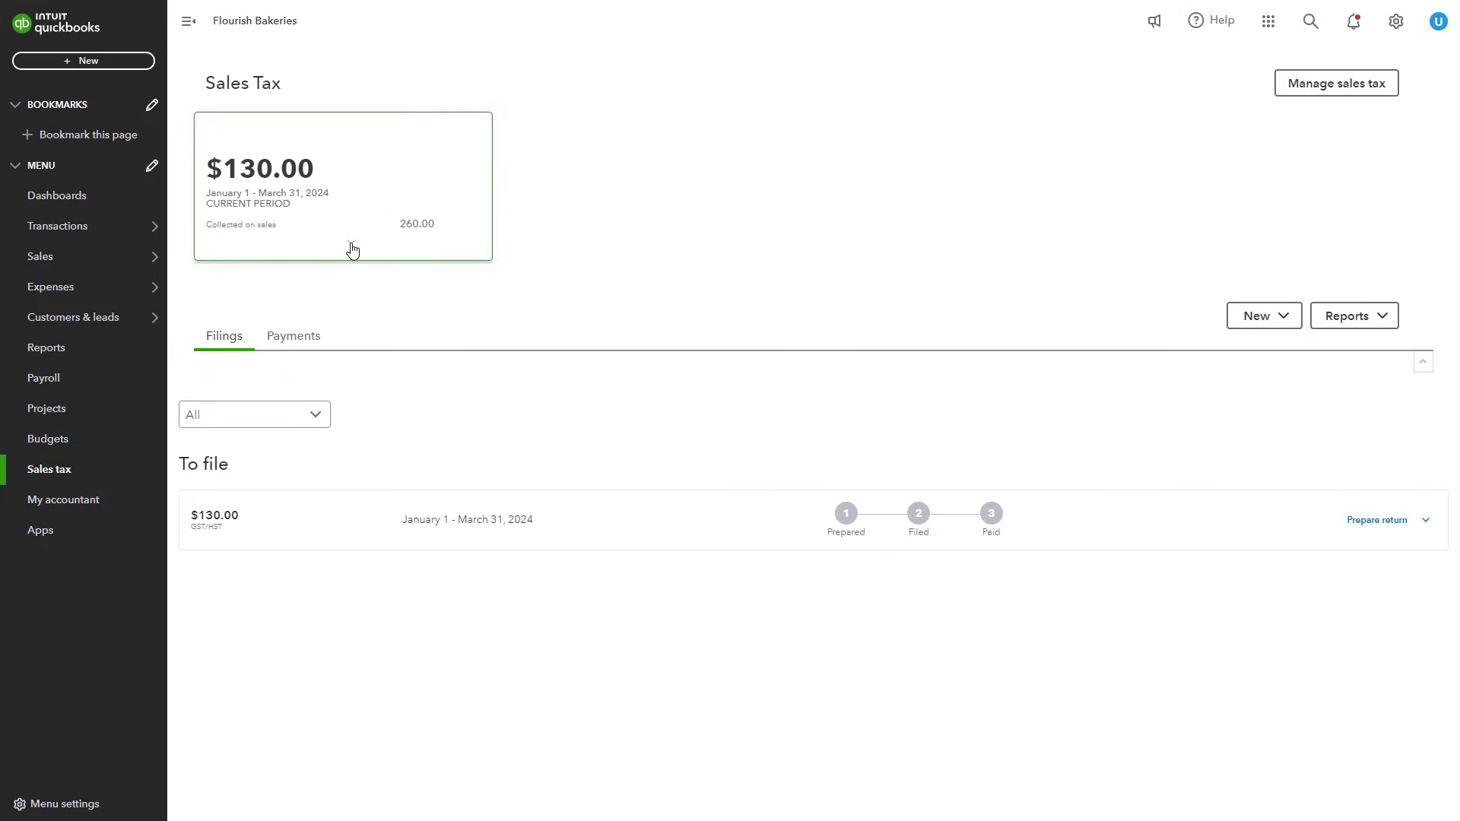
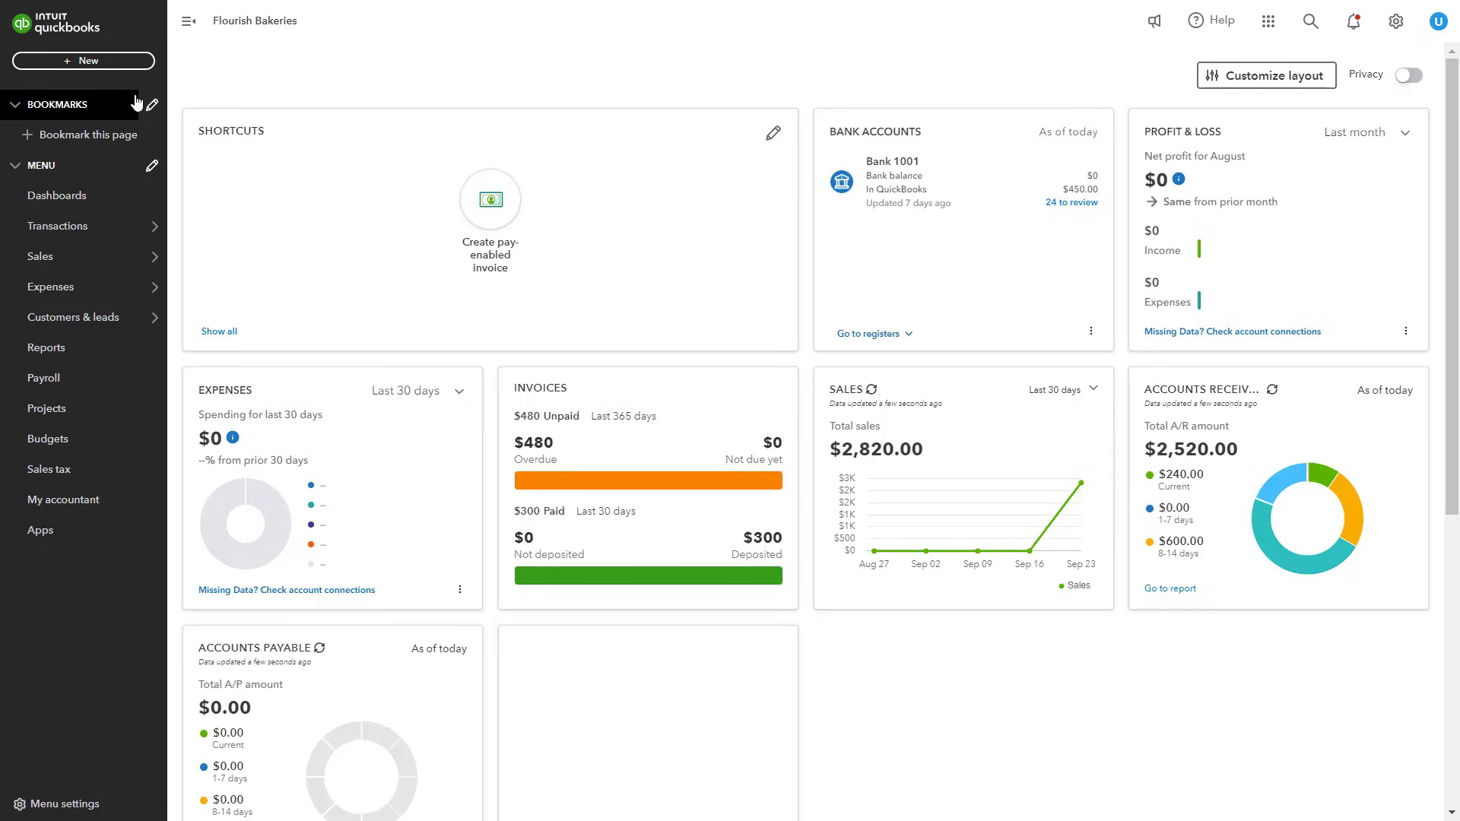
# - Create a new credit memo for Customer A
pyautogui.click(107, 64)
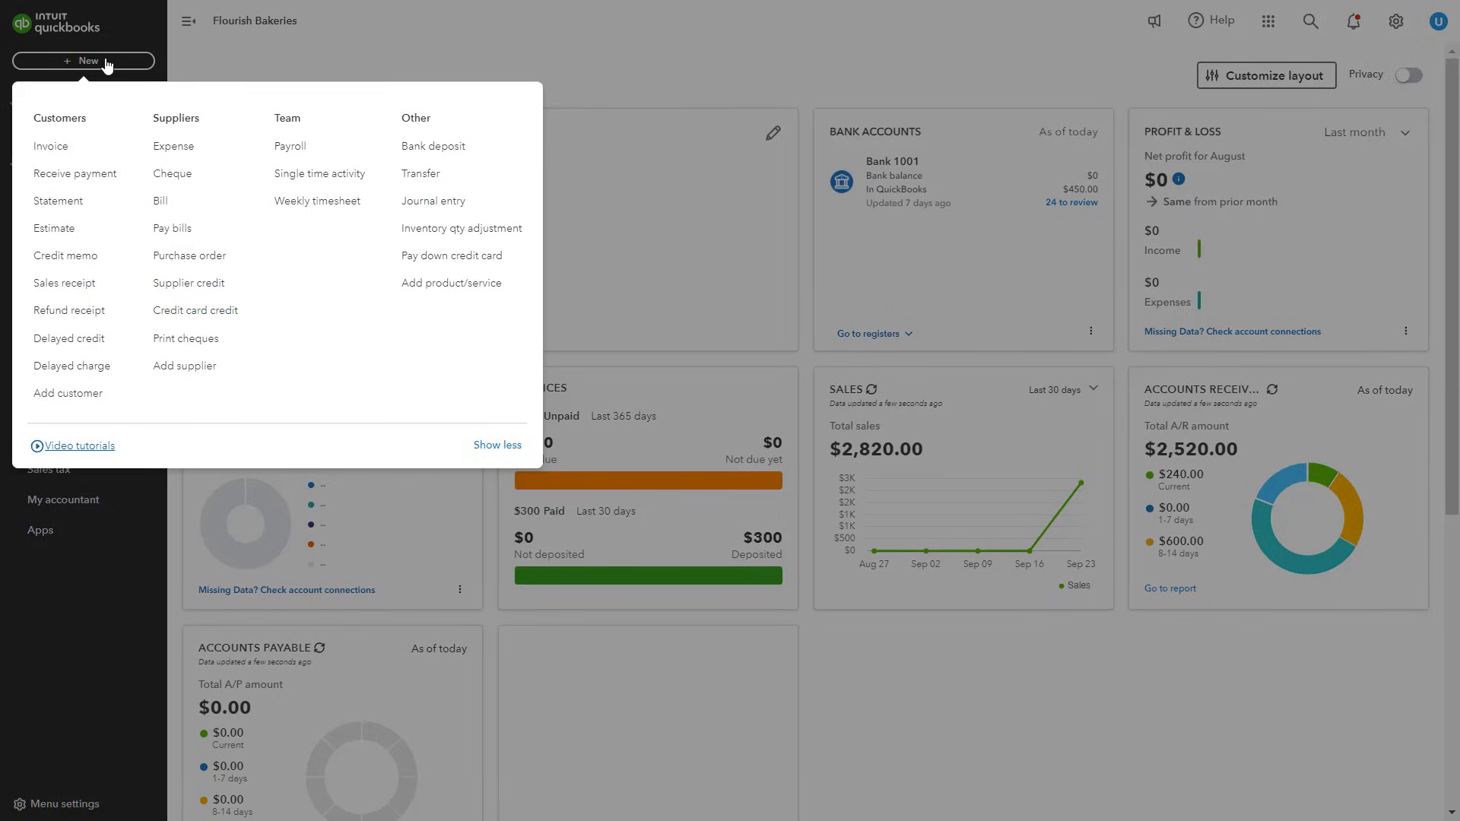
pyautogui.click(103, 266)
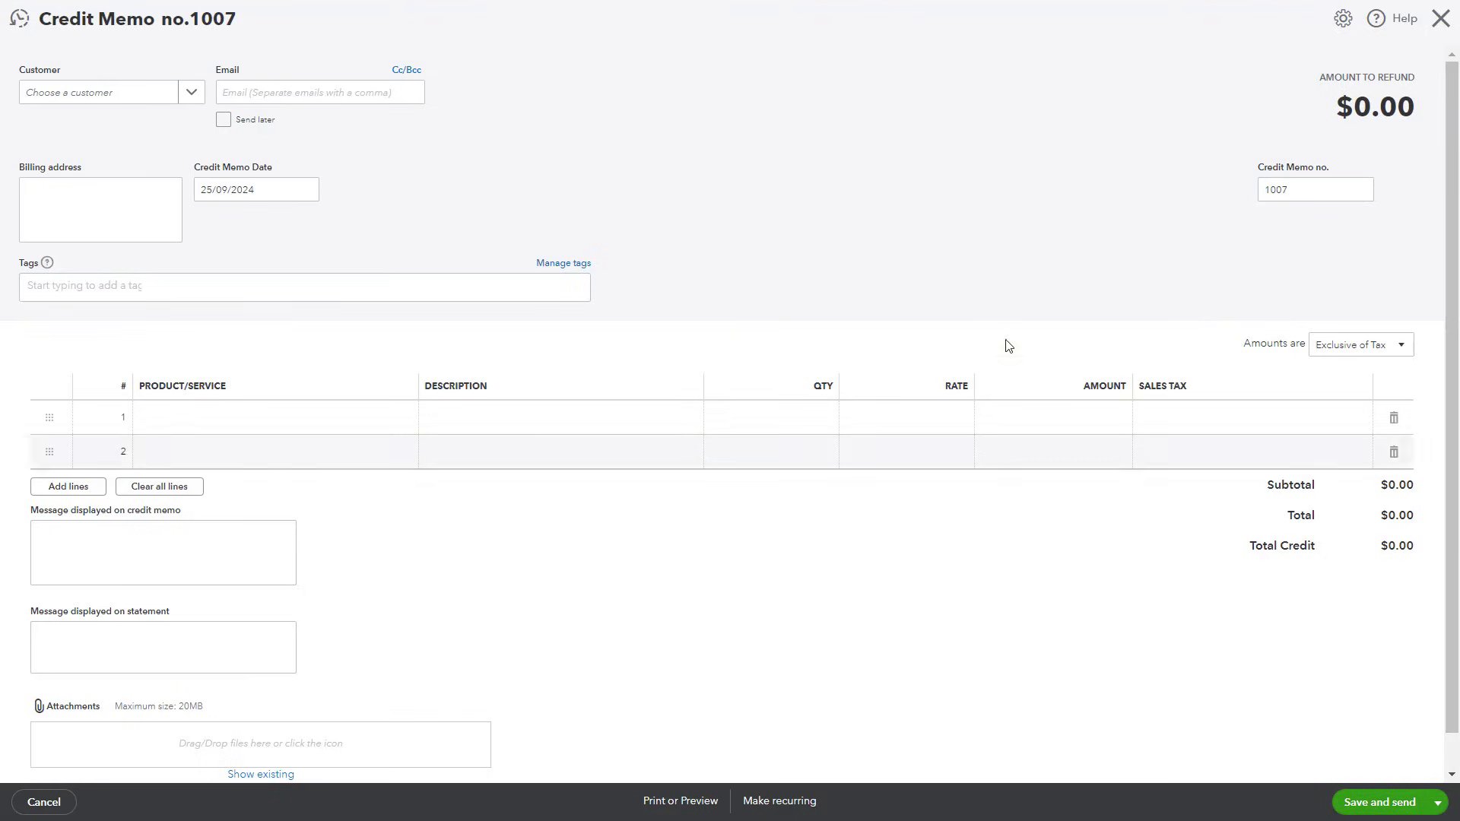
pyautogui.click(191, 92)
pyautogui.click(155, 156)
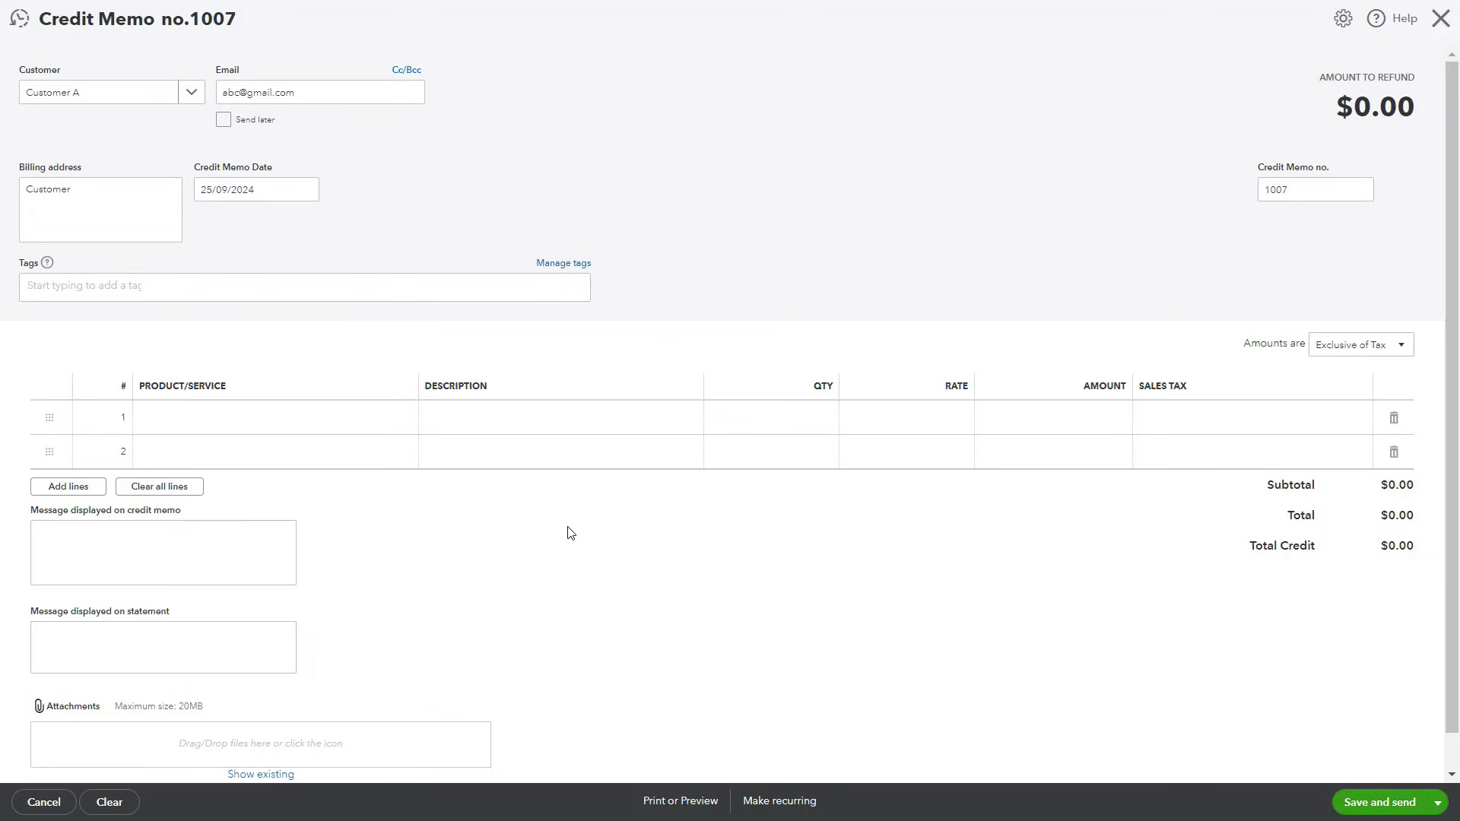
# - Add Consulting Services to the credit memo with a quantity of 0.5
pyautogui.click(358, 421)
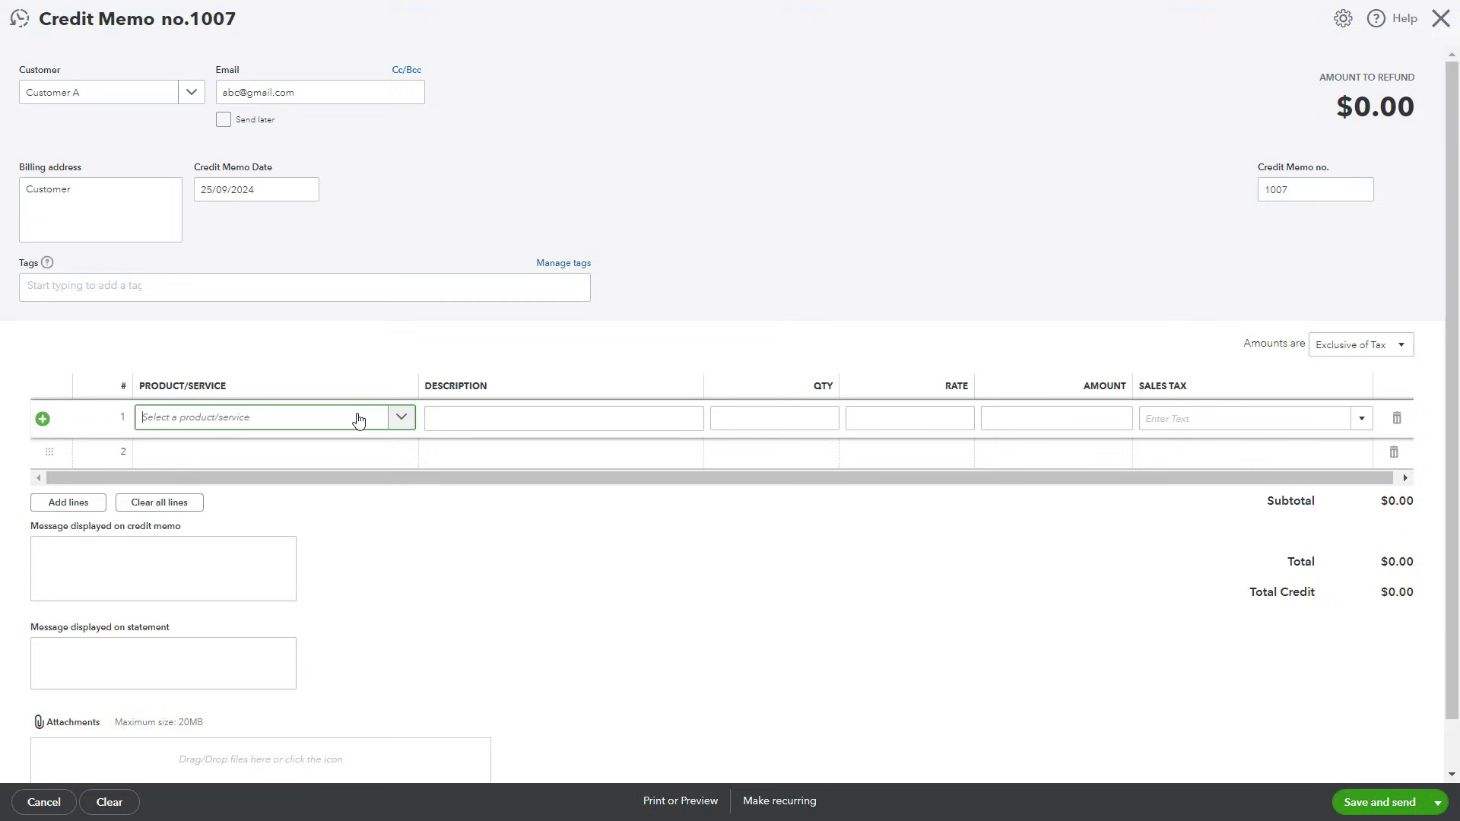
pyautogui.click(407, 421)
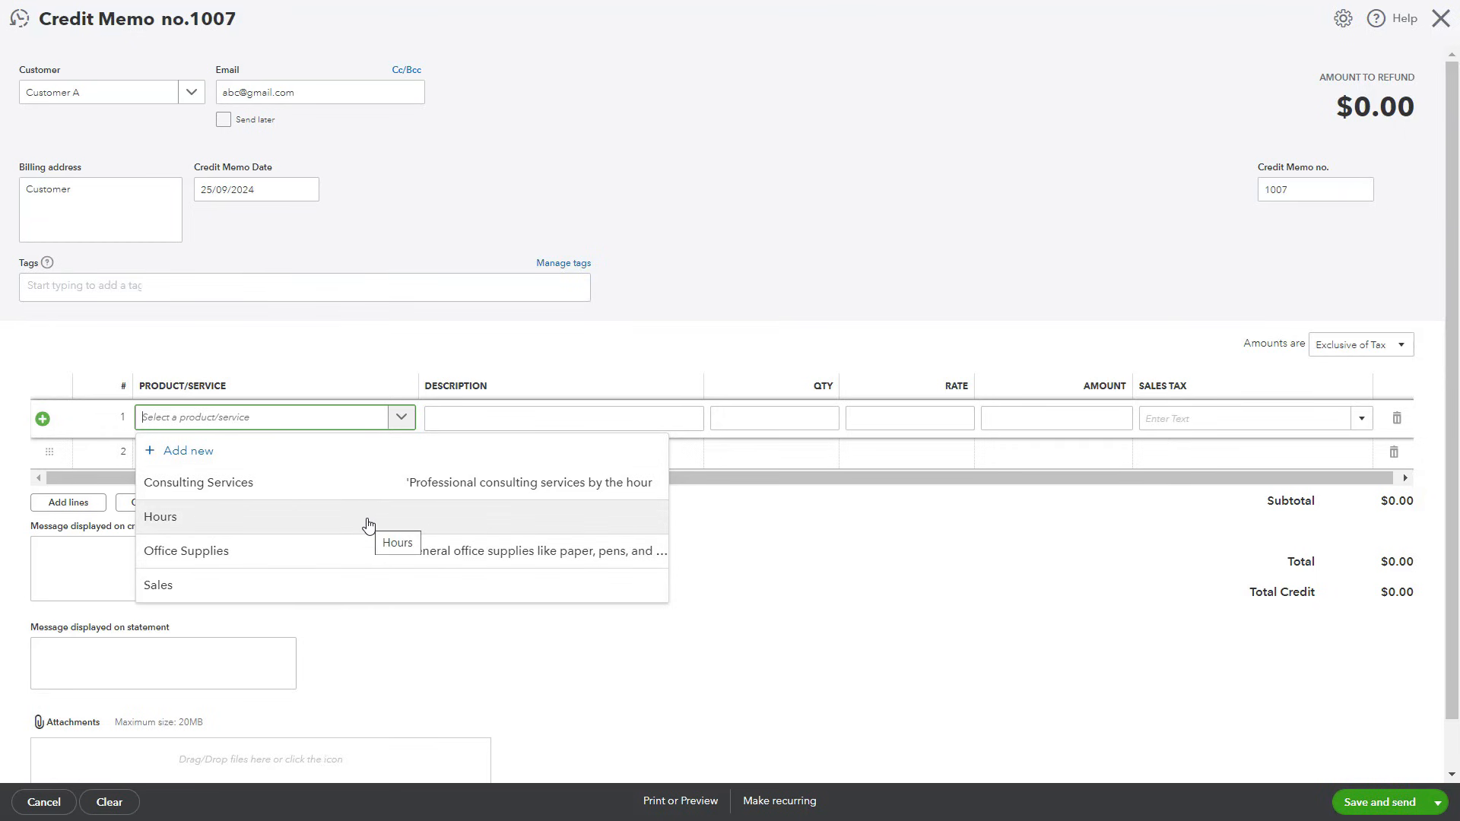
pyautogui.click(374, 486)
pyautogui.click(828, 571)
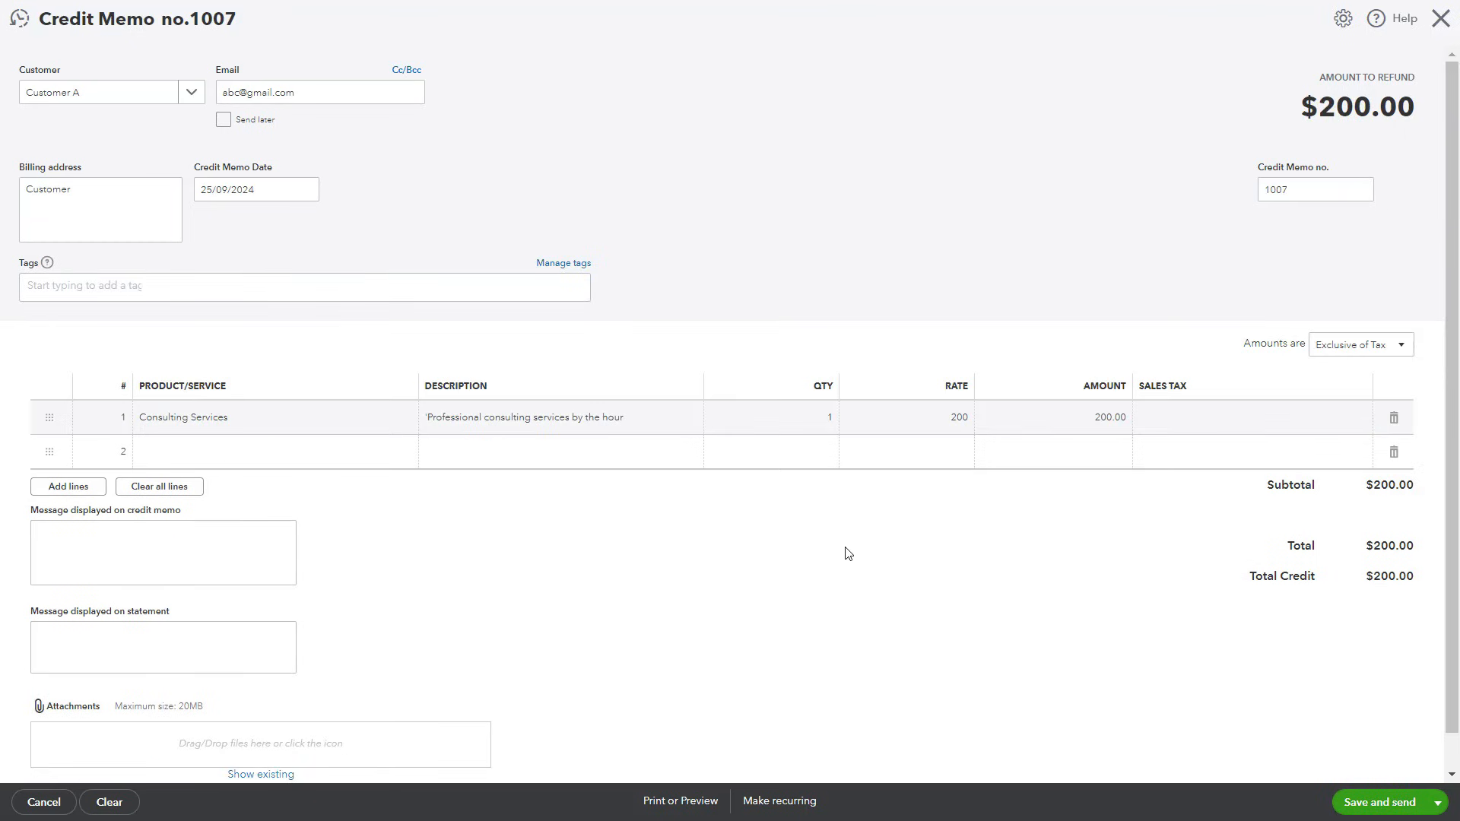
pyautogui.click(829, 420)
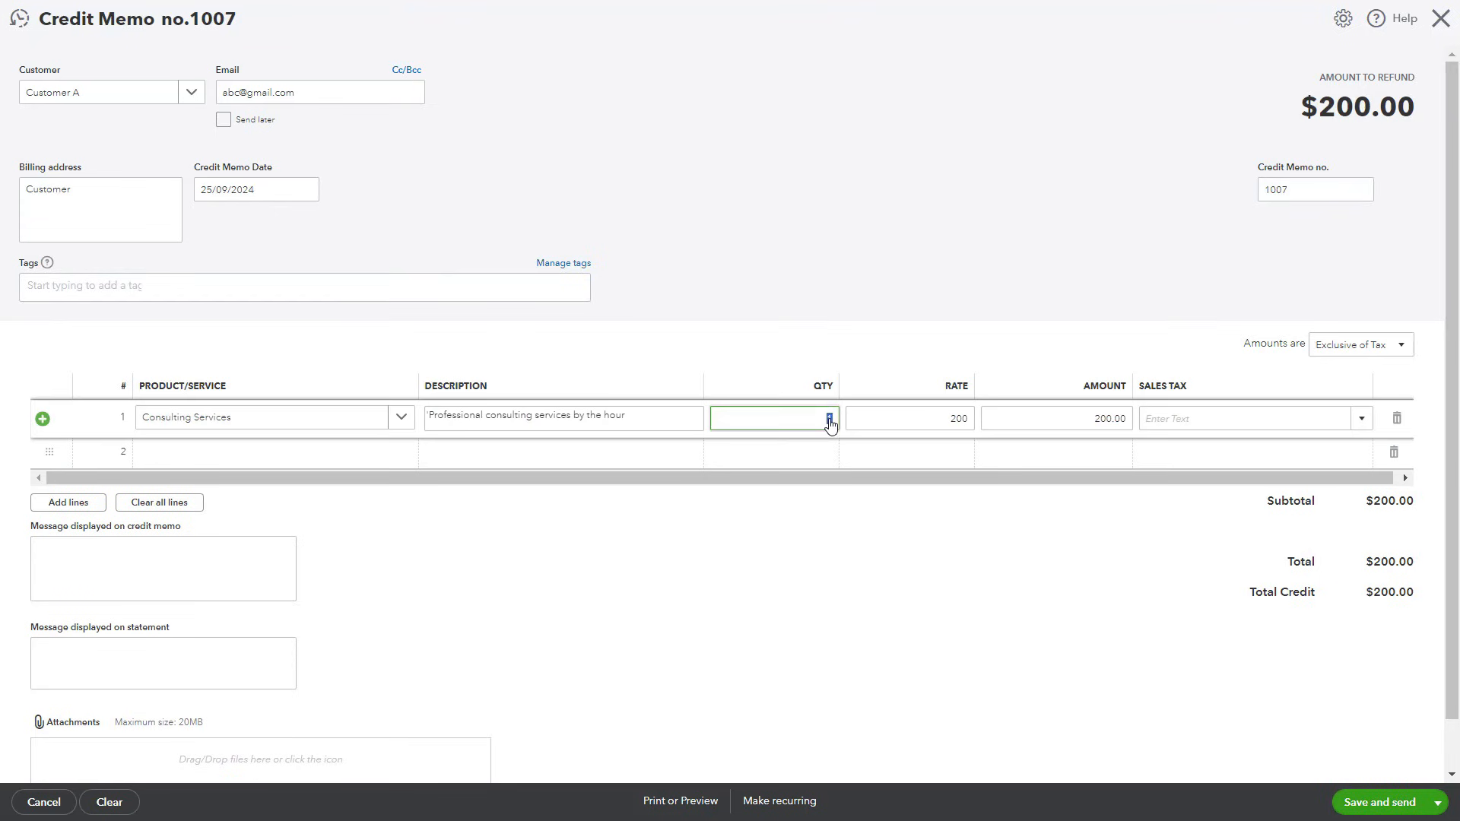
pyautogui.write('0.5')
pyautogui.click(769, 572)
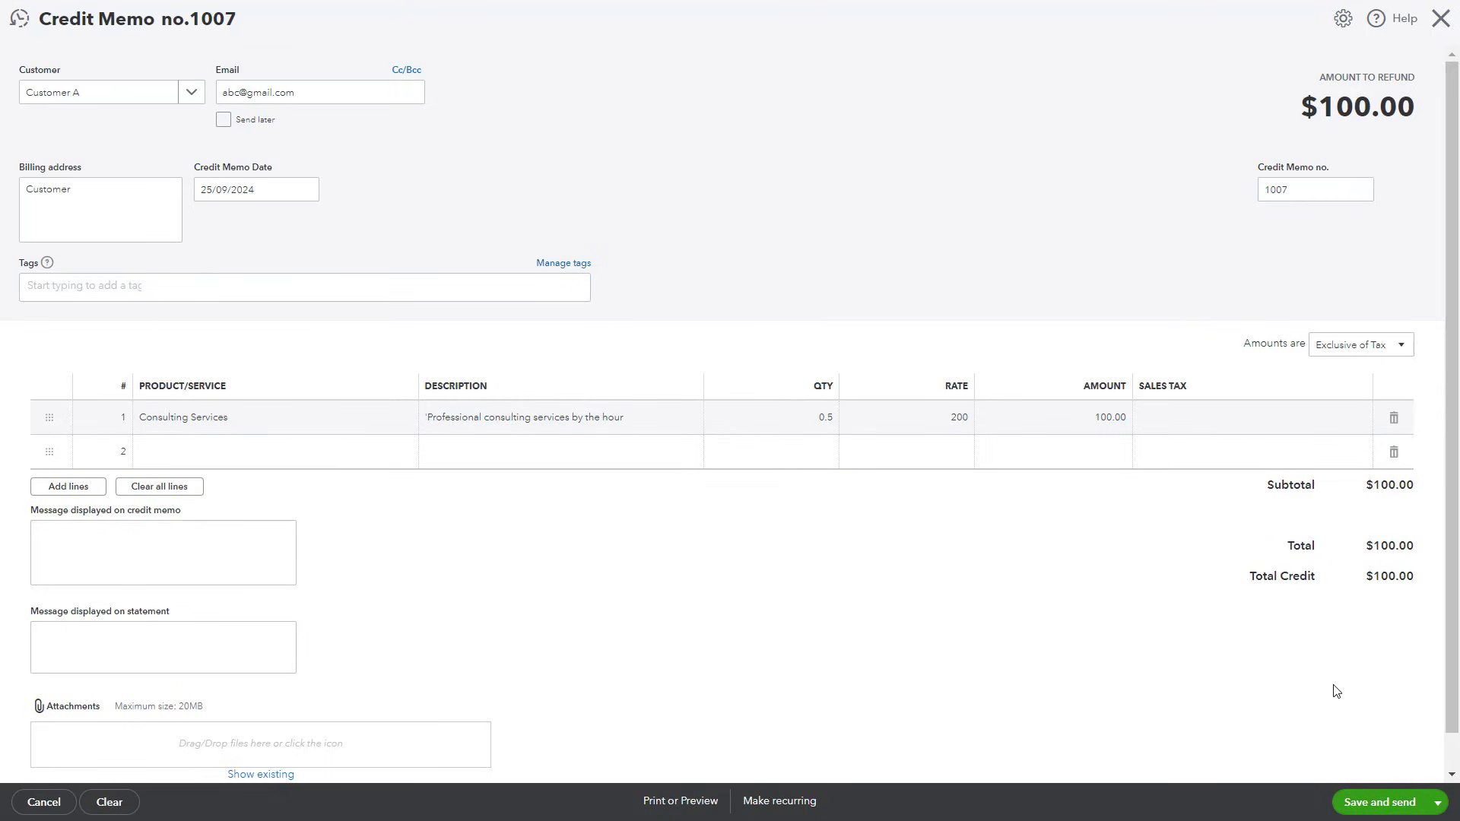
# - Set the credit memo's amounts to Out of scope of Tax, leave both message fields blank and save it
pyautogui.click(1365, 347)
pyautogui.click(1361, 417)
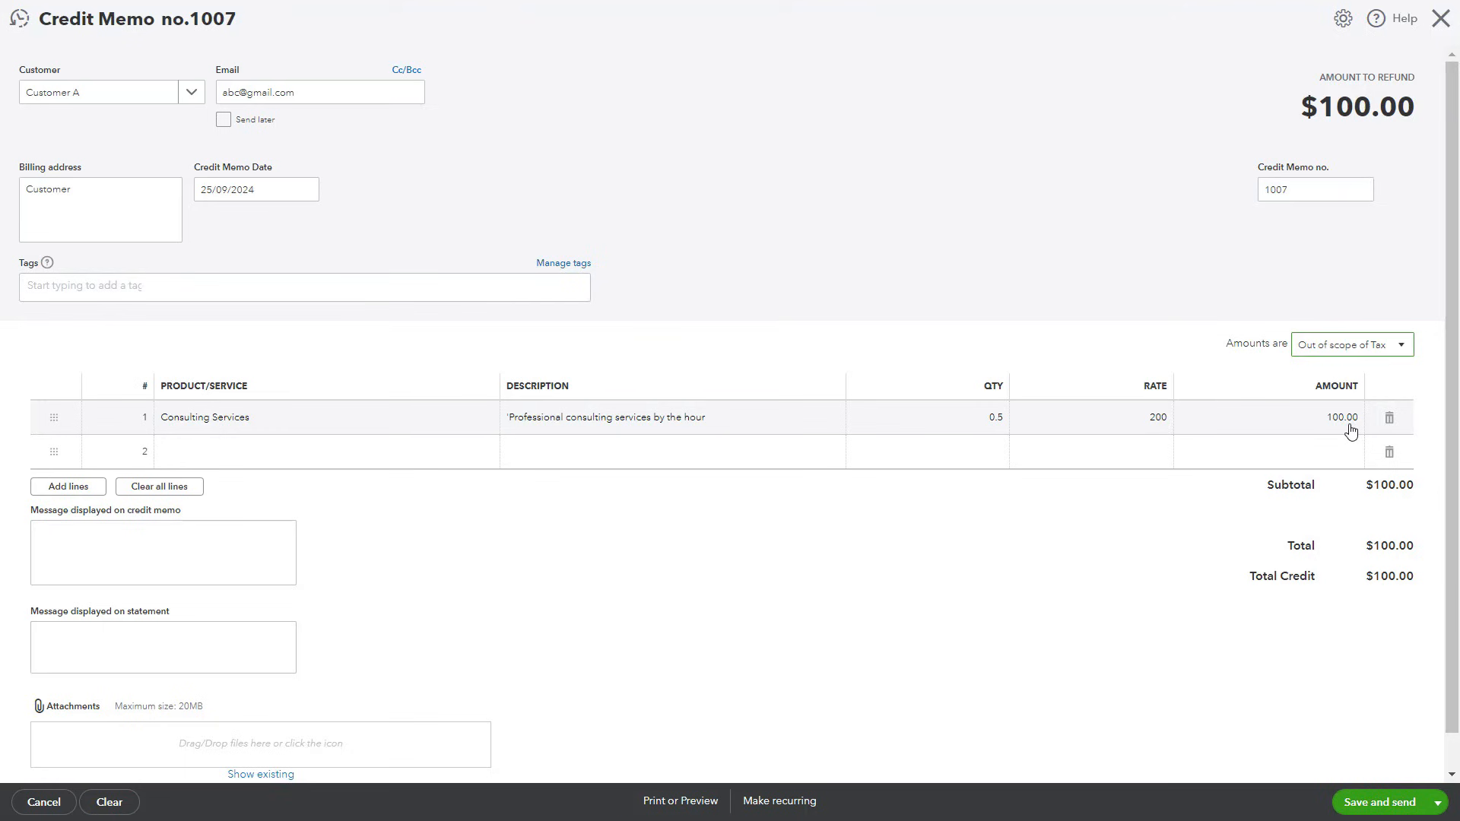
pyautogui.click(187, 565)
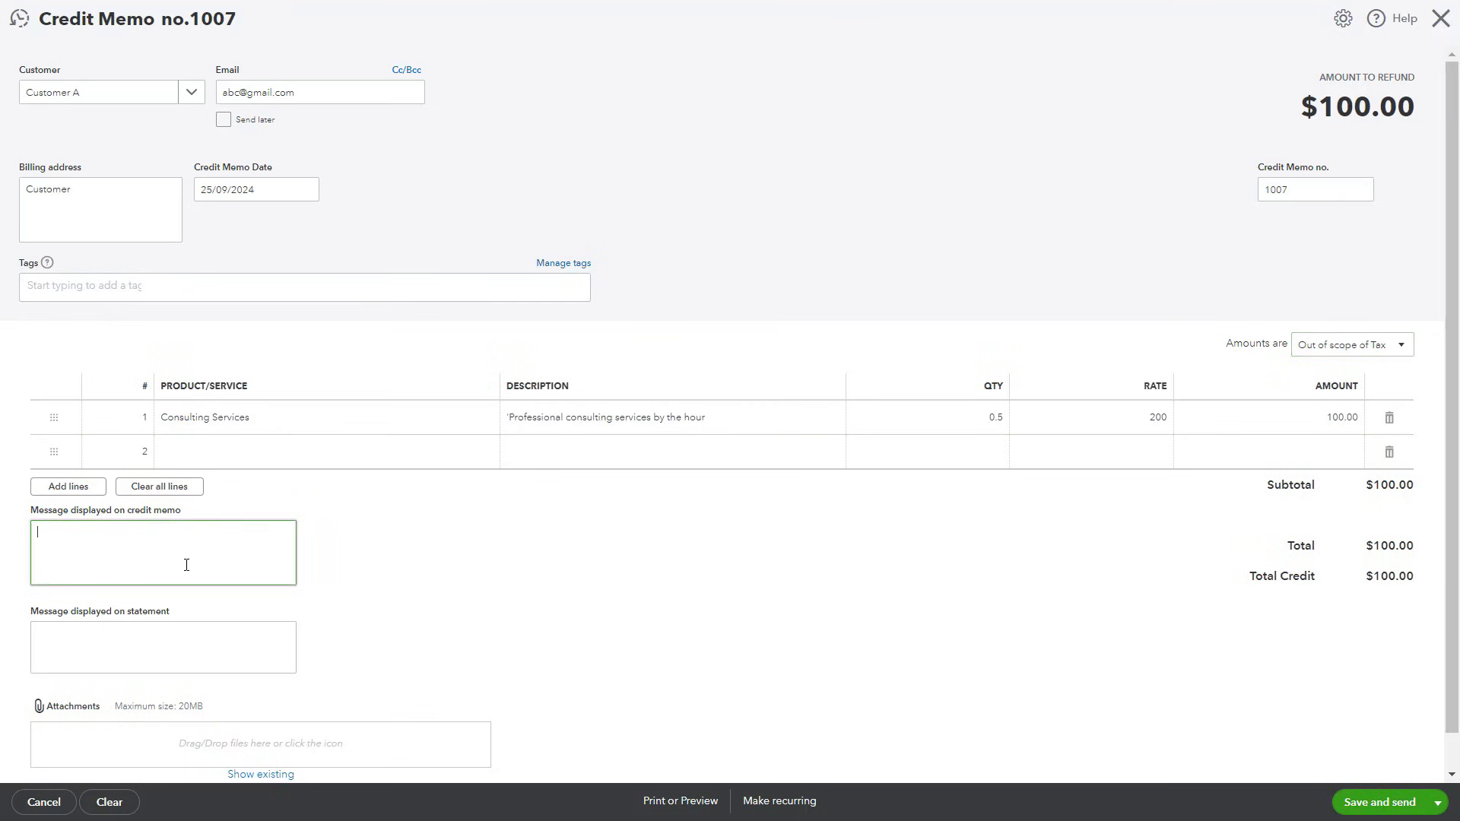
pyautogui.click(170, 640)
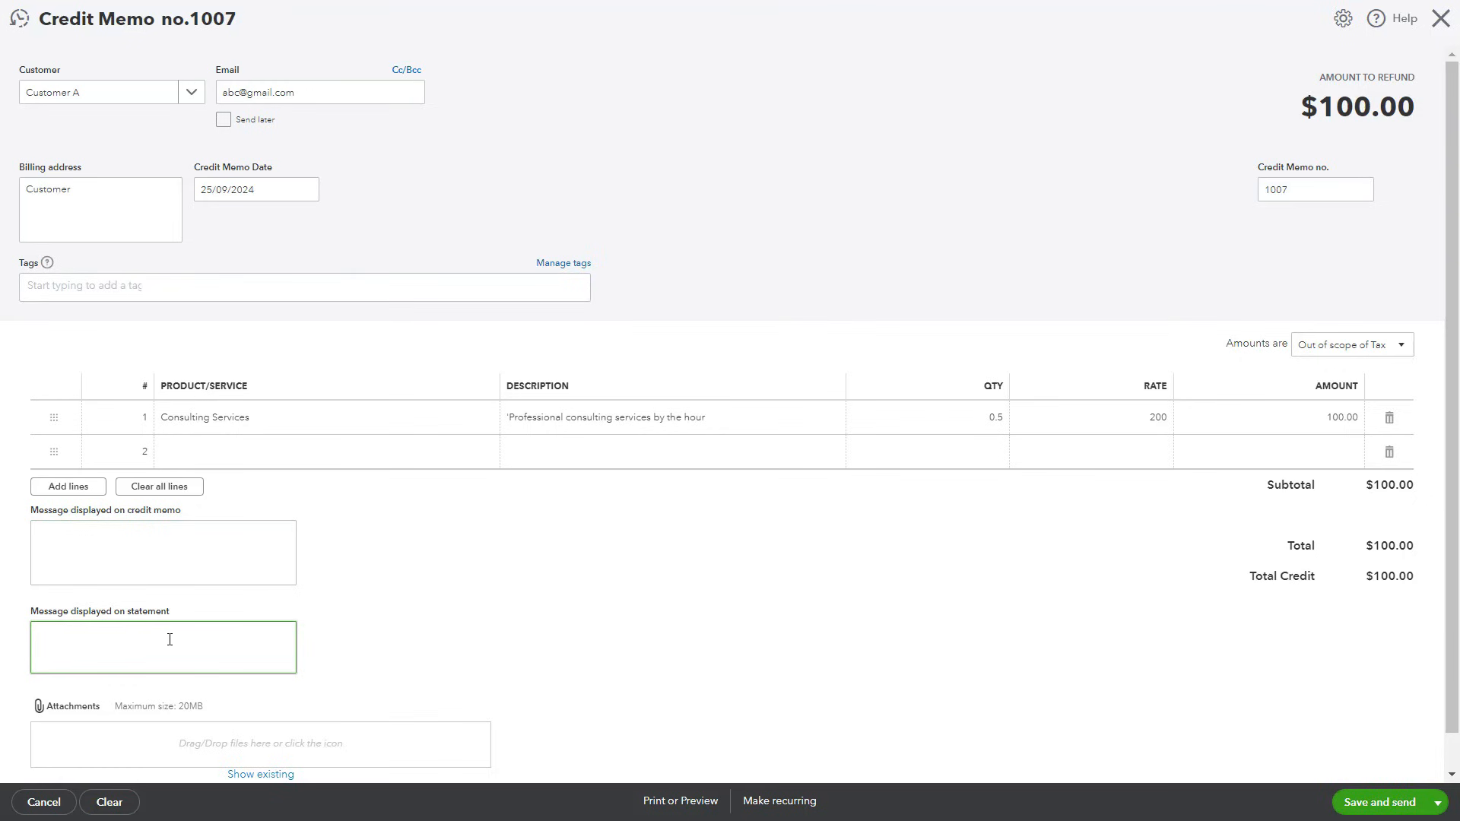
pyautogui.click(1437, 803)
pyautogui.click(1362, 776)
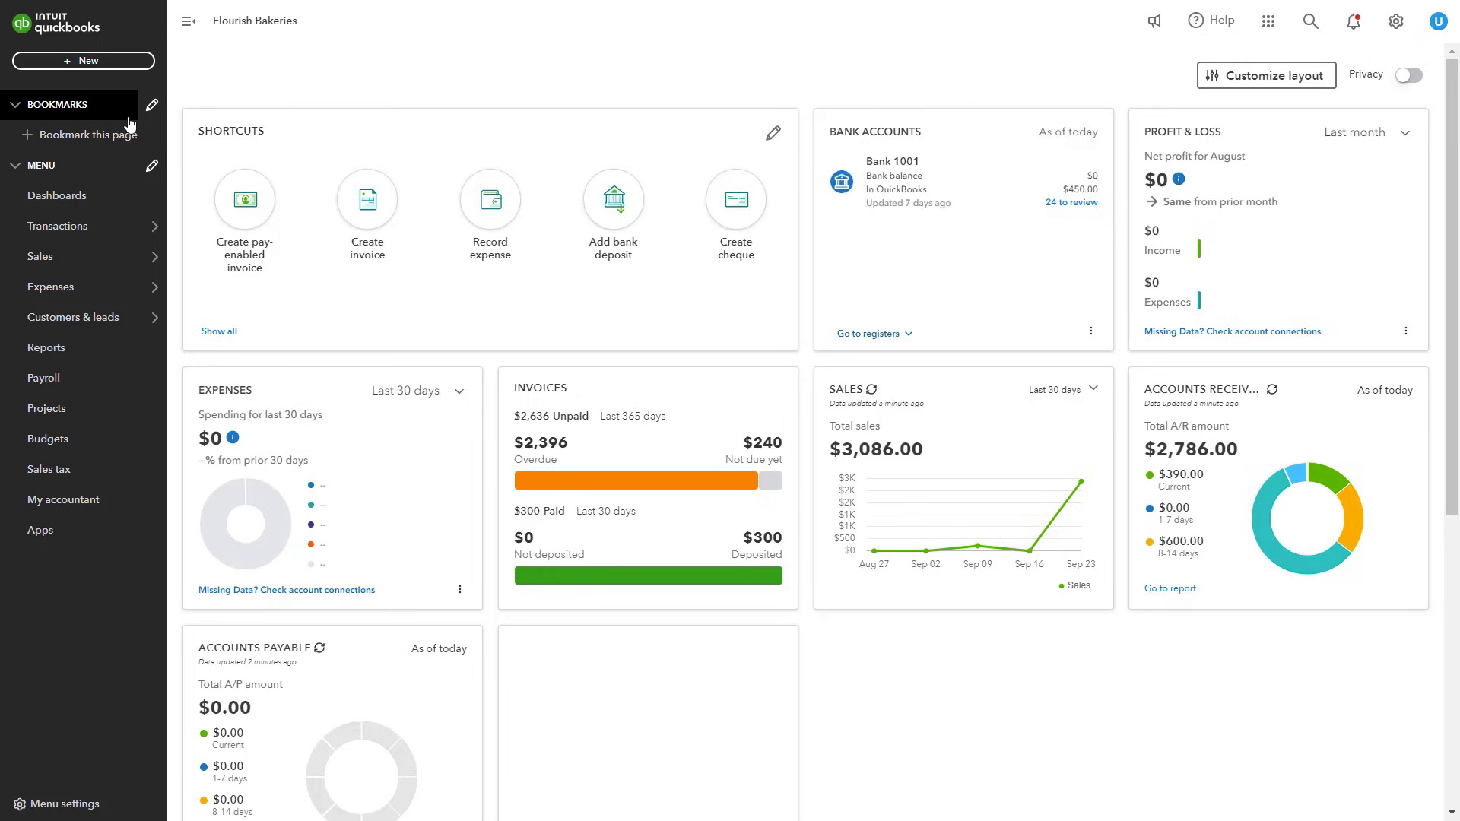
# - Create a new refund receipt for Customer B
pyautogui.click(110, 61)
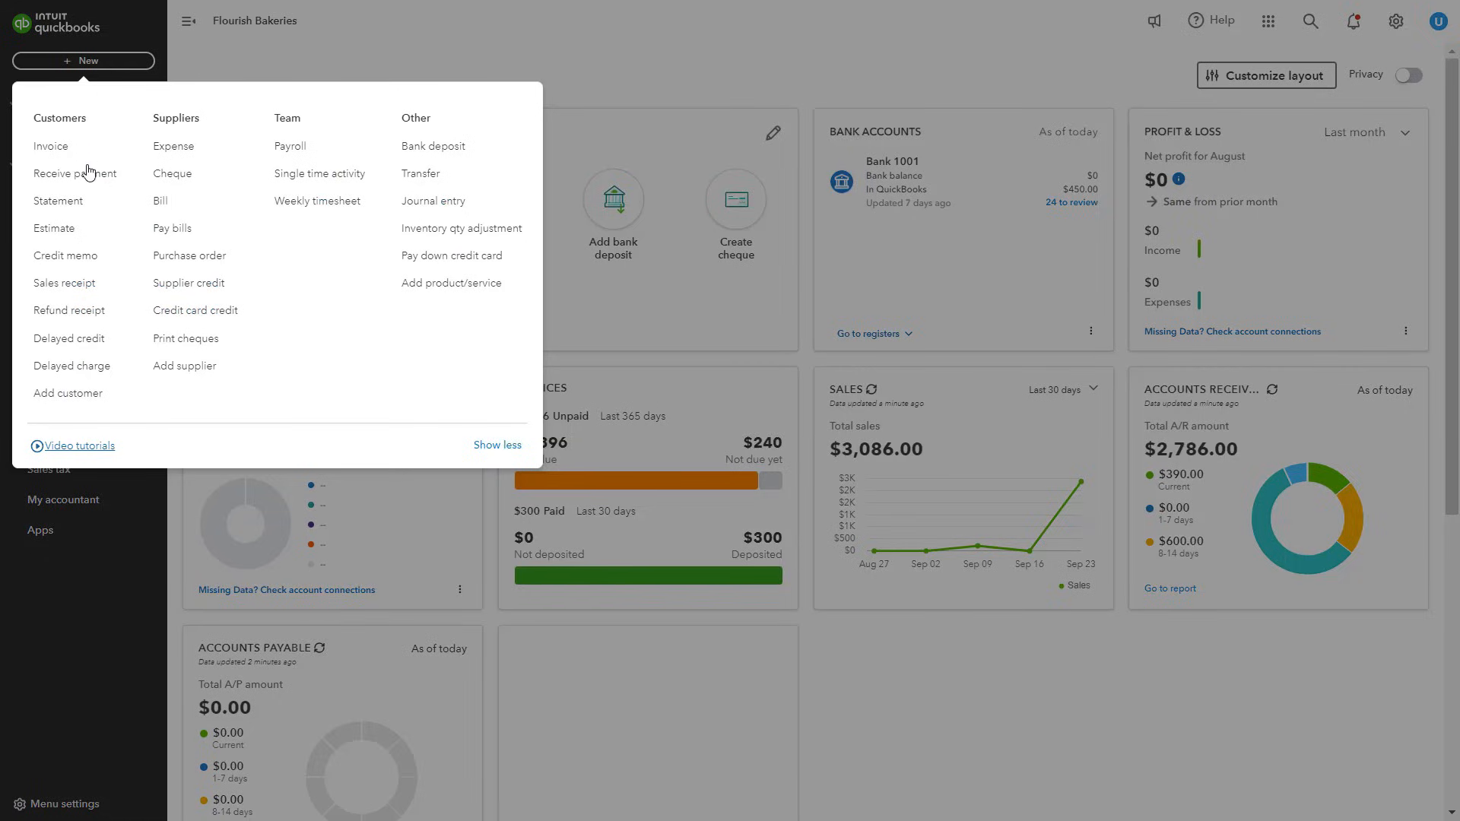
pyautogui.click(99, 319)
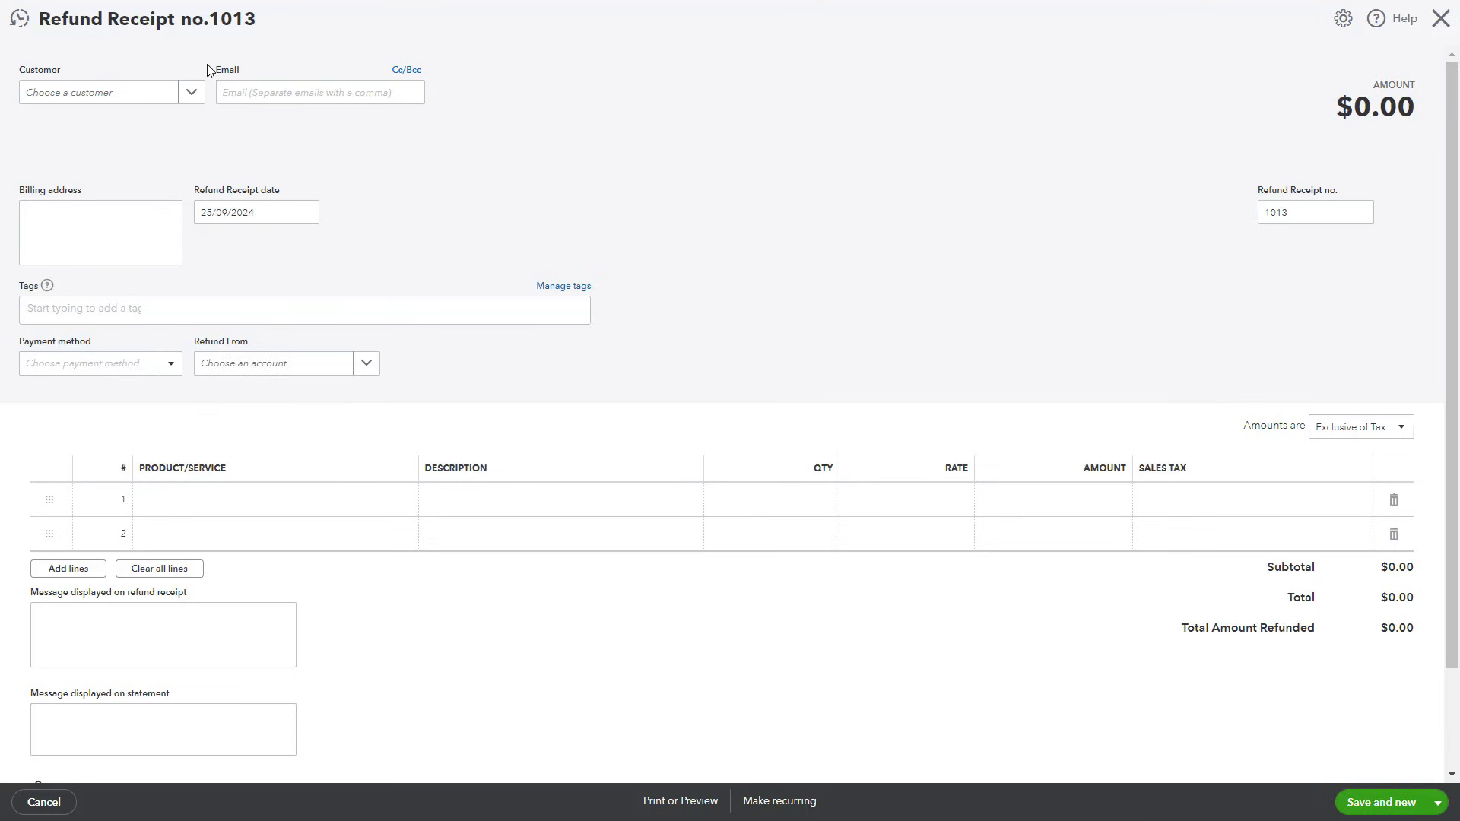
pyautogui.click(190, 92)
pyautogui.click(90, 189)
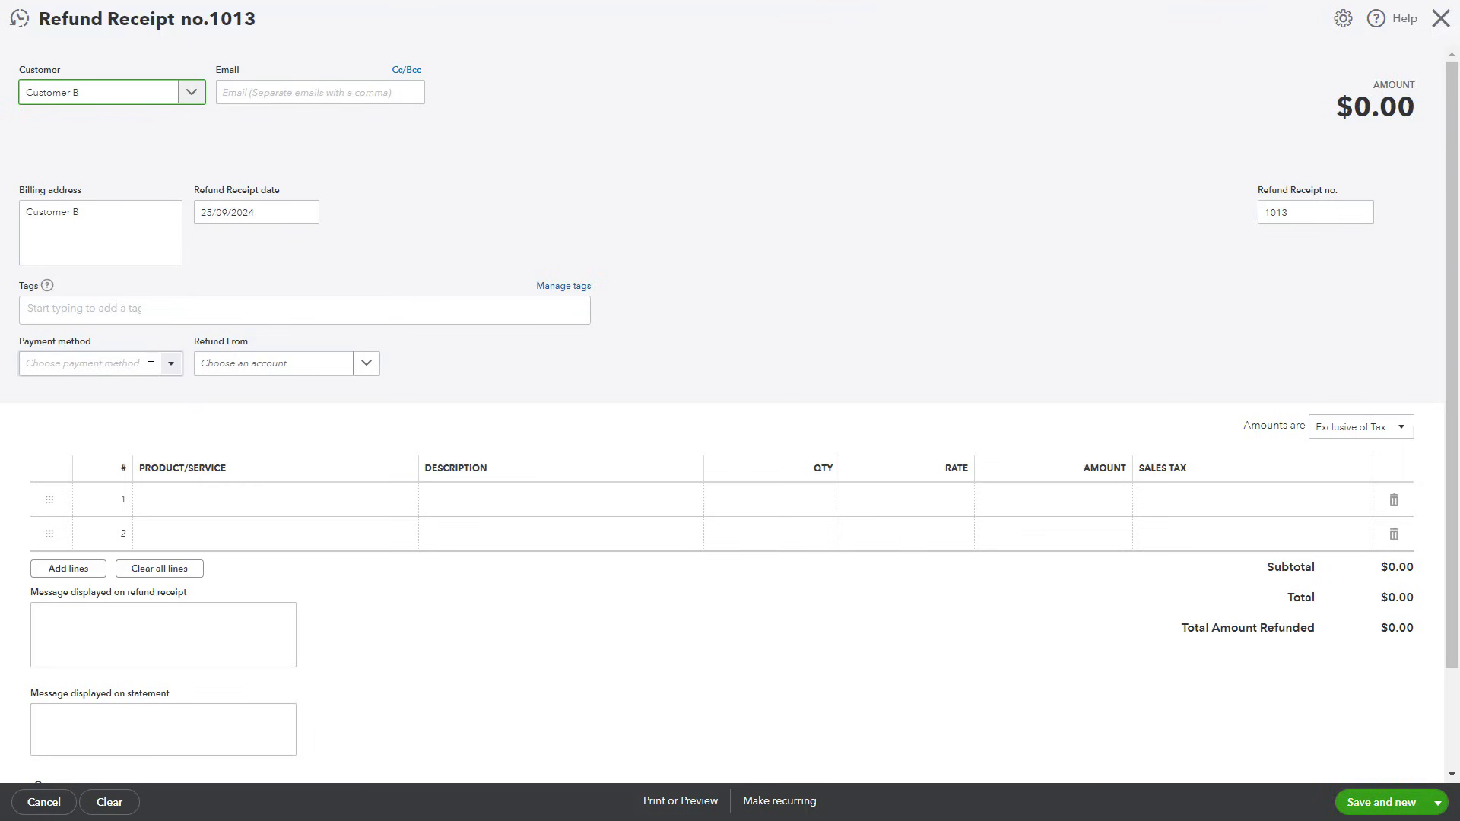
# - Set Bank 1001 as the account that the refund receipt is paid from
pyautogui.click(300, 508)
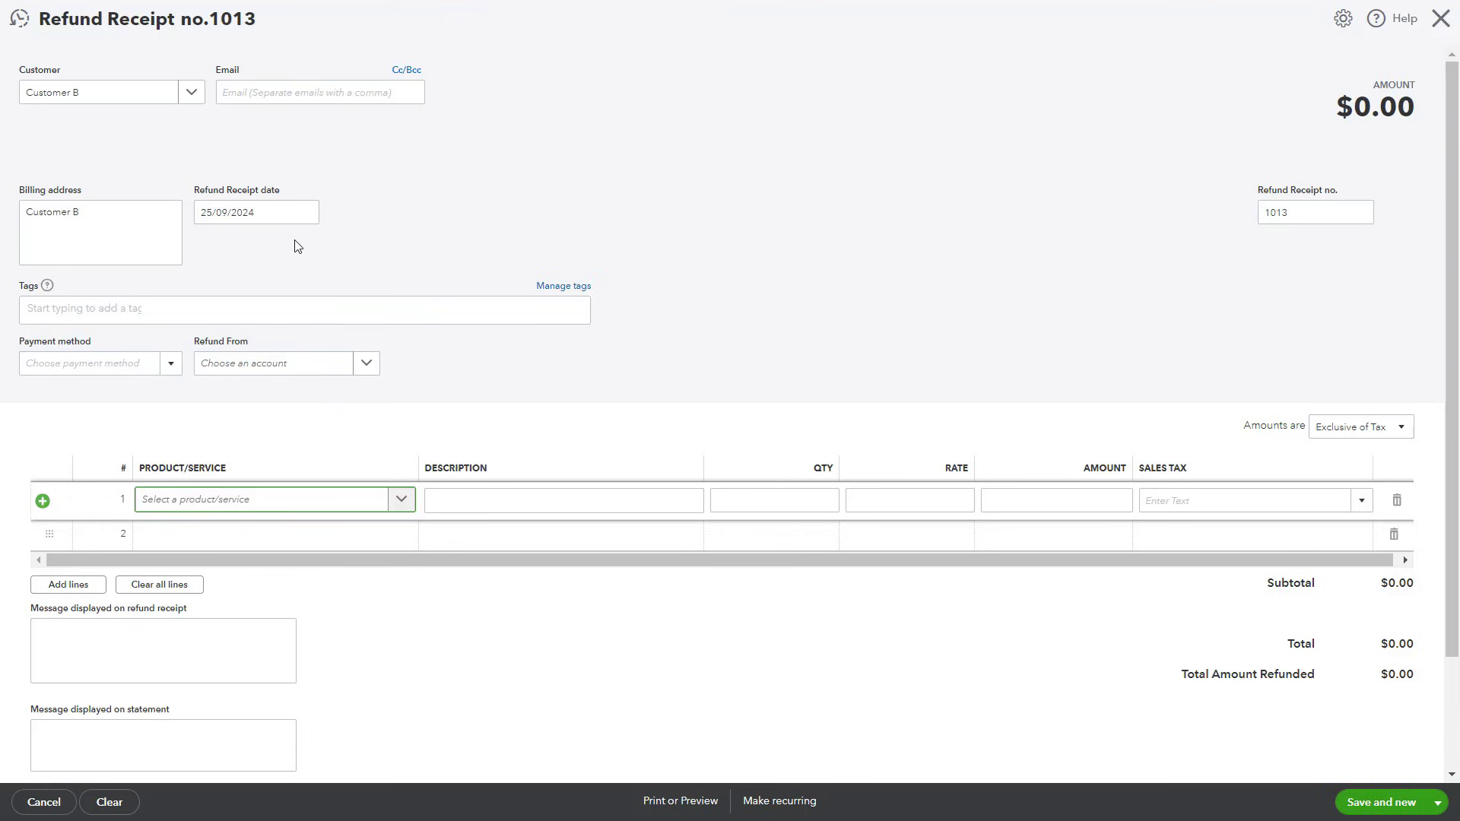
pyautogui.click(366, 362)
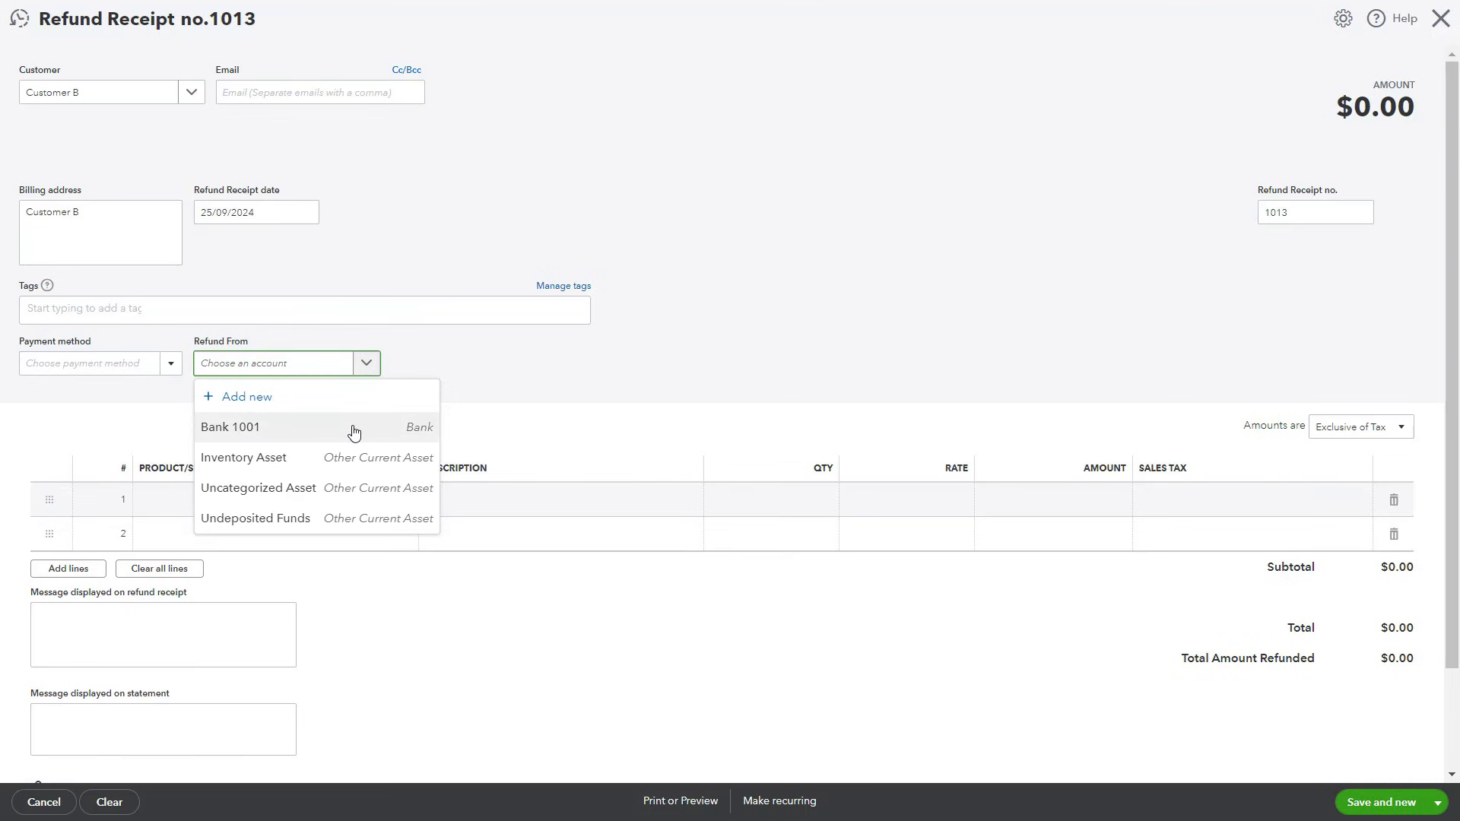
pyautogui.click(353, 430)
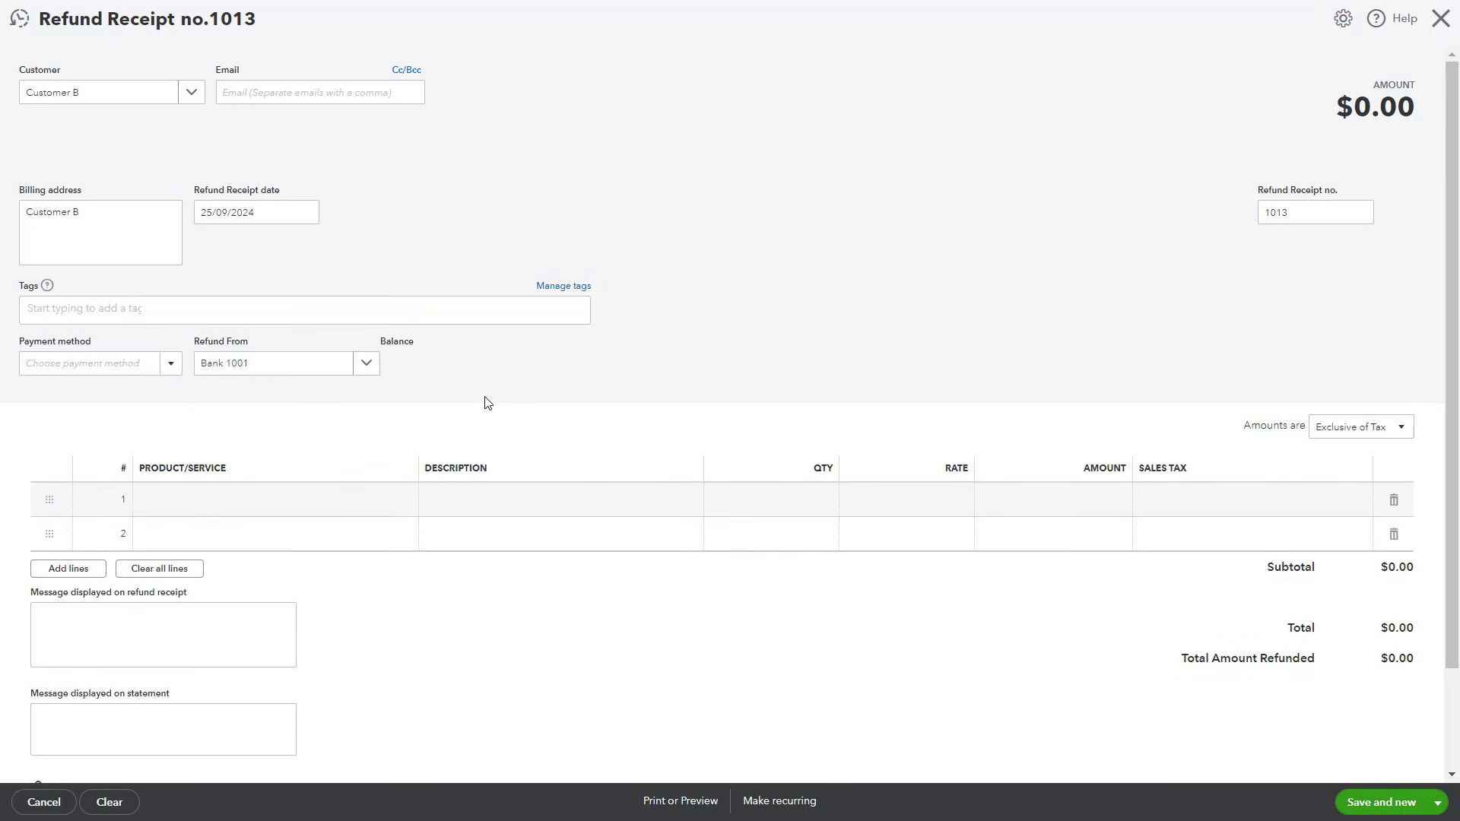
# - Leave the refund receipt's statement message blank, then save and close the receipt
pyautogui.scroll(-2, 347, 626)
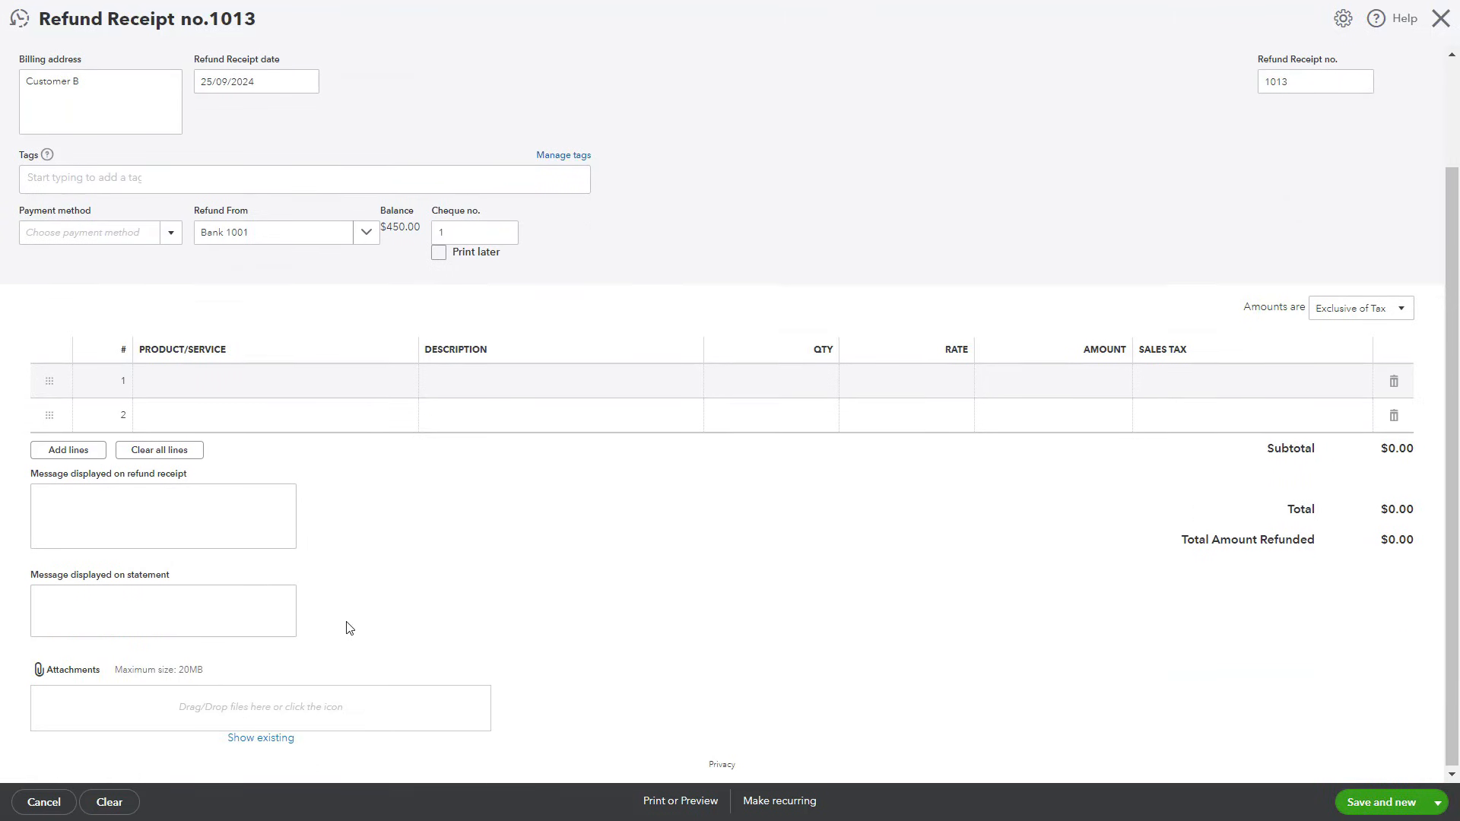
pyautogui.click(163, 613)
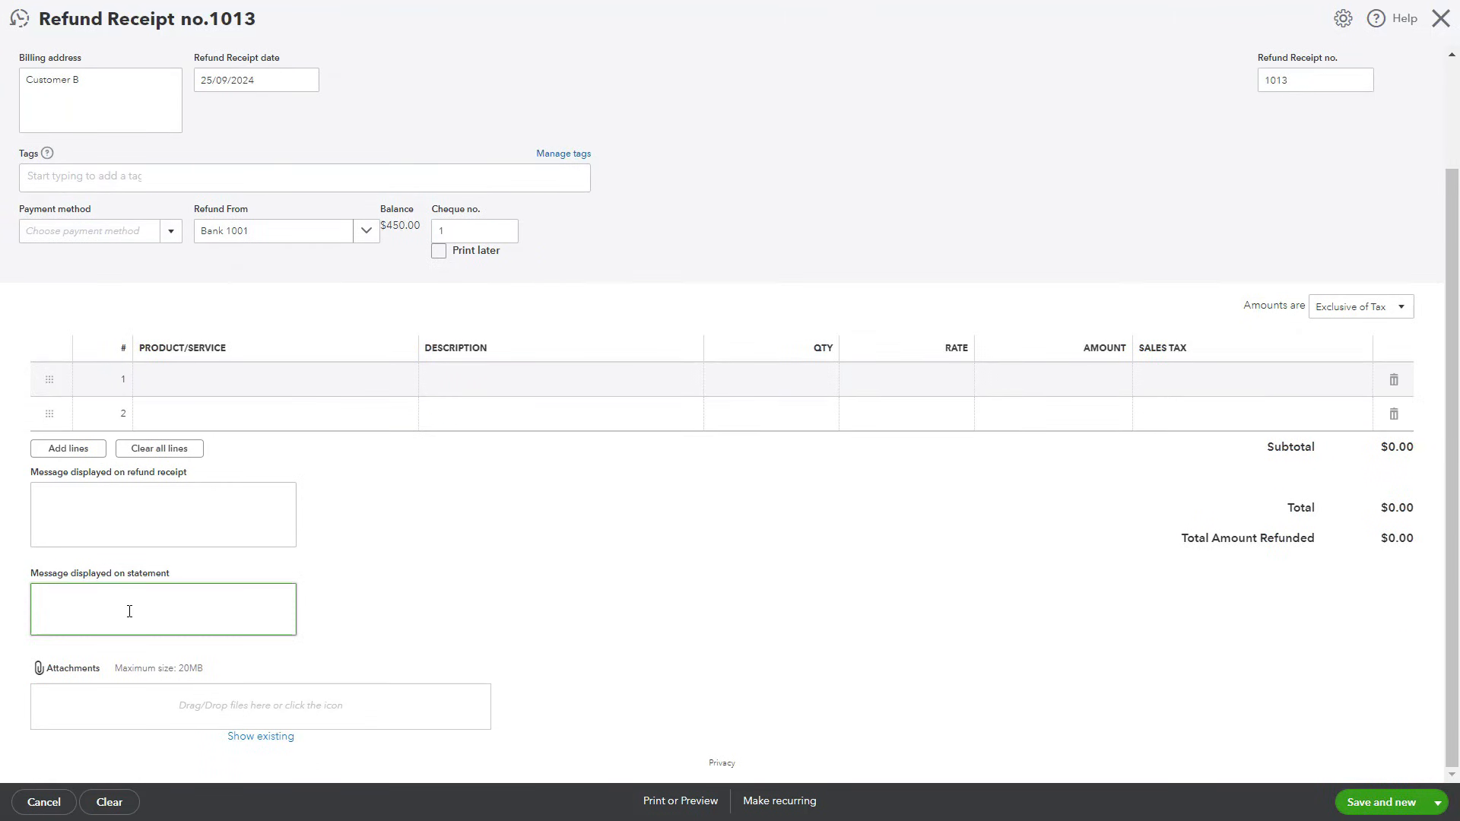
pyautogui.click(1438, 803)
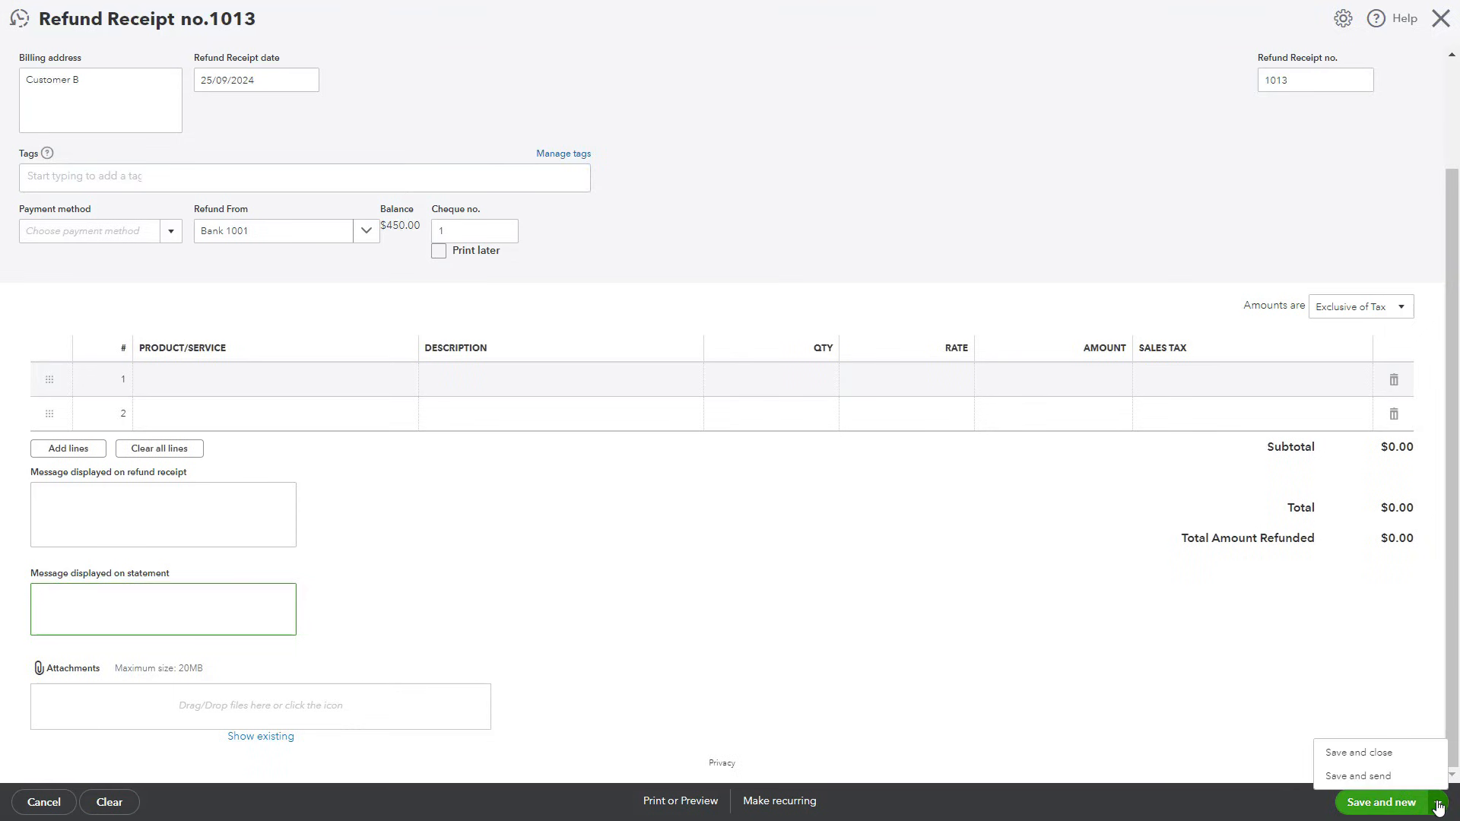
pyautogui.click(1360, 753)
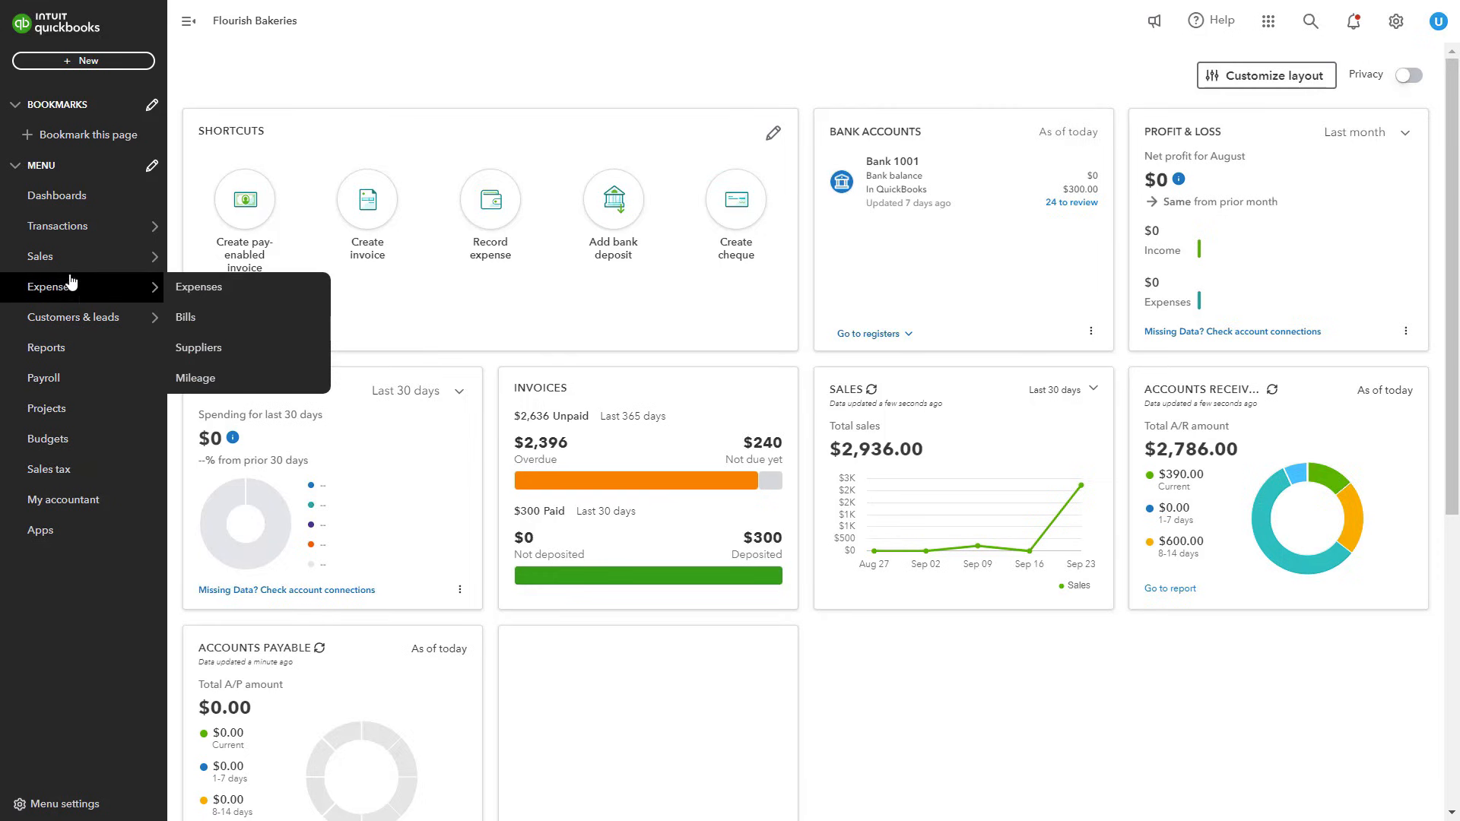
# - Open Customer B's record from the customer list to review its transactions
pyautogui.moveTo(89, 270)
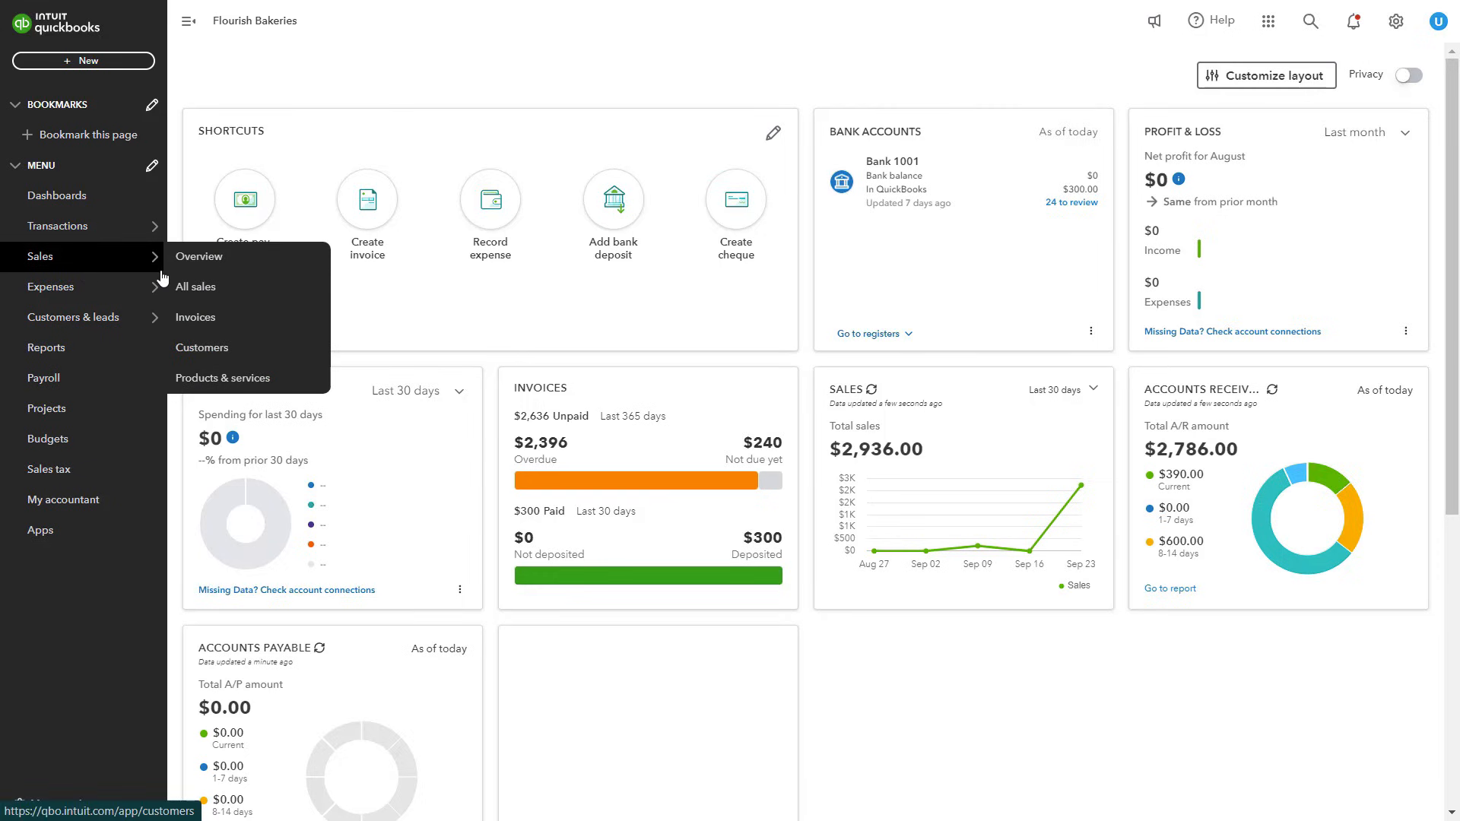
pyautogui.click(240, 357)
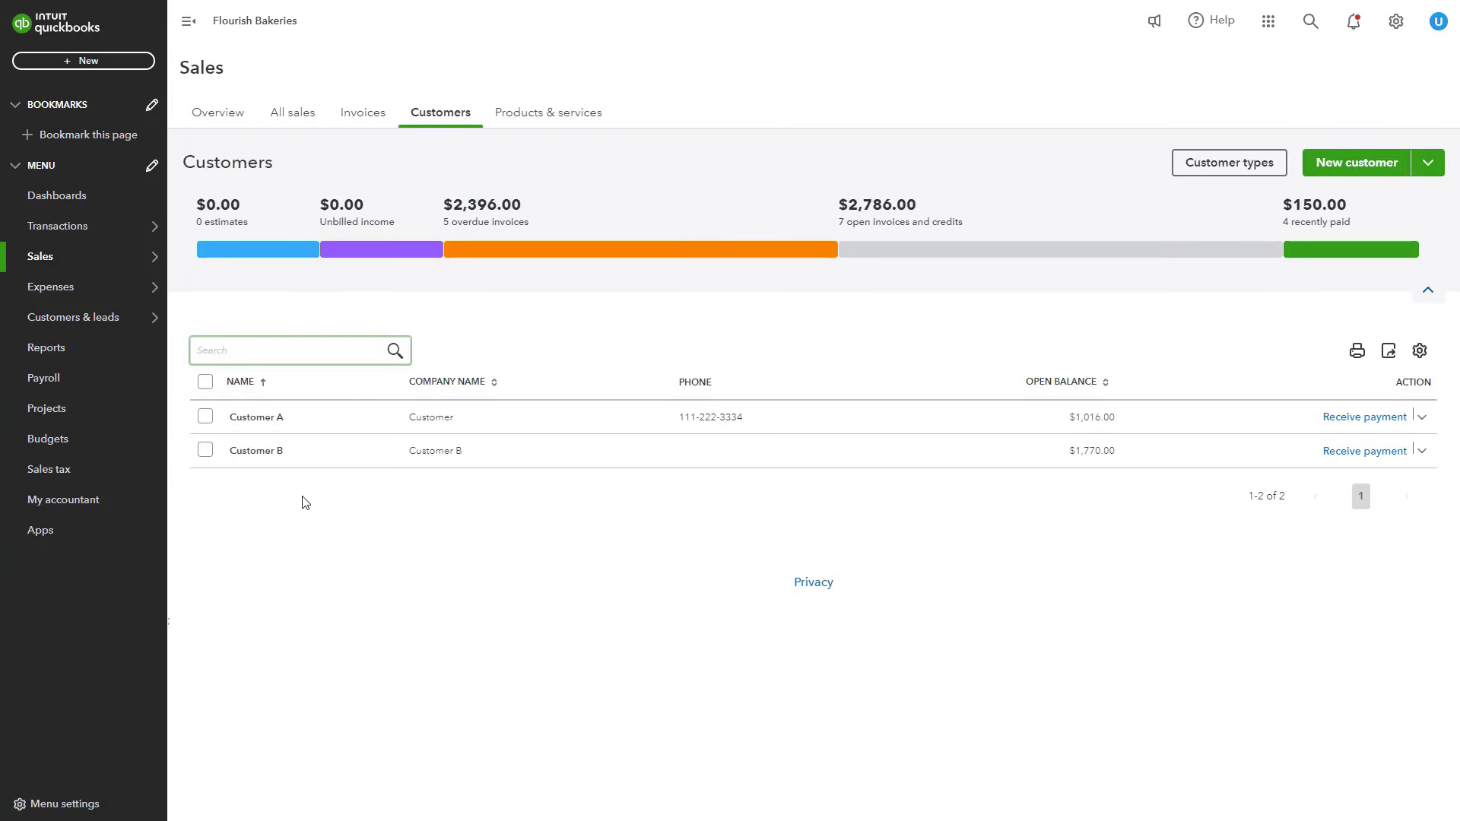
pyautogui.click(256, 450)
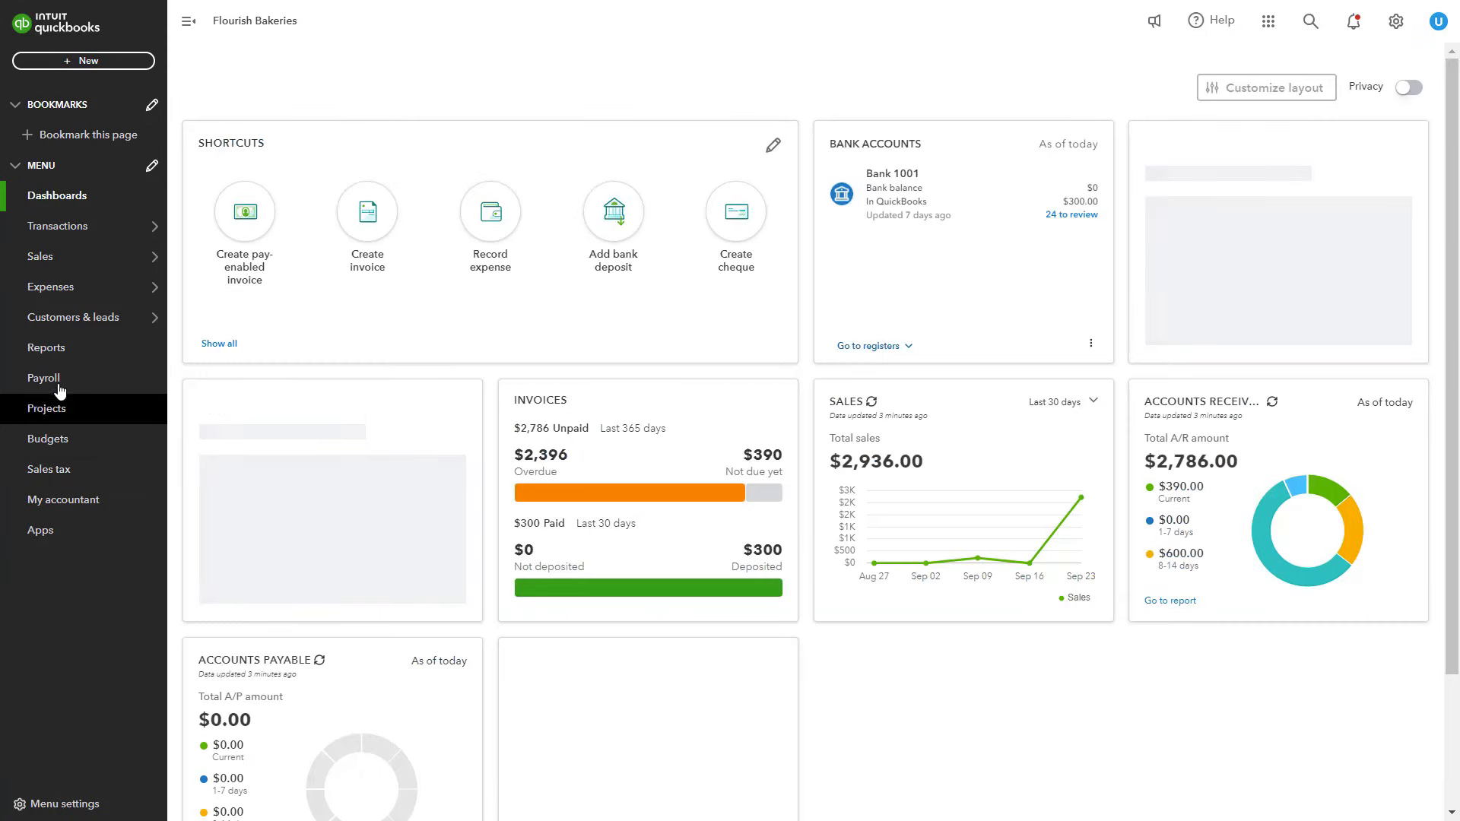
# - Open the Customer Balance Detail report from the favourite reports
pyautogui.click(54, 348)
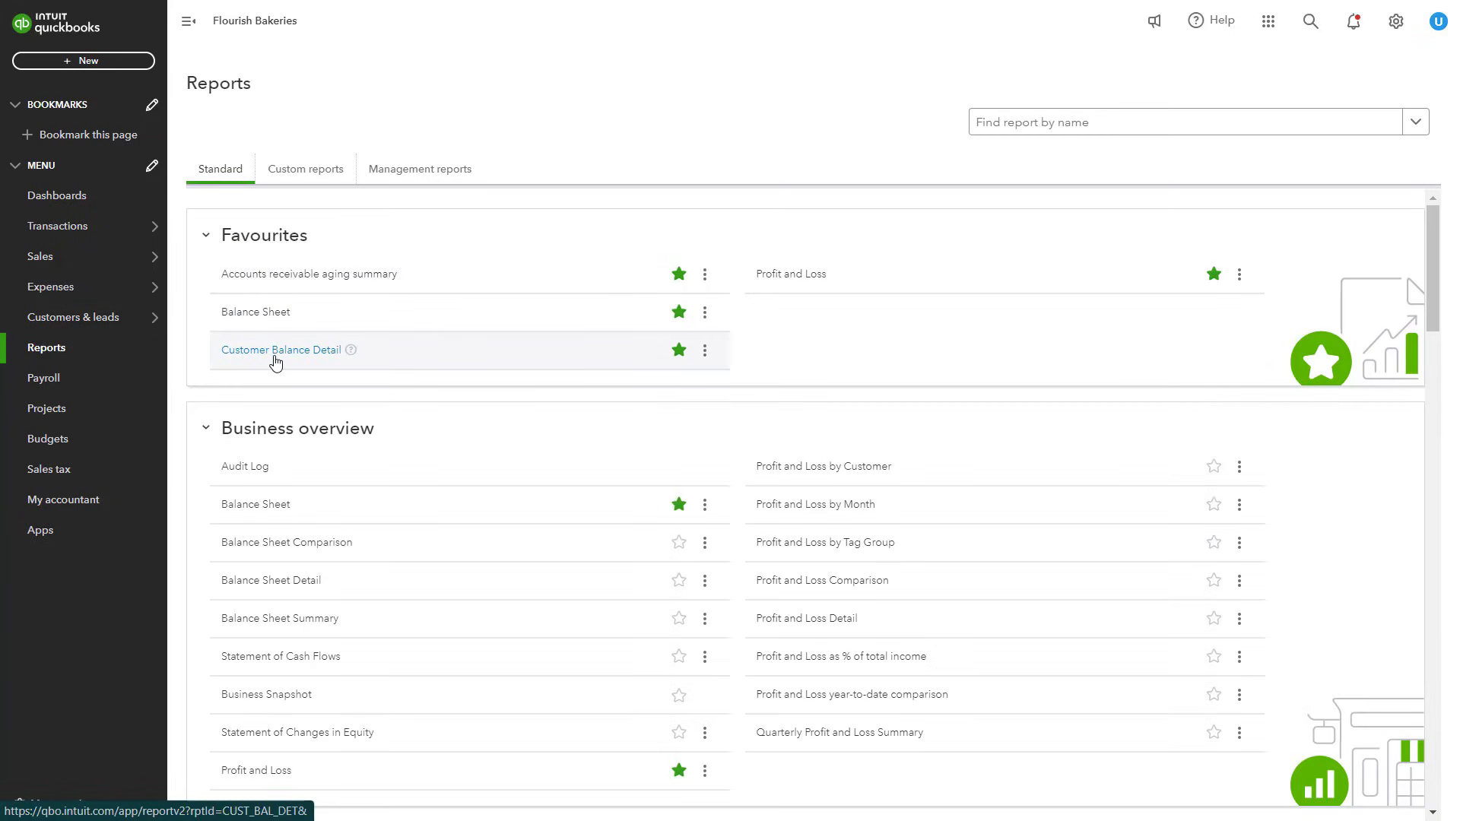
pyautogui.click(275, 356)
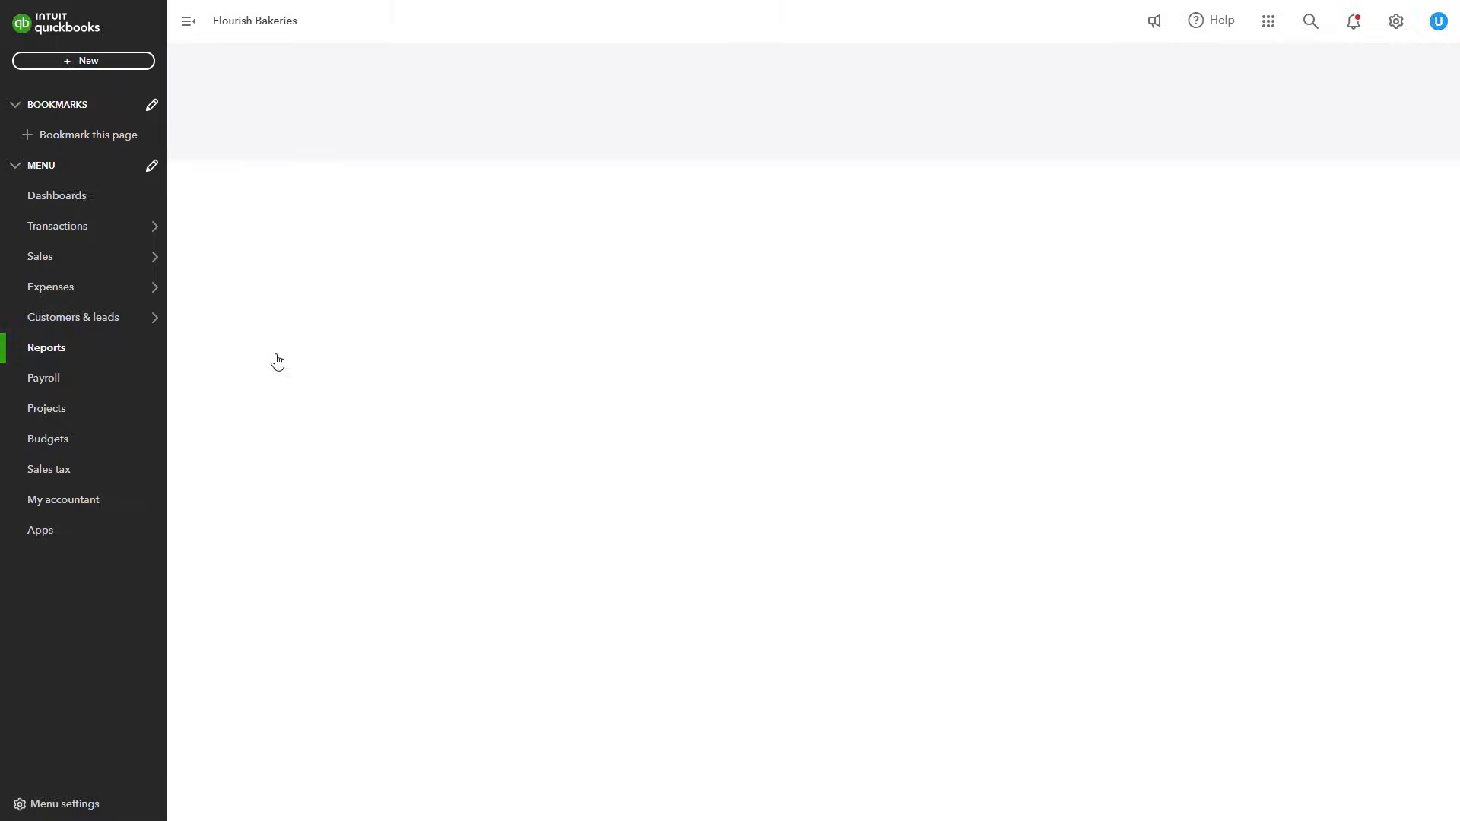
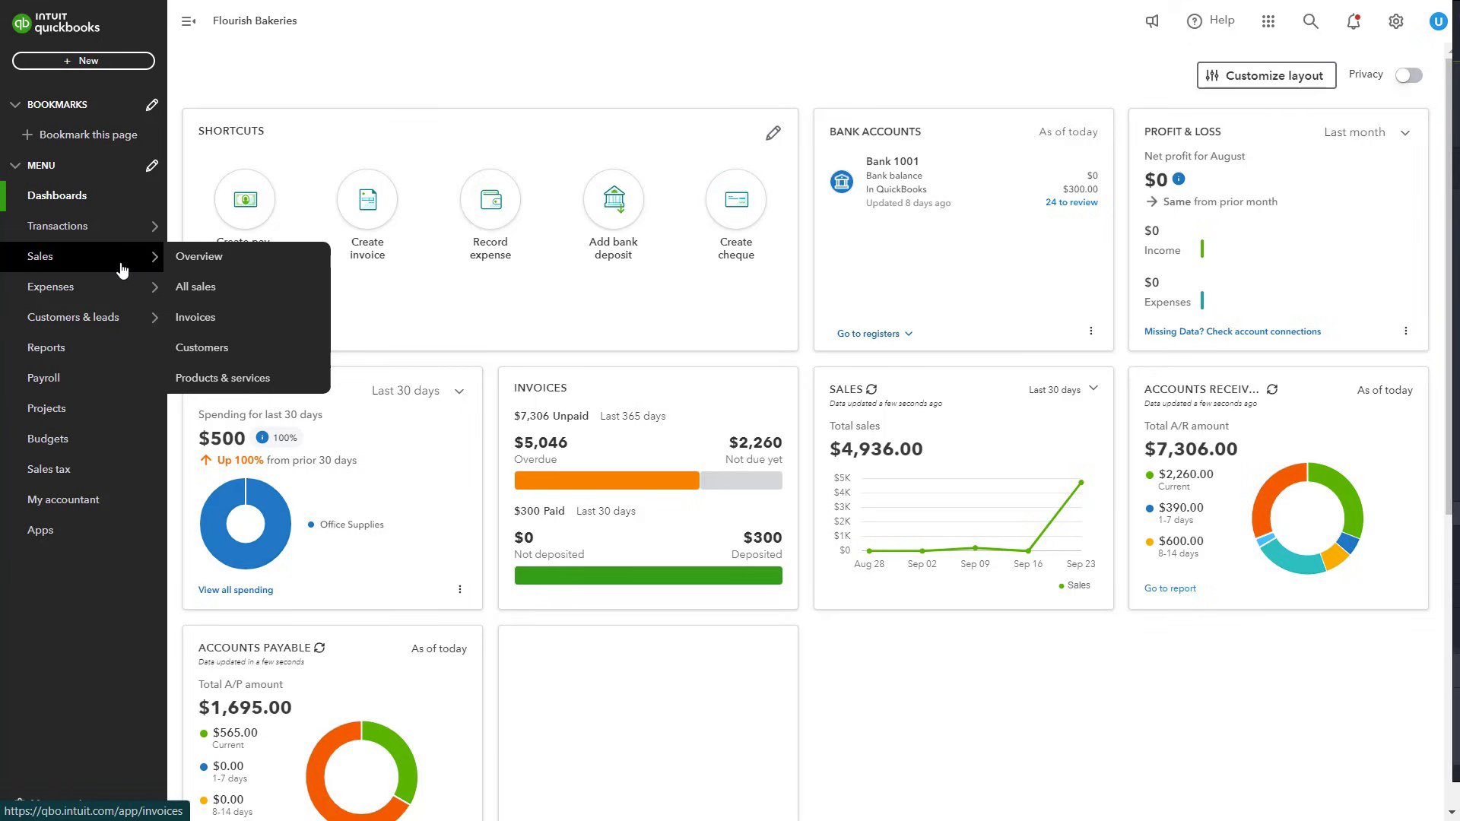
# - Open the sales invoice list and display the available invoice status filters
pyautogui.click(223, 327)
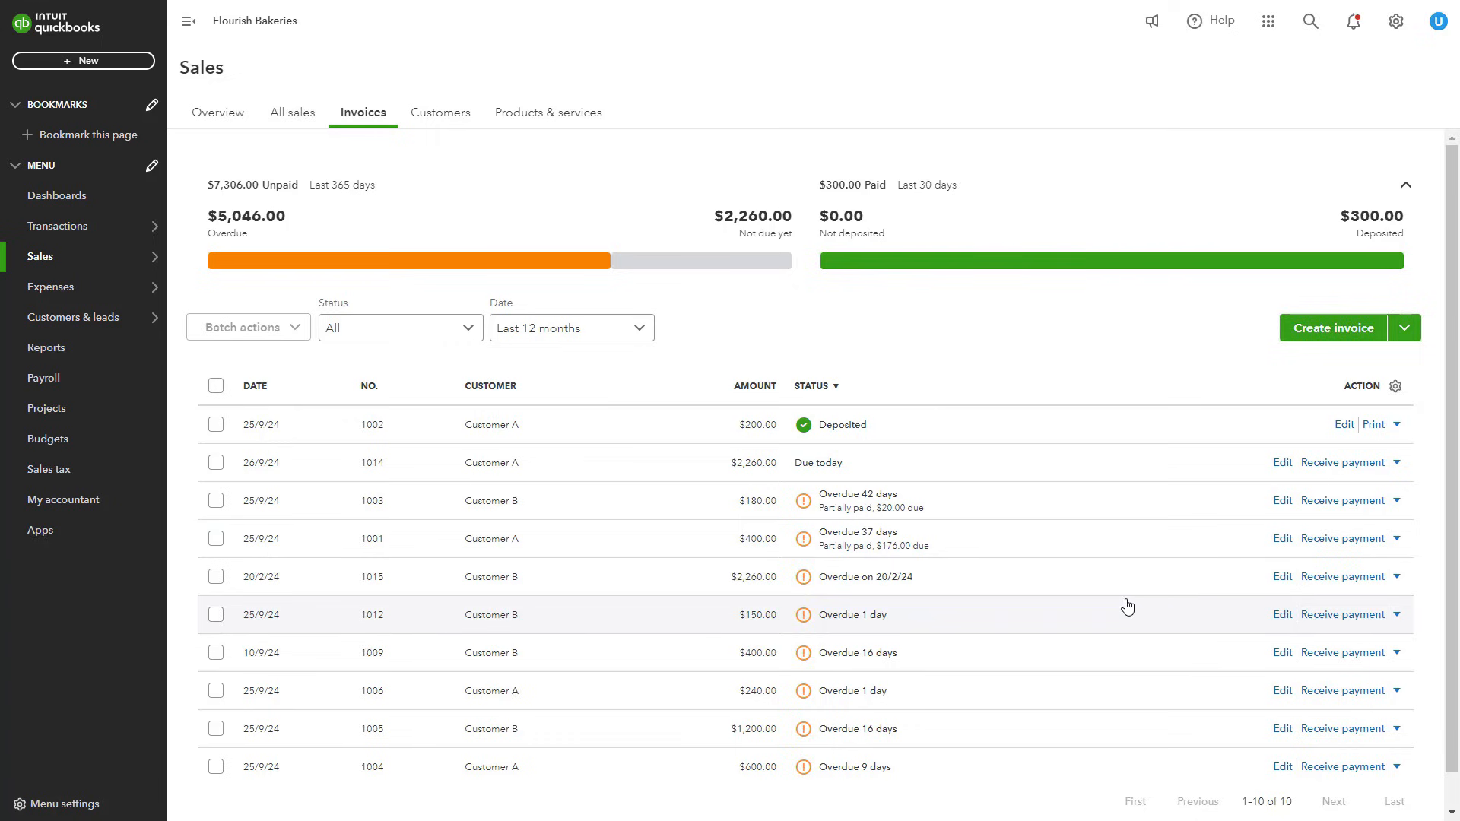
pyautogui.click(464, 340)
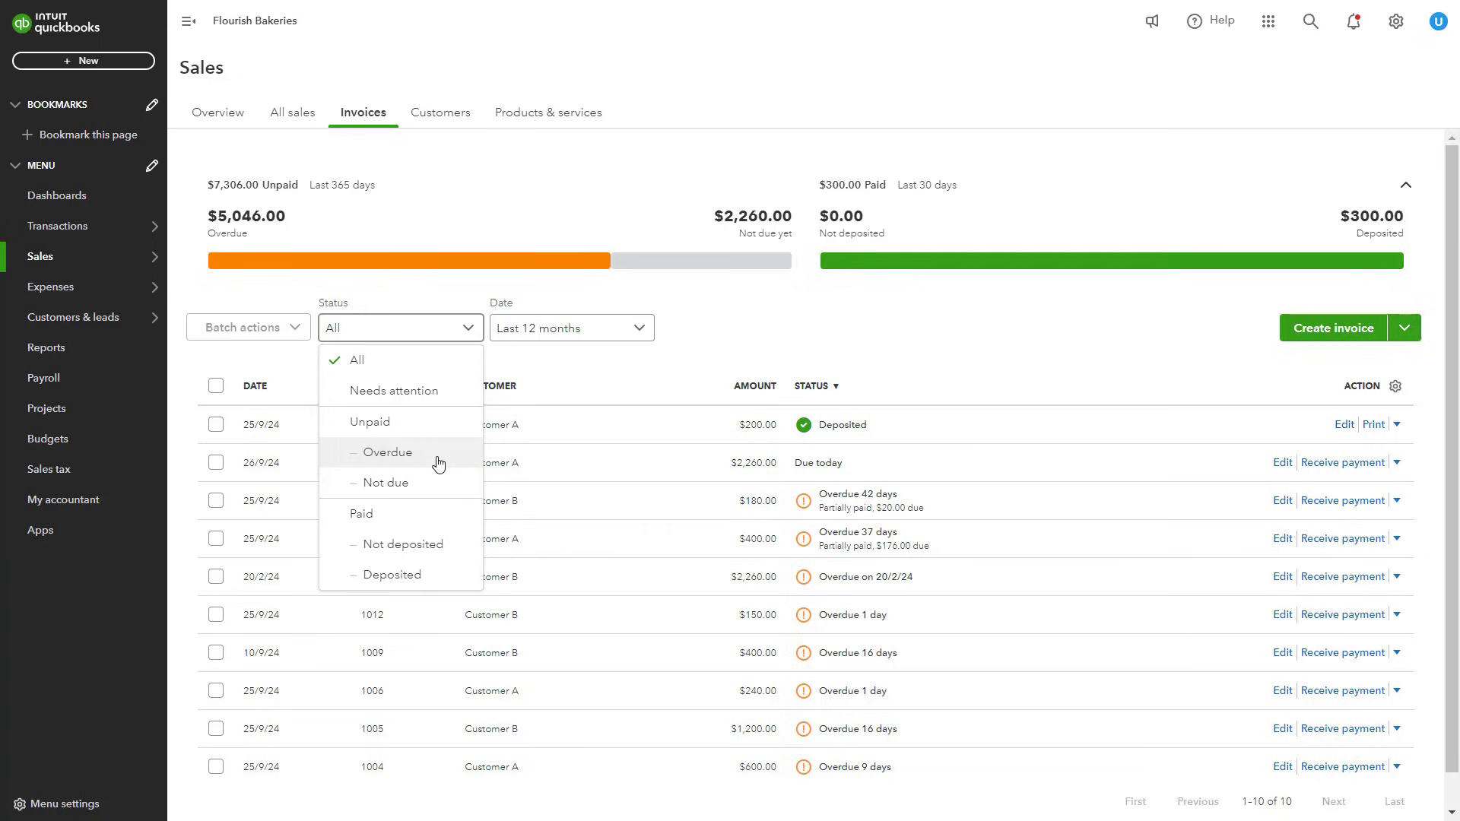
# - Filter the invoice list by status to show only overdue invoices
pyautogui.click(699, 364)
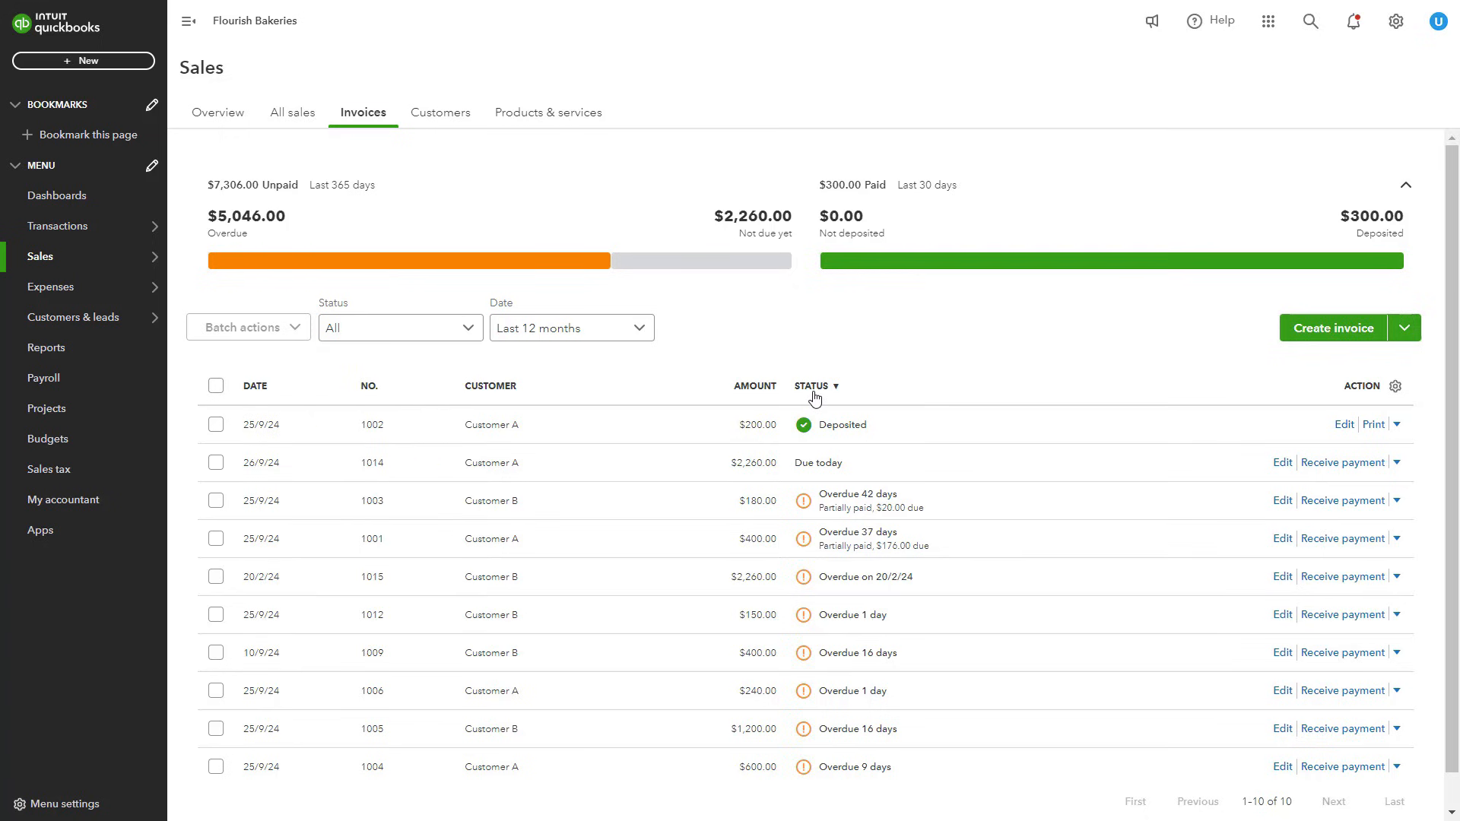
pyautogui.click(466, 333)
pyautogui.click(381, 450)
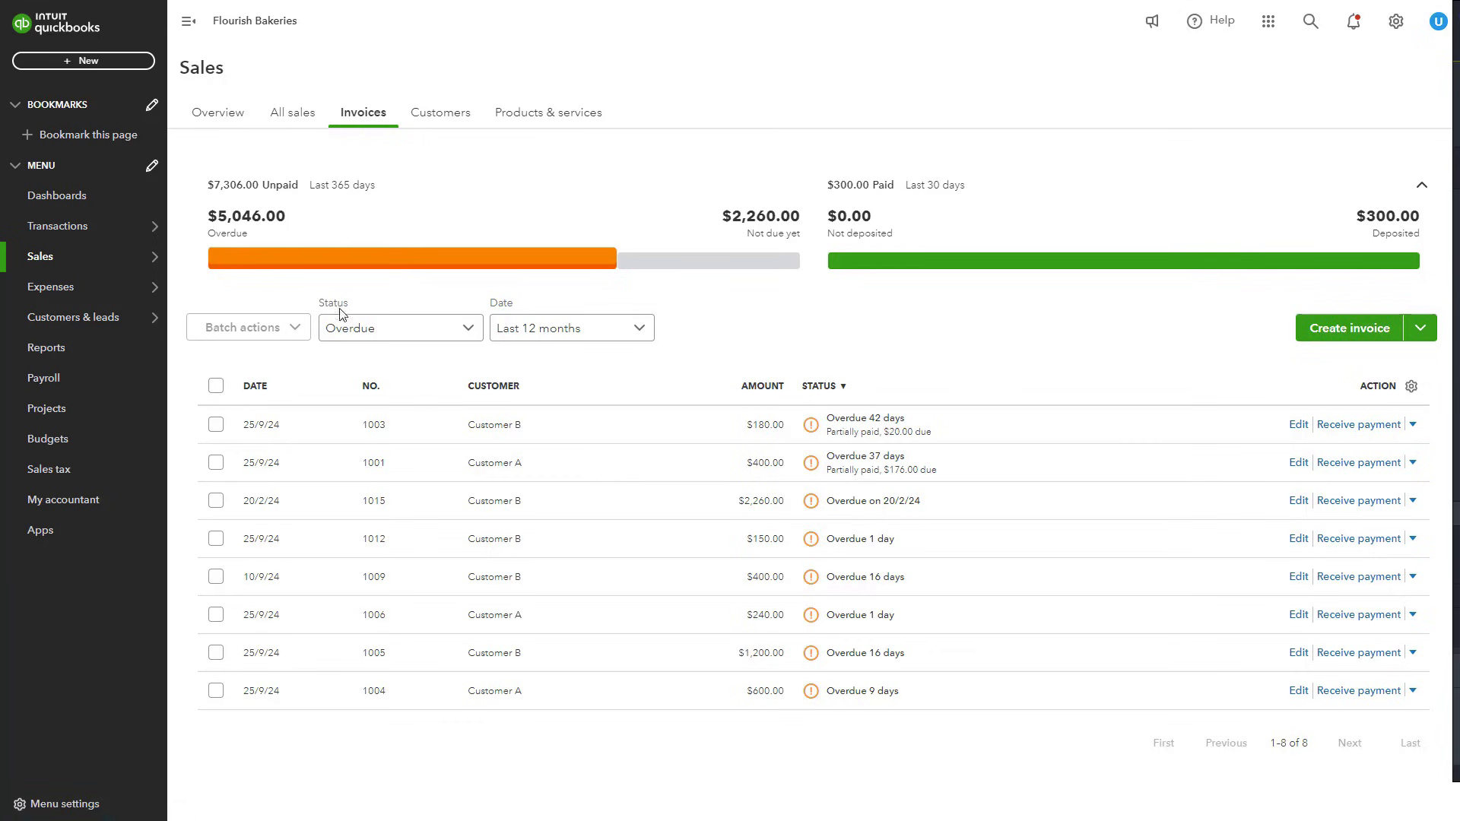
# - Open the details of overdue invoice 1003 and bring up its additional actions
pyautogui.click(259, 426)
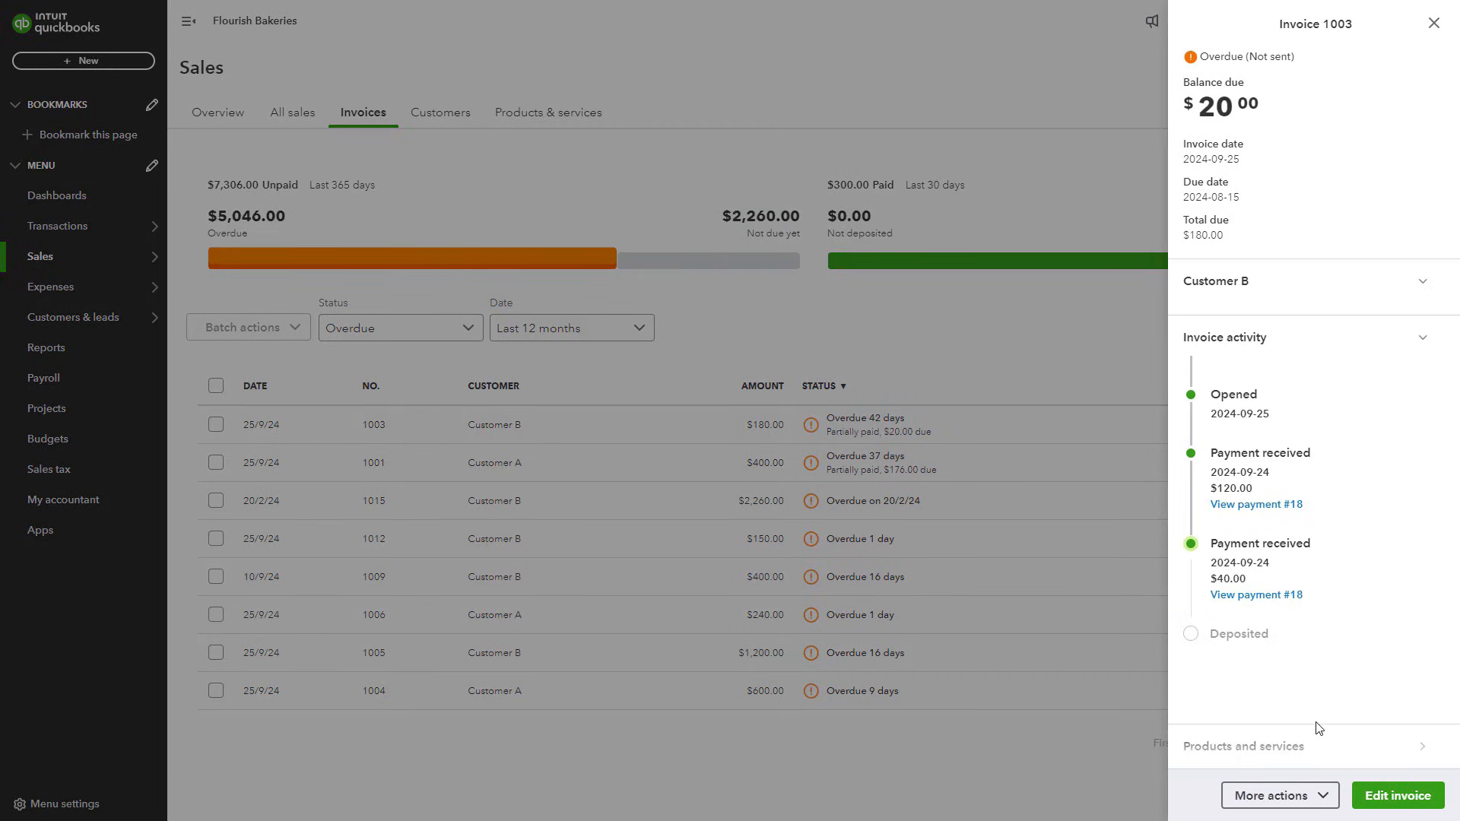
pyautogui.click(1274, 796)
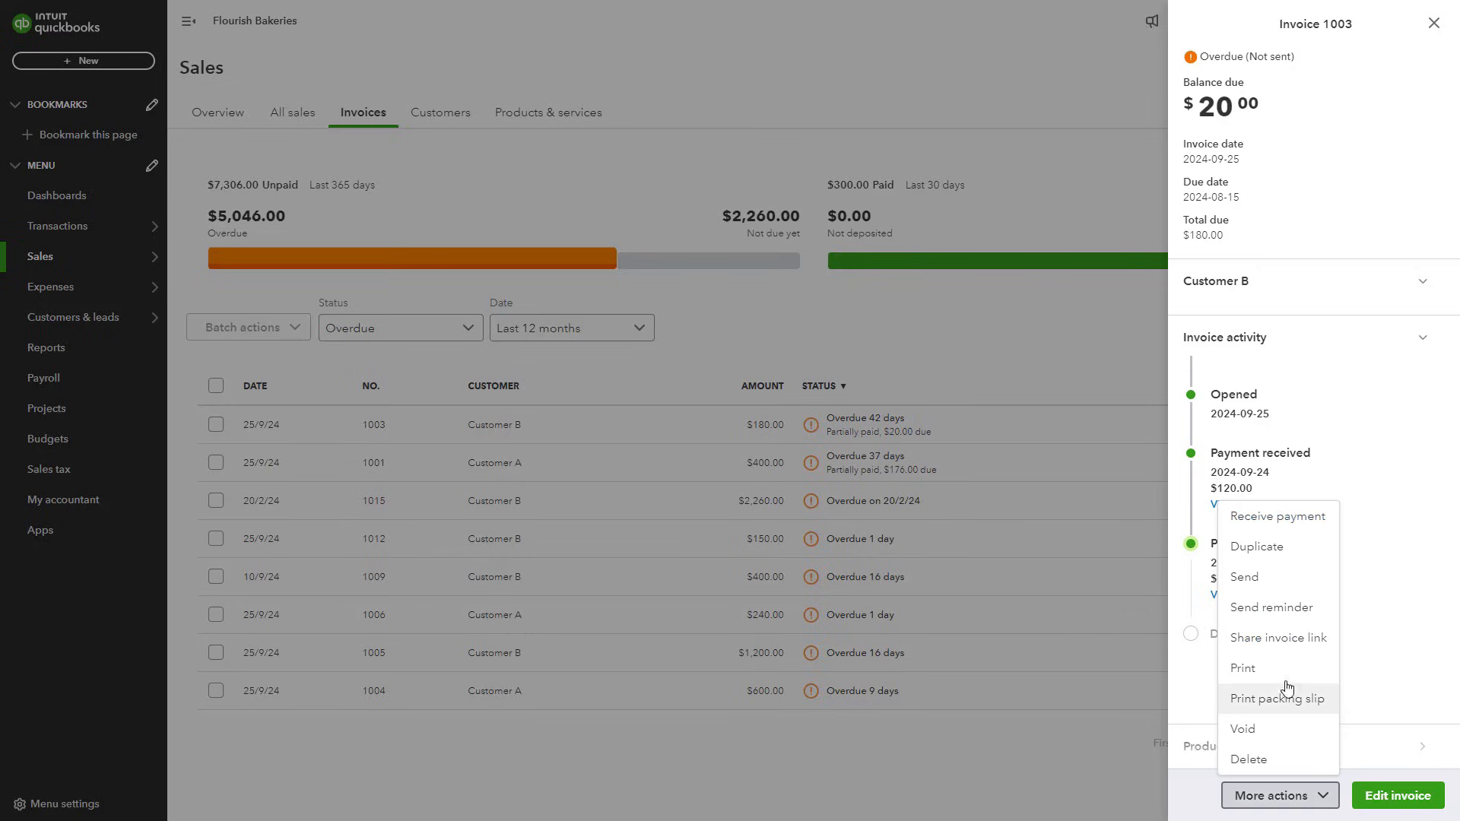
pyautogui.click(1291, 625)
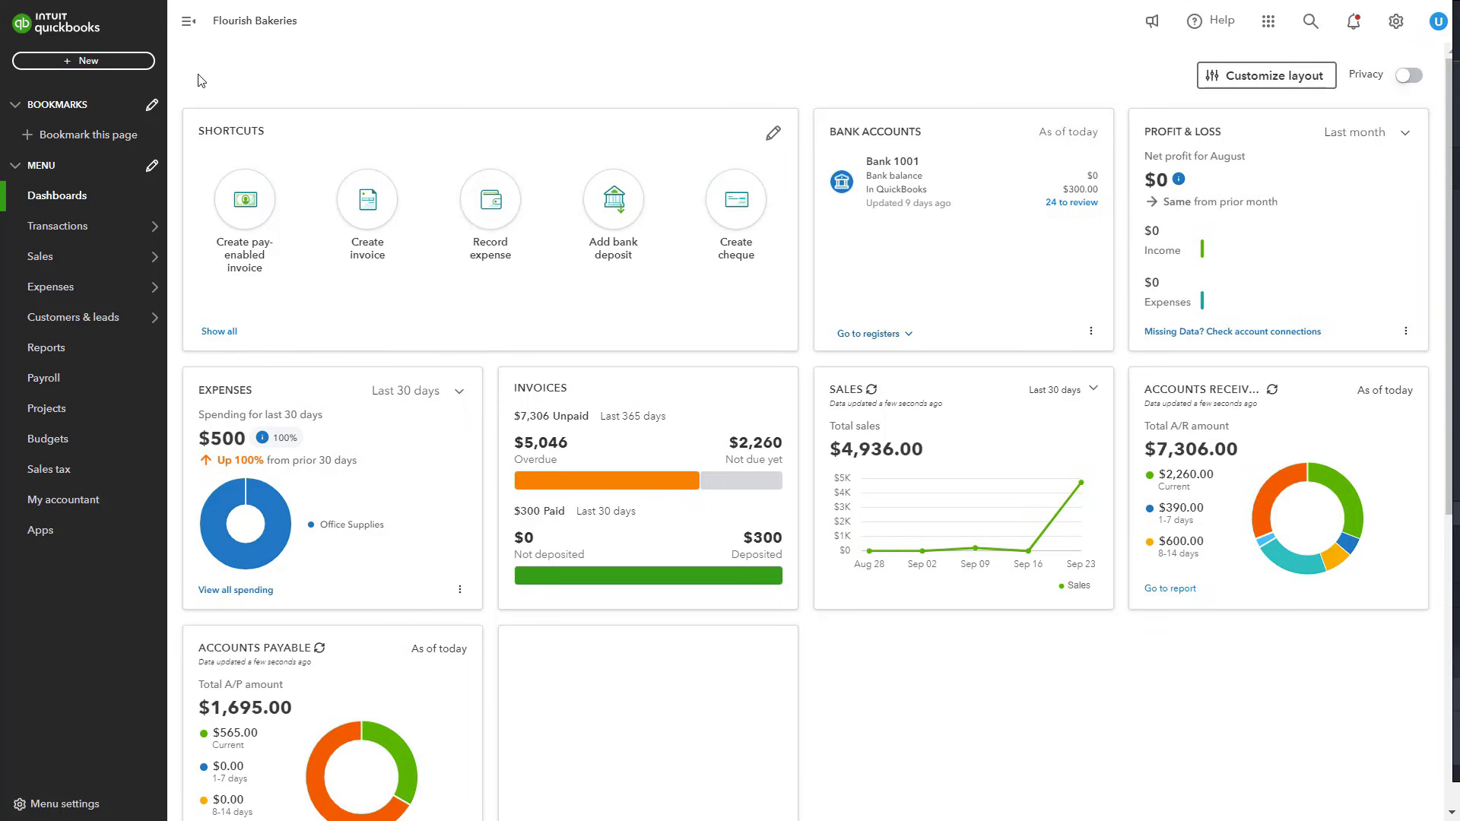
# - Start a new received payment for Customer A, bring up the outstanding invoices, and save and close the form
pyautogui.click(137, 64)
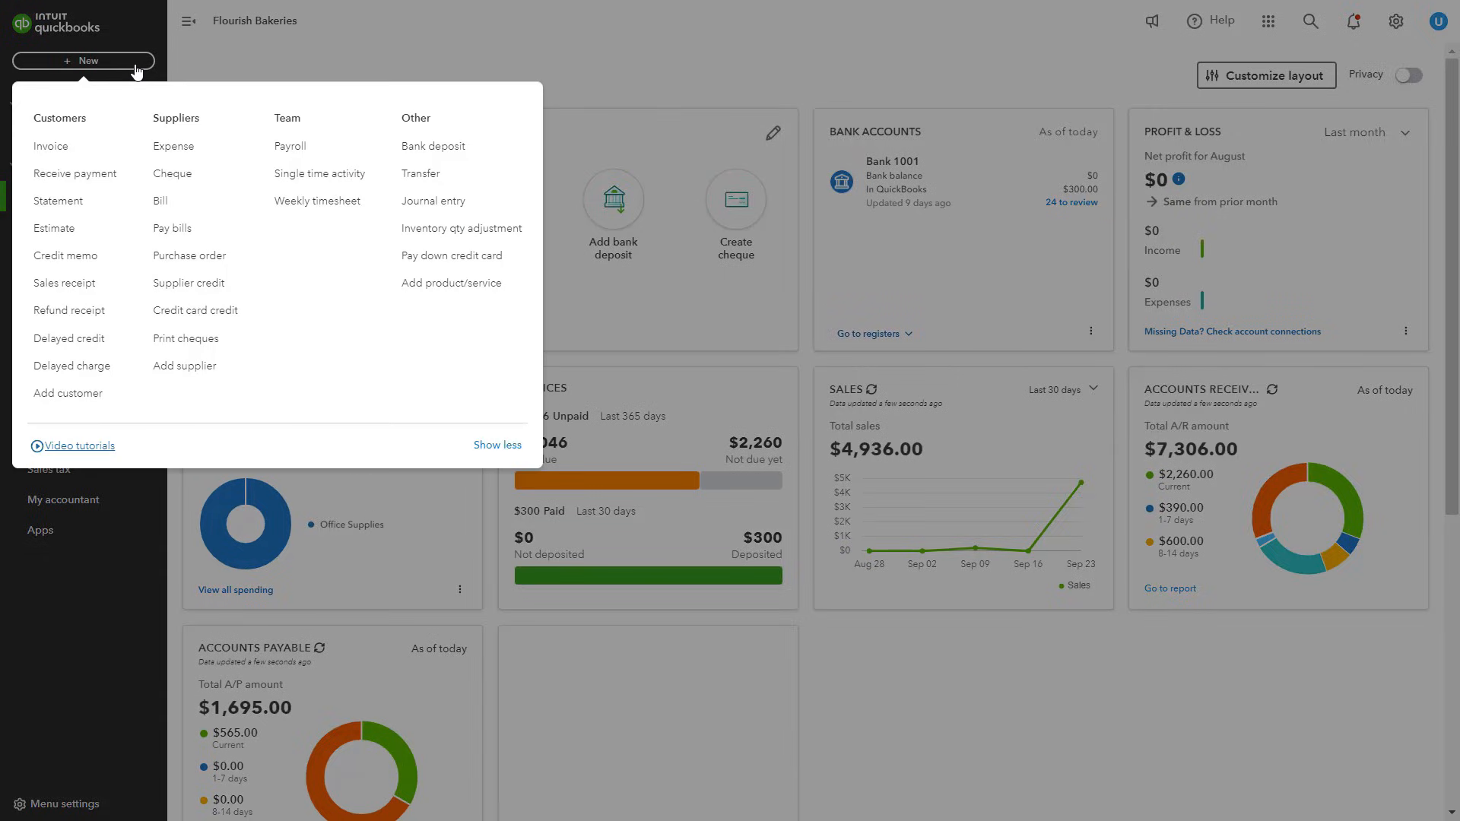
pyautogui.click(84, 183)
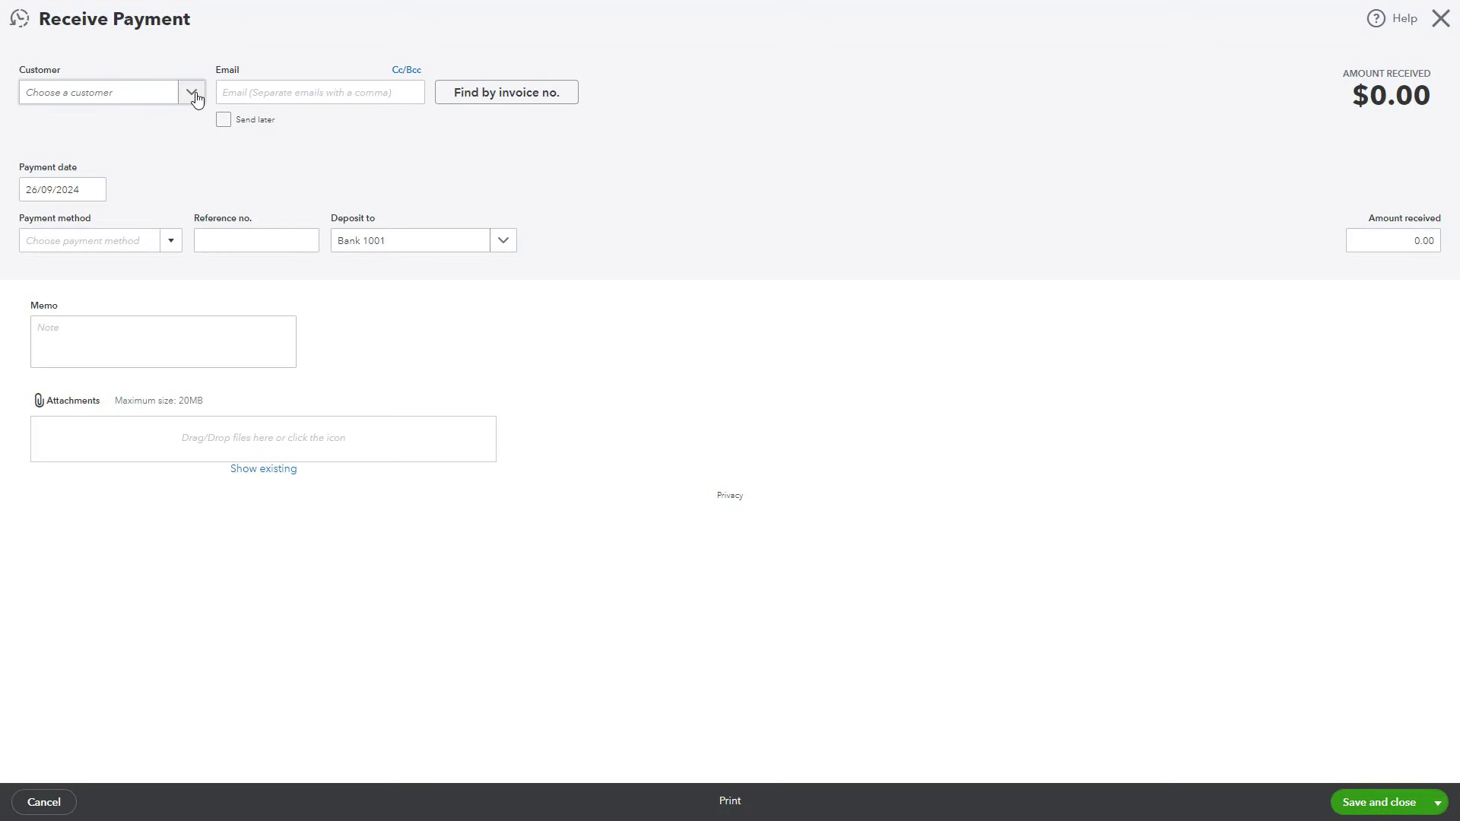
pyautogui.click(196, 97)
pyautogui.click(62, 152)
pyautogui.click(415, 158)
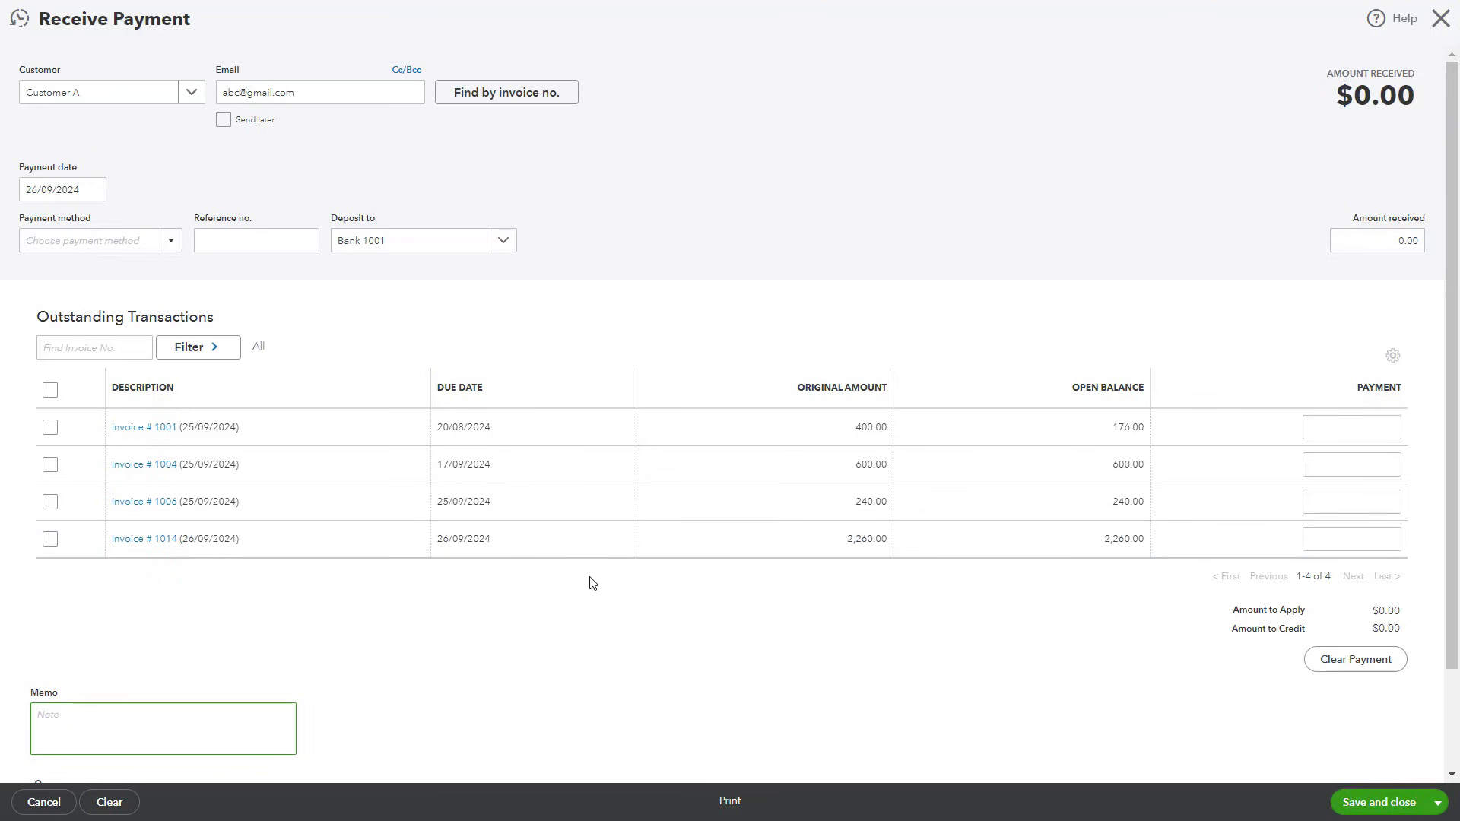
pyautogui.click(1398, 810)
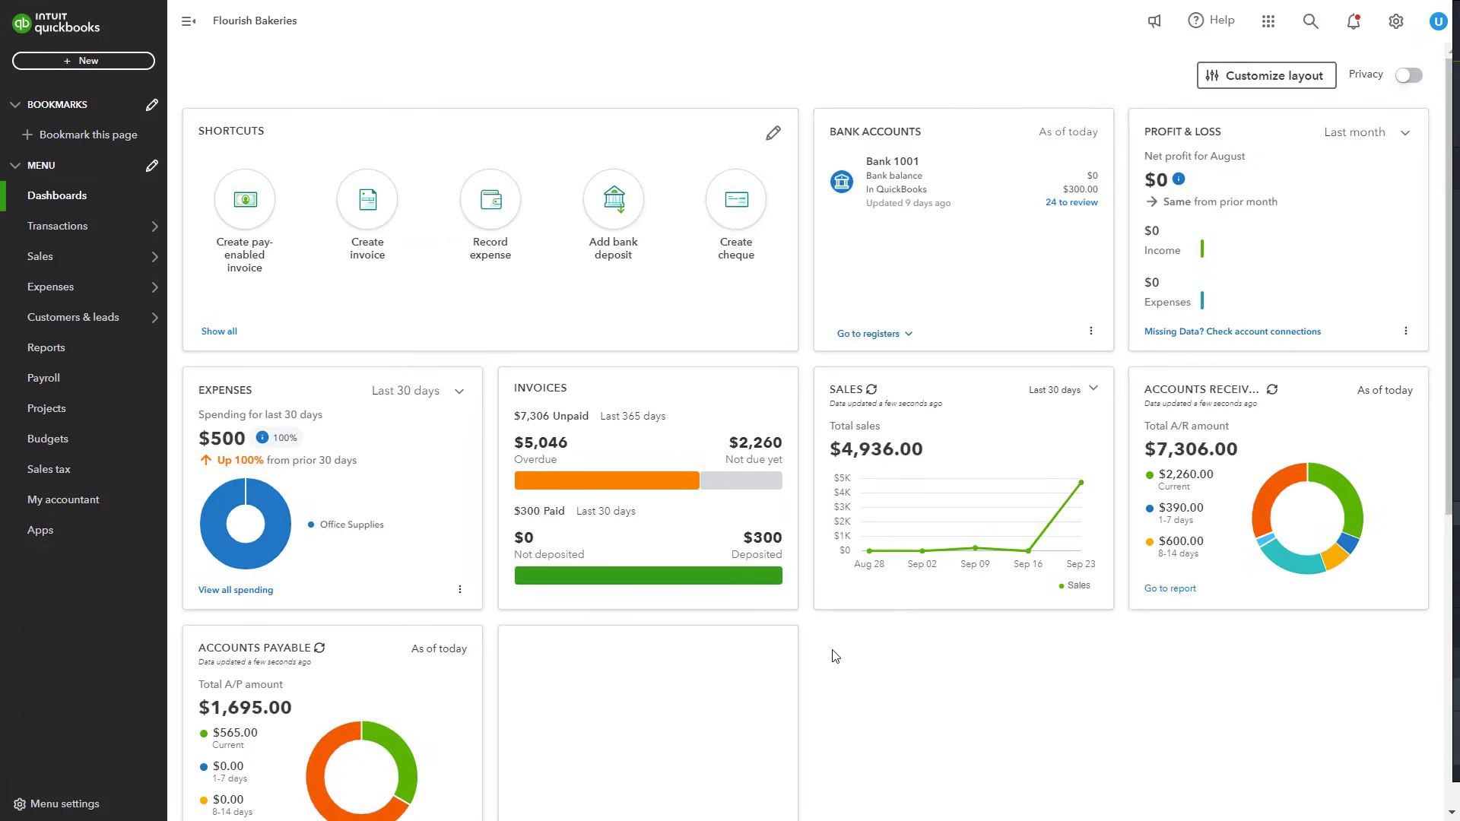
# - Open the favourite reports Accounts receivable aging summary, Invoice List and Customer Balance Detail
pyautogui.click(52, 351)
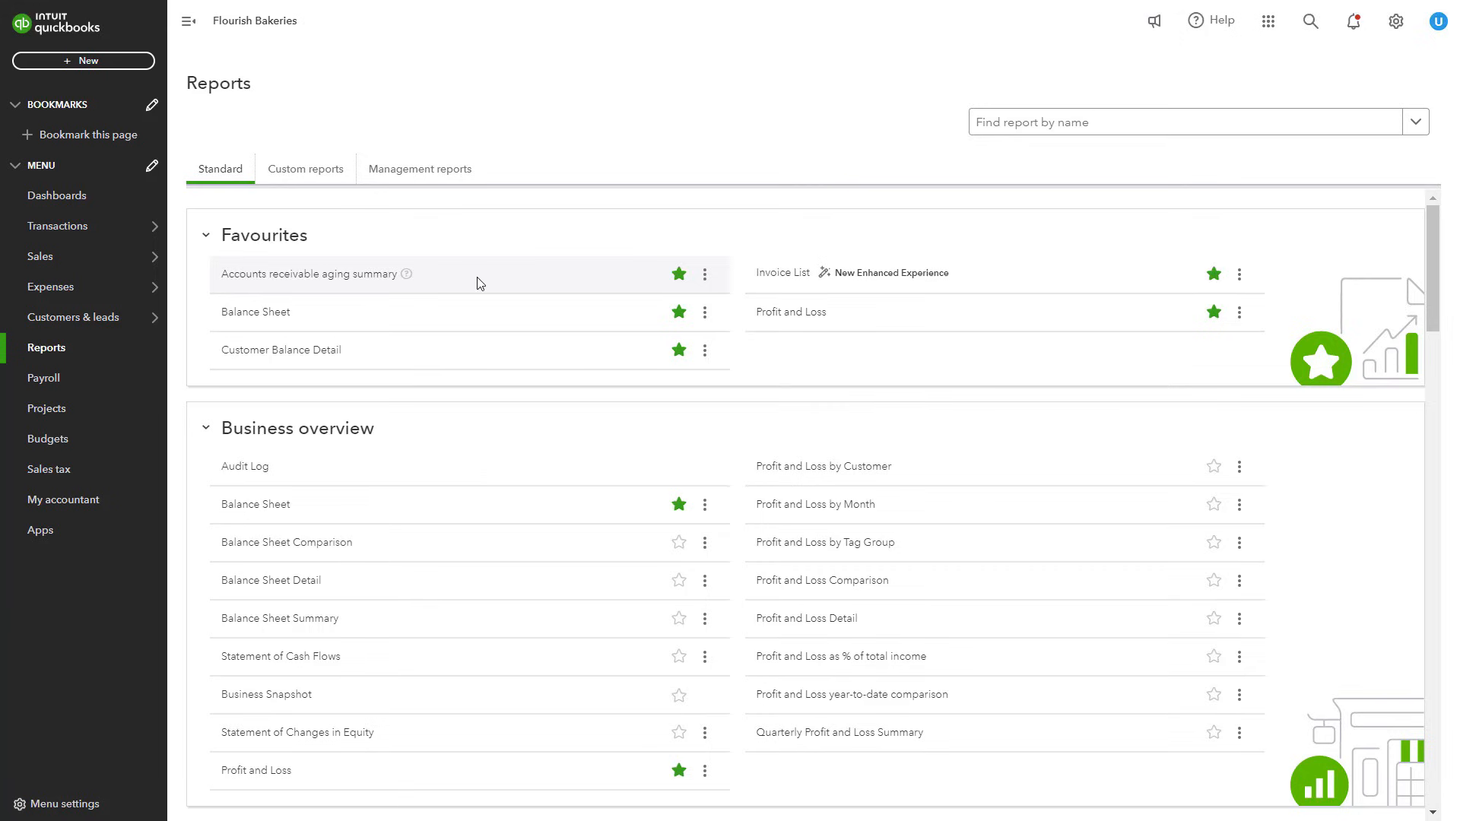
pyautogui.click(337, 283)
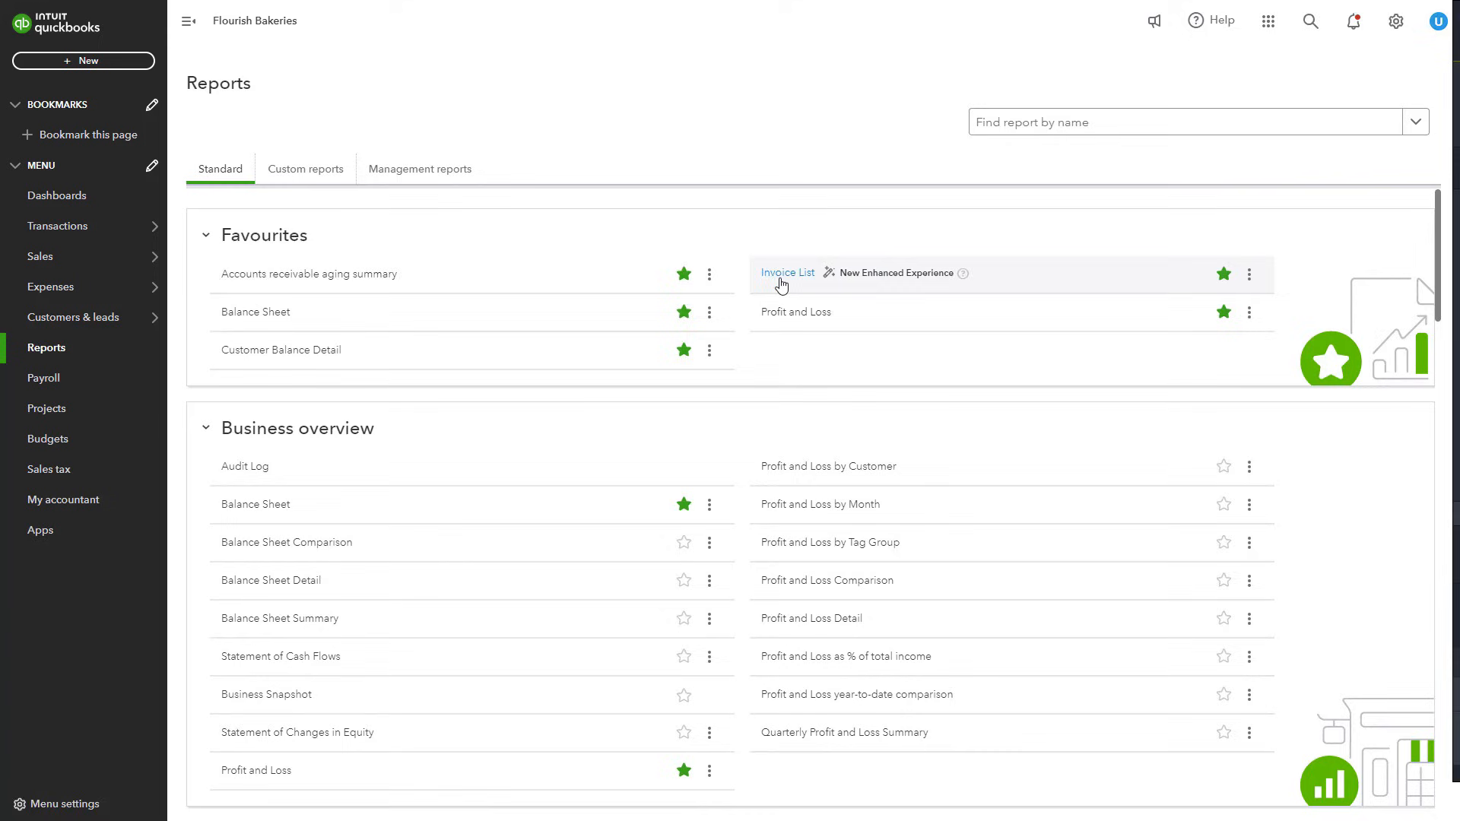
pyautogui.click(787, 277)
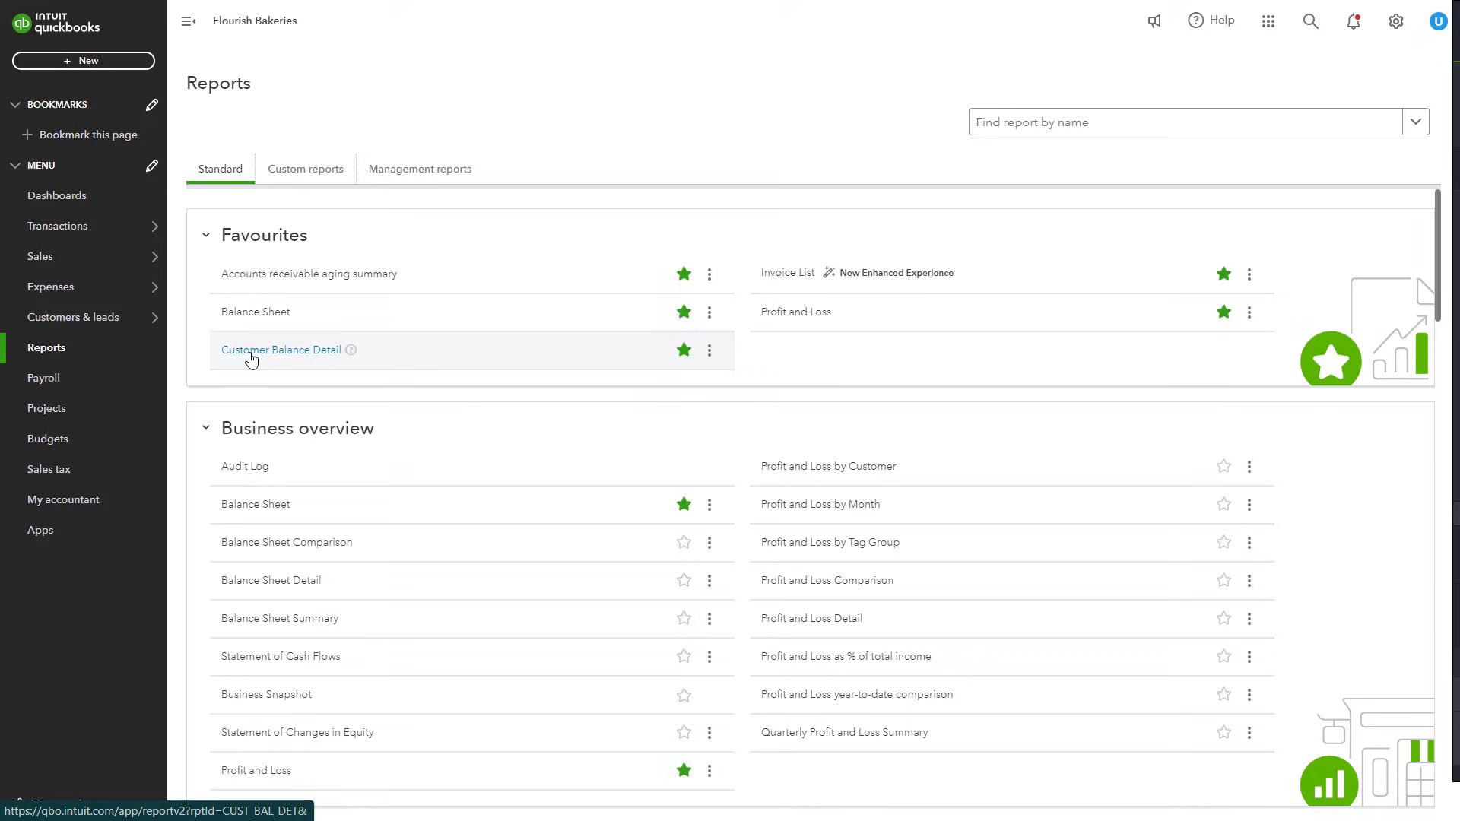
pyautogui.click(248, 355)
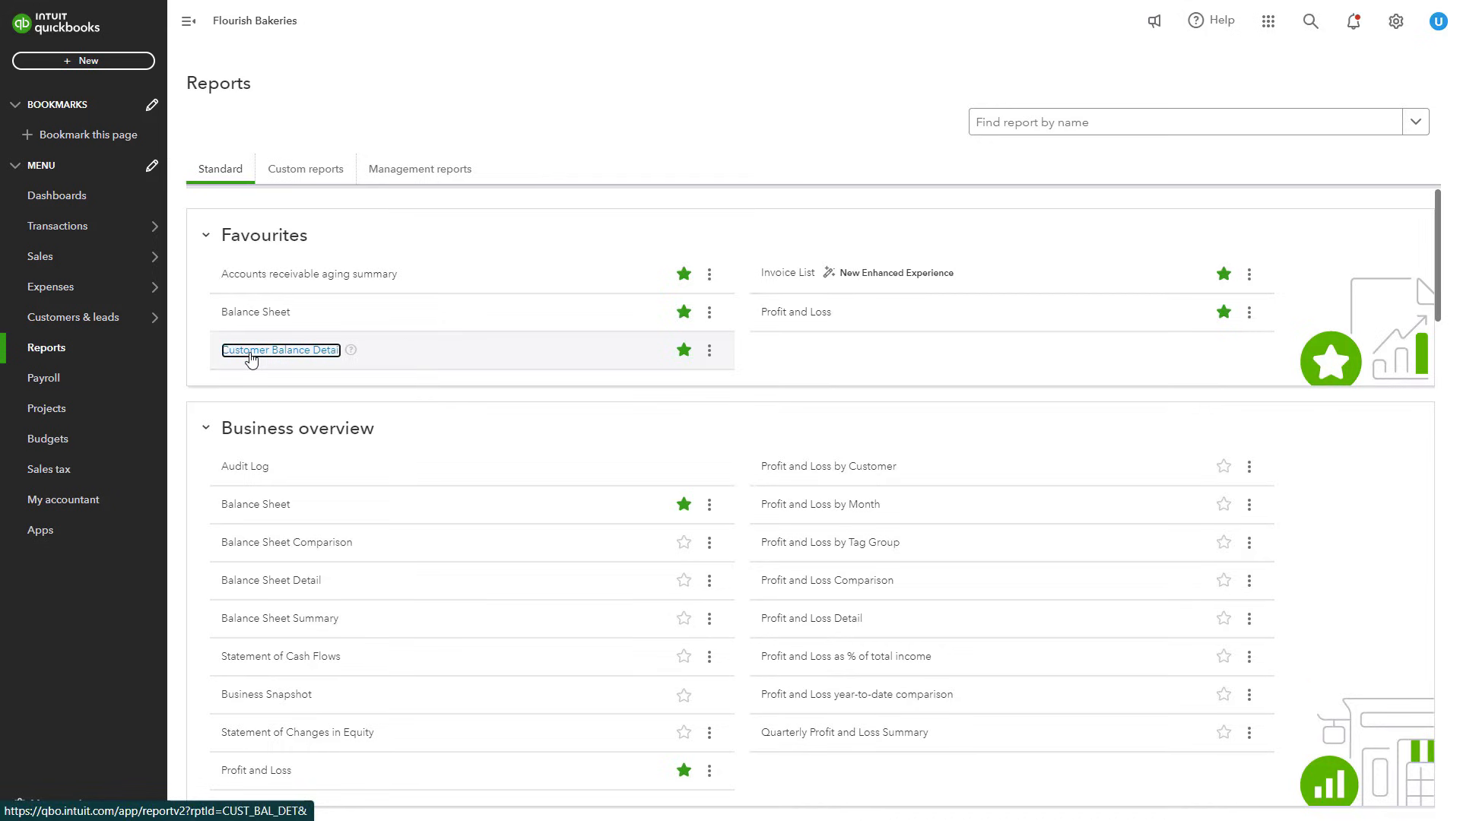
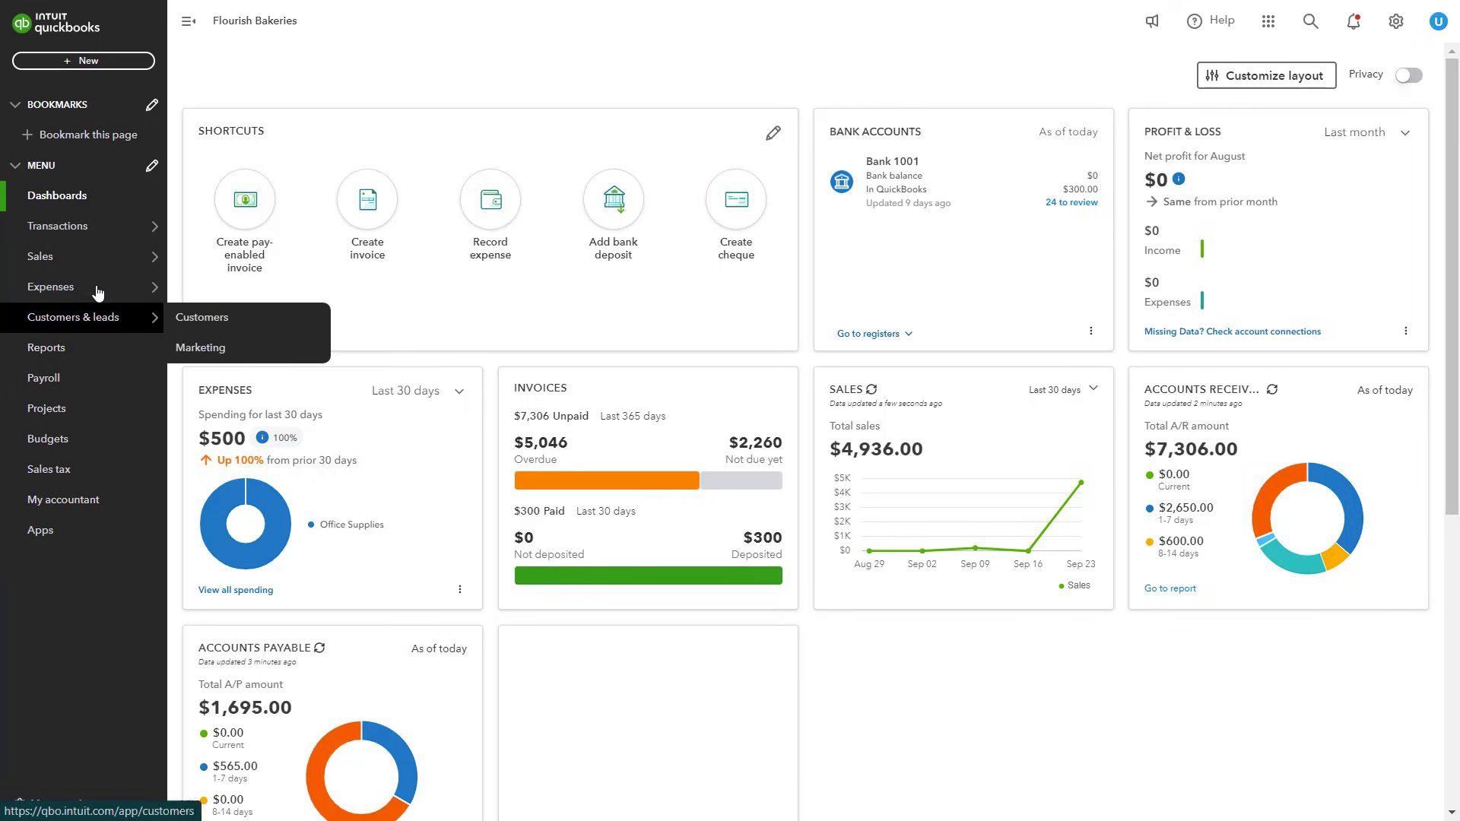
# - Open Customer A's record from the sales customer list and start a new statement for this customer
pyautogui.moveTo(92, 267)
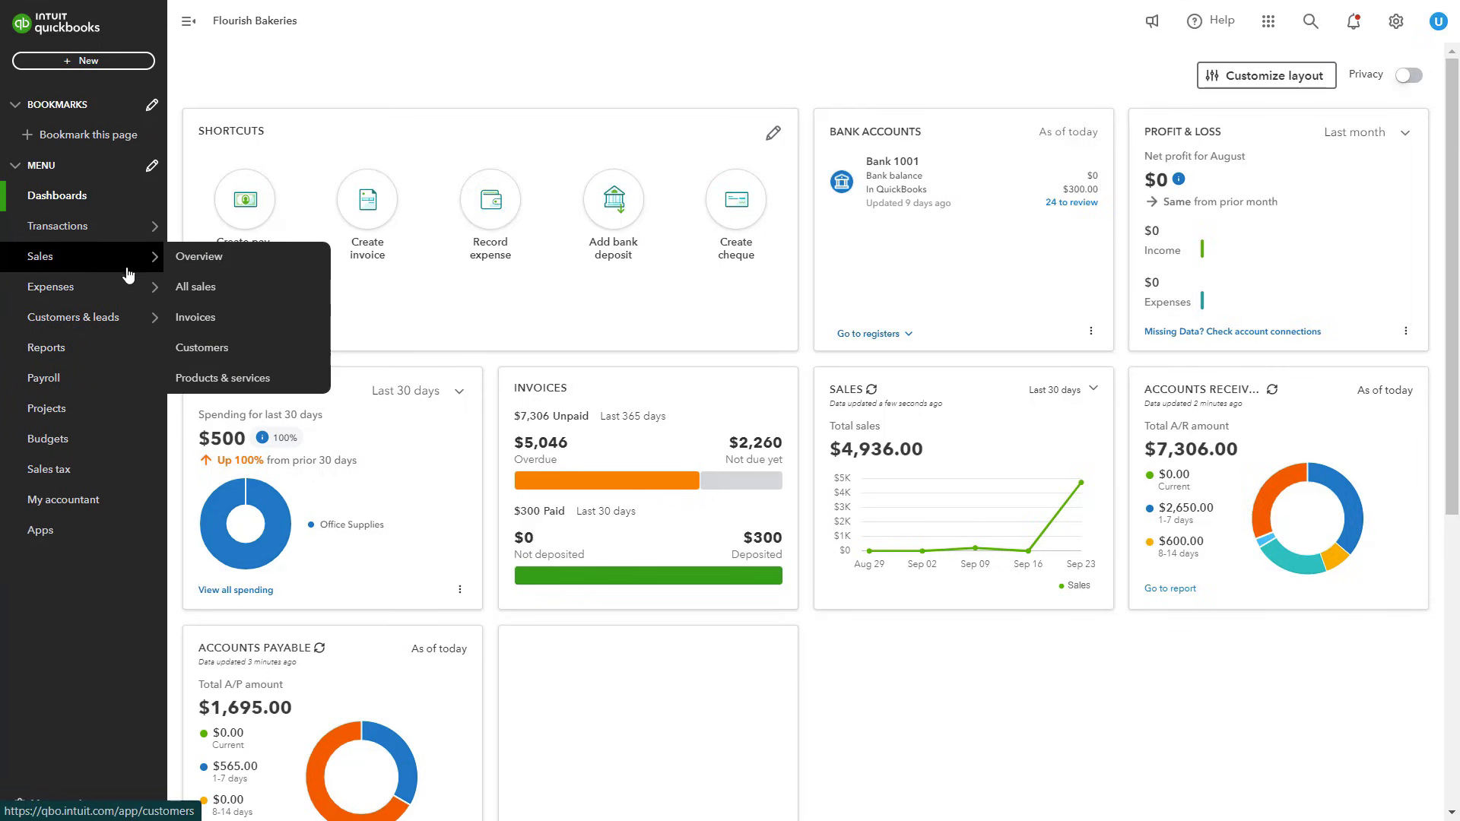
pyautogui.click(209, 350)
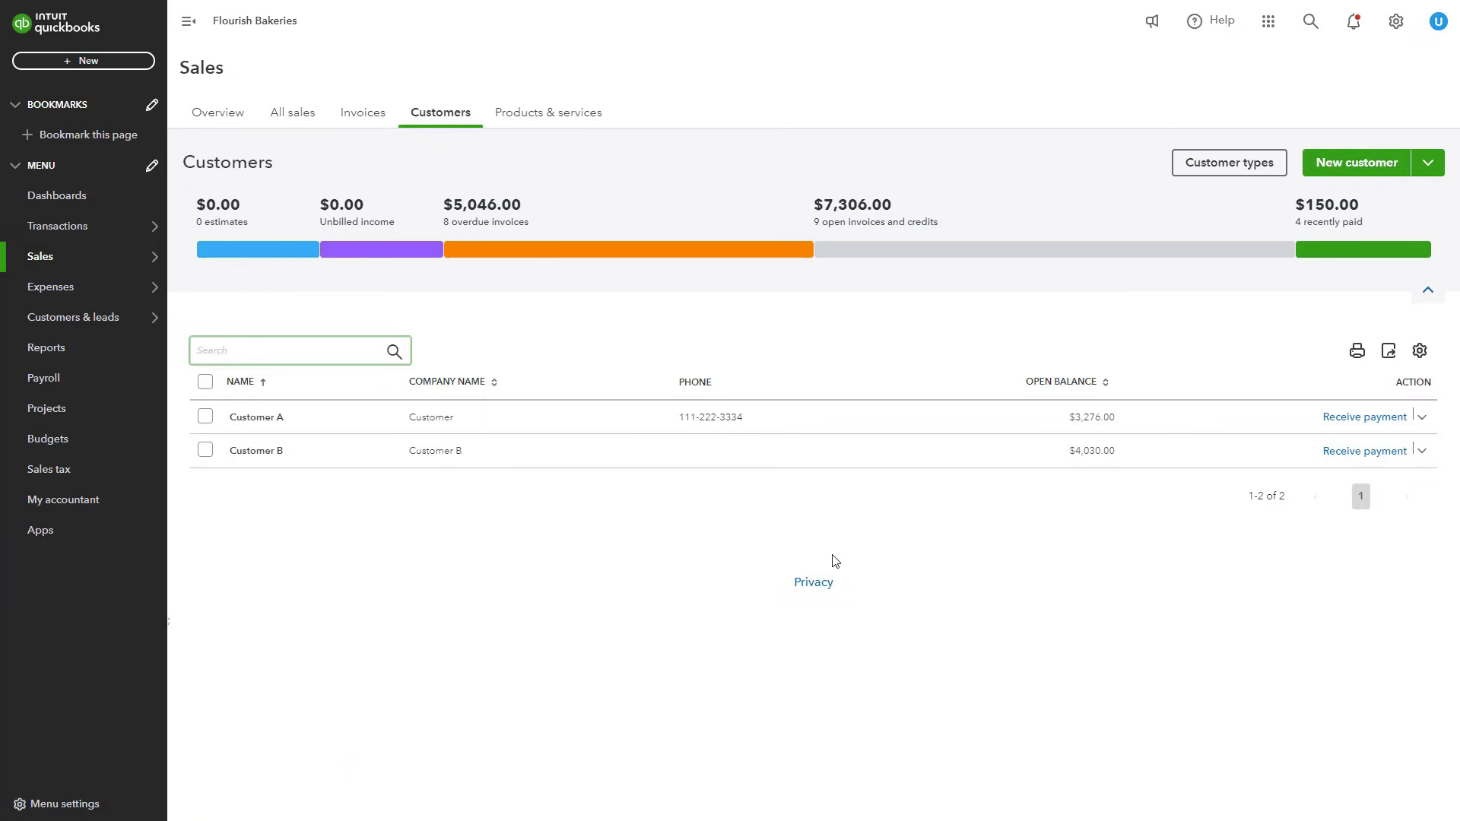
pyautogui.click(253, 423)
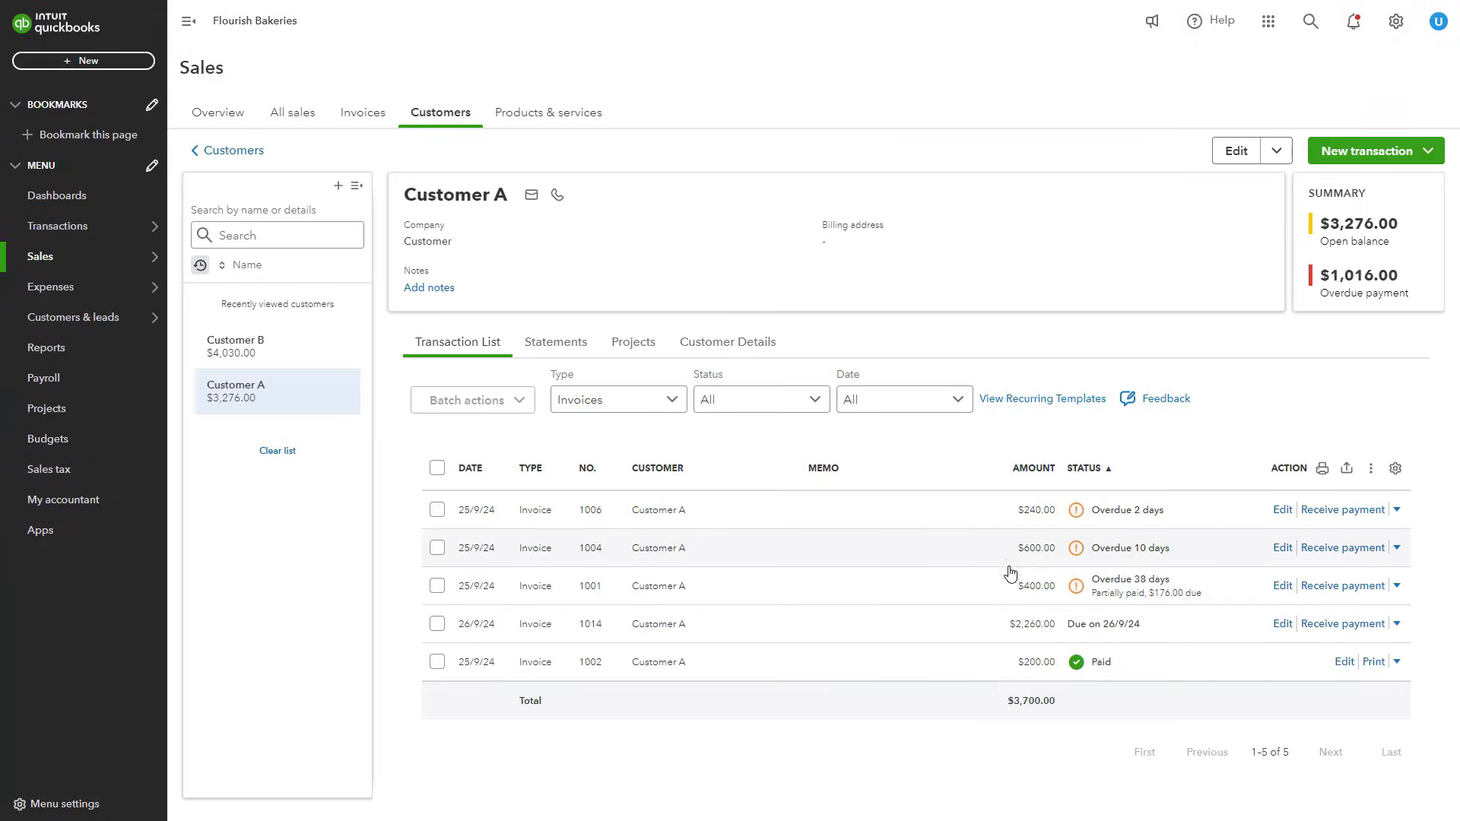
pyautogui.click(1422, 156)
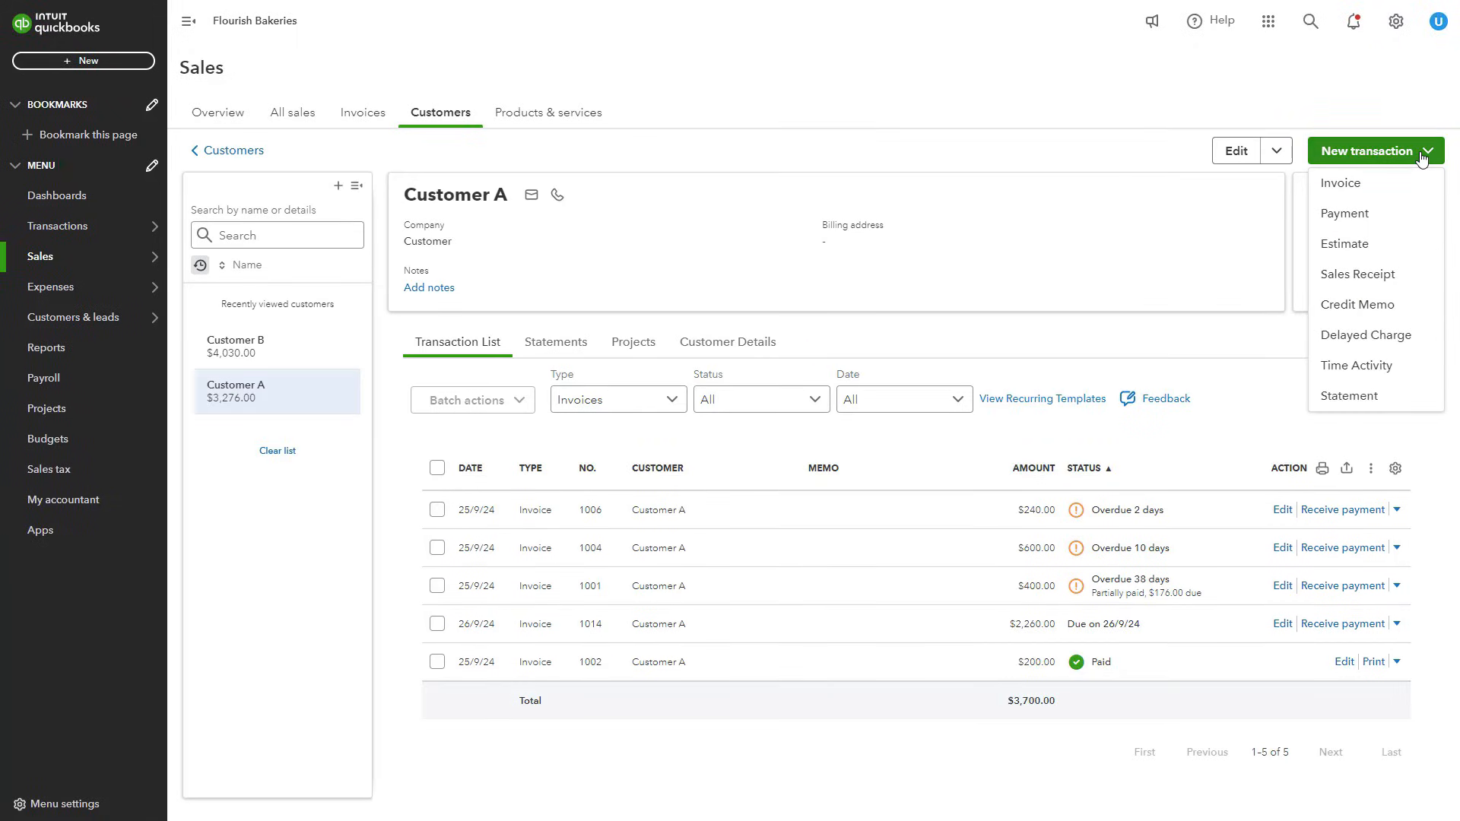
pyautogui.click(1367, 402)
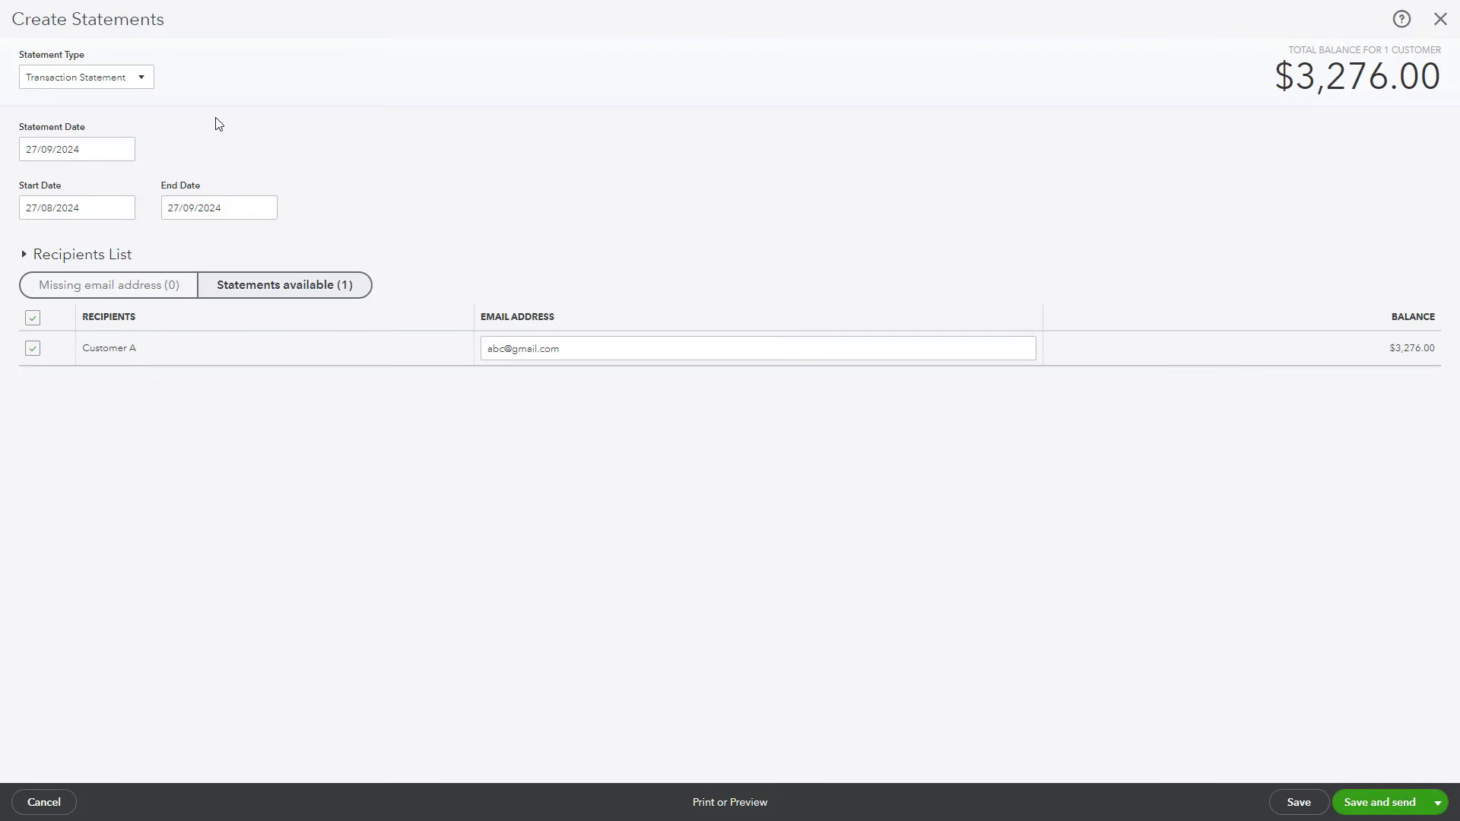
# - Try the Balance Forward and Open Item statement types and set the type back to Transaction Statement
pyautogui.click(145, 79)
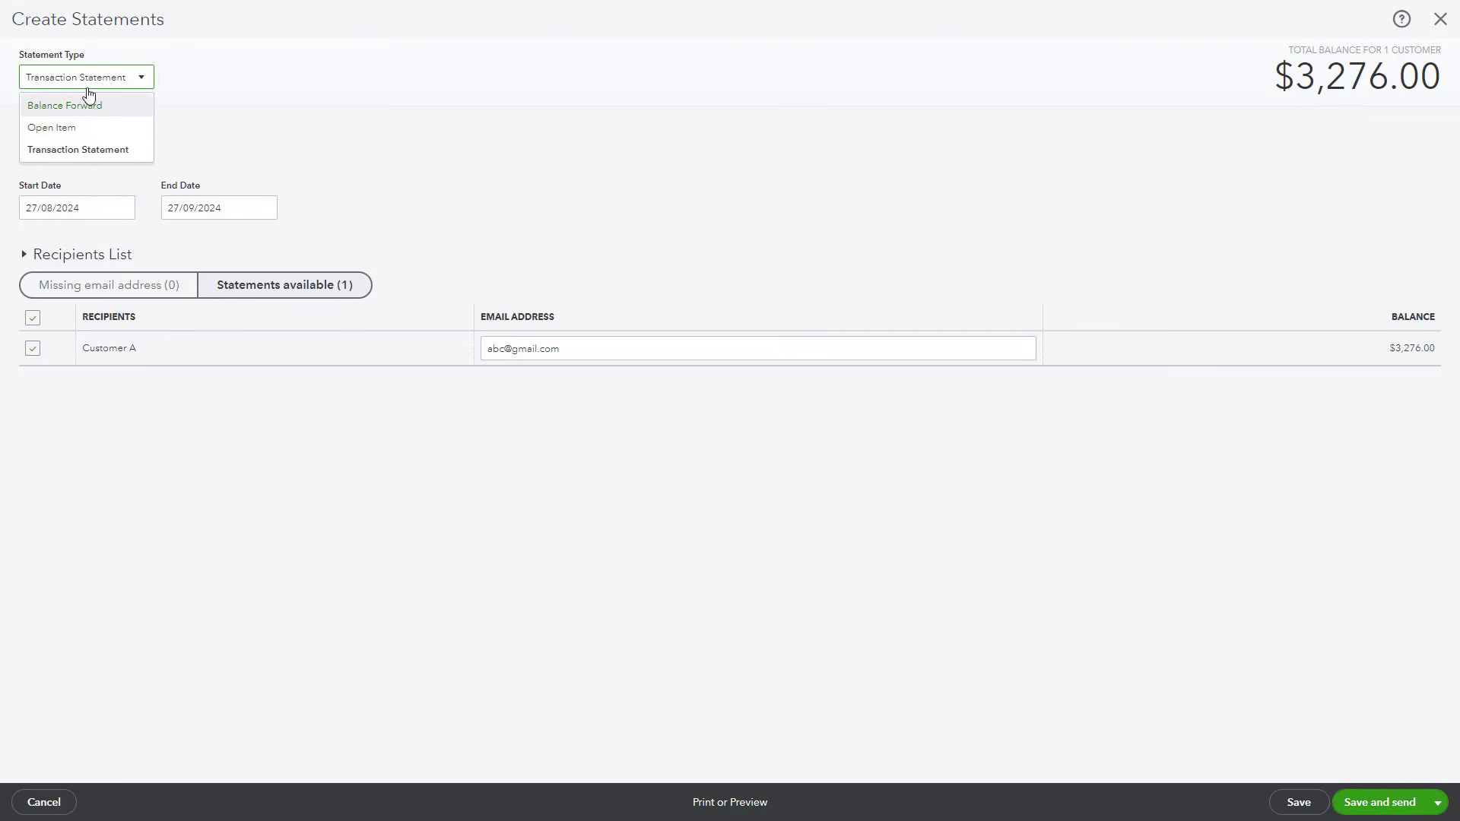
pyautogui.click(111, 107)
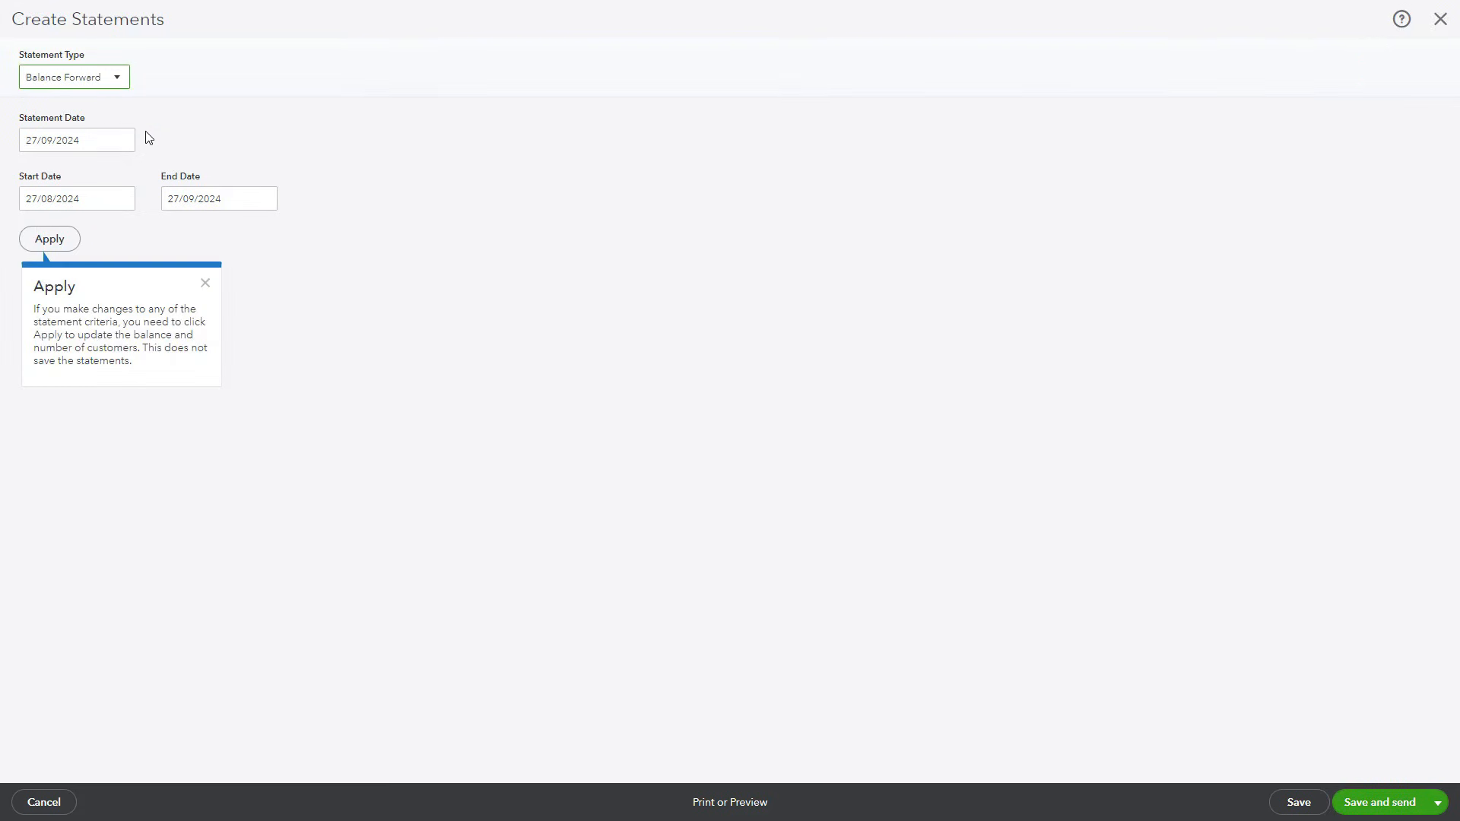
pyautogui.click(206, 286)
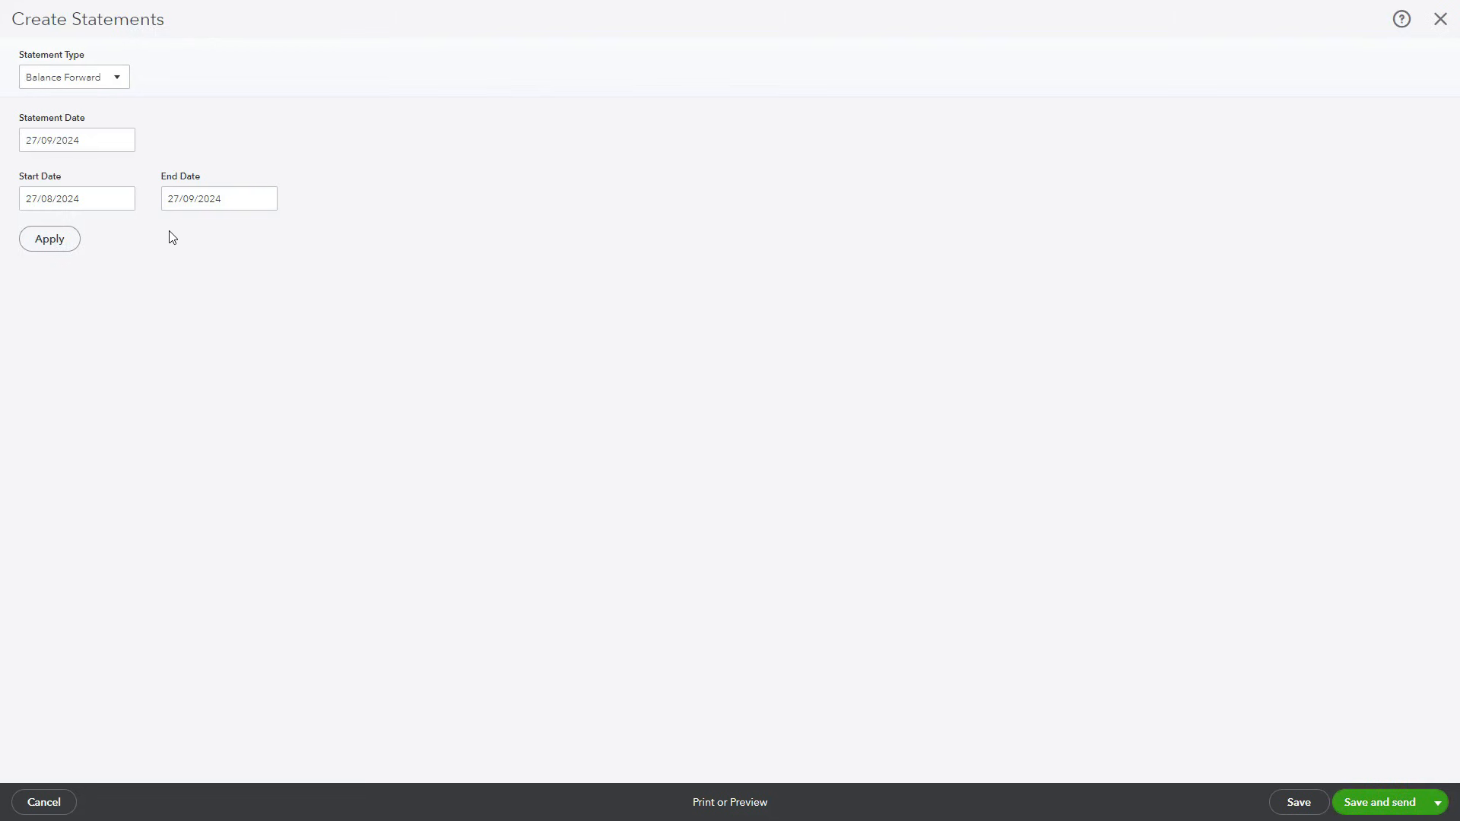
pyautogui.click(118, 77)
pyautogui.click(86, 125)
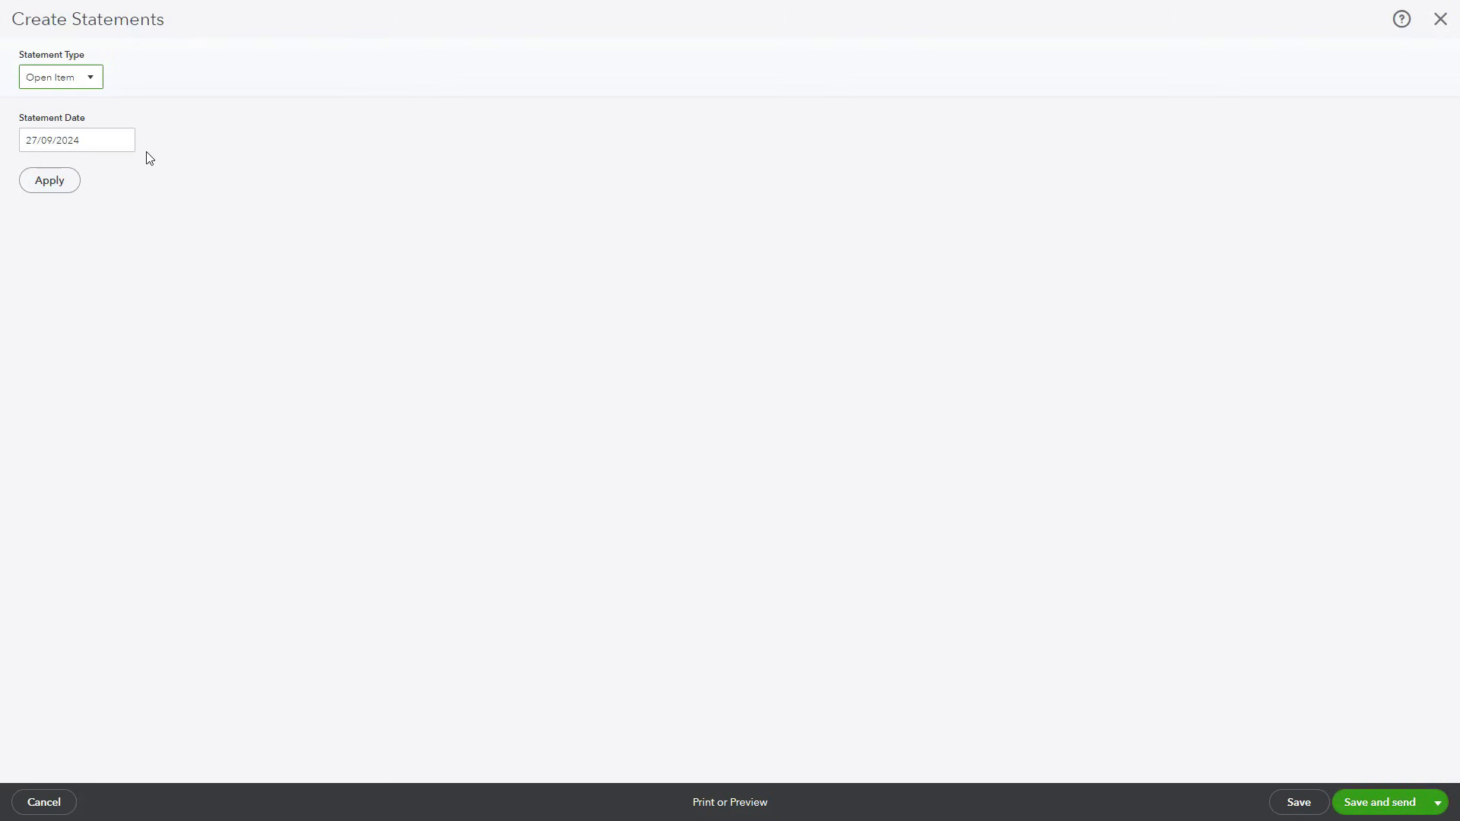
pyautogui.click(83, 80)
pyautogui.click(92, 150)
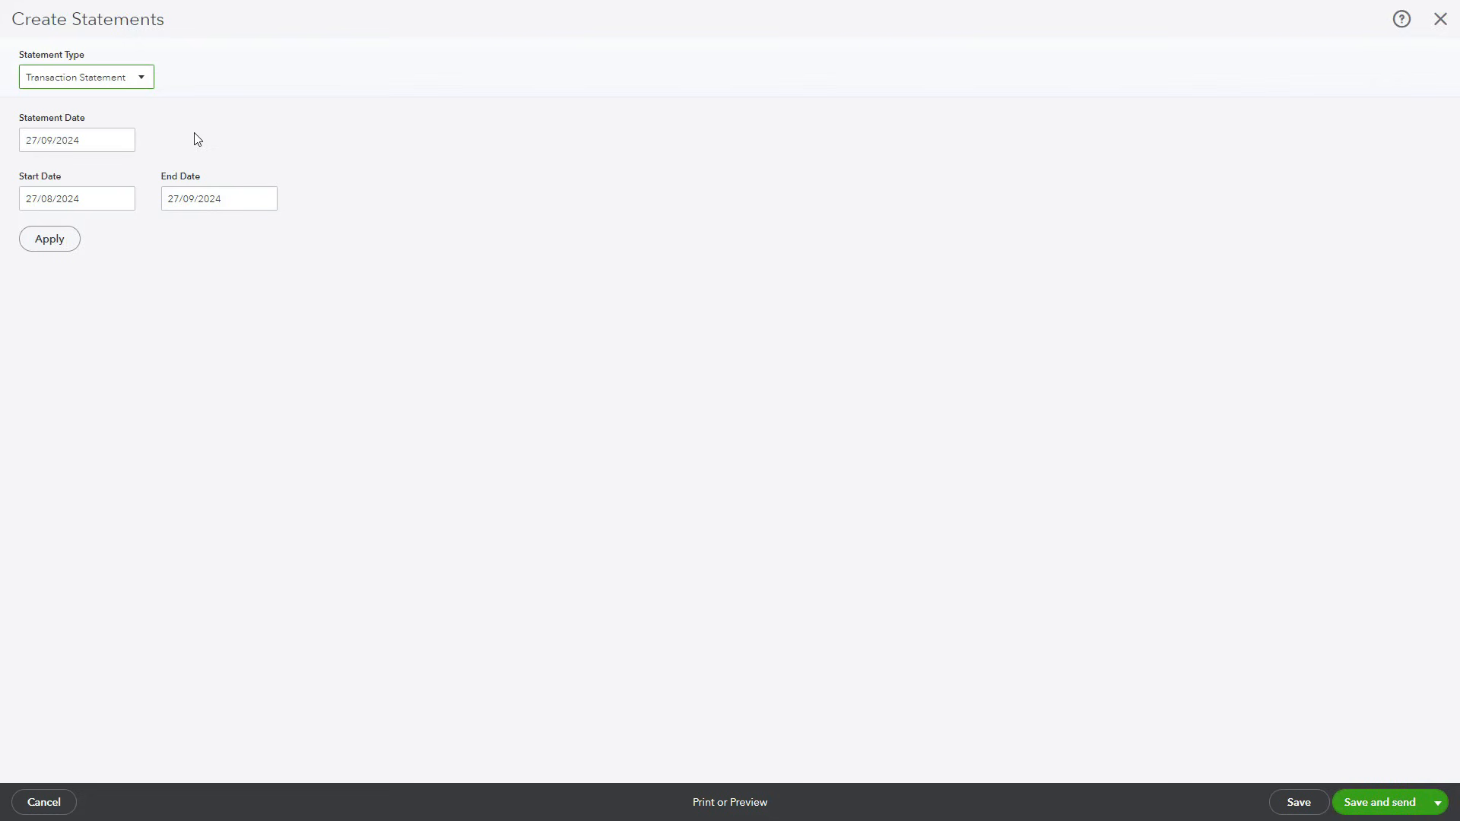
# - Set the transaction statement's start date to 01/02/2024
pyautogui.click(120, 199)
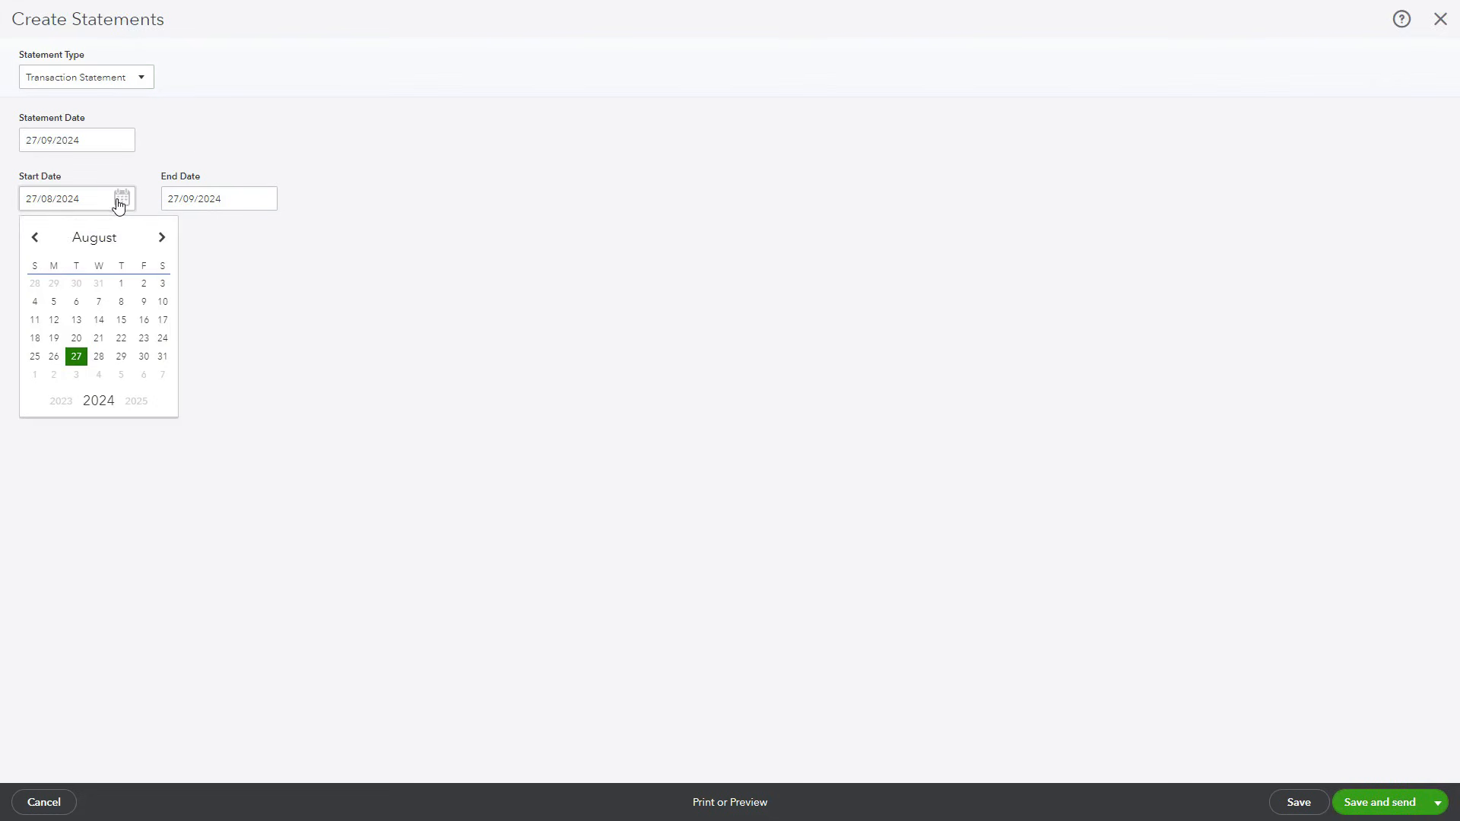
pyautogui.click(32, 239)
pyautogui.click(32, 239)
pyautogui.click(32, 239)
pyautogui.click(32, 239)
pyautogui.click(32, 239)
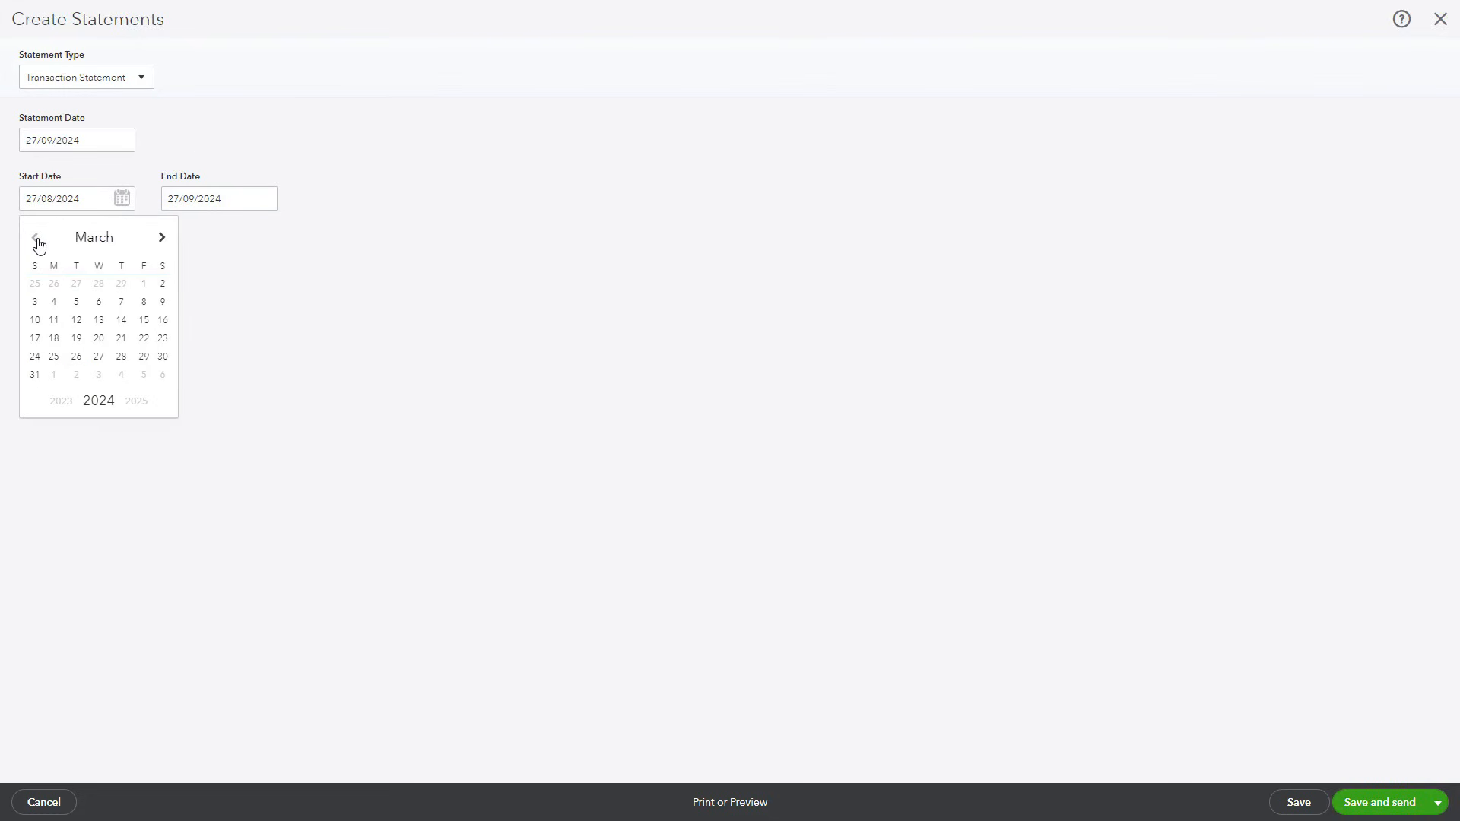
pyautogui.click(32, 239)
pyautogui.click(121, 283)
# - Preview Customer A's statement, examine its listed transactions and totals, and close the preview
pyautogui.click(730, 803)
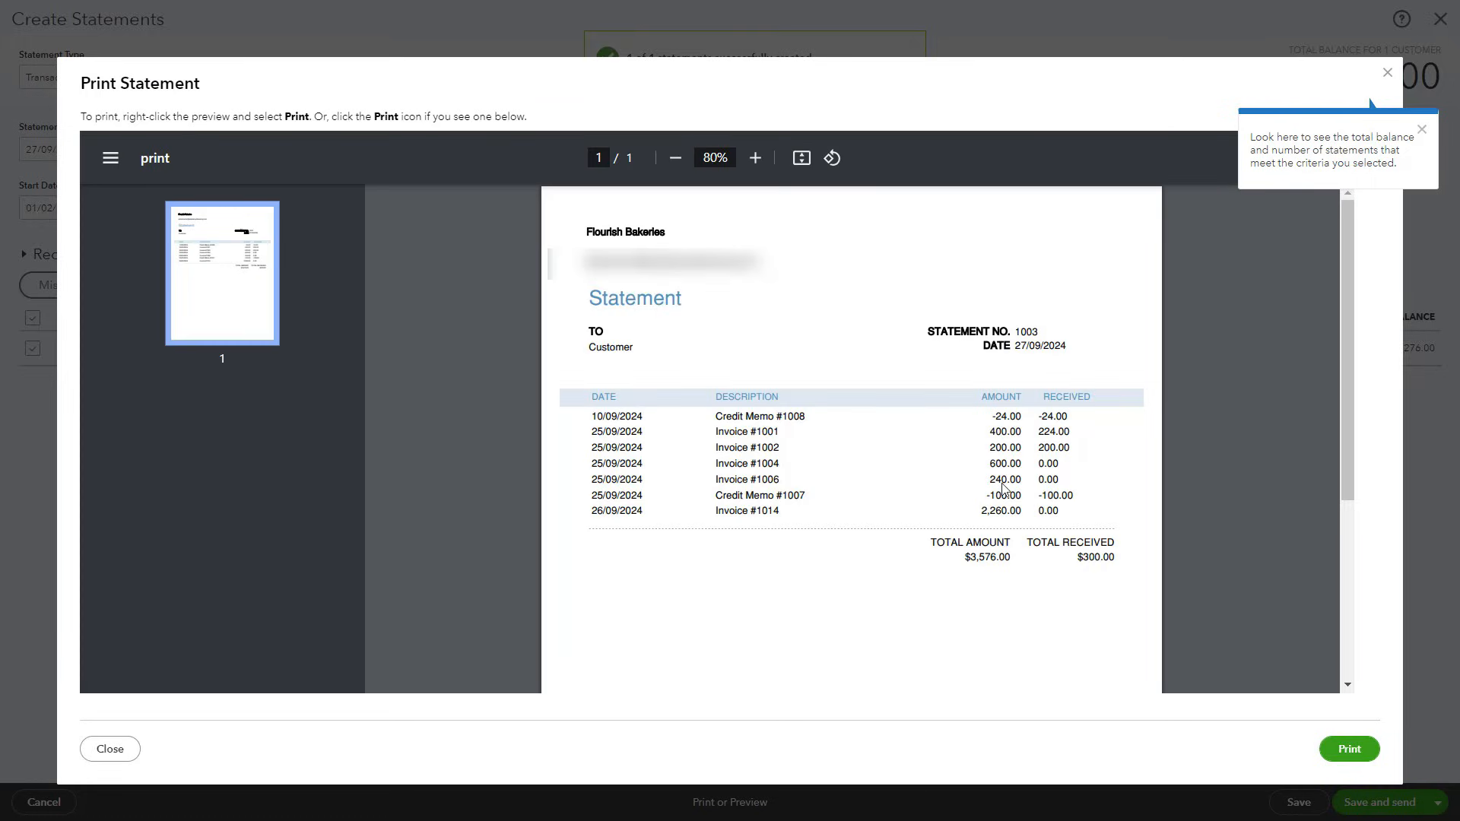
pyautogui.scroll(-3, 1012, 502)
pyautogui.scroll(1, 1017, 499)
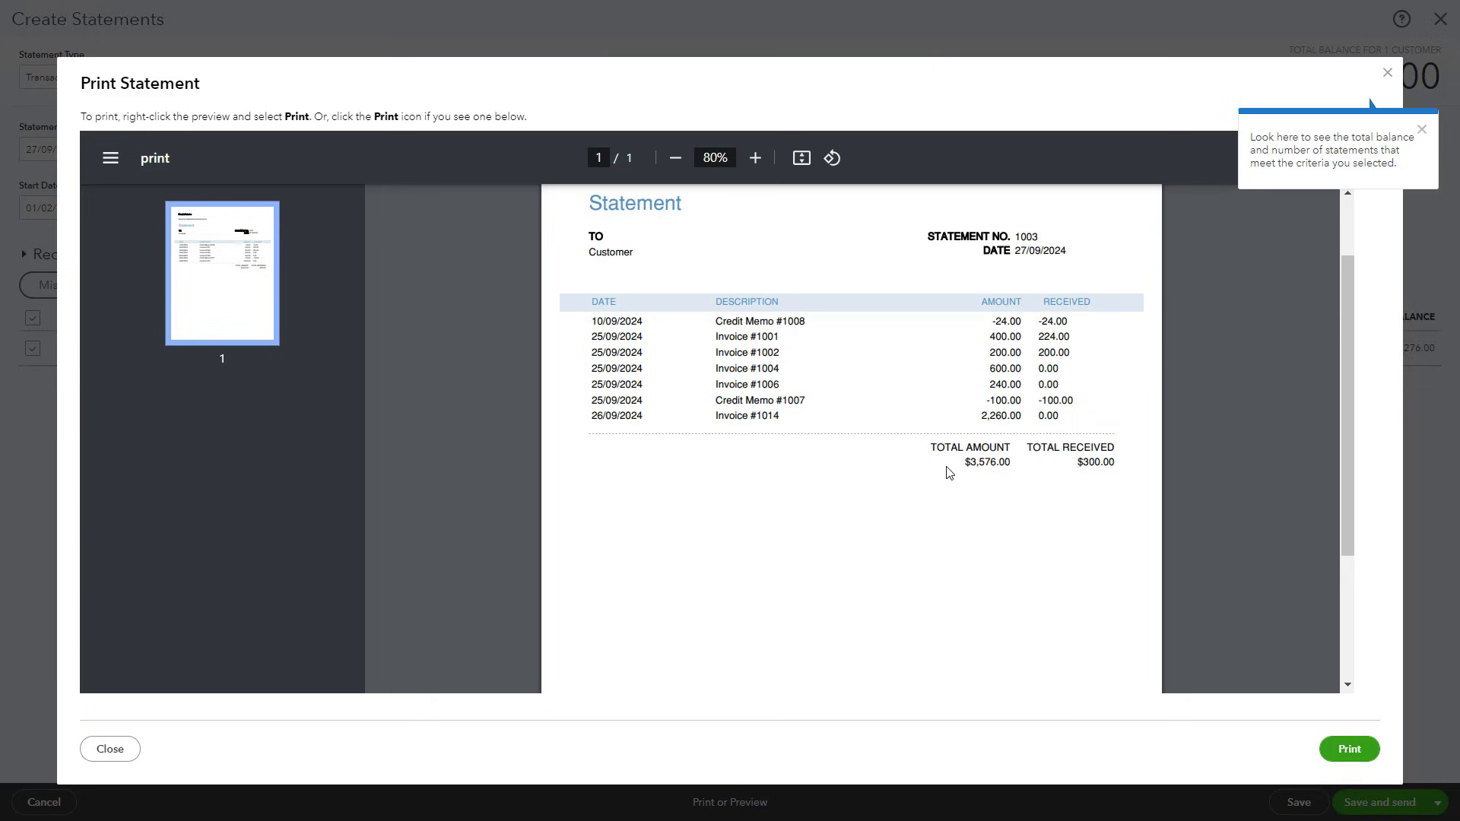
pyautogui.scroll(-1, 1012, 488)
pyautogui.scroll(1, 1012, 488)
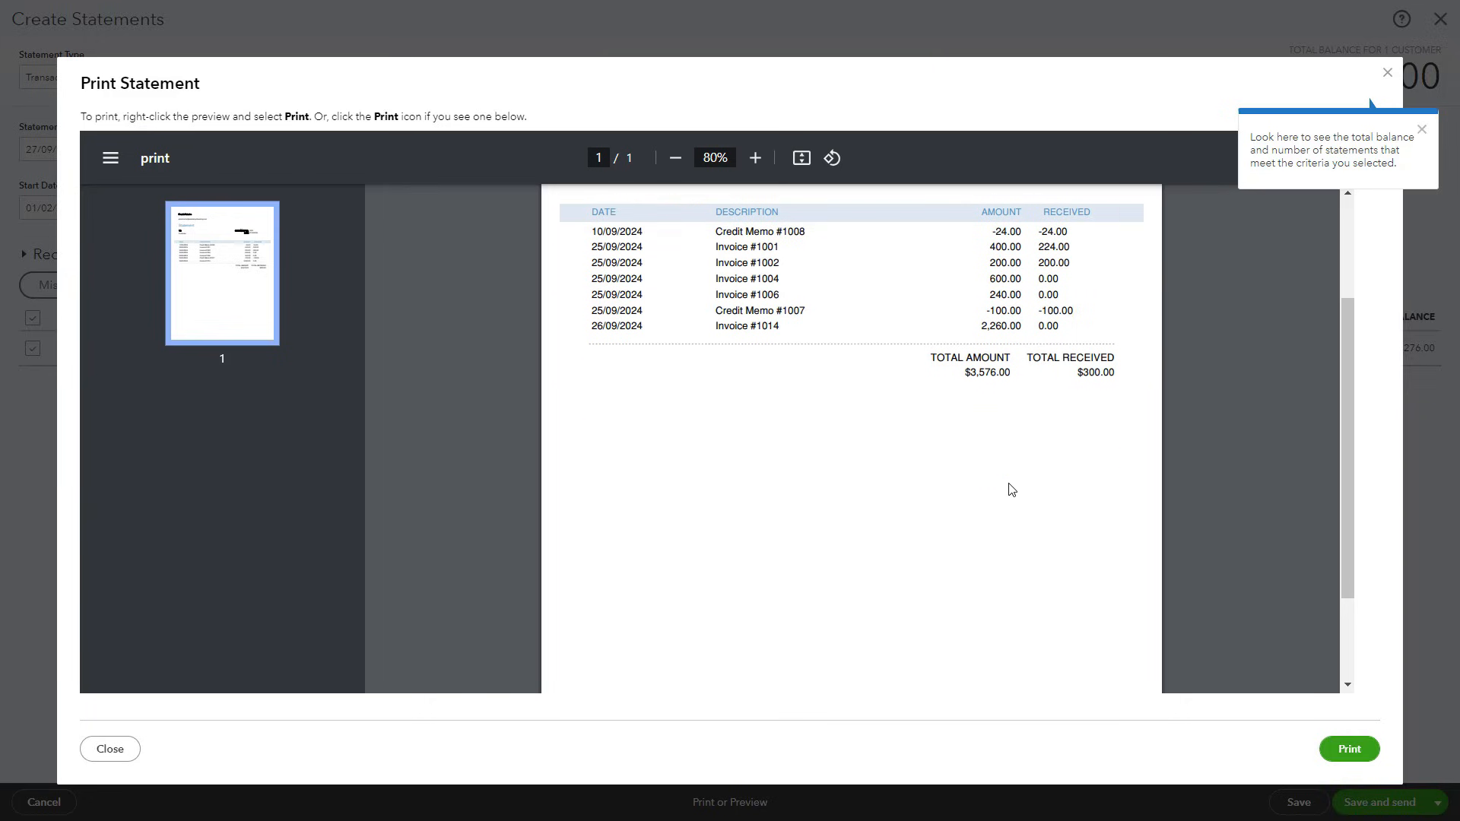
pyautogui.click(1387, 73)
pyautogui.click(1422, 131)
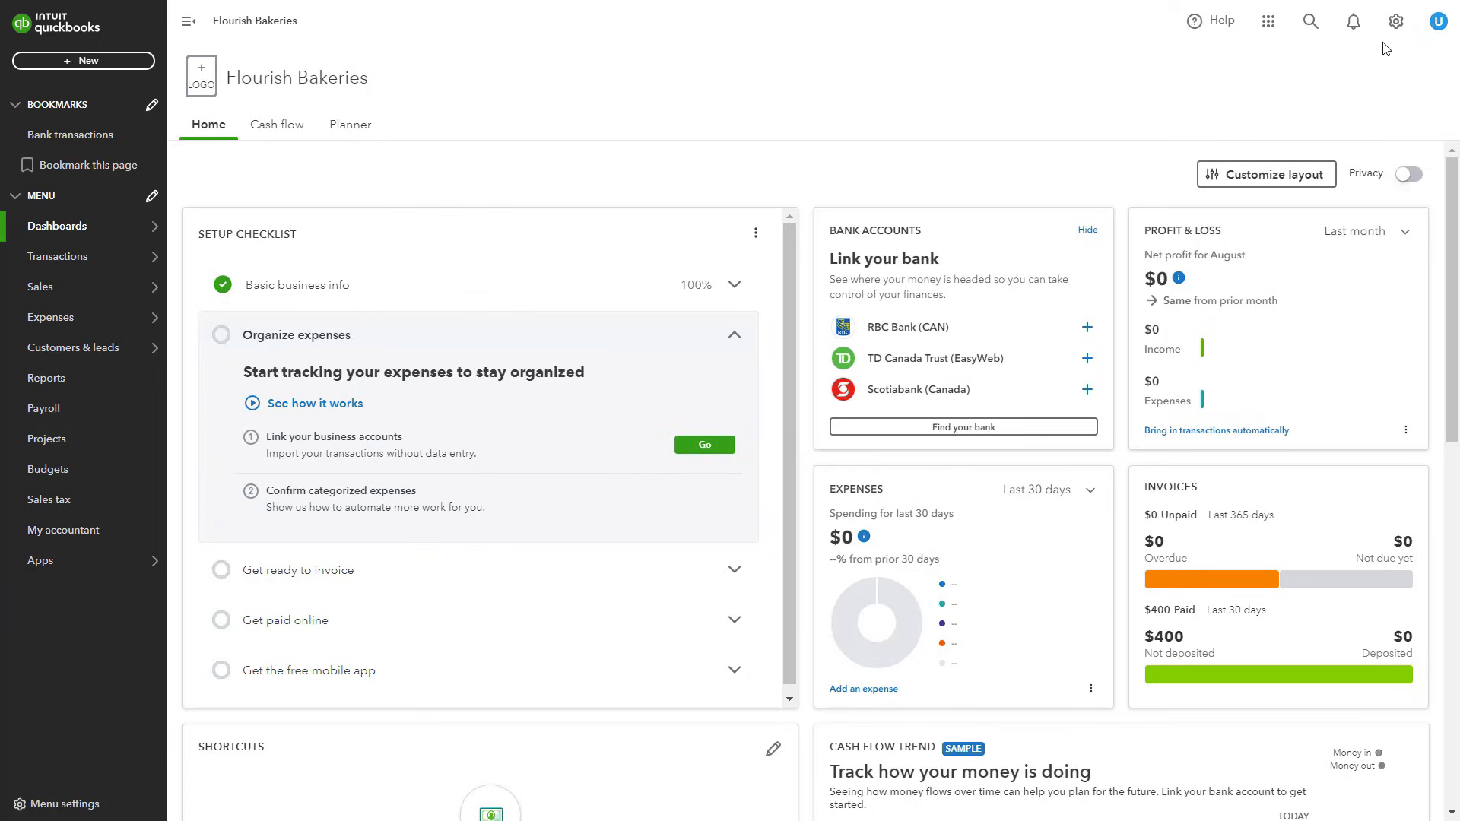
# - Open the company's list of custom form styles
pyautogui.click(1396, 22)
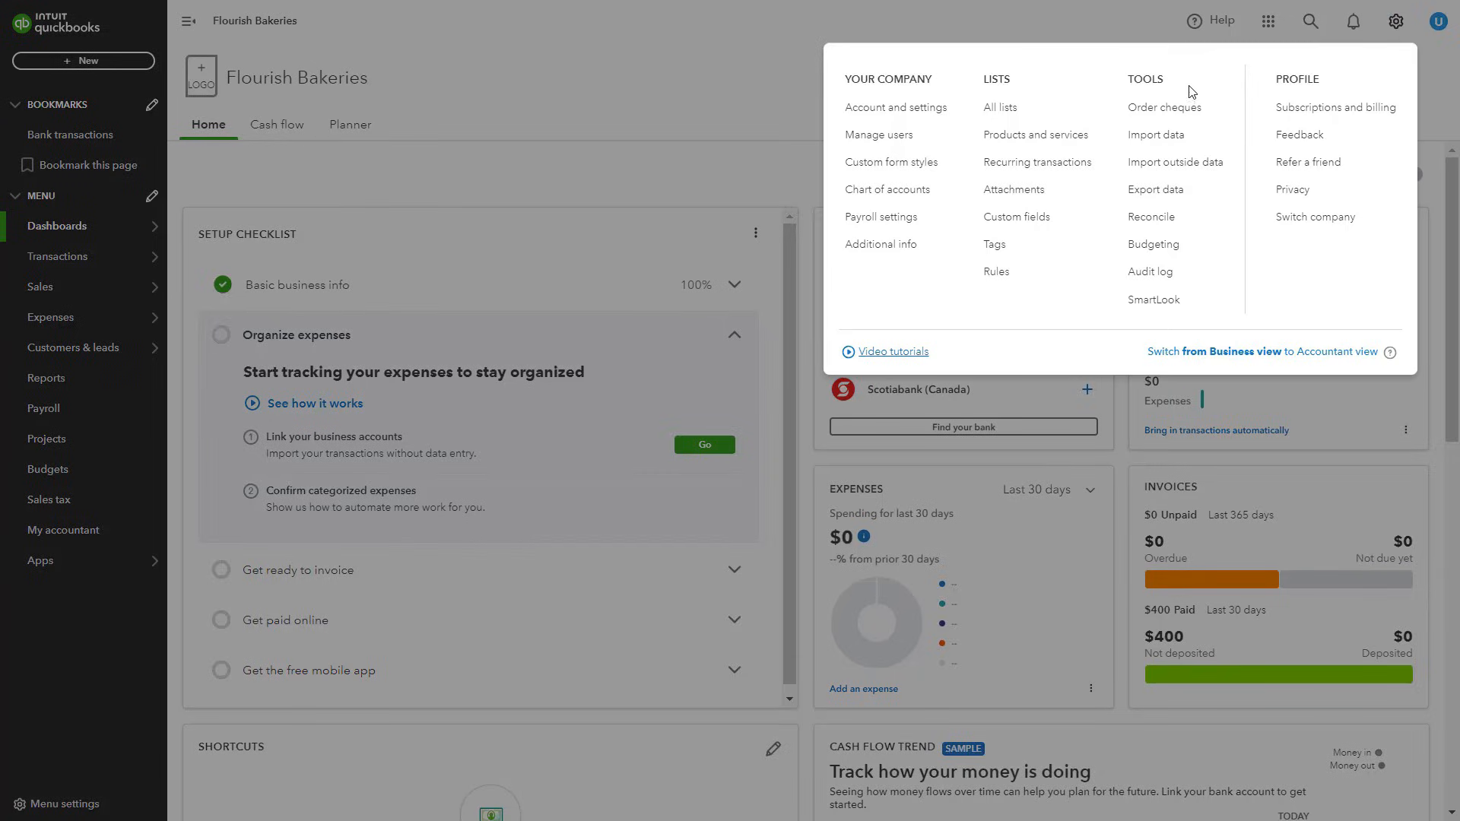
pyautogui.click(934, 176)
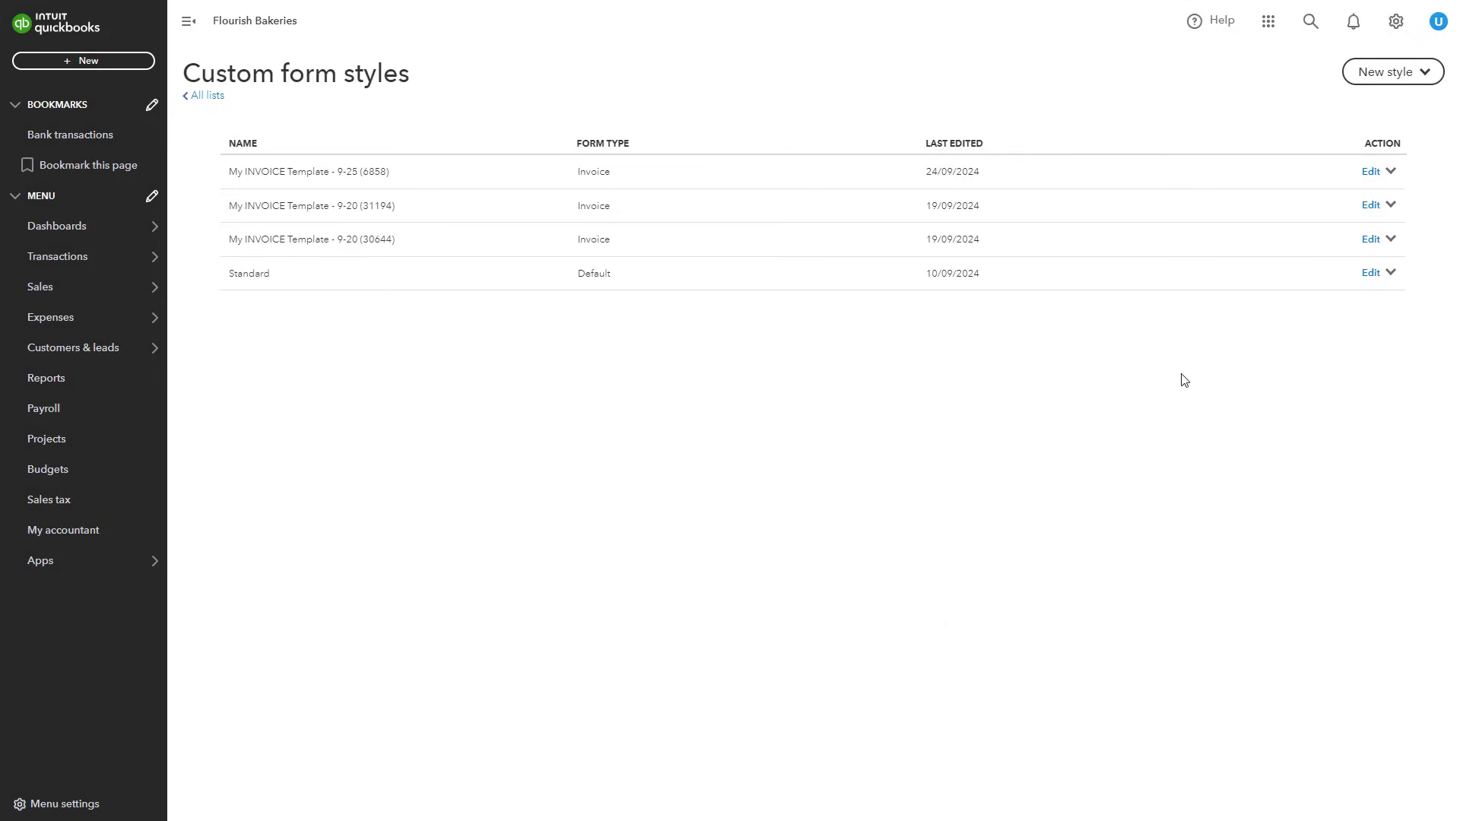
pyautogui.click(1396, 78)
pyautogui.click(1390, 126)
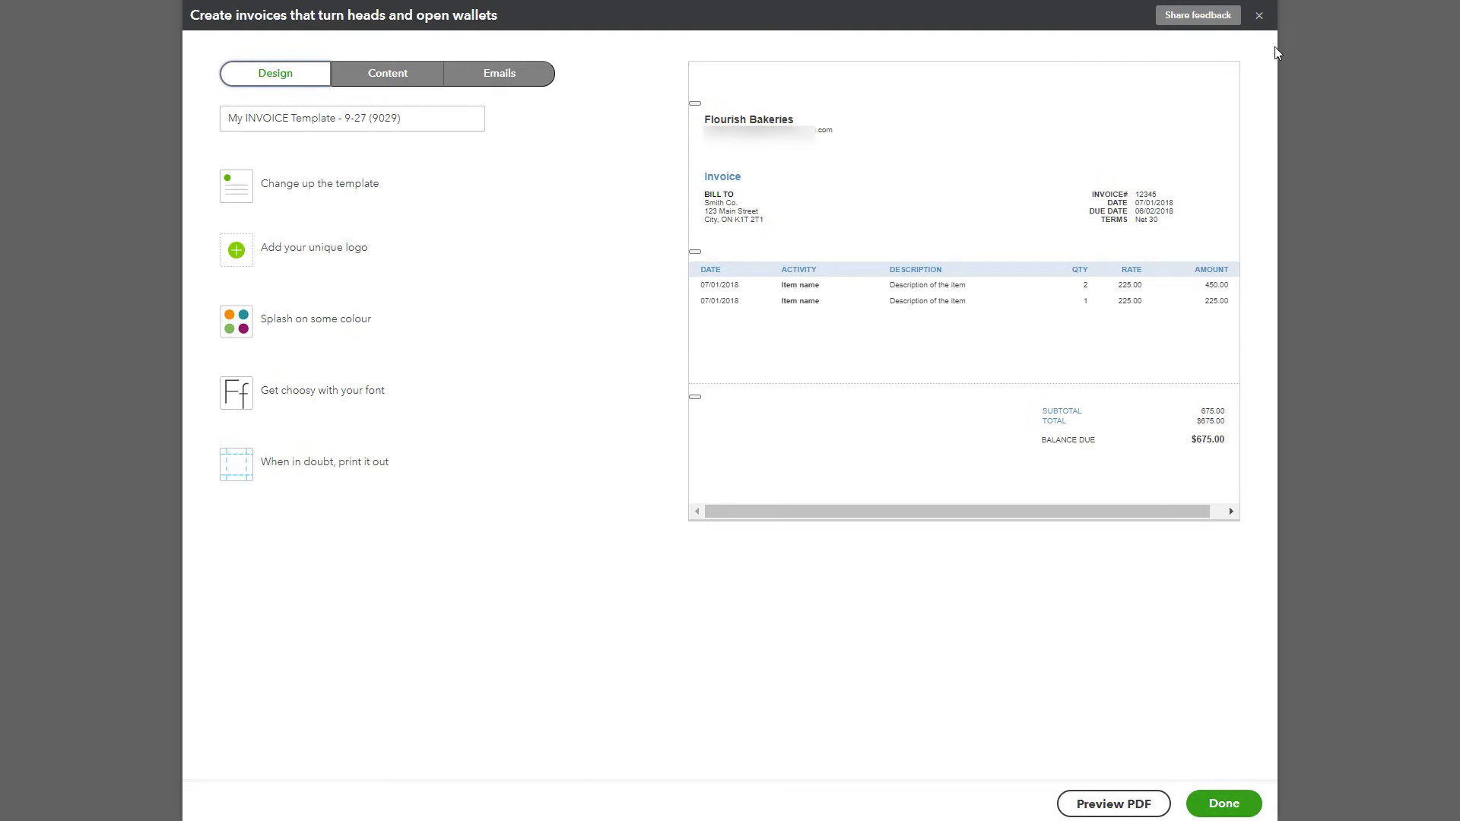
pyautogui.click(1260, 15)
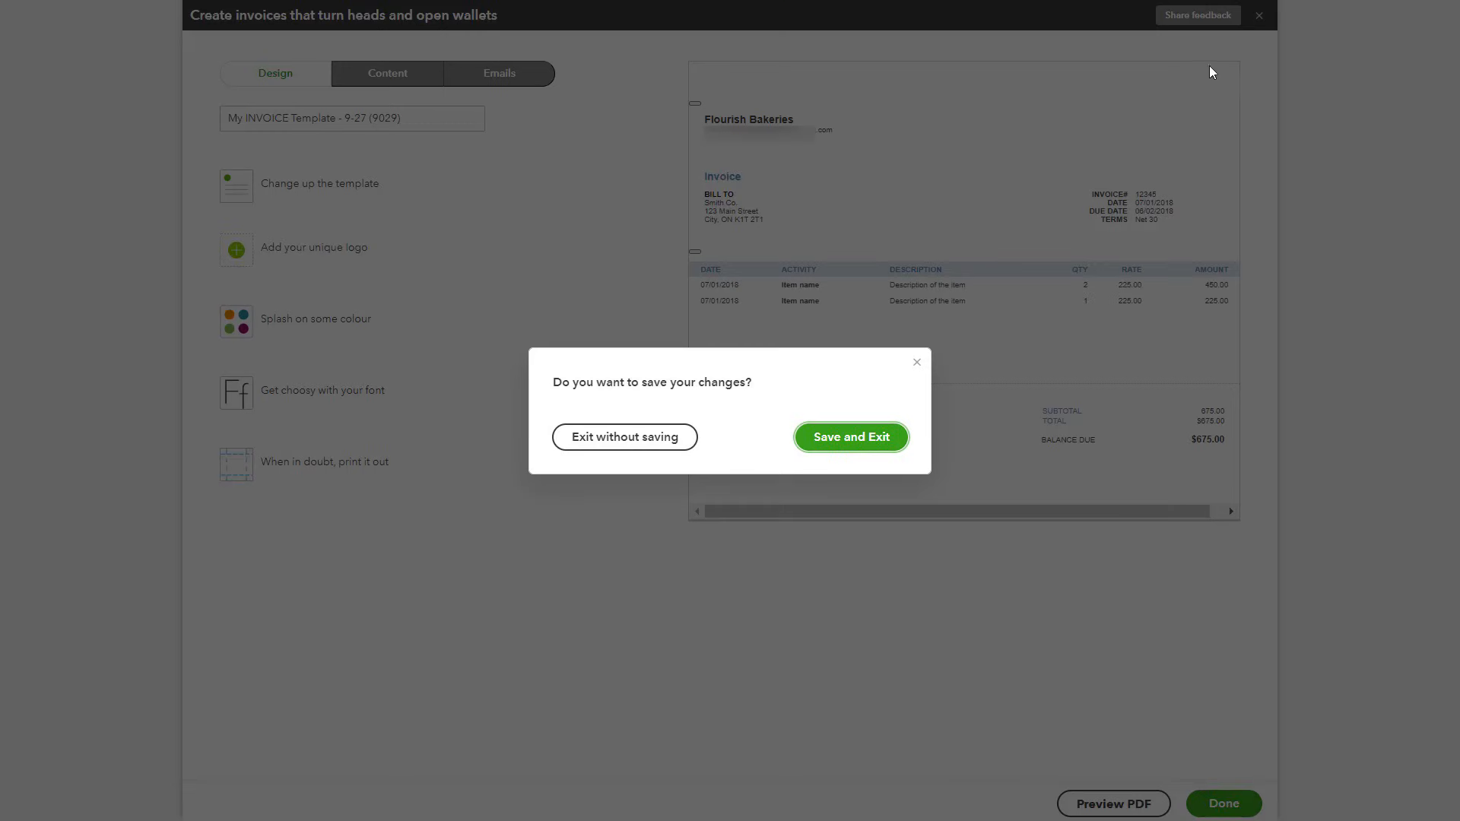
pyautogui.click(639, 435)
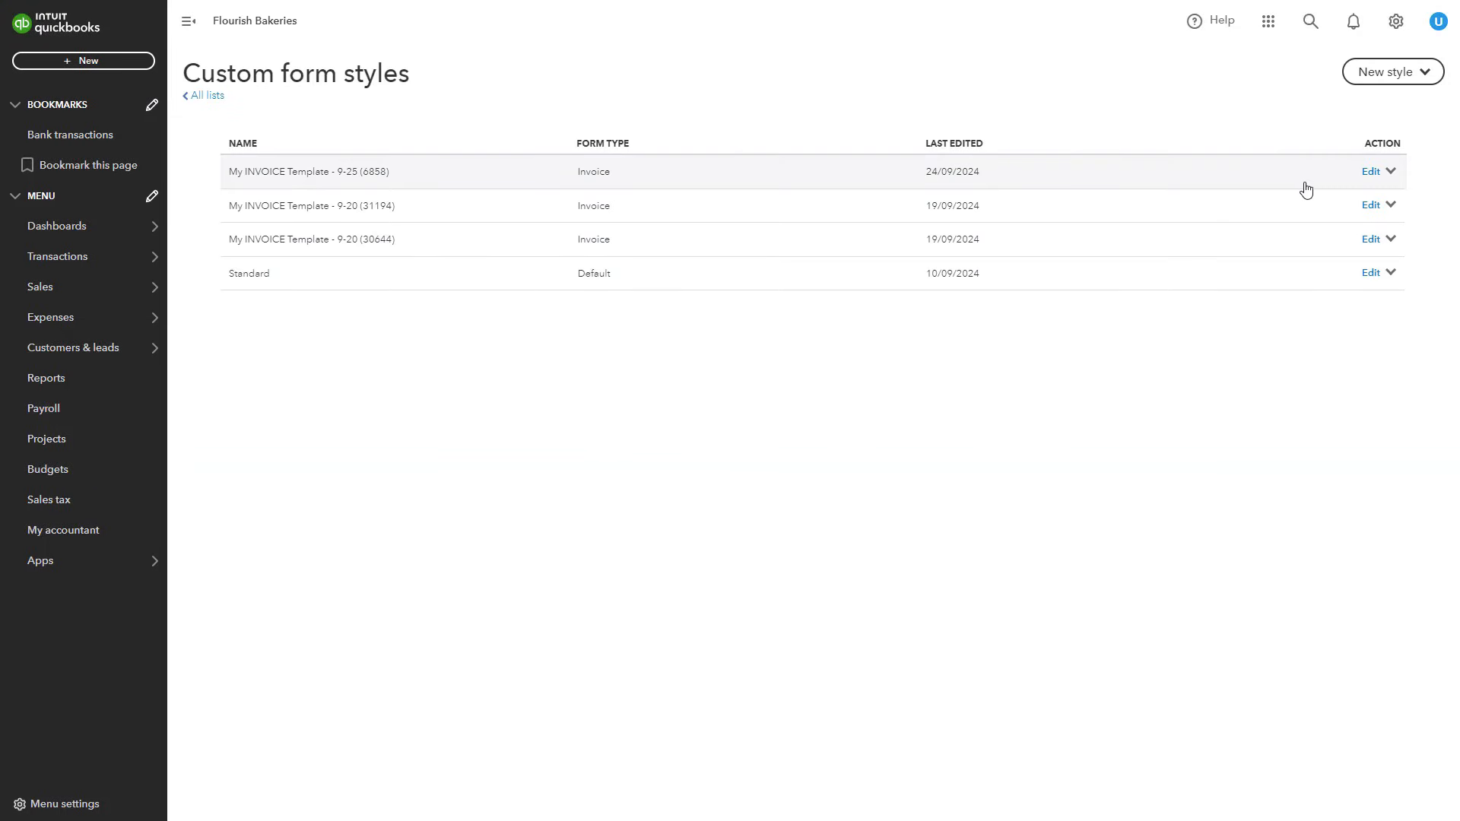
# - Open the My INVOICE Template - 9-25 form style, review its header, activity table and footer content settings, and finish editing
pyautogui.click(1372, 172)
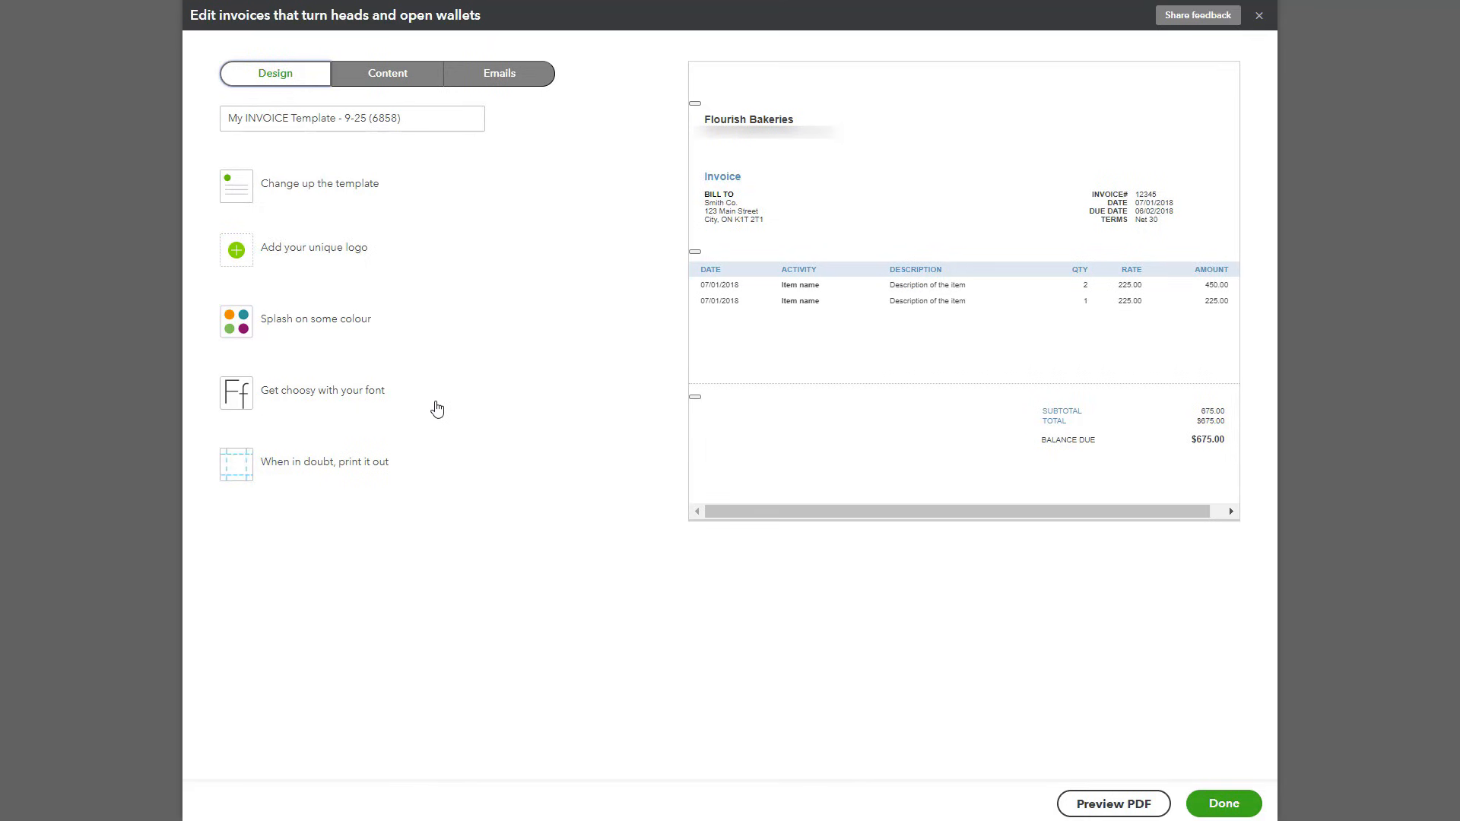
pyautogui.click(404, 73)
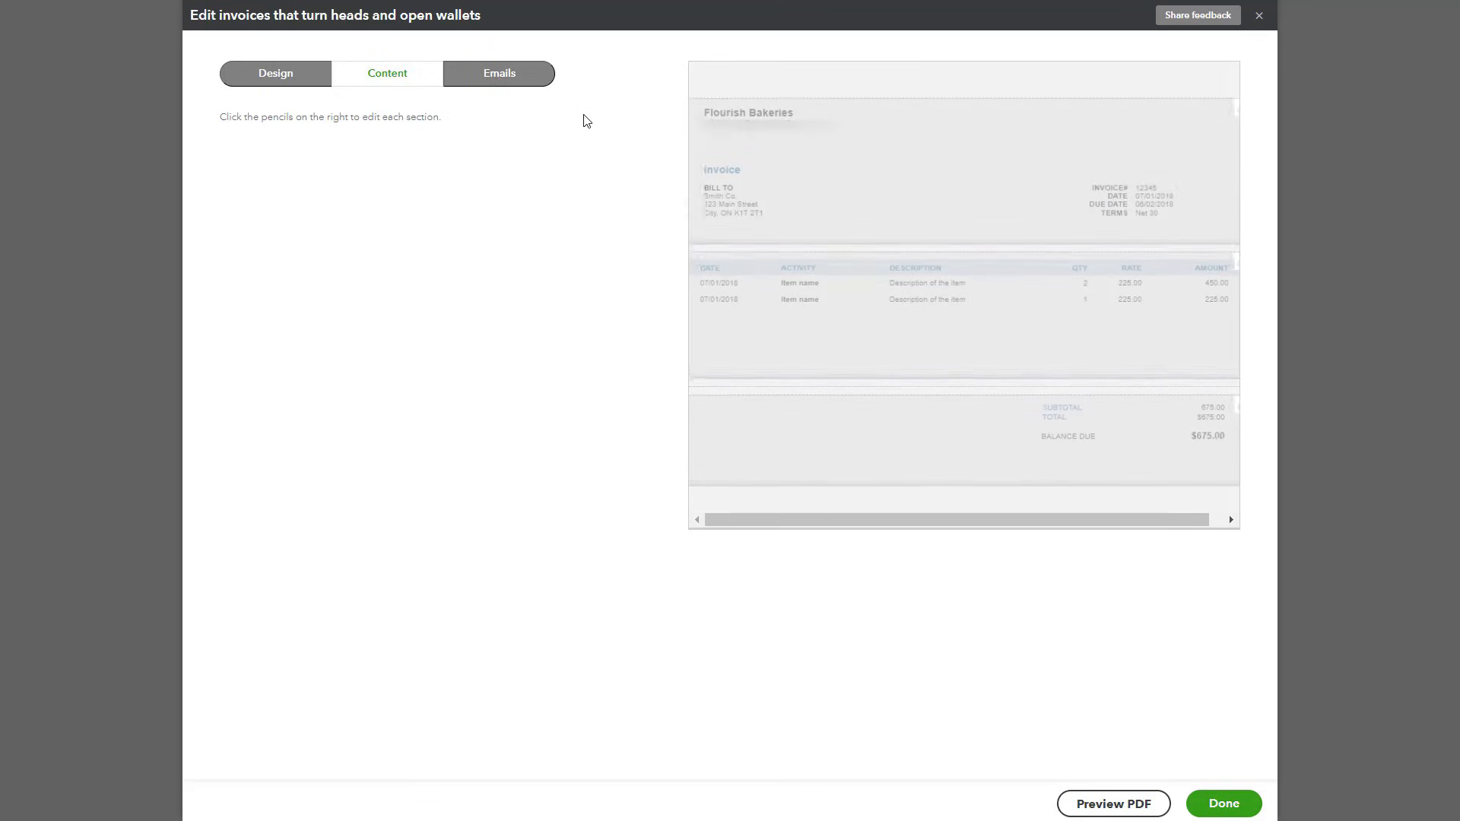
pyautogui.click(805, 161)
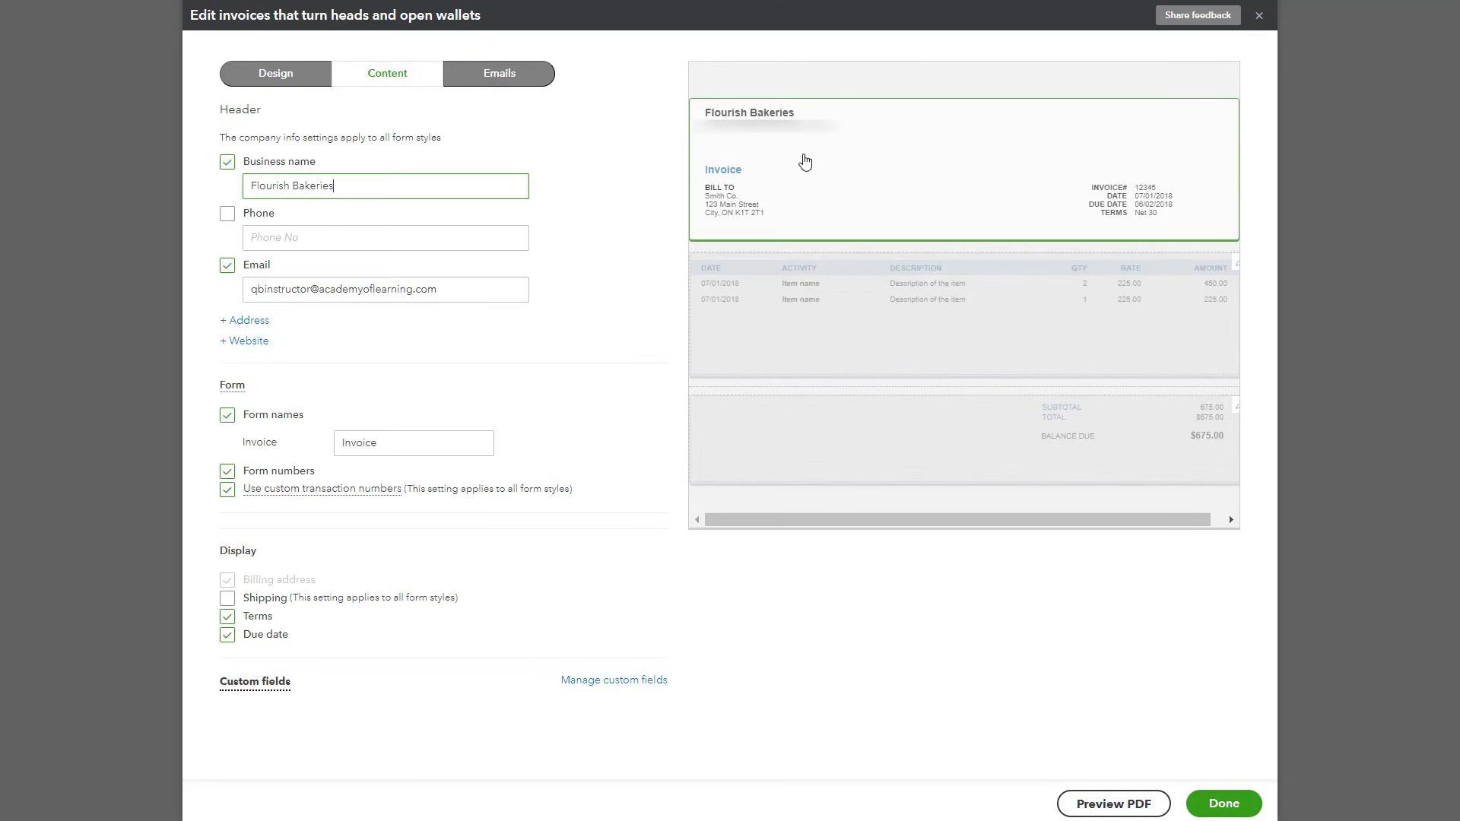
pyautogui.click(796, 317)
pyautogui.click(825, 439)
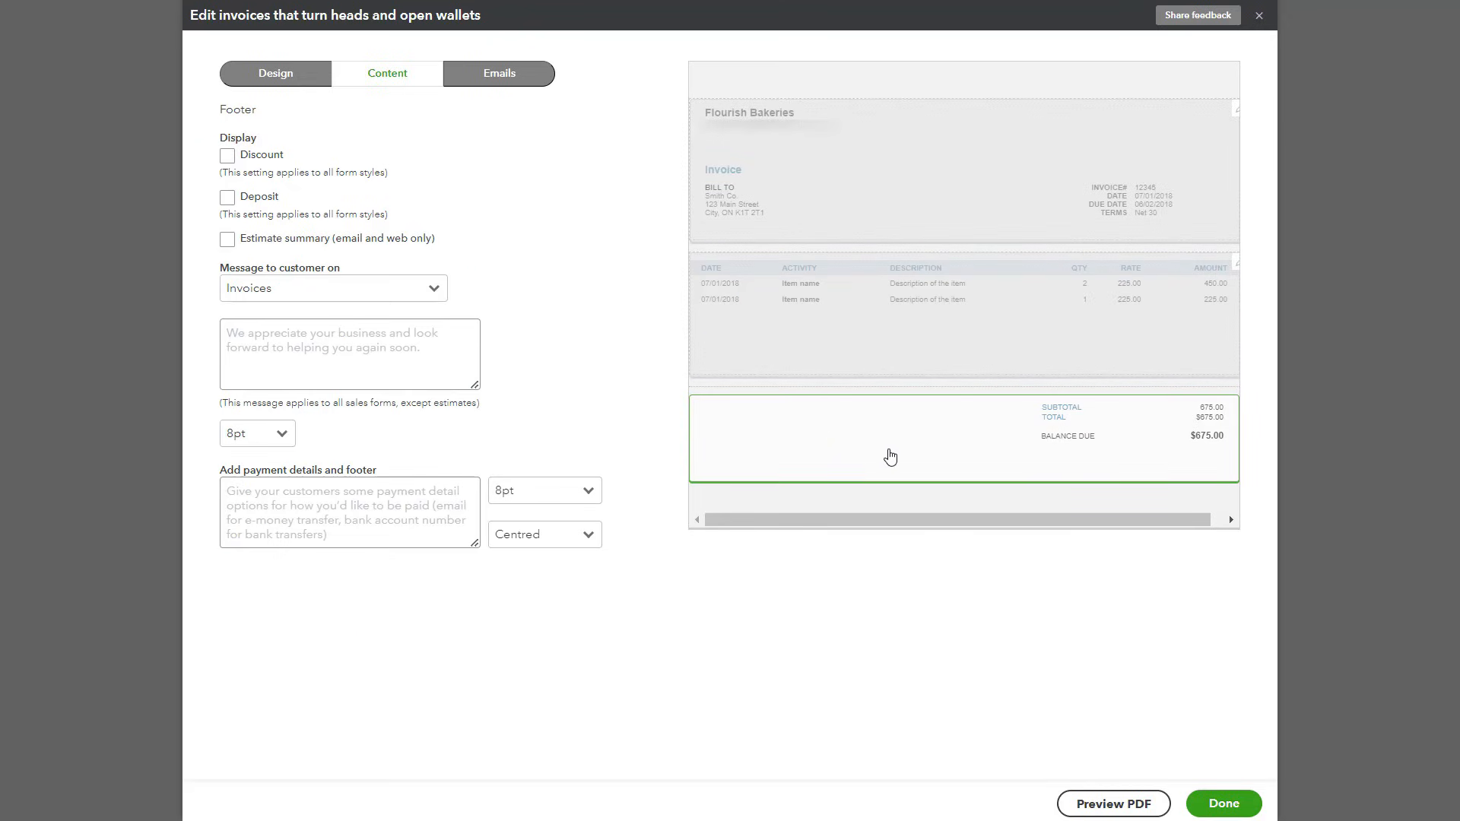
pyautogui.click(1221, 802)
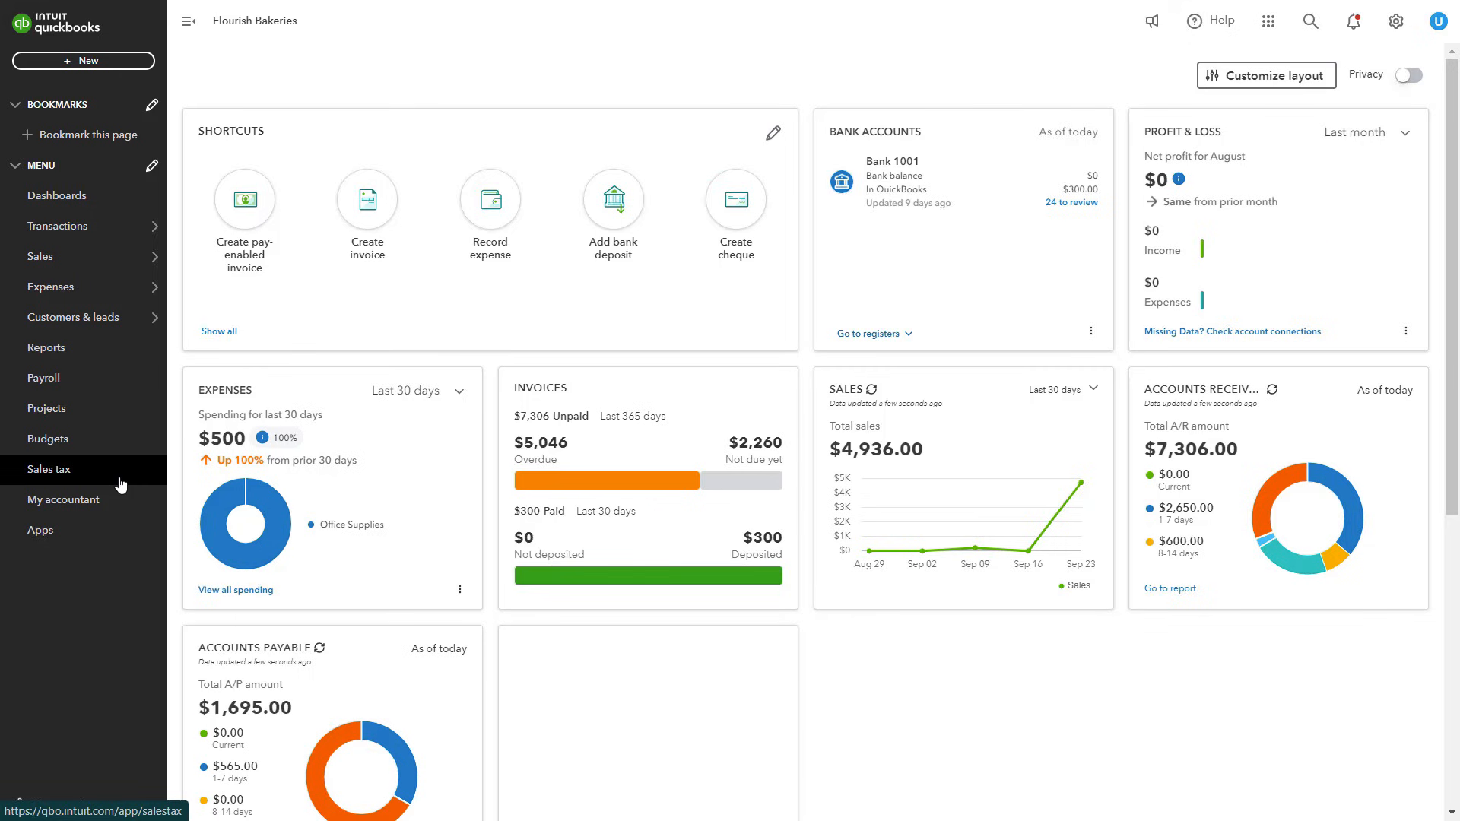
# - Open Customer A's record from the customer list
pyautogui.moveTo(98, 264)
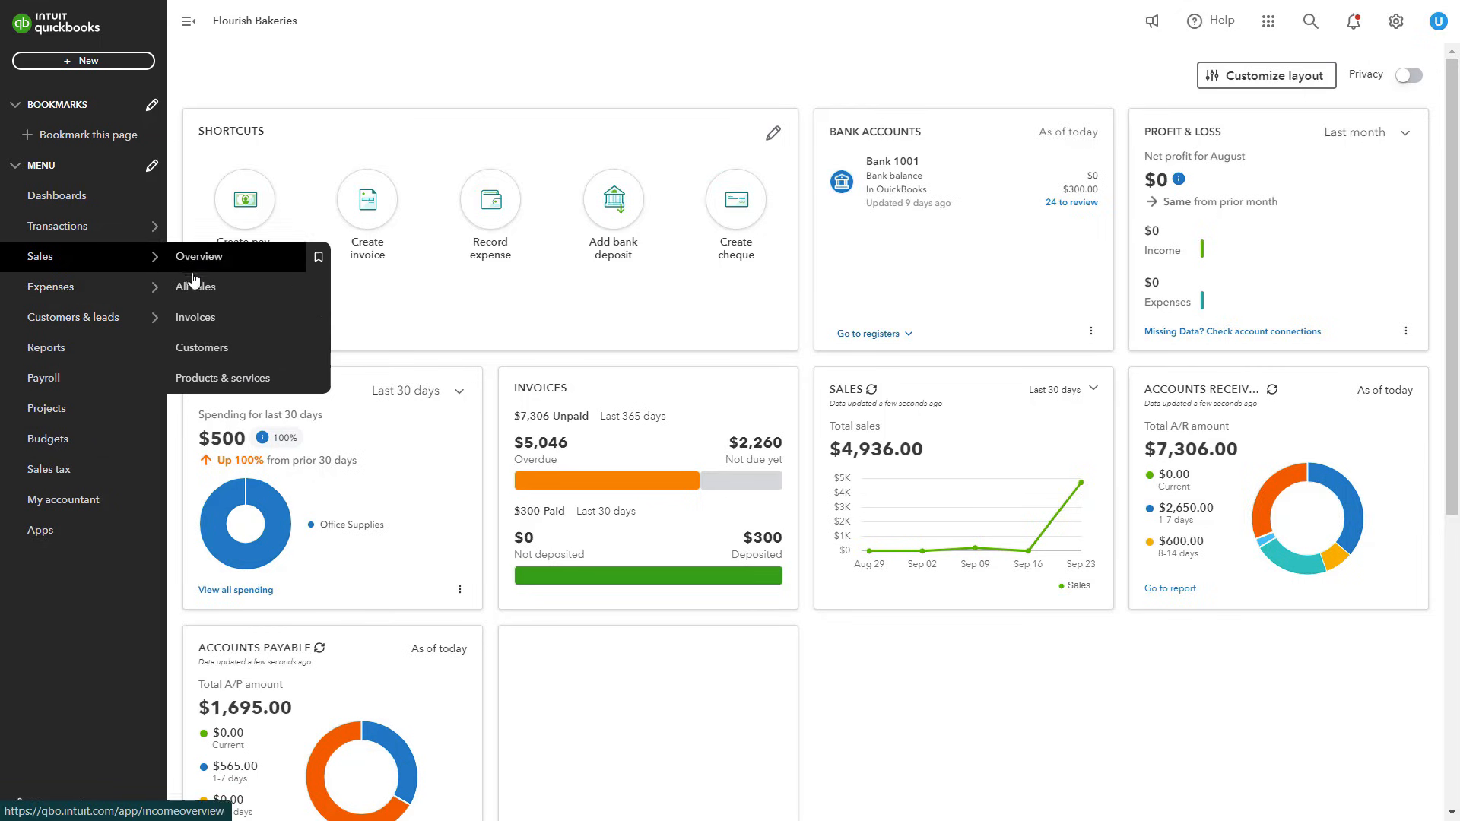
pyautogui.click(219, 350)
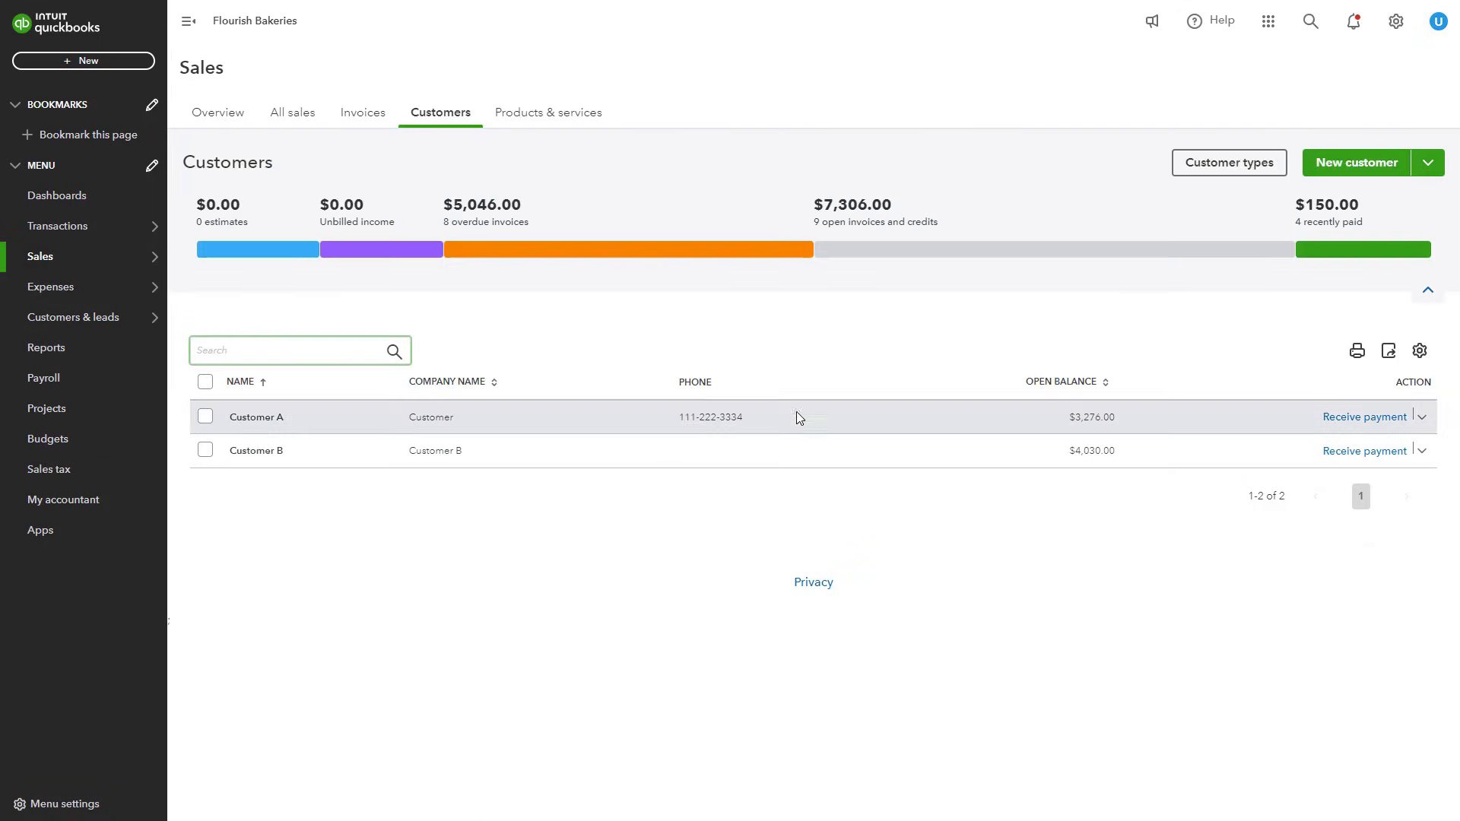
pyautogui.click(257, 417)
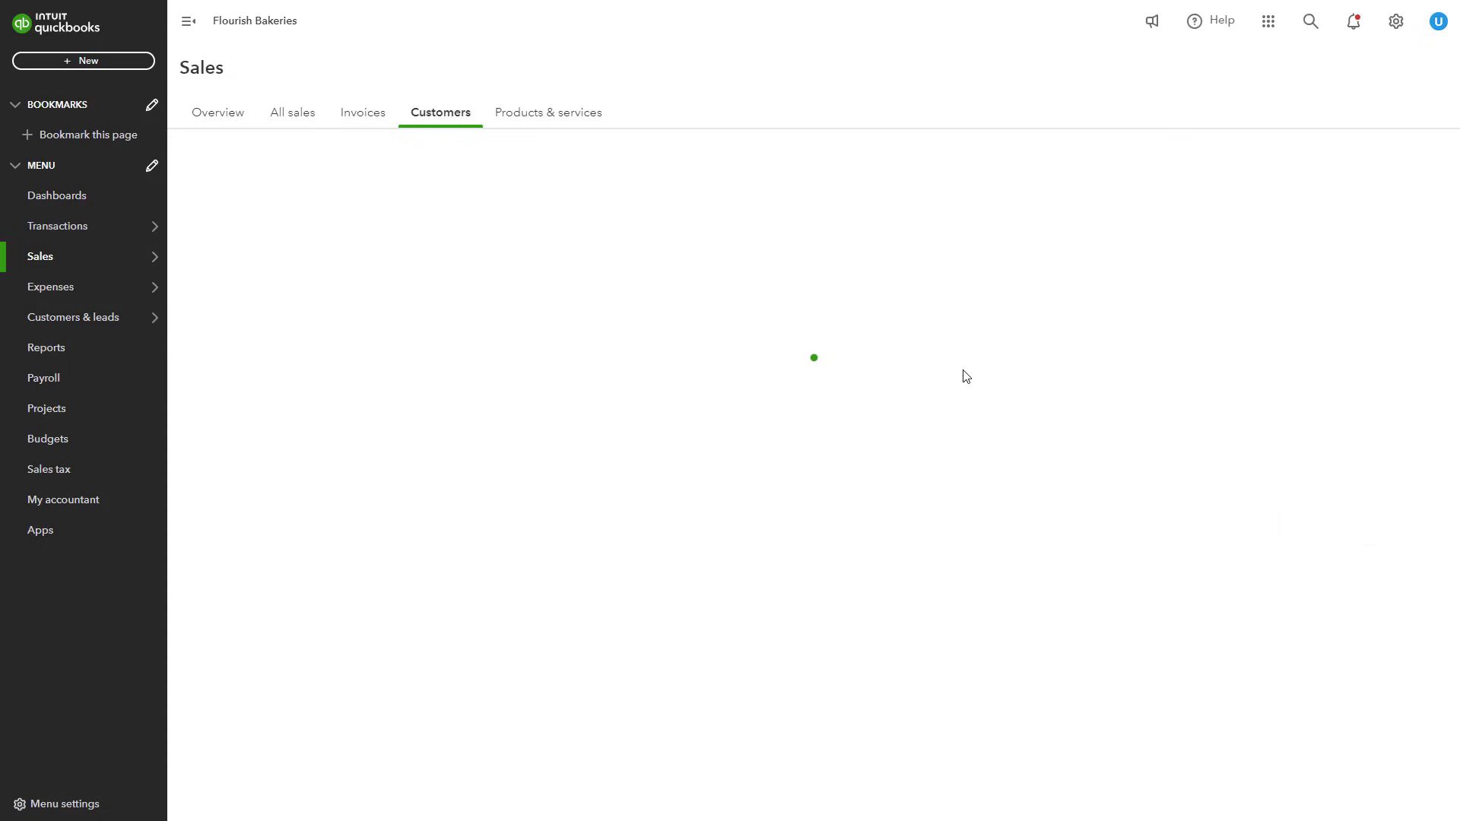
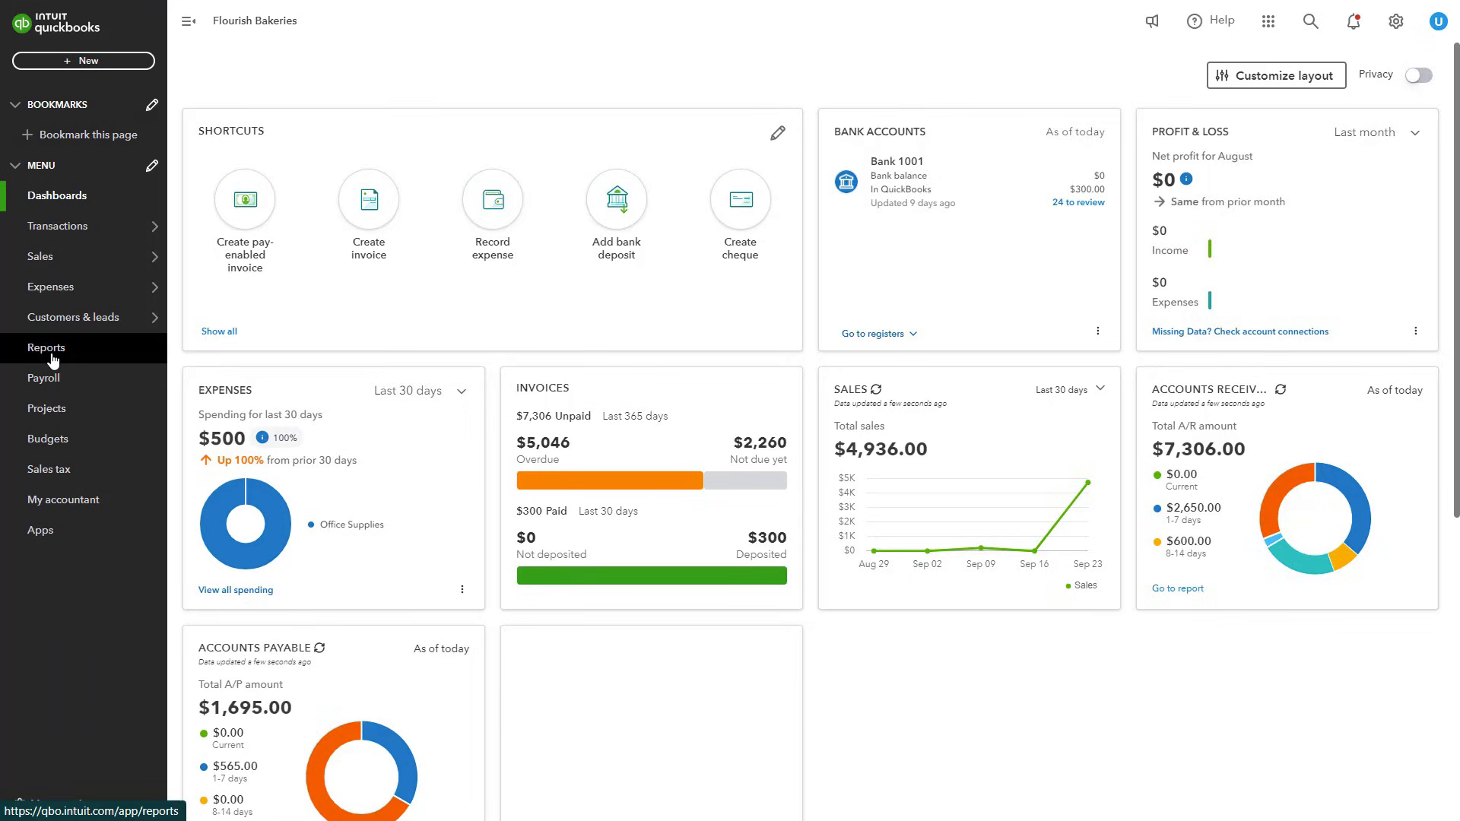
# - Find the Customer Balance Summary report by searching reports for "cust", open it and look through its report period options
pyautogui.click(51, 354)
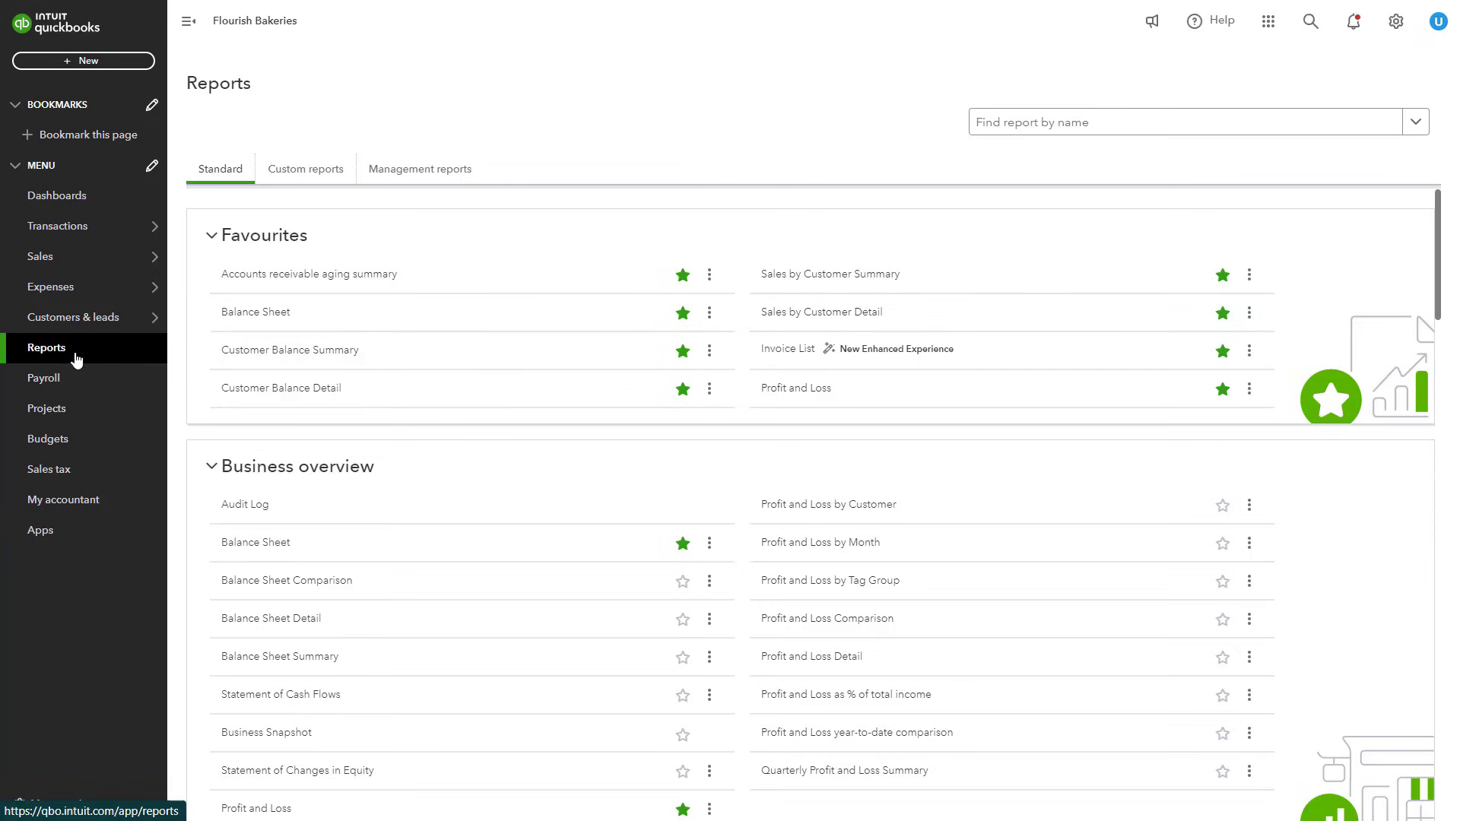
pyautogui.click(1014, 128)
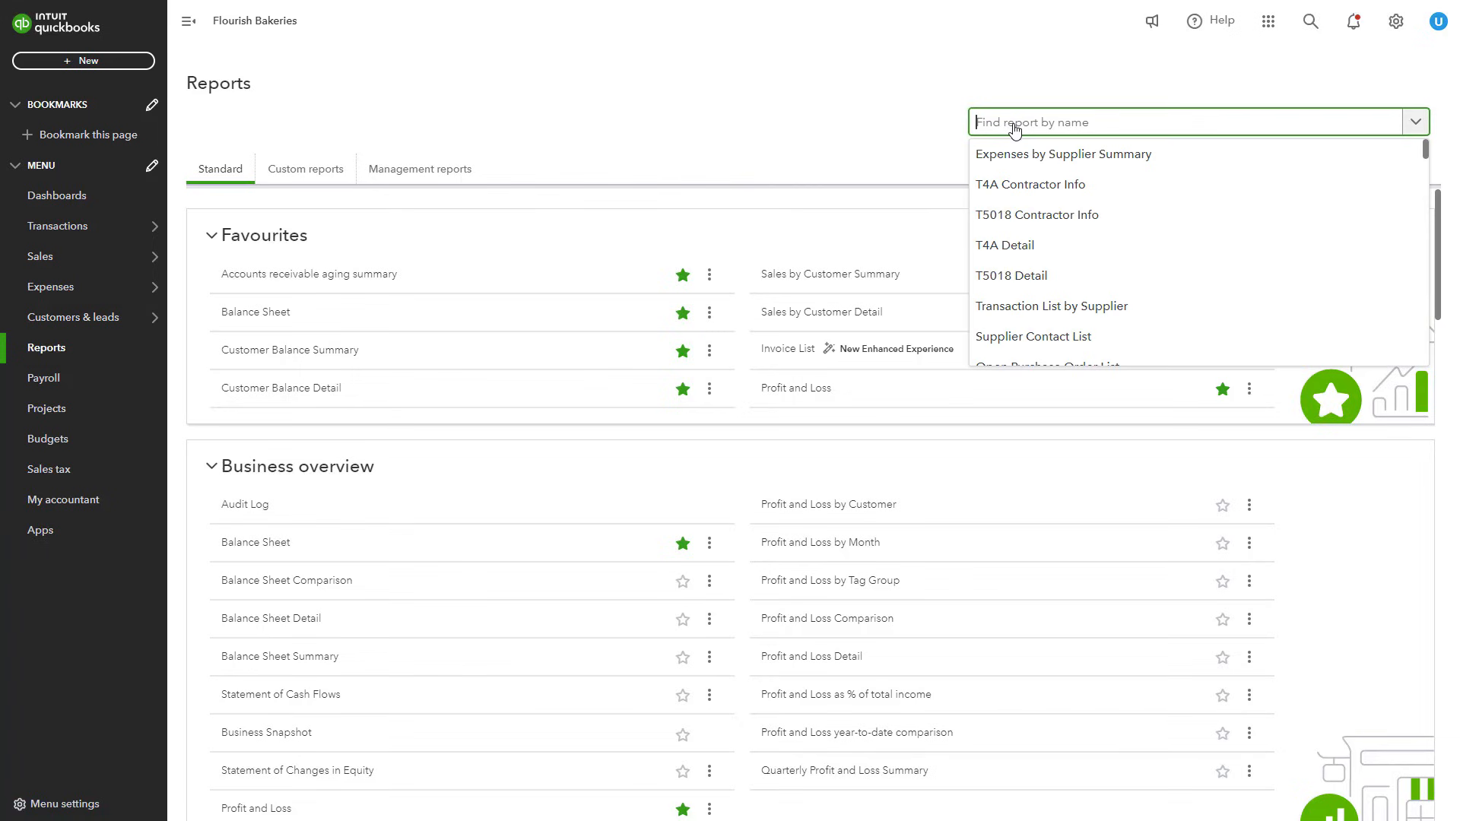
pyautogui.write('cust')
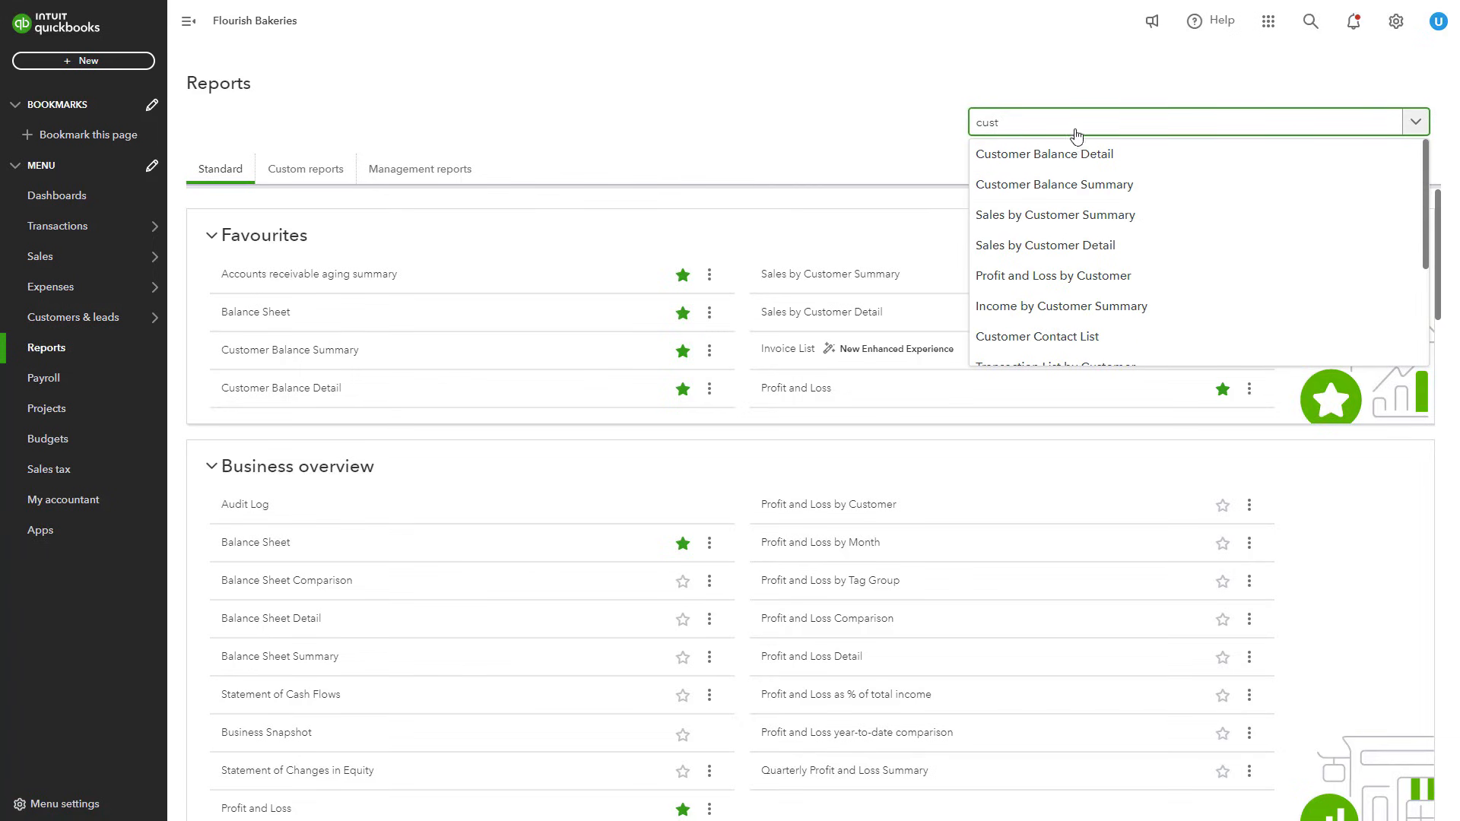
pyautogui.click(1111, 194)
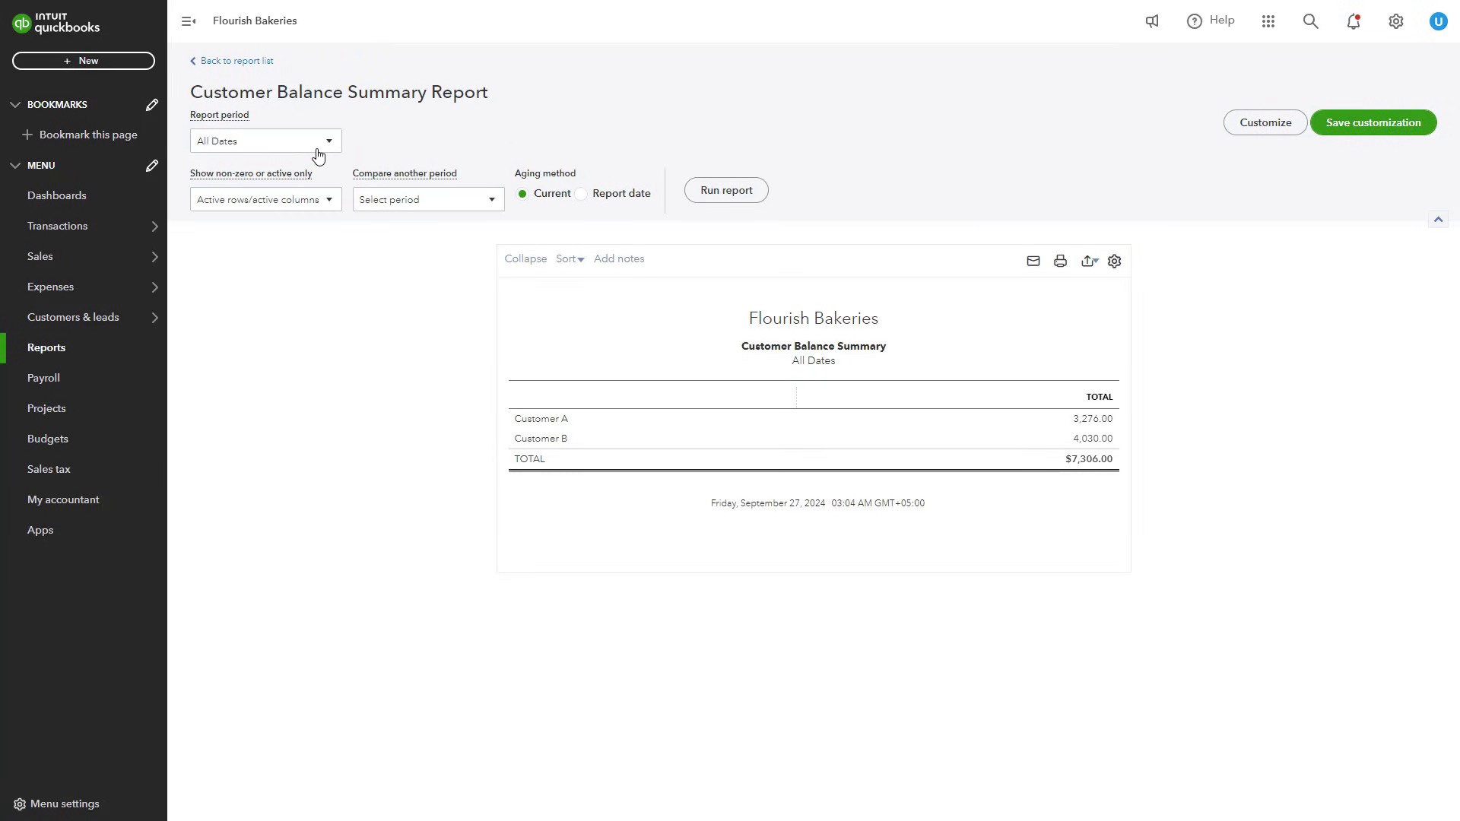
pyautogui.click(316, 147)
pyautogui.click(378, 269)
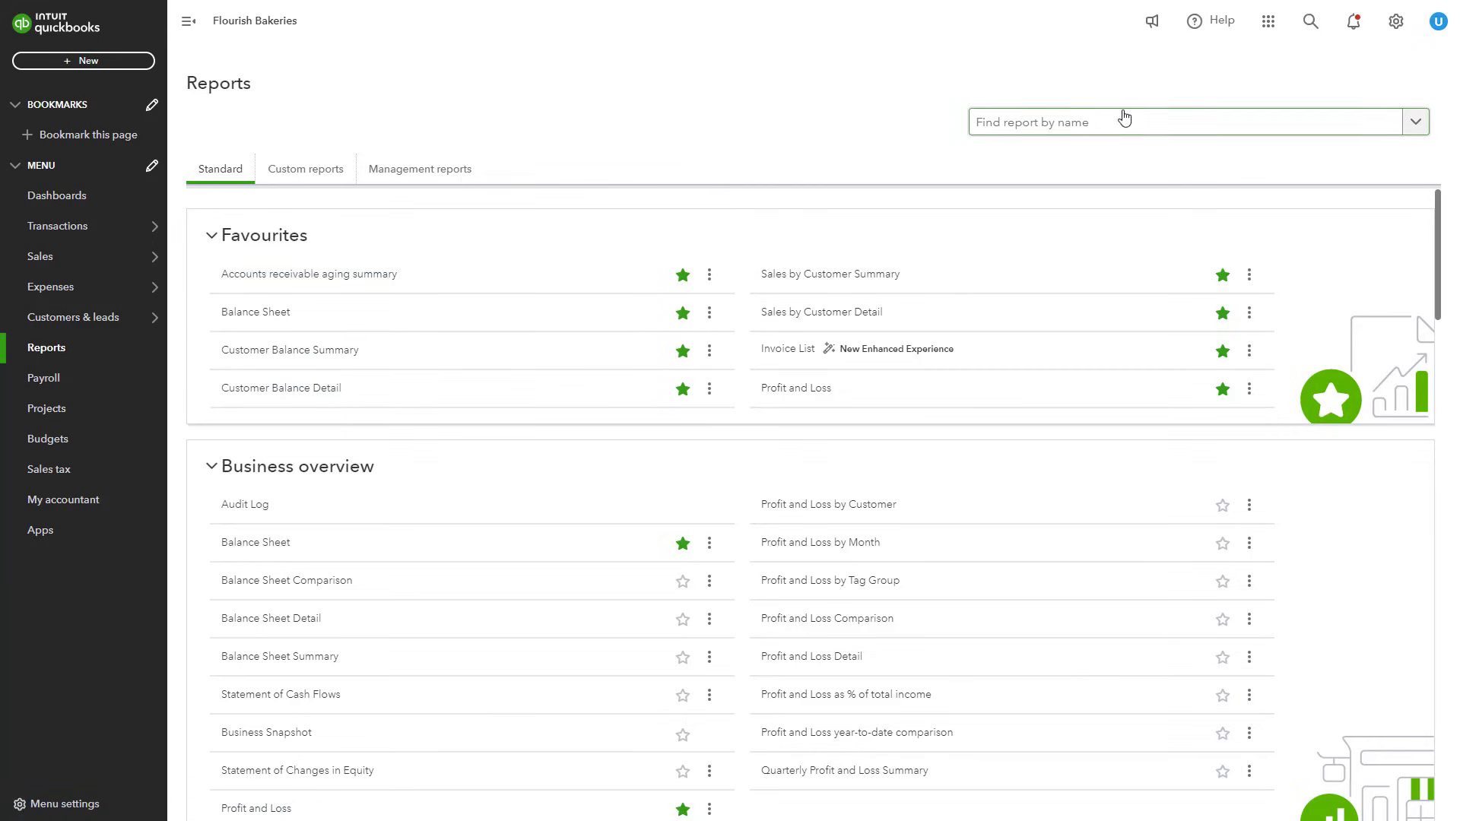
# - Find the Customer Balance Detail report by searching for "cust" and run it for All Dates
pyautogui.click(1081, 122)
pyautogui.write('cust')
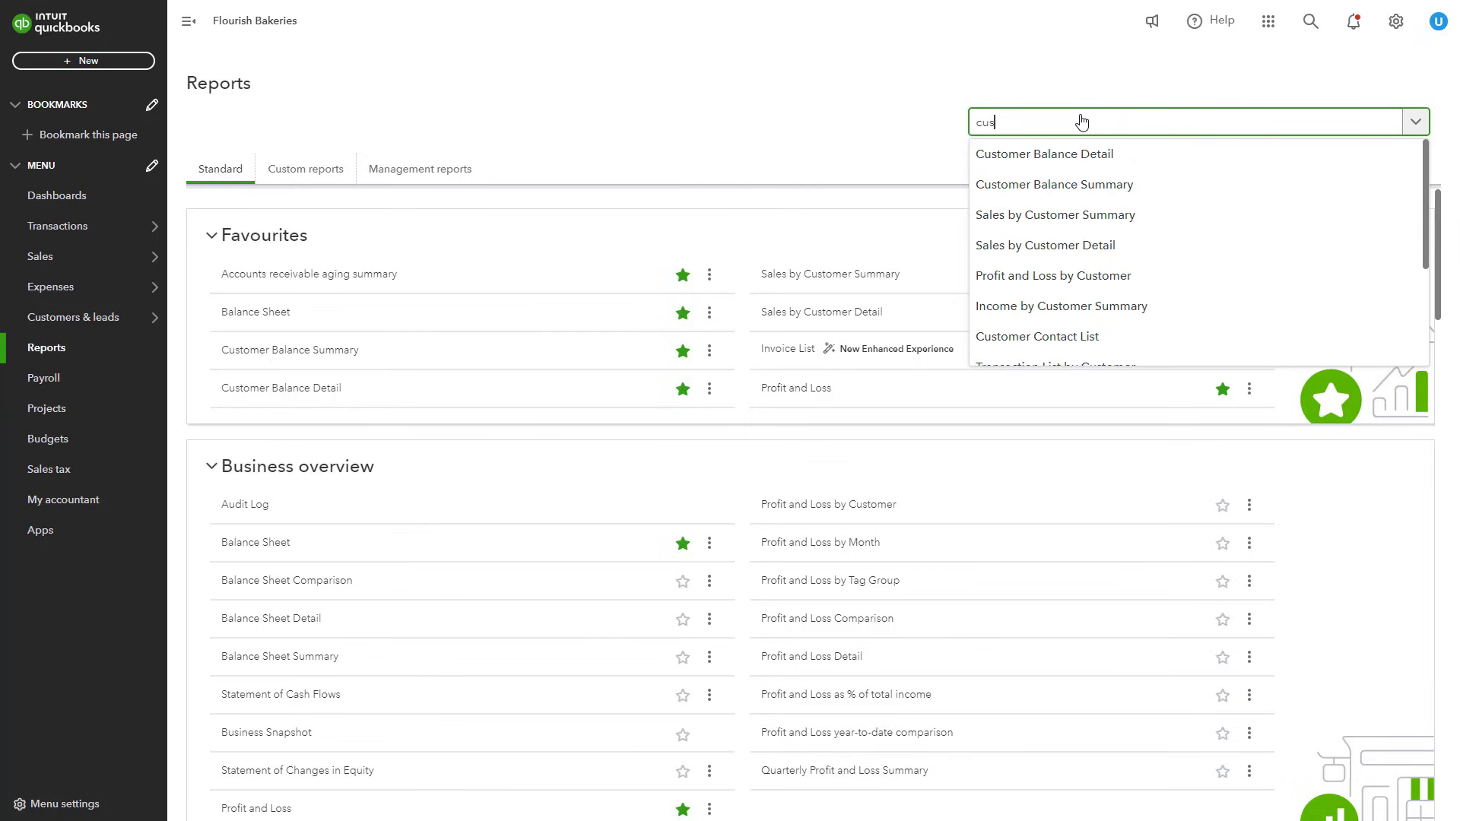
pyautogui.click(1023, 155)
pyautogui.click(296, 142)
pyautogui.click(370, 289)
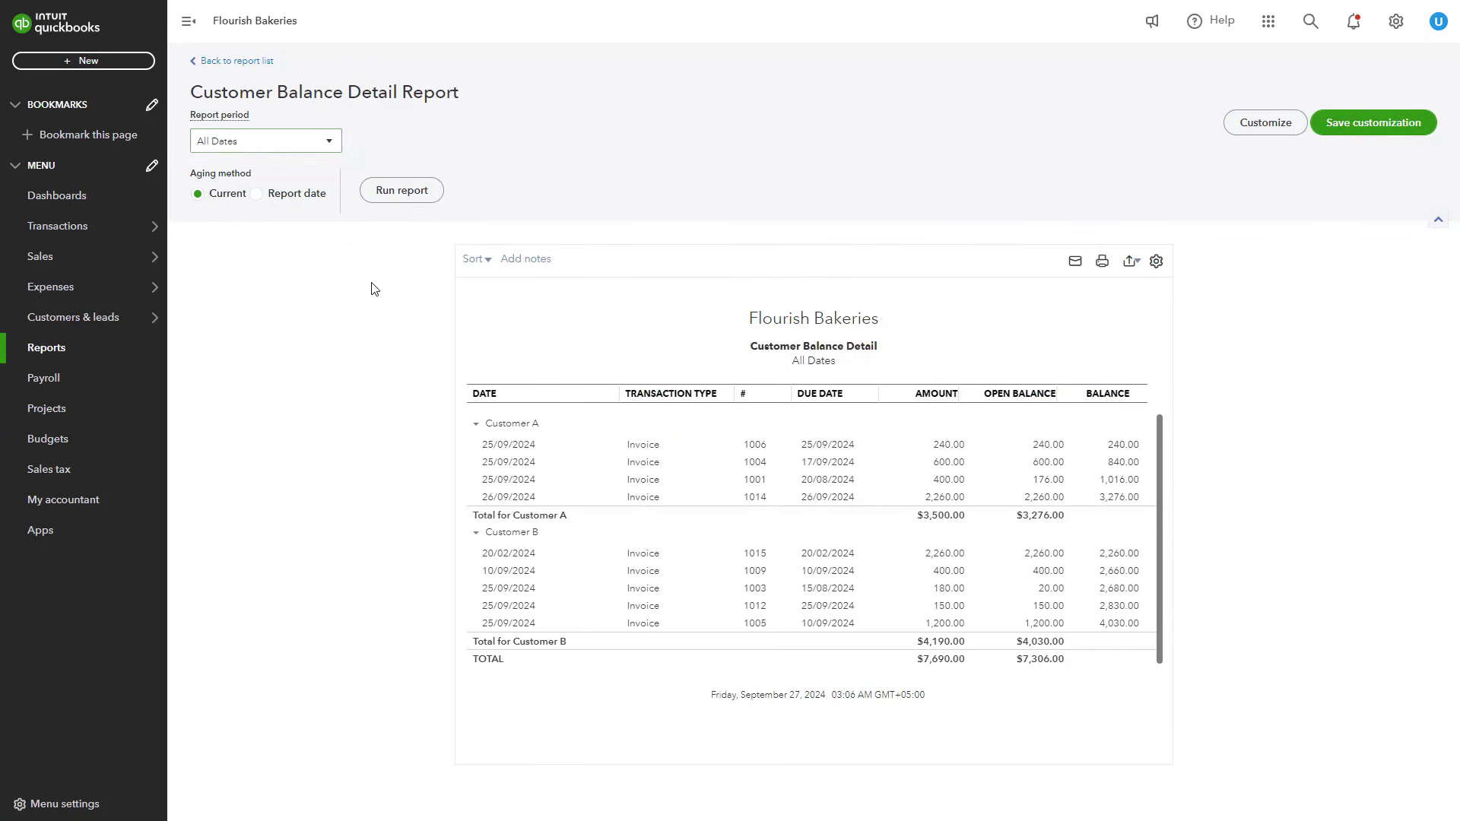
pyautogui.click(395, 192)
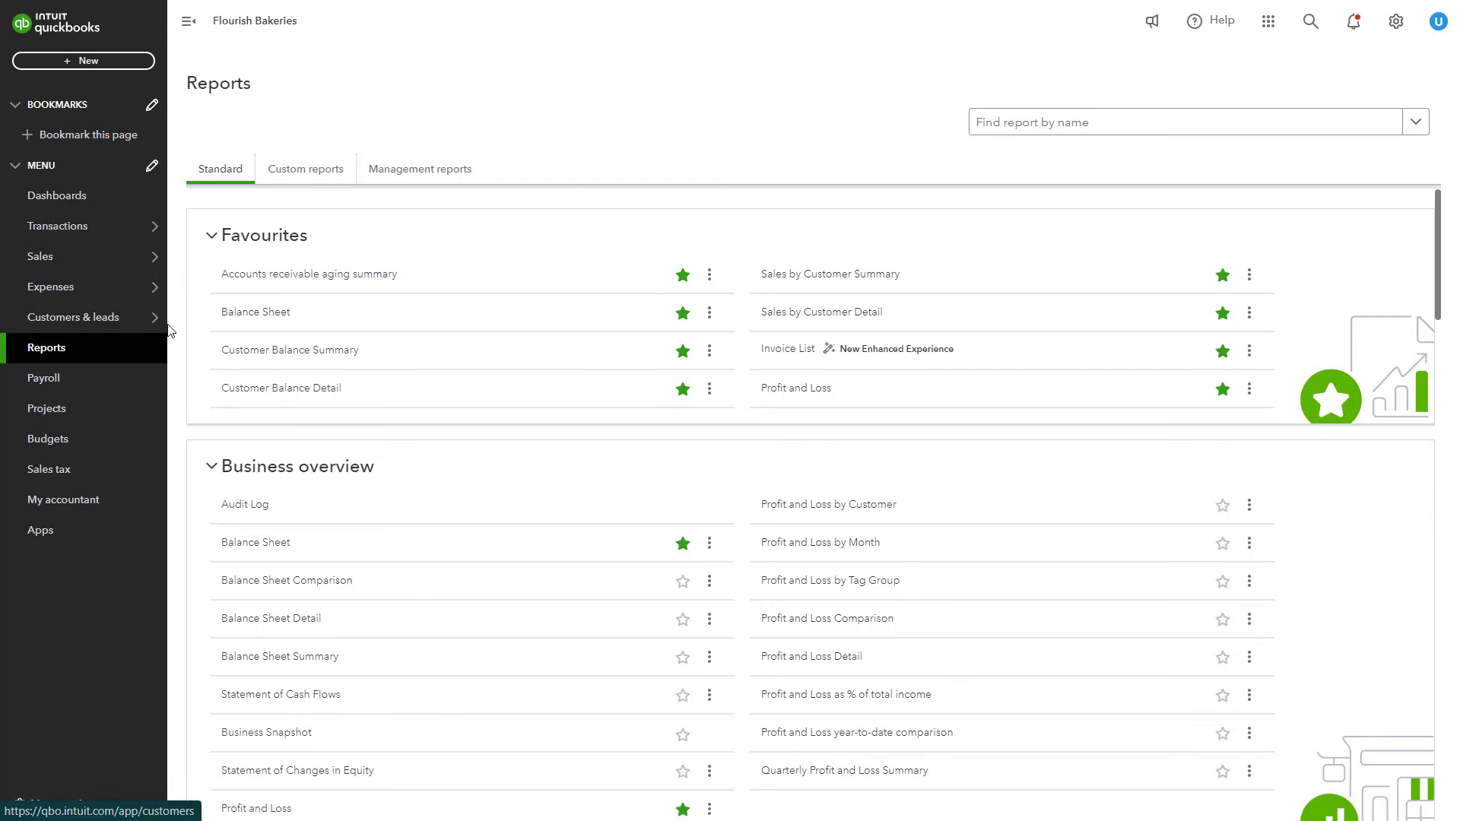
# - Open the Accounts receivable aging summary from the favourite reports and run it with 30 days per aging period
pyautogui.click(292, 276)
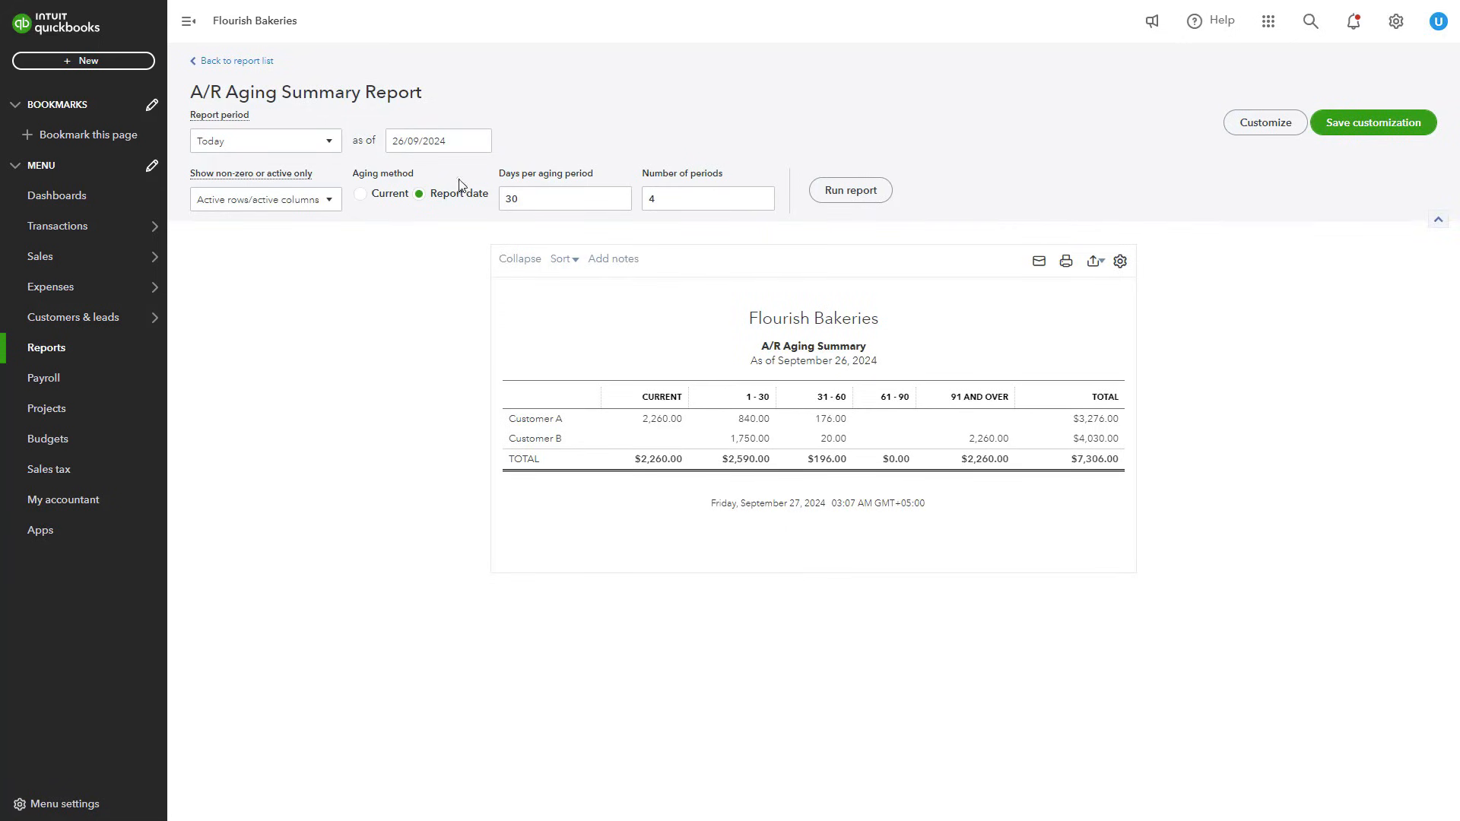
pyautogui.click(517, 201)
pyautogui.click(846, 199)
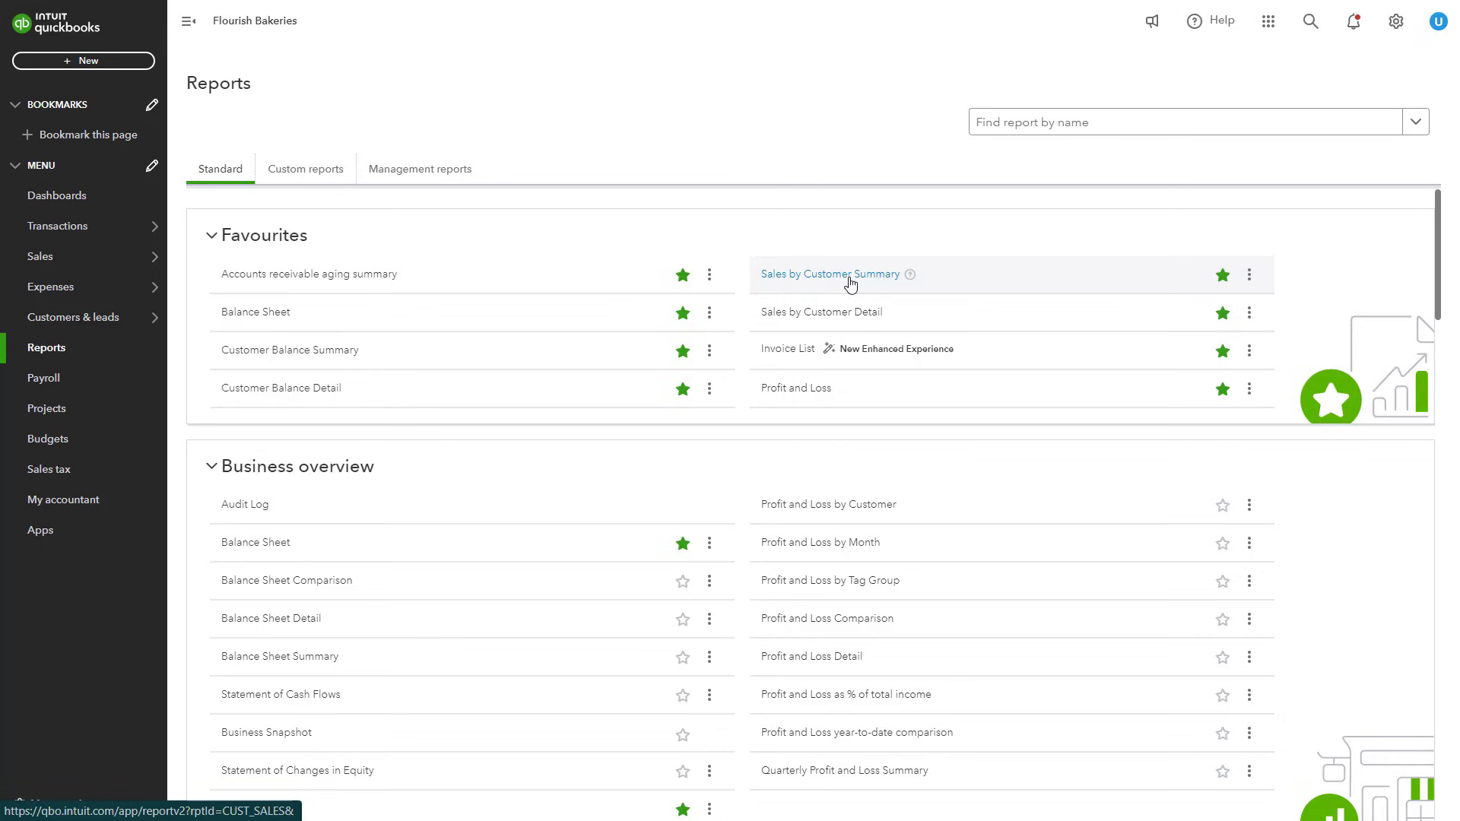
# - View the Sales by Customer Summary report, and examine each customer's transactions in the Sales by Customer Detail report
pyautogui.click(845, 284)
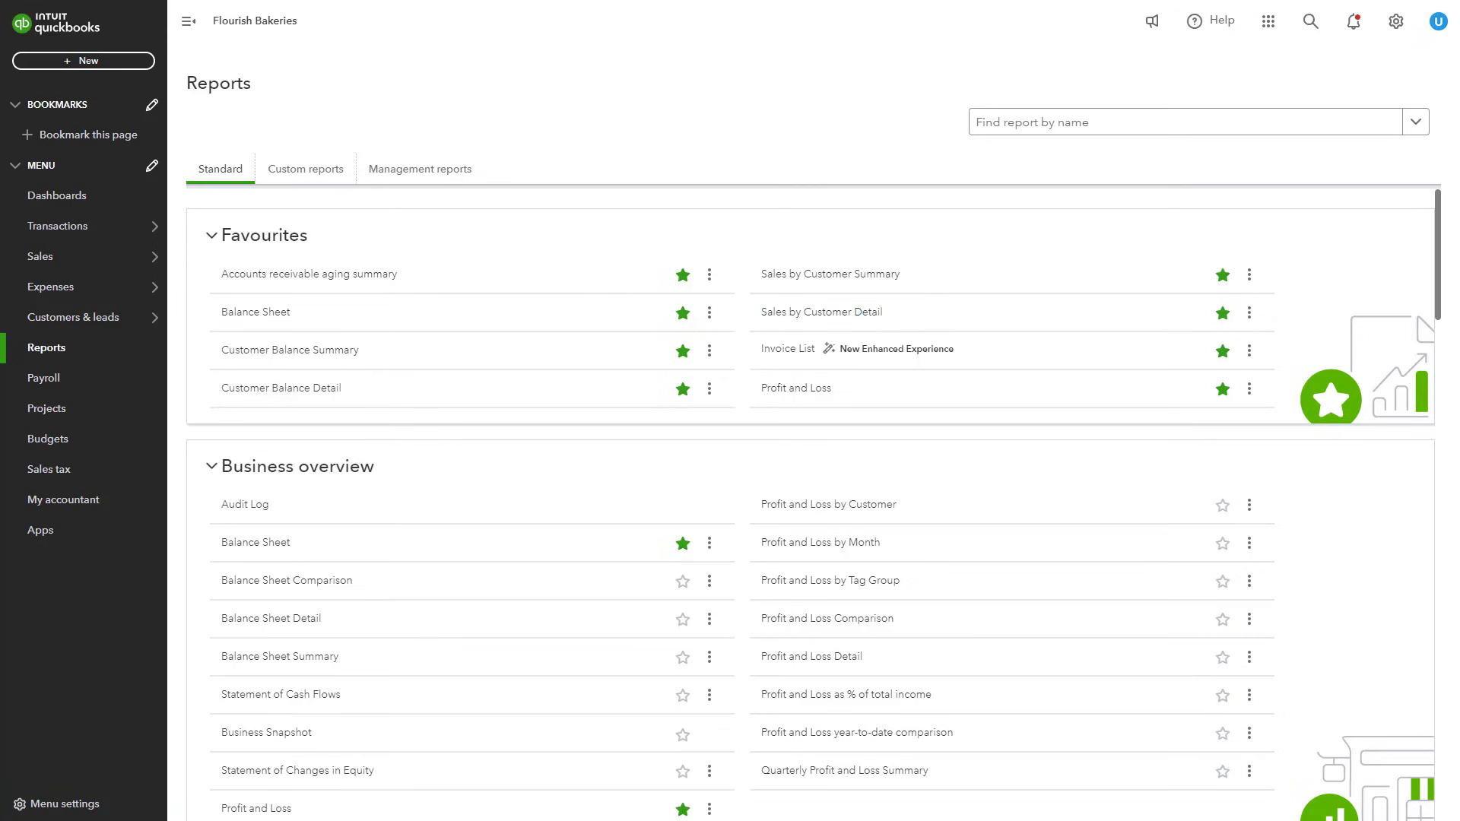
pyautogui.click(841, 321)
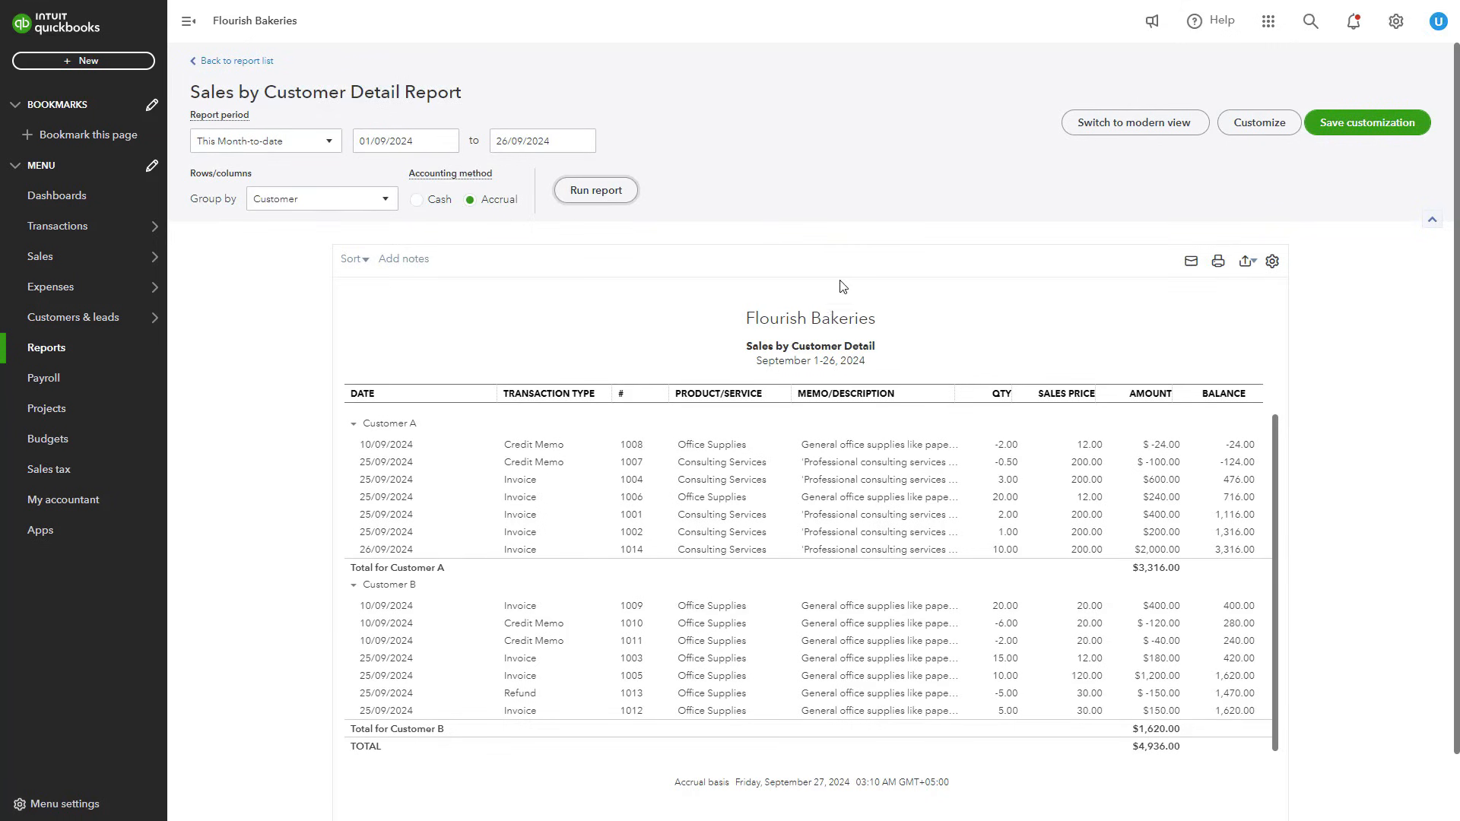
pyautogui.scroll(-1, 1027, 385)
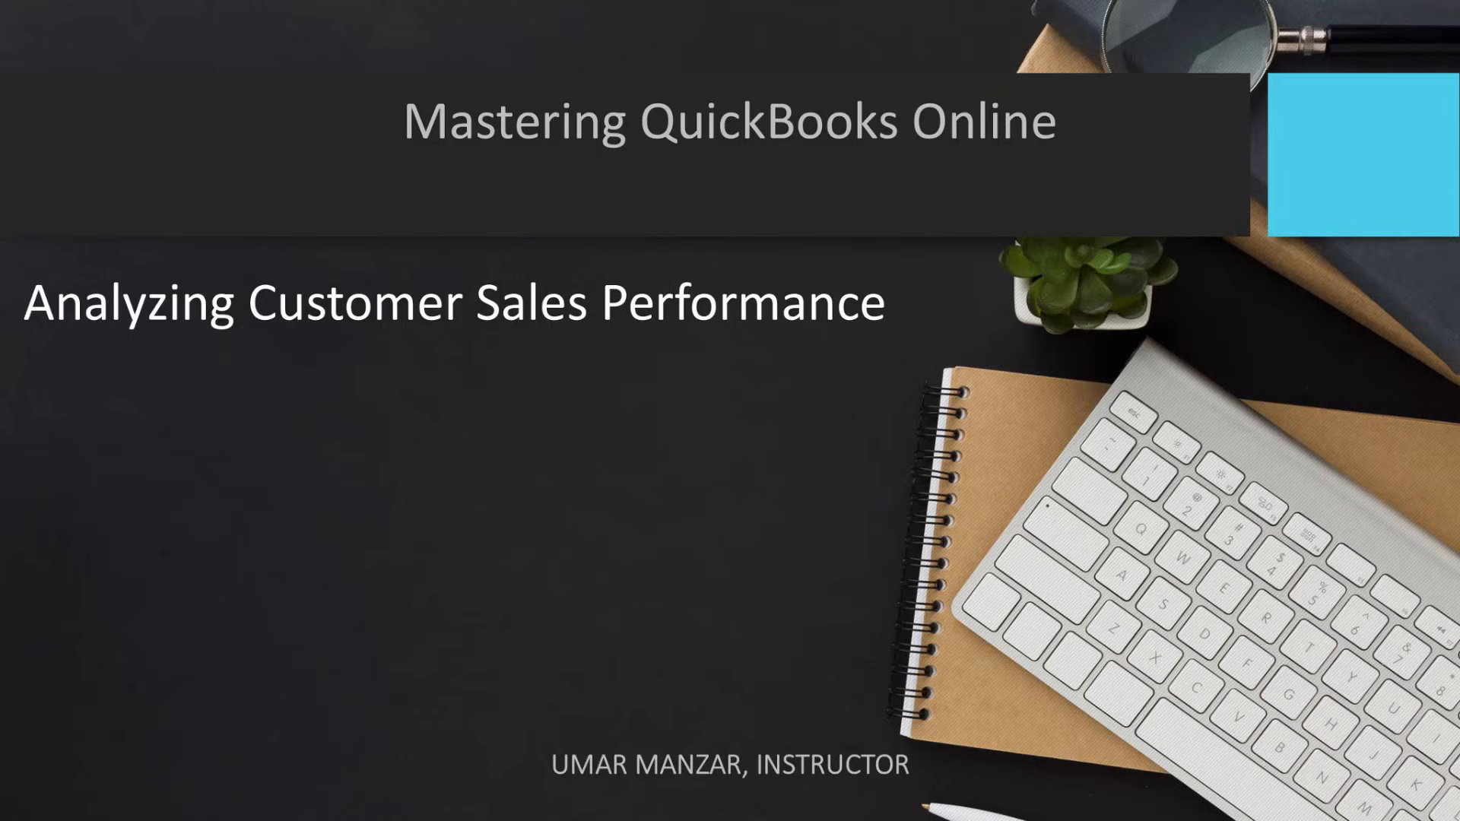
pyautogui.press('Right')
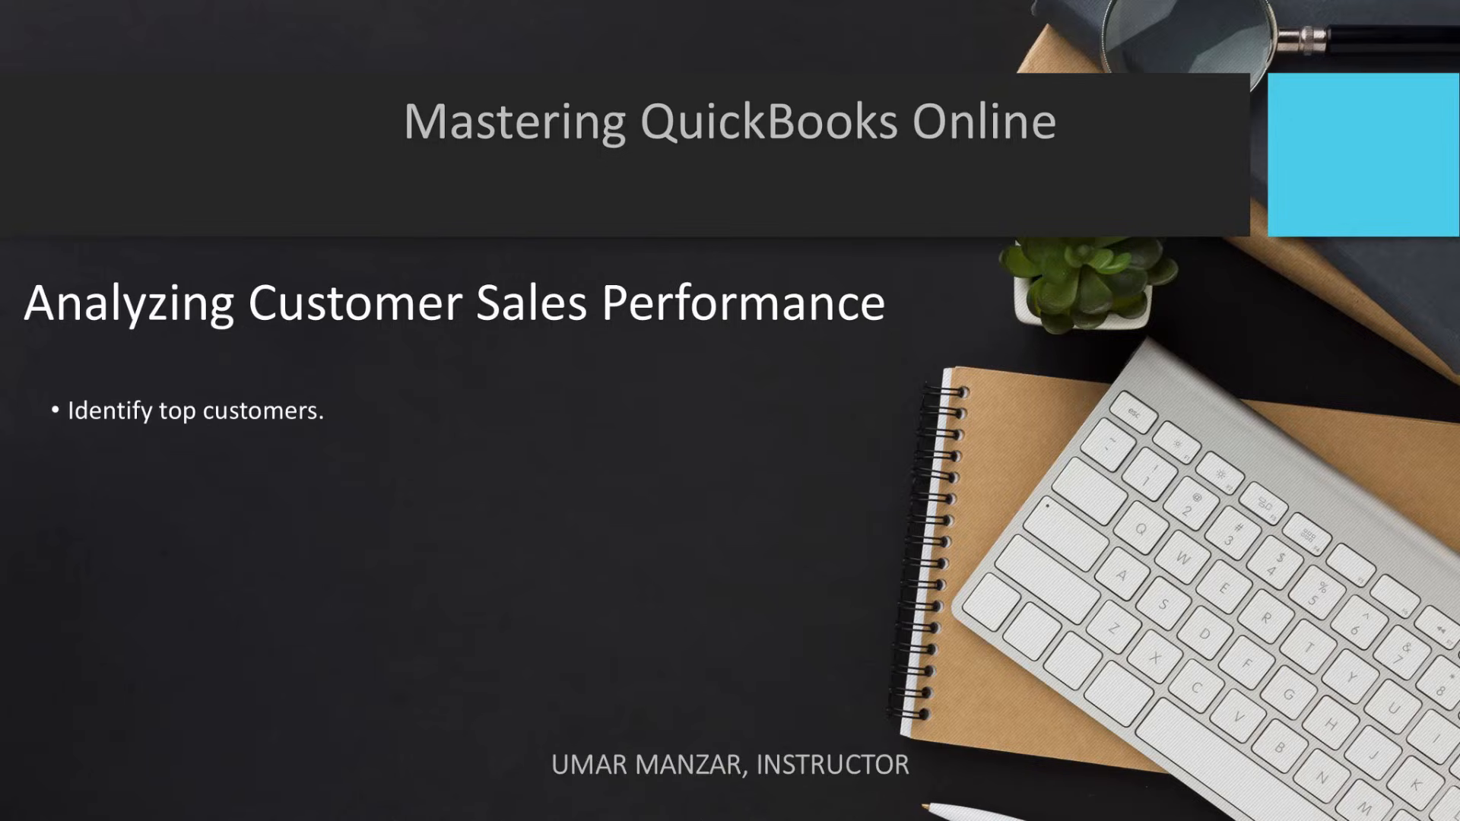
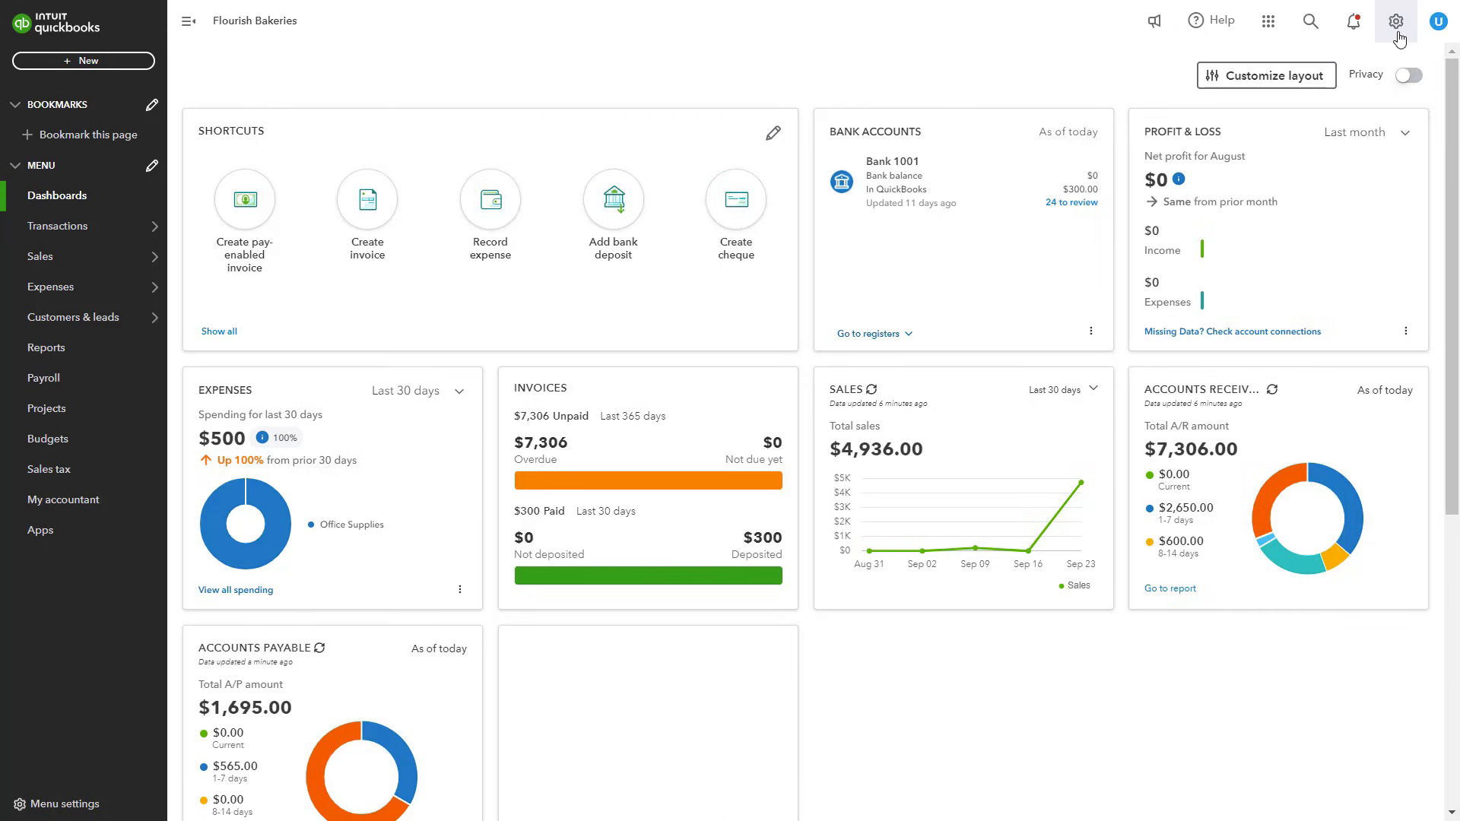
# - Create a new recurring transaction template with Invoice as the transaction type
pyautogui.click(1398, 34)
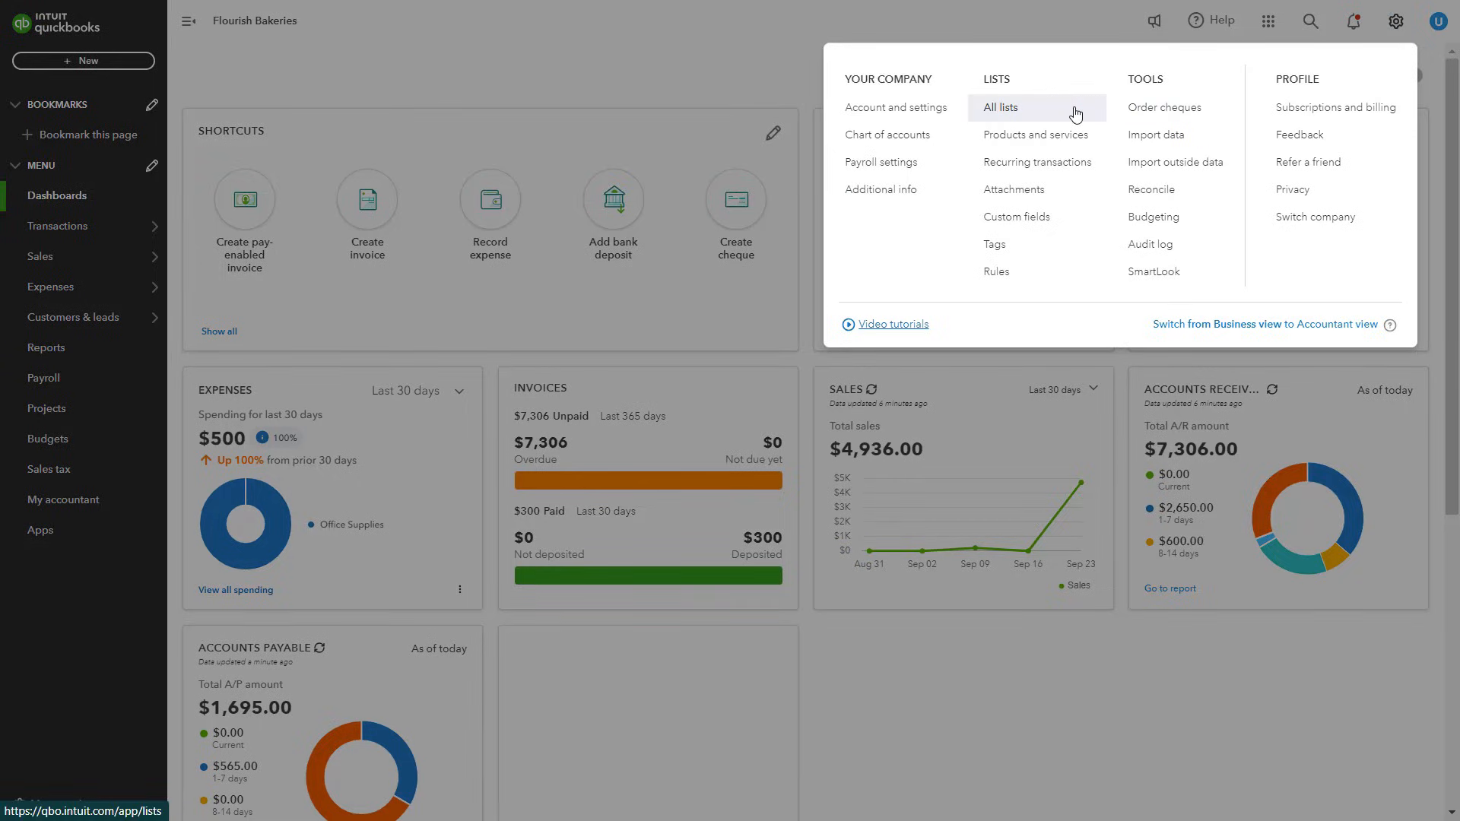
pyautogui.click(1065, 169)
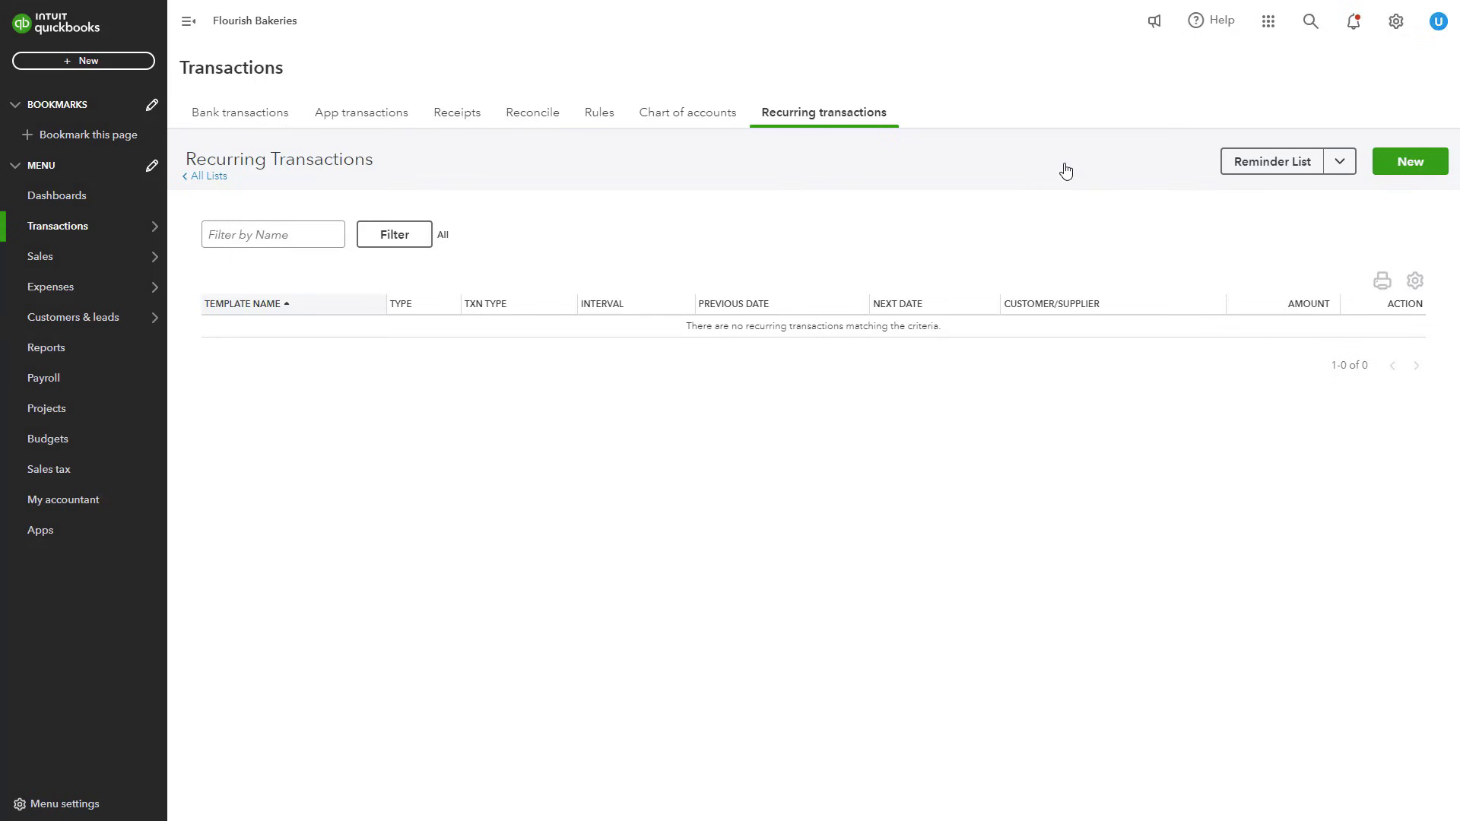
pyautogui.click(1411, 163)
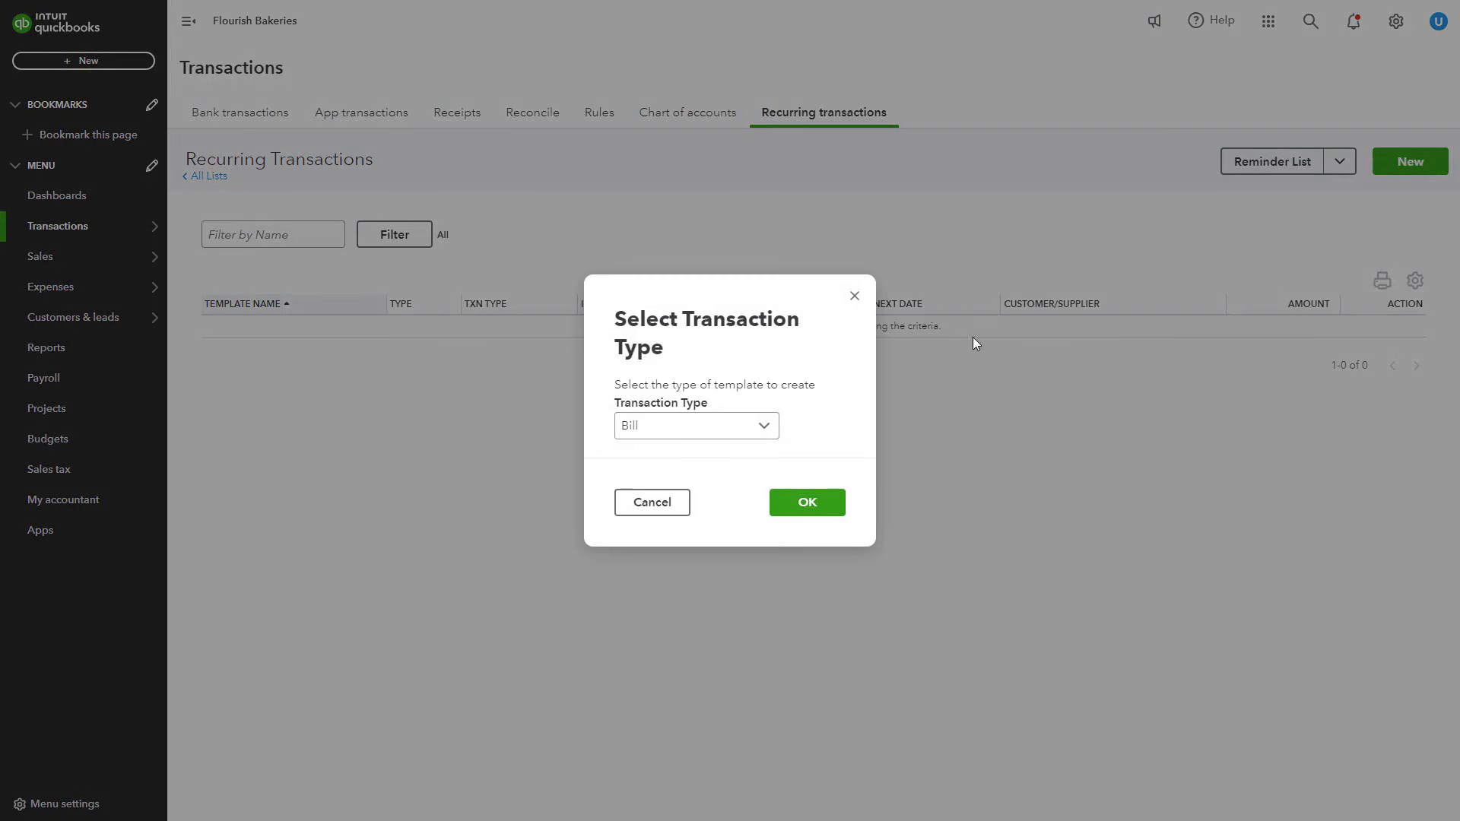
pyautogui.click(762, 426)
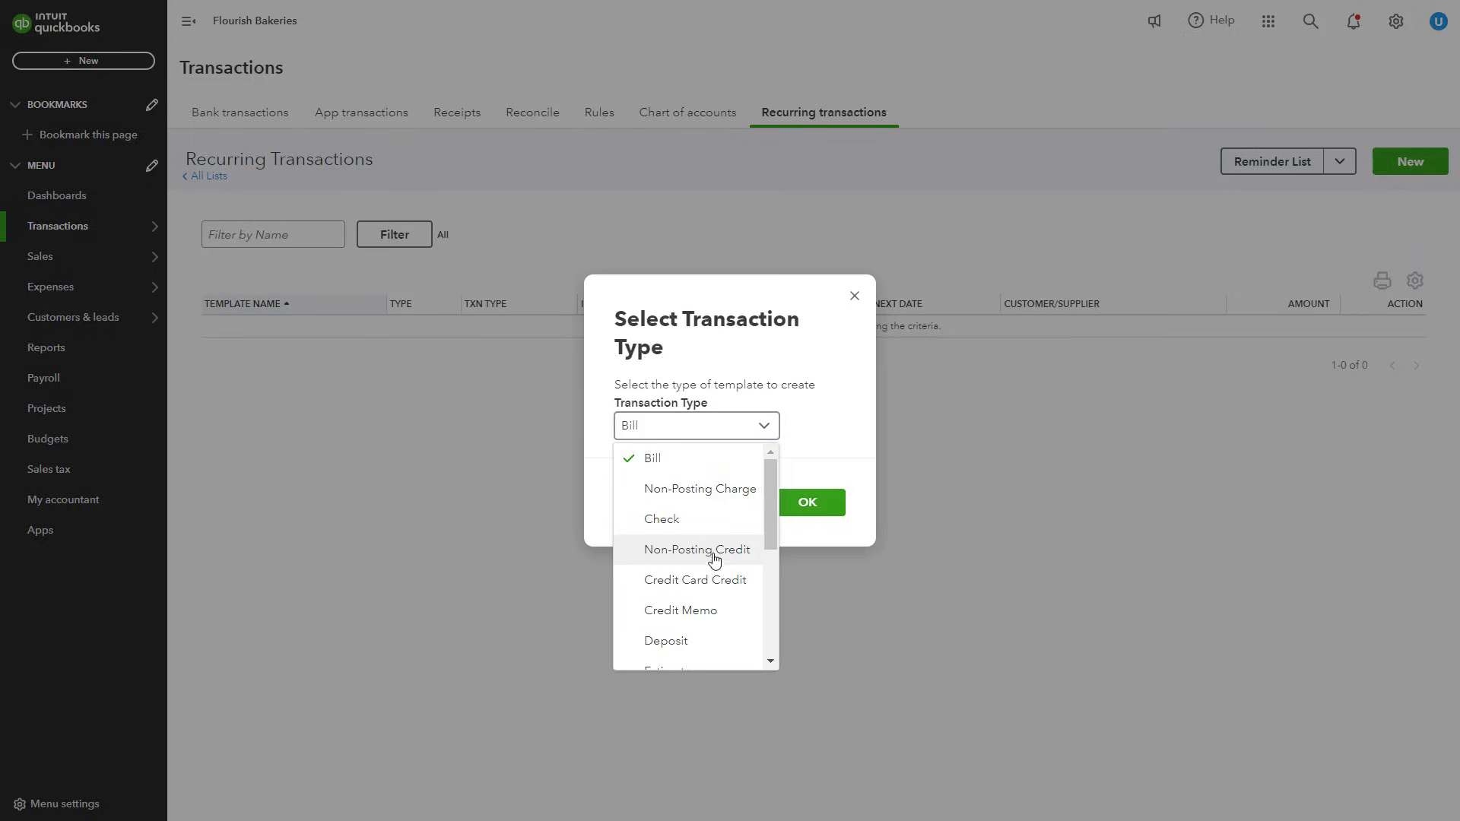
pyautogui.scroll(-3, 714, 559)
pyautogui.click(675, 472)
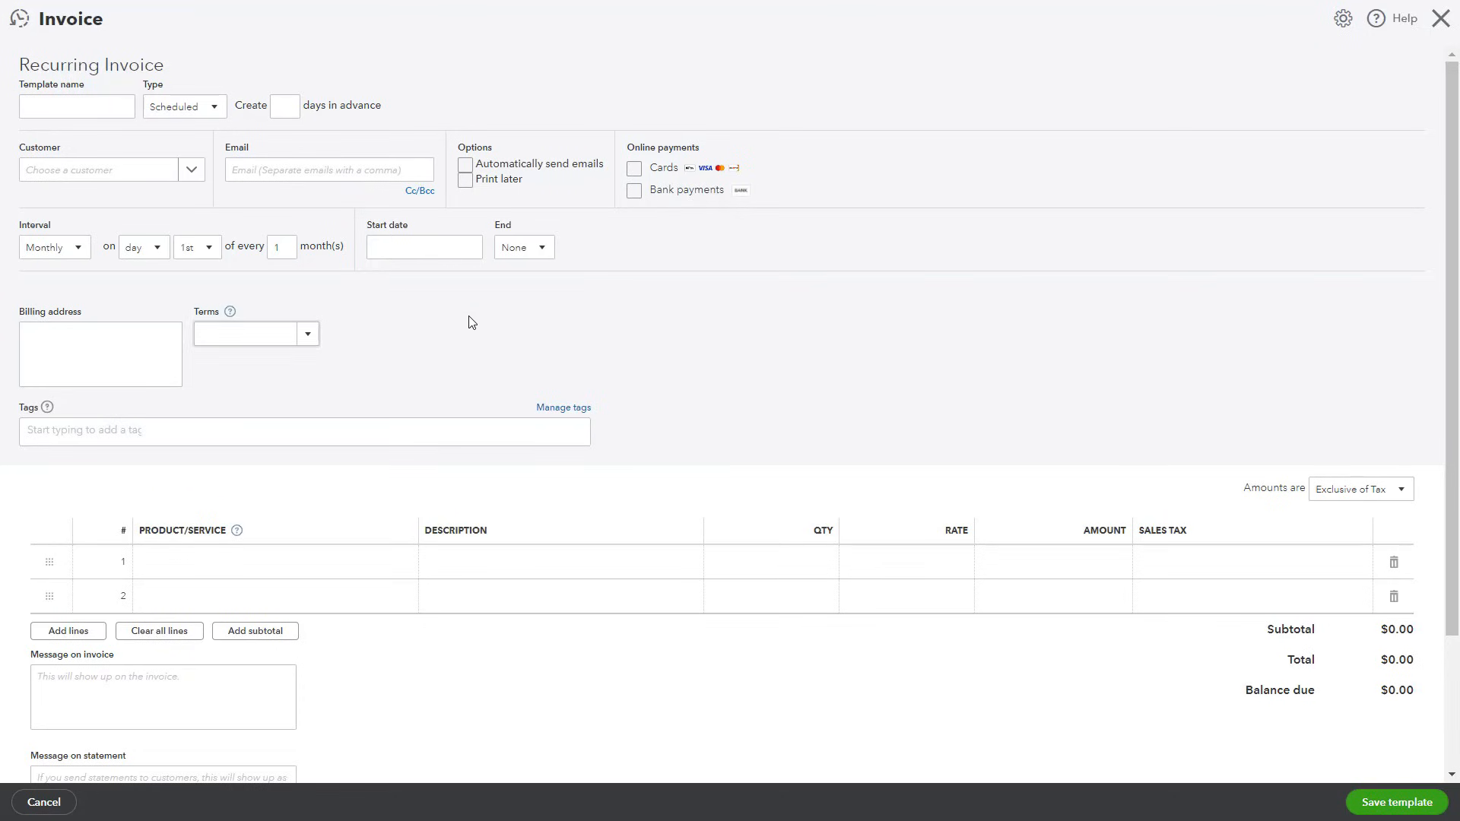
# - Name the Scheduled recurring invoice template Customer A, select Customer A as its customer and use the Monthly interval
pyautogui.click(214, 115)
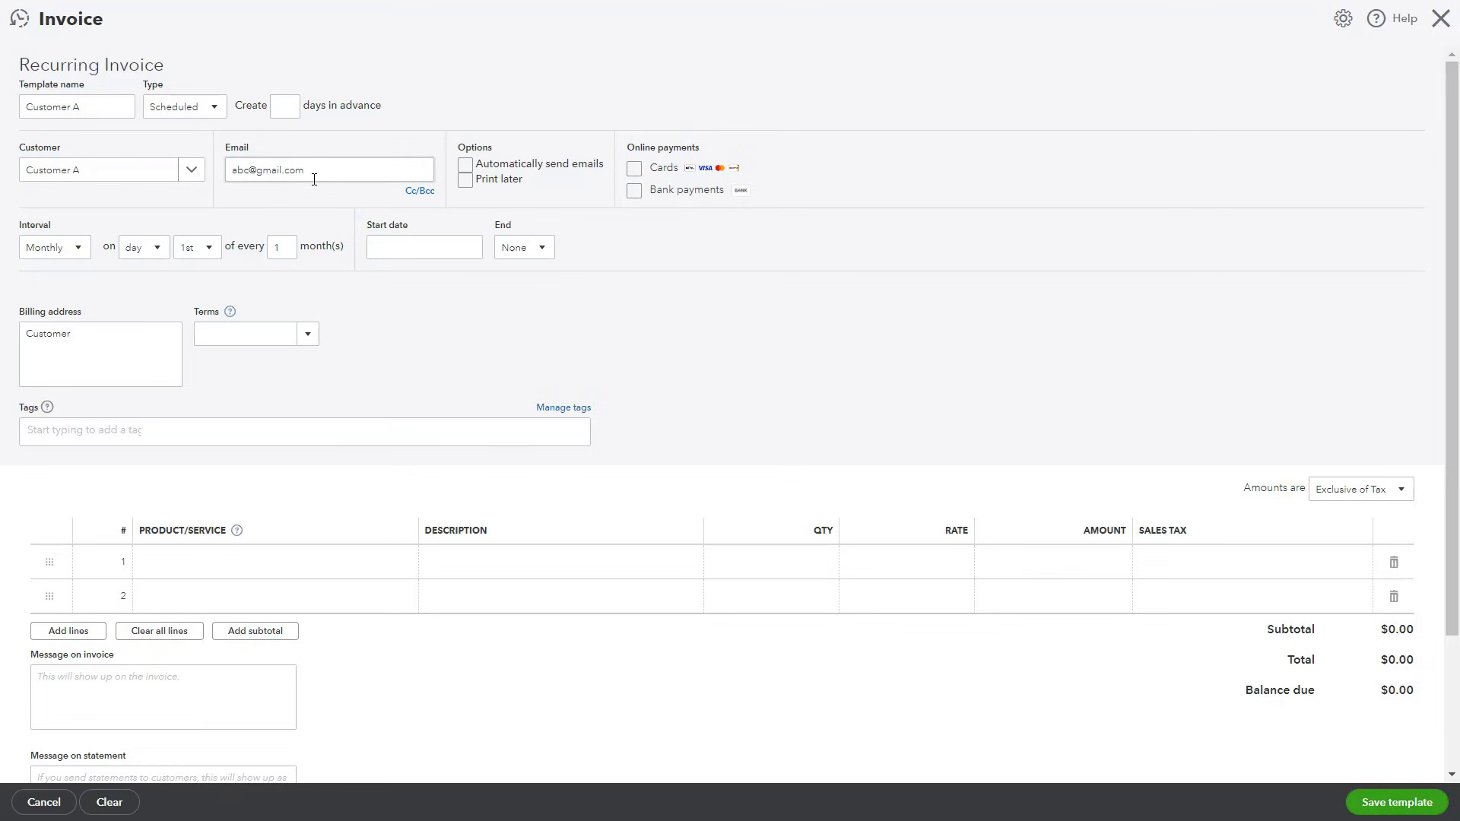
pyautogui.click(307, 337)
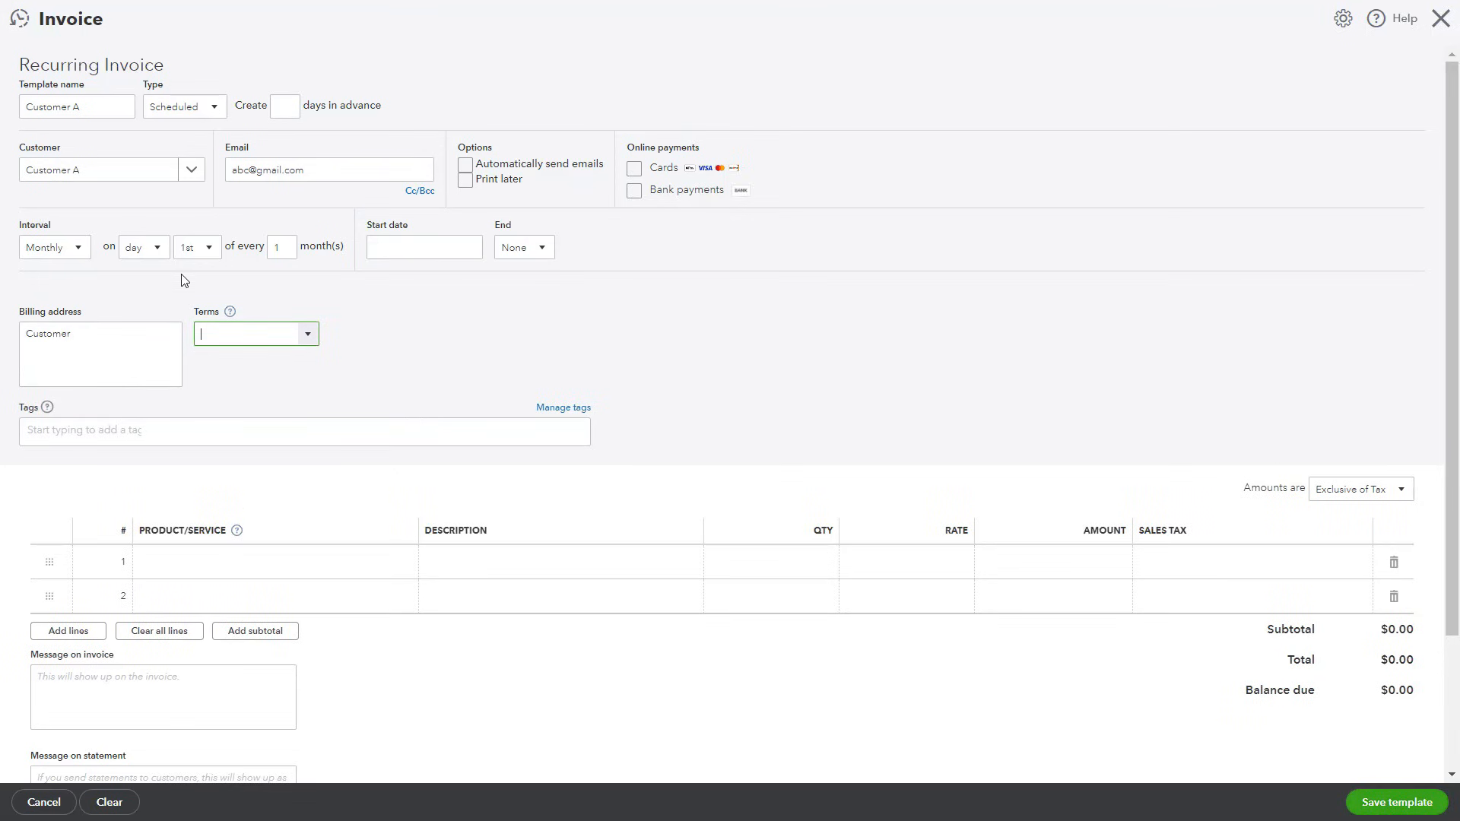
pyautogui.click(79, 251)
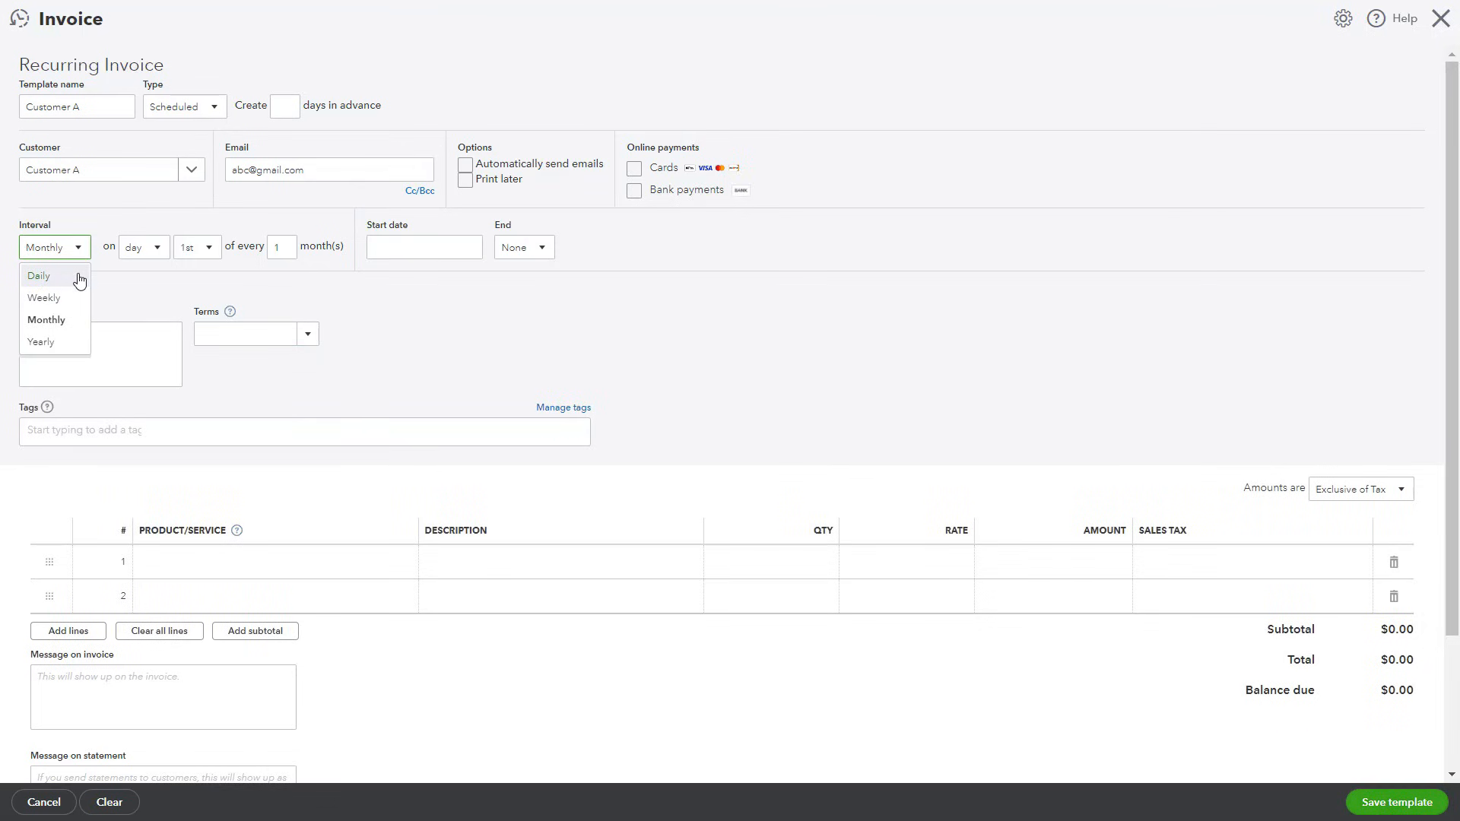
pyautogui.click(149, 285)
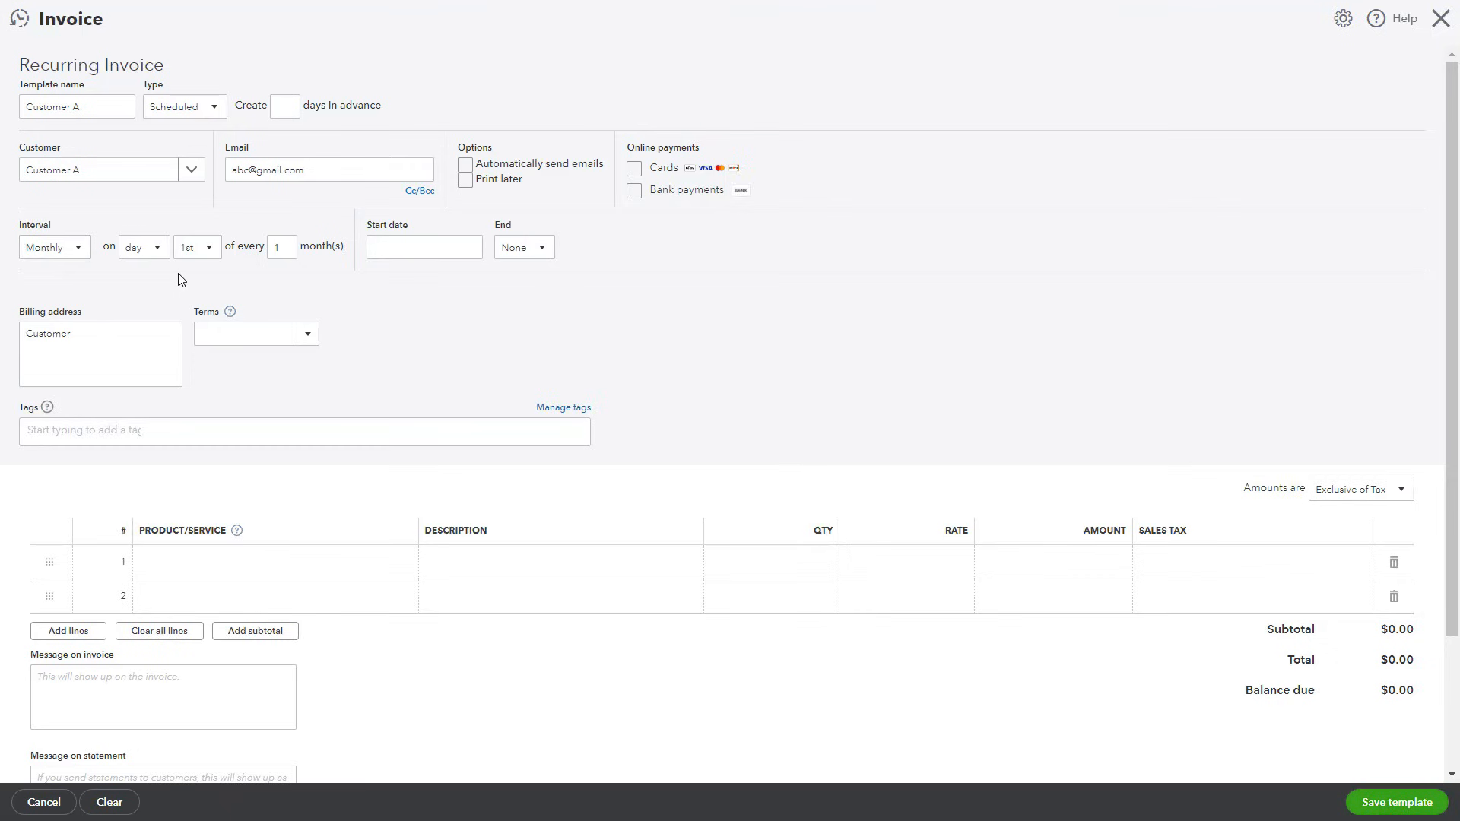
# - Set the recurring invoice's start date to 29/09/2024
pyautogui.click(470, 248)
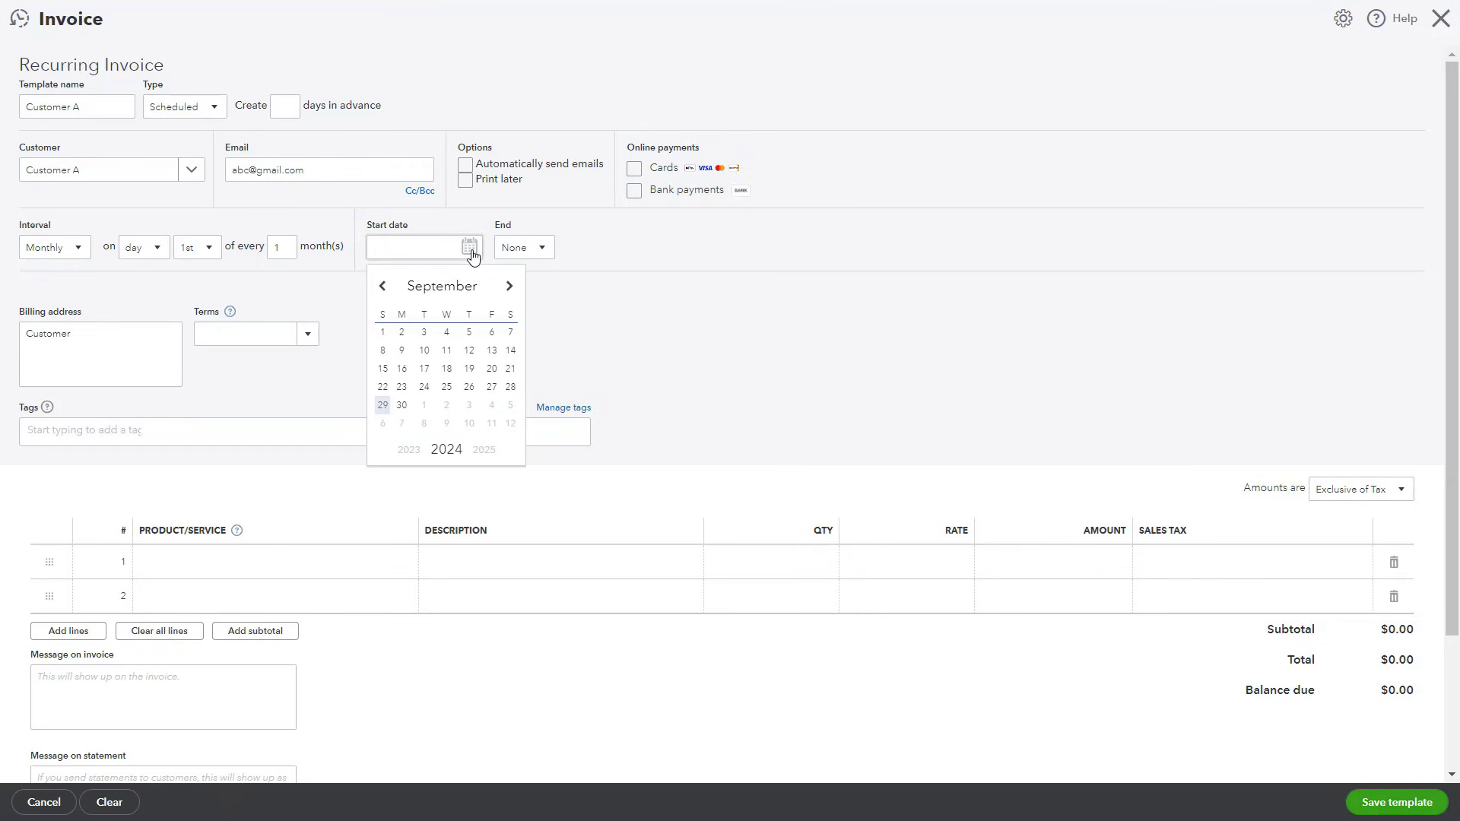
pyautogui.click(383, 405)
pyautogui.click(530, 350)
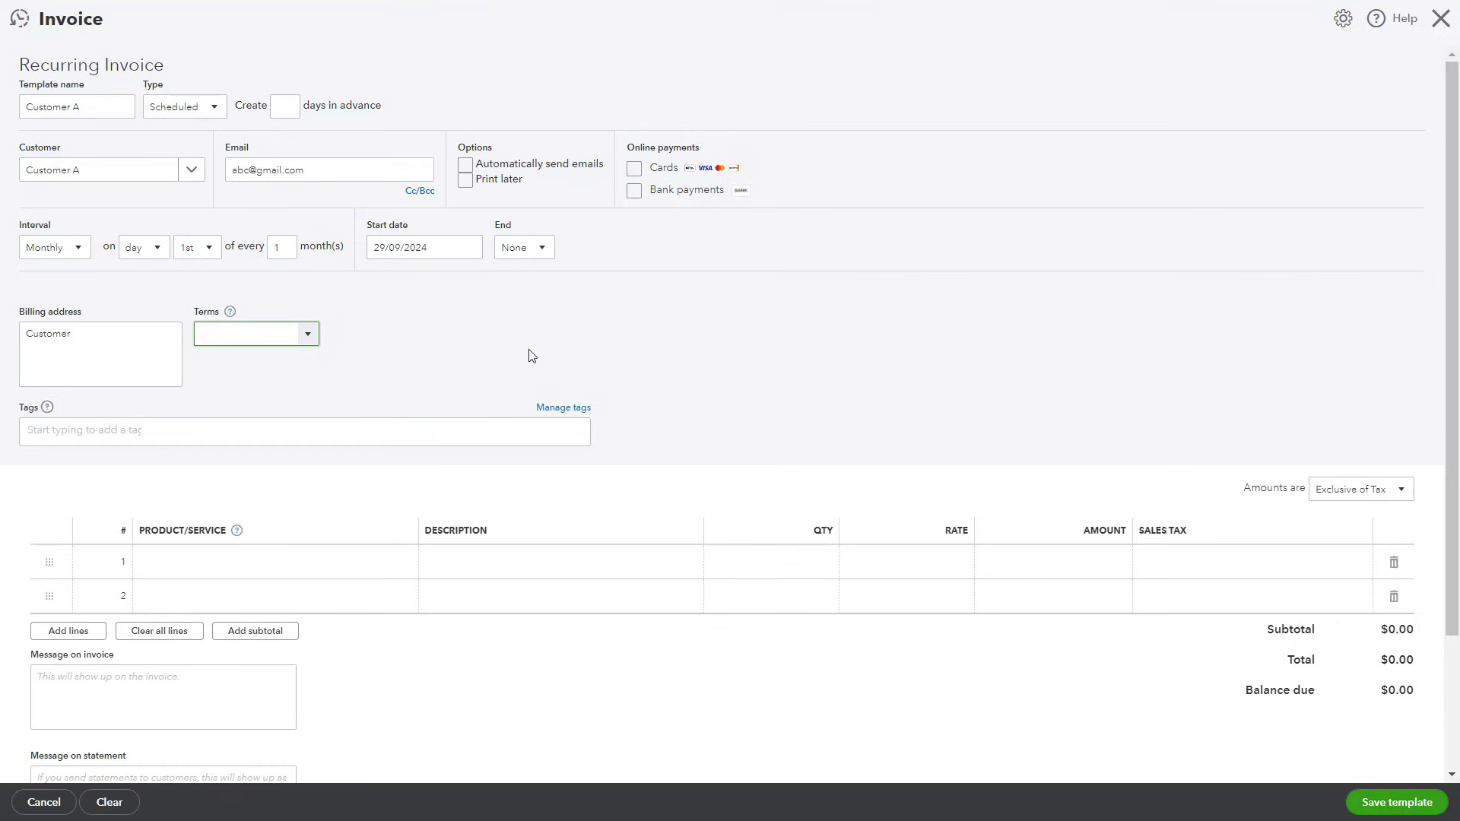
pyautogui.click(540, 249)
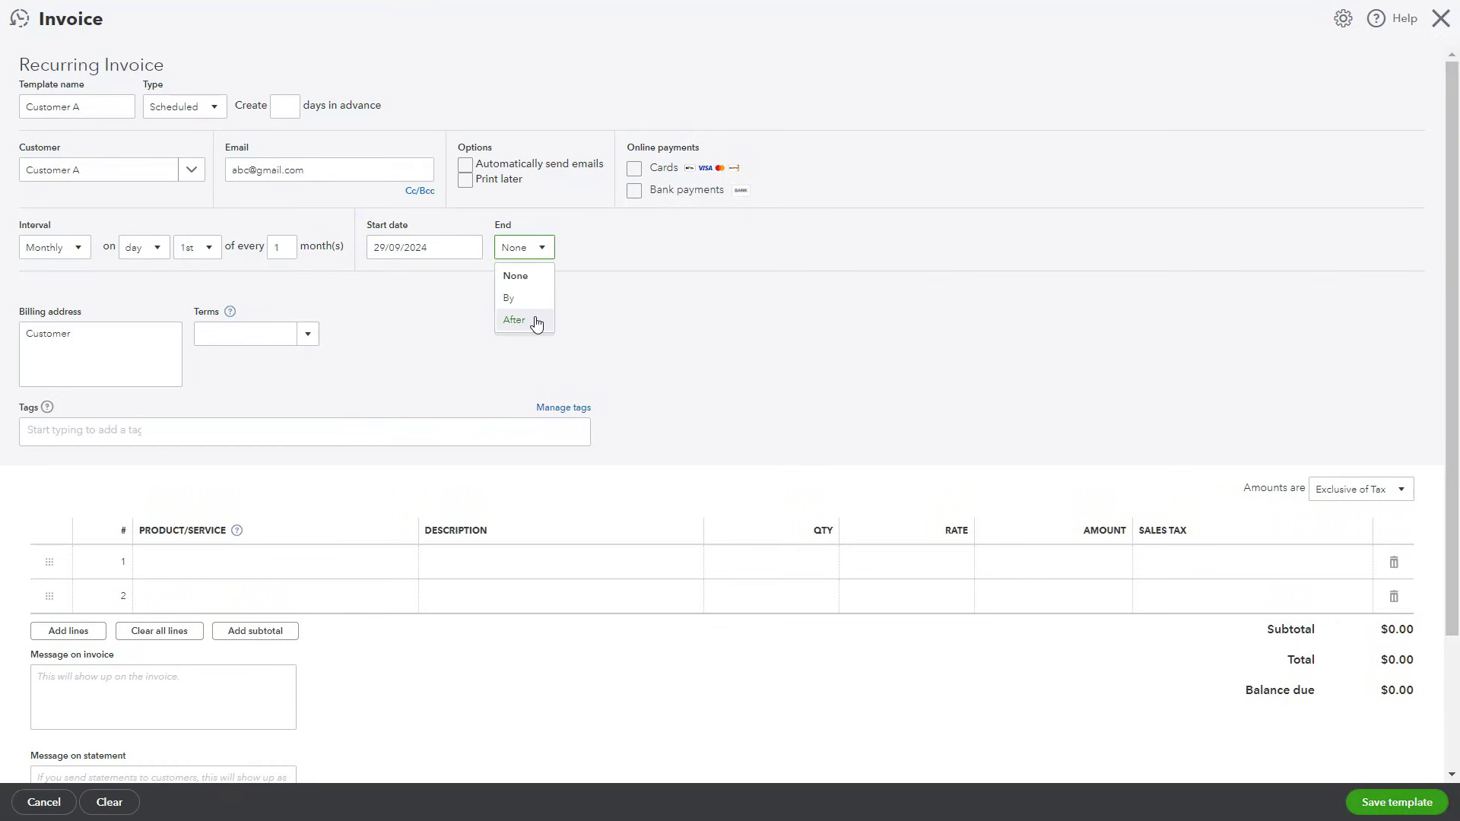
pyautogui.click(601, 320)
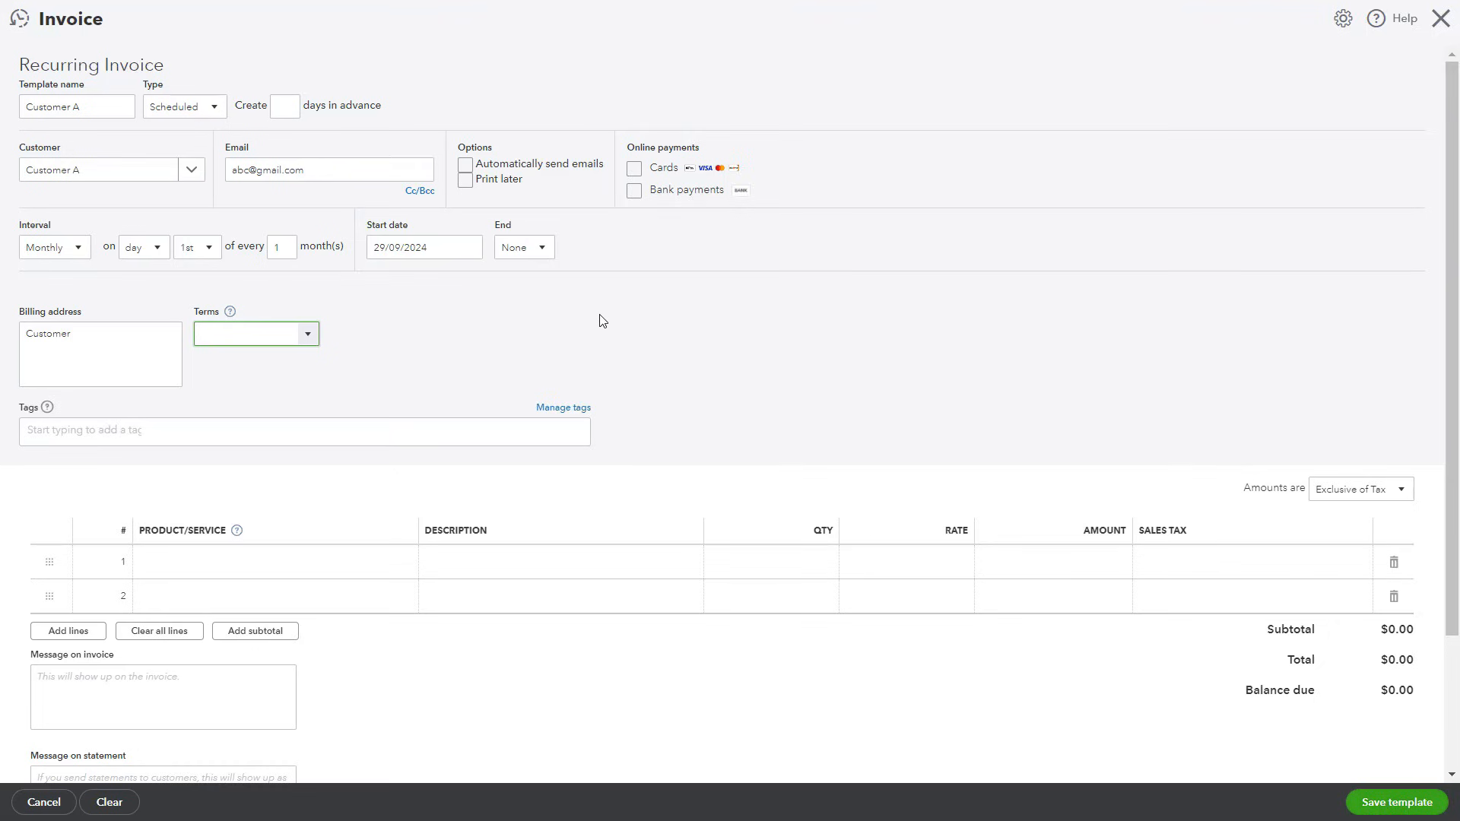
pyautogui.click(553, 259)
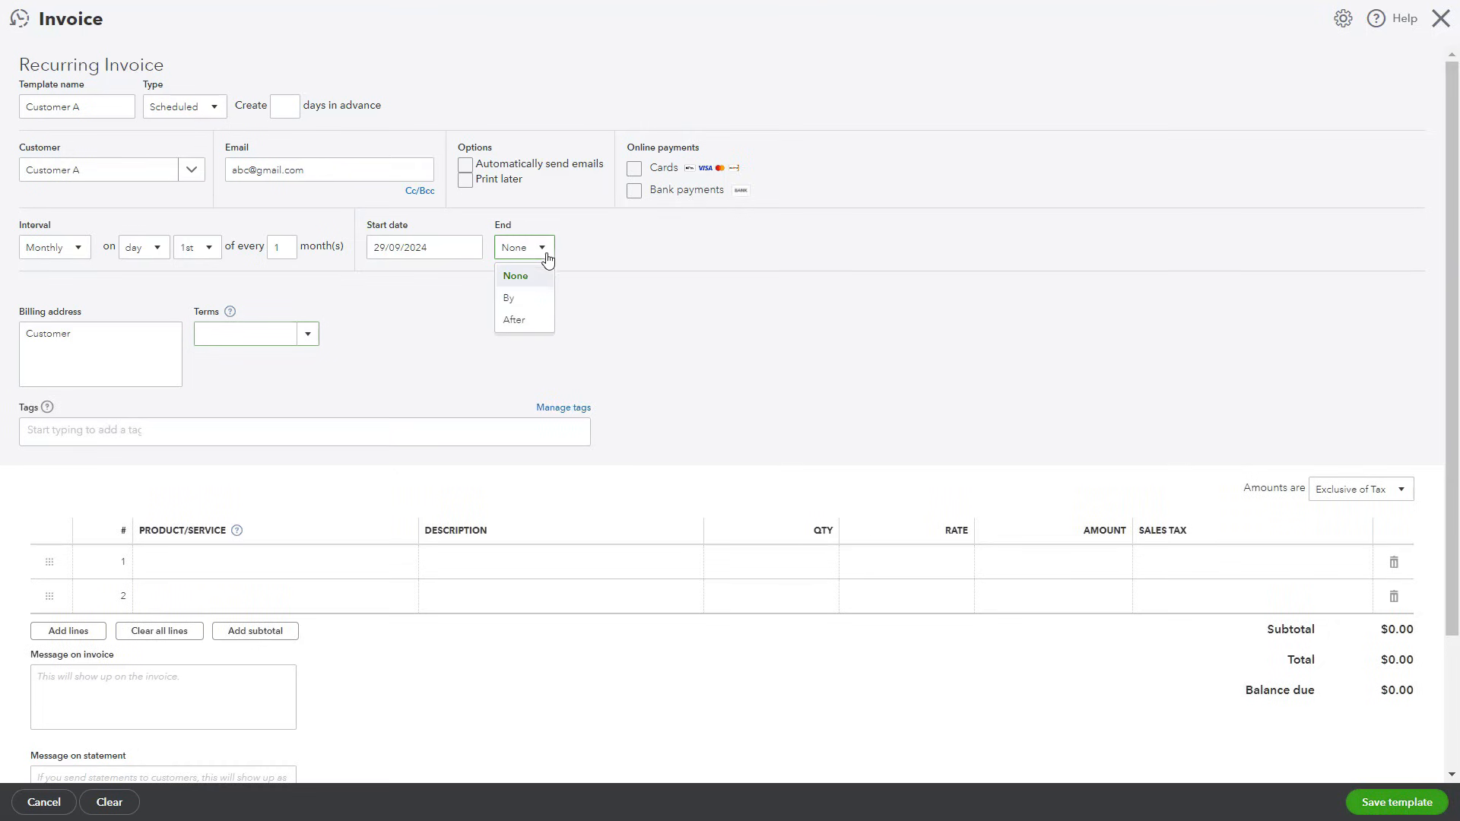
pyautogui.click(593, 316)
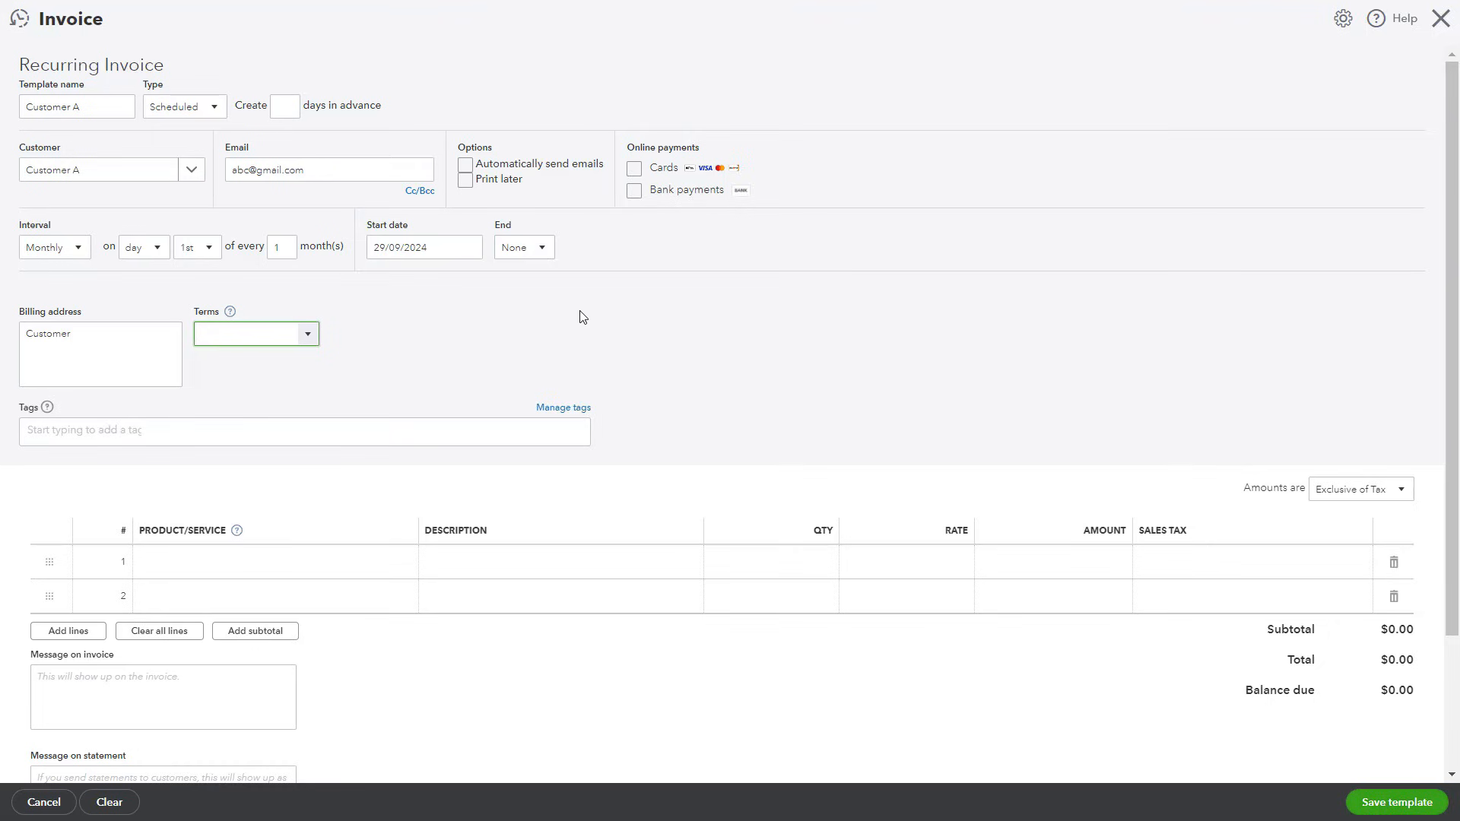
# - Add Consulting Services as the recurring invoice's first line and set its sales tax to Out of Scope
pyautogui.click(290, 564)
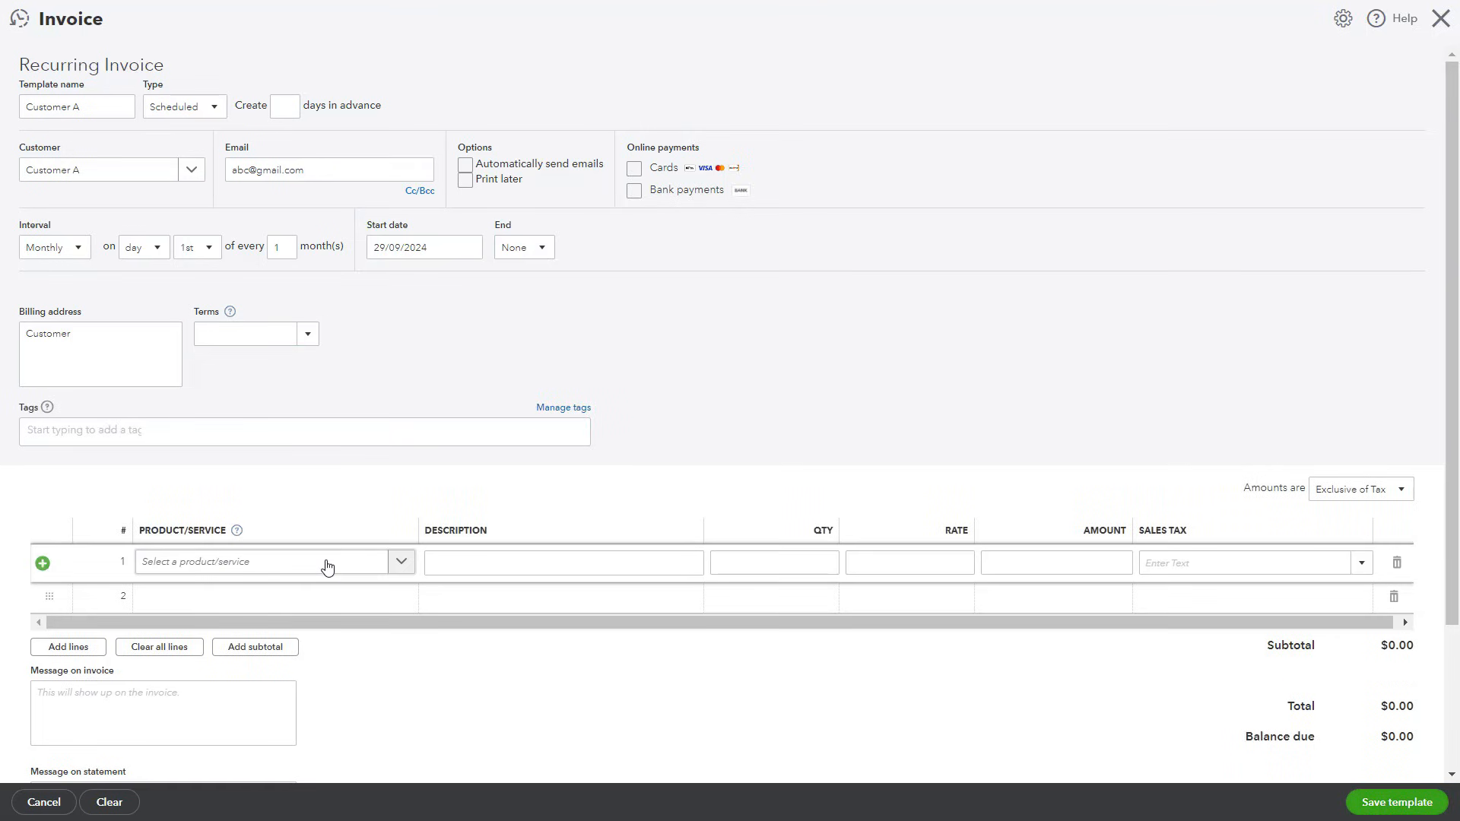
pyautogui.click(401, 563)
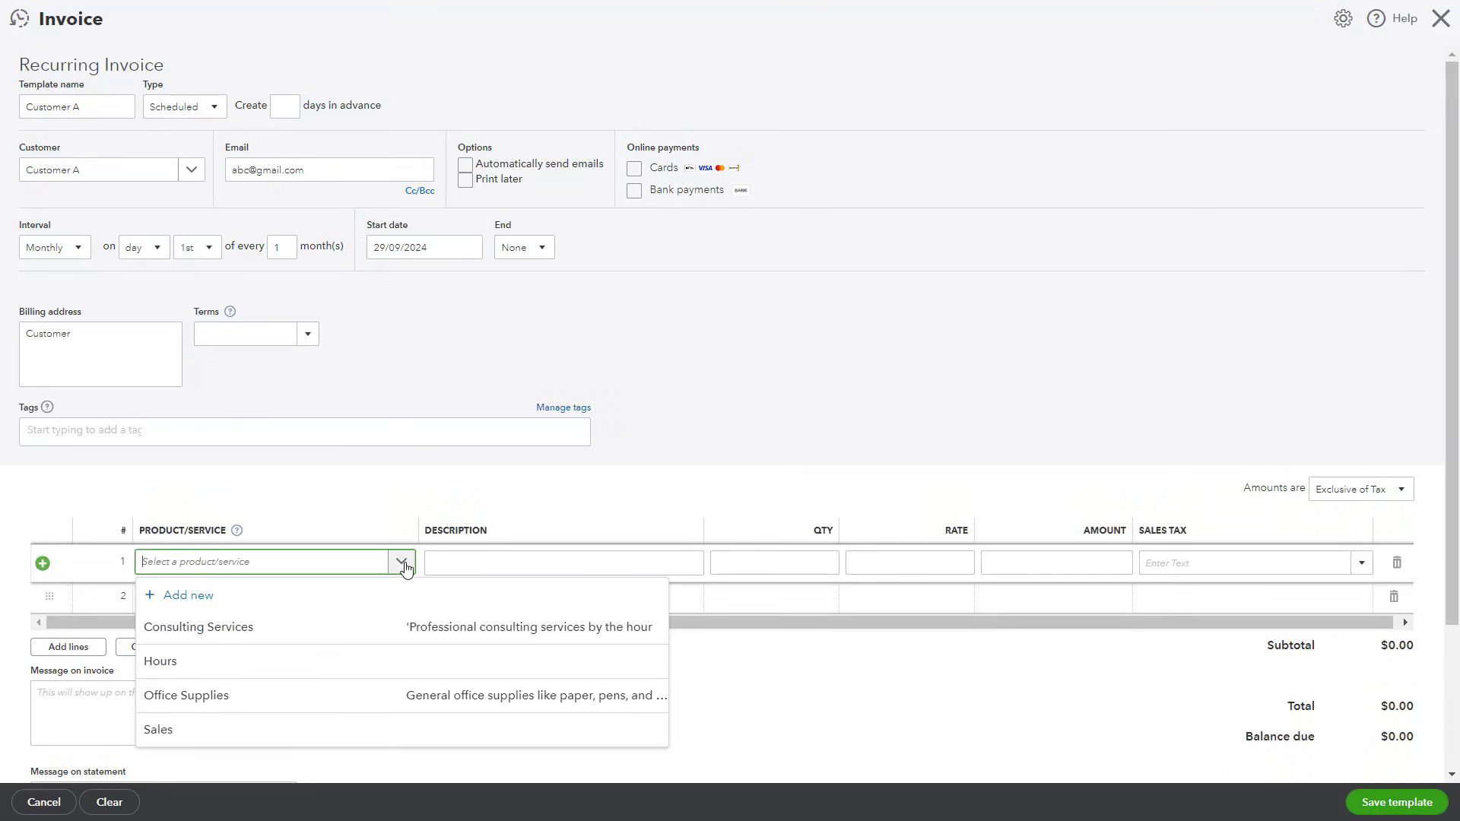
pyautogui.click(393, 628)
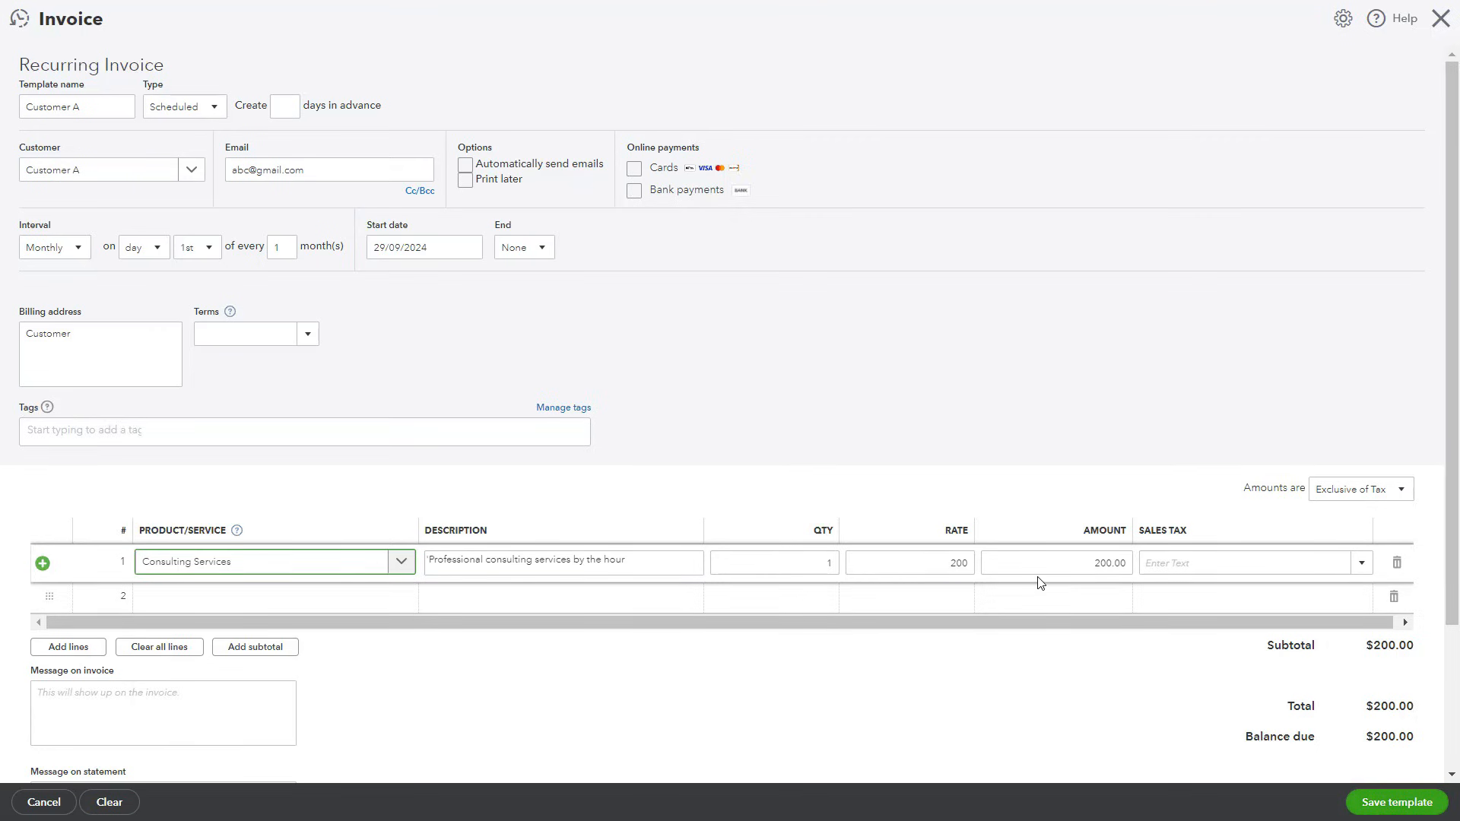
pyautogui.click(1362, 563)
pyautogui.click(1294, 658)
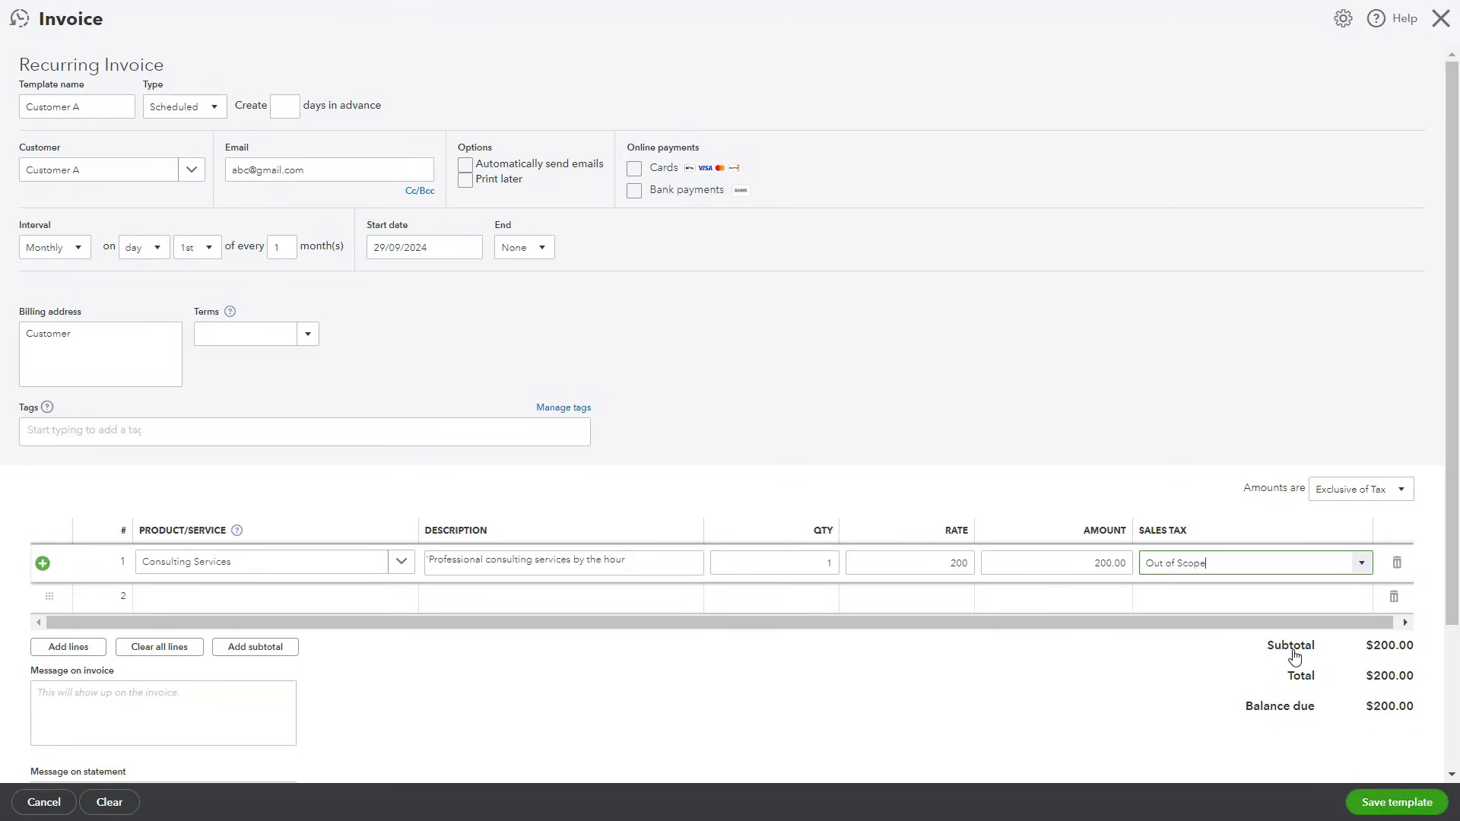
pyautogui.click(1065, 687)
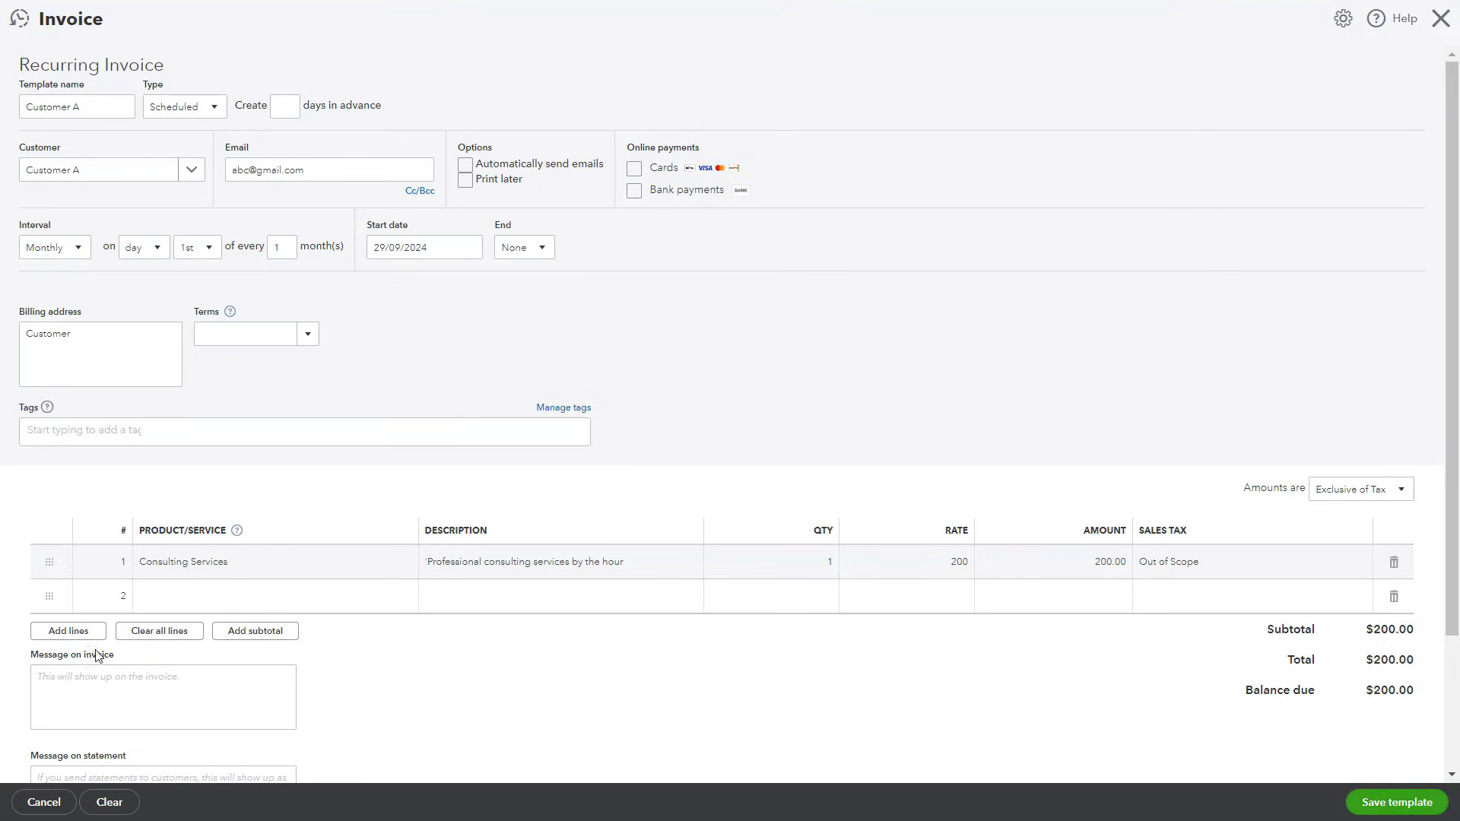
# - Enter the invoice message "Thank you for your ongoing business" and save the recurring template
pyautogui.click(38, 680)
pyautogui.click(63, 685)
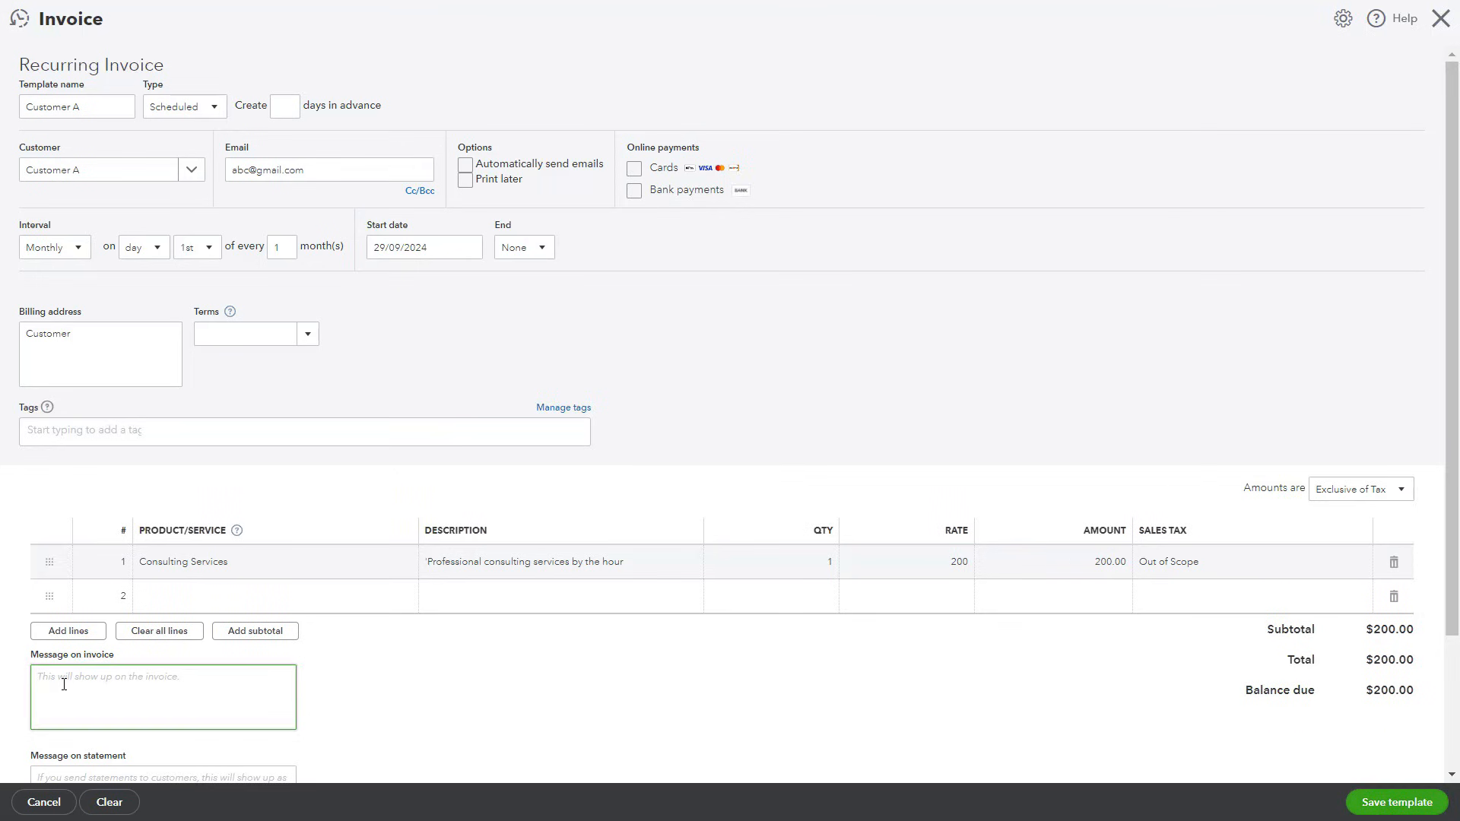
pyautogui.write('Thank you for your ongoing business')
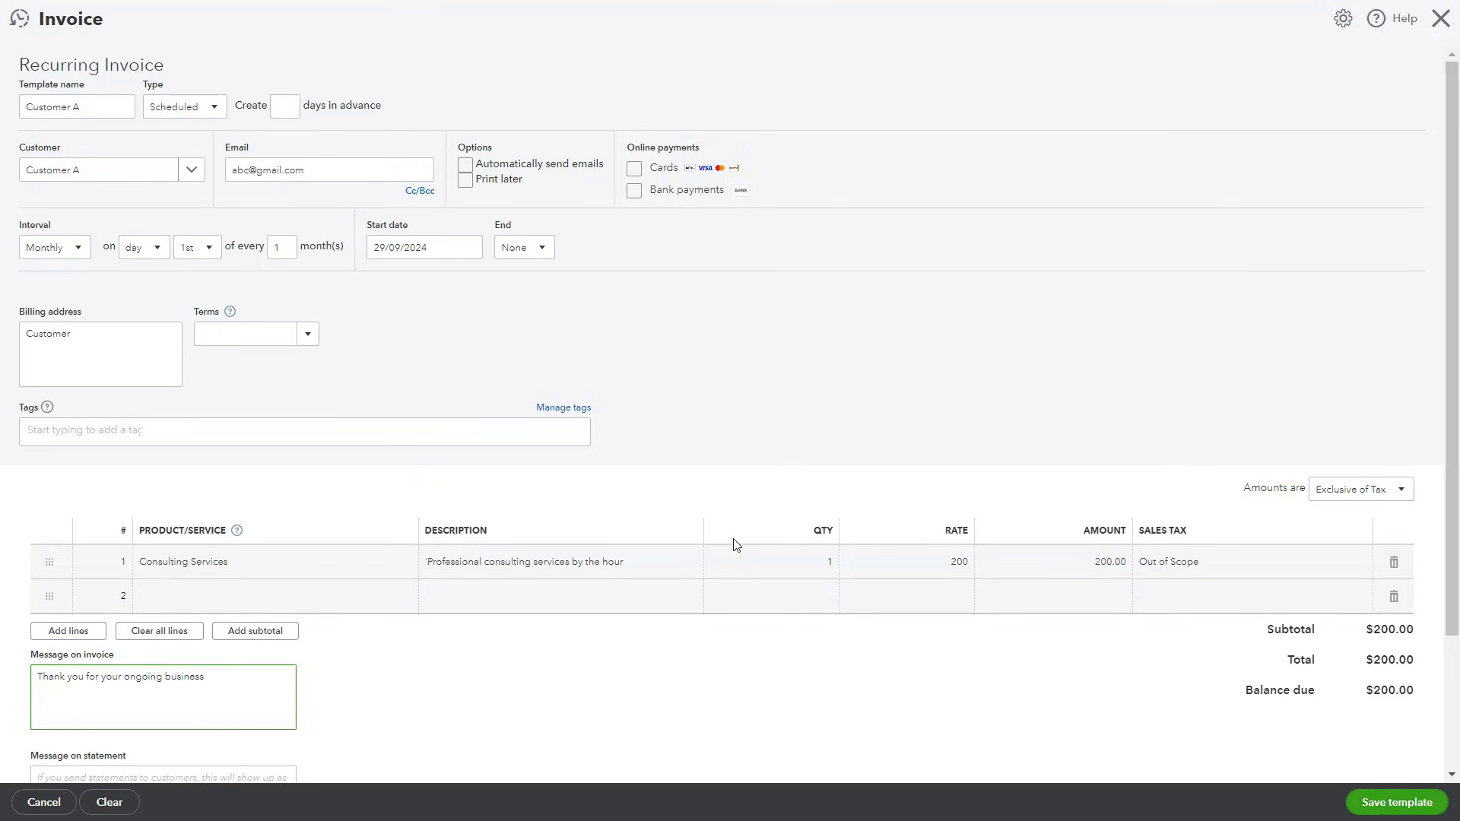
pyautogui.click(1412, 803)
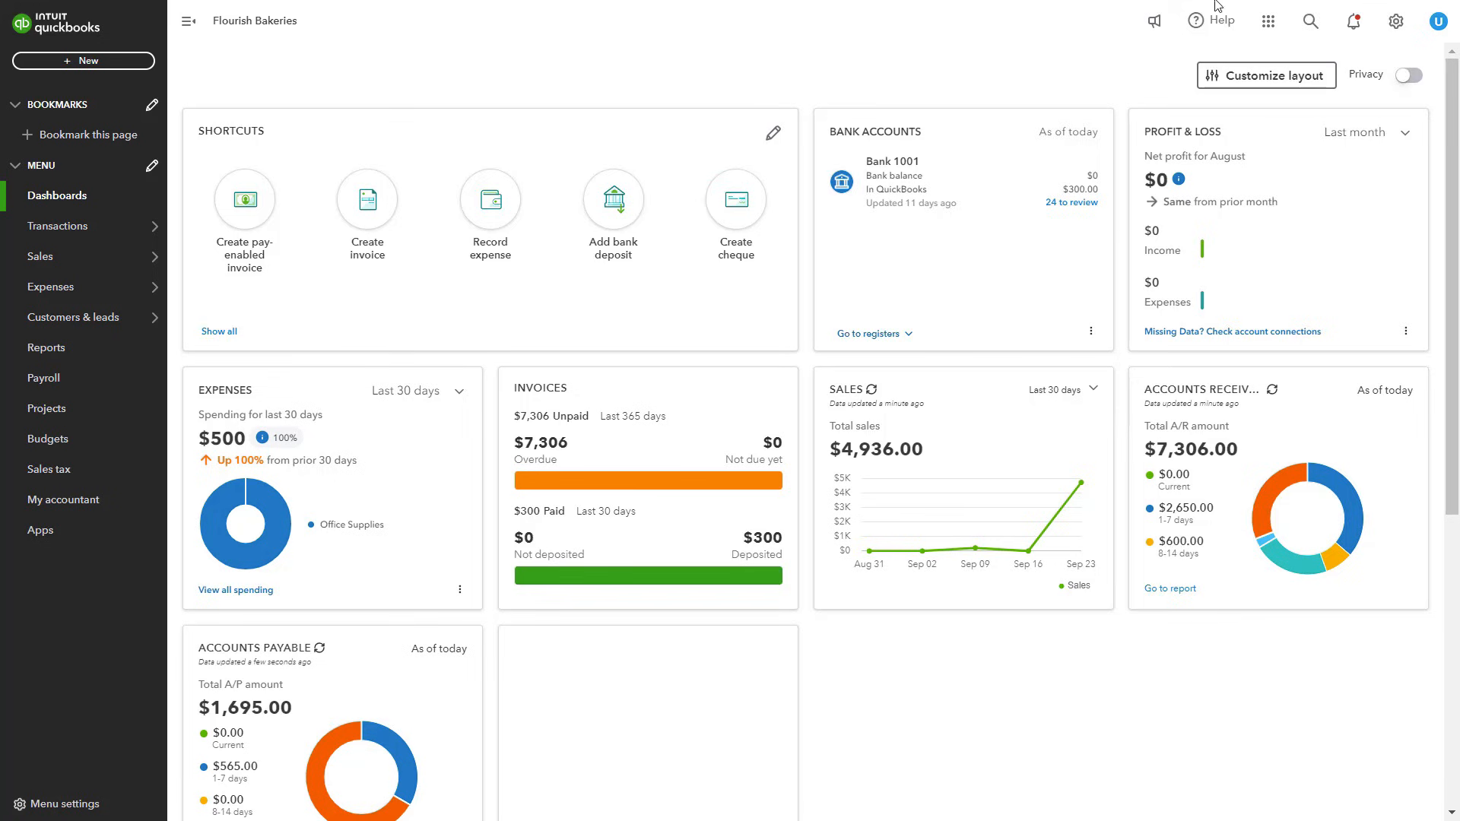
# - View the recurring transactions list and check which actions are available for the Customer A template
pyautogui.click(1396, 23)
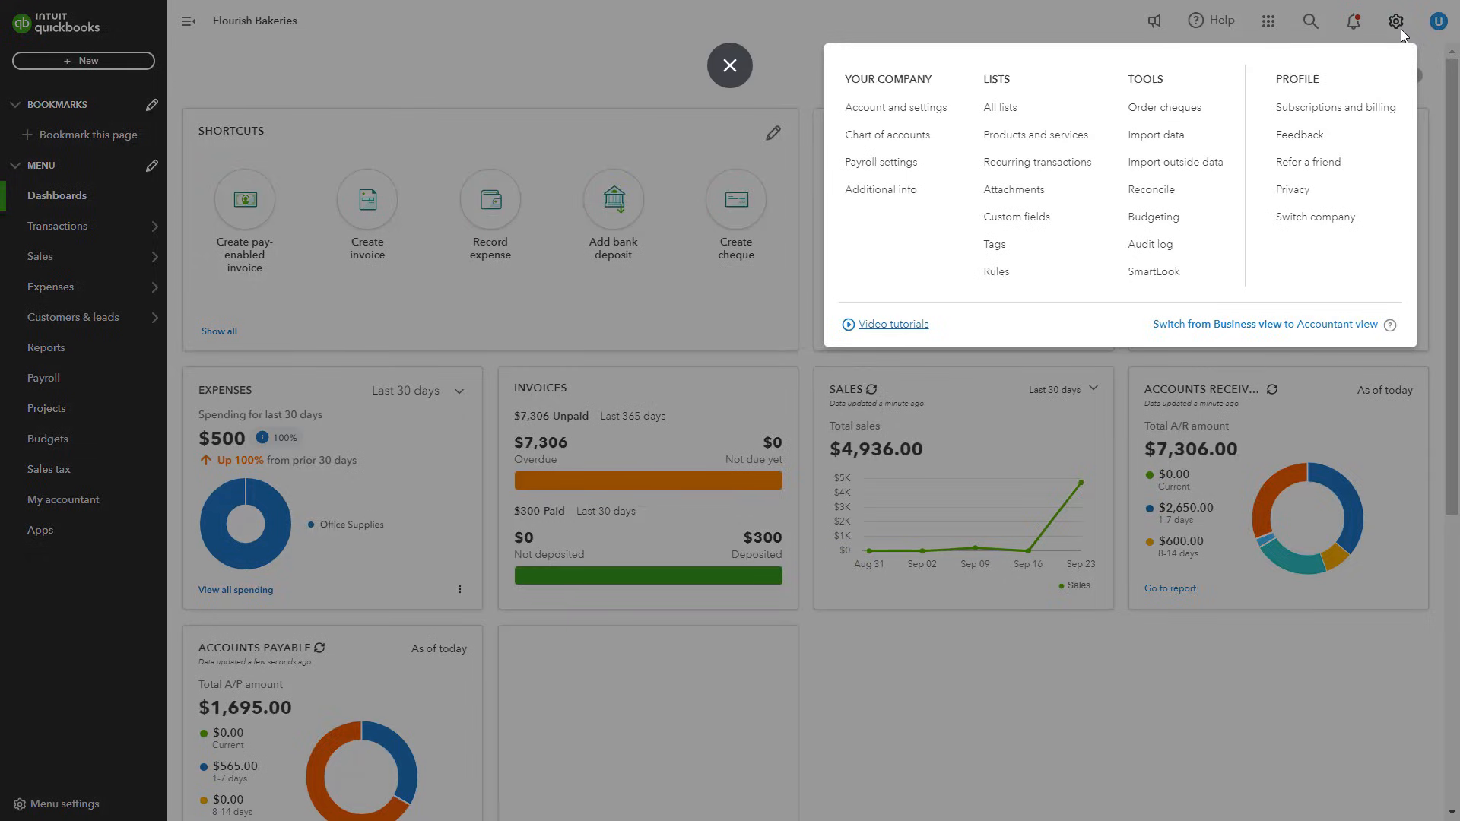
pyautogui.click(1063, 174)
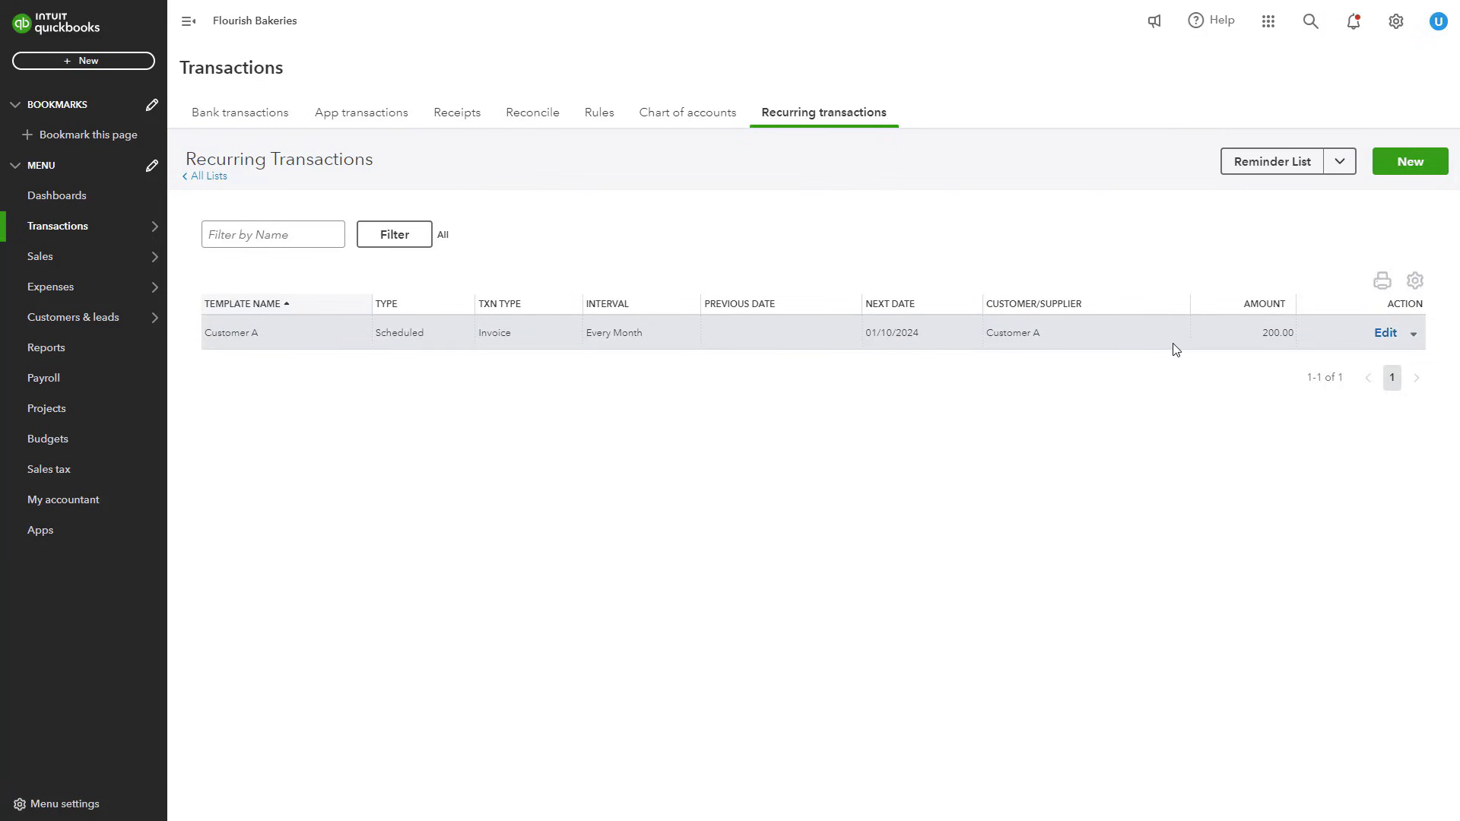
pyautogui.click(1415, 343)
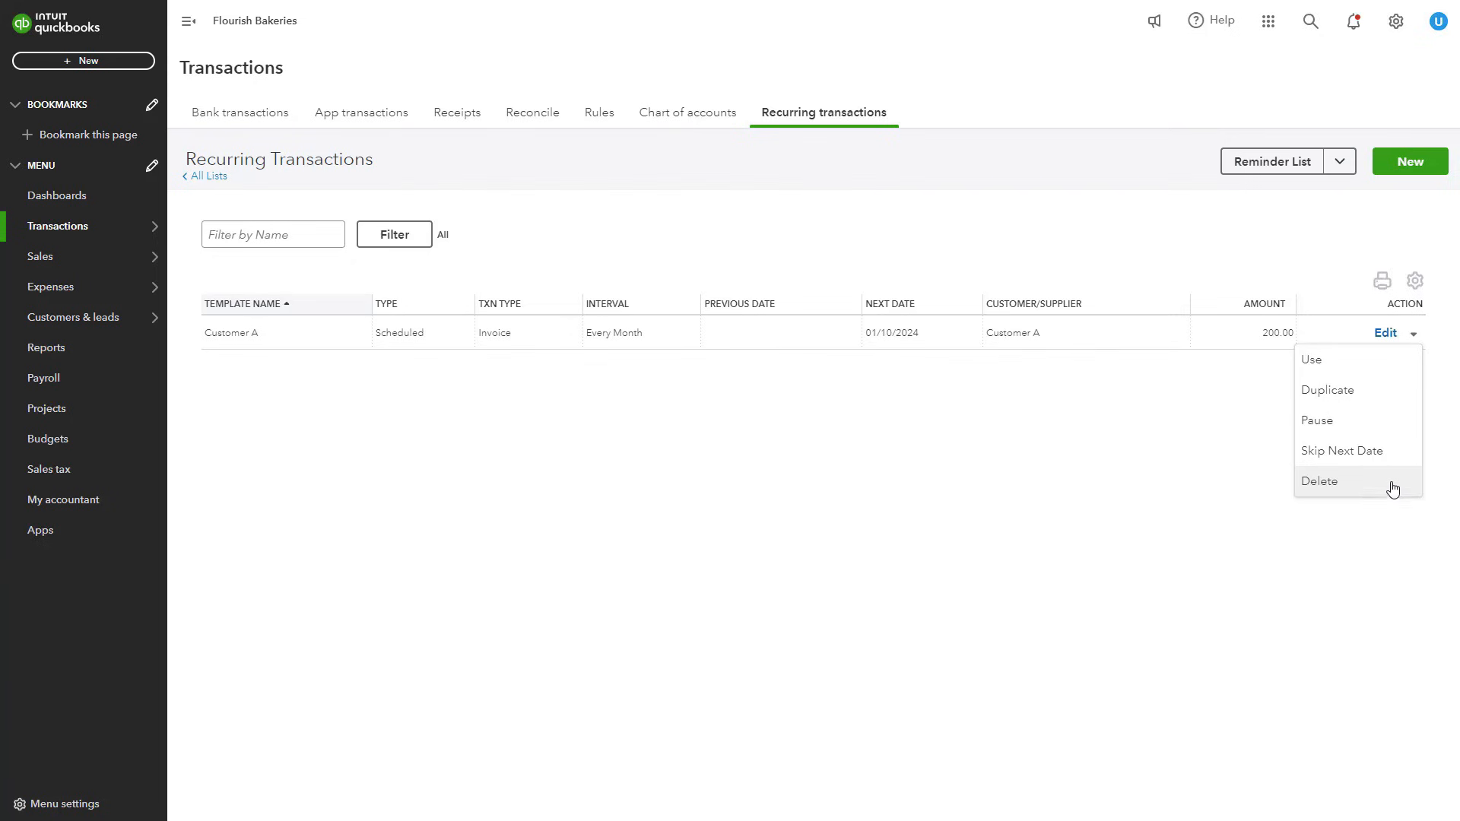
pyautogui.click(979, 495)
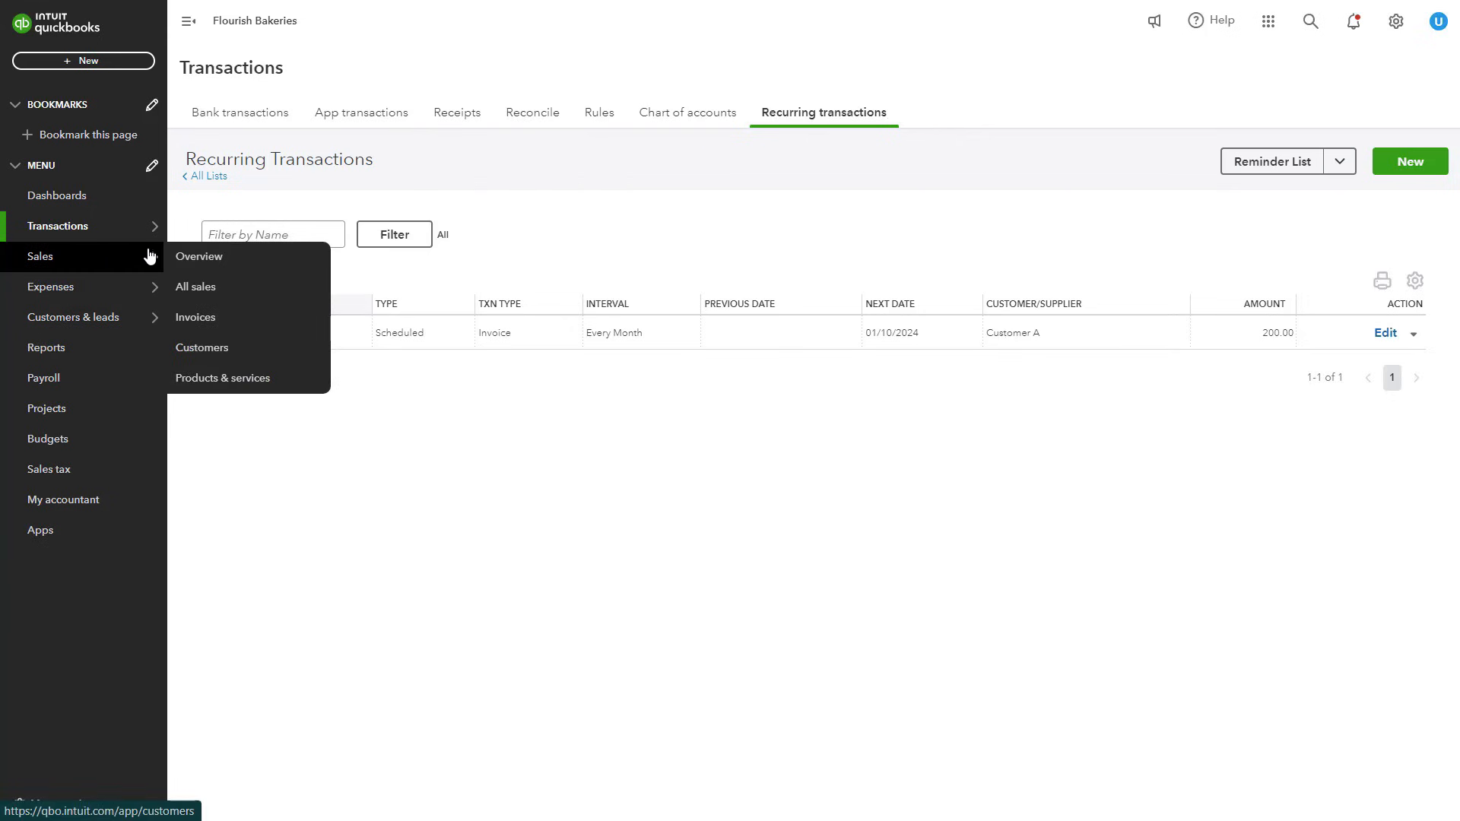
# - View the list of sales invoices and check which actions are available for the first overdue invoice of Customer A
pyautogui.click(212, 325)
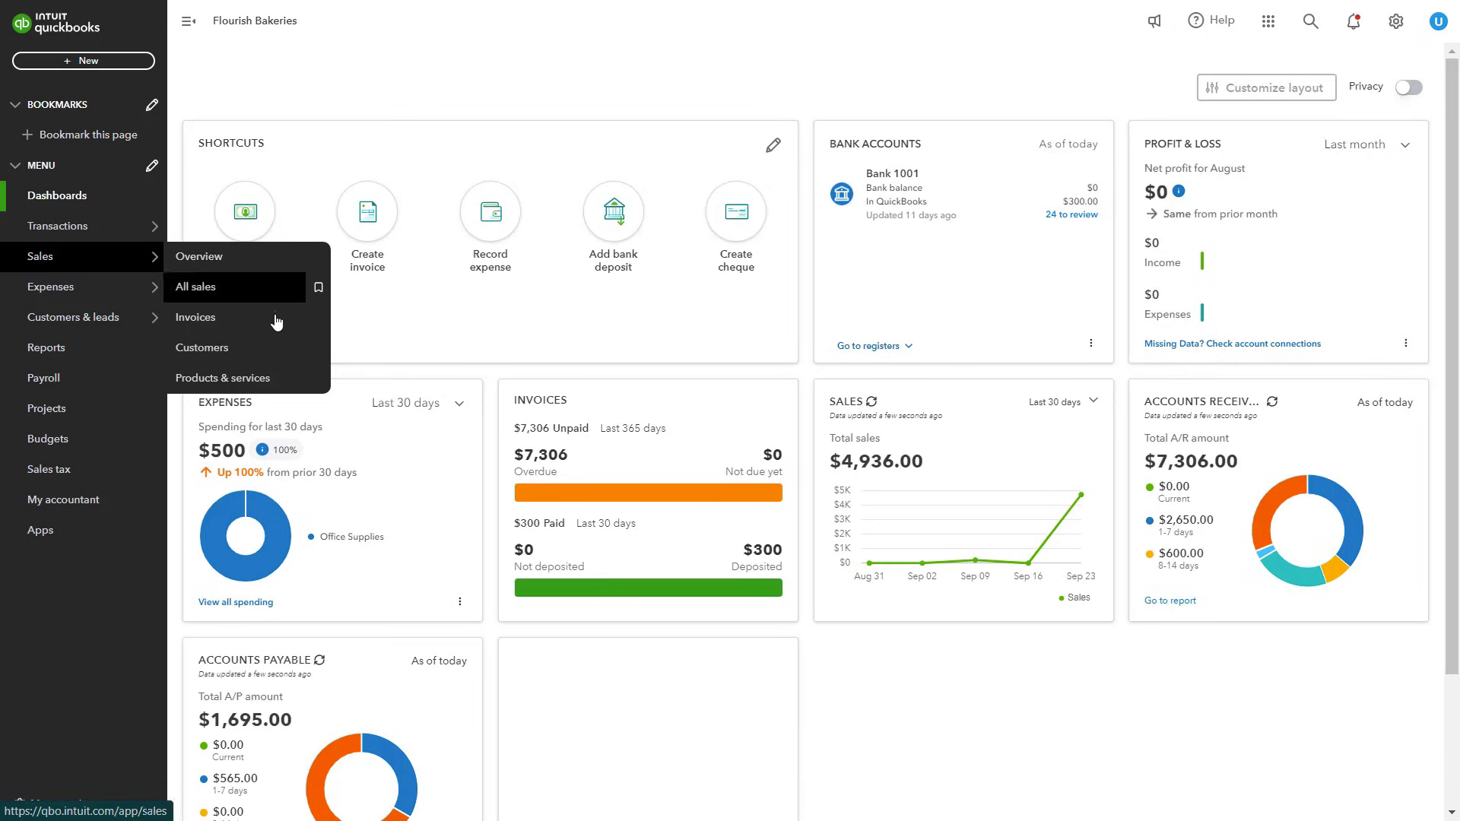
pyautogui.click(228, 323)
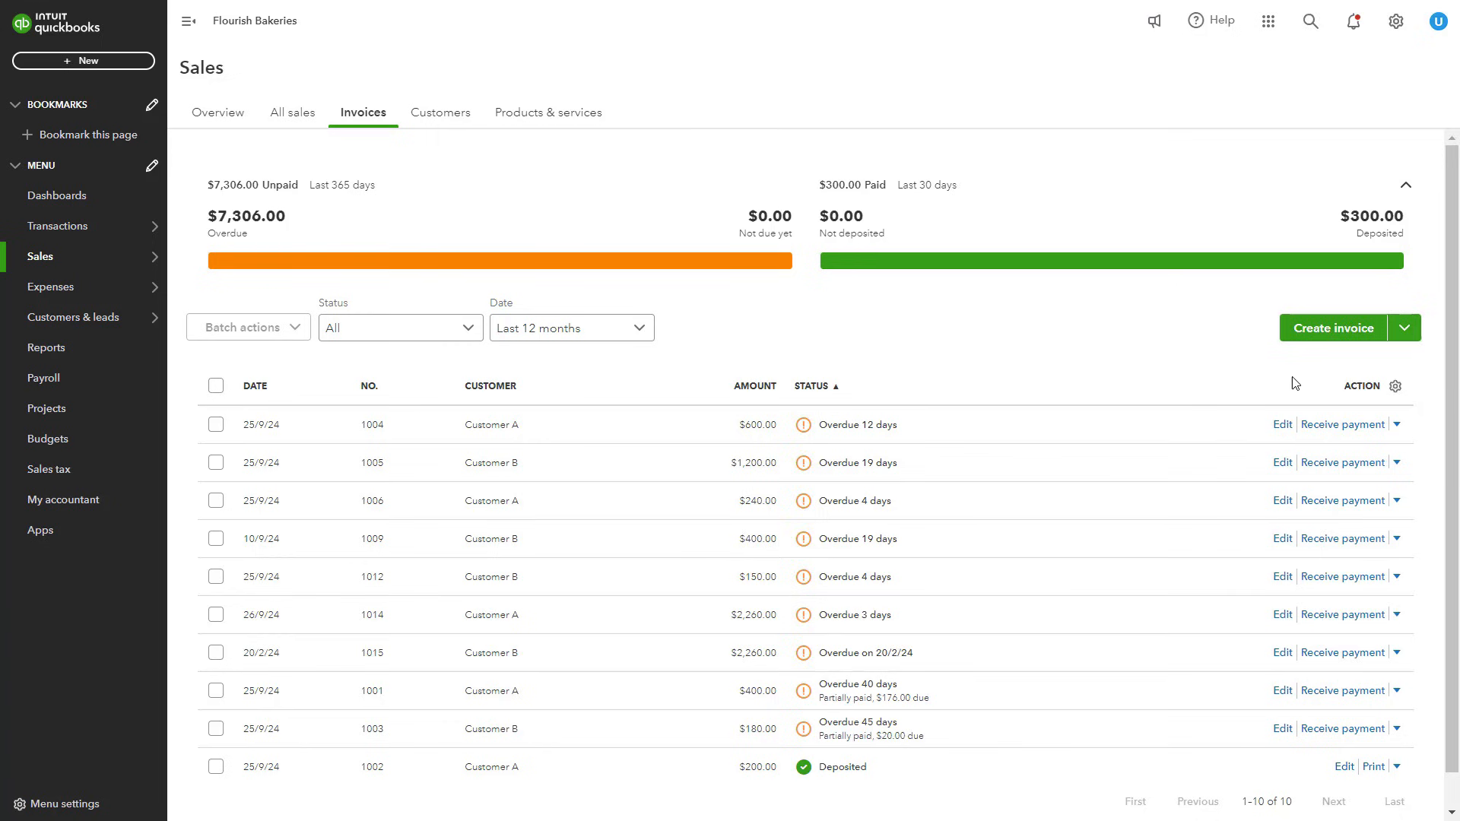
pyautogui.click(1399, 426)
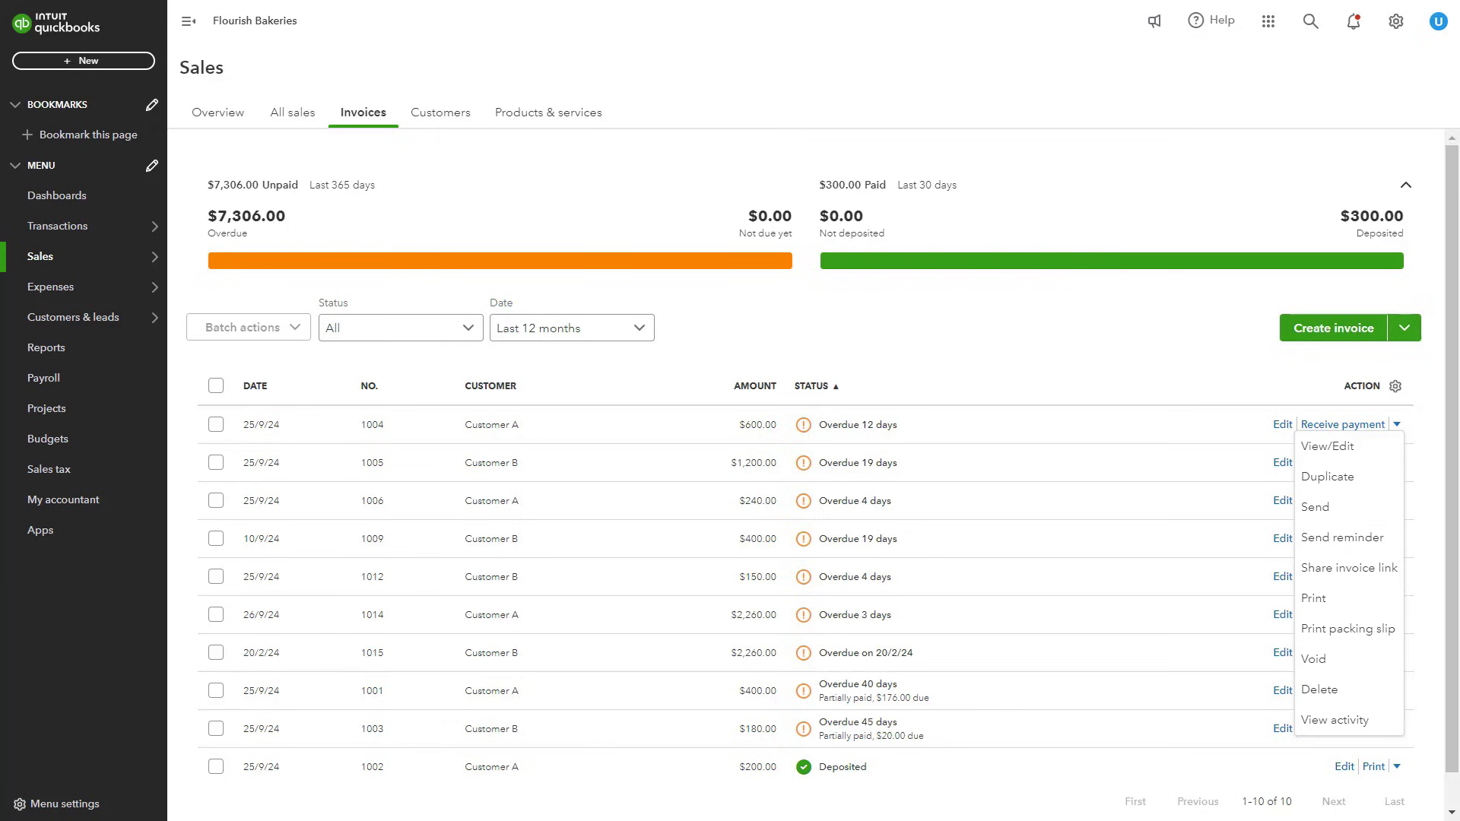
pyautogui.click(1299, 396)
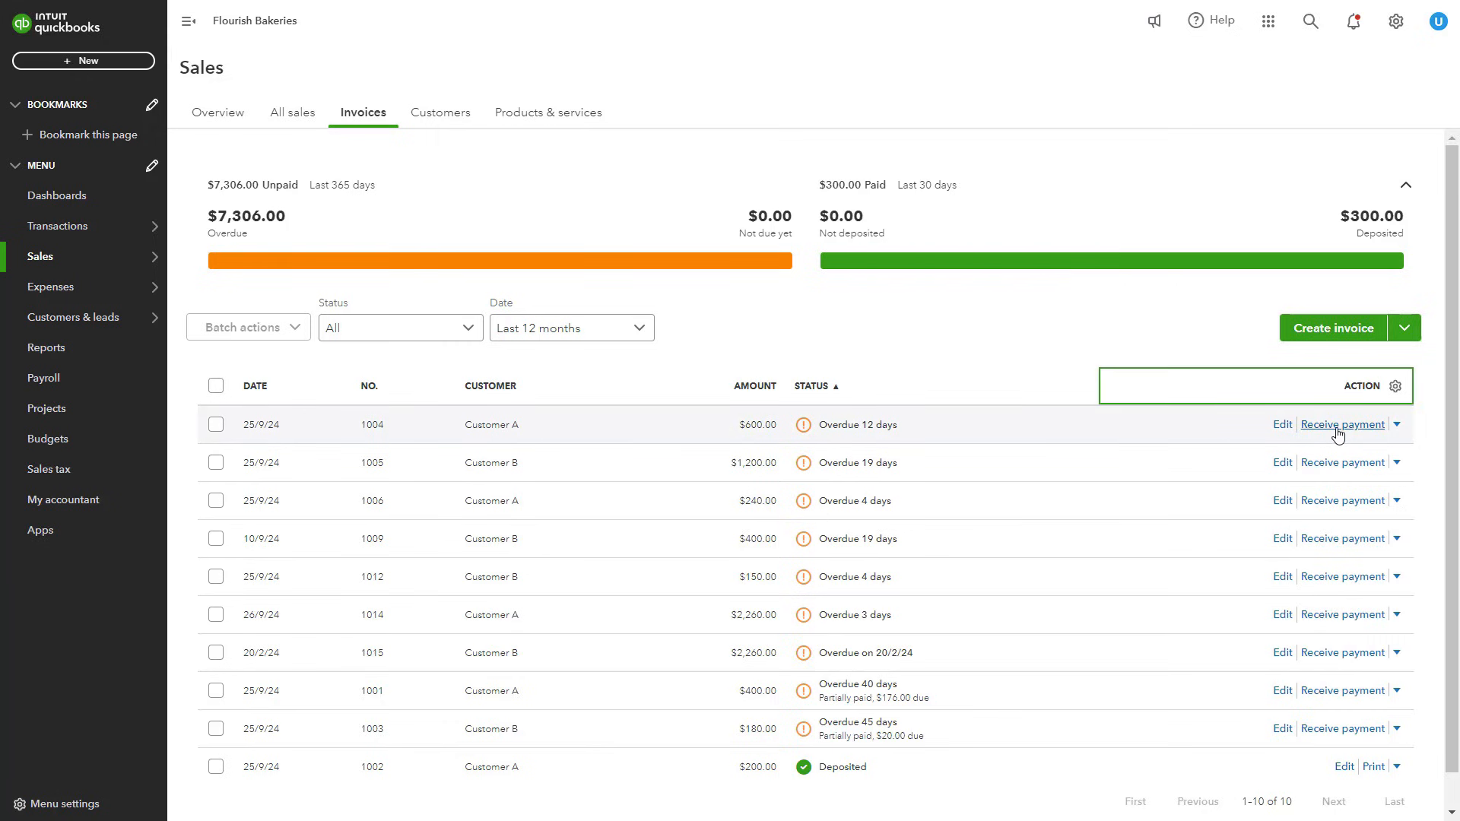
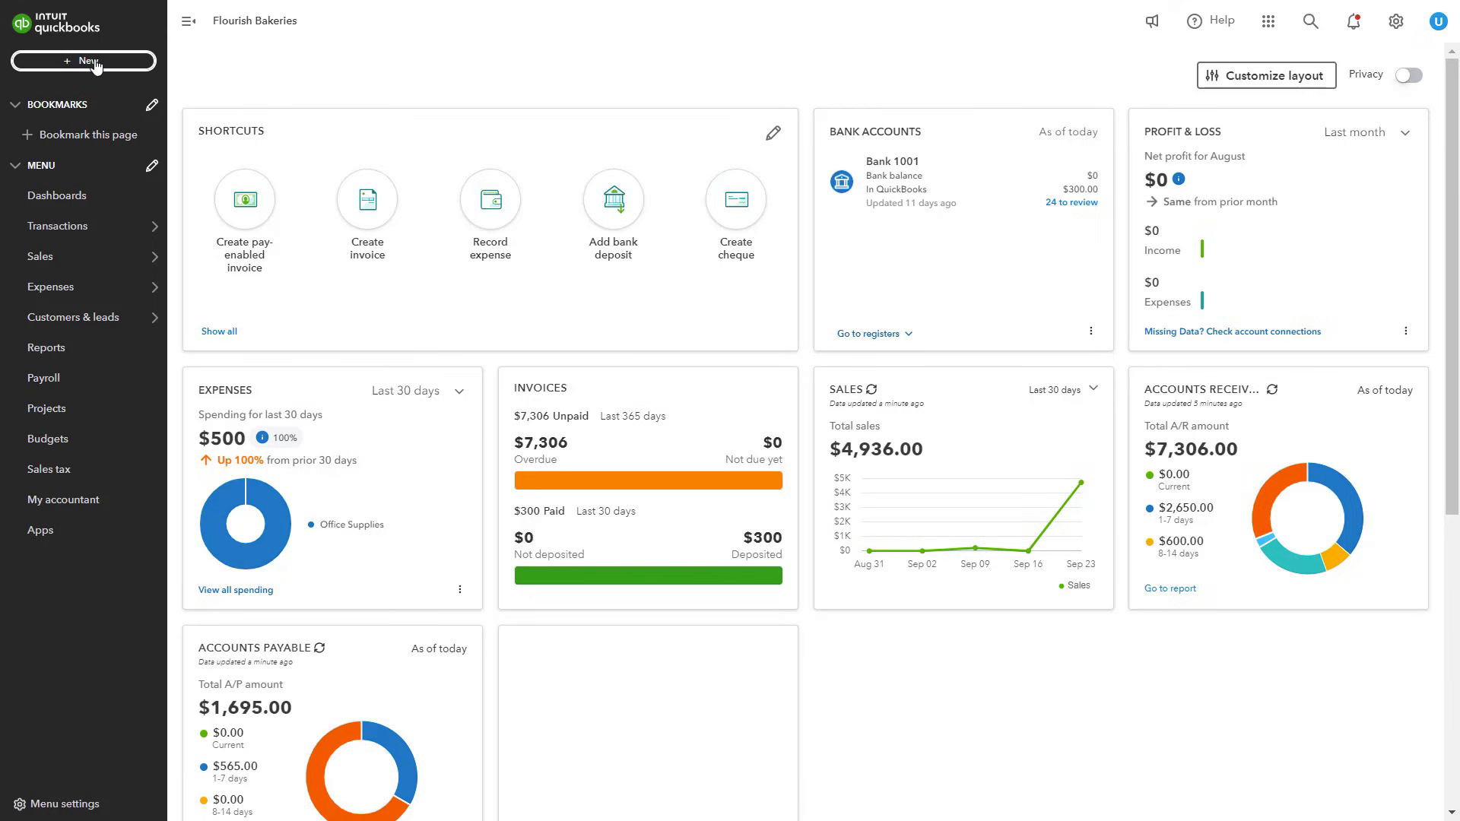
# - Create a new estimate and select Customer A as its customer
pyautogui.click(94, 63)
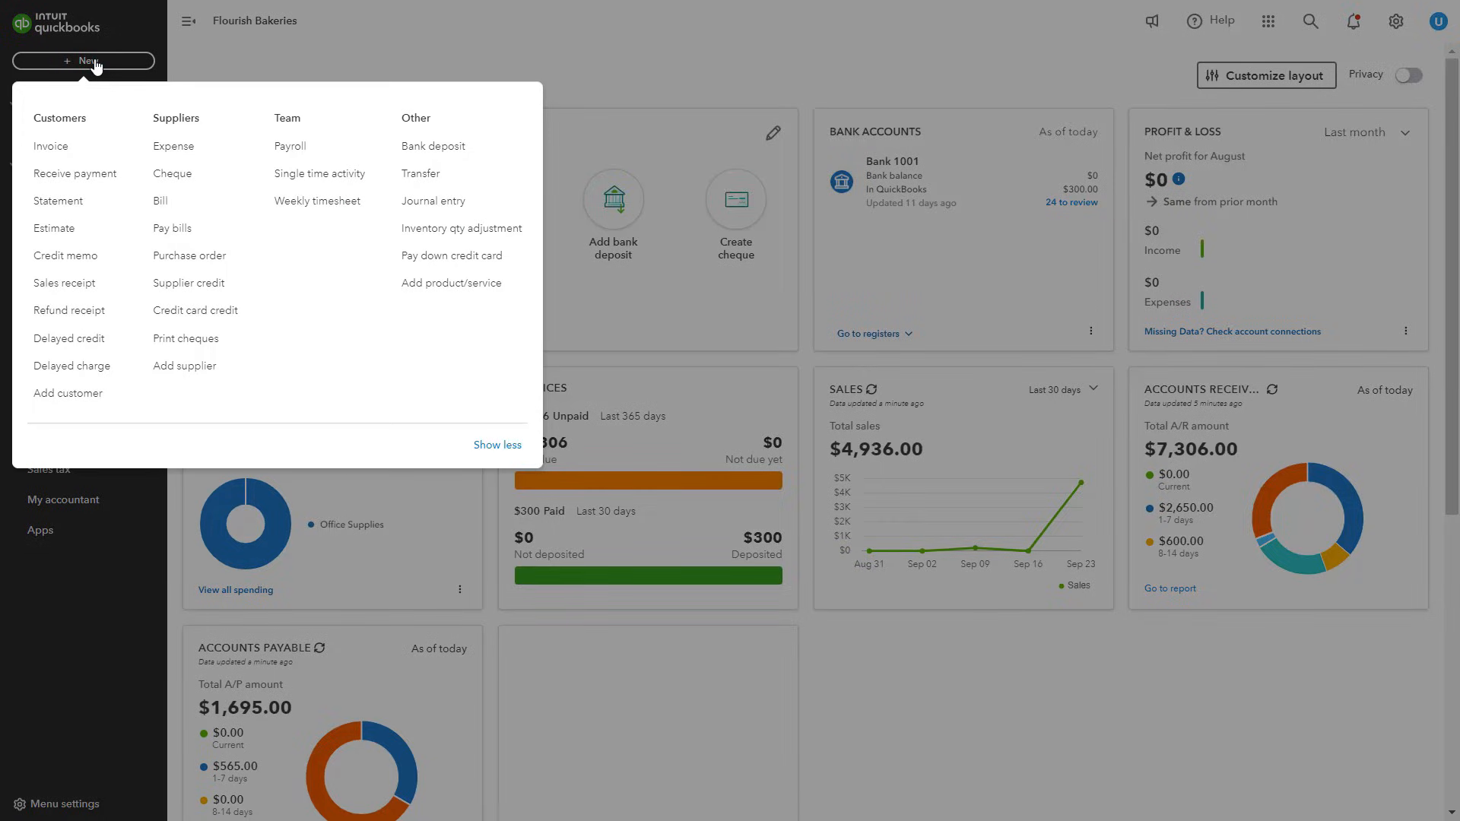
pyautogui.click(85, 232)
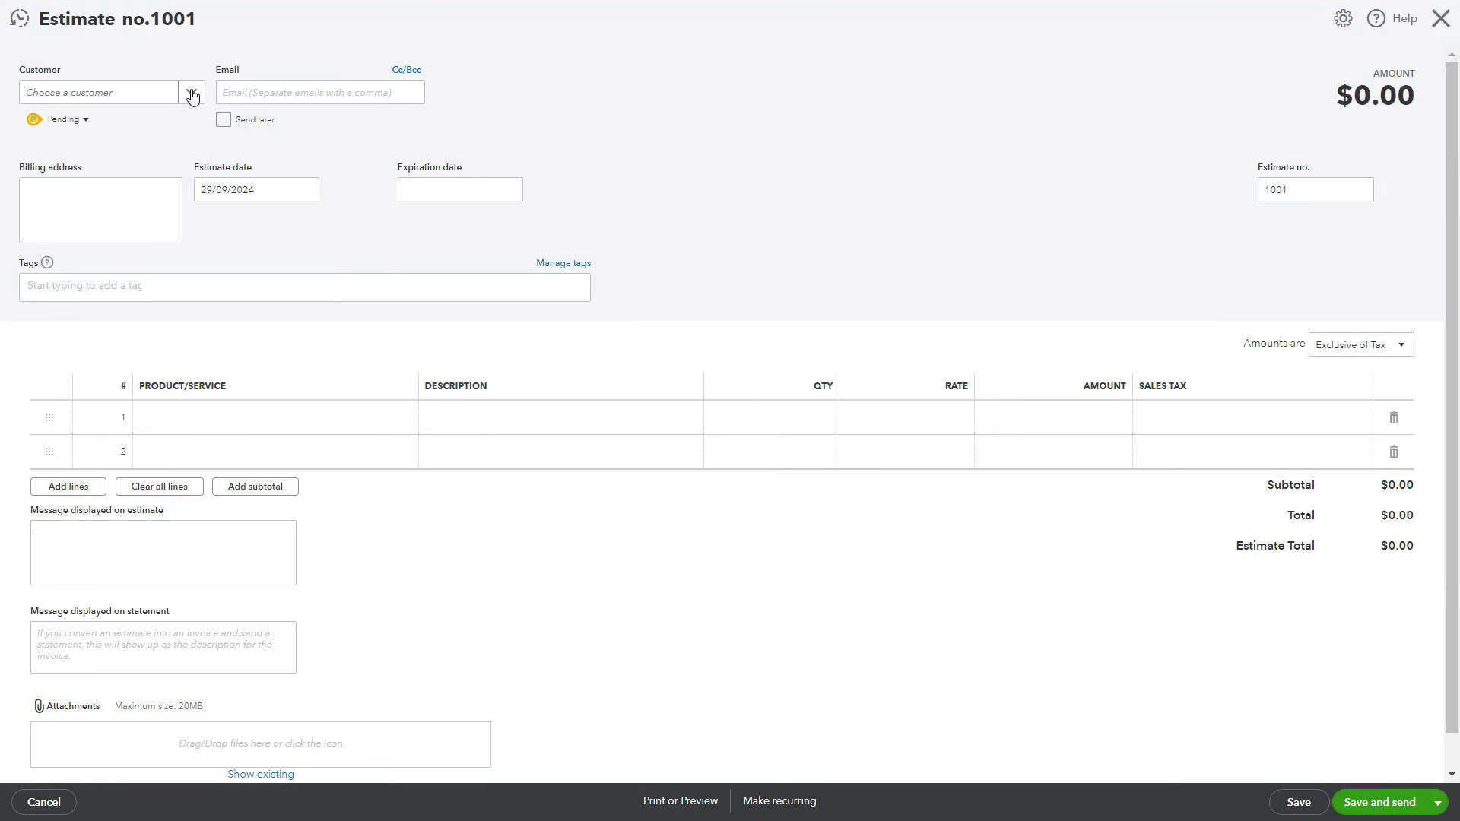
pyautogui.click(192, 95)
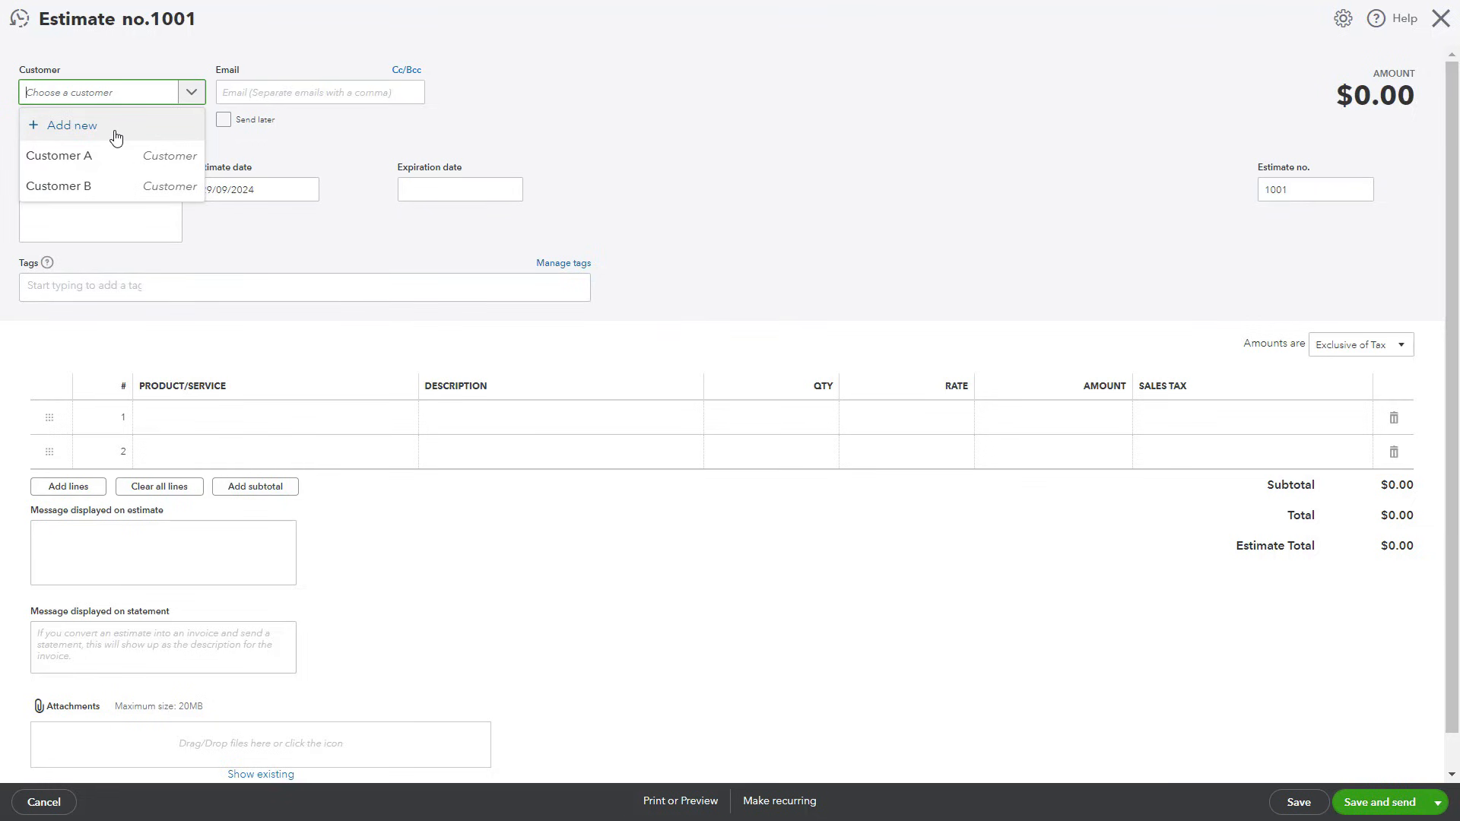
pyautogui.click(117, 155)
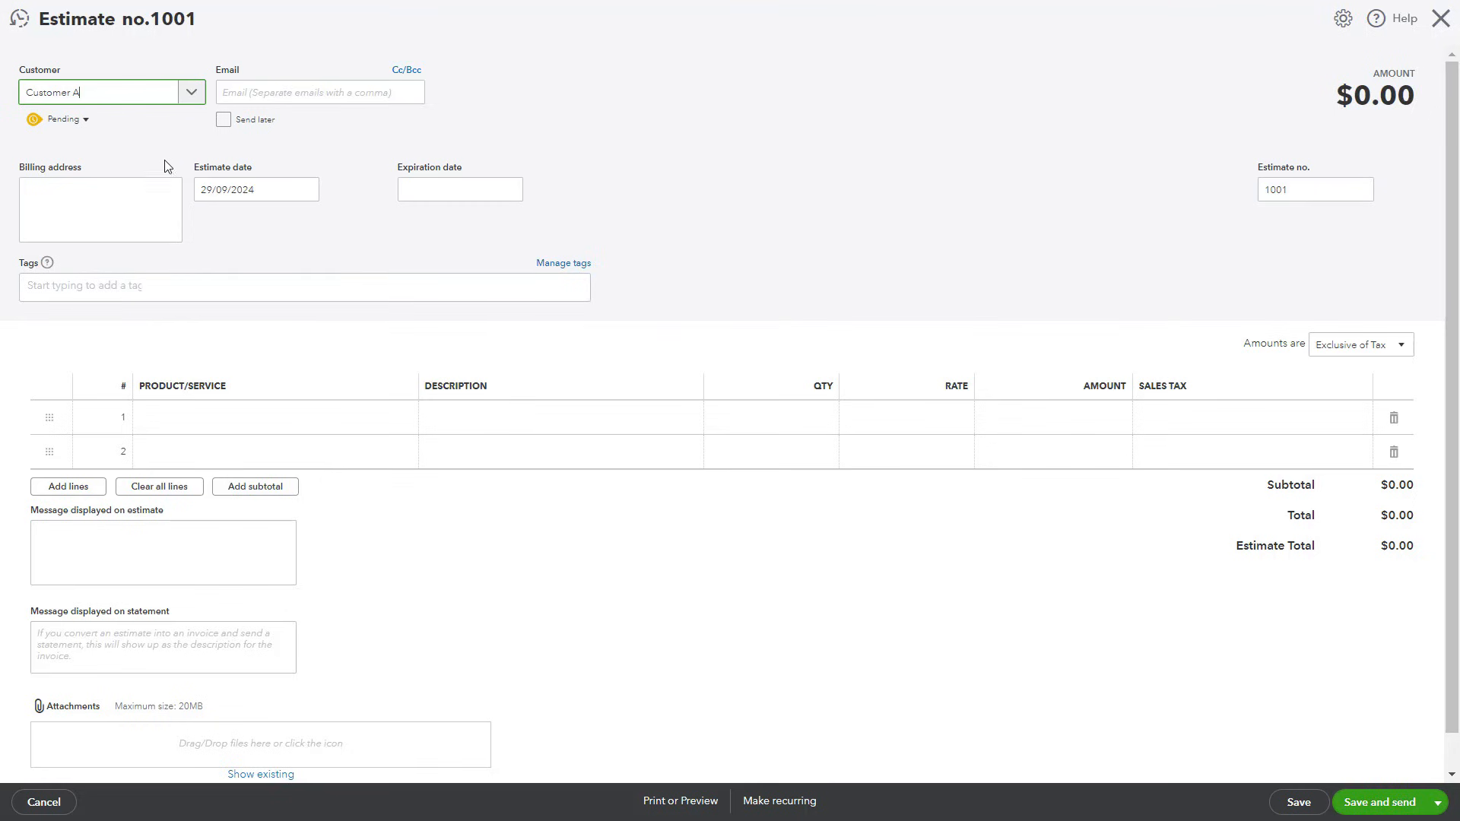
# - Keep the estimate date at 29/09/2024 and set the expiration date to 10/10/2024
pyautogui.click(307, 195)
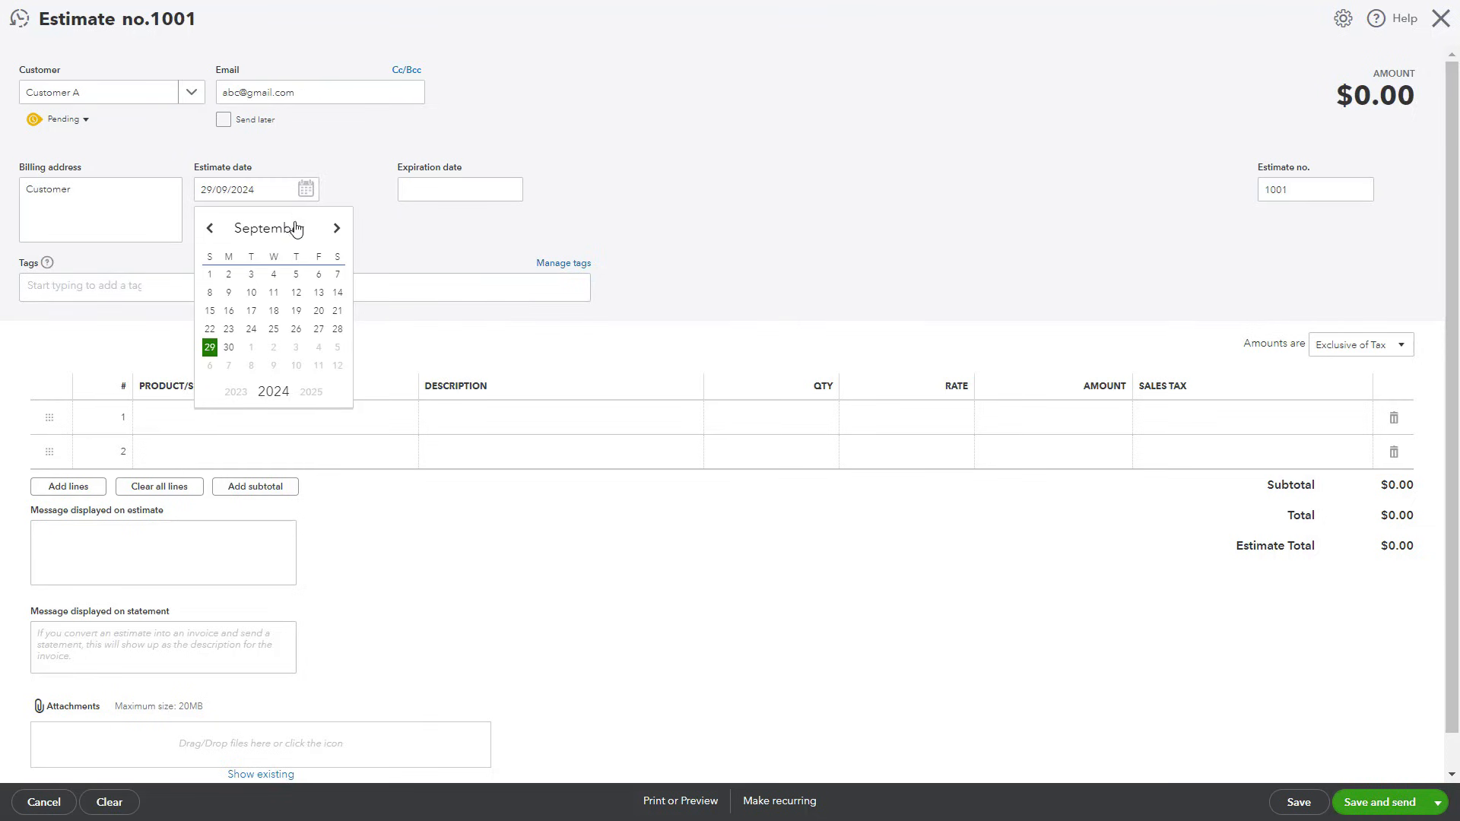
pyautogui.click(409, 235)
pyautogui.click(508, 191)
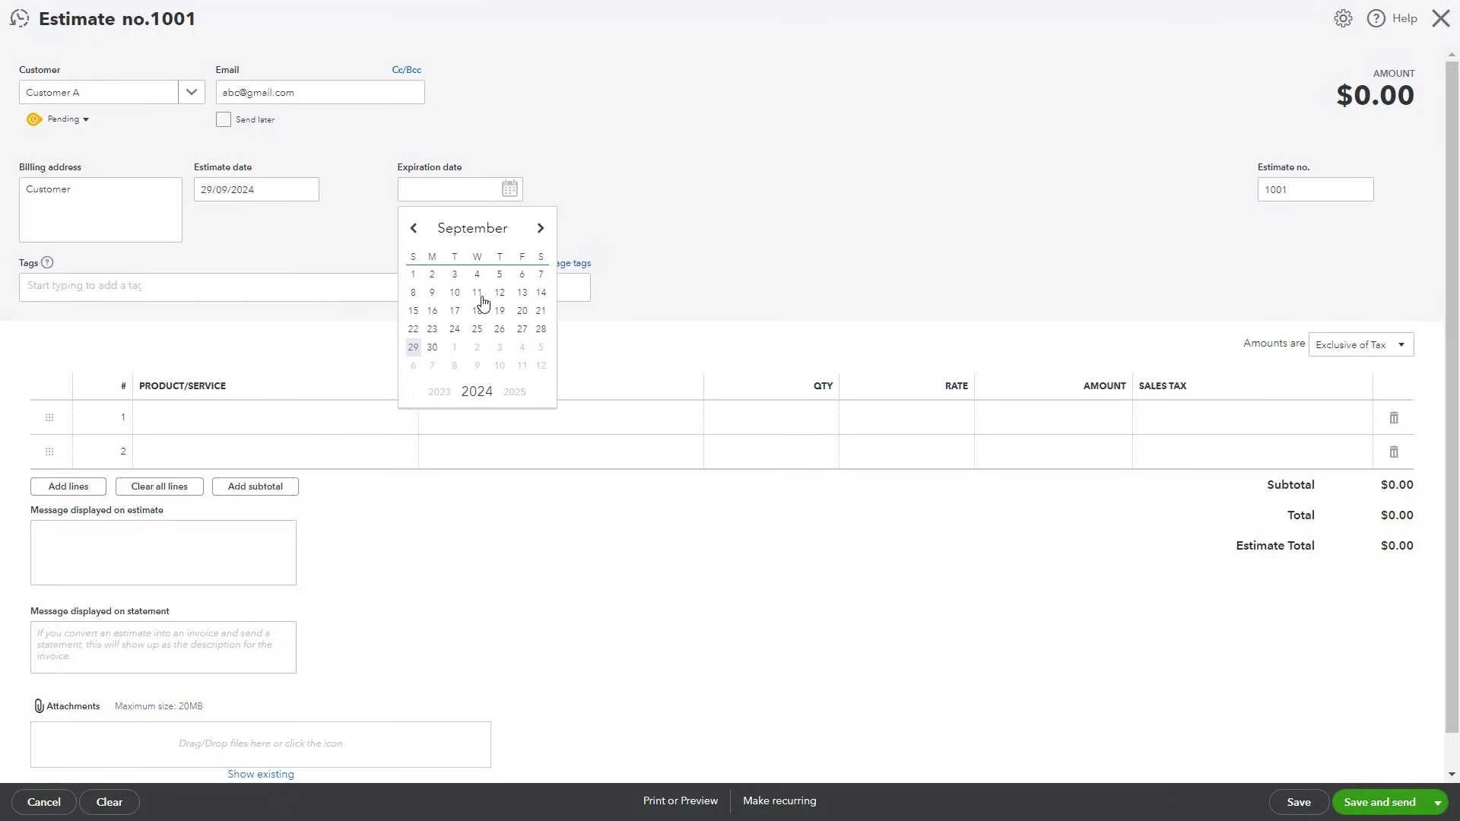
pyautogui.click(540, 231)
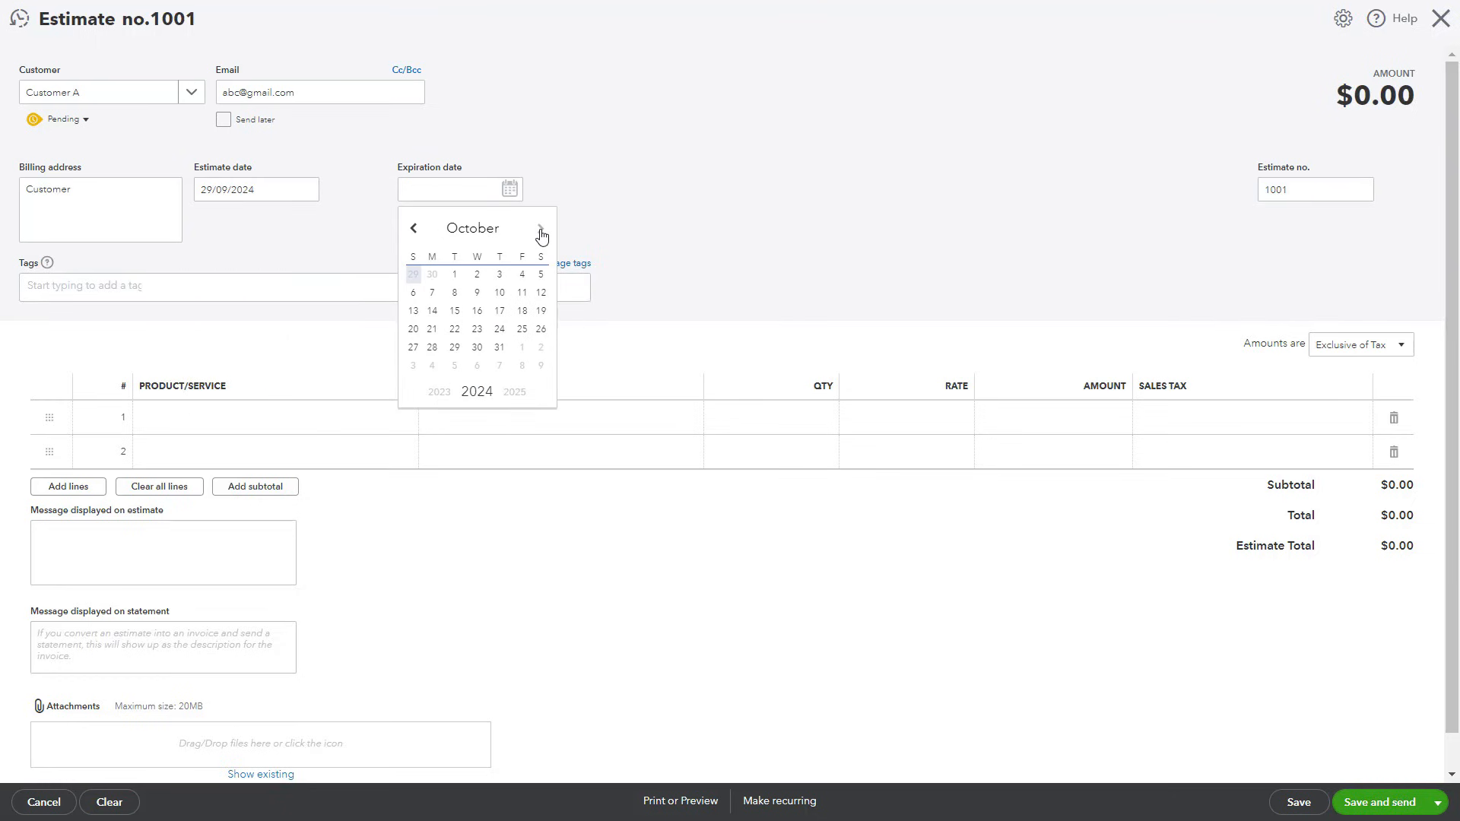
pyautogui.click(502, 294)
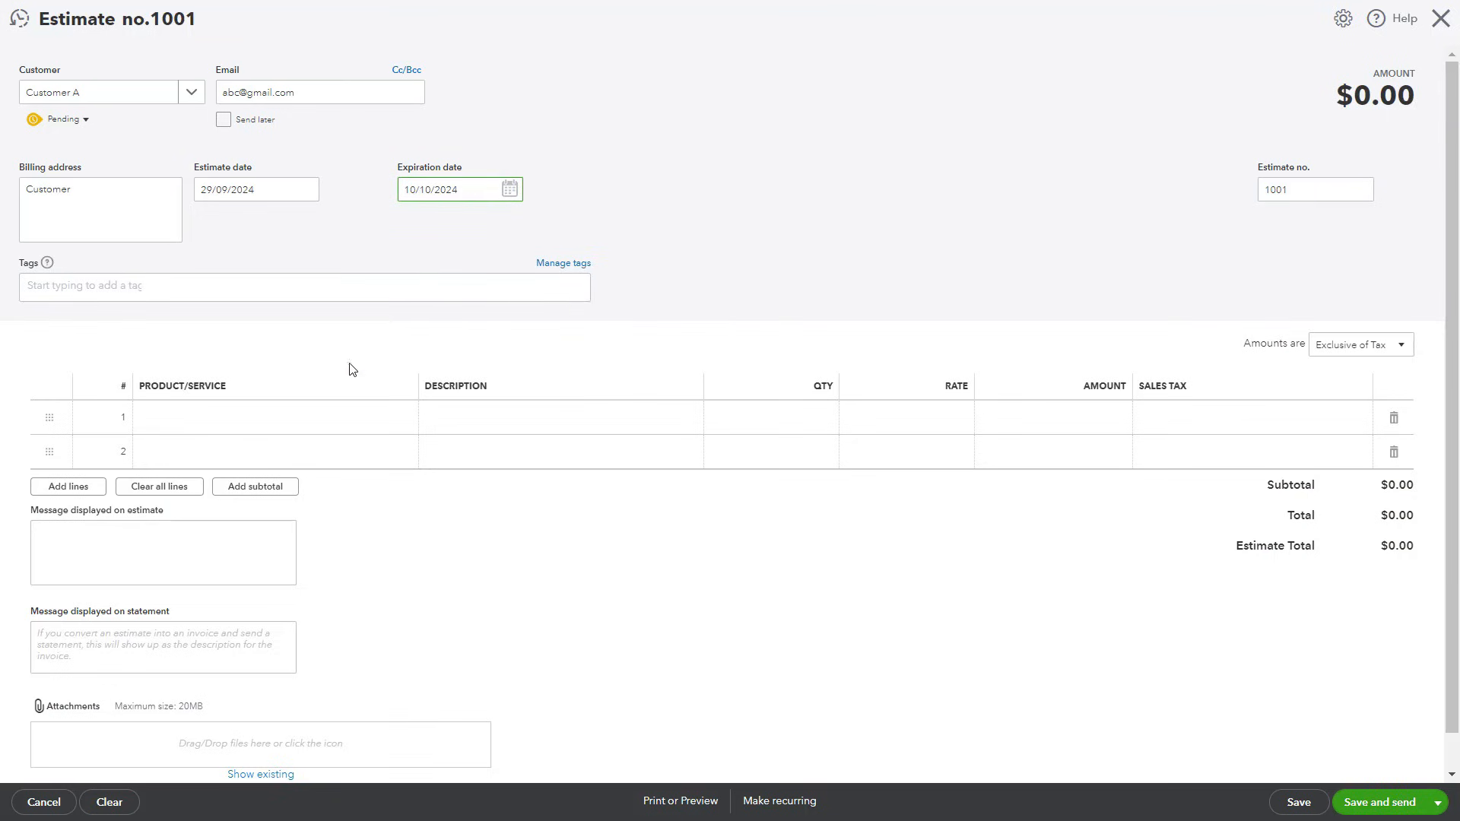
# - Add Consulting Services to the estimate's first line with a quantity of 12
pyautogui.click(338, 417)
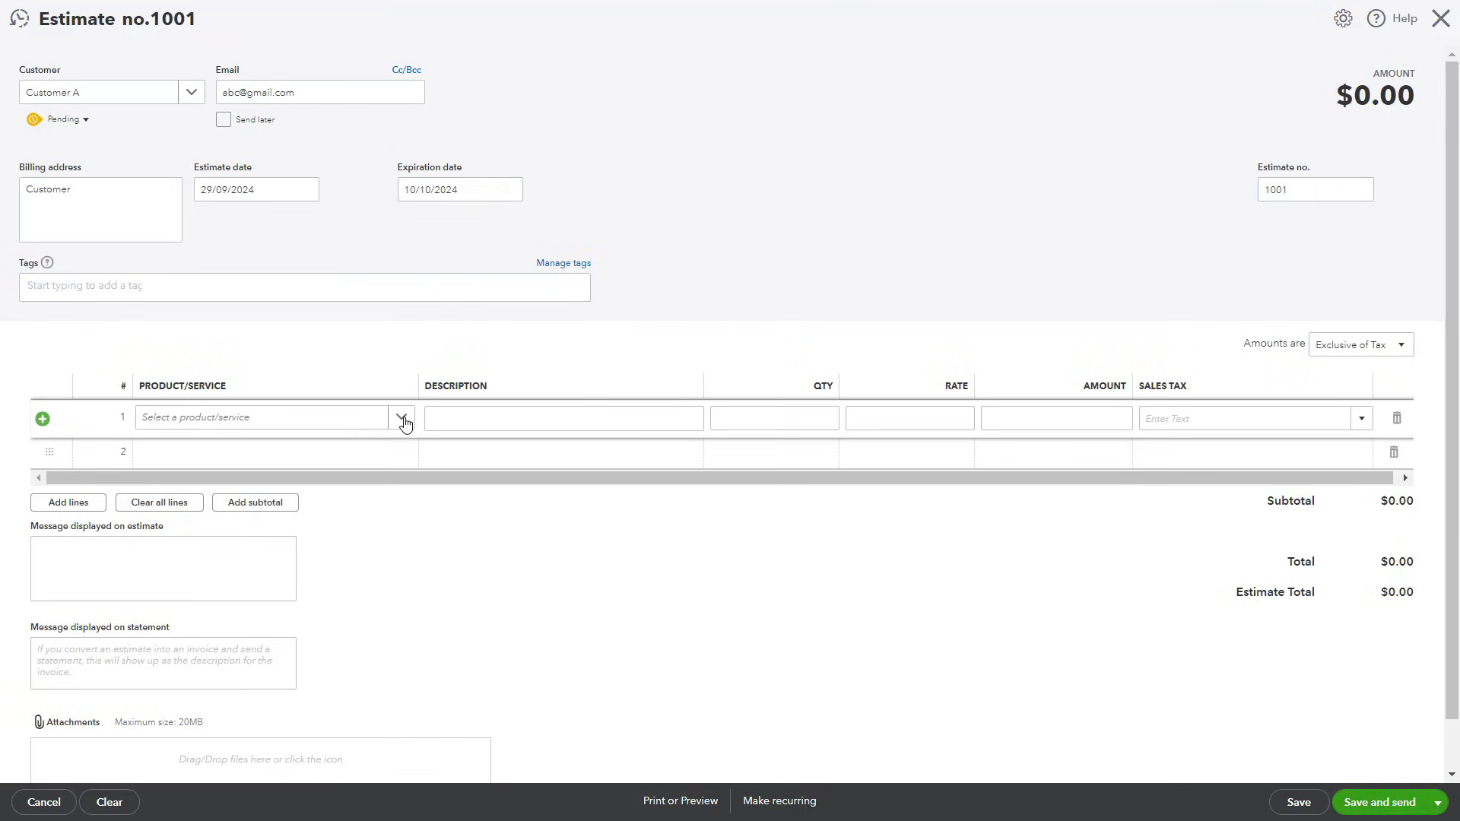
pyautogui.click(402, 420)
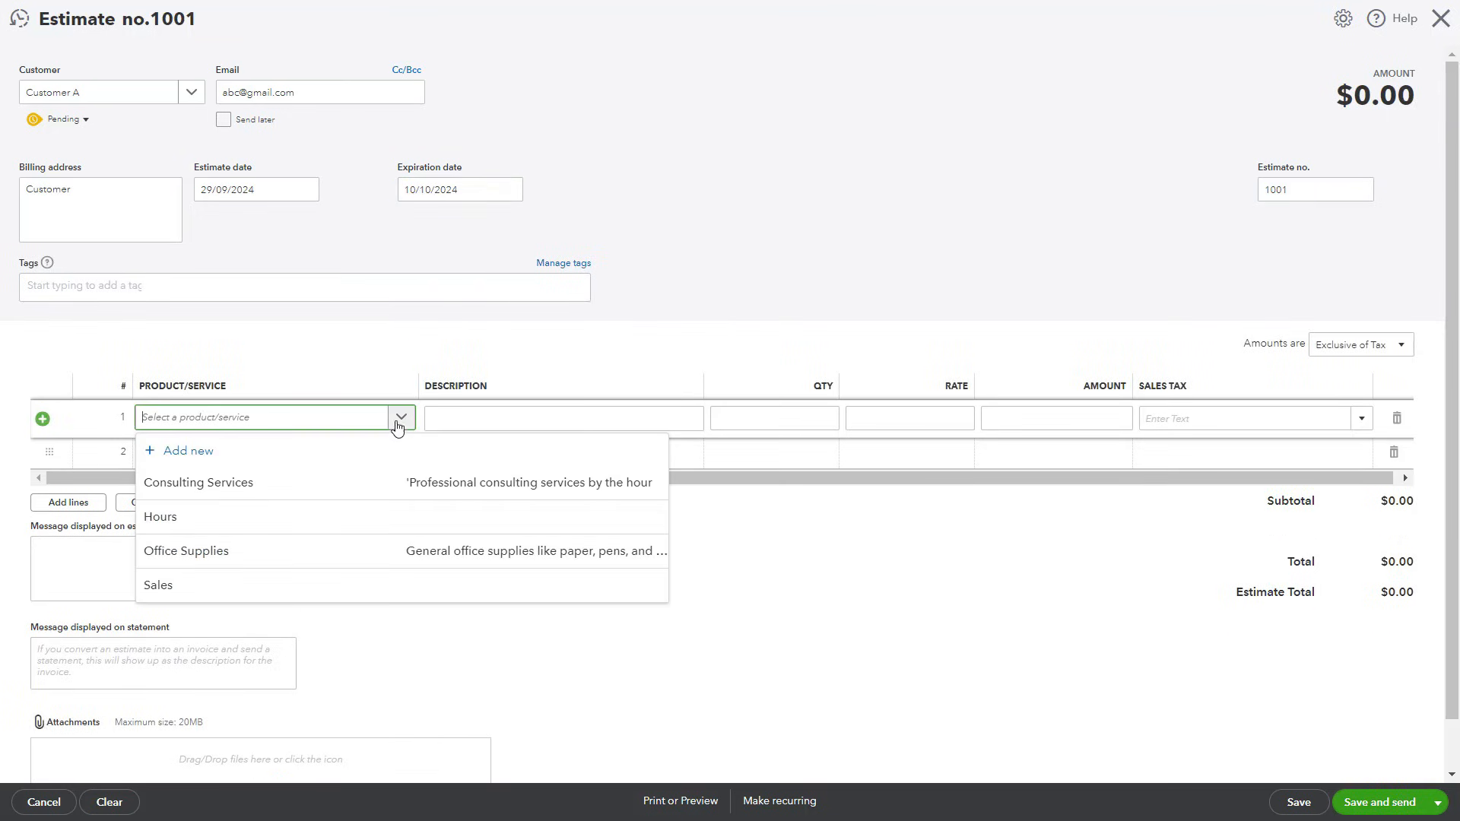
pyautogui.click(340, 493)
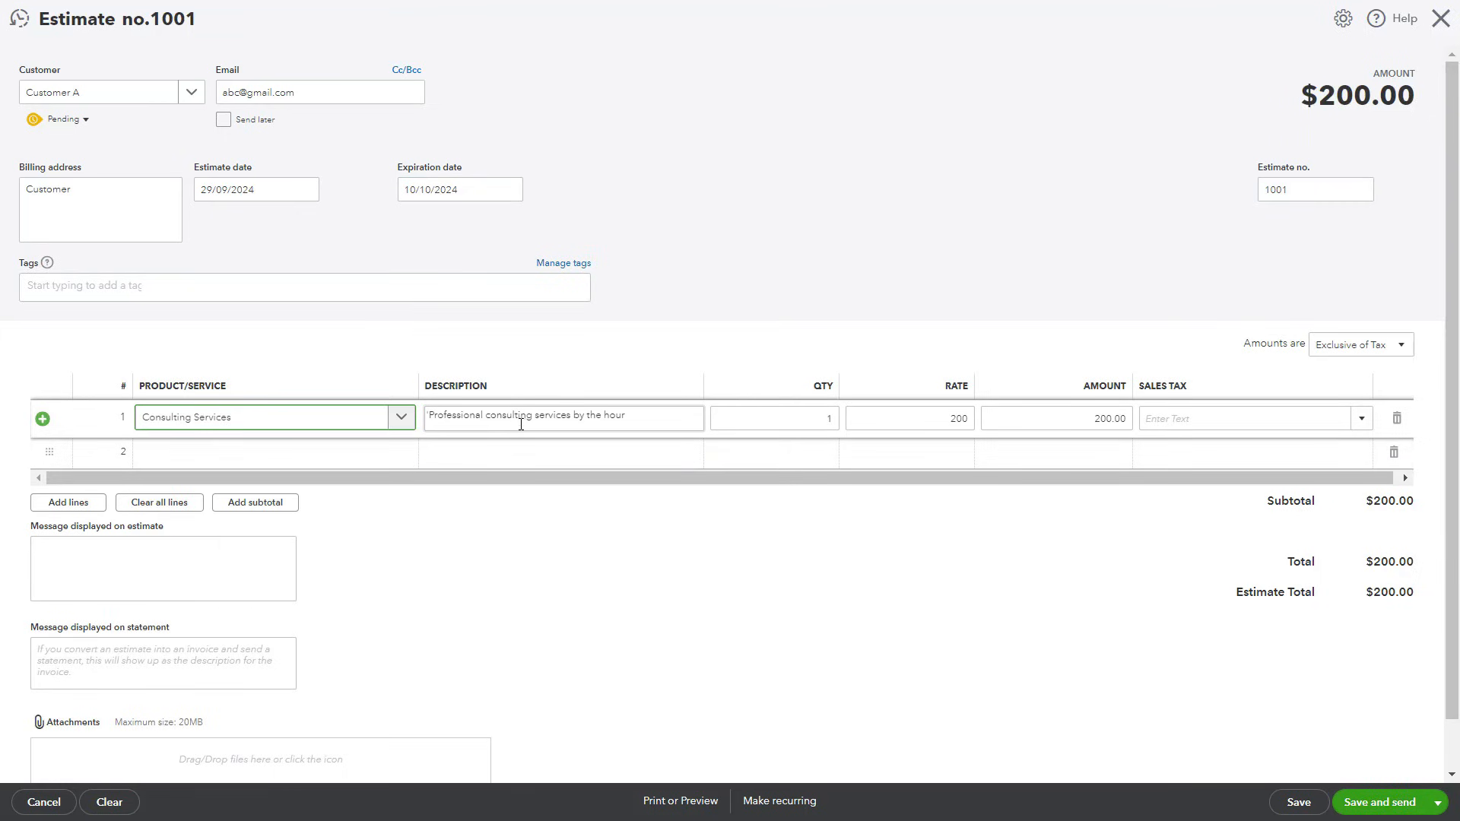
pyautogui.click(831, 421)
pyautogui.doubleClick(832, 421)
pyautogui.write('12')
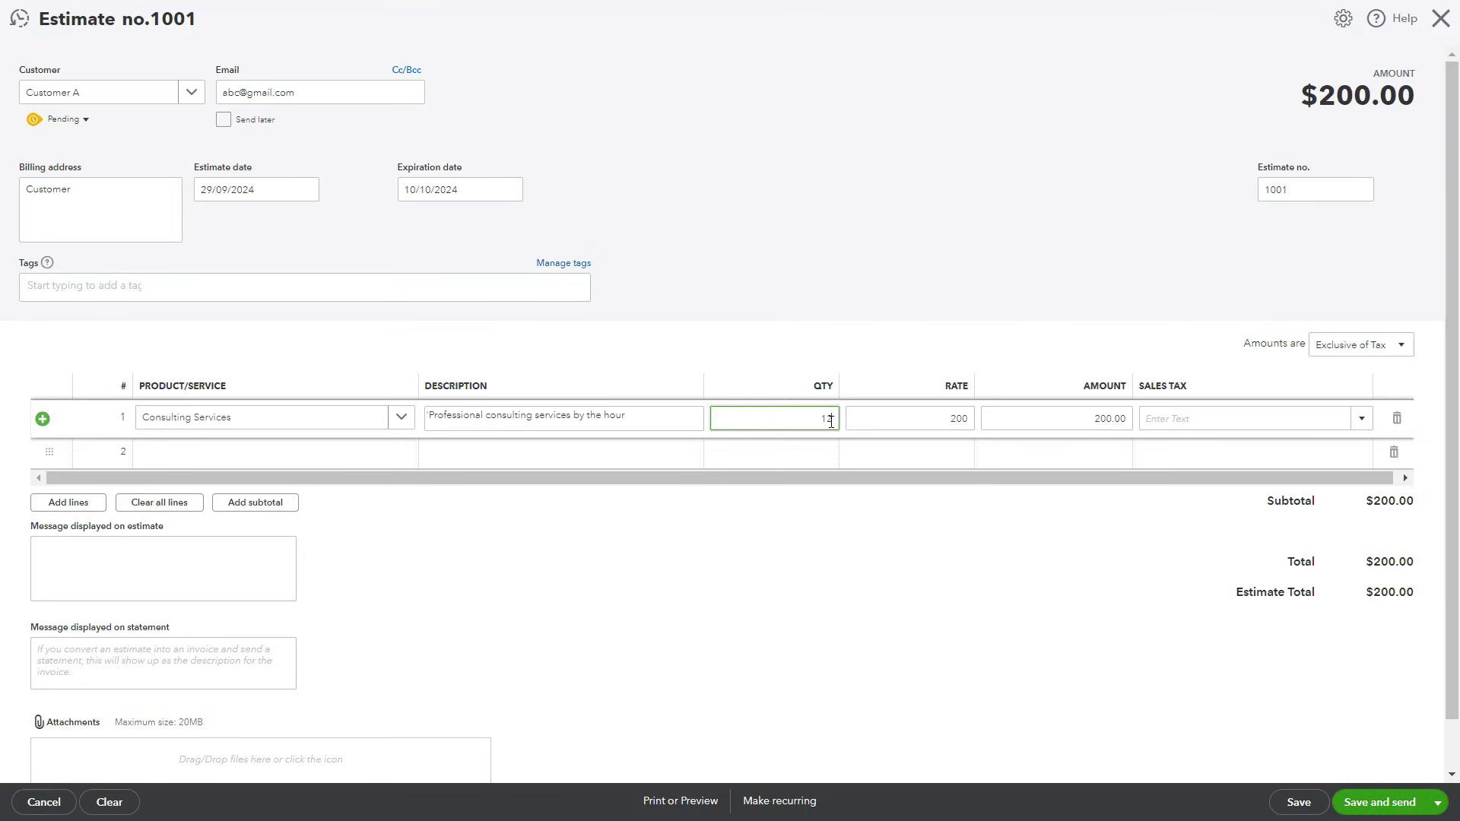
pyautogui.click(963, 555)
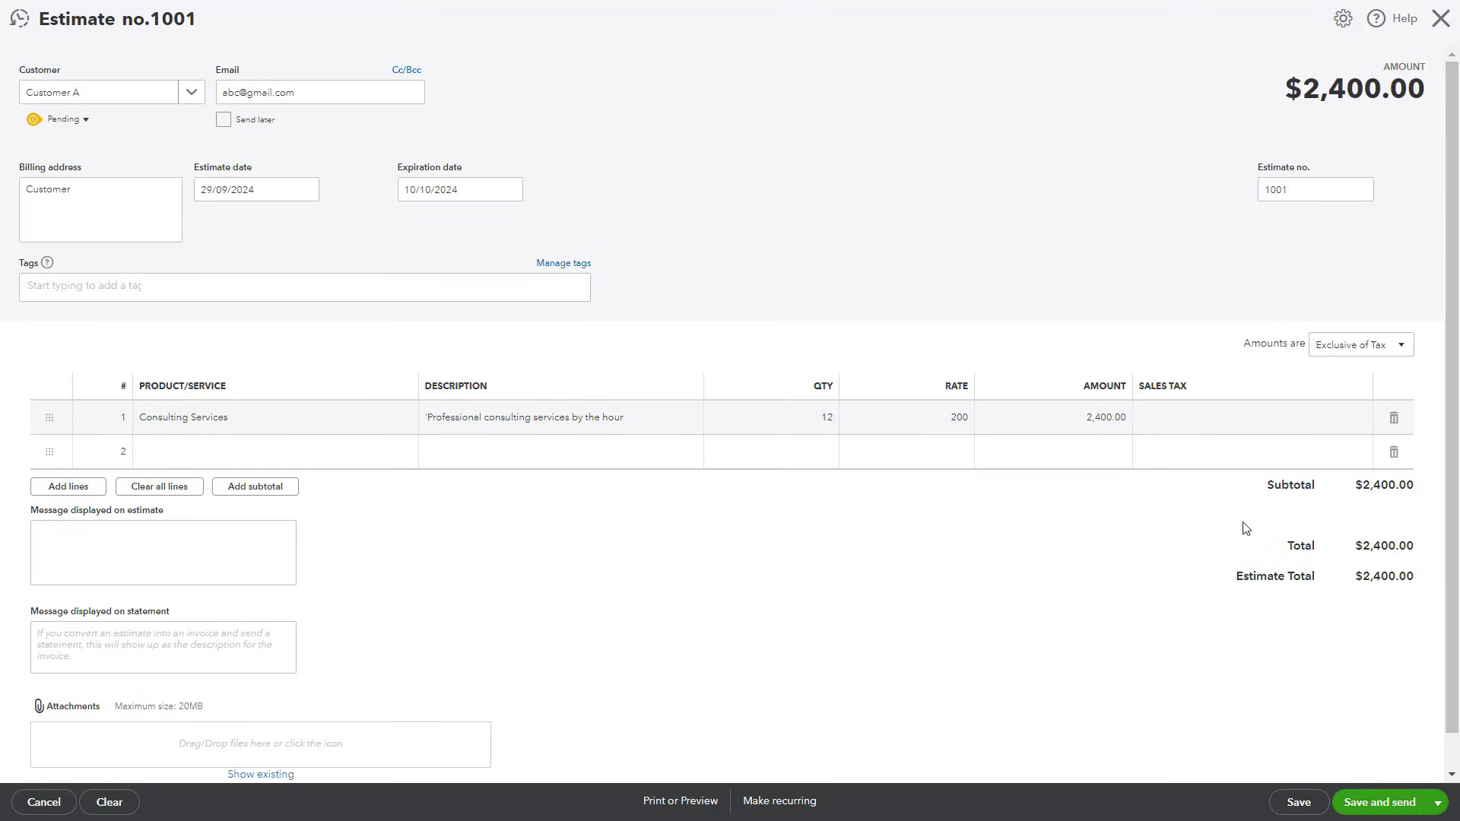
# - Set the sales tax of the Consulting Services line to HST ON
pyautogui.click(1292, 423)
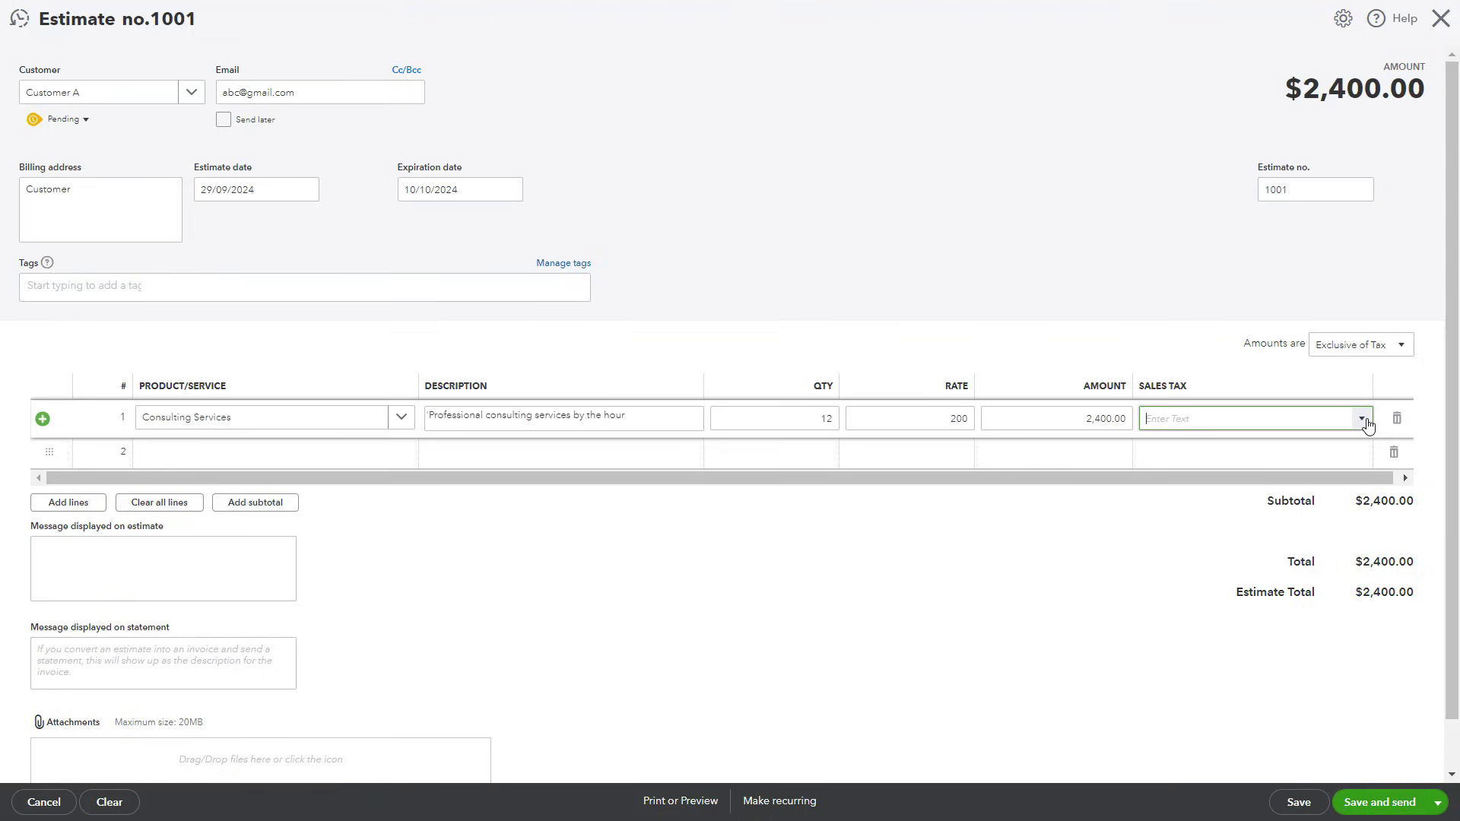
pyautogui.click(1362, 418)
pyautogui.click(1290, 532)
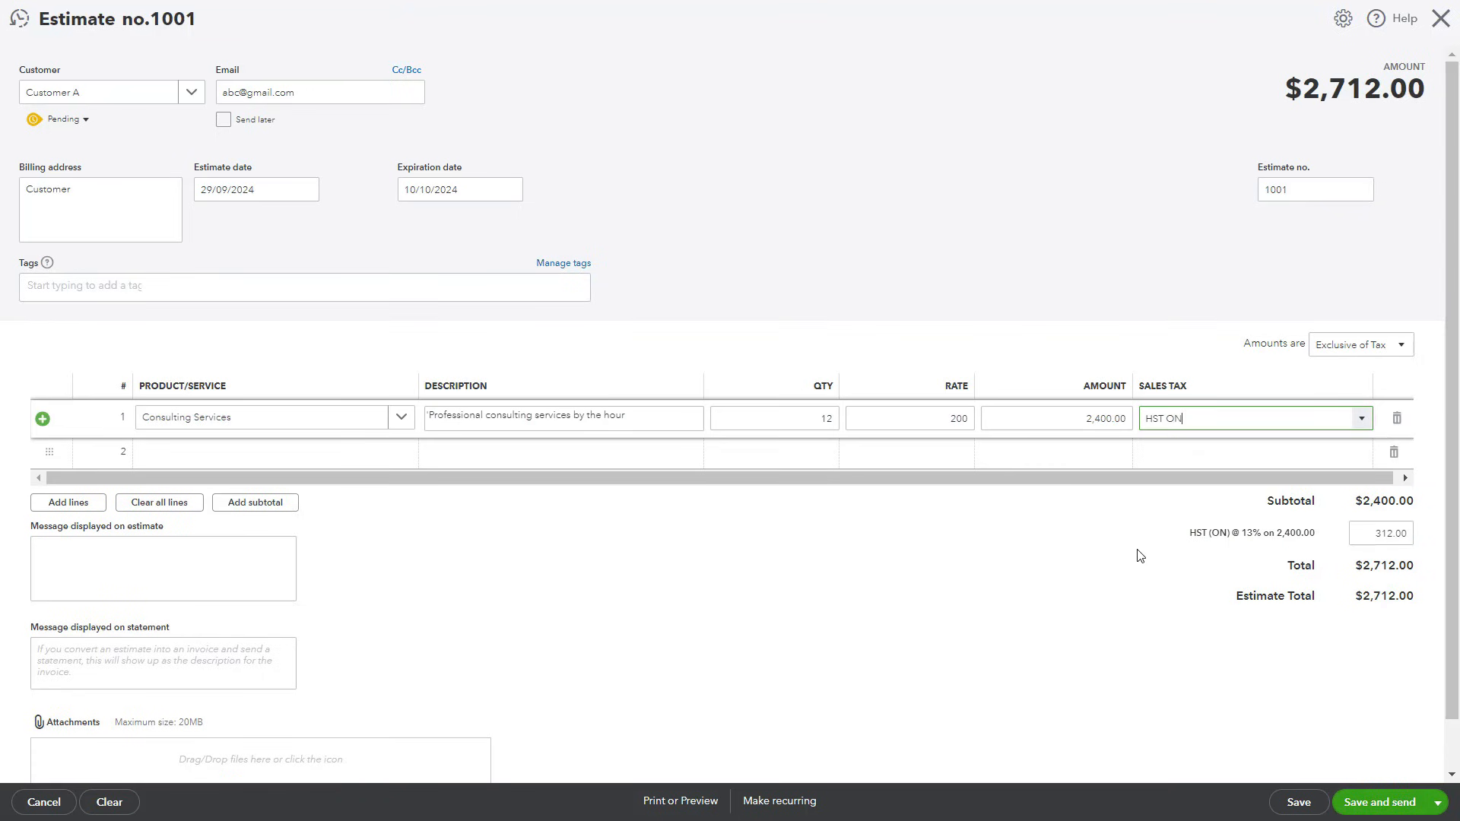
pyautogui.click(1137, 557)
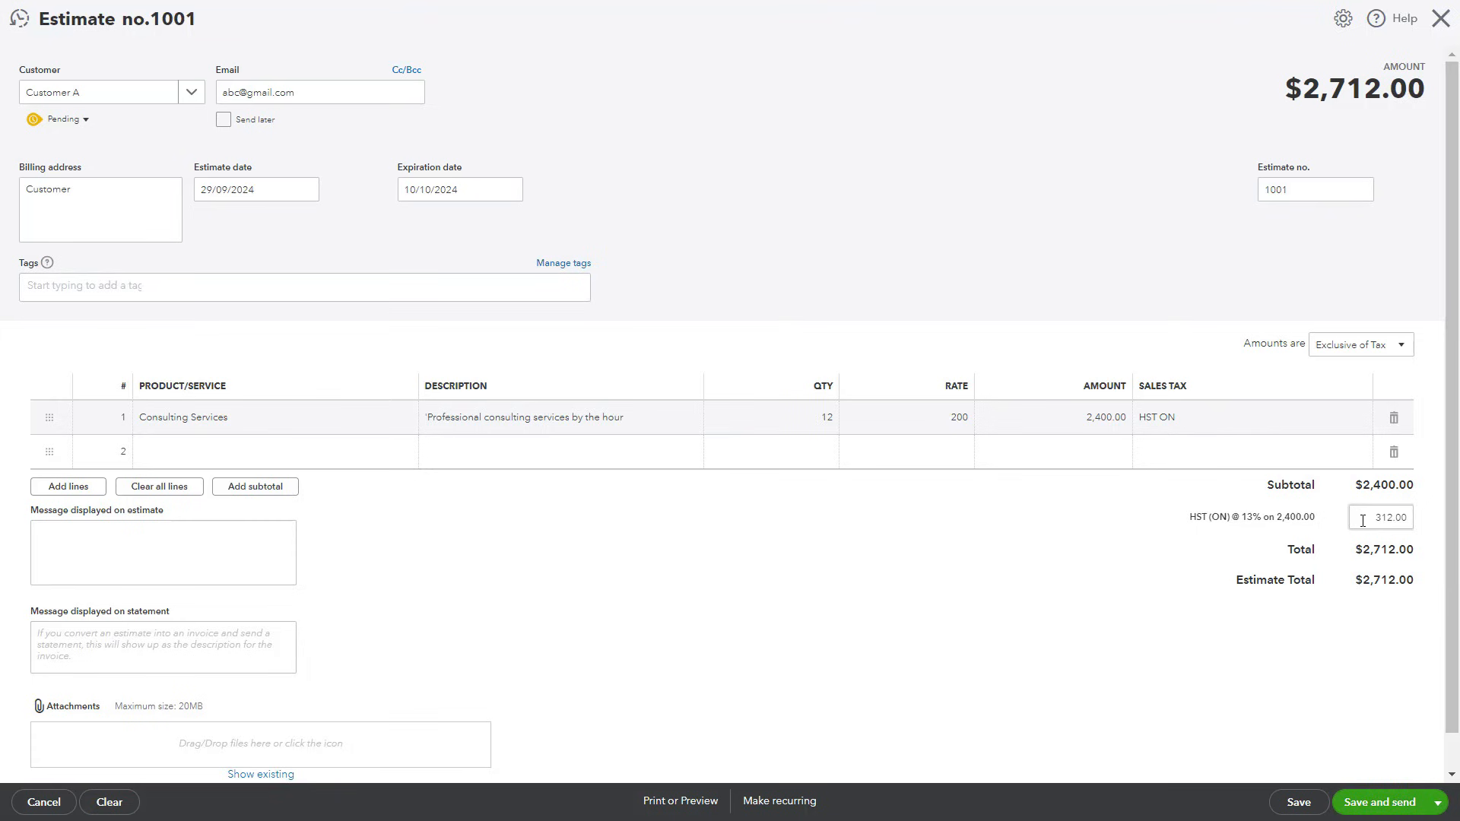
# - Enter the message displayed on the estimate: This estimate is valid for 30 days" or "Payment is due upon completion
pyautogui.click(156, 562)
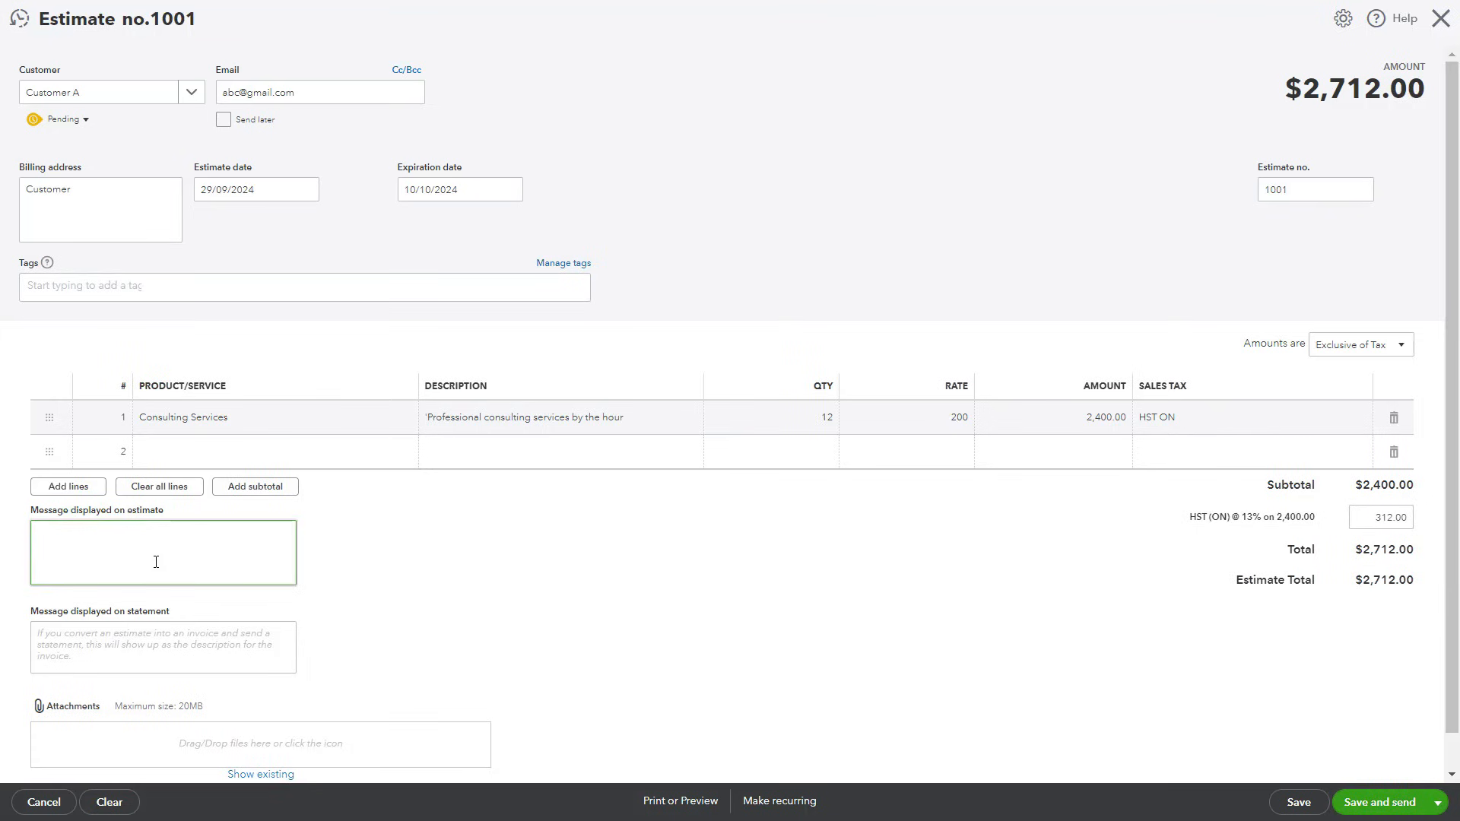
pyautogui.write('This estimate is valid for 30 days" or "Payment is due upon completion.')
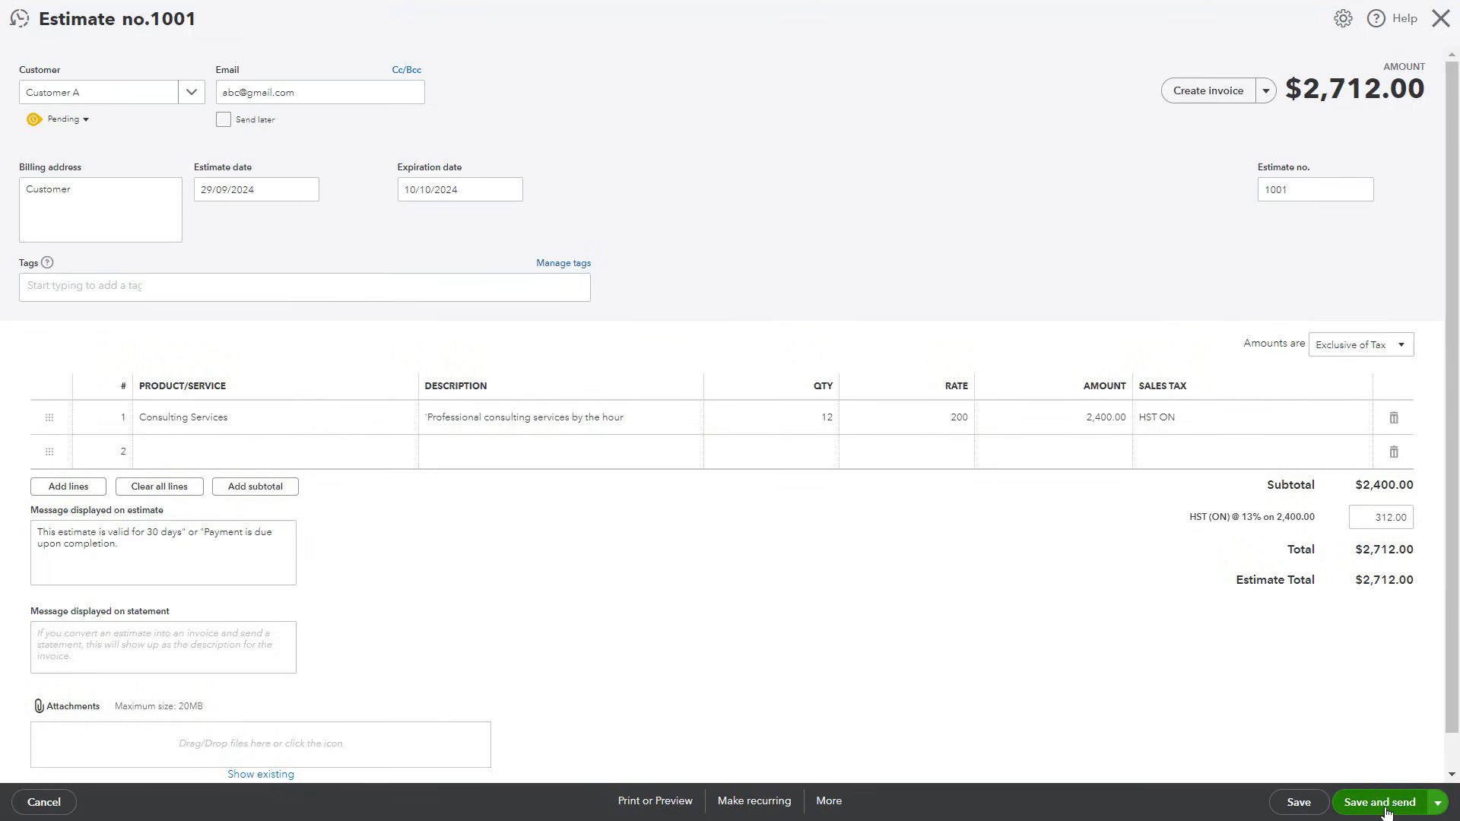
# - Check the estimate's alternative save options and preview its email, closing the preview without sending
pyautogui.click(1437, 804)
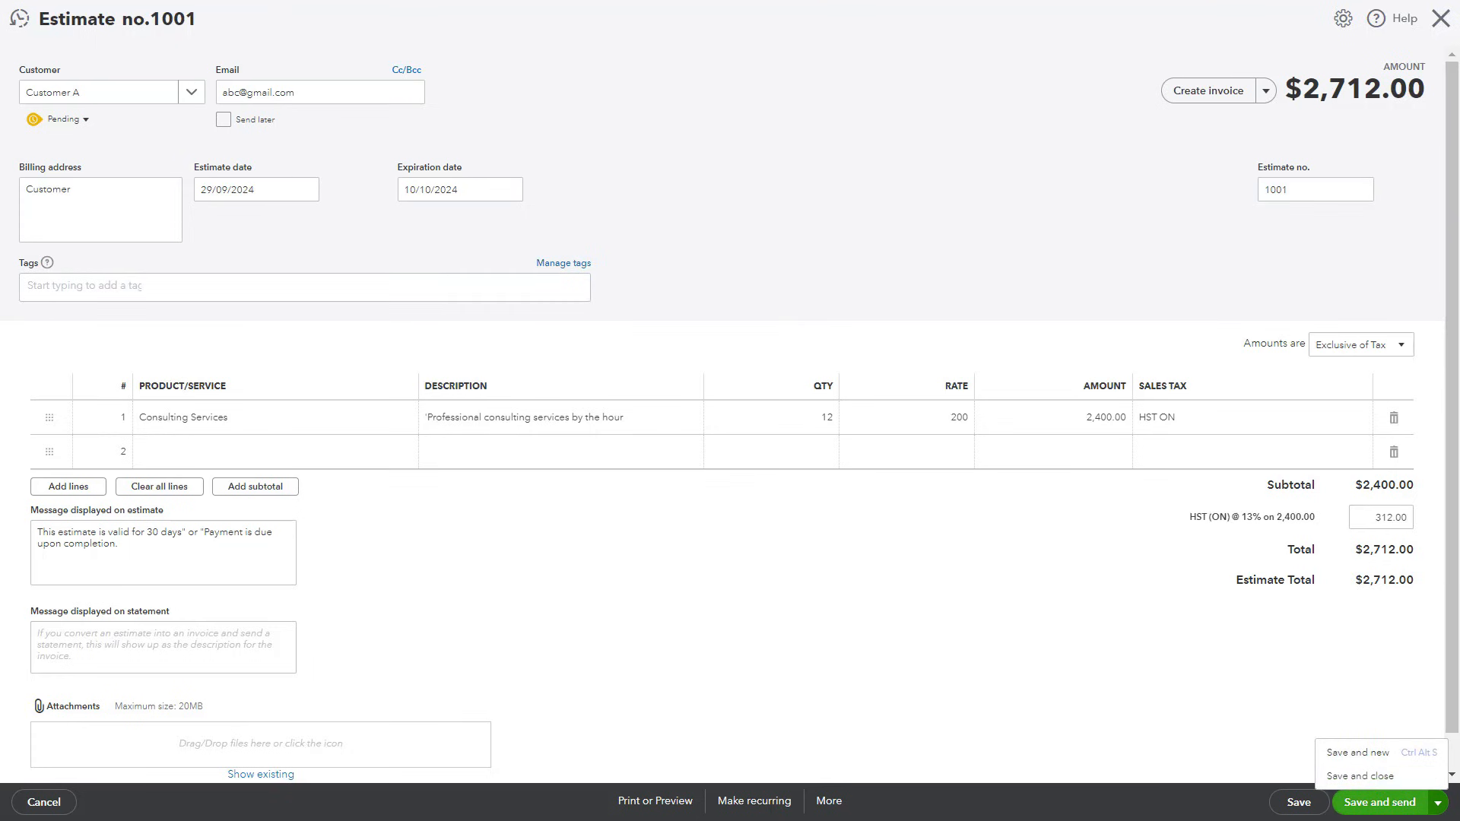
pyautogui.press('Escape')
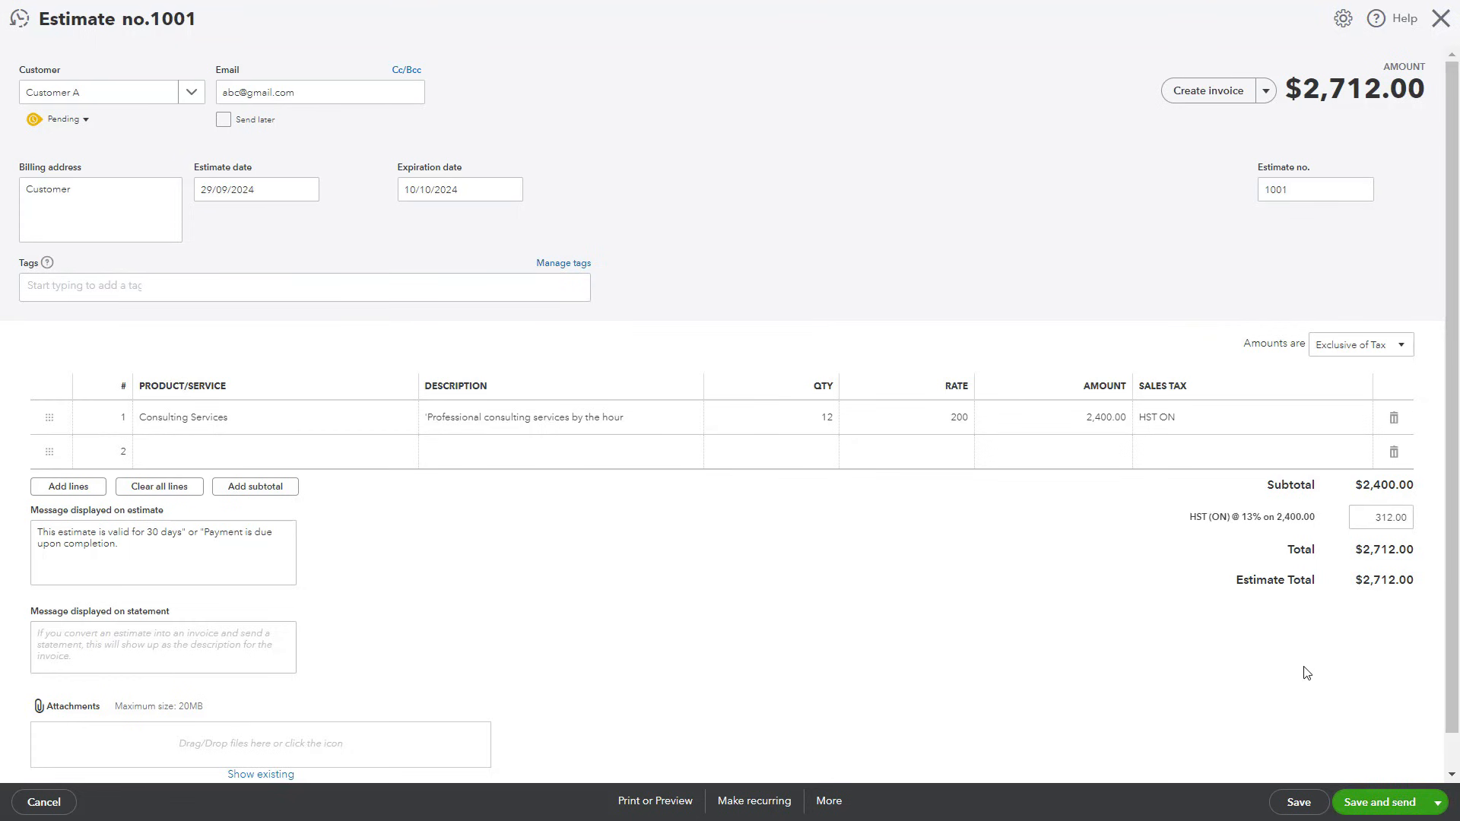
pyautogui.click(1392, 806)
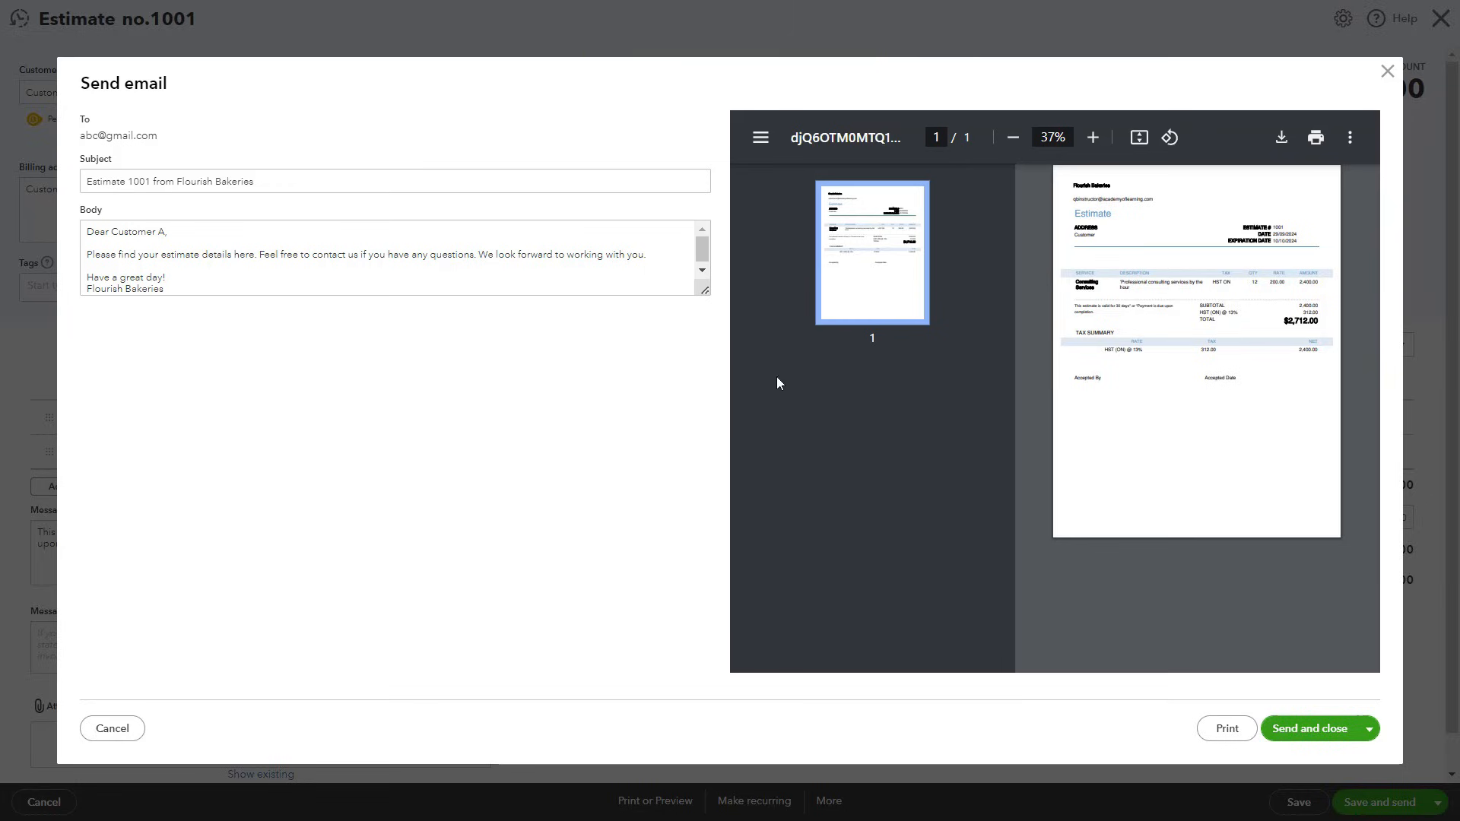
pyautogui.click(1388, 72)
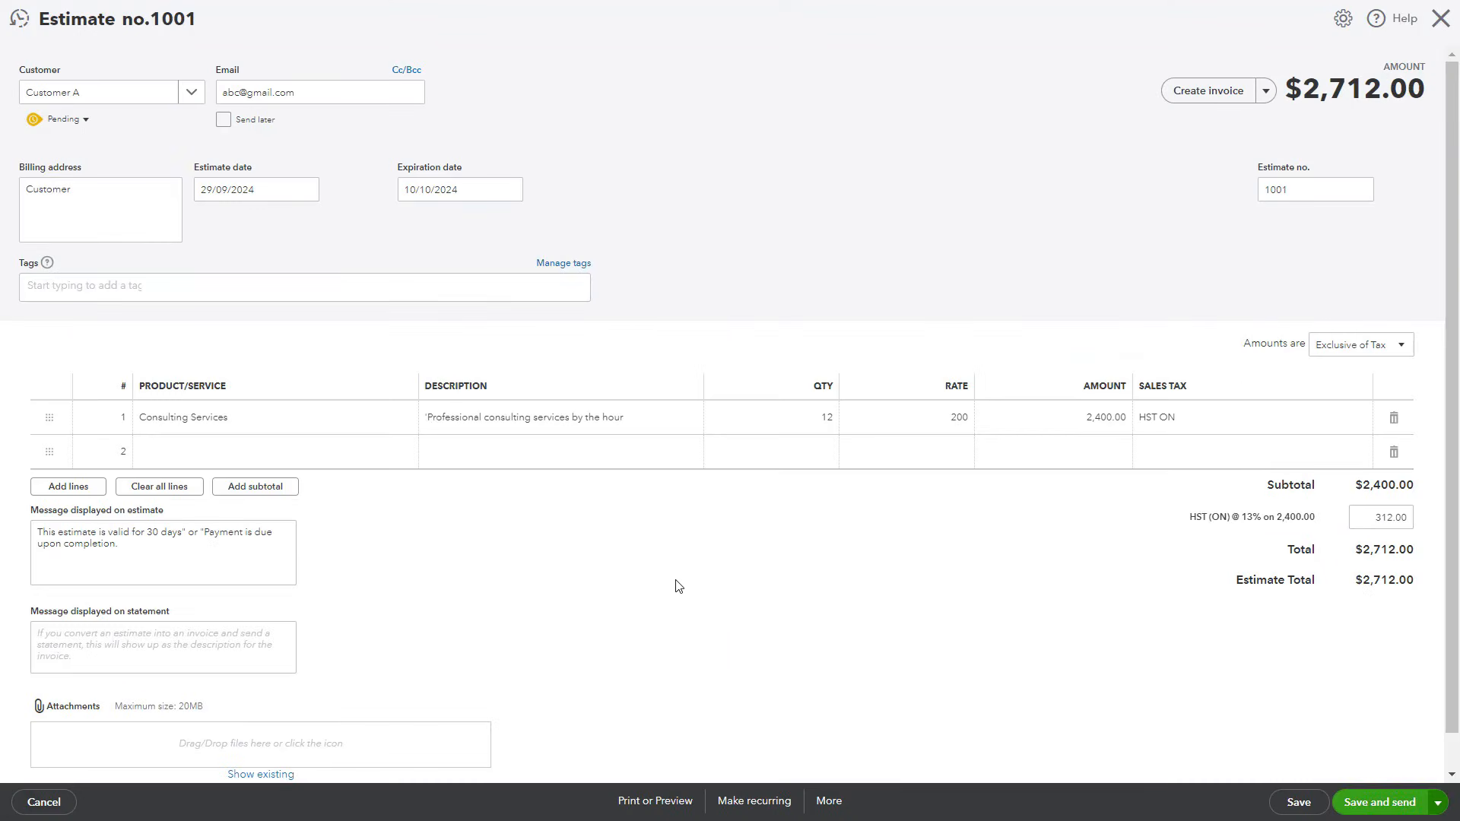
# - Open the file selection for the estimate's attachments and leave it without choosing a file
pyautogui.scroll(-1, 646, 582)
pyautogui.click(193, 707)
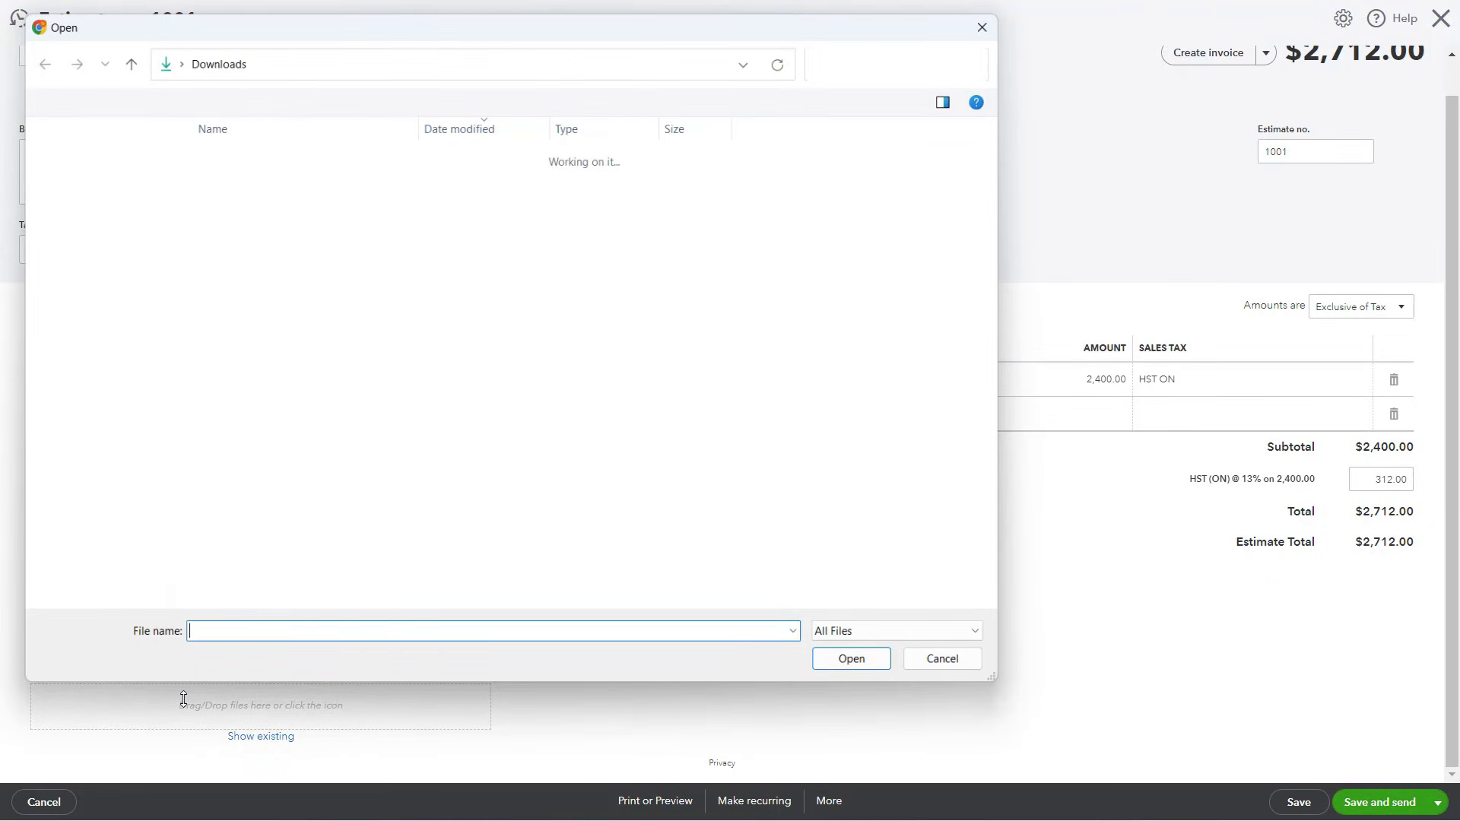
pyautogui.click(942, 658)
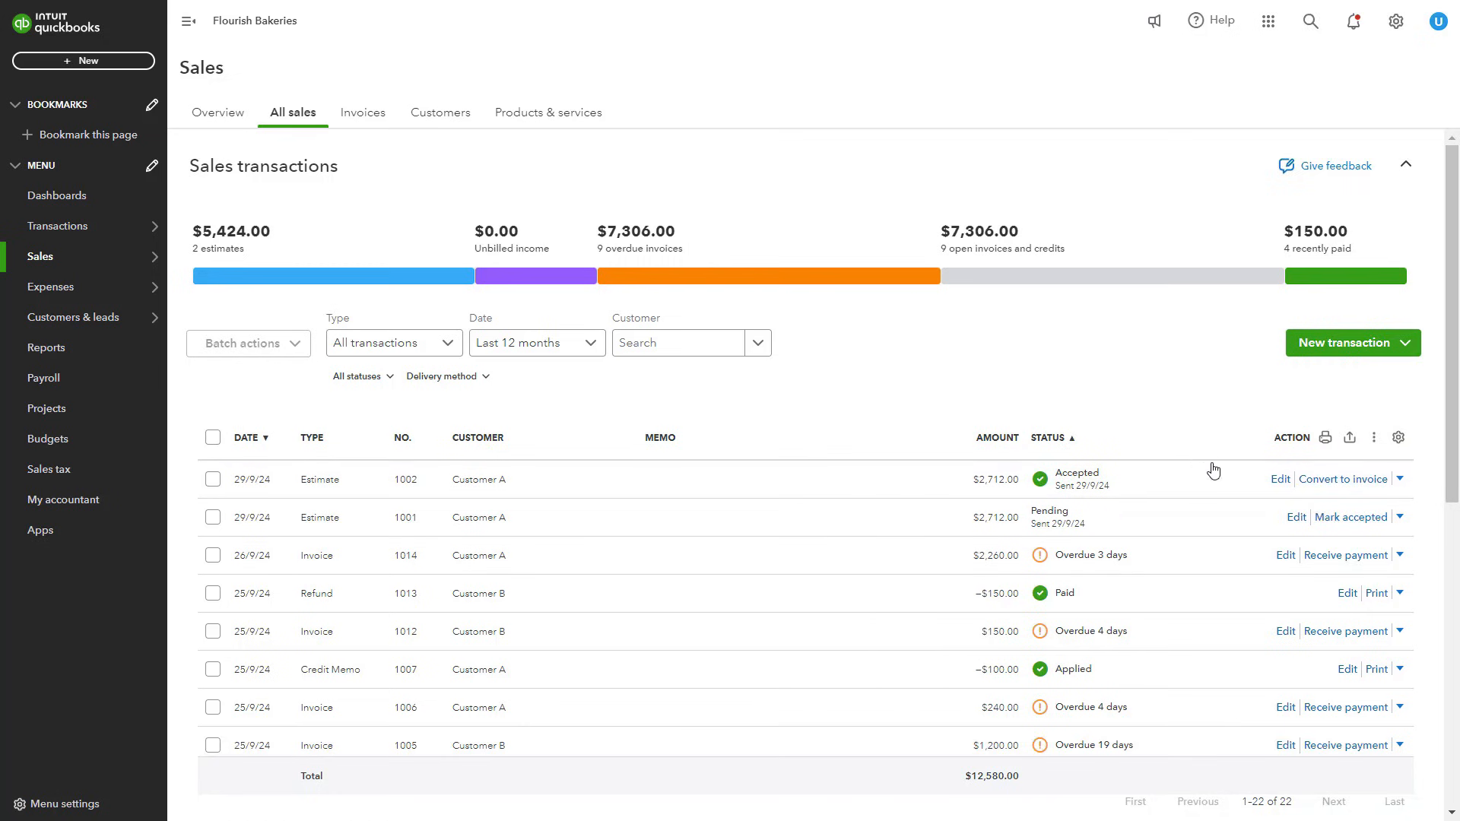
# - Convert Customer A's accepted estimate to an invoice, check its save options, and save and close it
pyautogui.click(1328, 481)
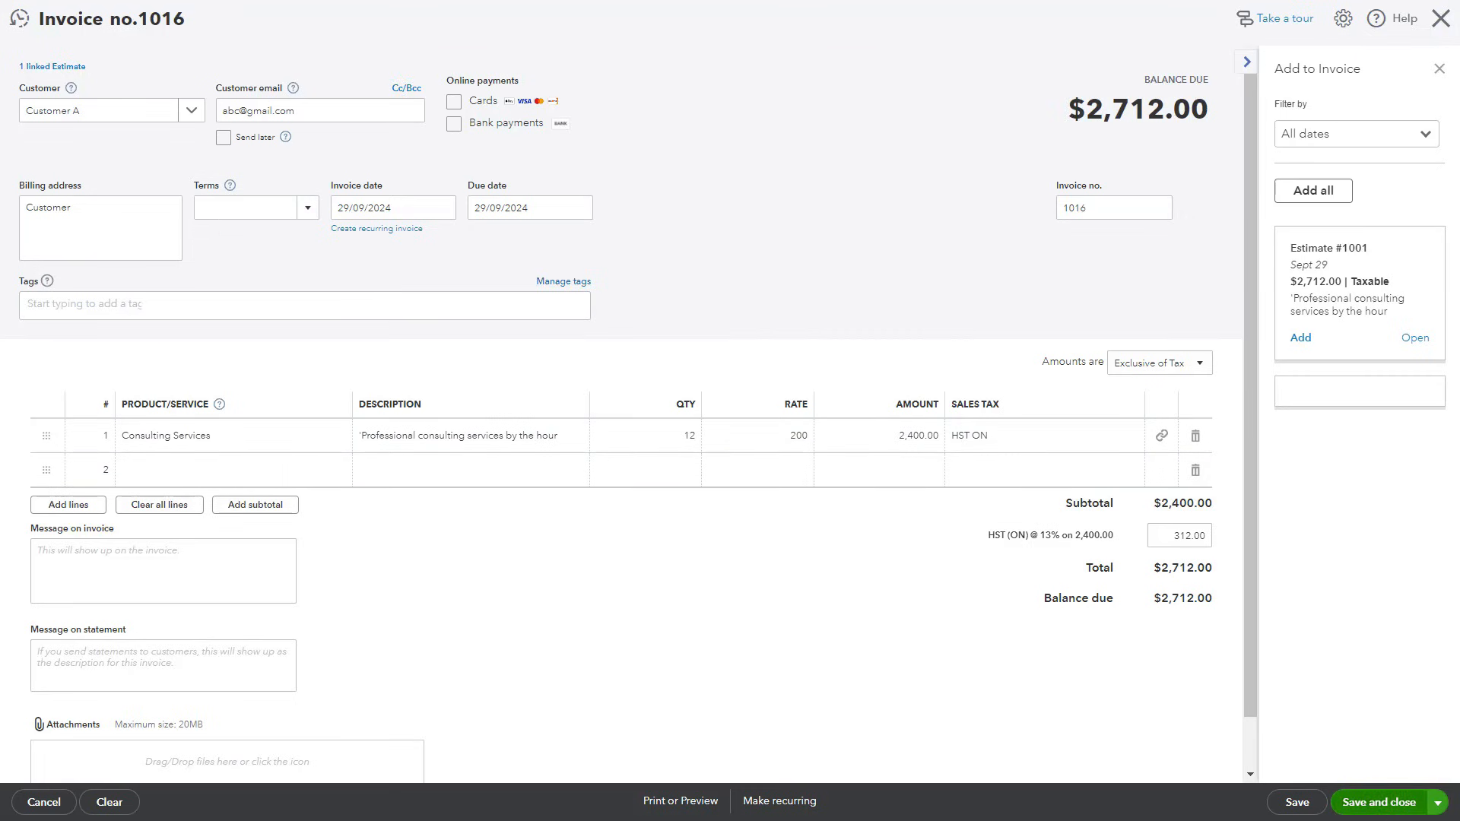
pyautogui.click(1438, 803)
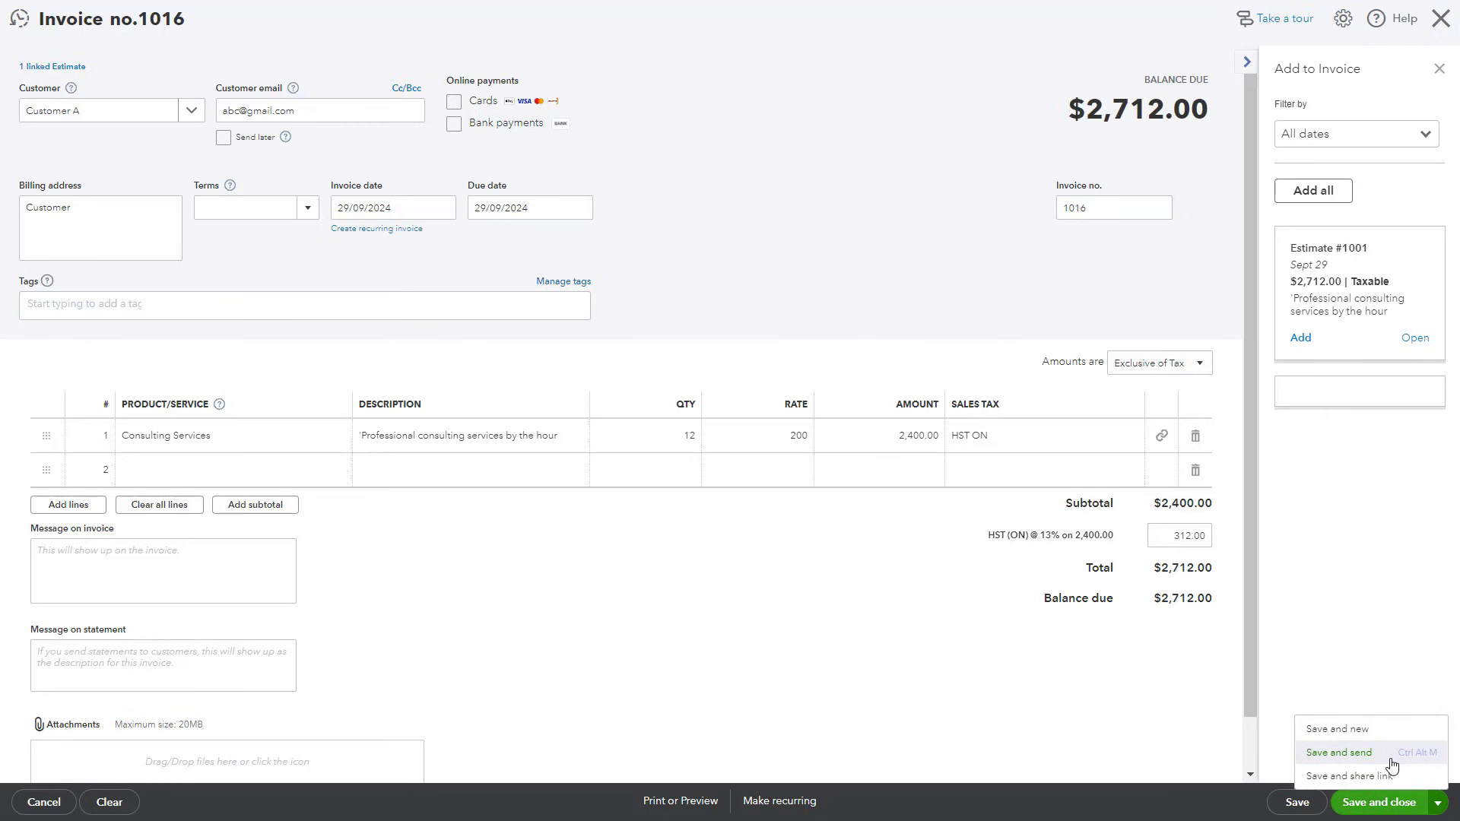
pyautogui.click(1389, 805)
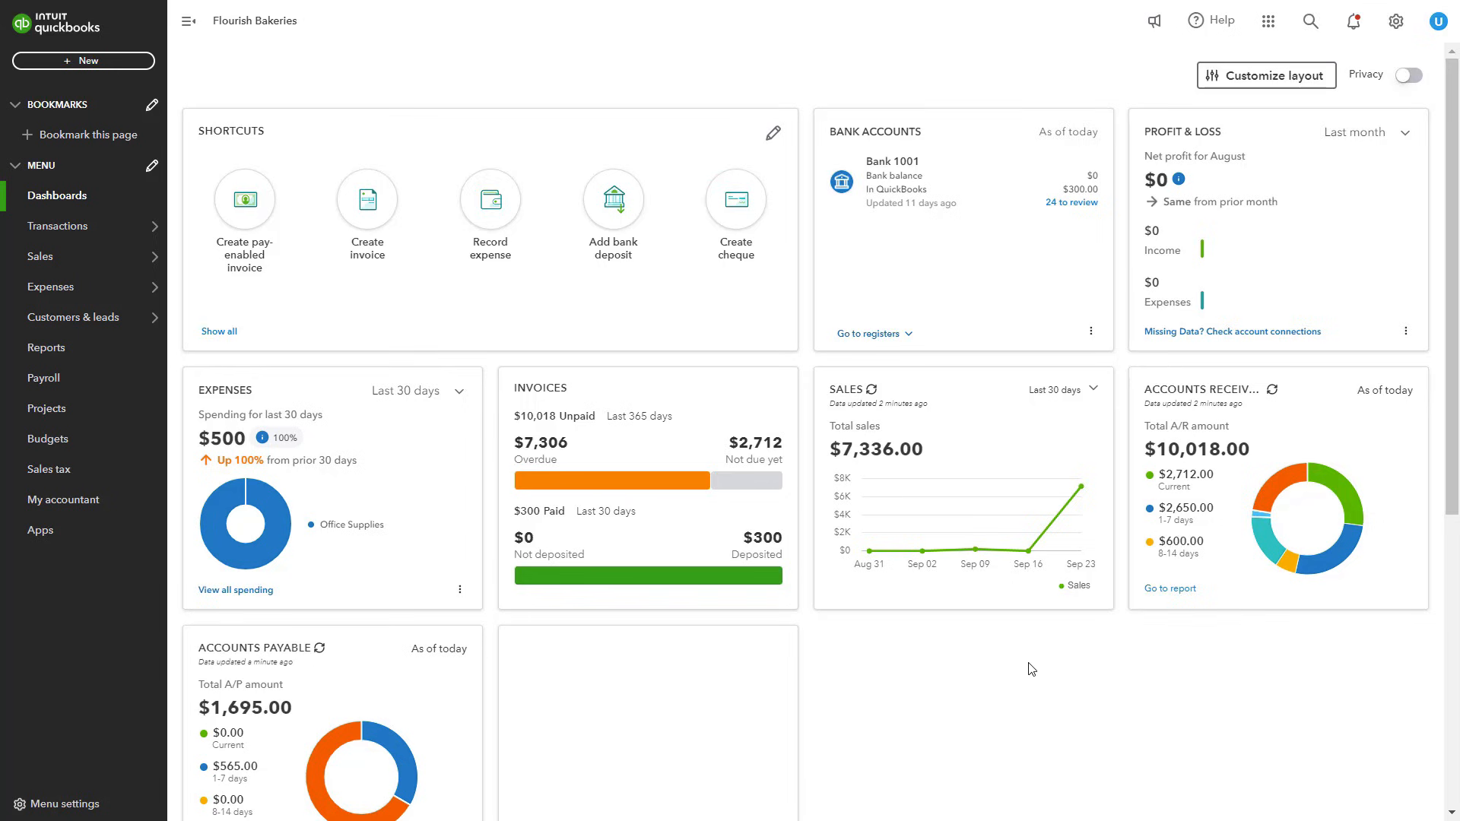
# - Search the reports for "estimate" and open the Estimates by Customer report
pyautogui.click(66, 349)
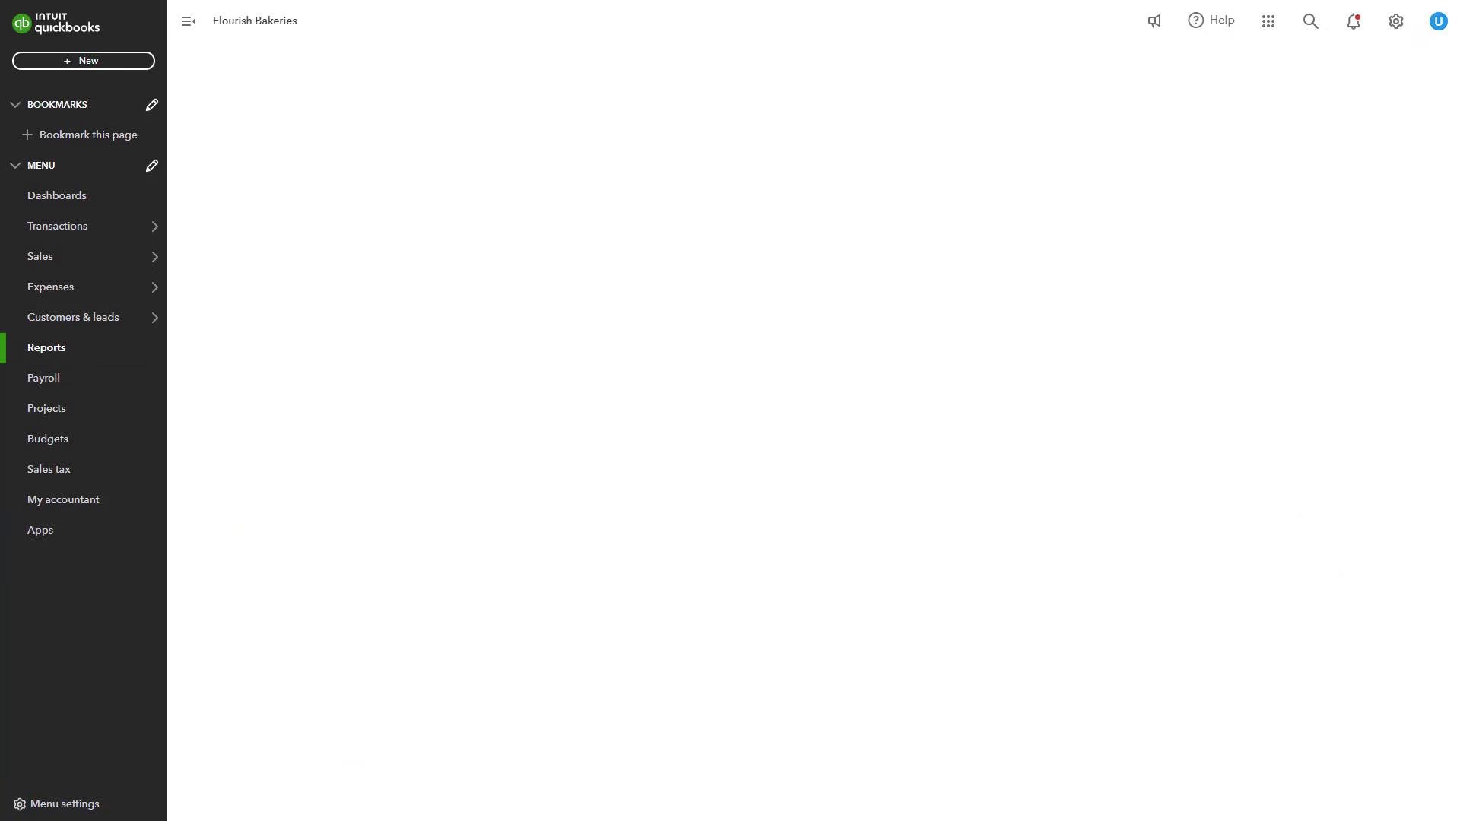
pyautogui.write('estimate')
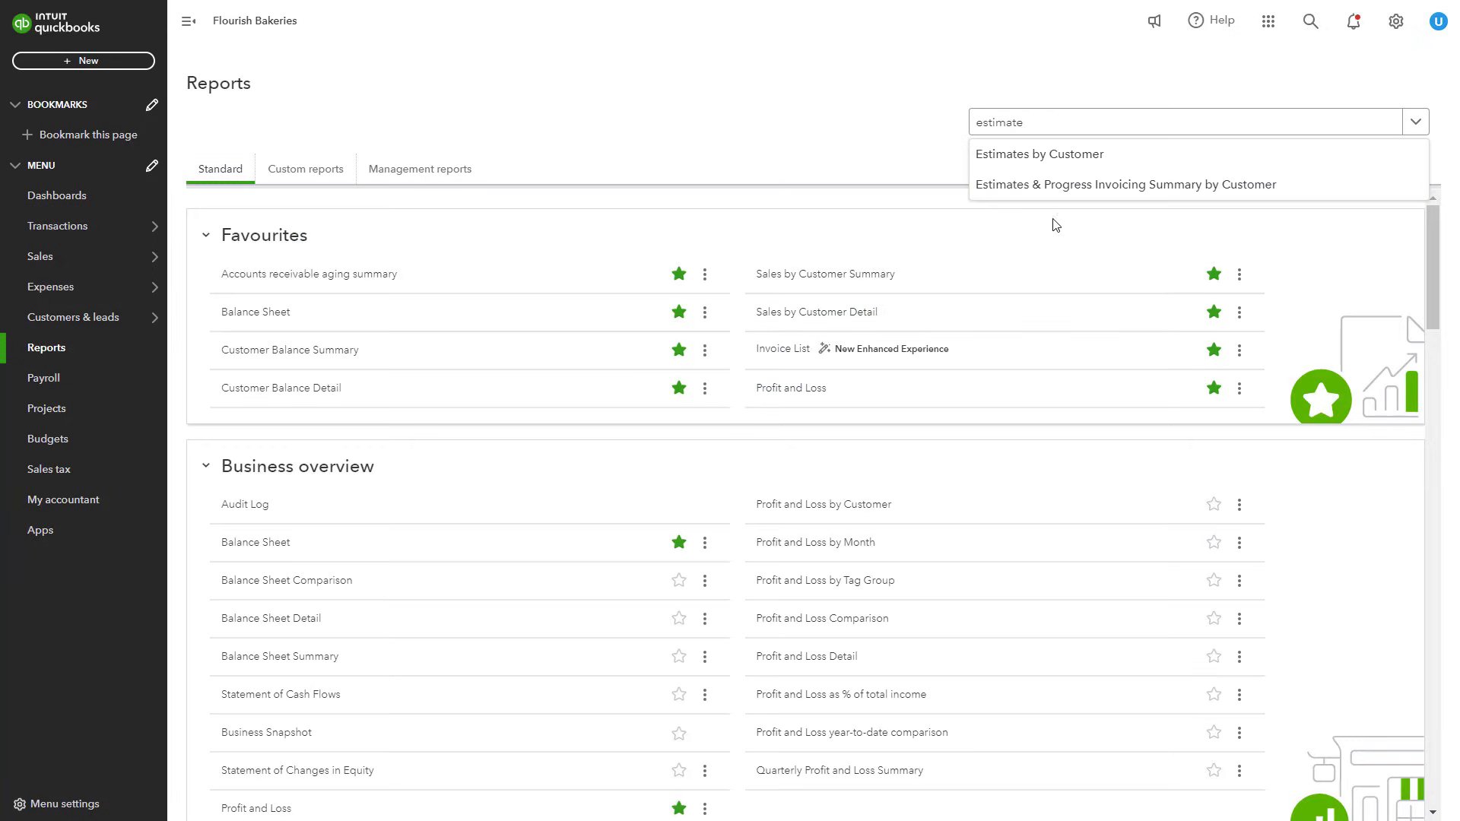
pyautogui.click(1033, 156)
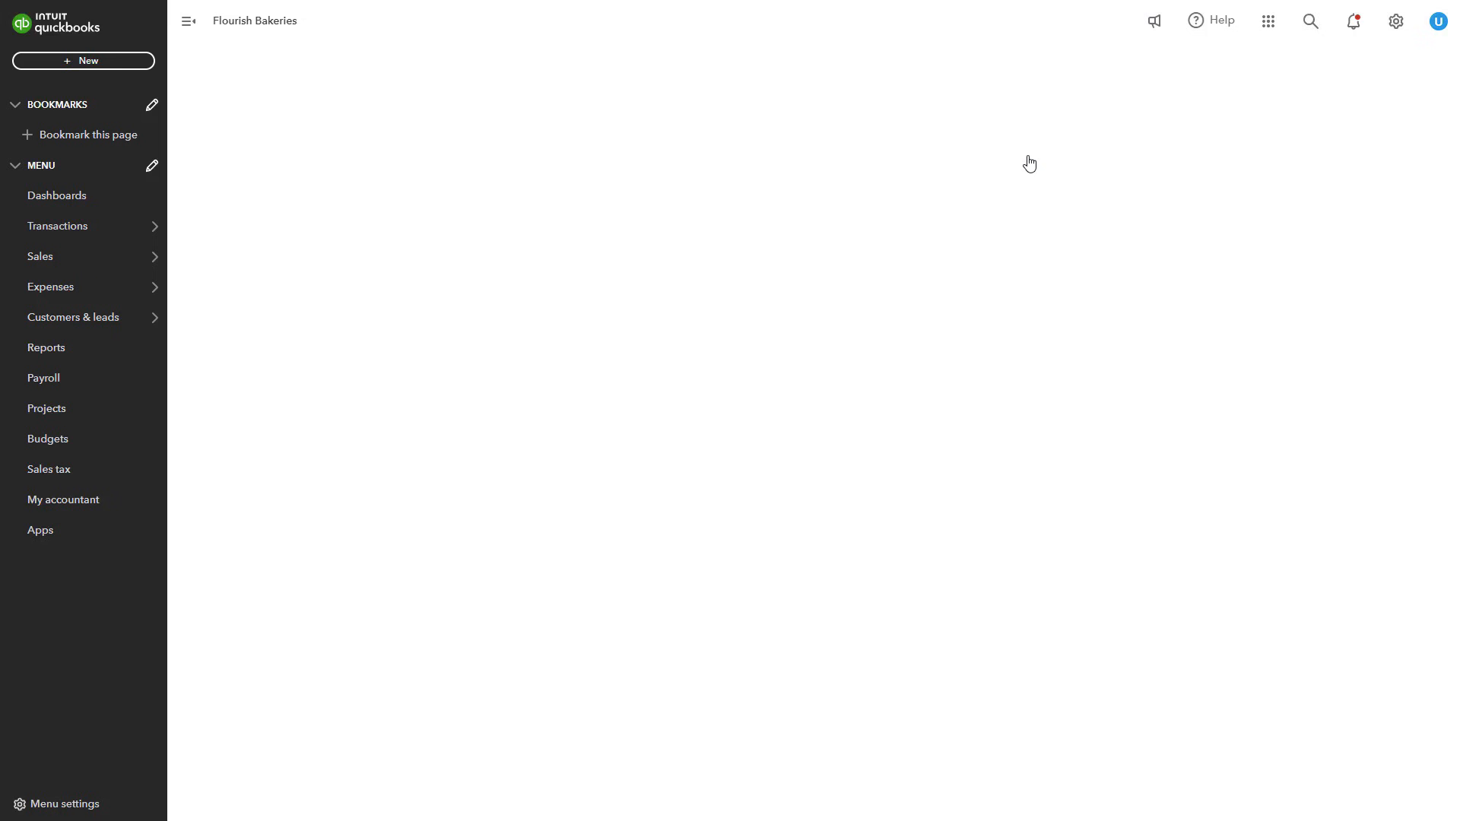
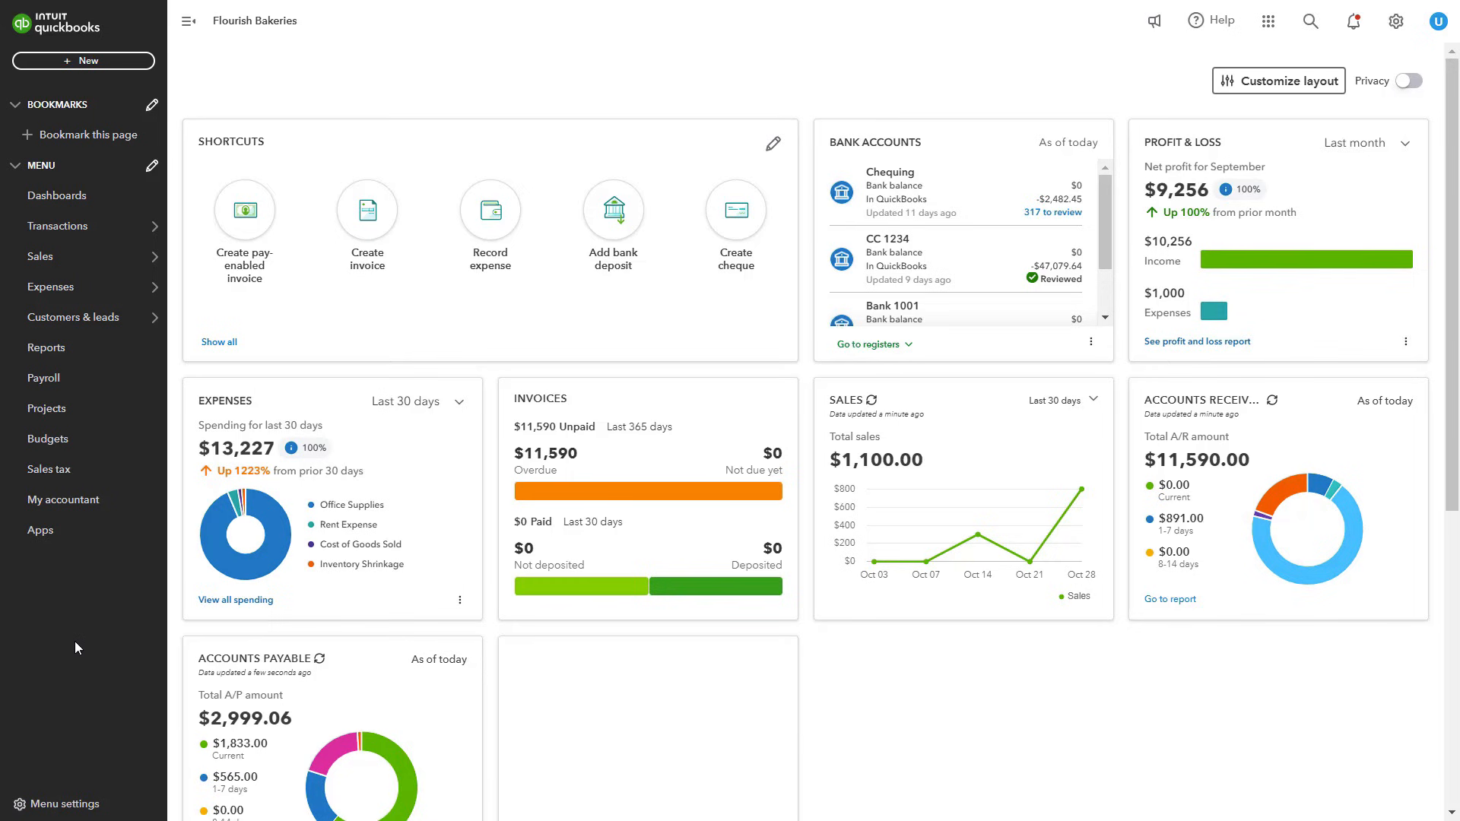
# - Create a new invoice and select Customer A as its customer
pyautogui.click(70, 64)
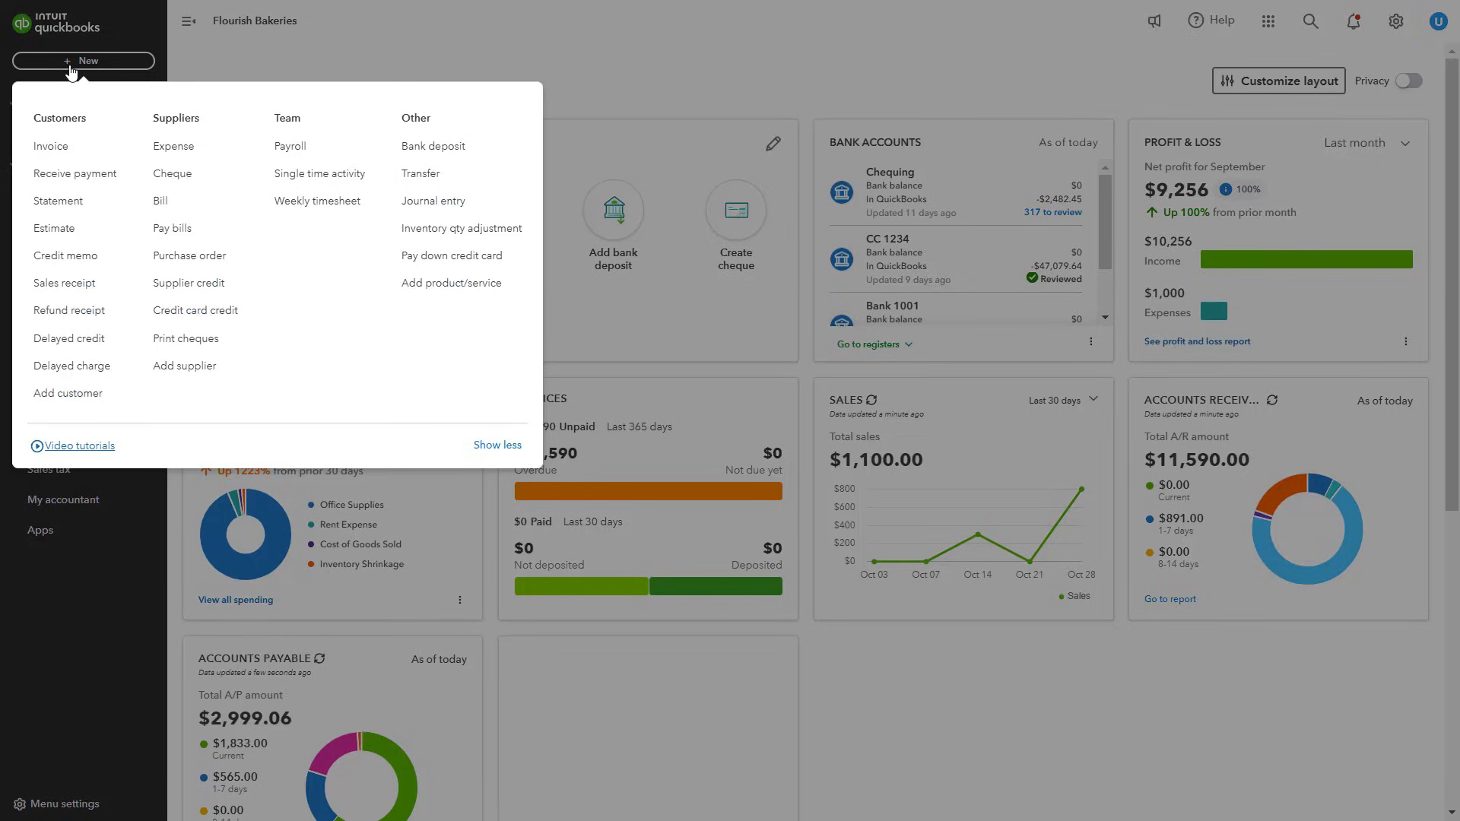
pyautogui.click(60, 150)
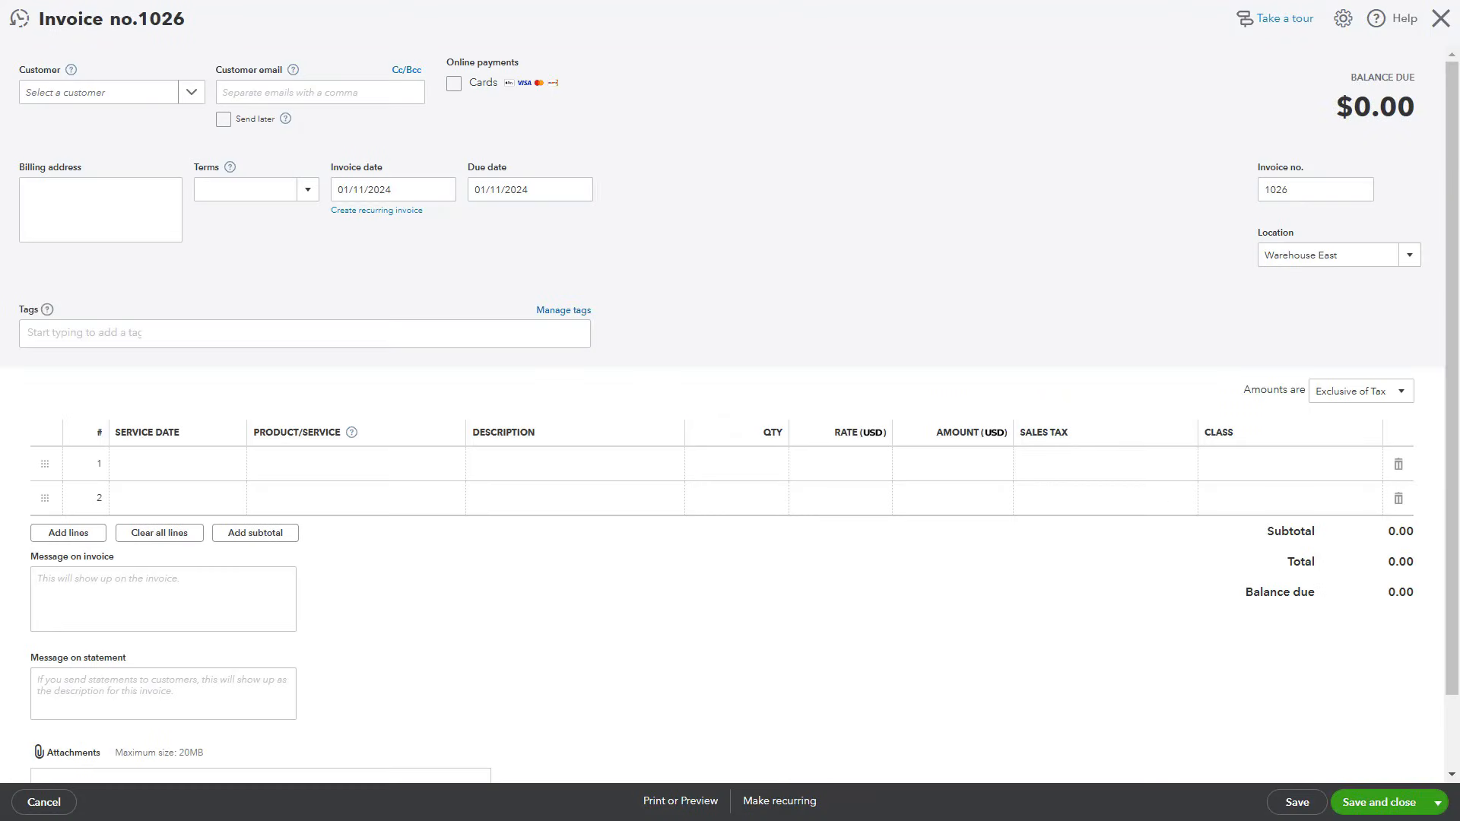
pyautogui.click(111, 95)
pyautogui.click(114, 156)
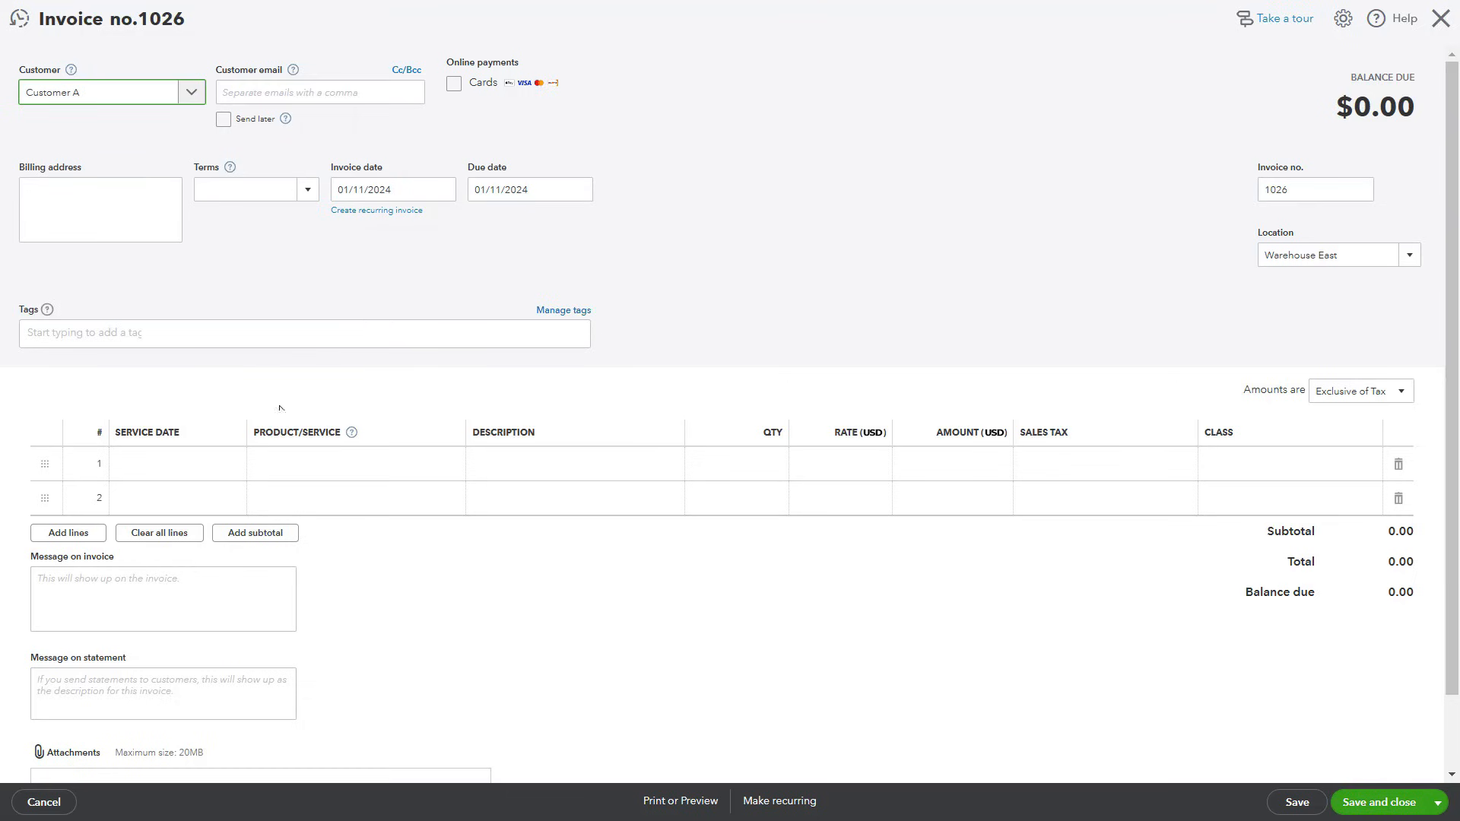
# - Add Event Catering to the invoice's first line, and save and send the invoice
pyautogui.click(323, 465)
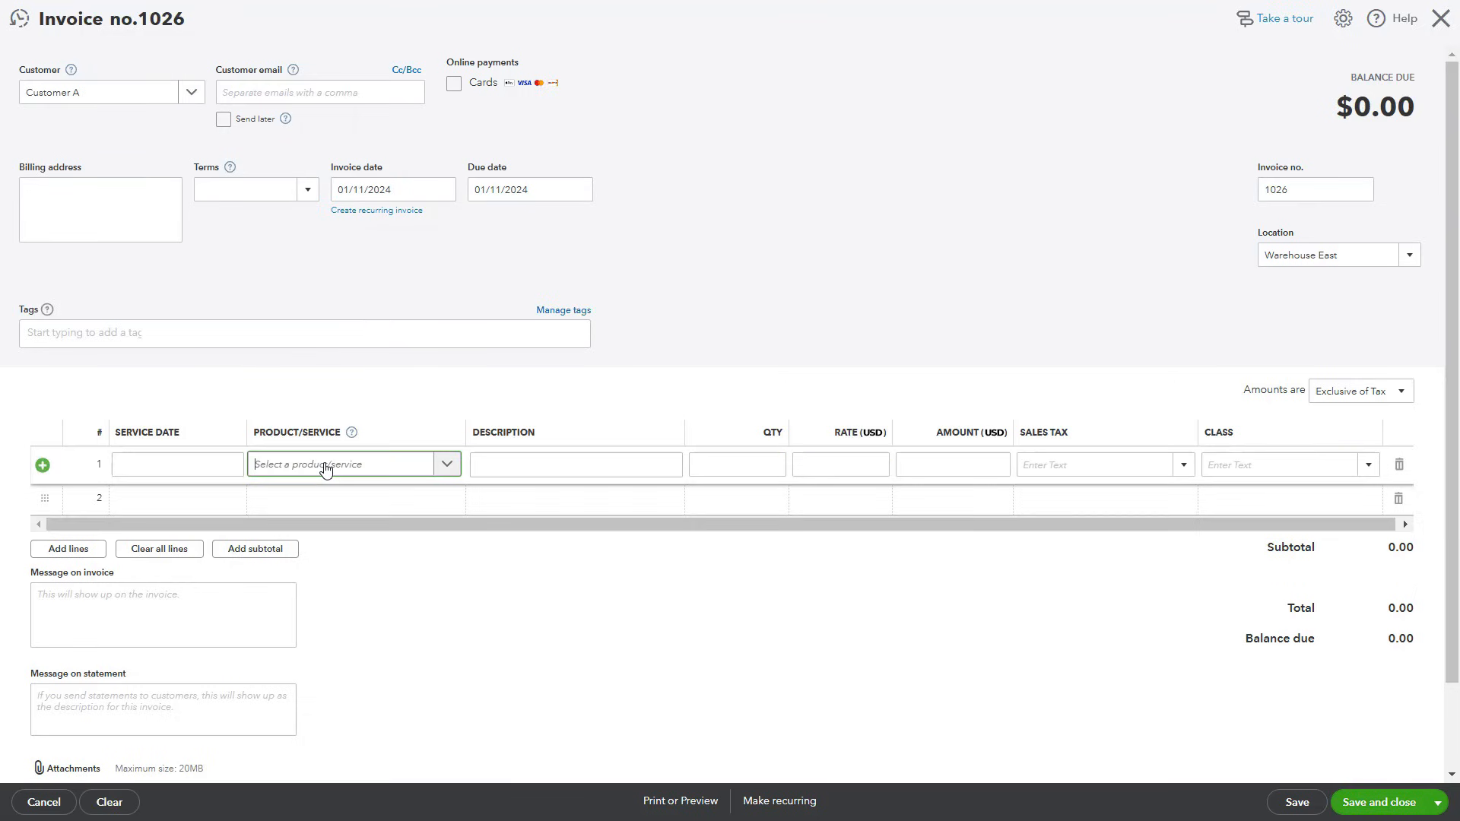
pyautogui.write('event')
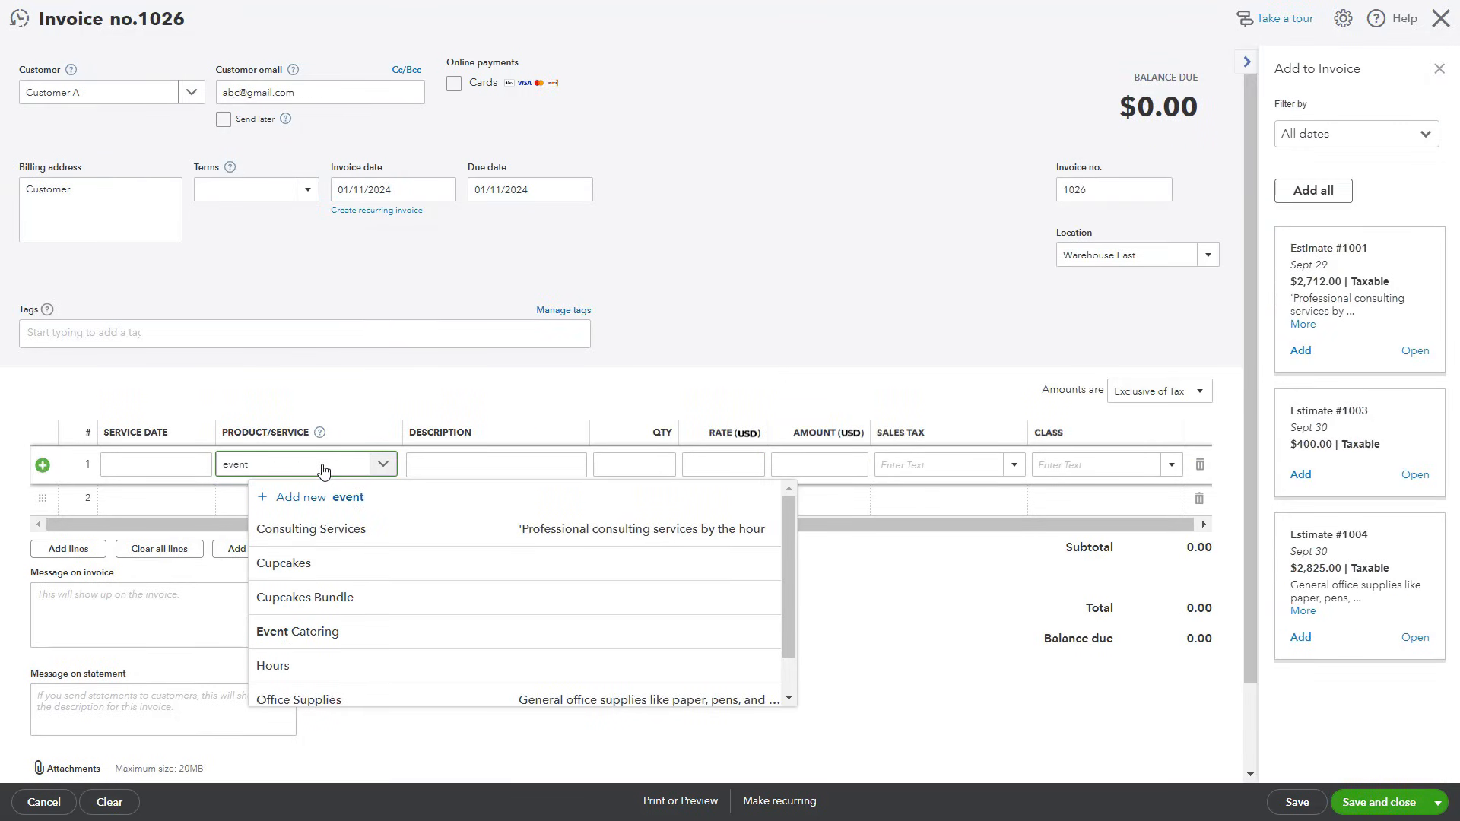
pyautogui.click(312, 527)
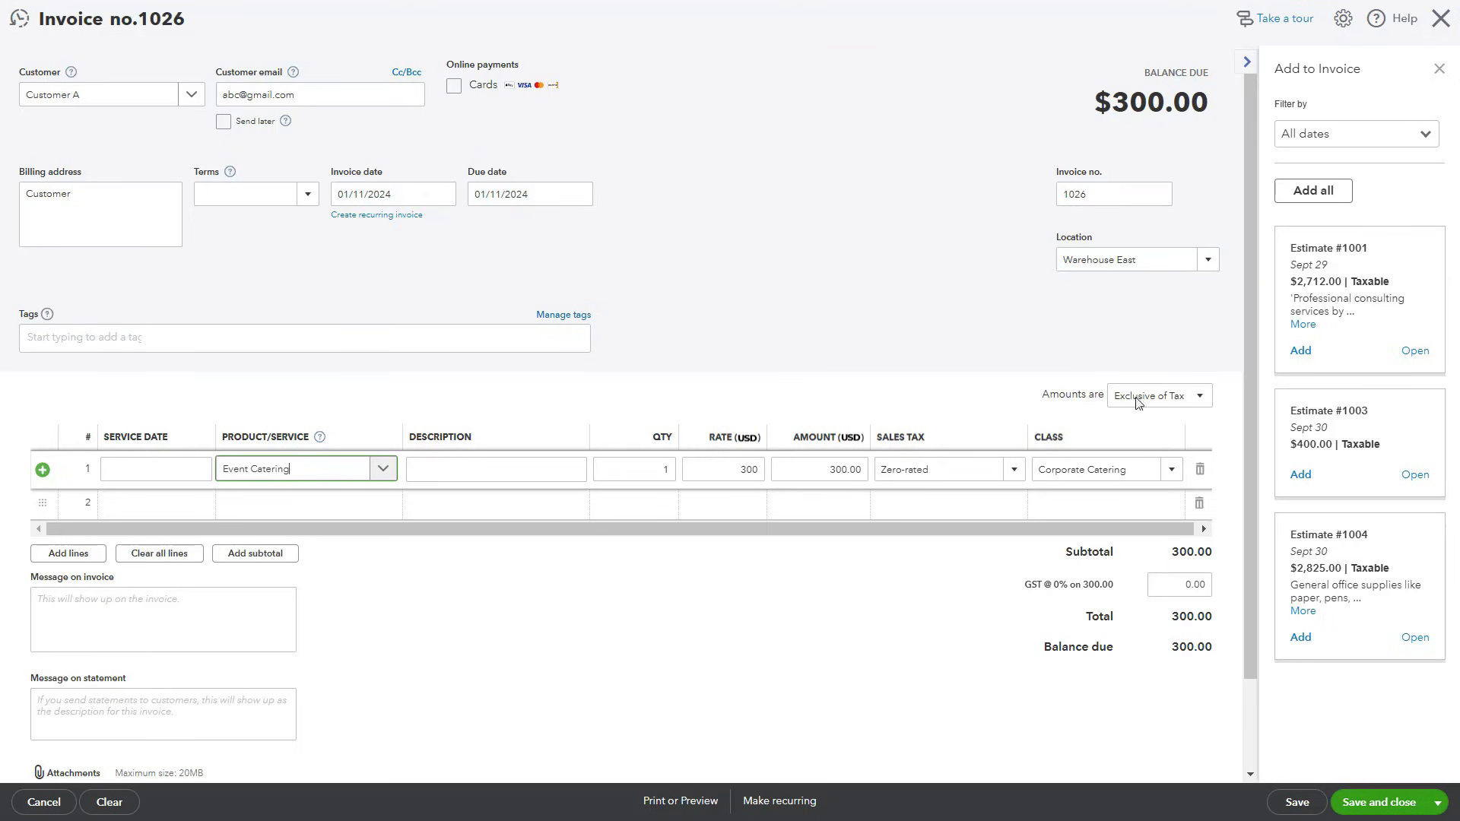
pyautogui.click(1369, 728)
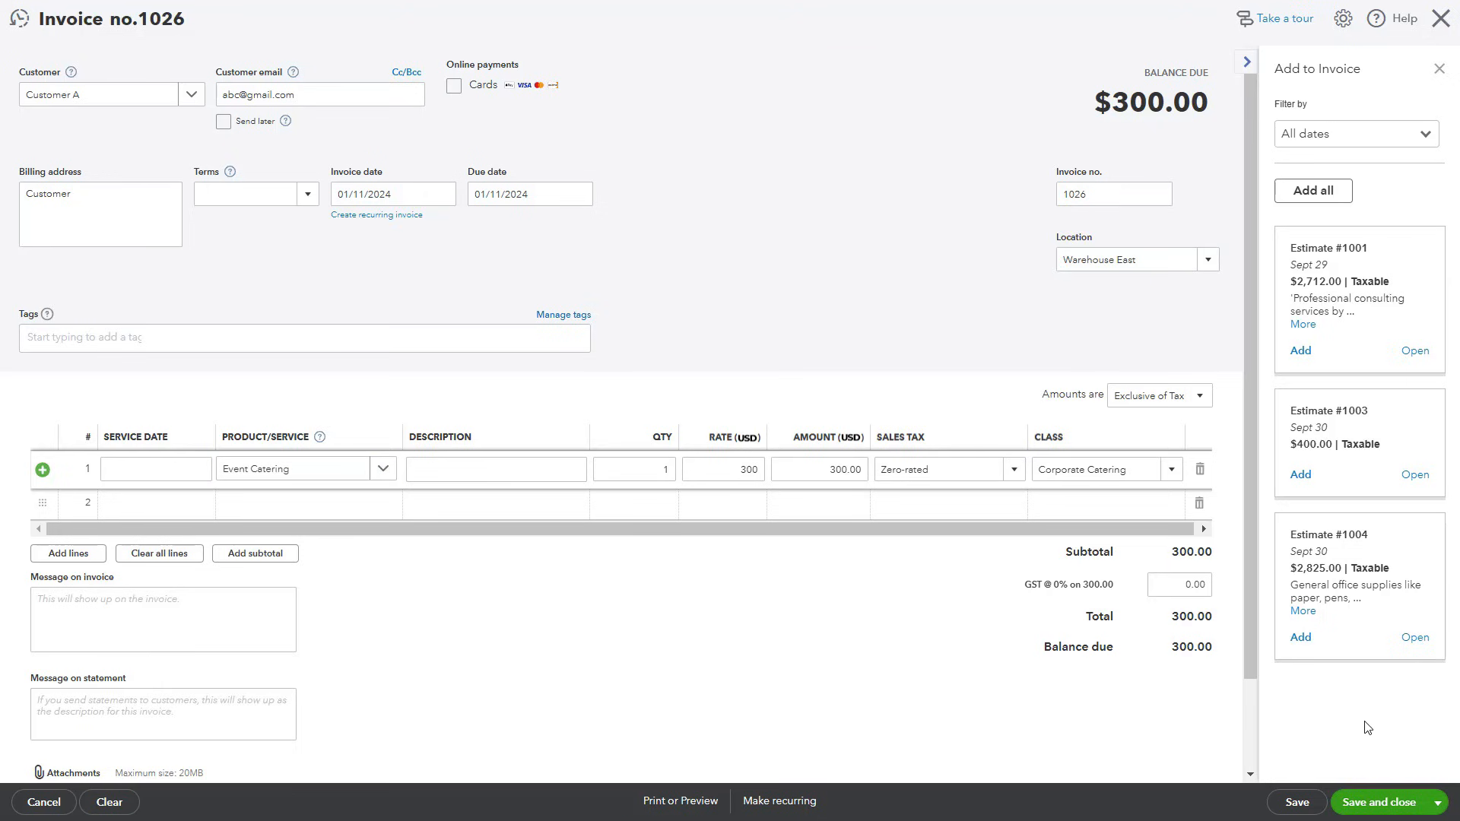
pyautogui.click(1435, 805)
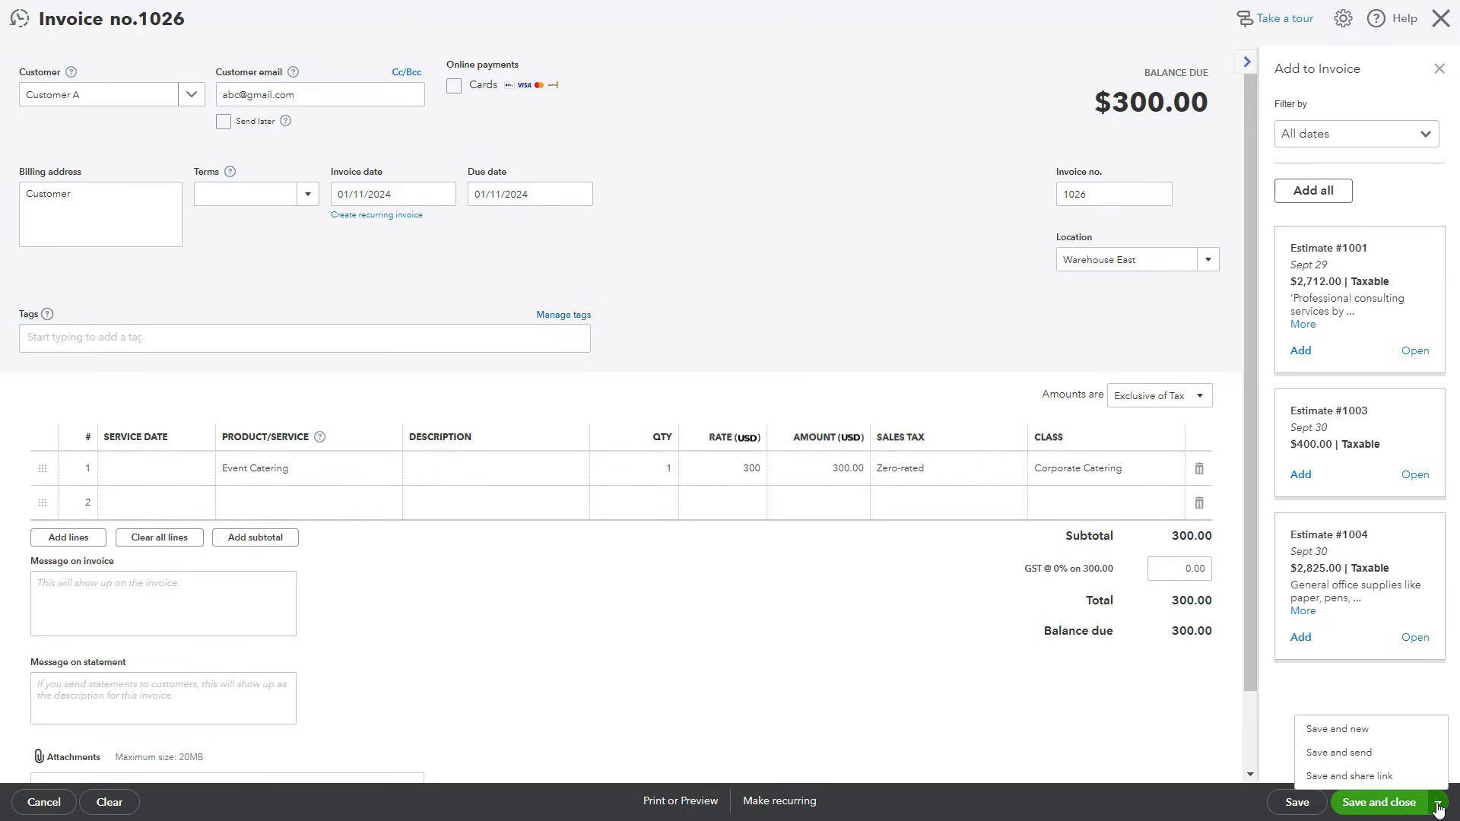
pyautogui.click(1369, 761)
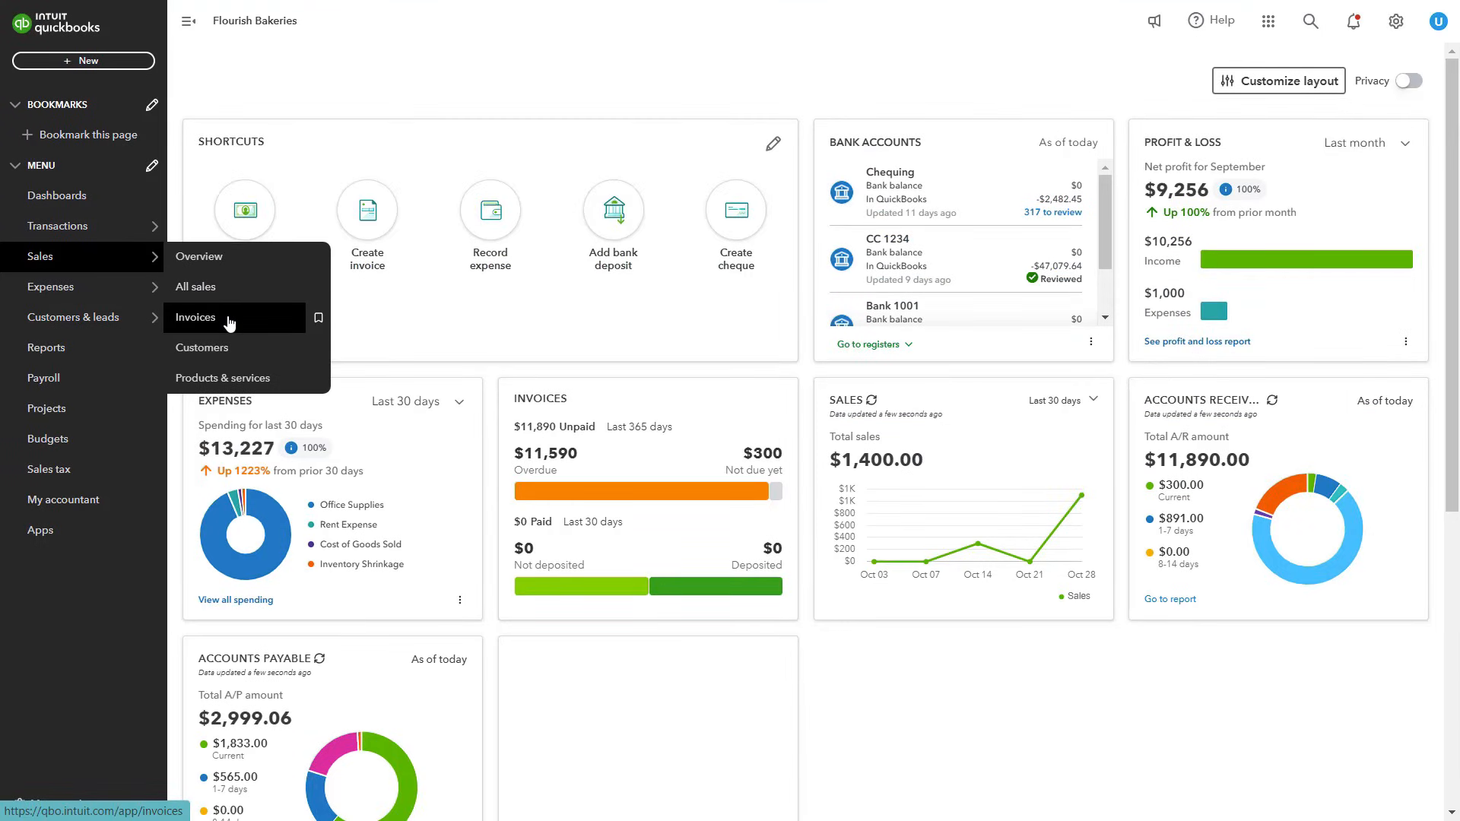
# - Look up the new invoice's status in the invoice list and in Customer A's transaction list
pyautogui.click(228, 319)
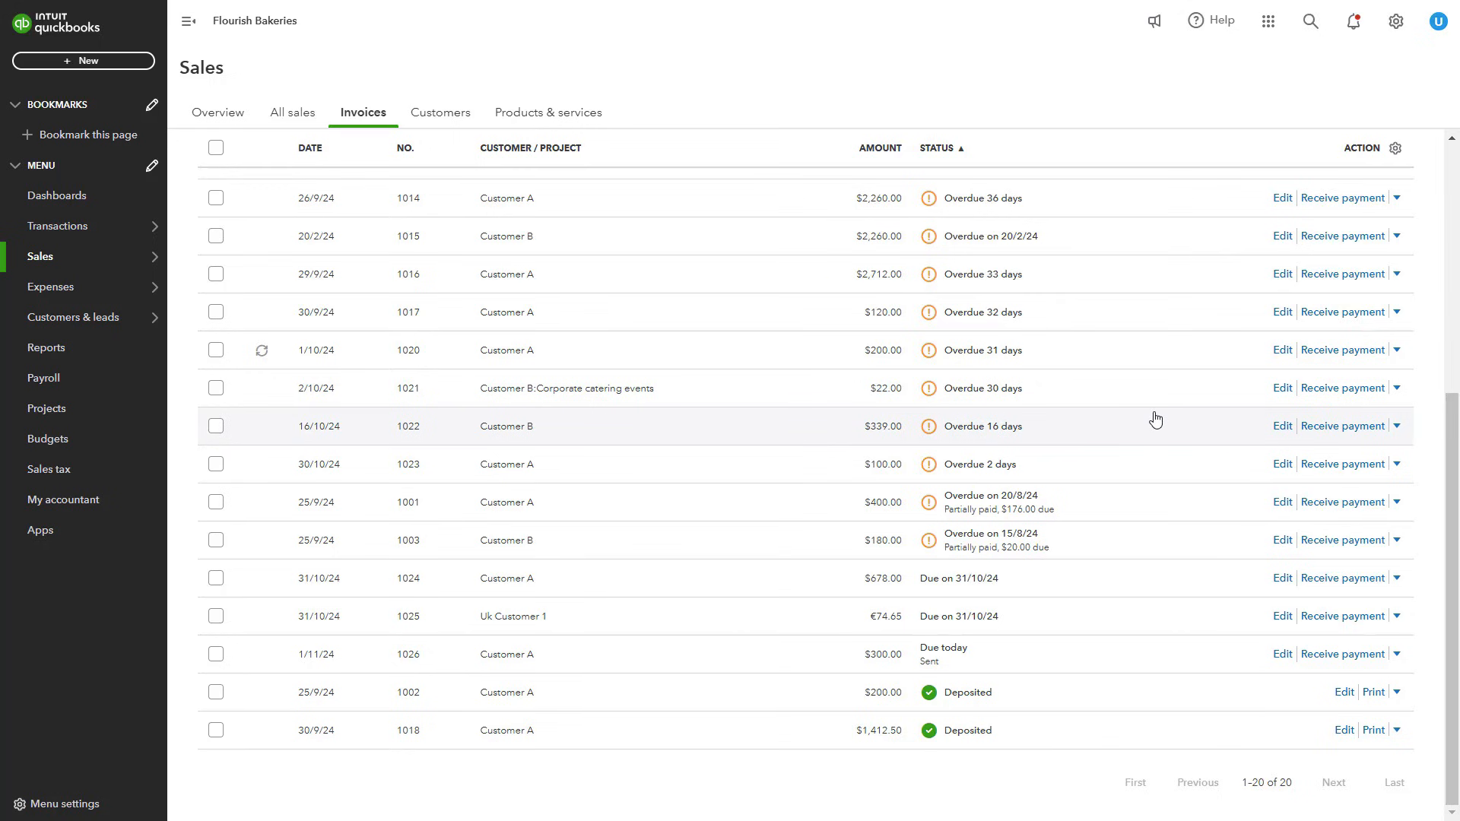
pyautogui.click(441, 111)
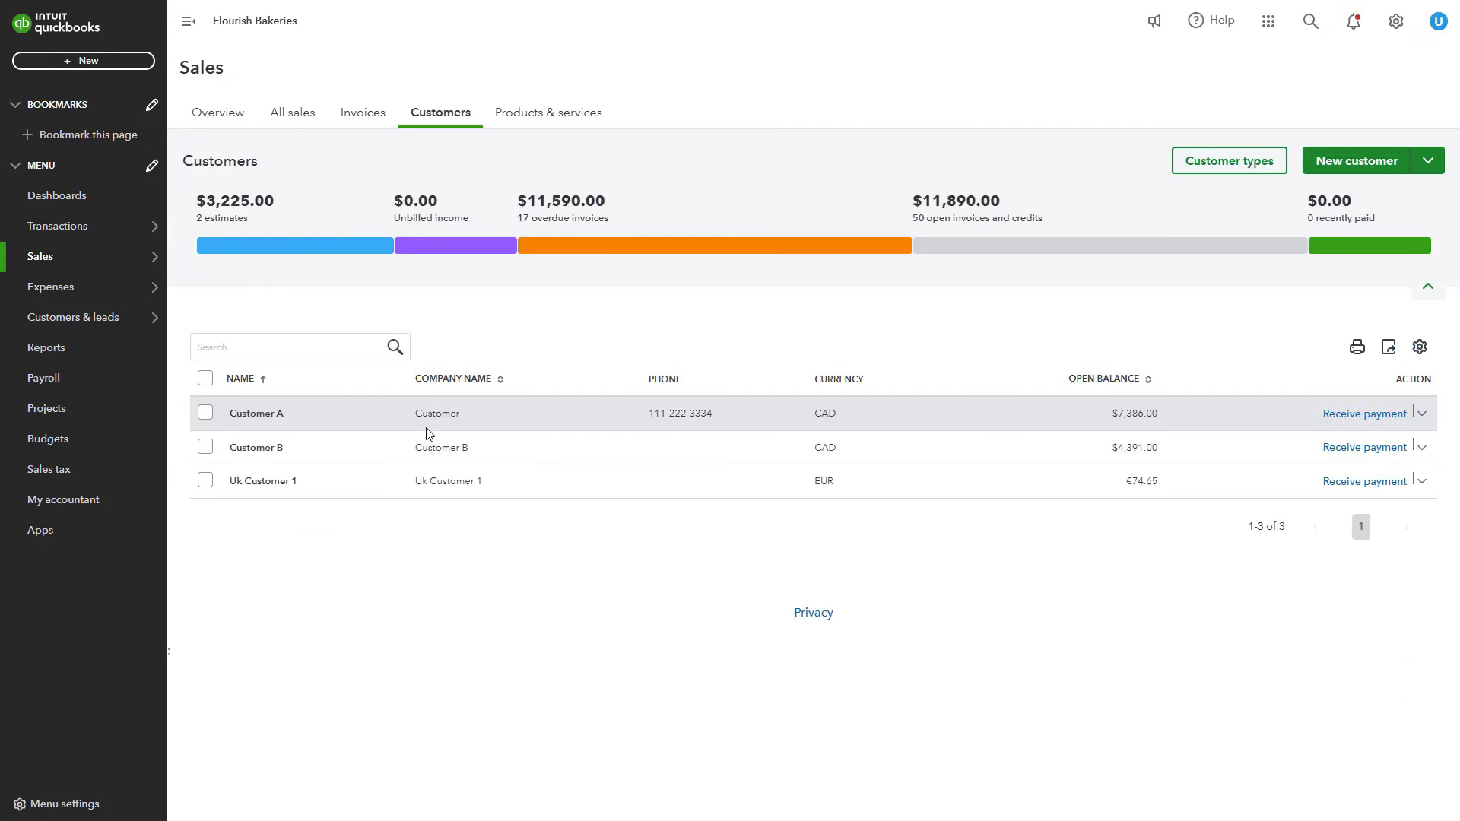
pyautogui.click(276, 418)
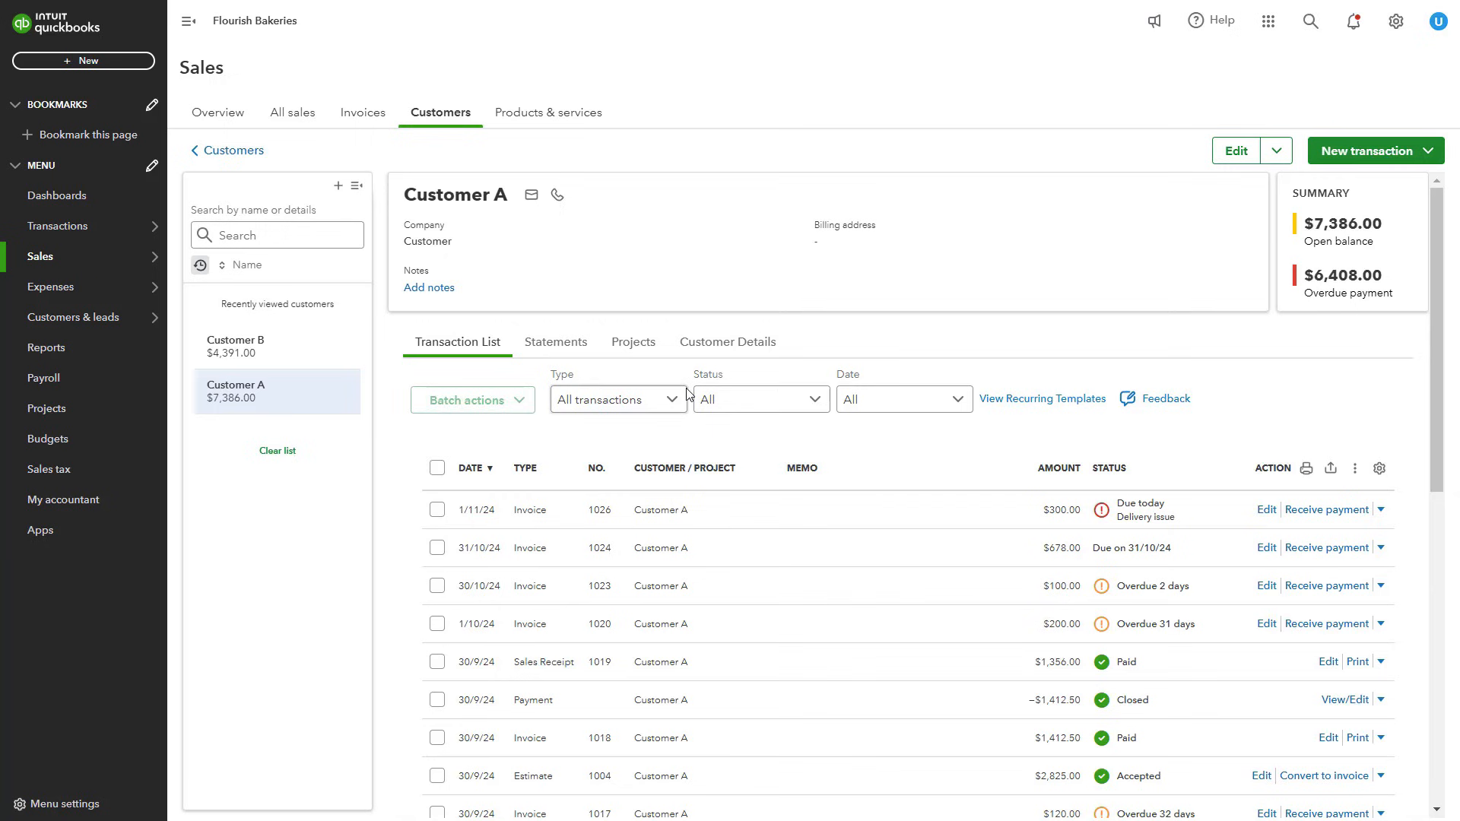
pyautogui.click(682, 404)
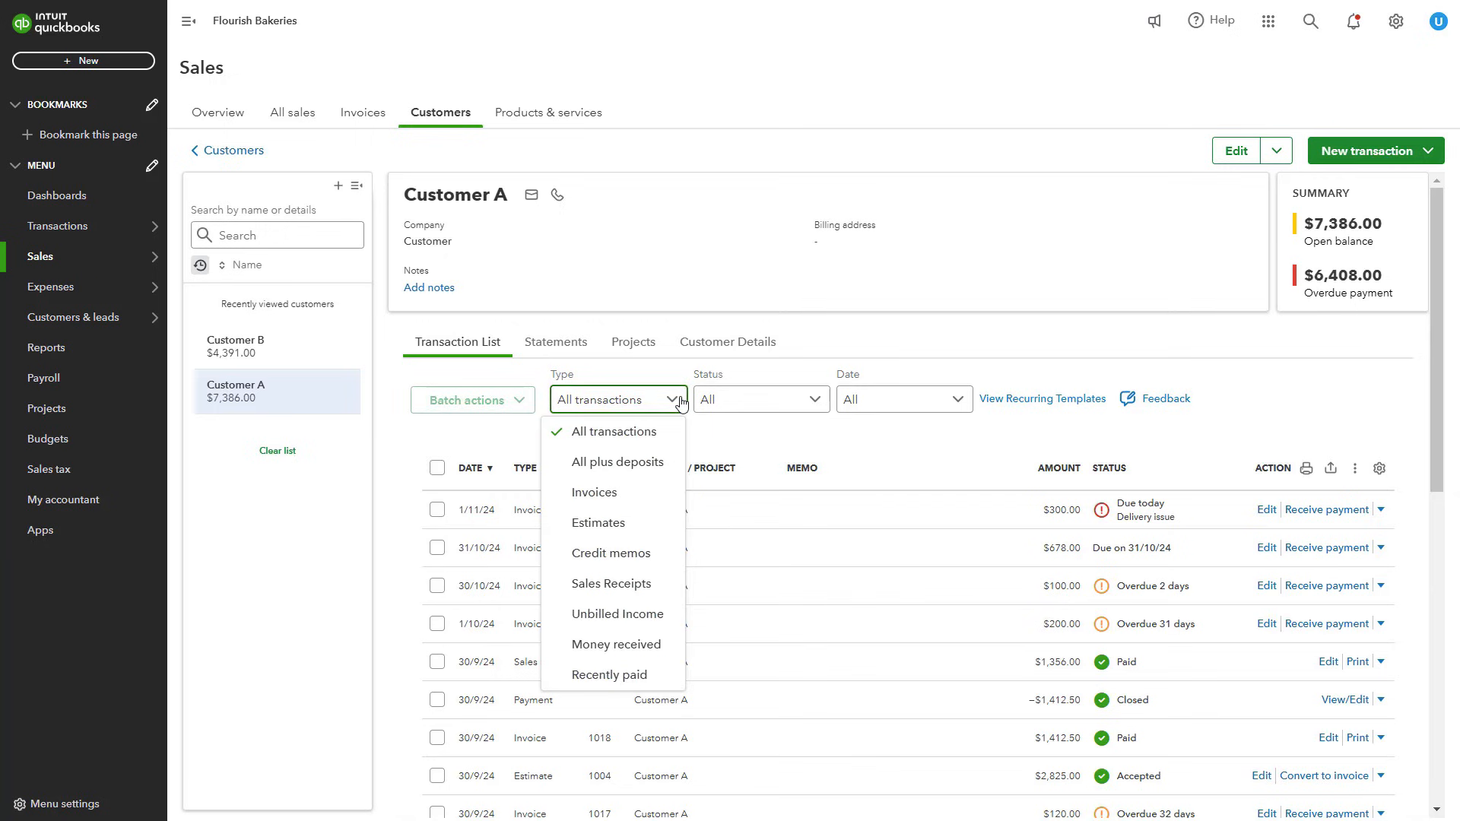
pyautogui.click(674, 399)
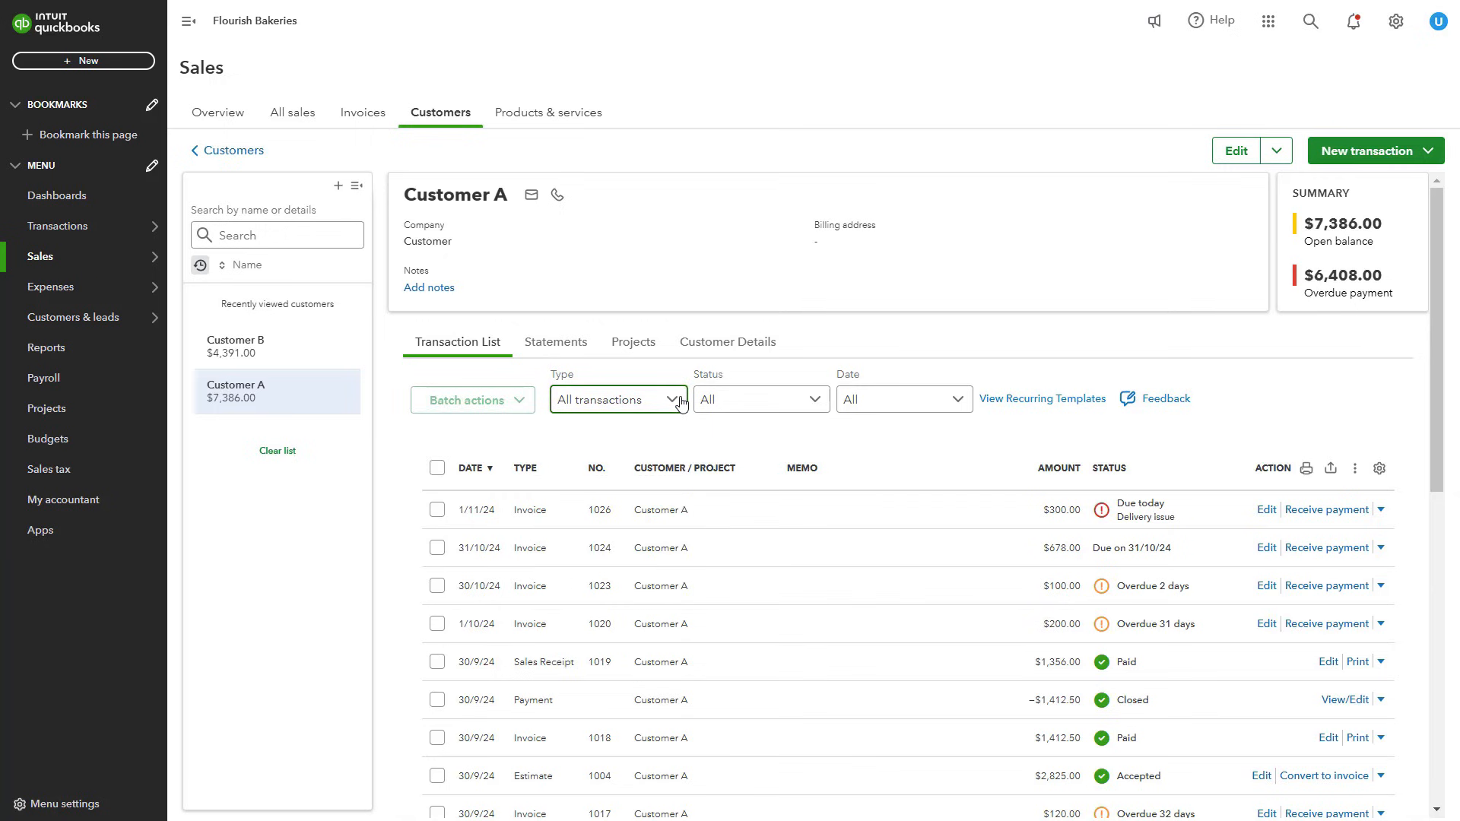
pyautogui.click(1381, 510)
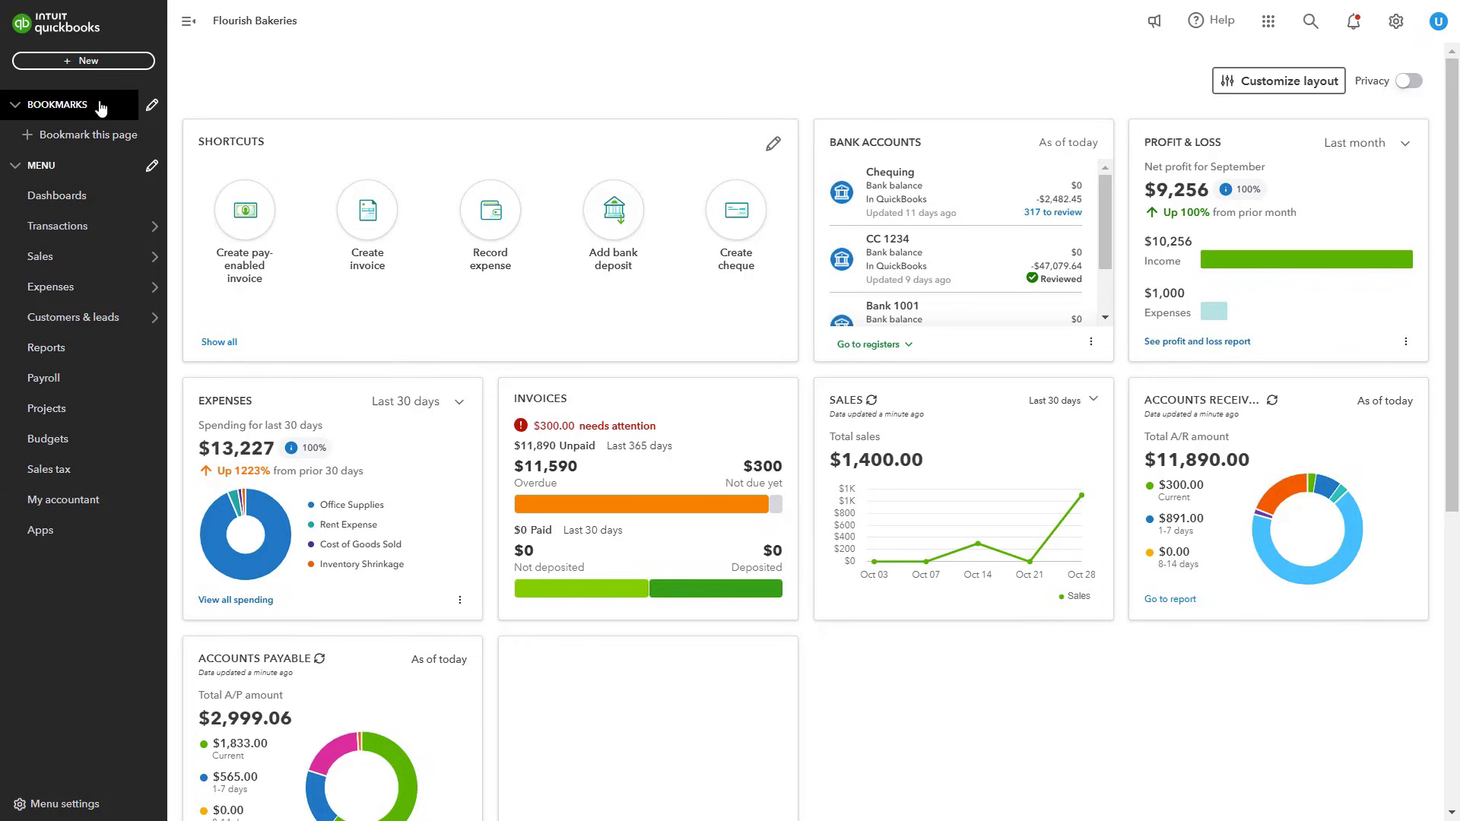
# - Start a new received payment for Customer A and choose Cash as the payment method
pyautogui.click(107, 71)
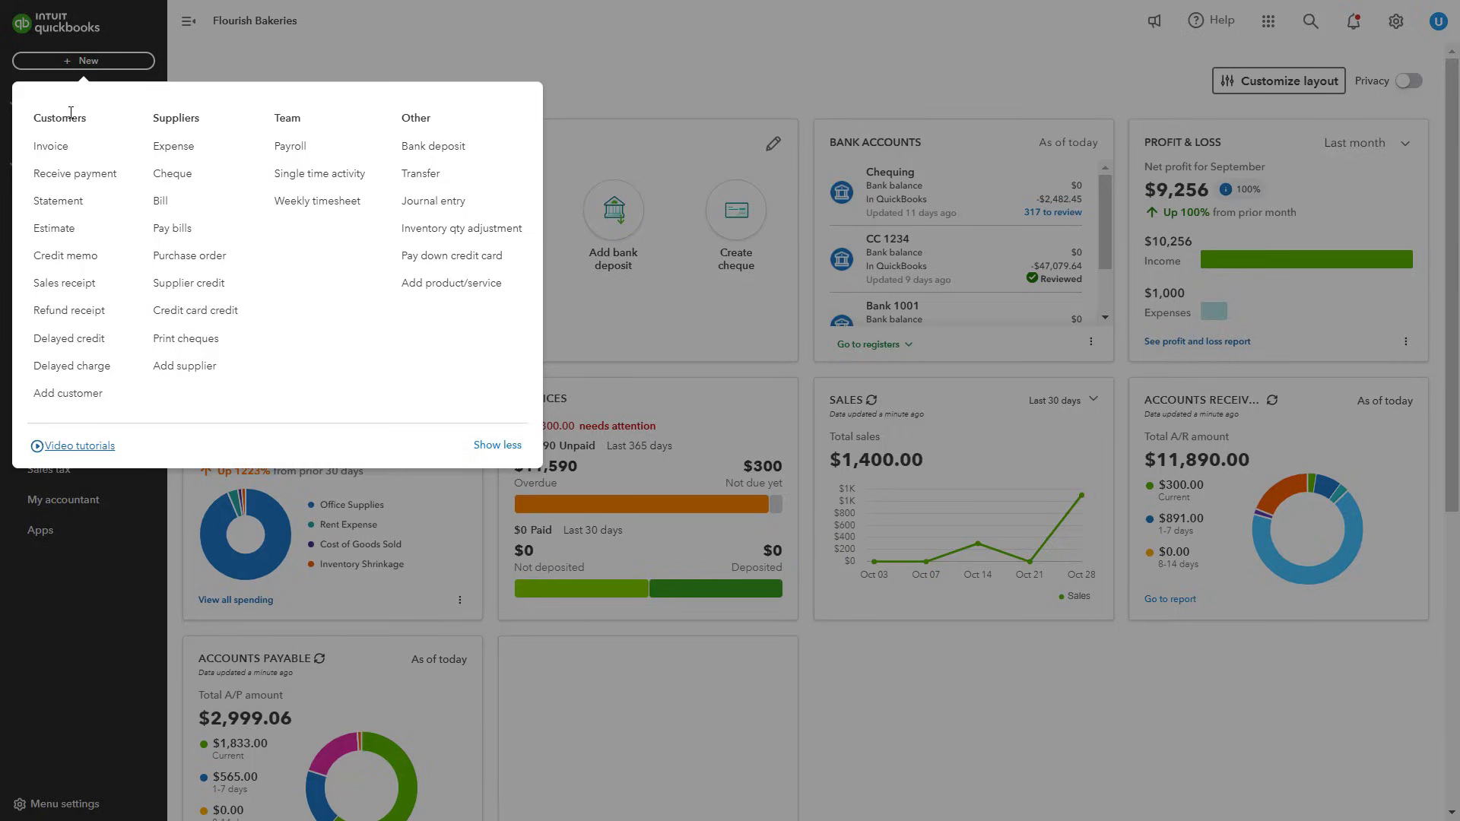
pyautogui.click(107, 185)
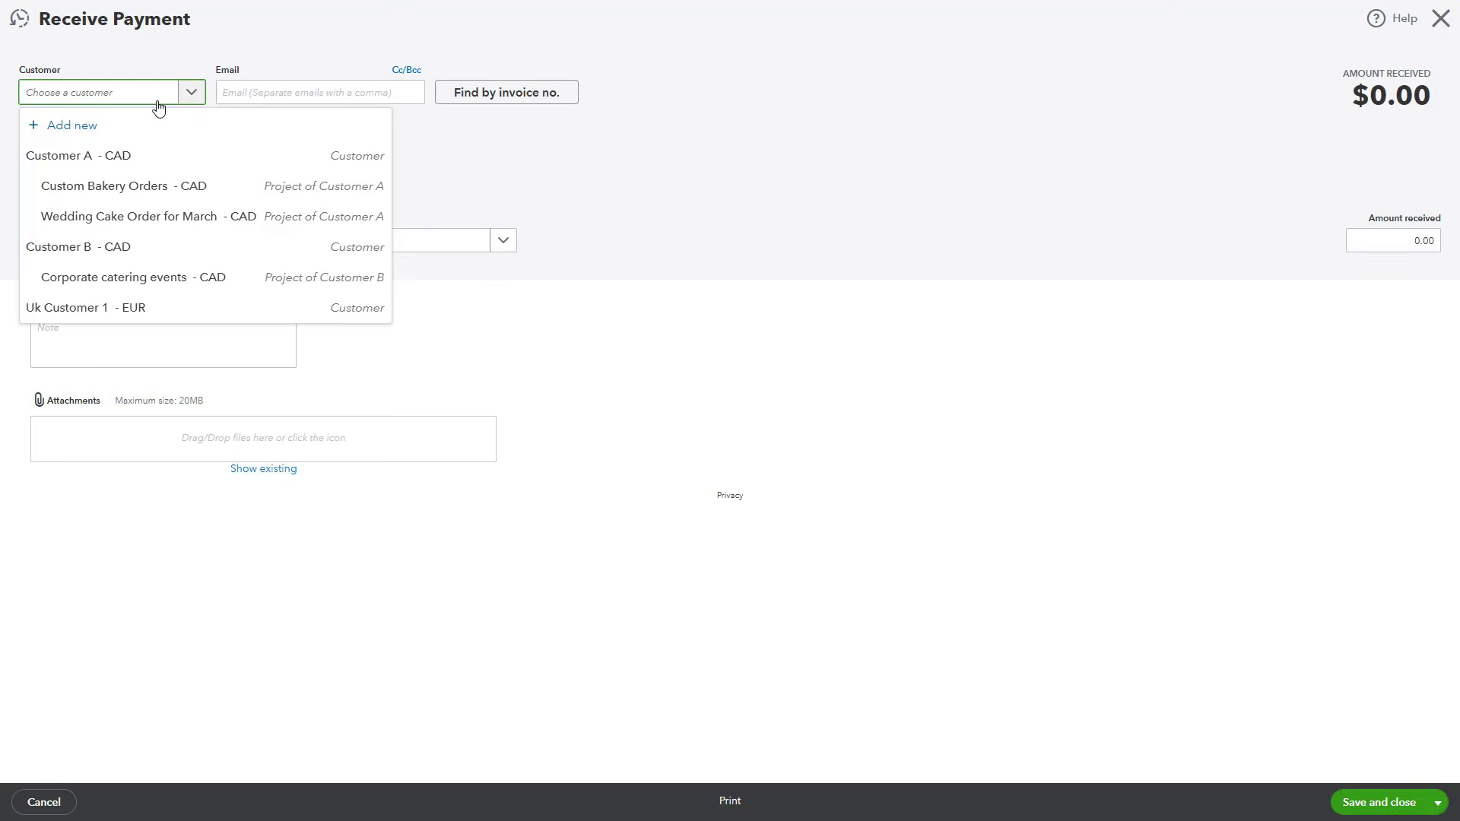
pyautogui.click(155, 158)
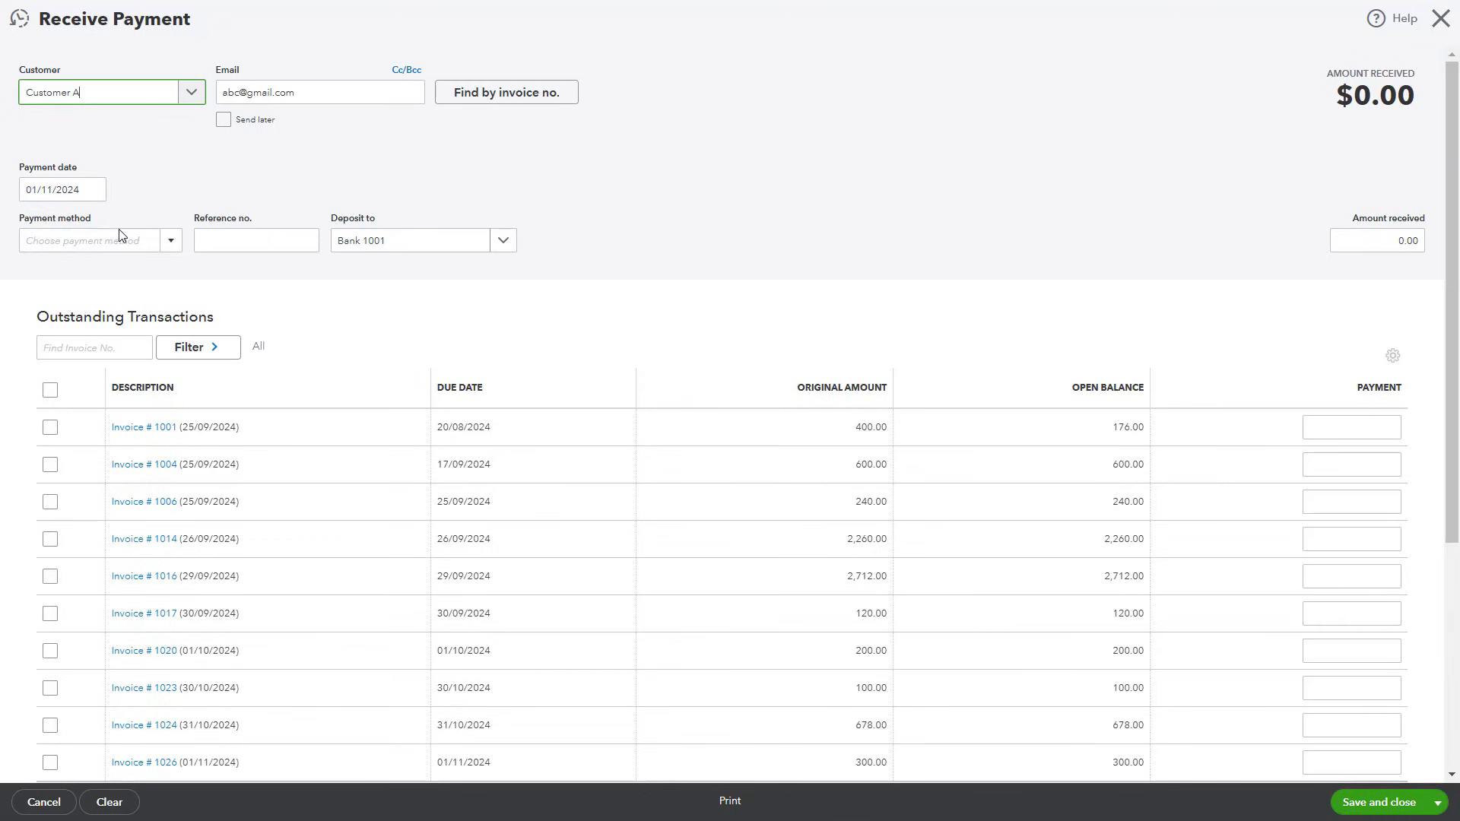
pyautogui.click(178, 249)
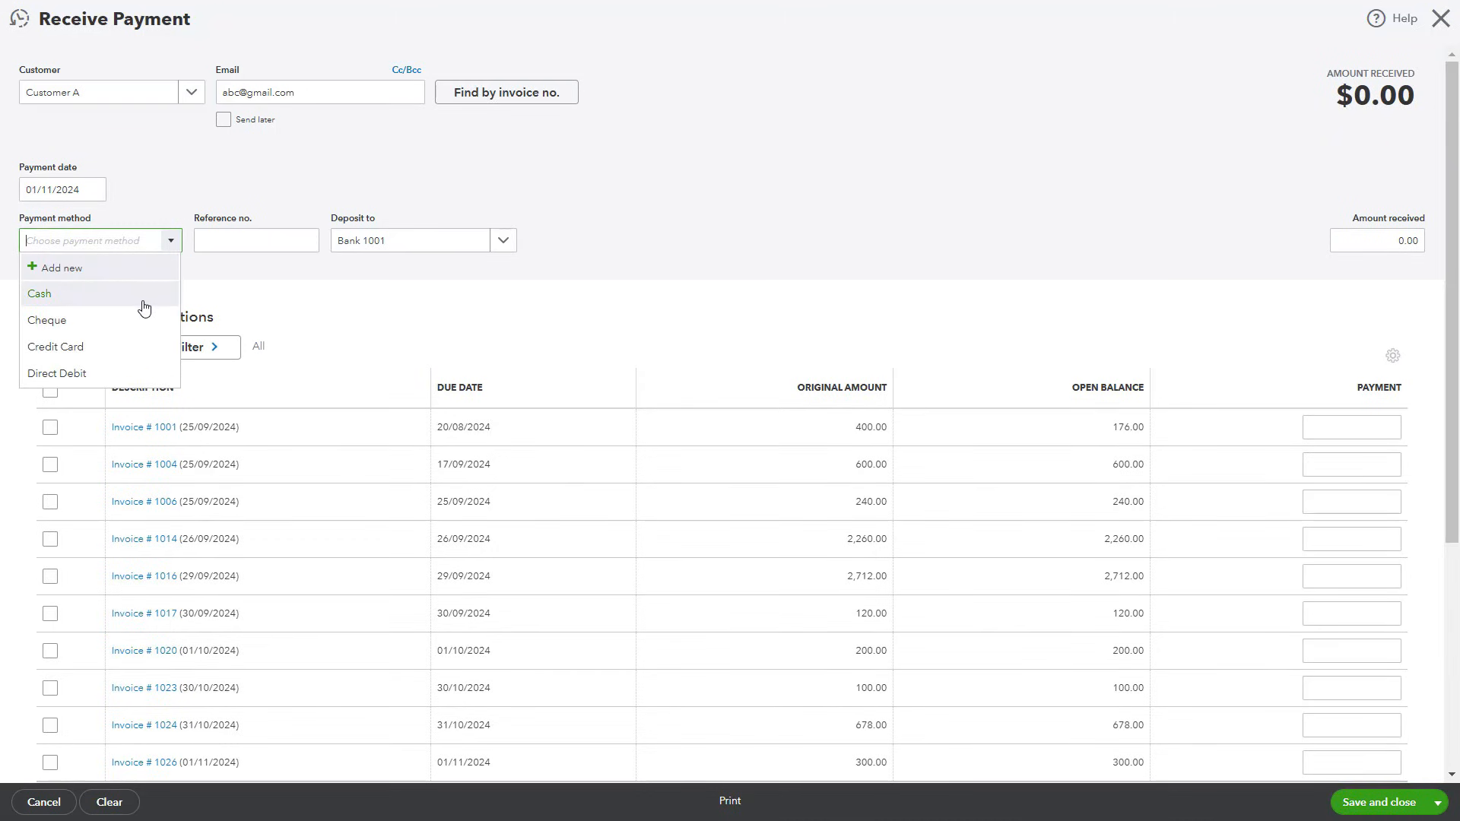
pyautogui.click(122, 295)
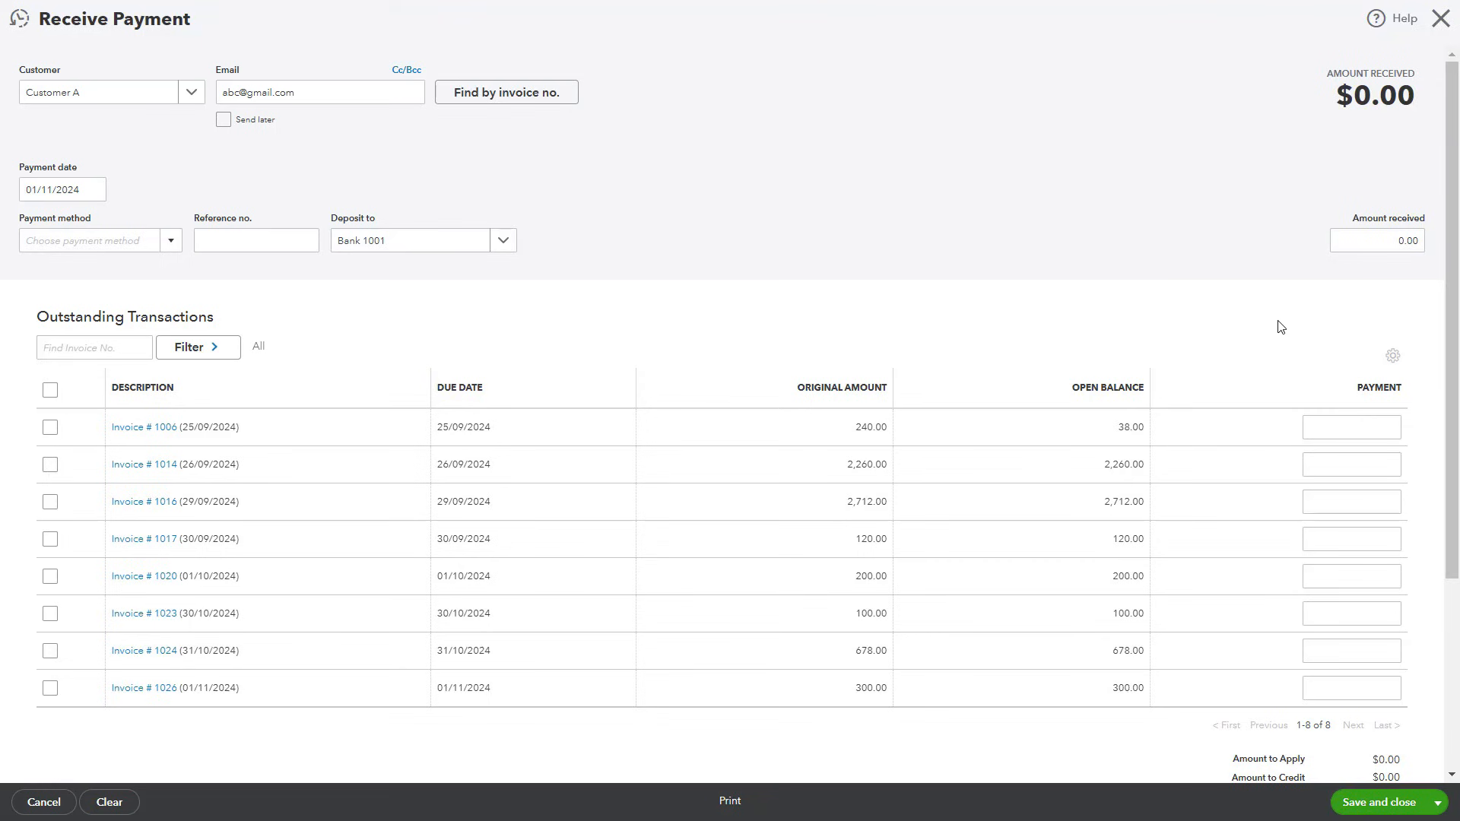
# - Enter 300 as the amount received and apply it to invoices 1020 and 1023 instead of invoice 1026
pyautogui.click(1373, 238)
pyautogui.write('300')
pyautogui.click(1360, 344)
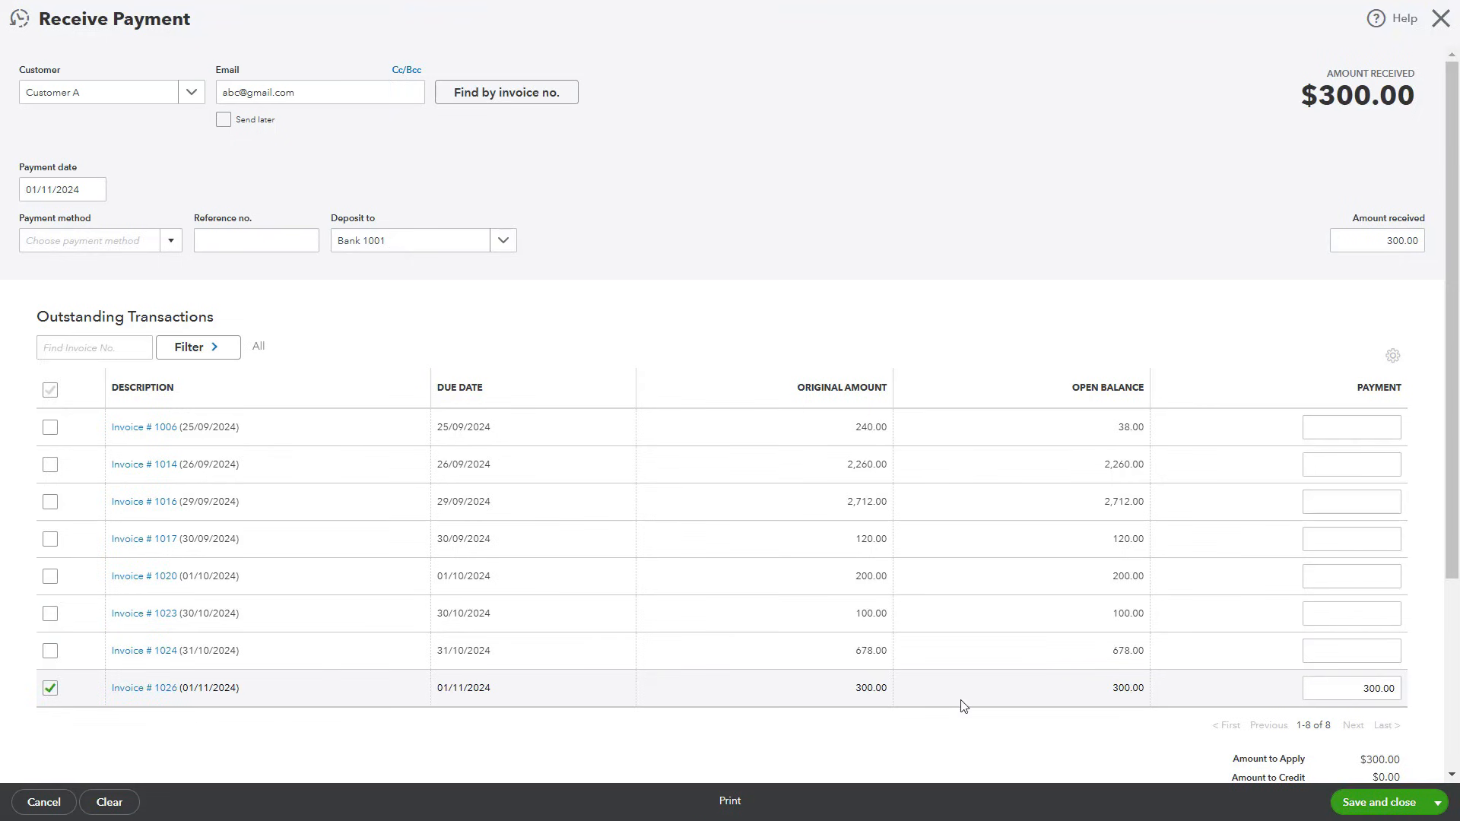
pyautogui.click(48, 689)
pyautogui.click(50, 578)
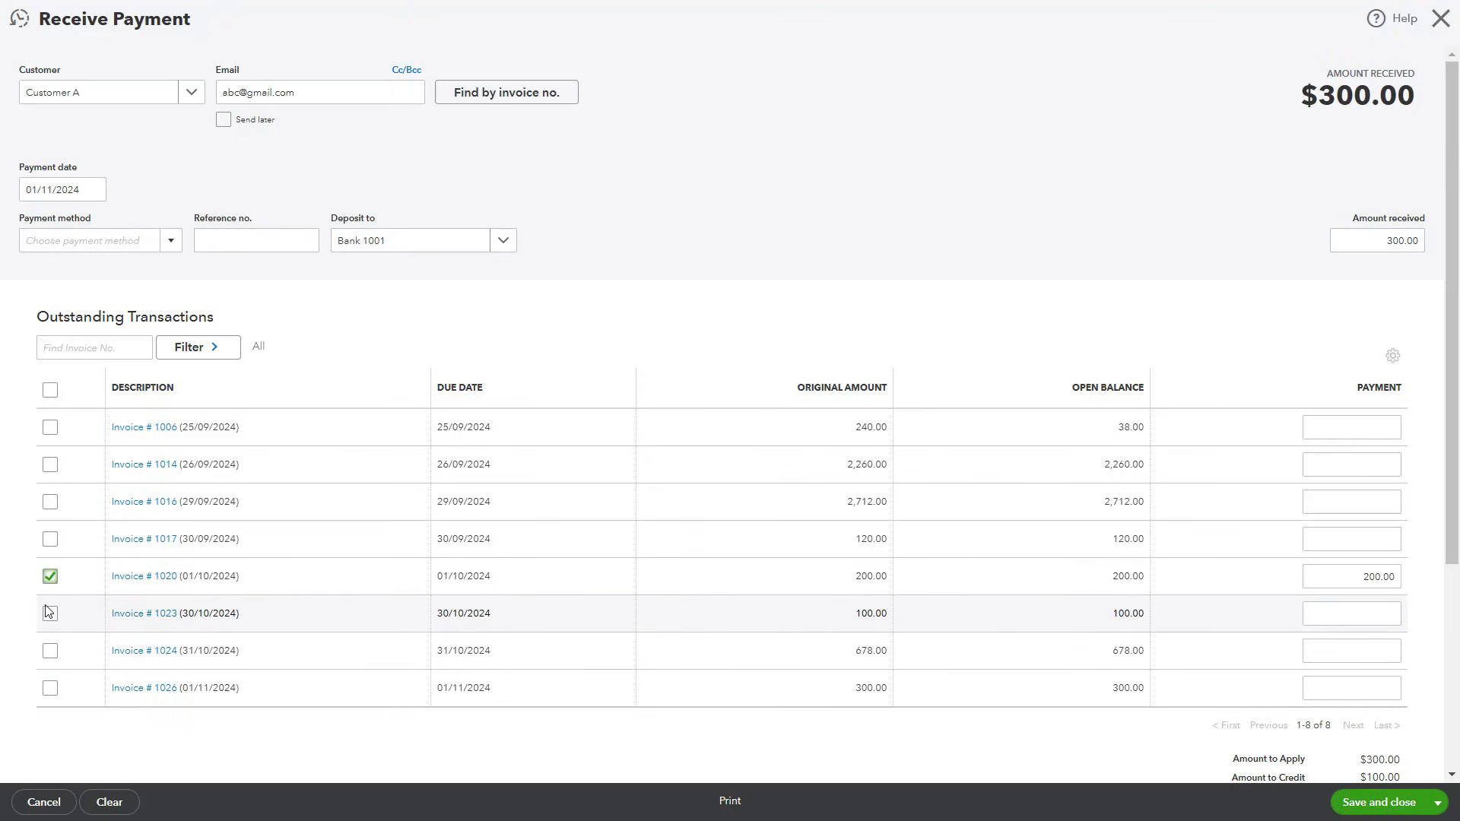
pyautogui.click(53, 613)
pyautogui.scroll(-2, 941, 567)
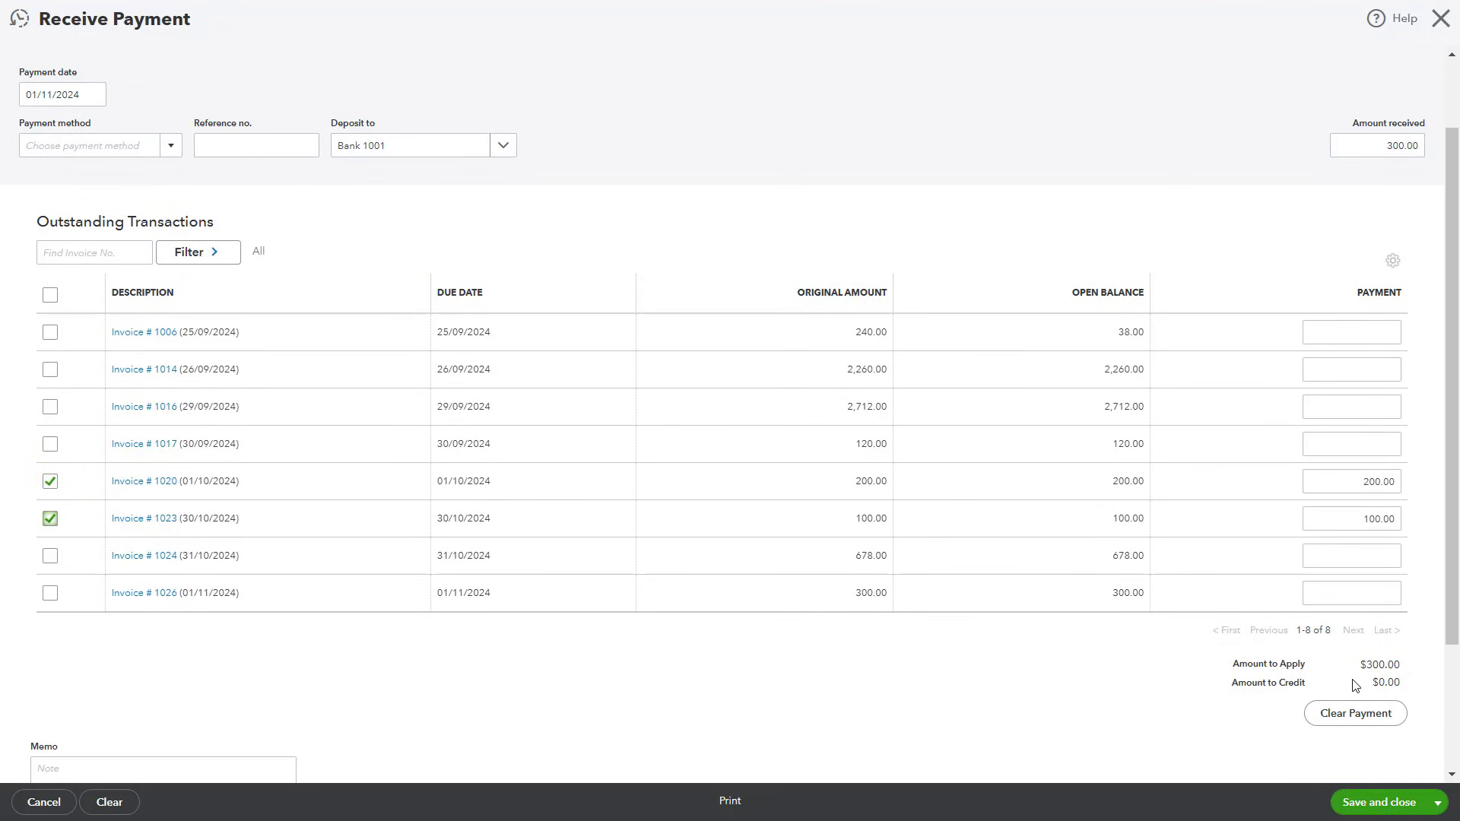
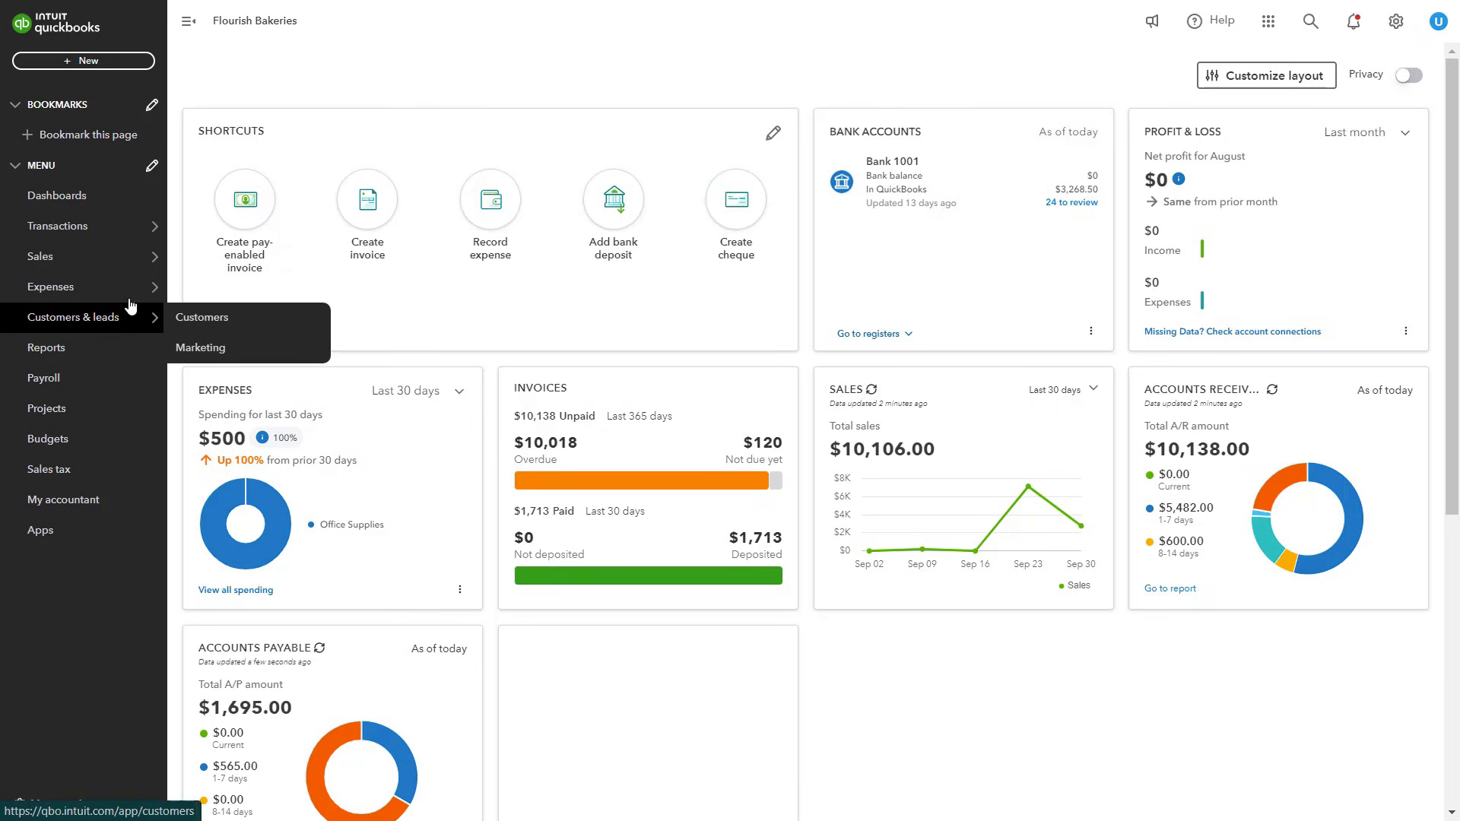
# - Open a blank new supplier form from the suppliers list and review its contact, address, notes and additional info fields
pyautogui.moveTo(124, 286)
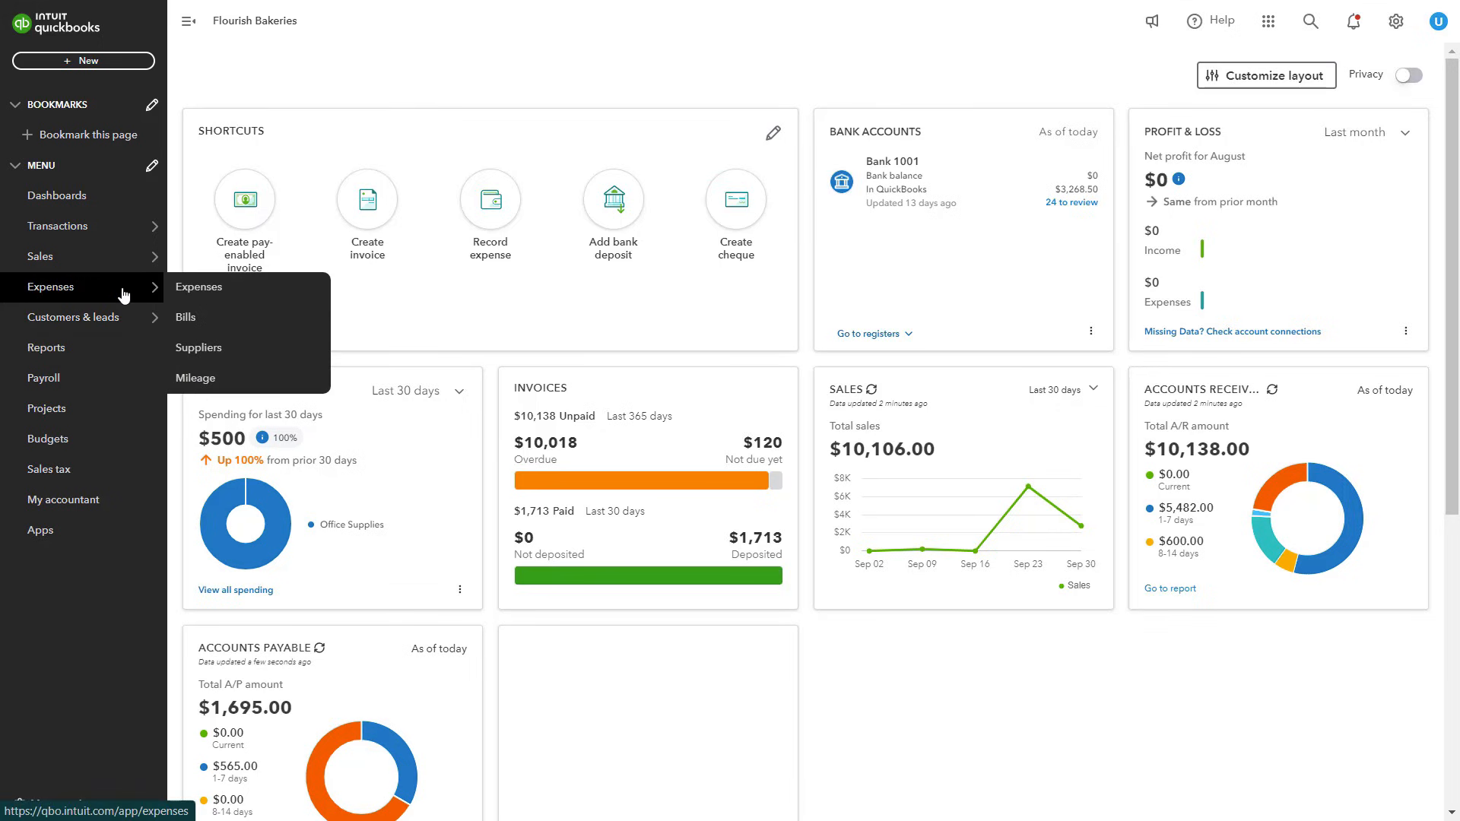
pyautogui.click(245, 347)
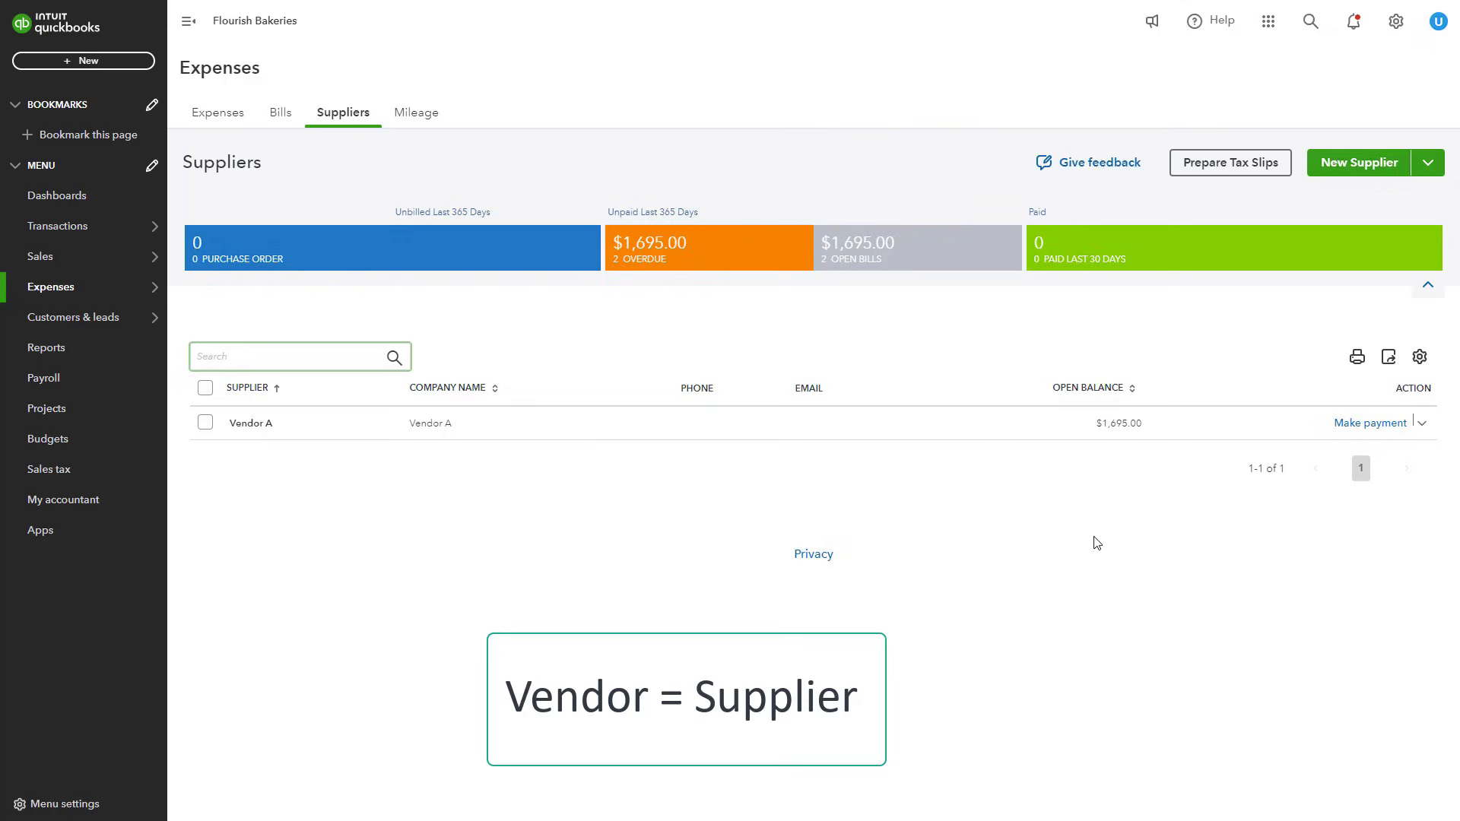
pyautogui.click(1373, 174)
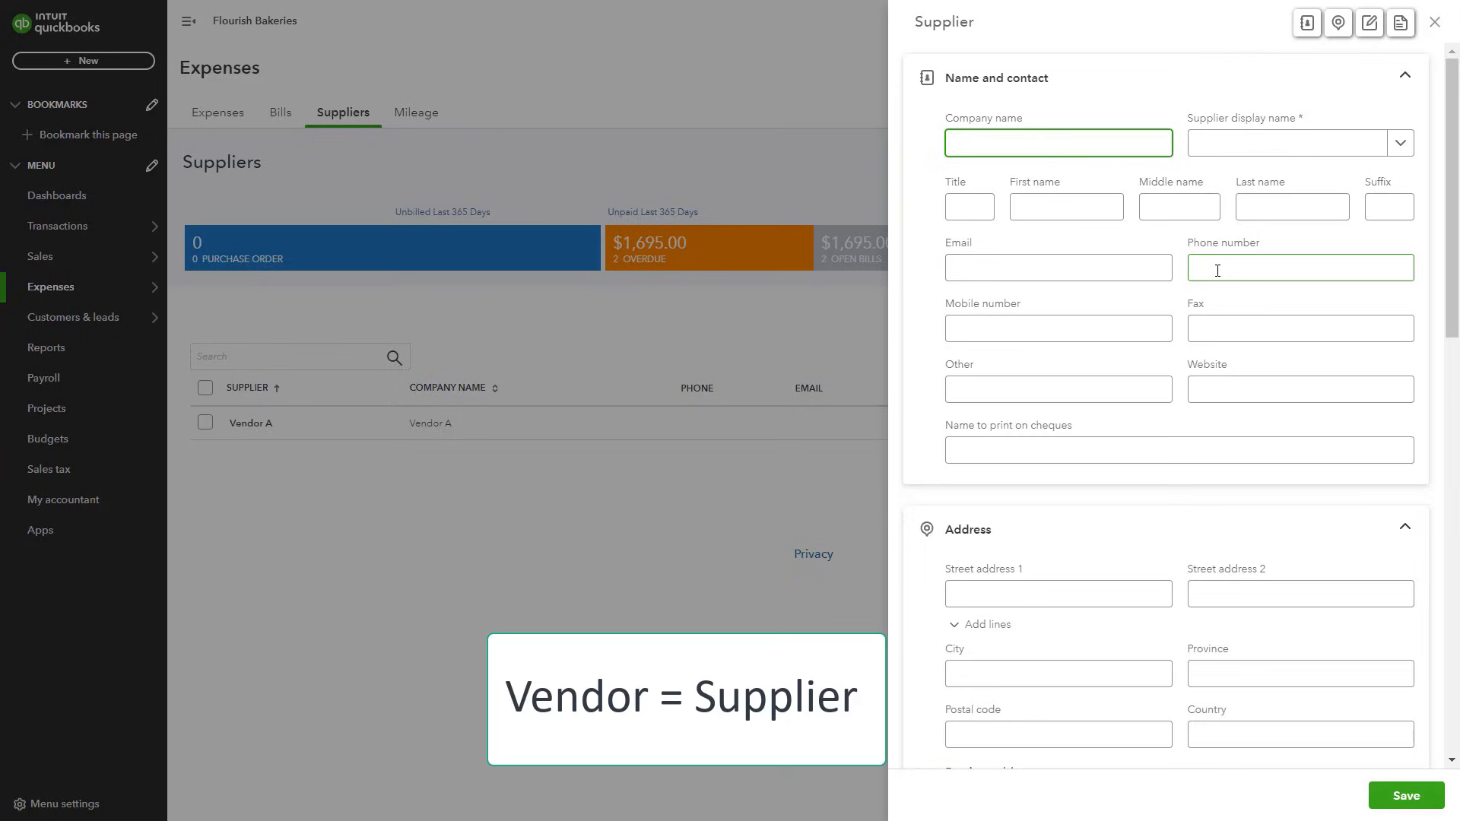
pyautogui.click(1111, 587)
pyautogui.scroll(-2, 1110, 585)
pyautogui.scroll(-6, 1111, 585)
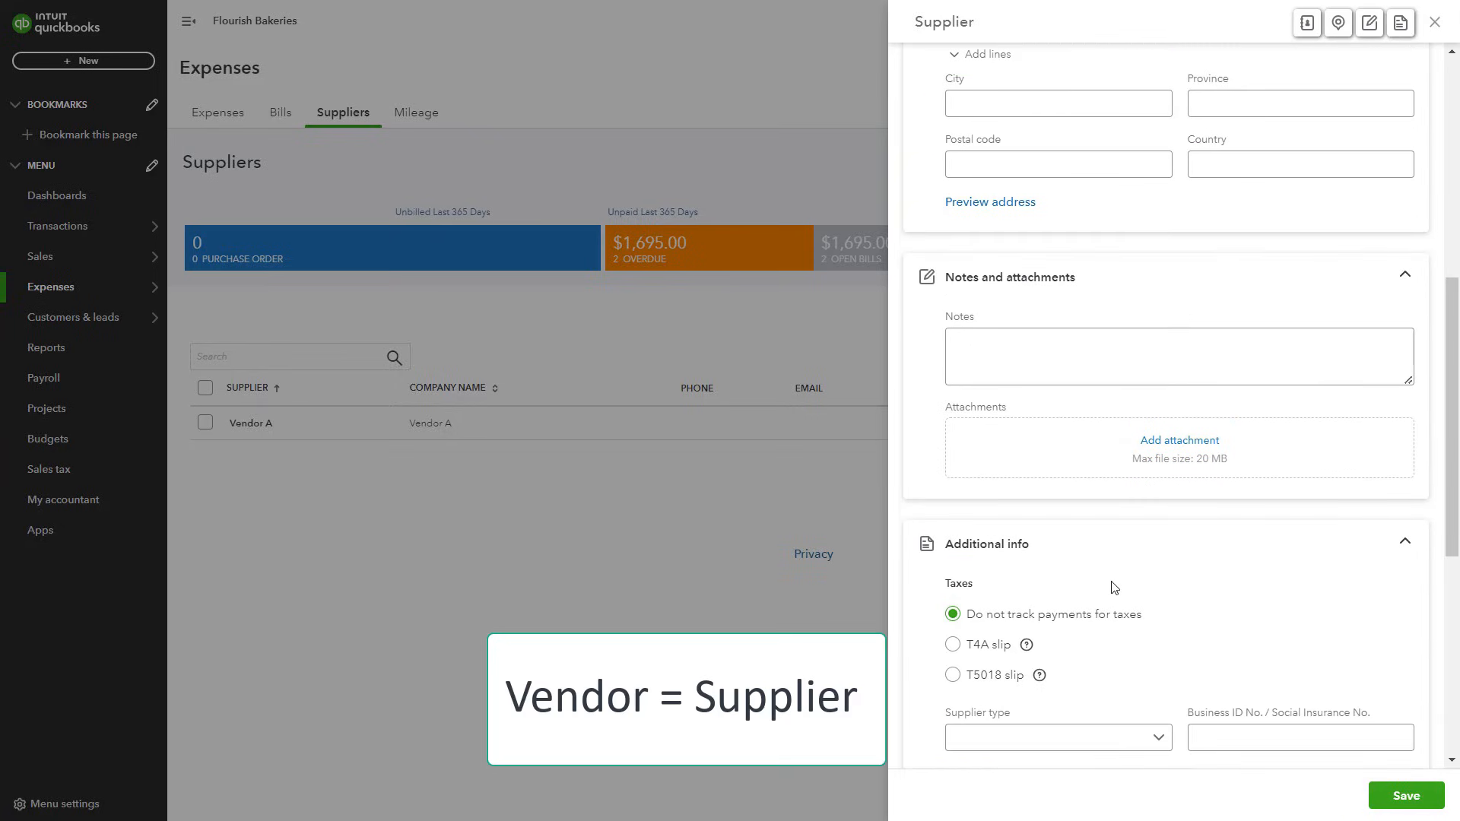
pyautogui.click(1113, 353)
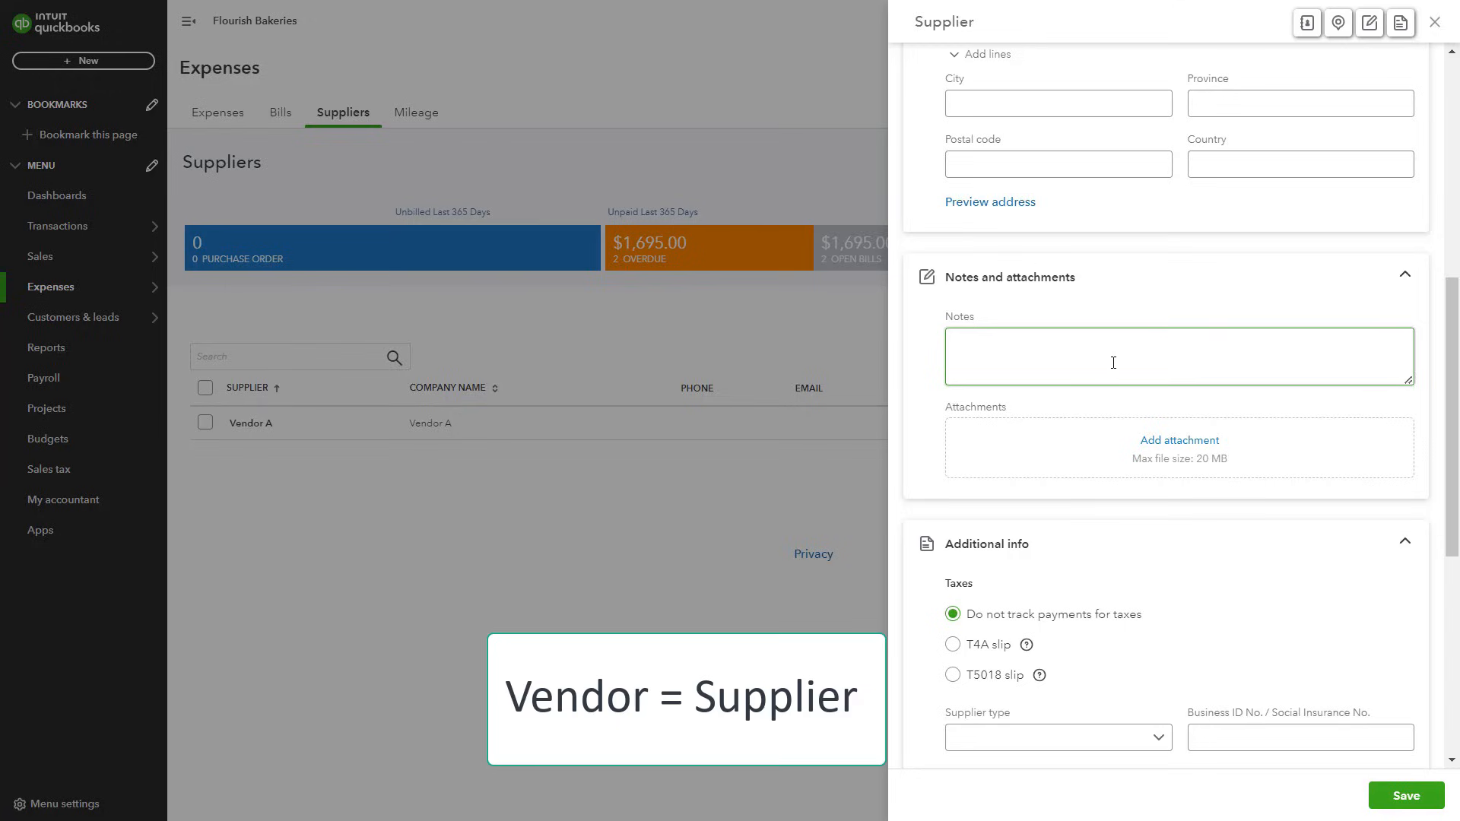
pyautogui.click(1418, 804)
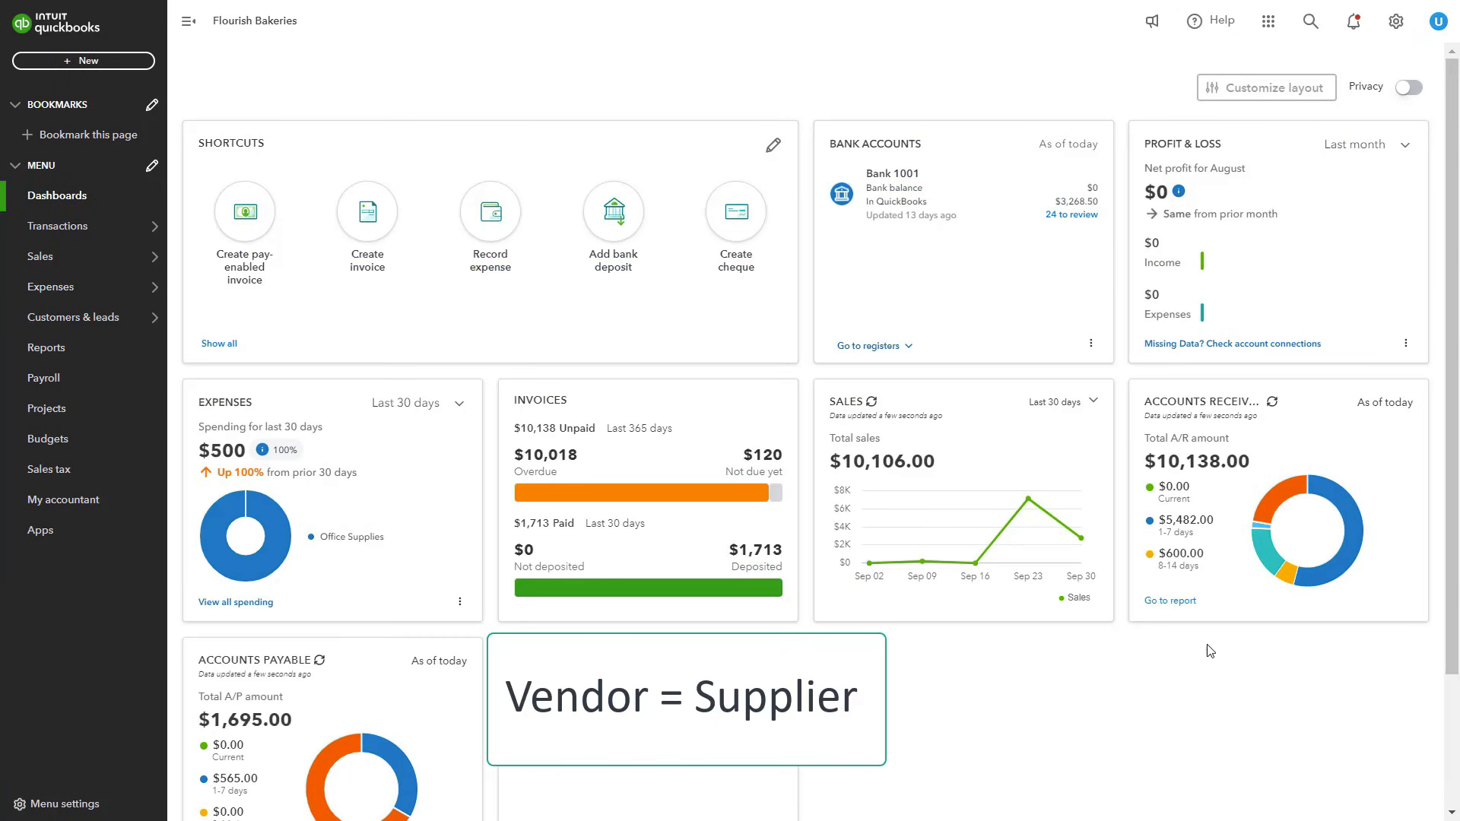
# - Add the supplier FreshPro Wholesale with its e-mail, phone number and address, set the terms to Net 30, and save it
pyautogui.scroll(-1, 995, 658)
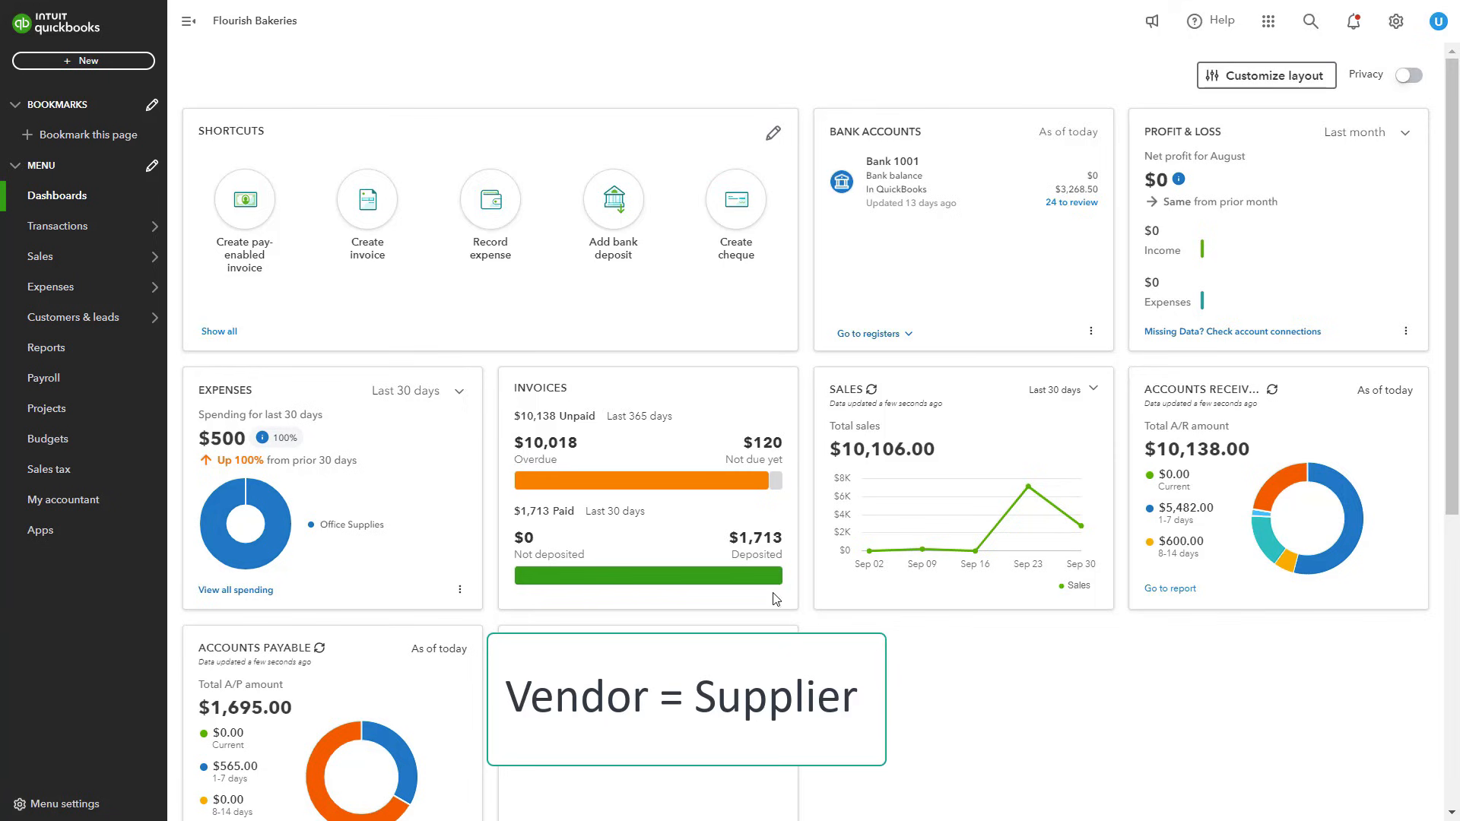
pyautogui.moveTo(105, 297)
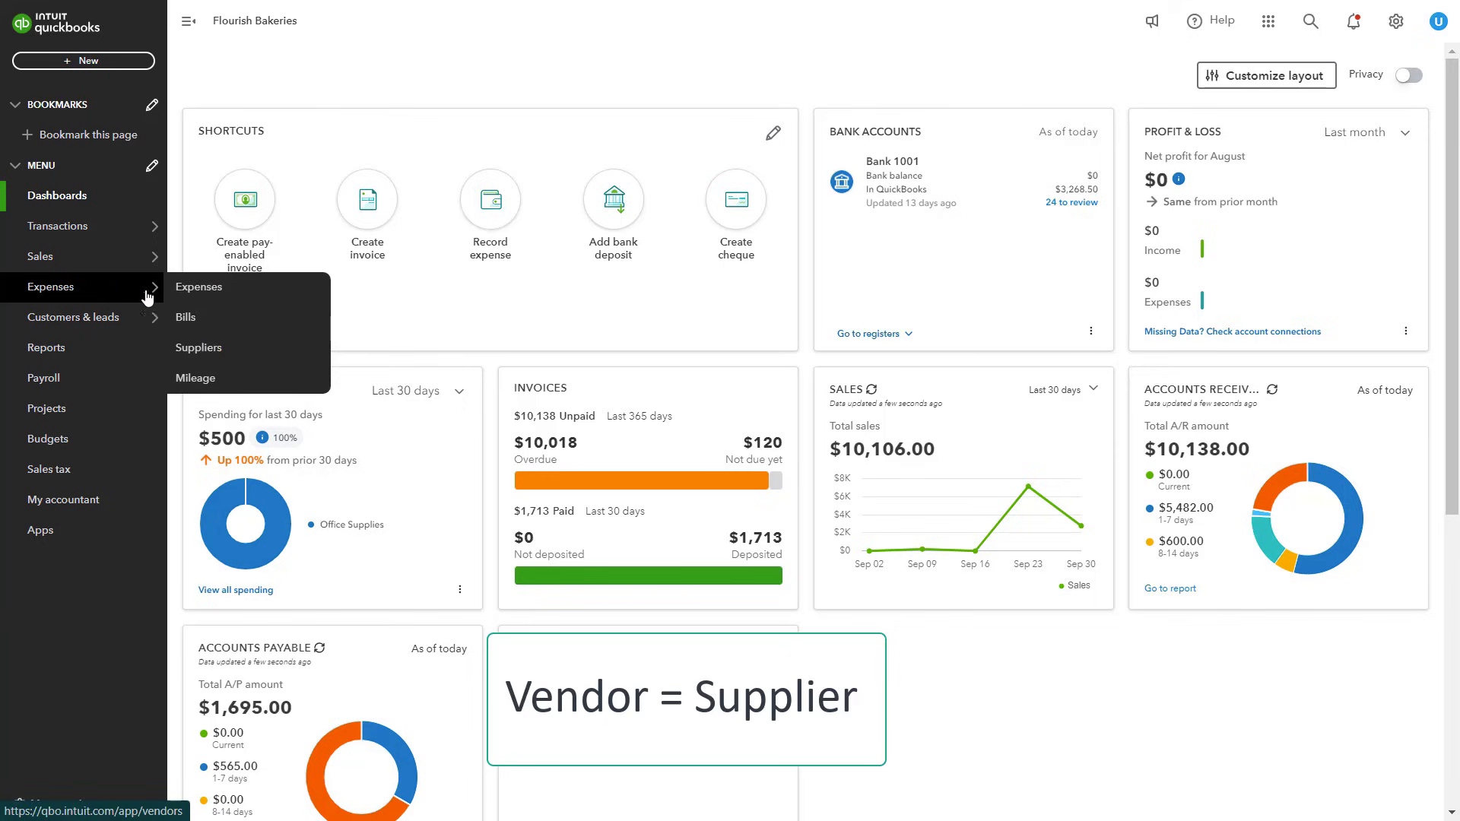
pyautogui.click(203, 356)
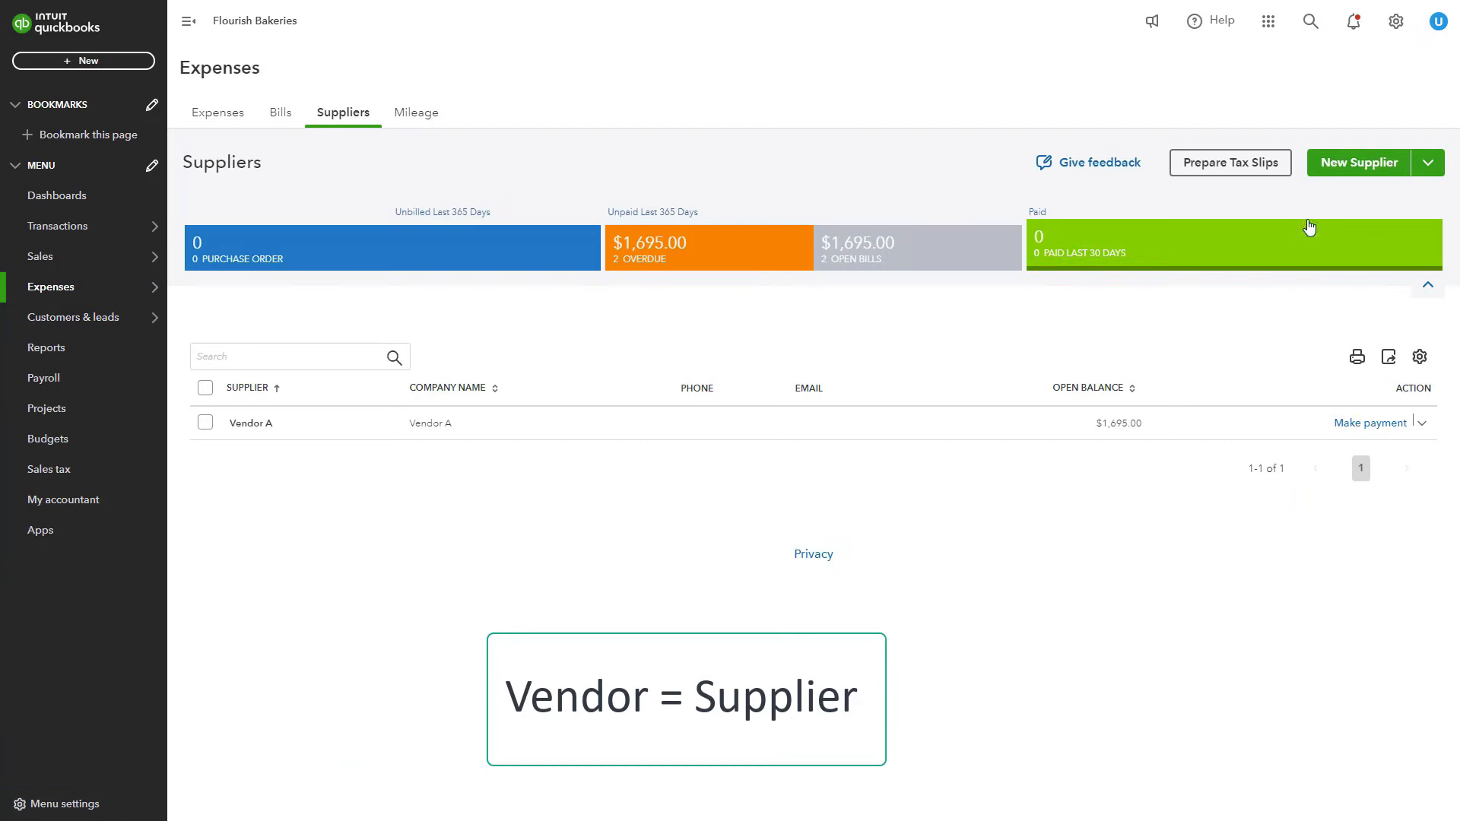
pyautogui.click(1381, 169)
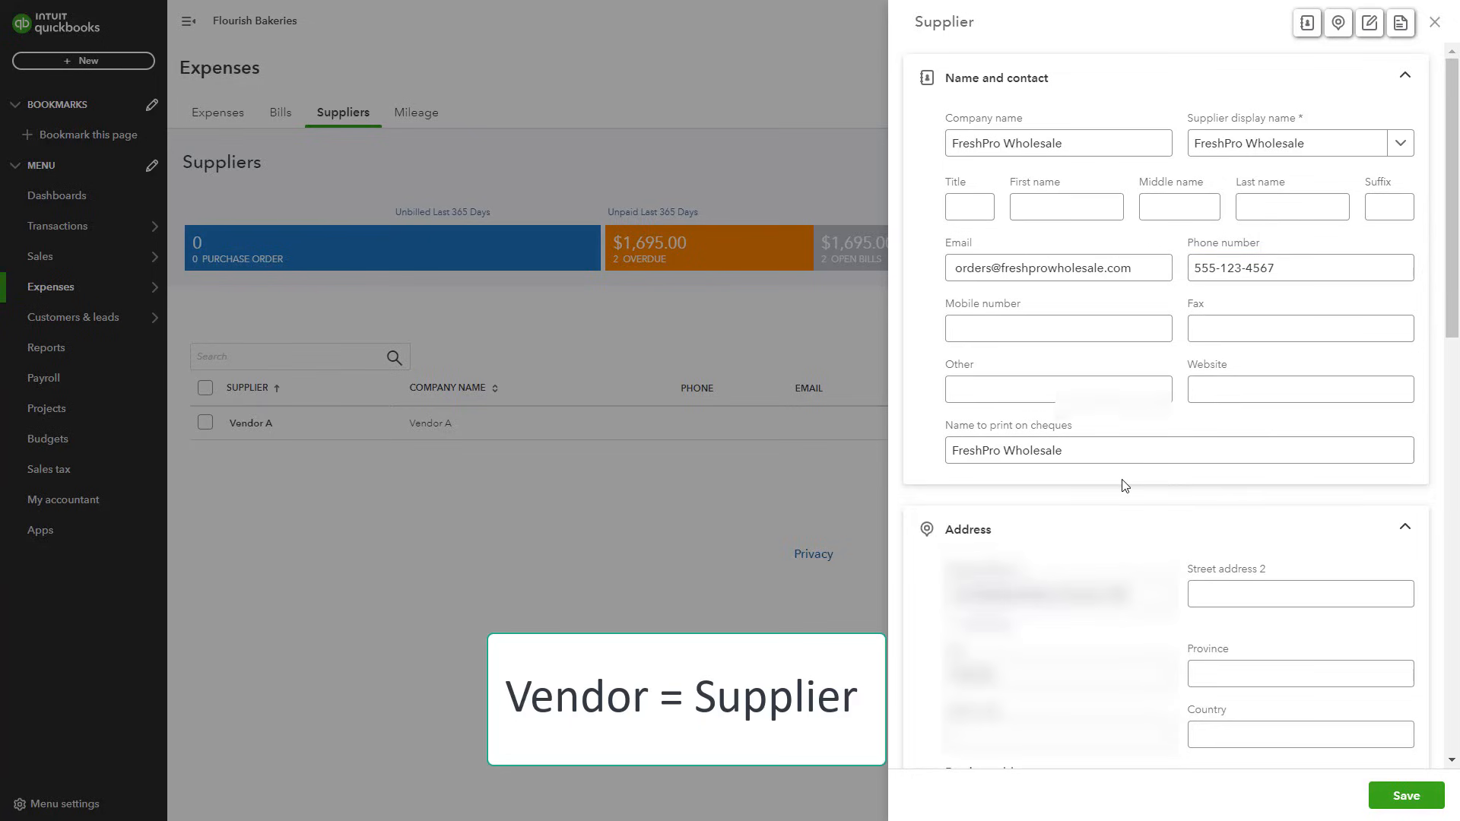
pyautogui.scroll(-3, 1125, 485)
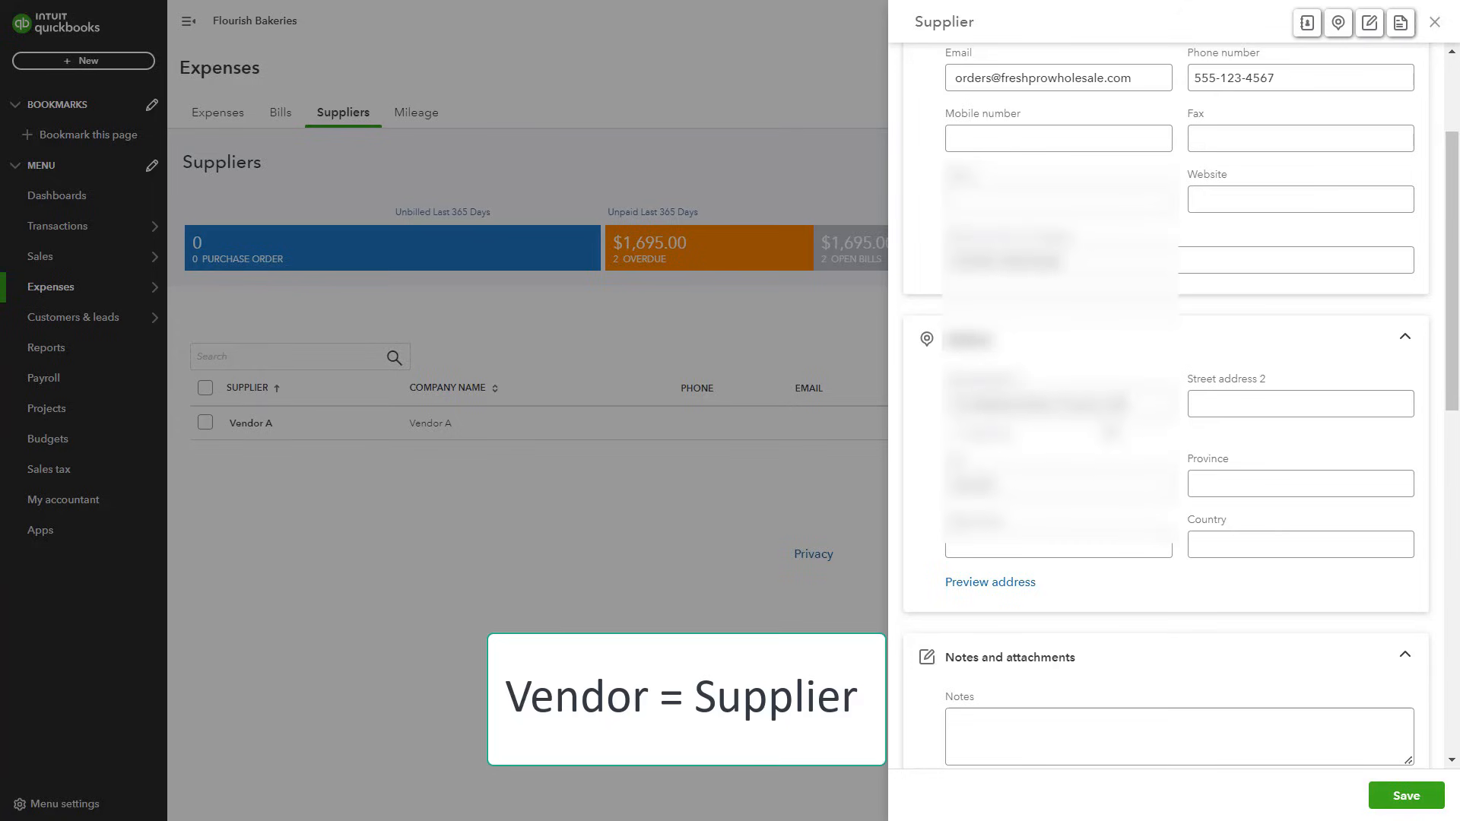
pyautogui.scroll(-12, 1124, 452)
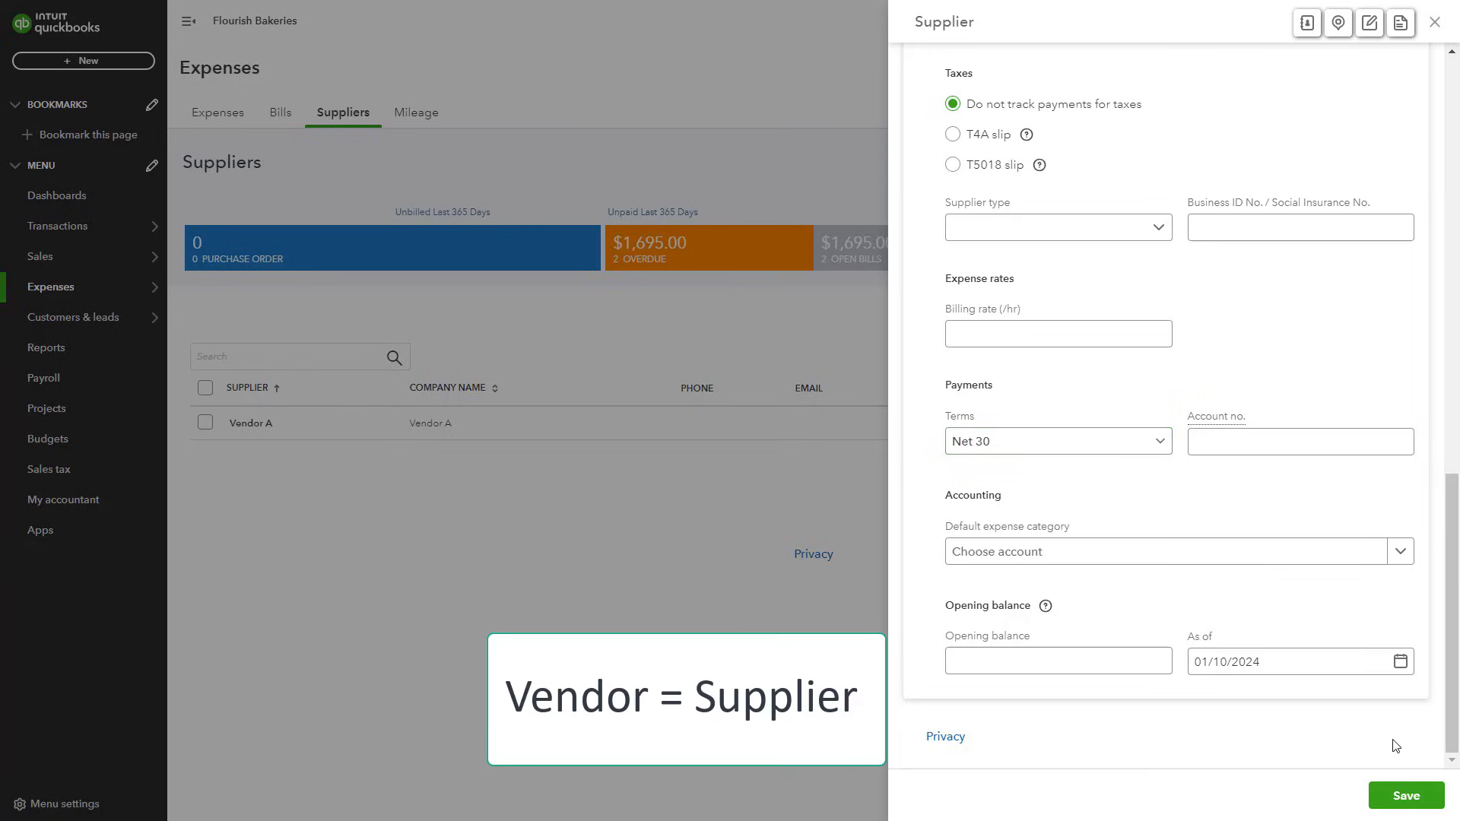
pyautogui.click(1411, 795)
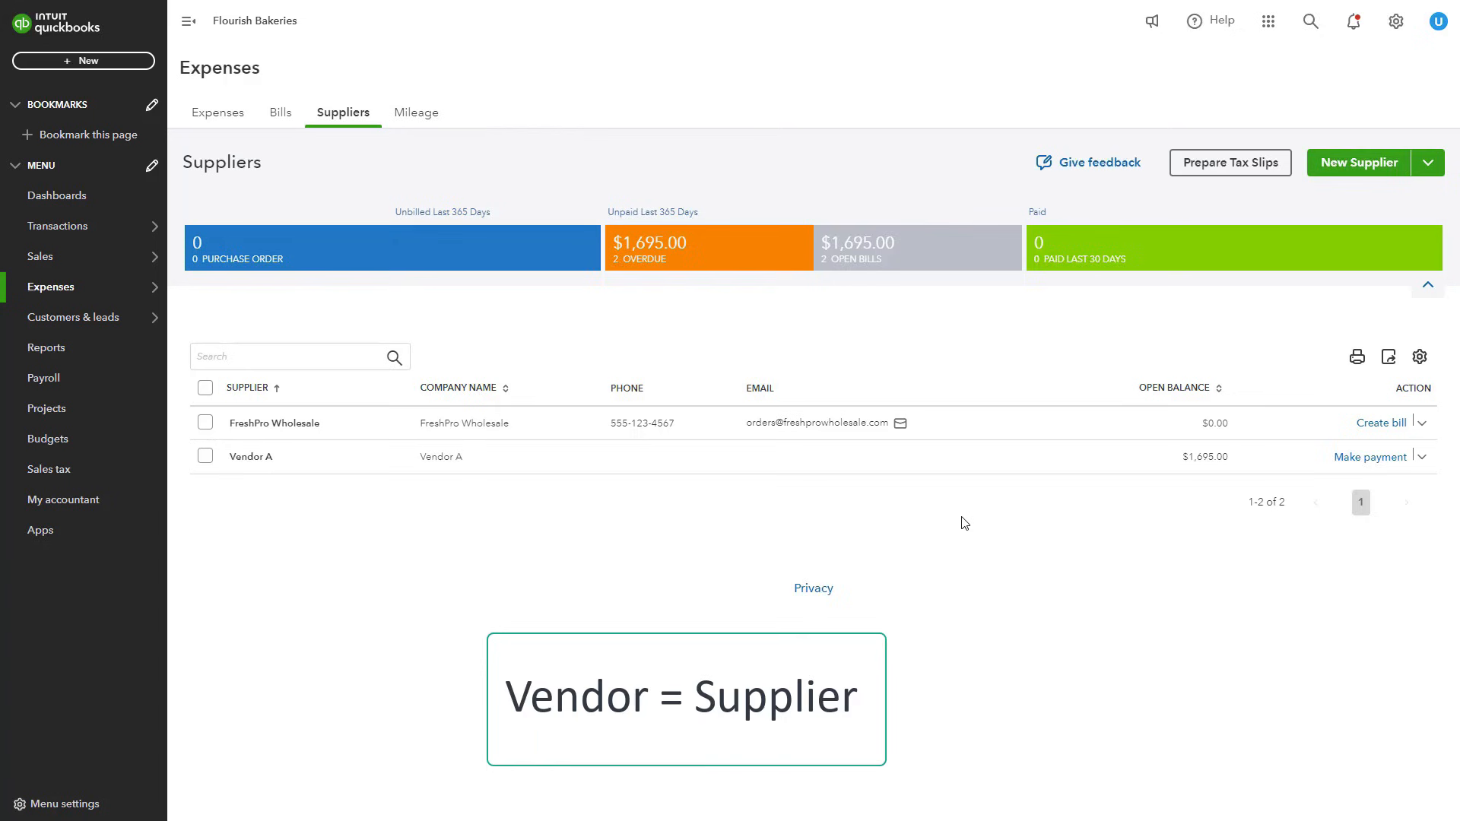
# - Add the supplier Packaging World with its e-mail and phone number, set the terms to Due on receipt, and save it
pyautogui.click(1363, 164)
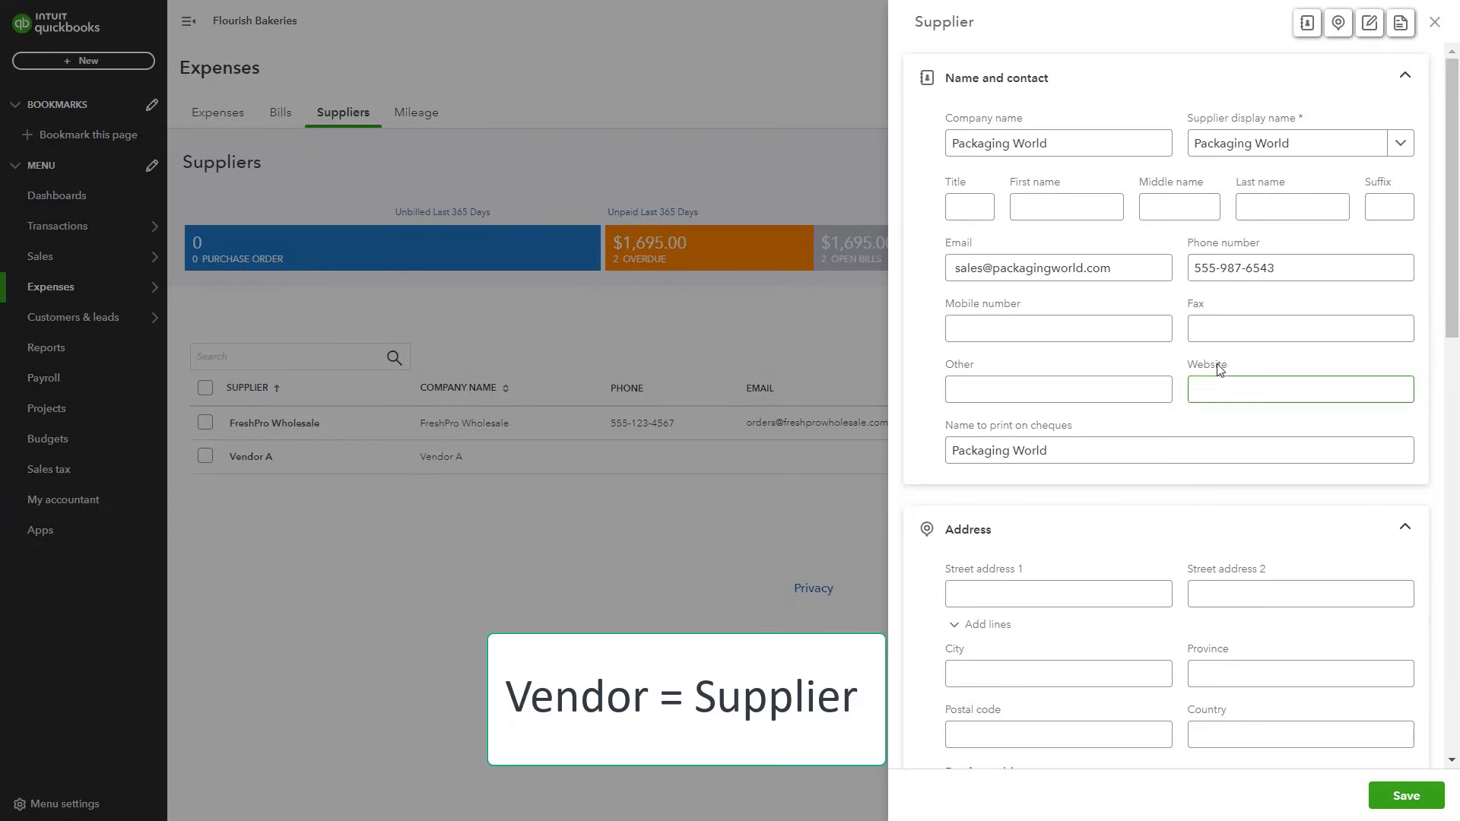
pyautogui.scroll(-8, 1215, 365)
pyautogui.scroll(-6, 1216, 368)
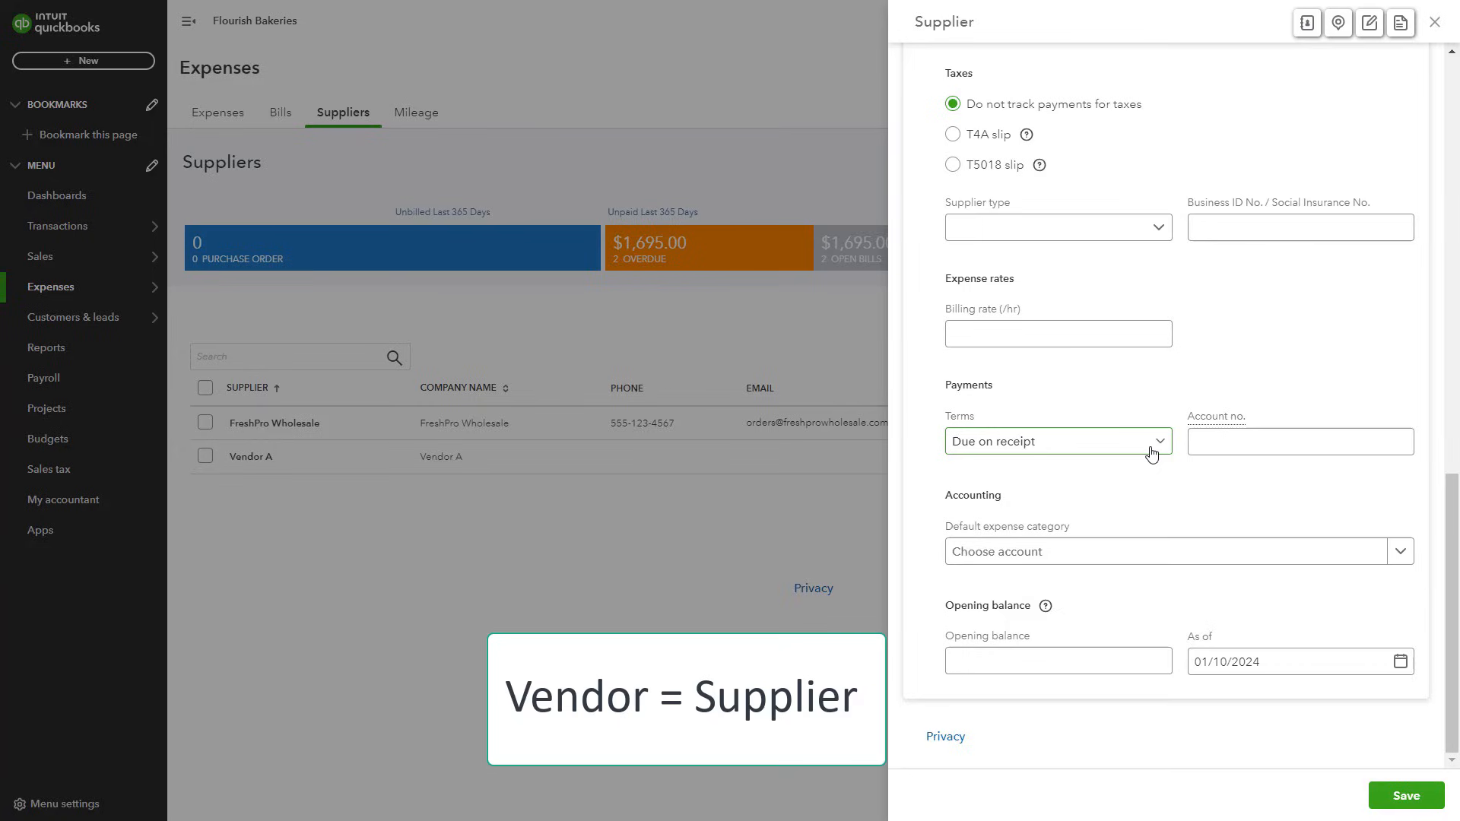
pyautogui.click(1412, 807)
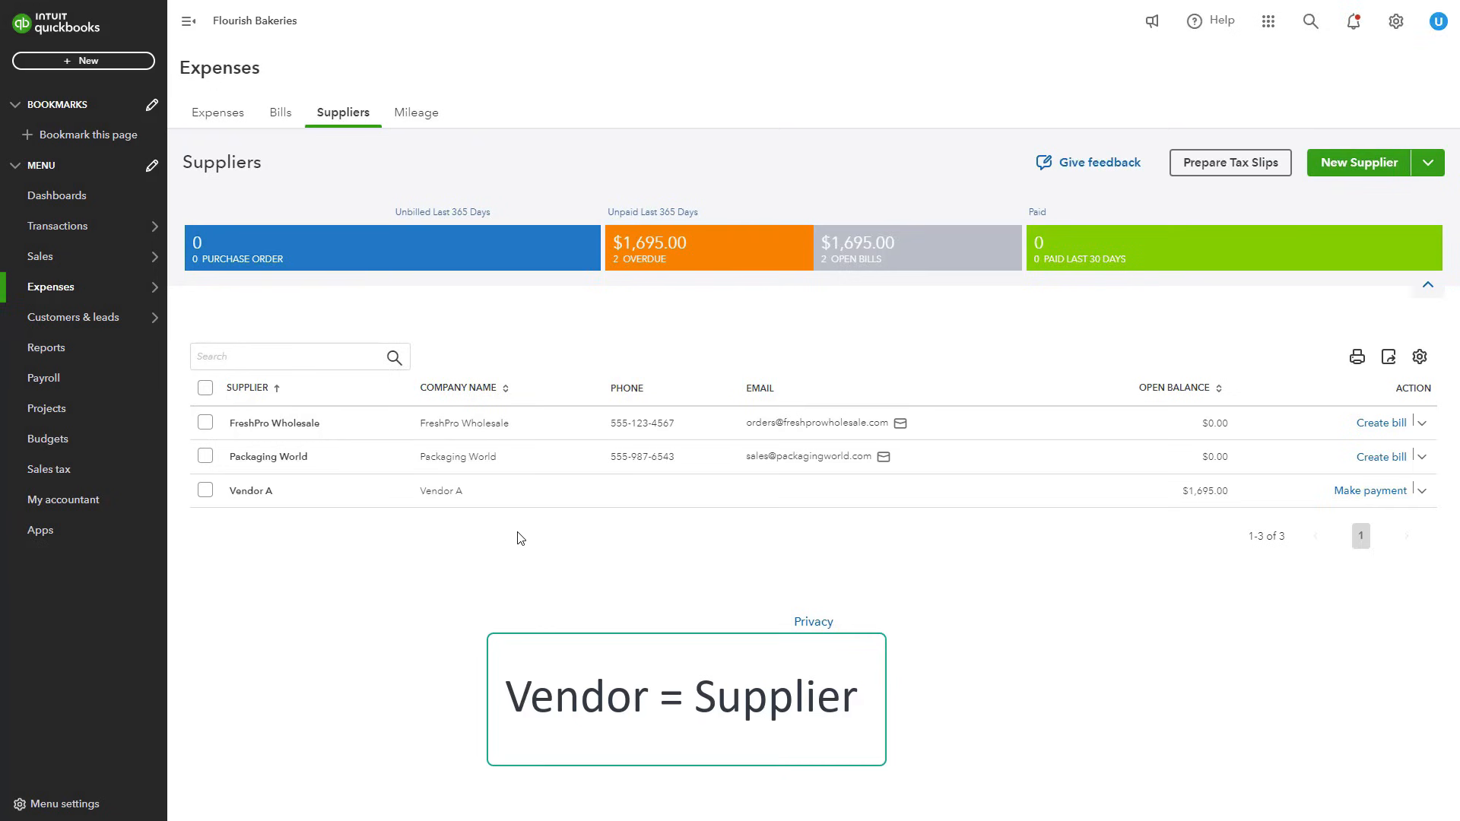
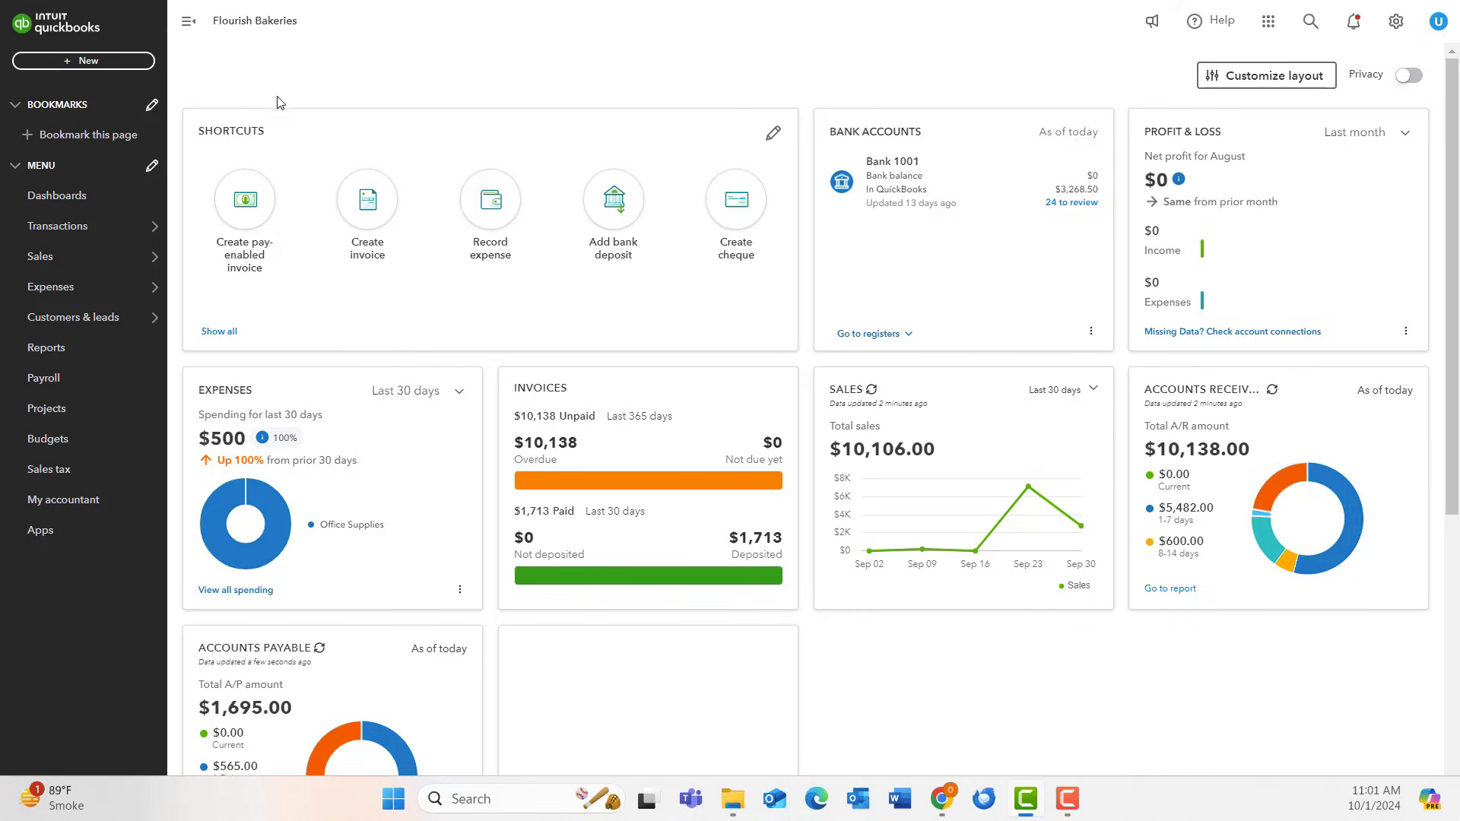
# - Create a new bill and select FreshPro Wholesale as its supplier
pyautogui.click(140, 68)
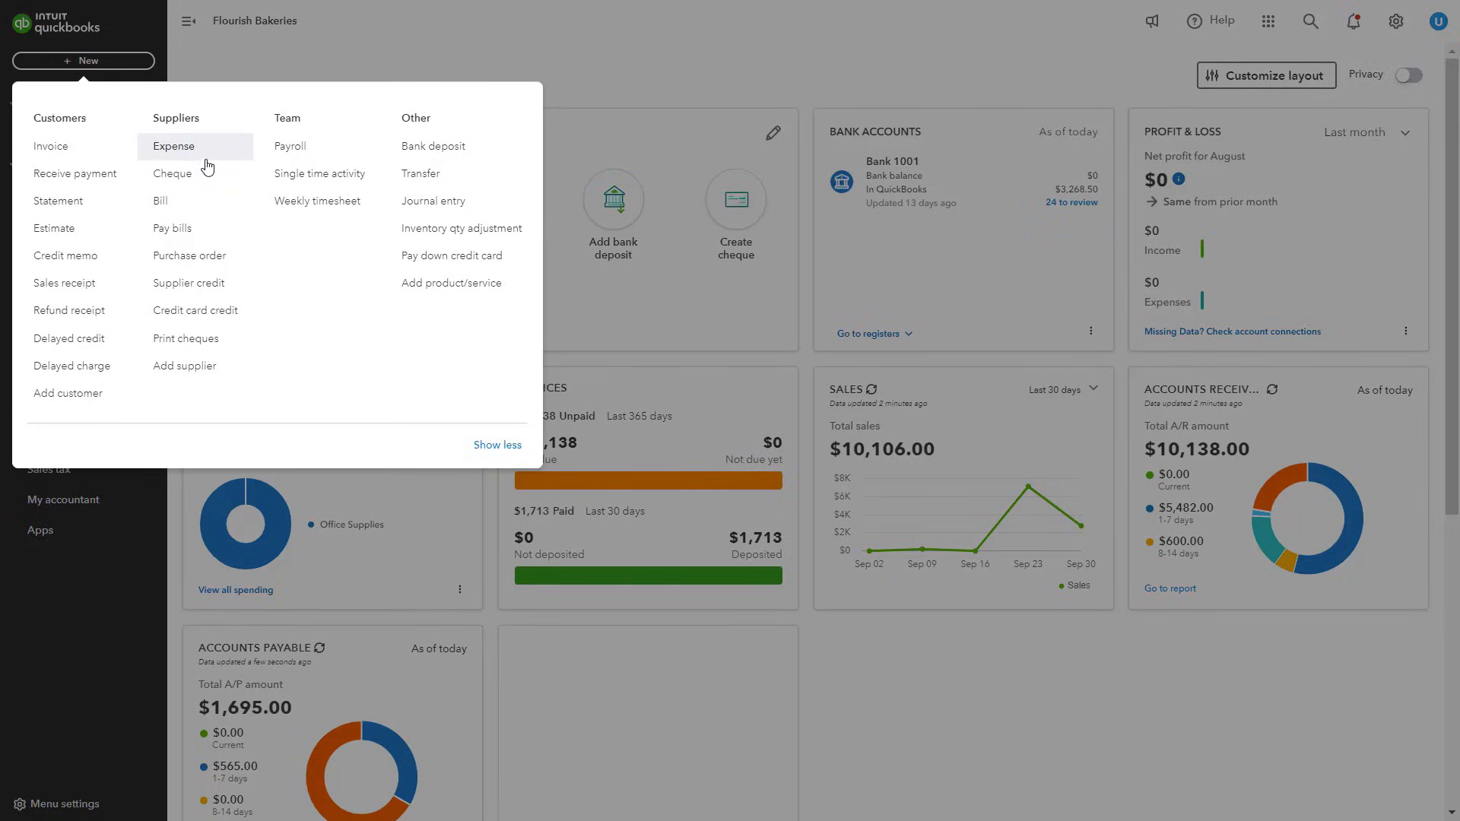
pyautogui.click(223, 213)
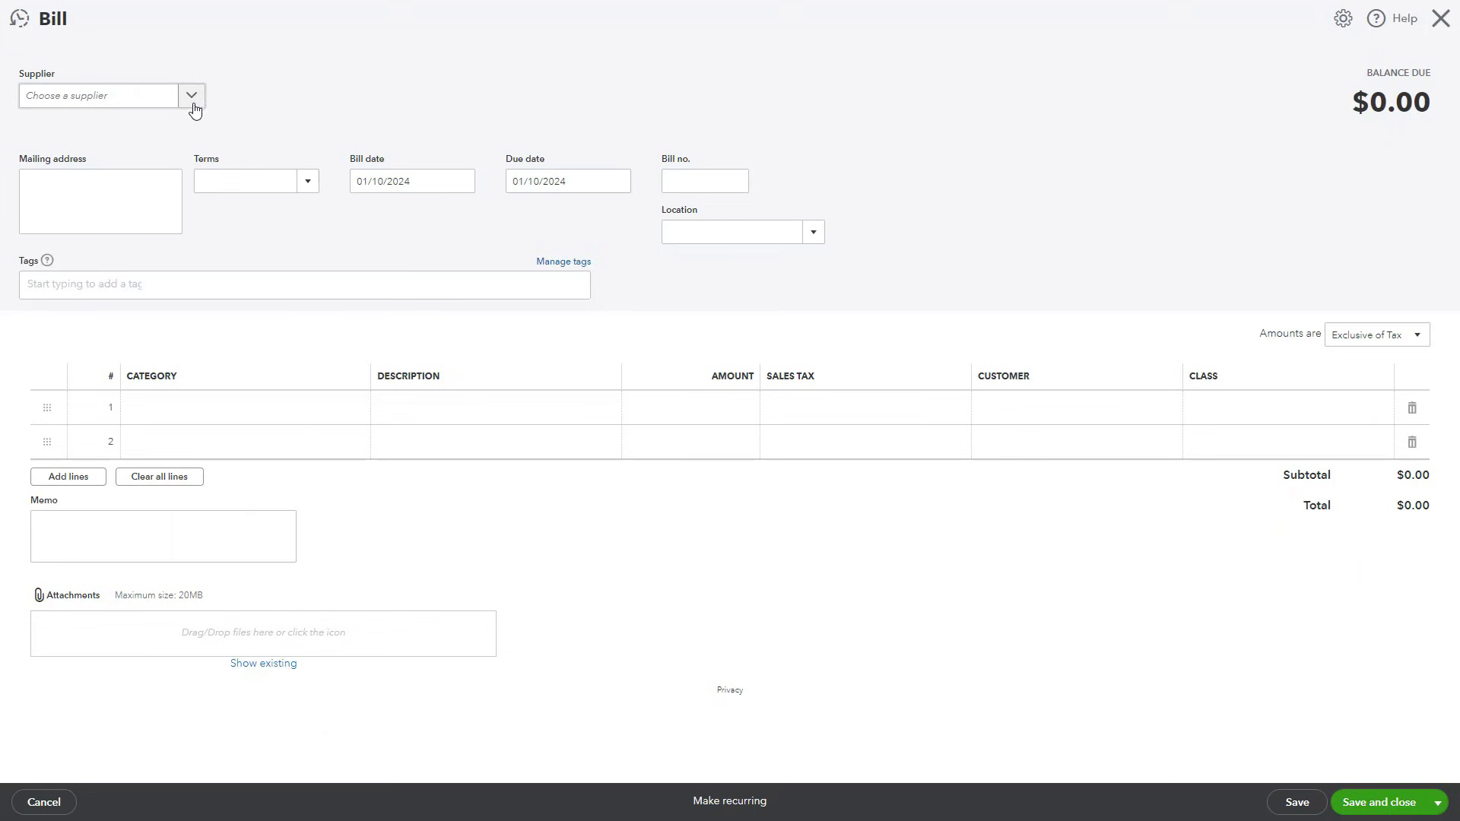
pyautogui.click(191, 103)
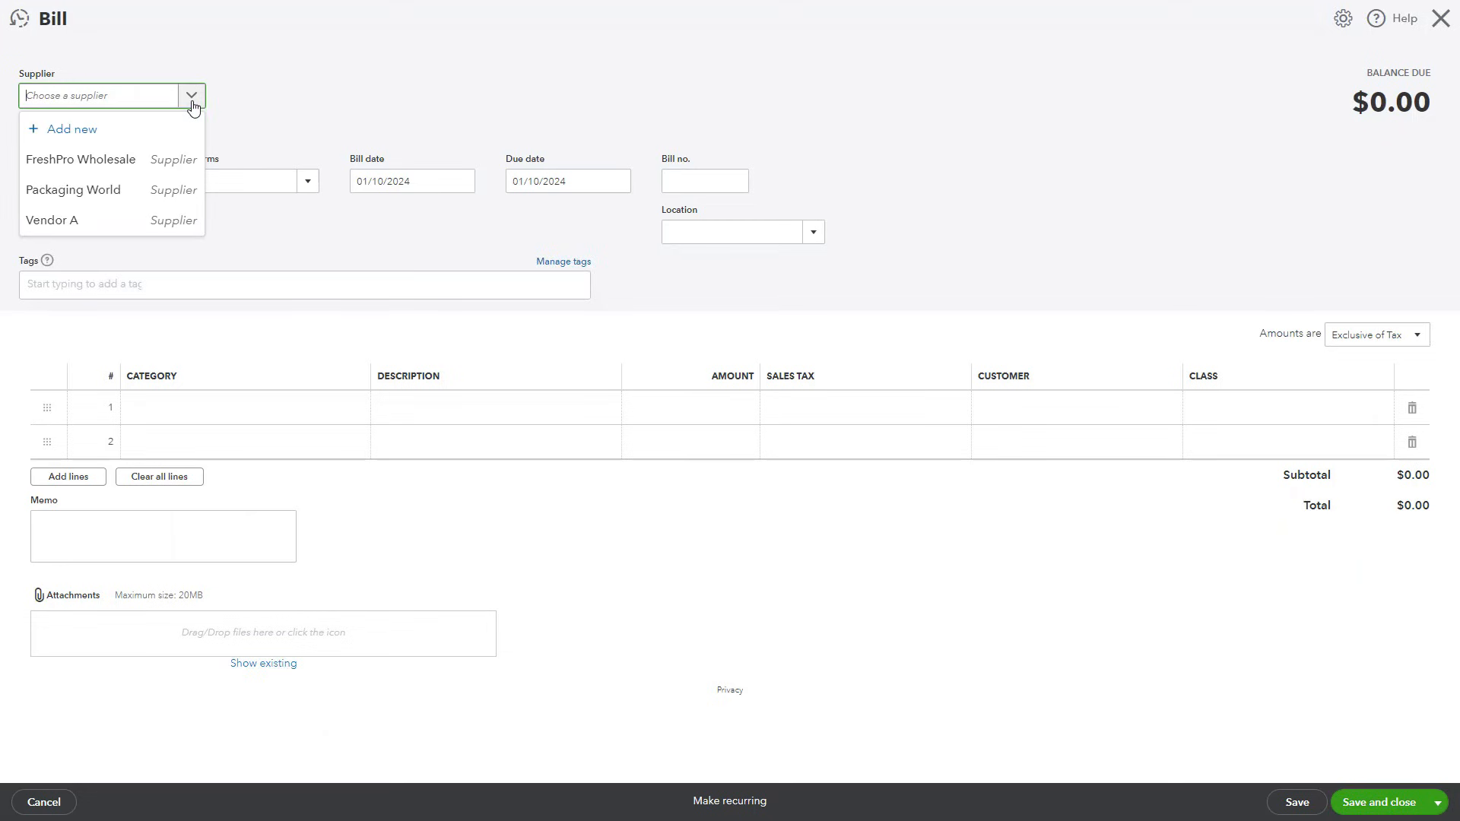
pyautogui.click(121, 163)
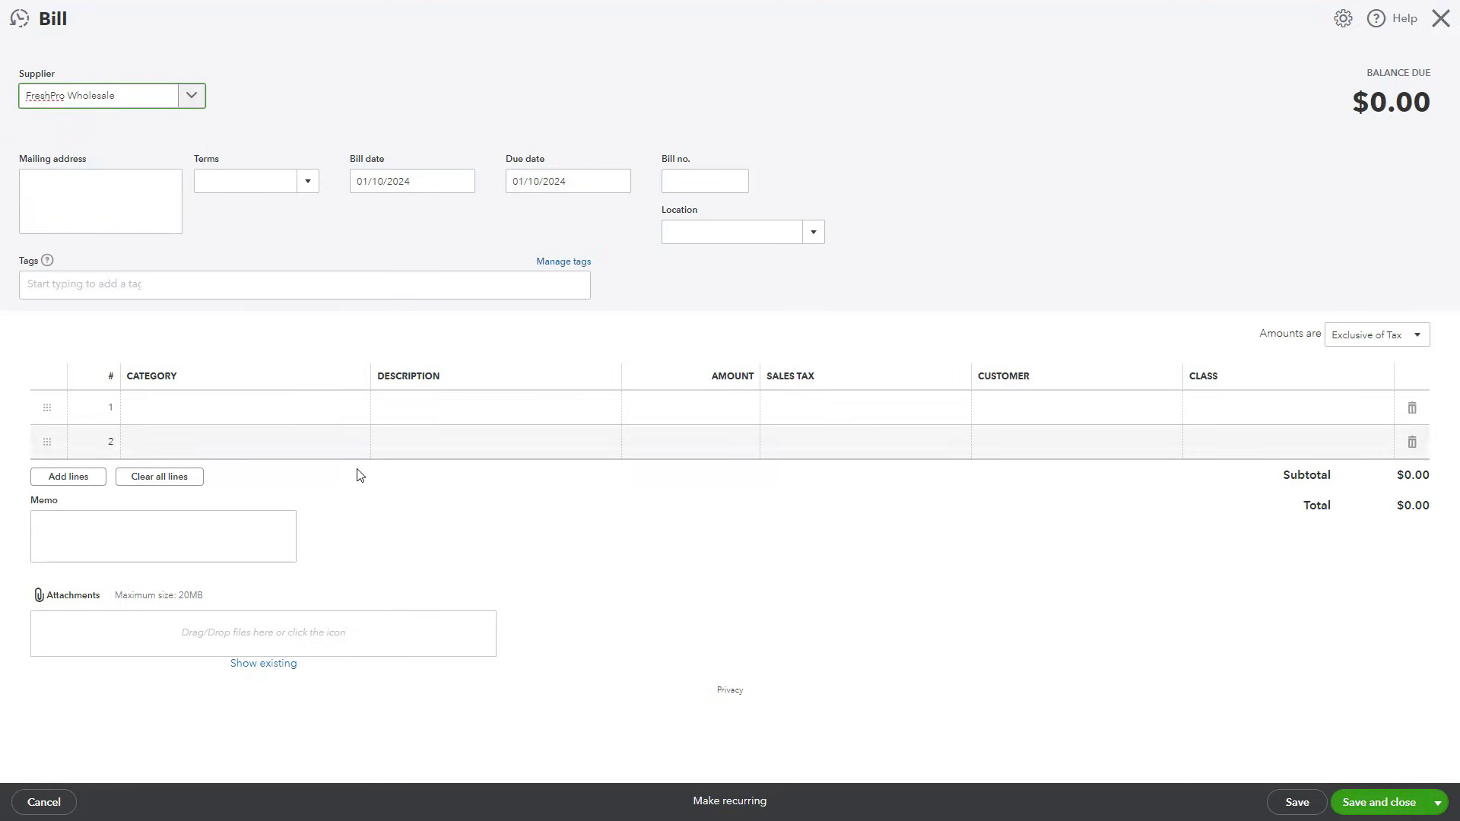
pyautogui.click(192, 98)
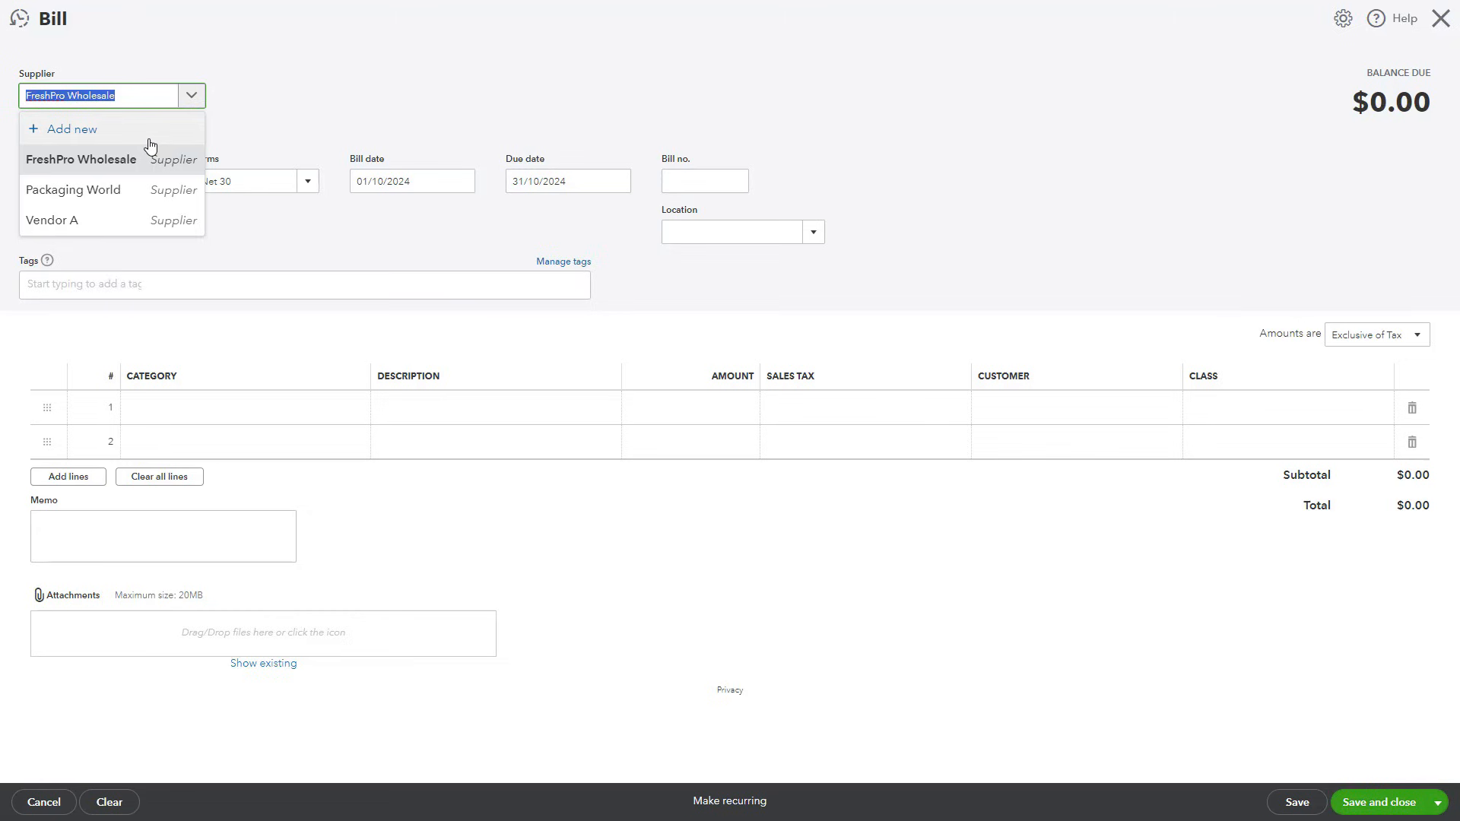
pyautogui.click(321, 112)
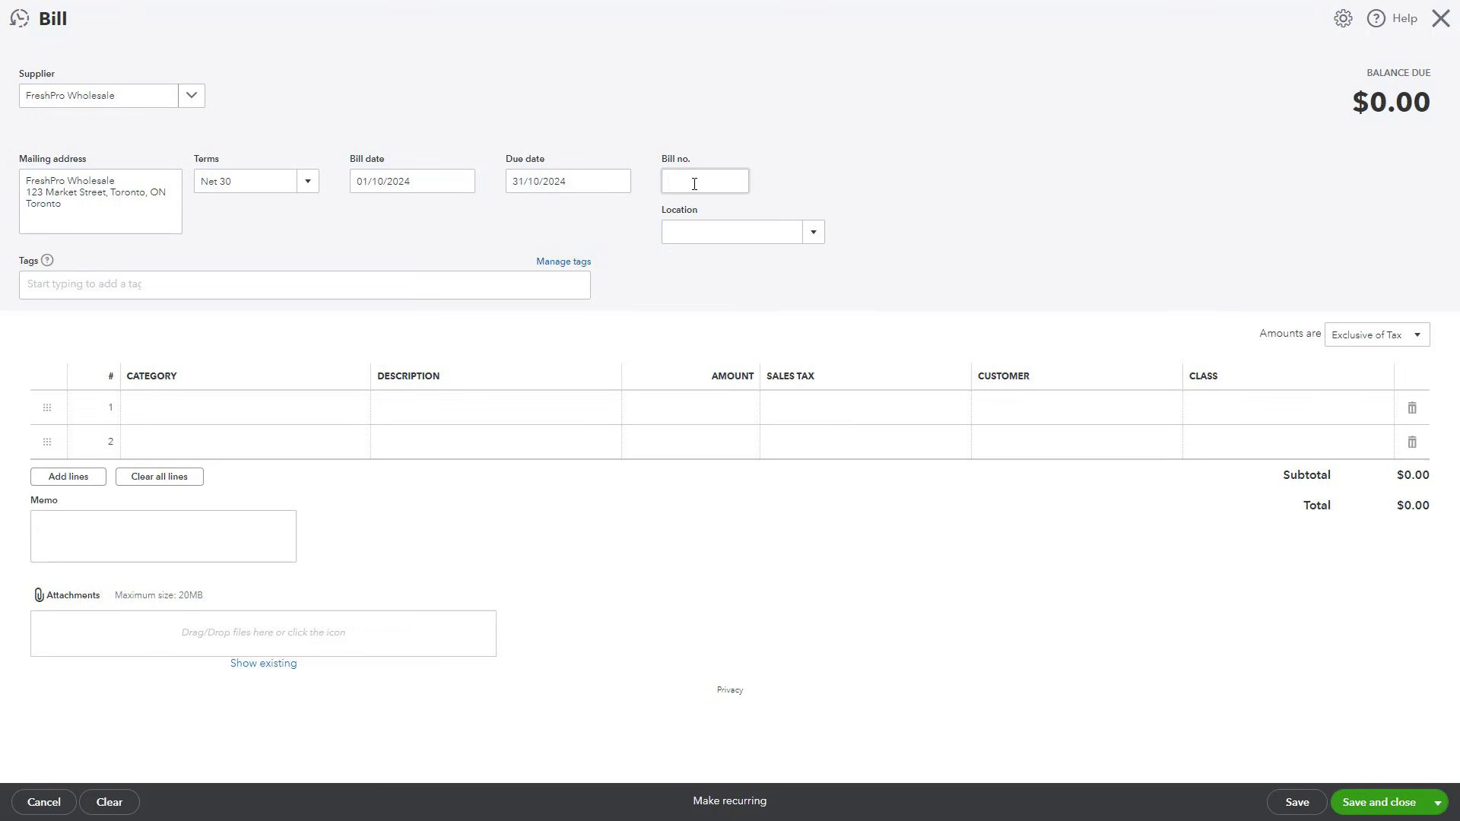
# - Enter the first line of the FreshPro Wholesale bill under the Office Supplies category with an amount of 500
pyautogui.click(156, 409)
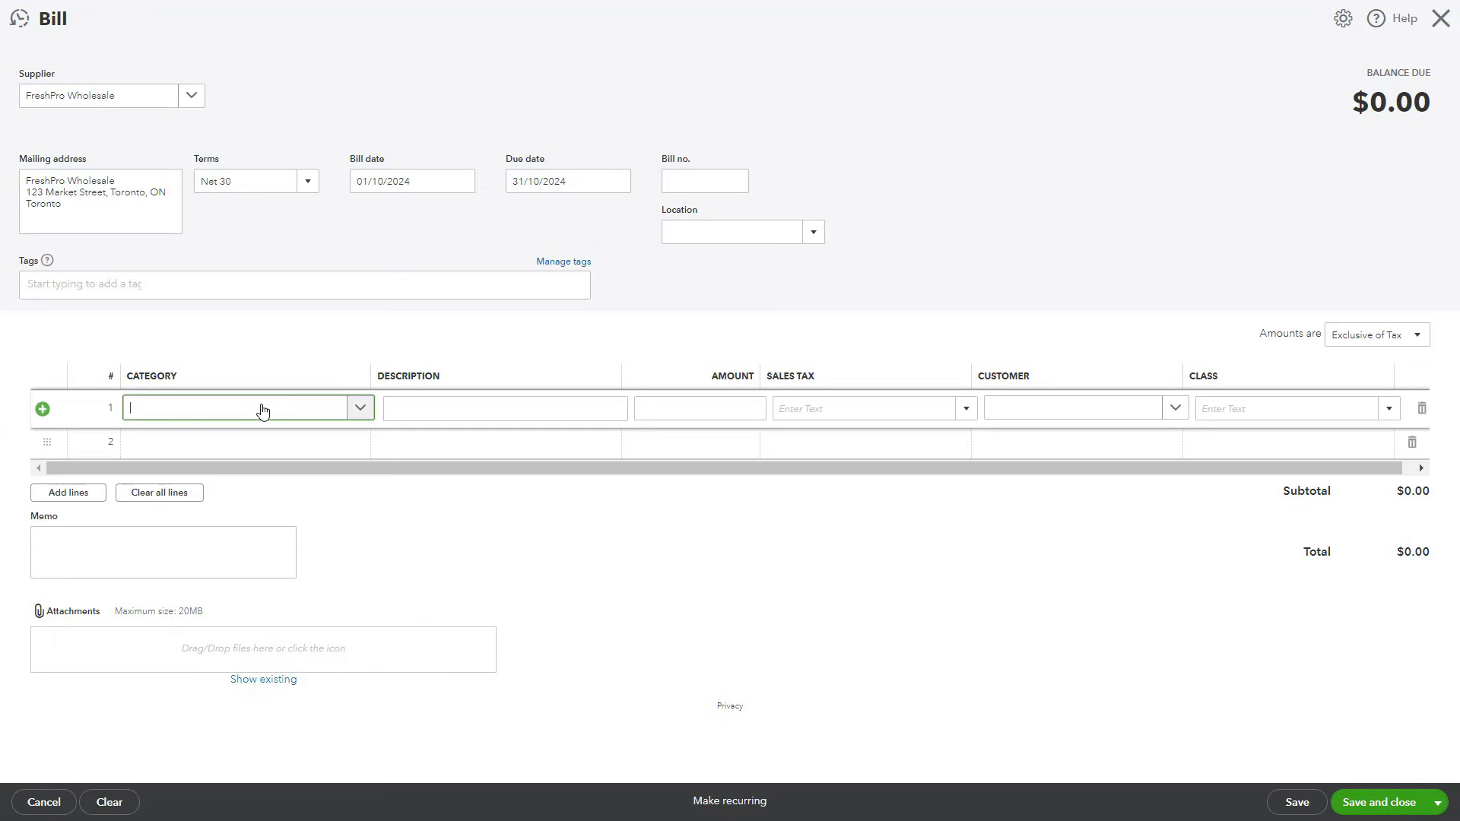
pyautogui.click(359, 407)
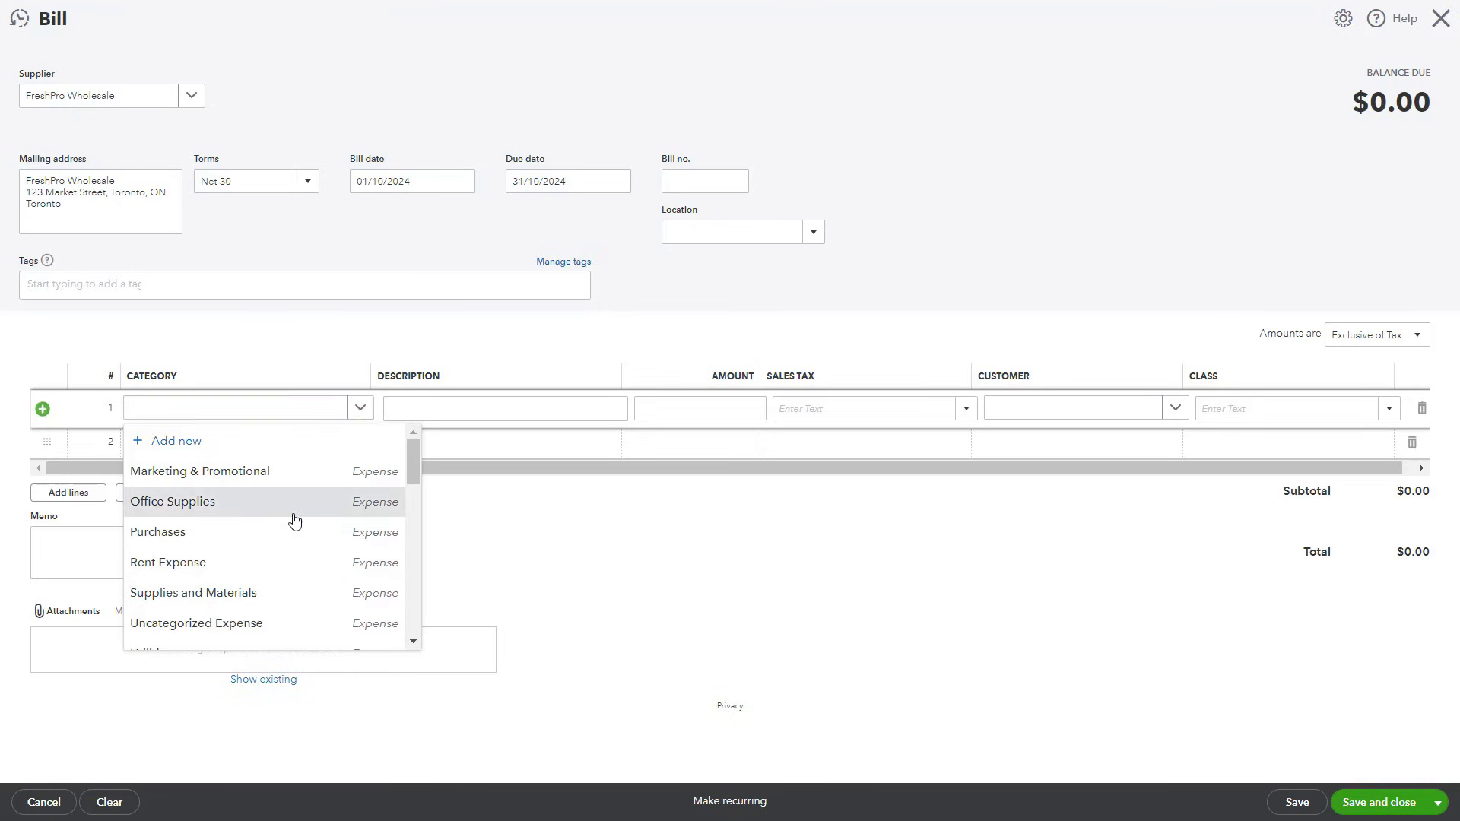
pyautogui.click(293, 509)
pyautogui.click(706, 413)
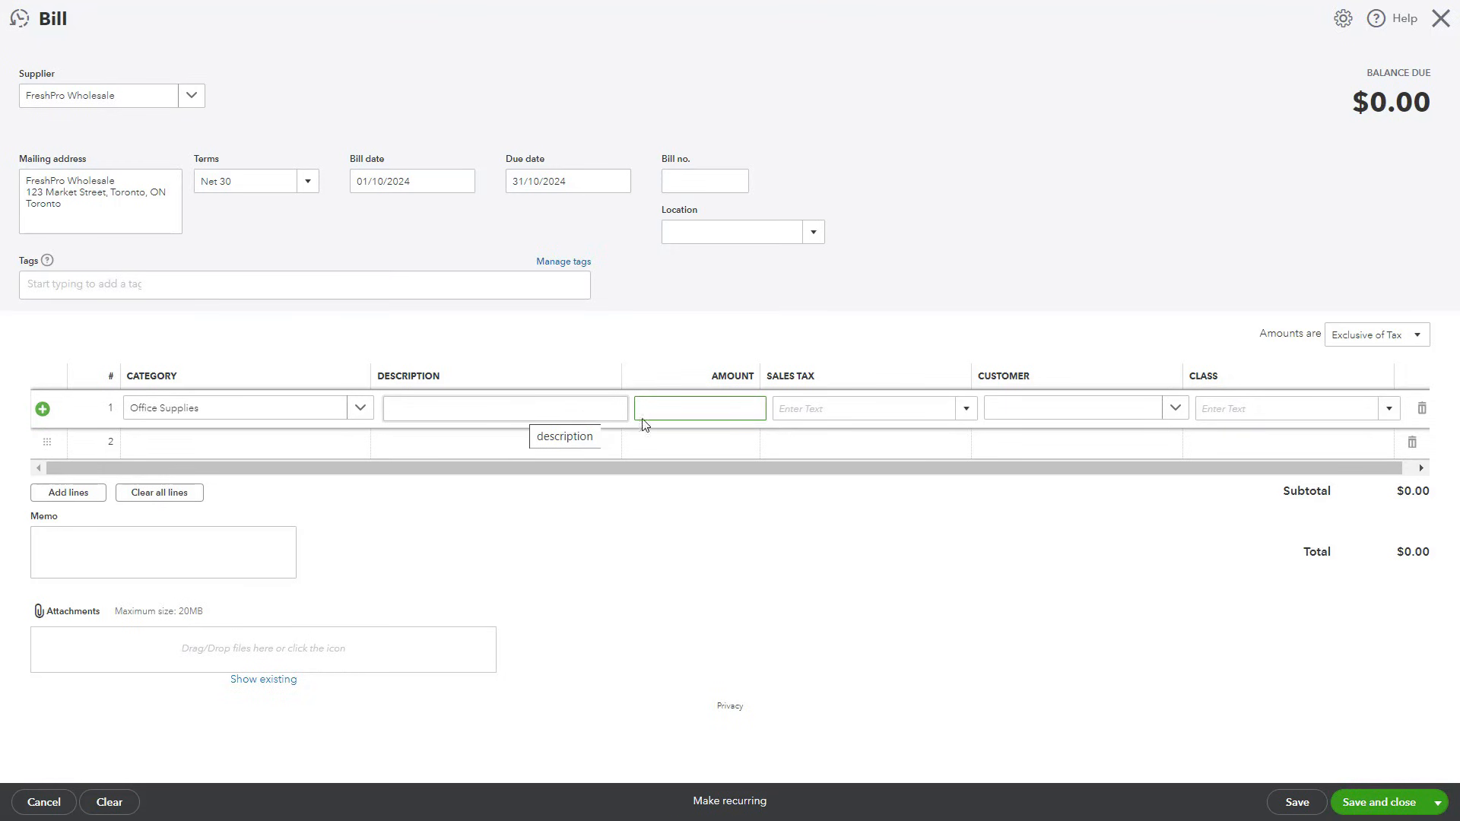
pyautogui.write('500')
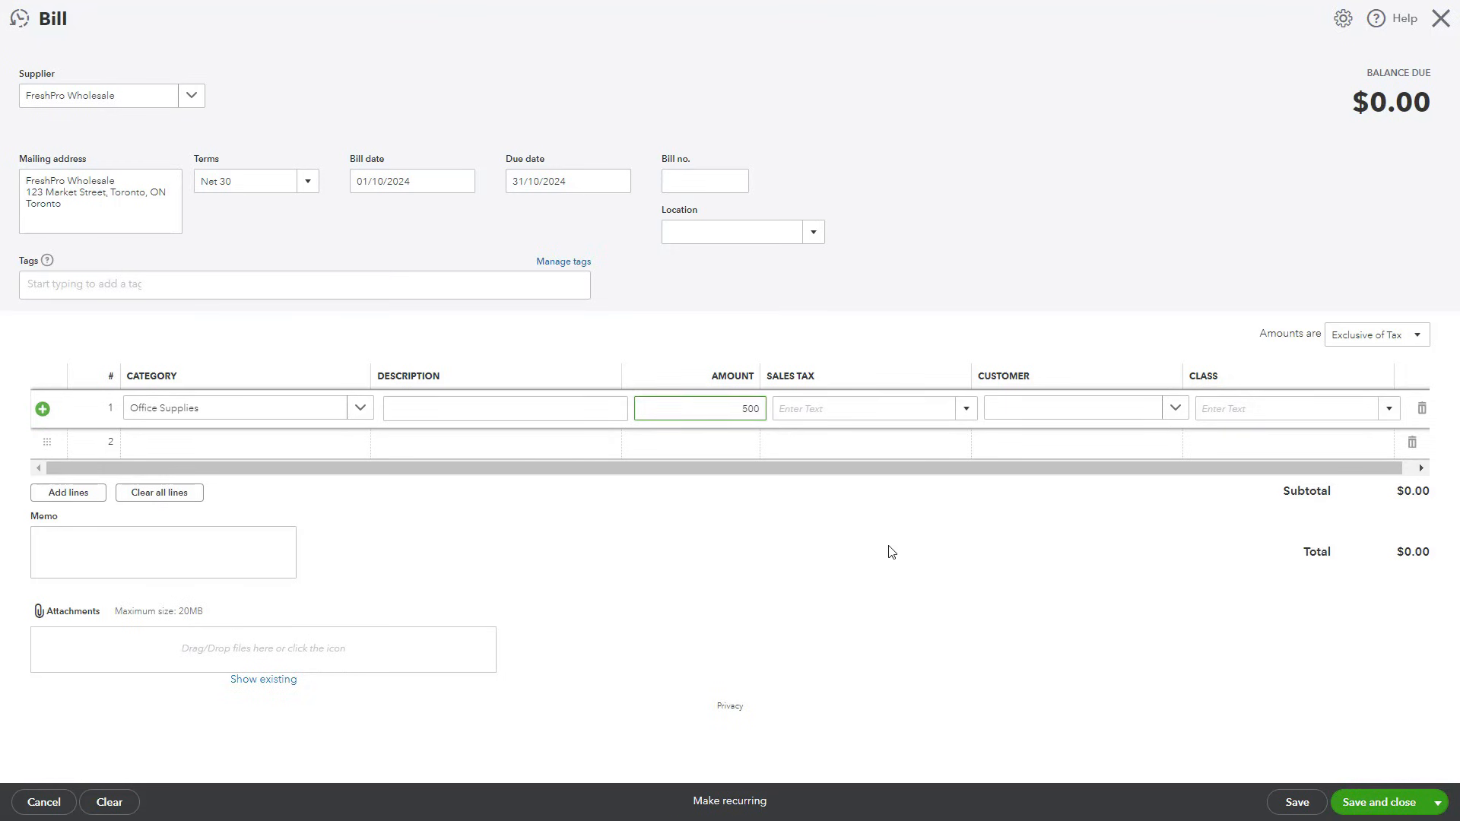
pyautogui.click(939, 576)
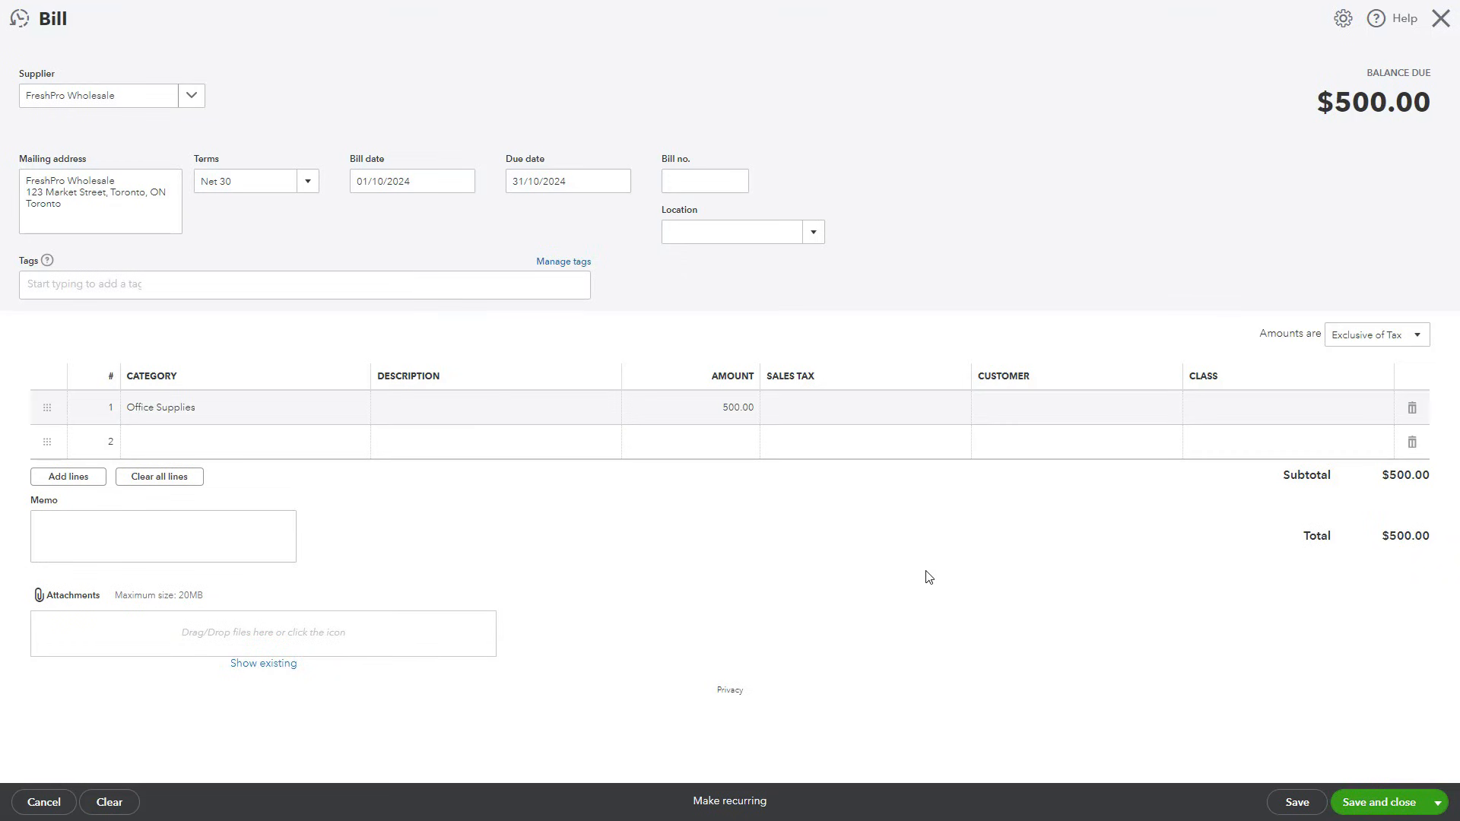
# - Apply HST ON (13%) to the Office Supplies line, leave the memo blank, and save and close the bill
pyautogui.click(920, 411)
pyautogui.click(964, 409)
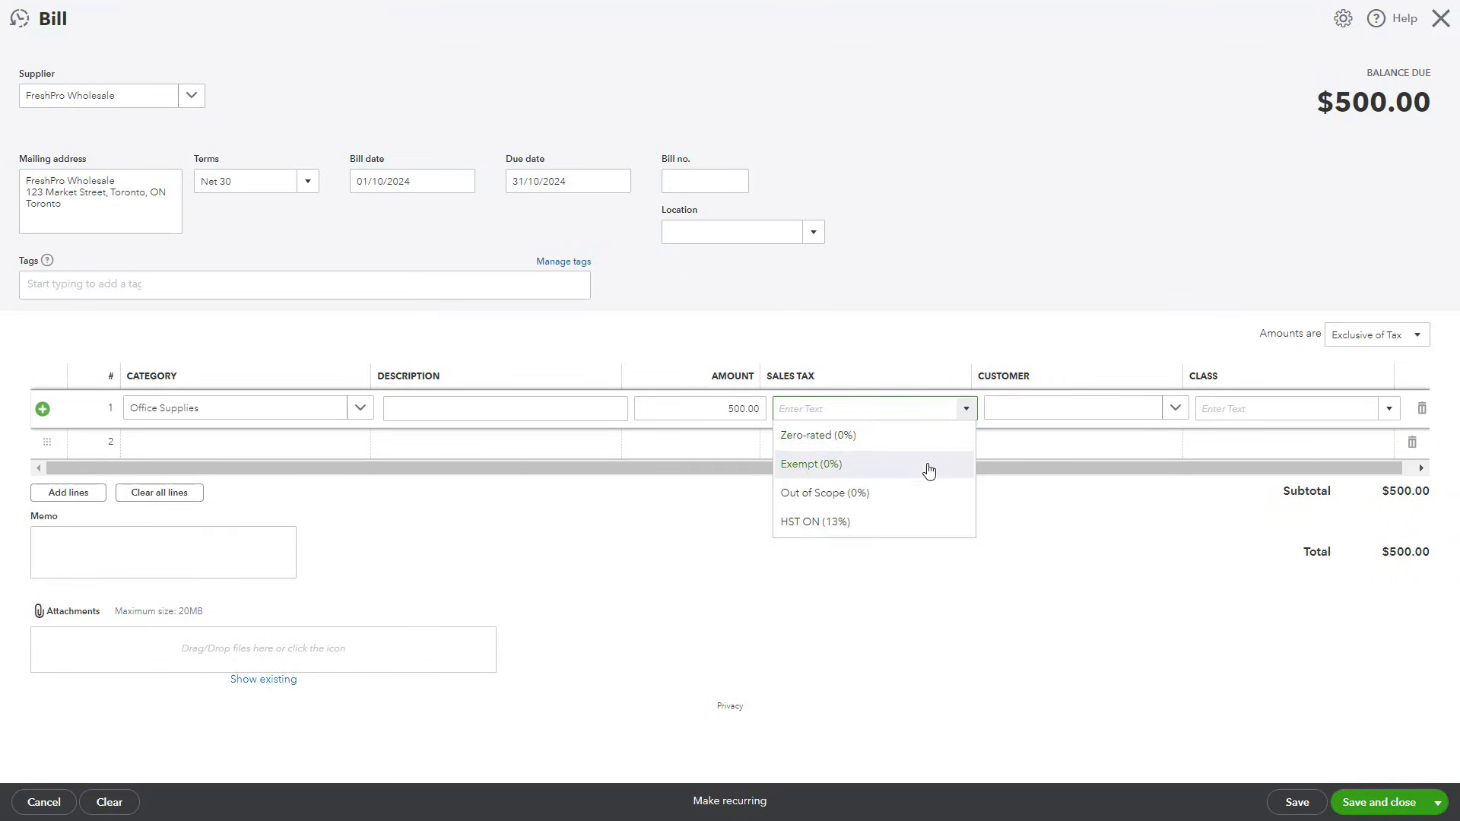
pyautogui.click(922, 522)
pyautogui.click(1120, 540)
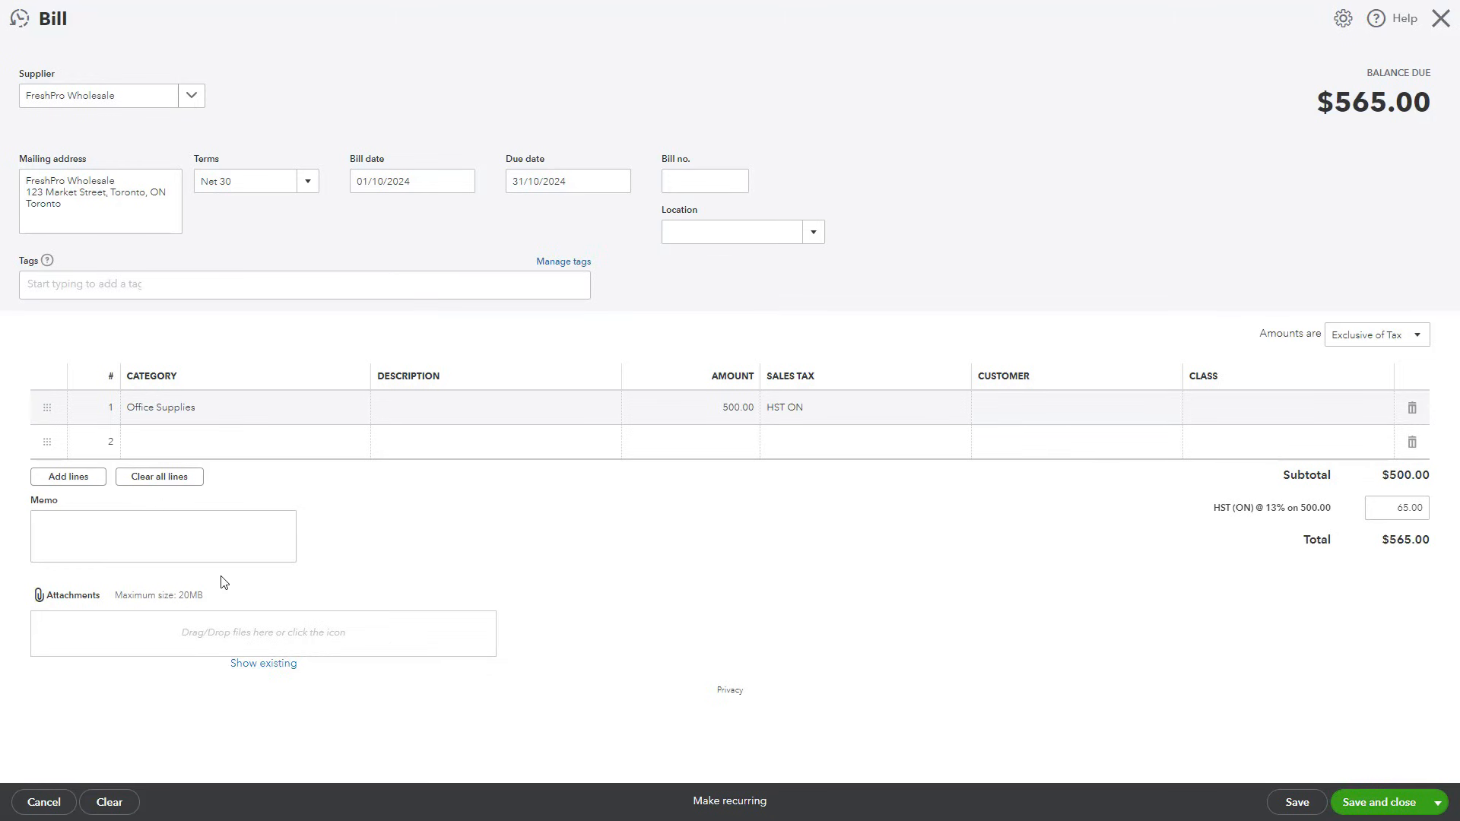
pyautogui.click(114, 531)
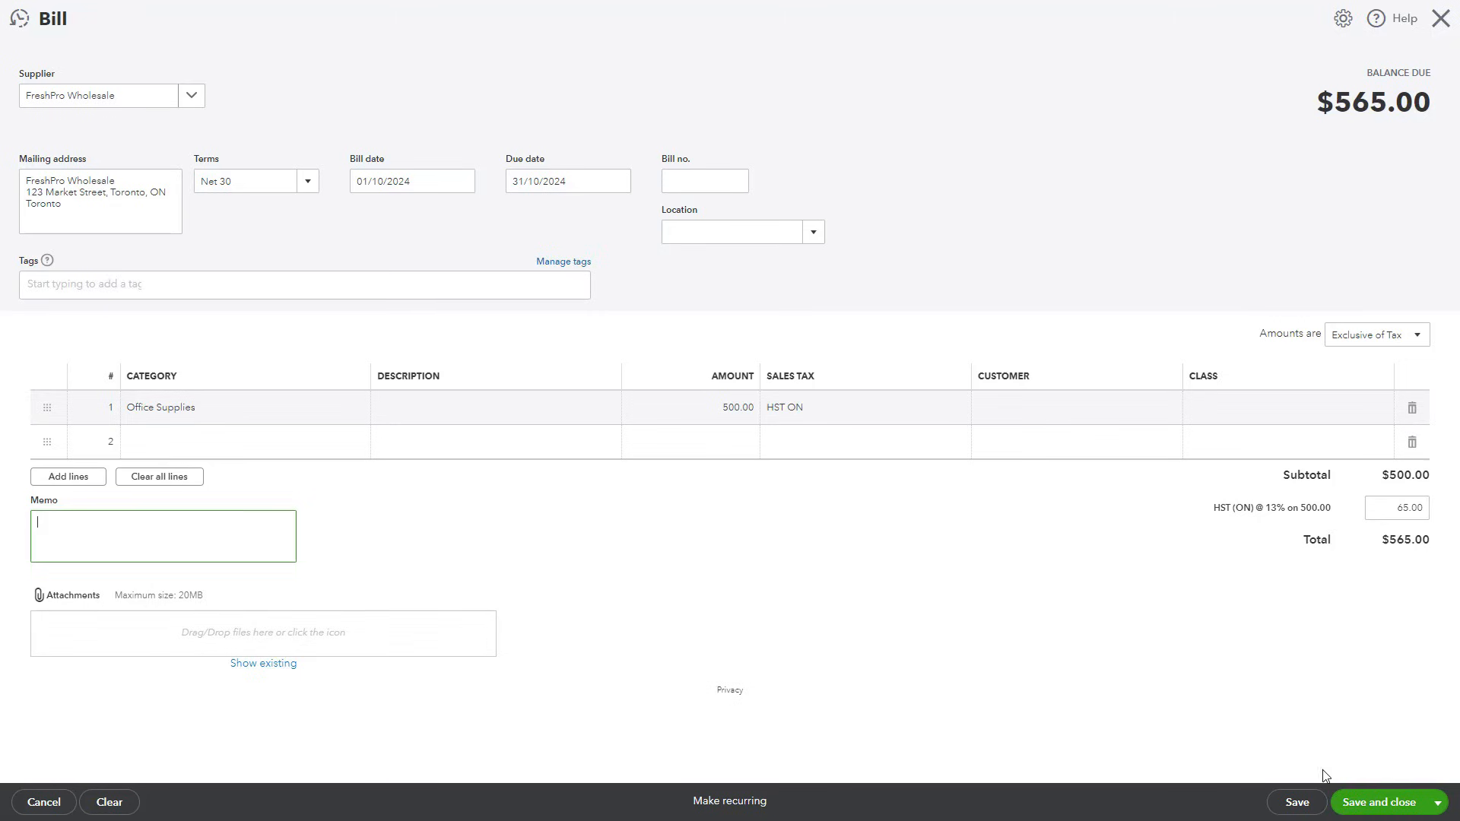
pyautogui.click(1383, 812)
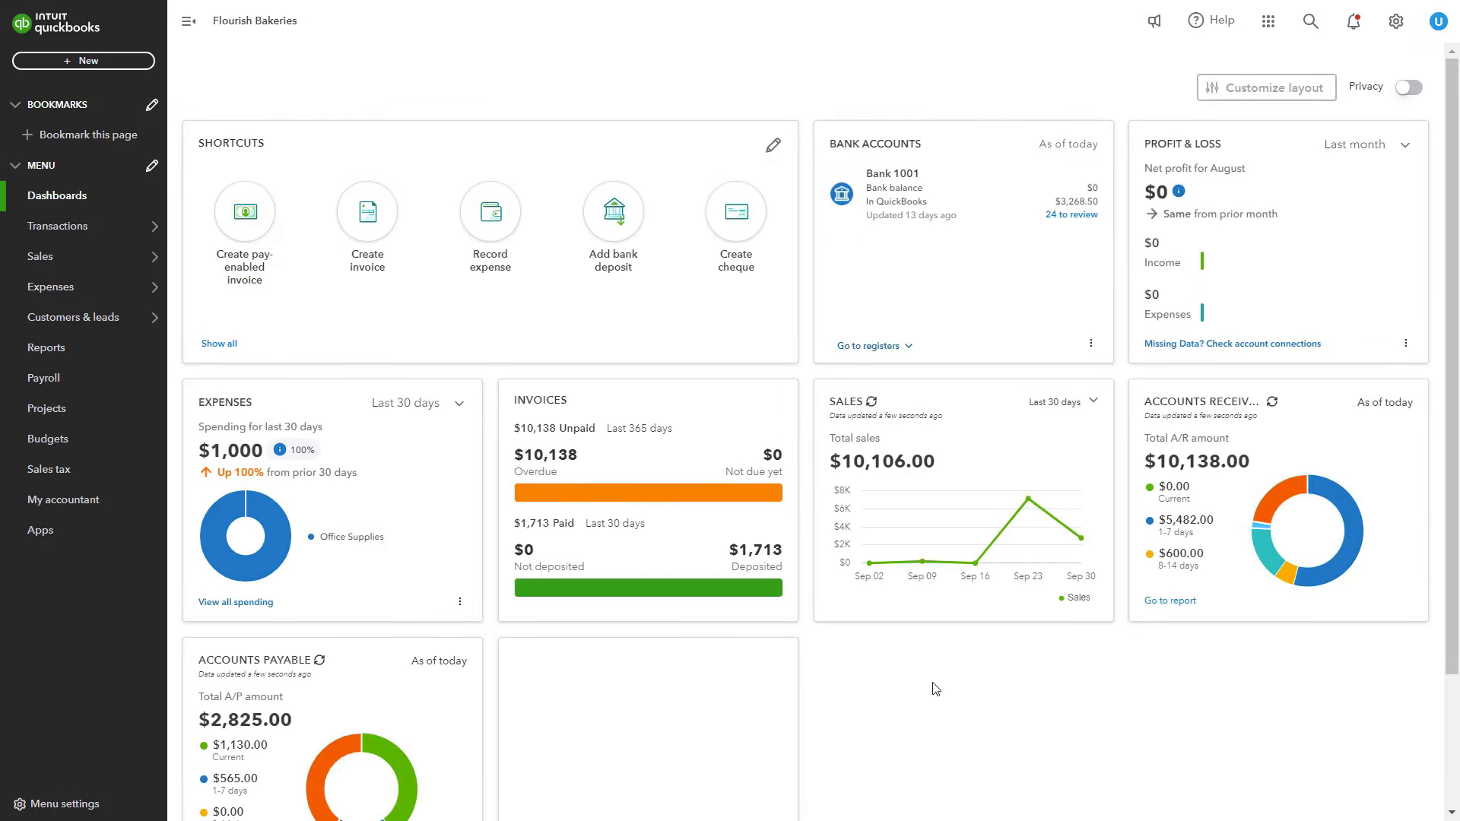
# - Open FreshPro Wholesale from the suppliers list and filter its transaction list to show only bills
pyautogui.scroll(-1, 935, 690)
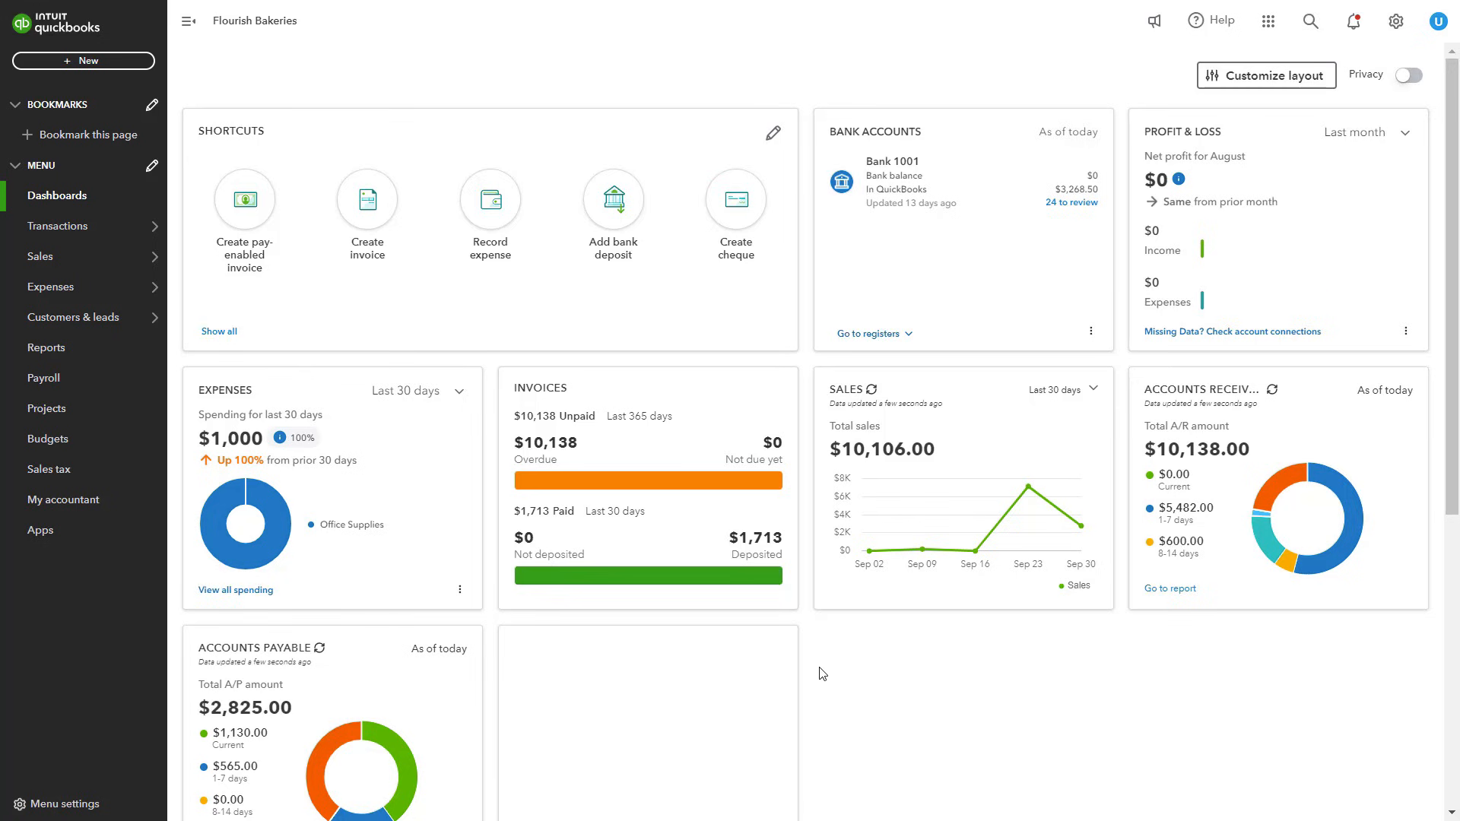
pyautogui.moveTo(97, 285)
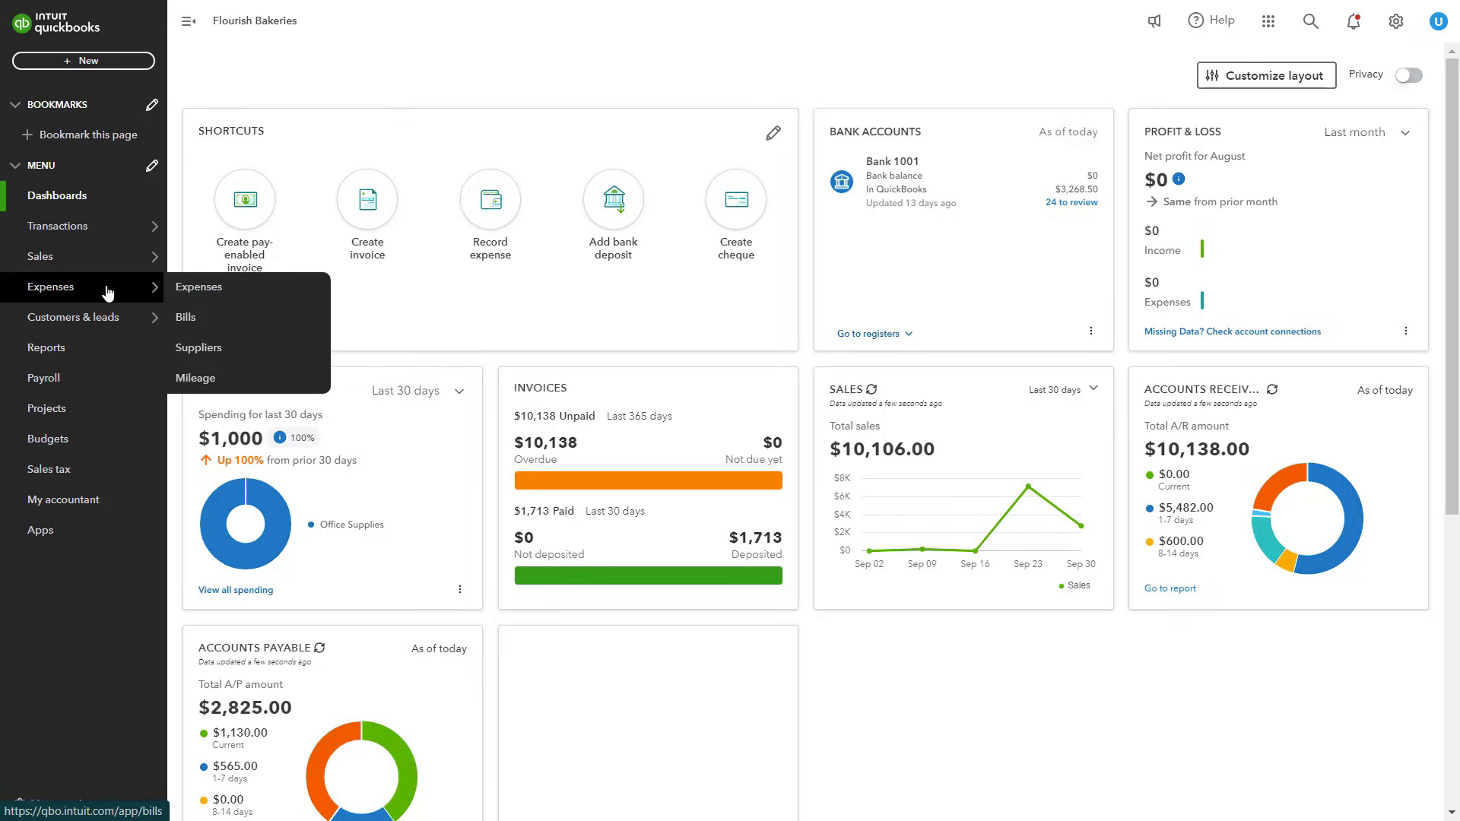
pyautogui.click(212, 349)
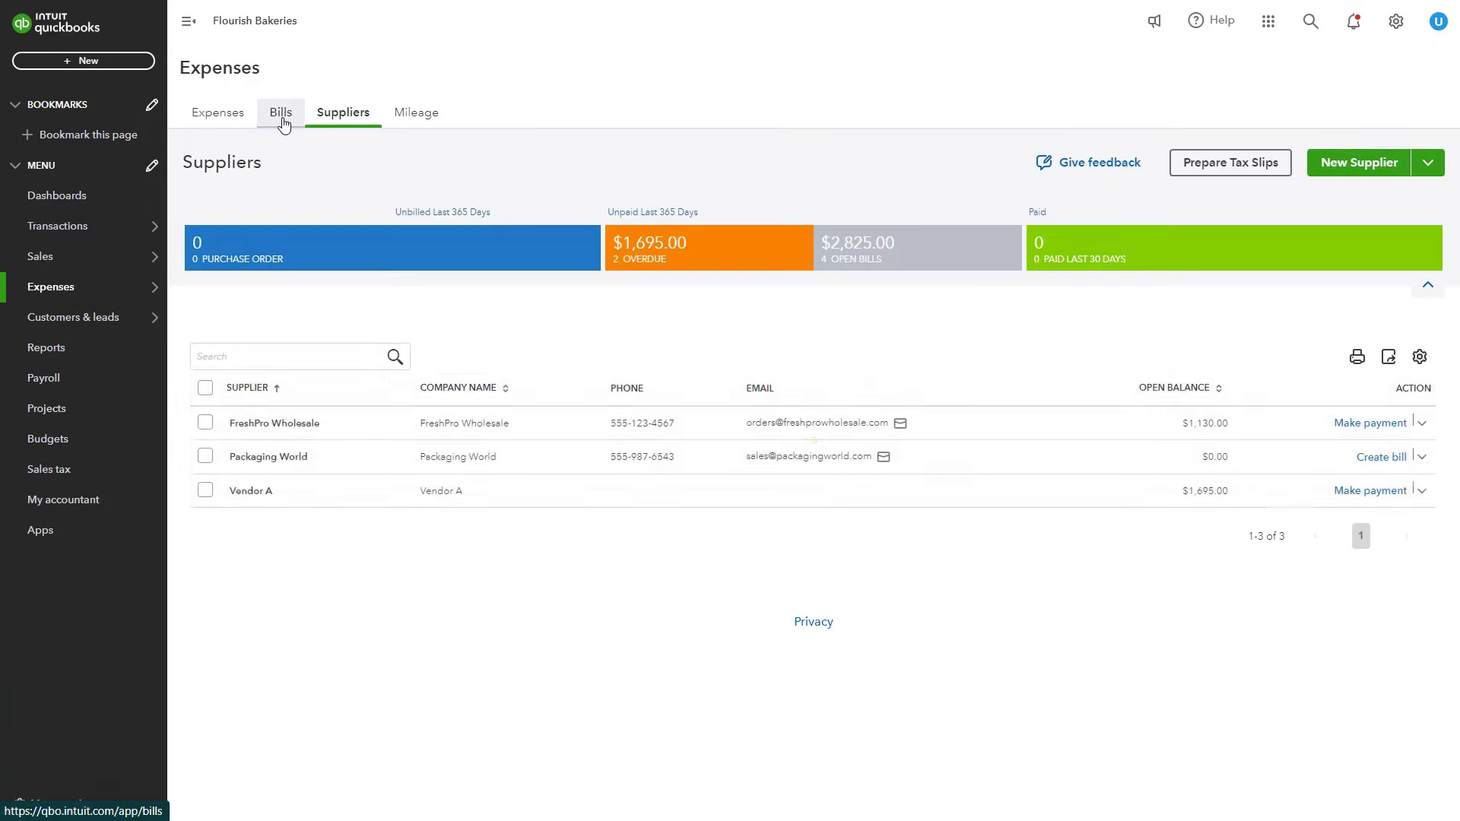
pyautogui.click(283, 122)
pyautogui.click(339, 121)
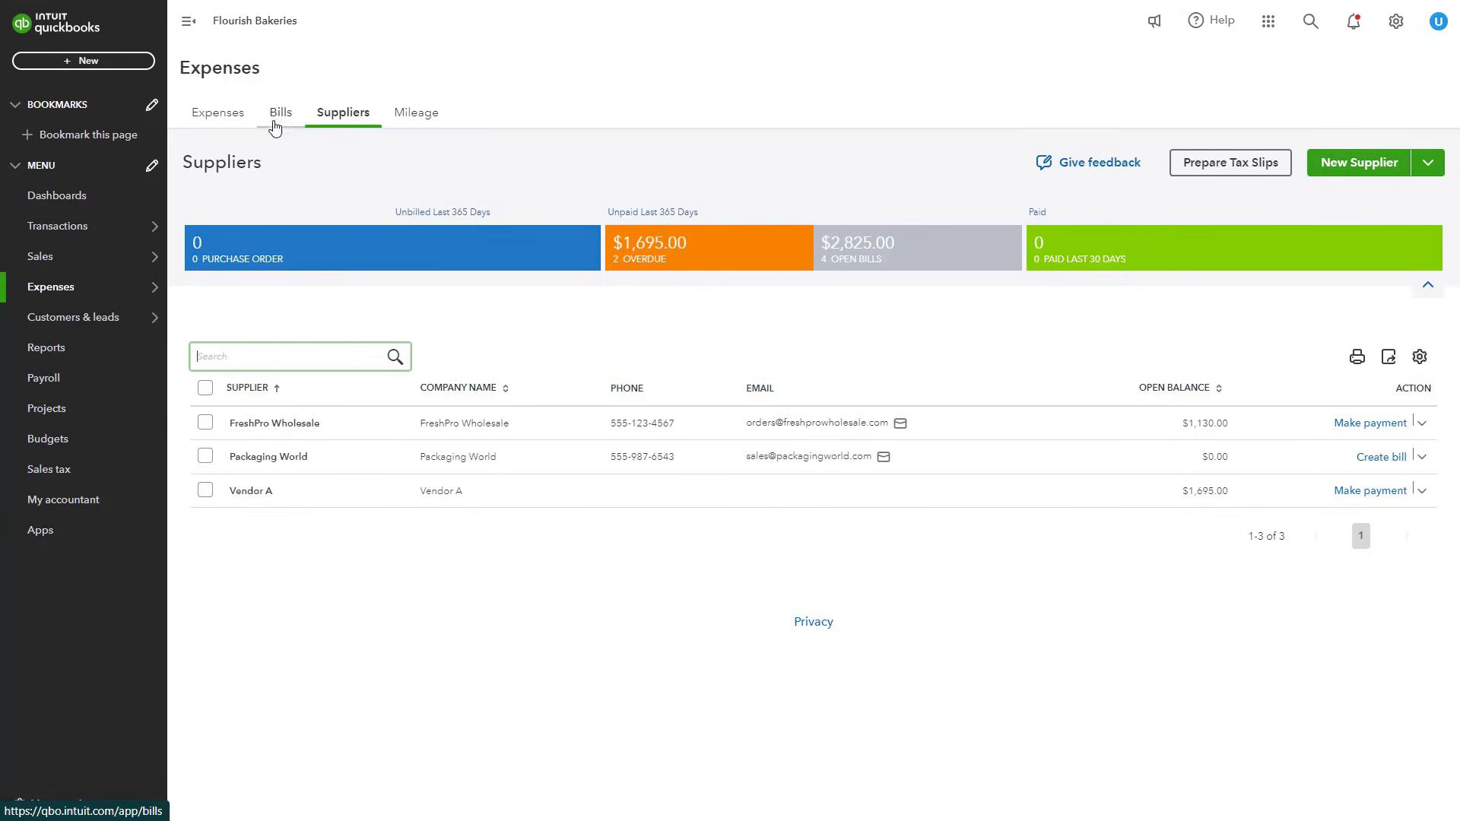
pyautogui.click(289, 427)
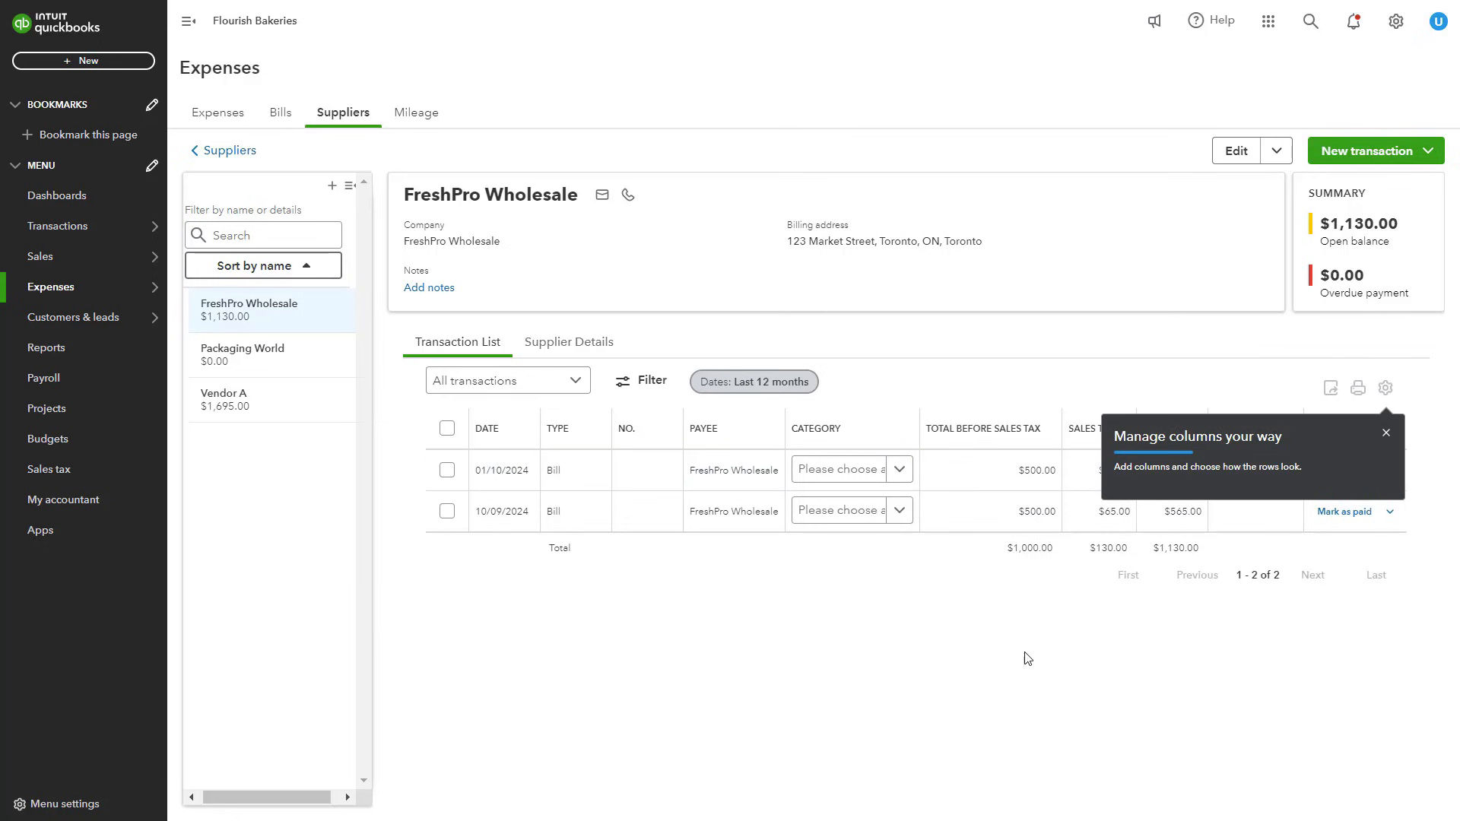
pyautogui.click(1386, 432)
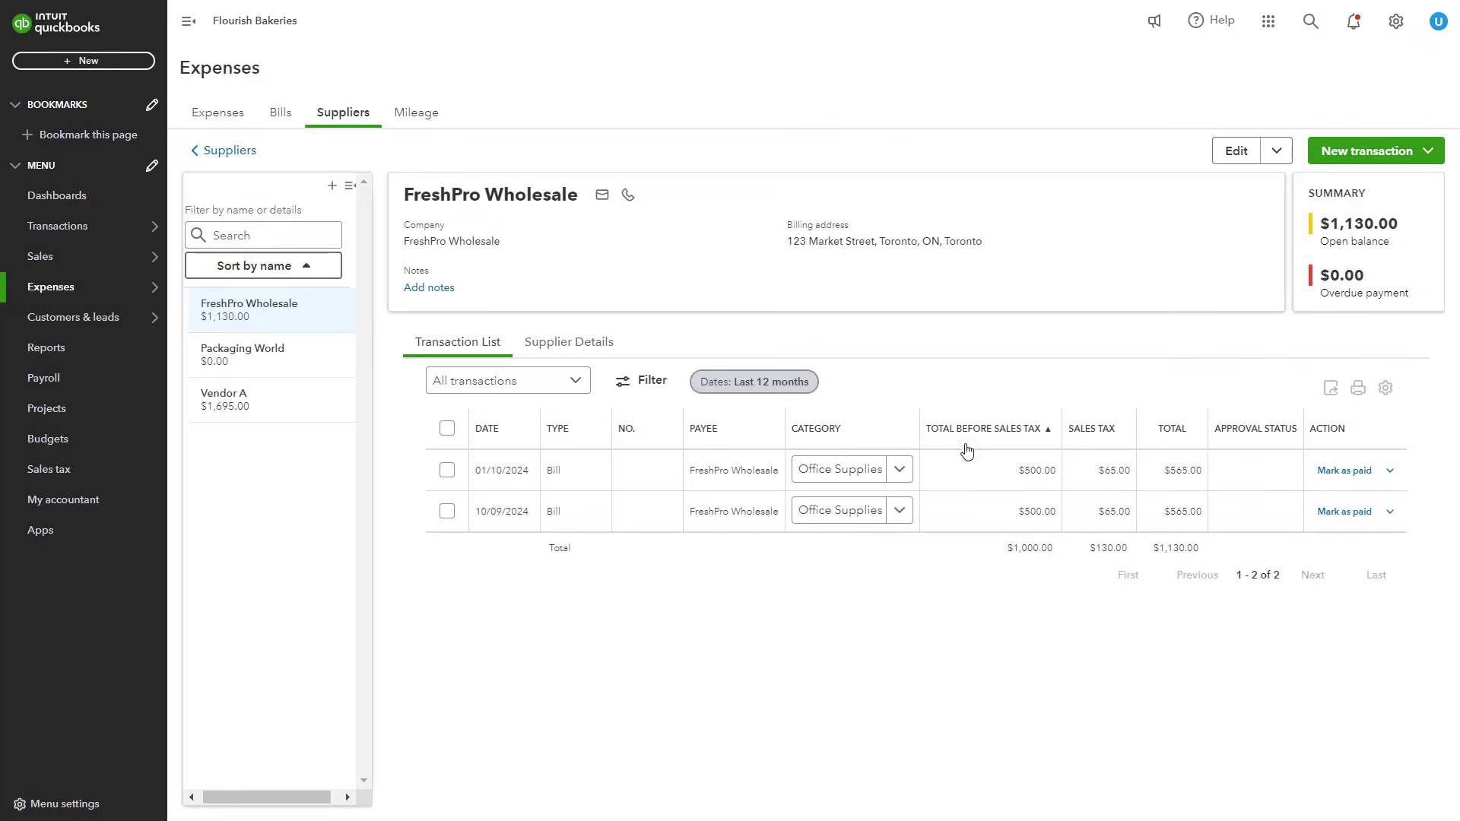
pyautogui.click(575, 382)
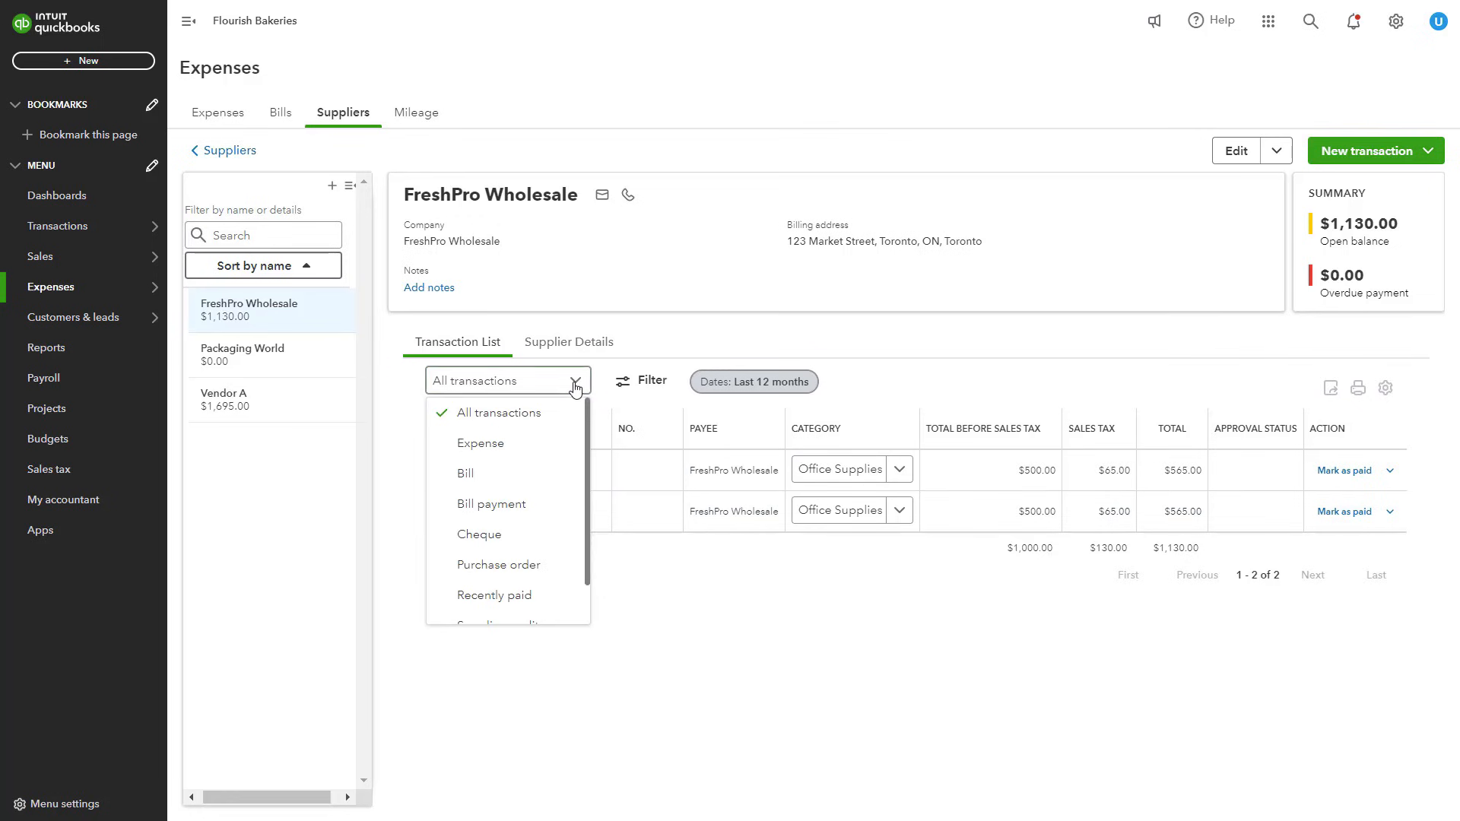
pyautogui.click(531, 473)
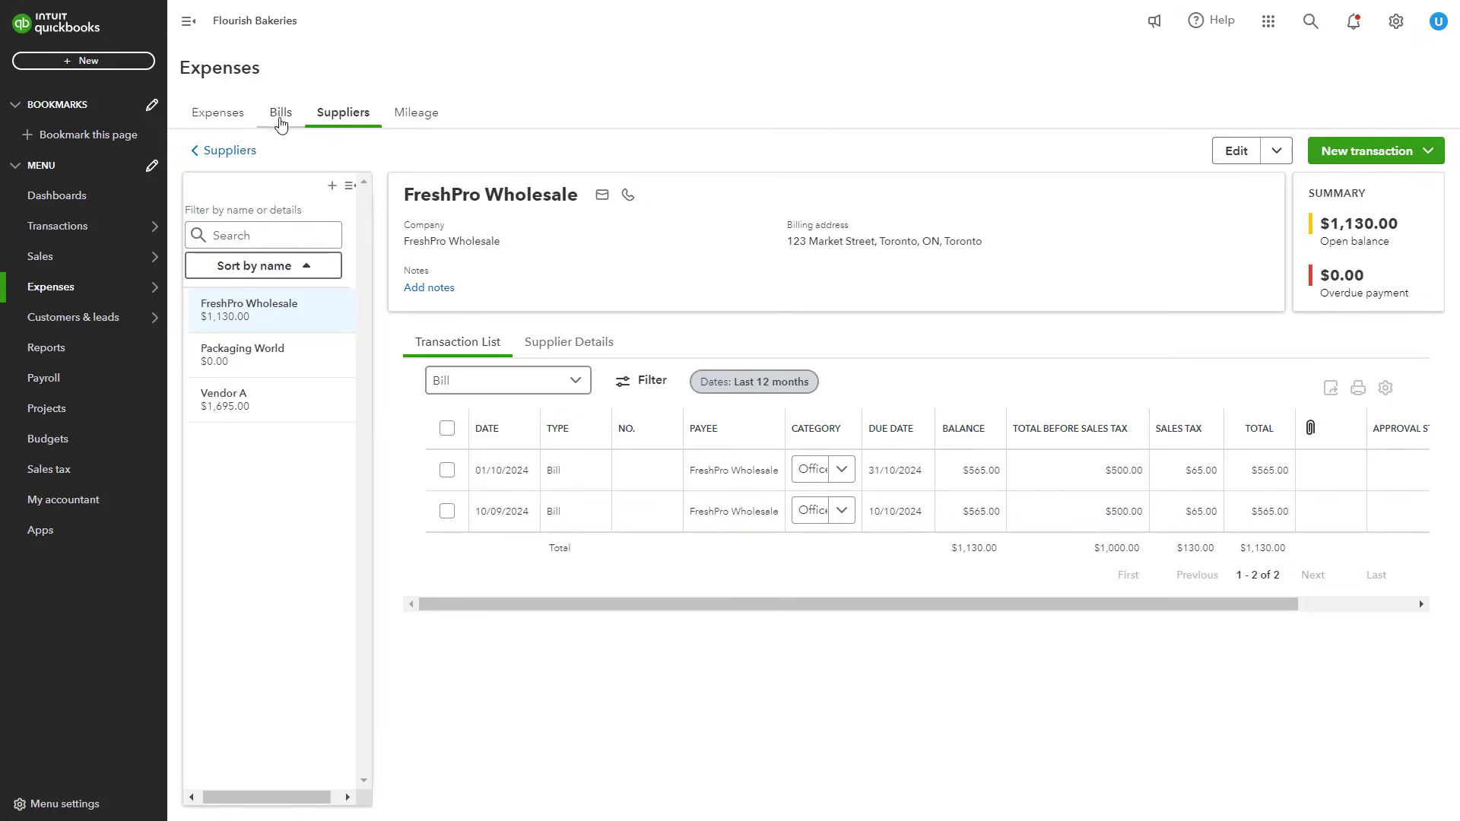
# - Review the FreshPro Wholesale bill due 31/10/2024 from the unpaid bills list, and save and close it
pyautogui.click(279, 122)
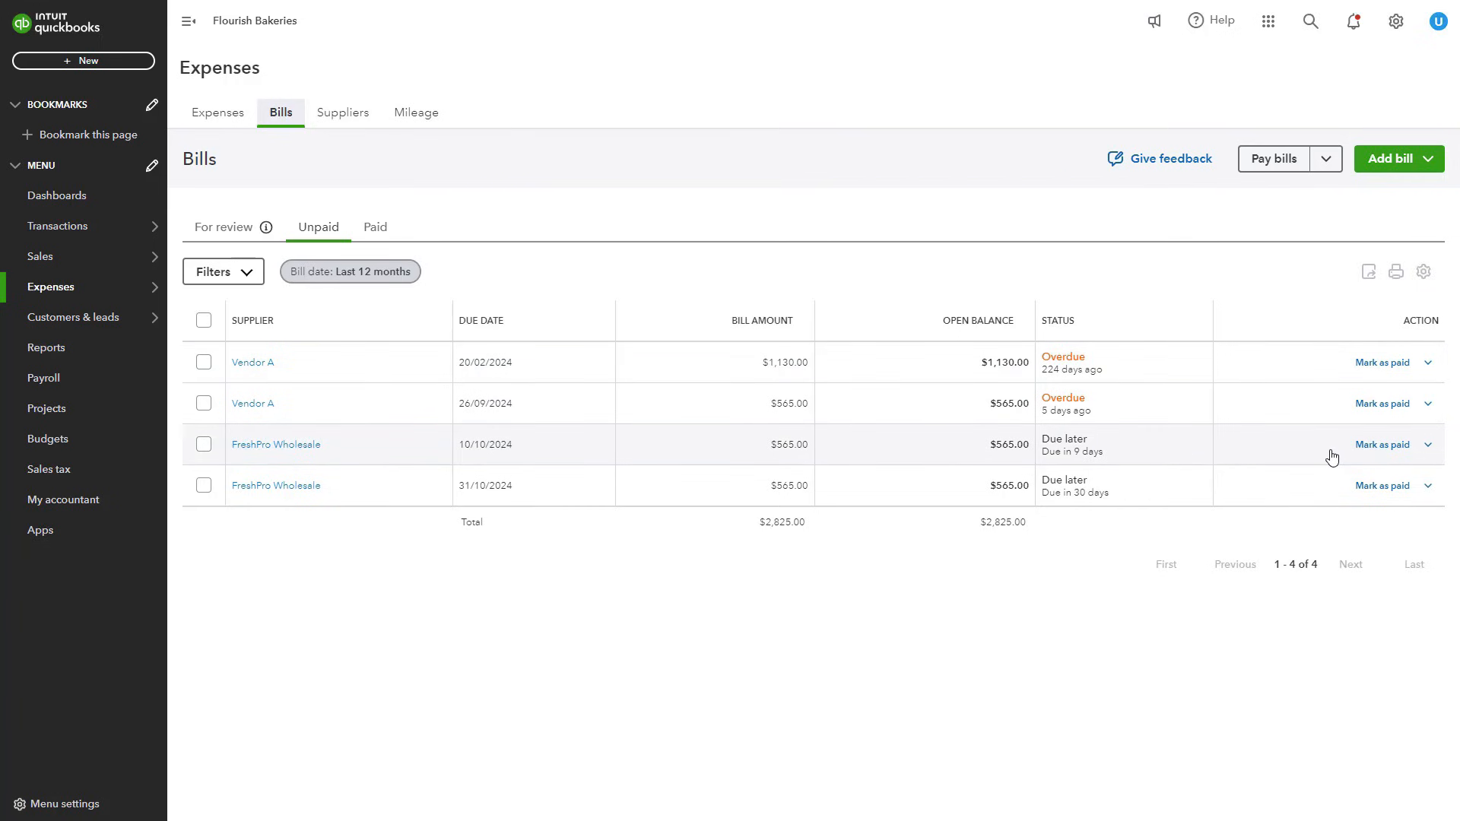
pyautogui.click(322, 445)
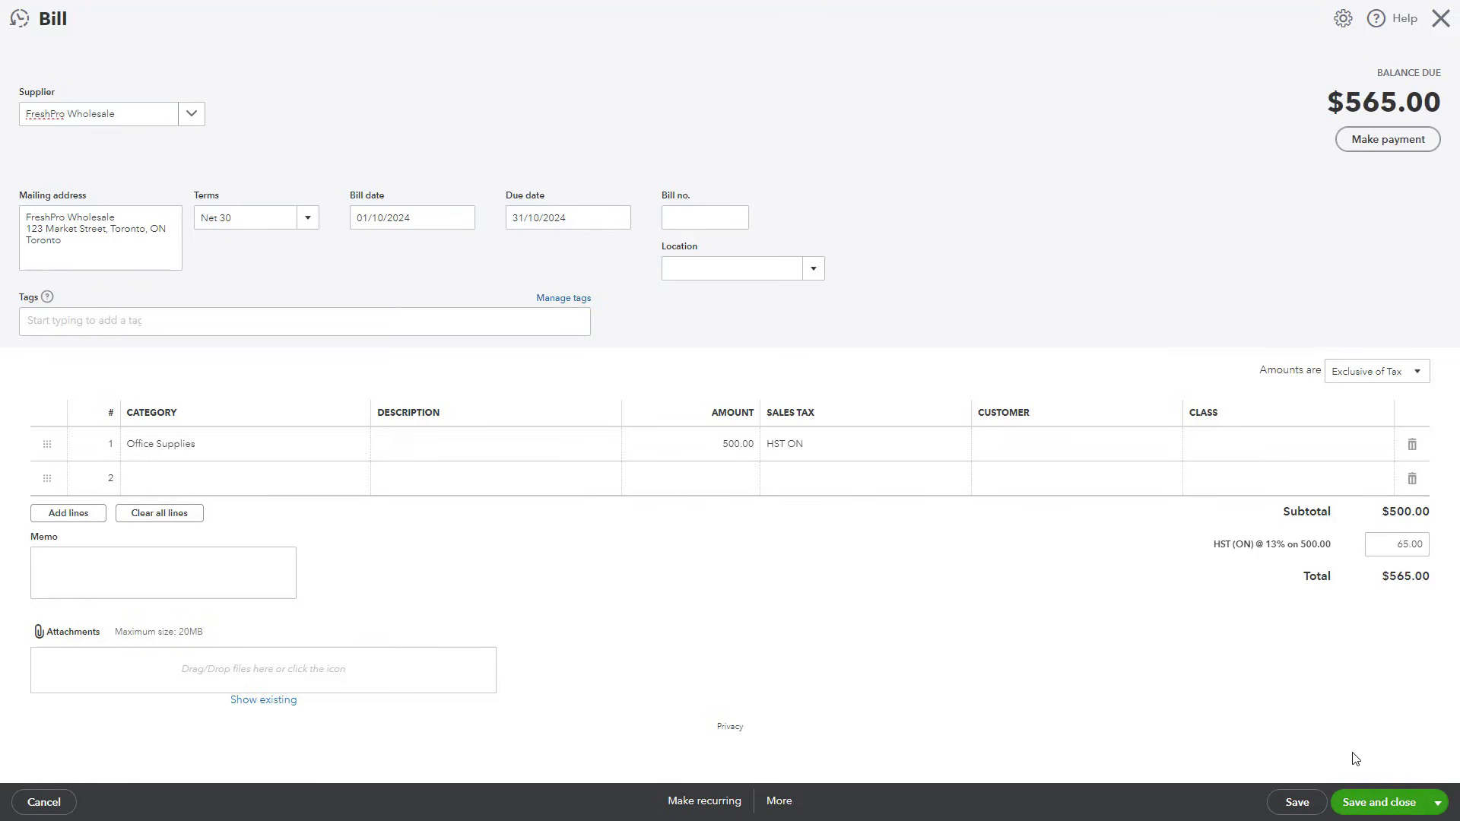
pyautogui.click(1383, 811)
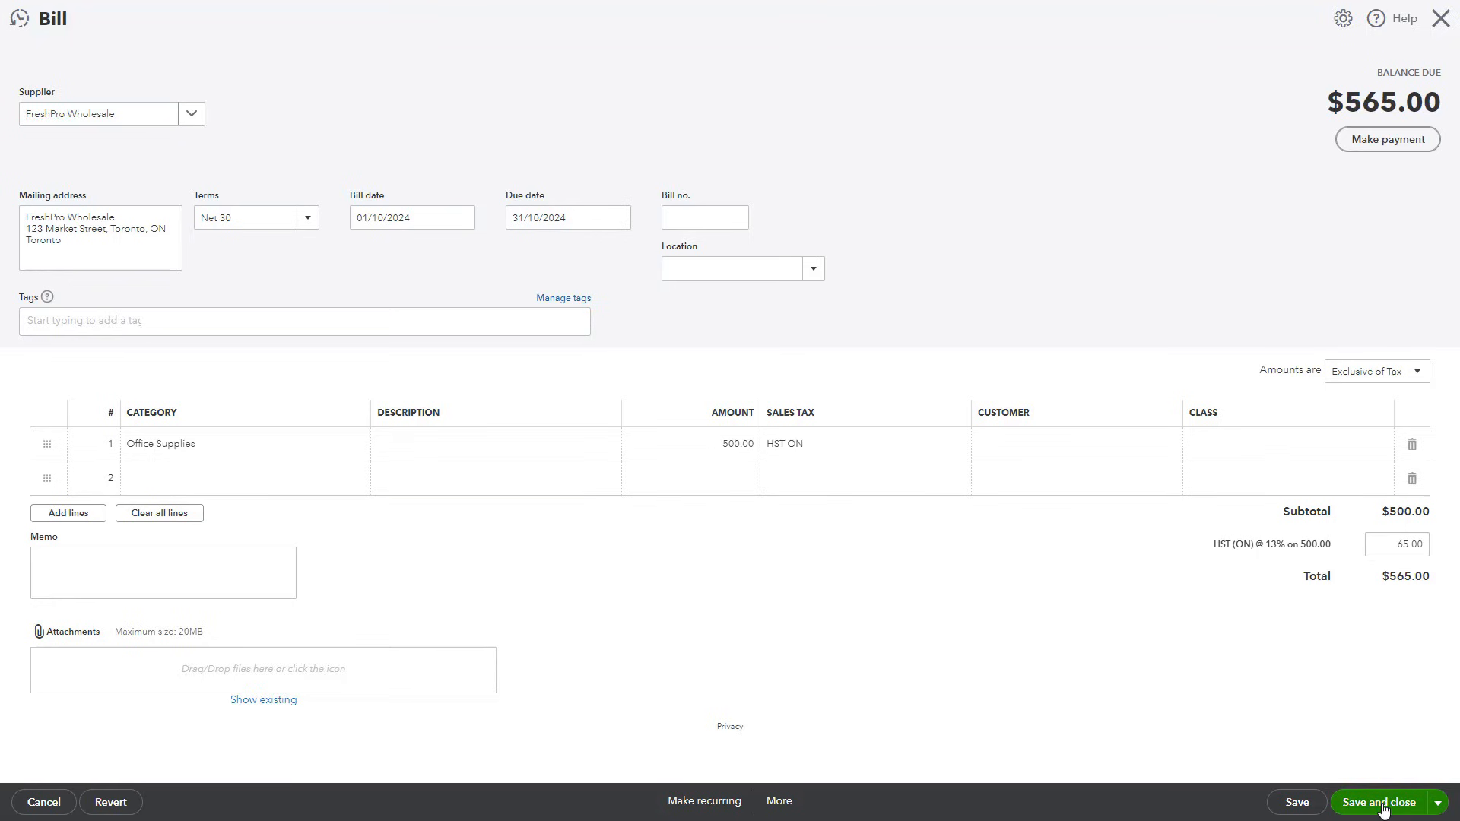
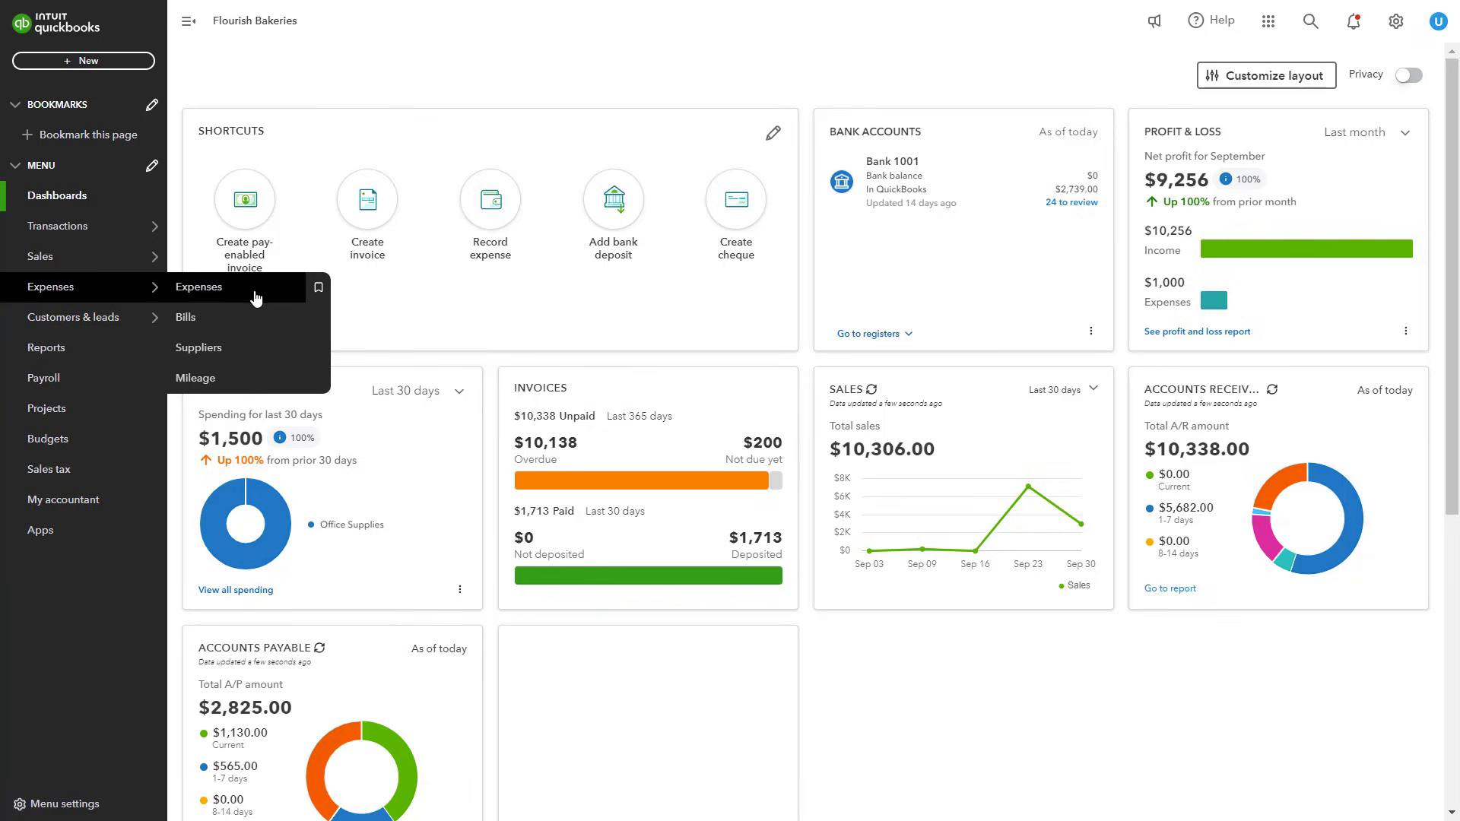
# - Reopen FreshPro Wholesale's bills from the suppliers list and review the status choices for filtering them, leaving the filter unapplied
pyautogui.click(254, 349)
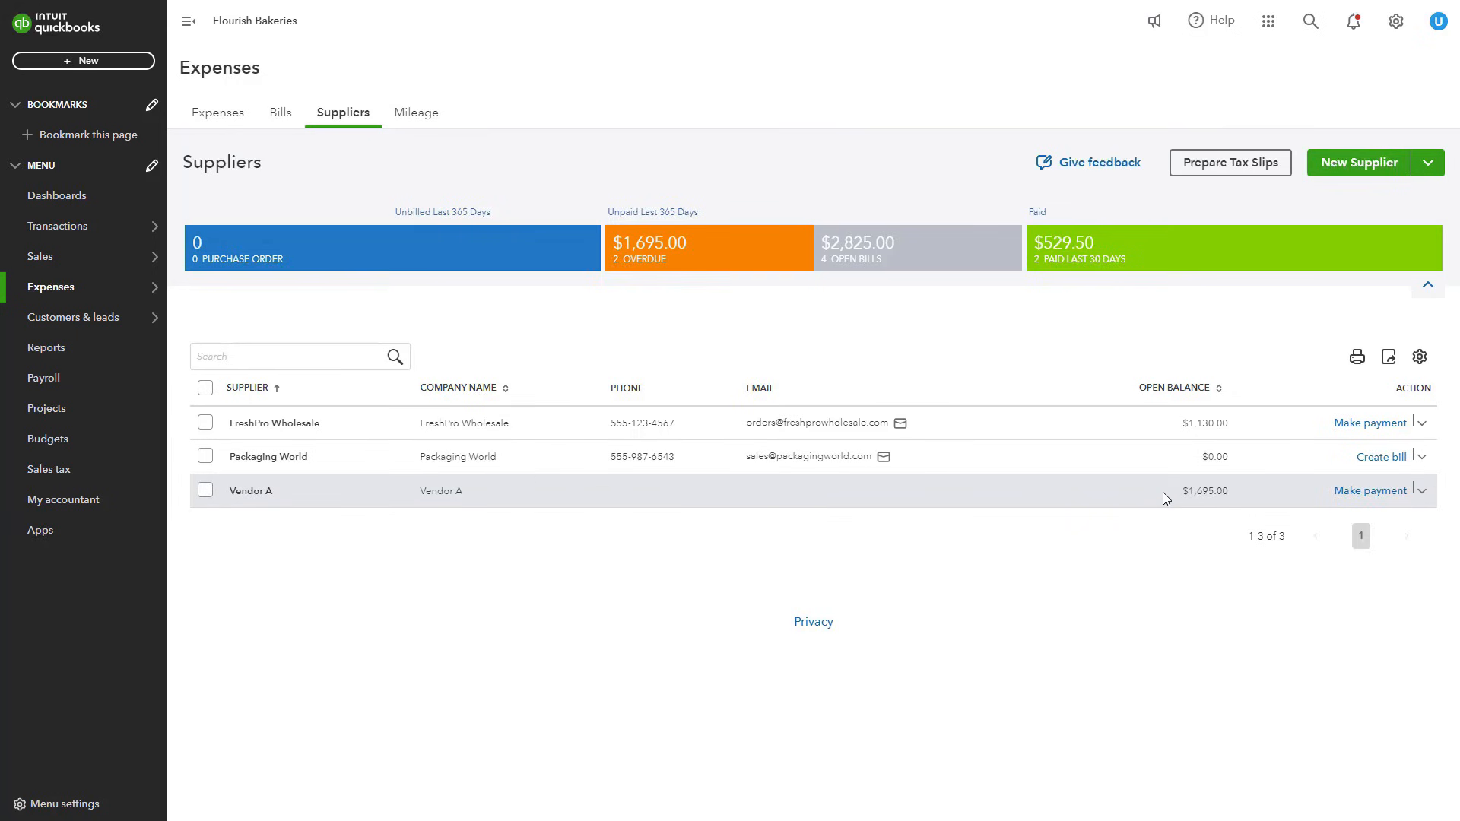
pyautogui.click(301, 430)
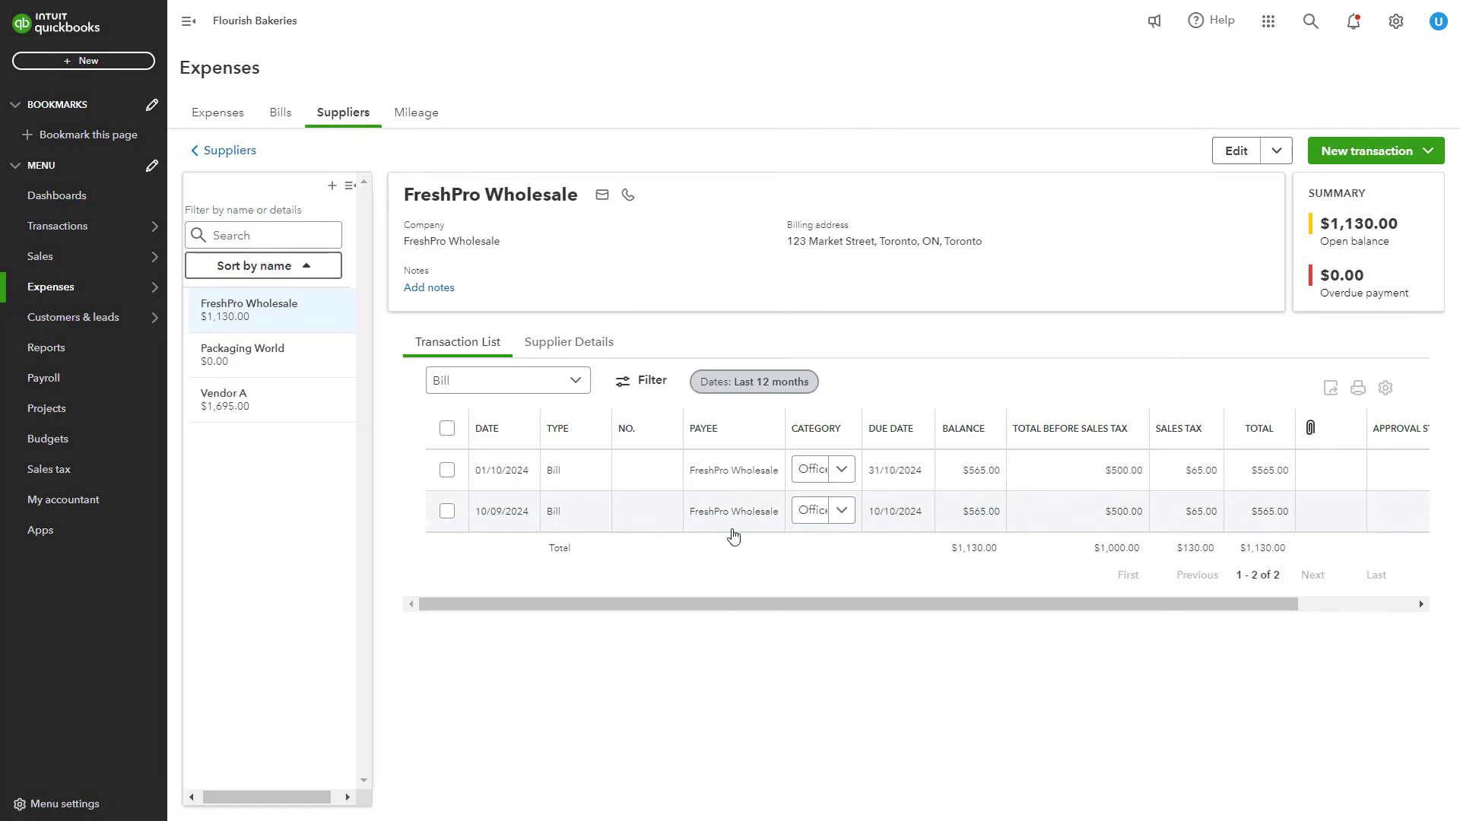
pyautogui.click(641, 381)
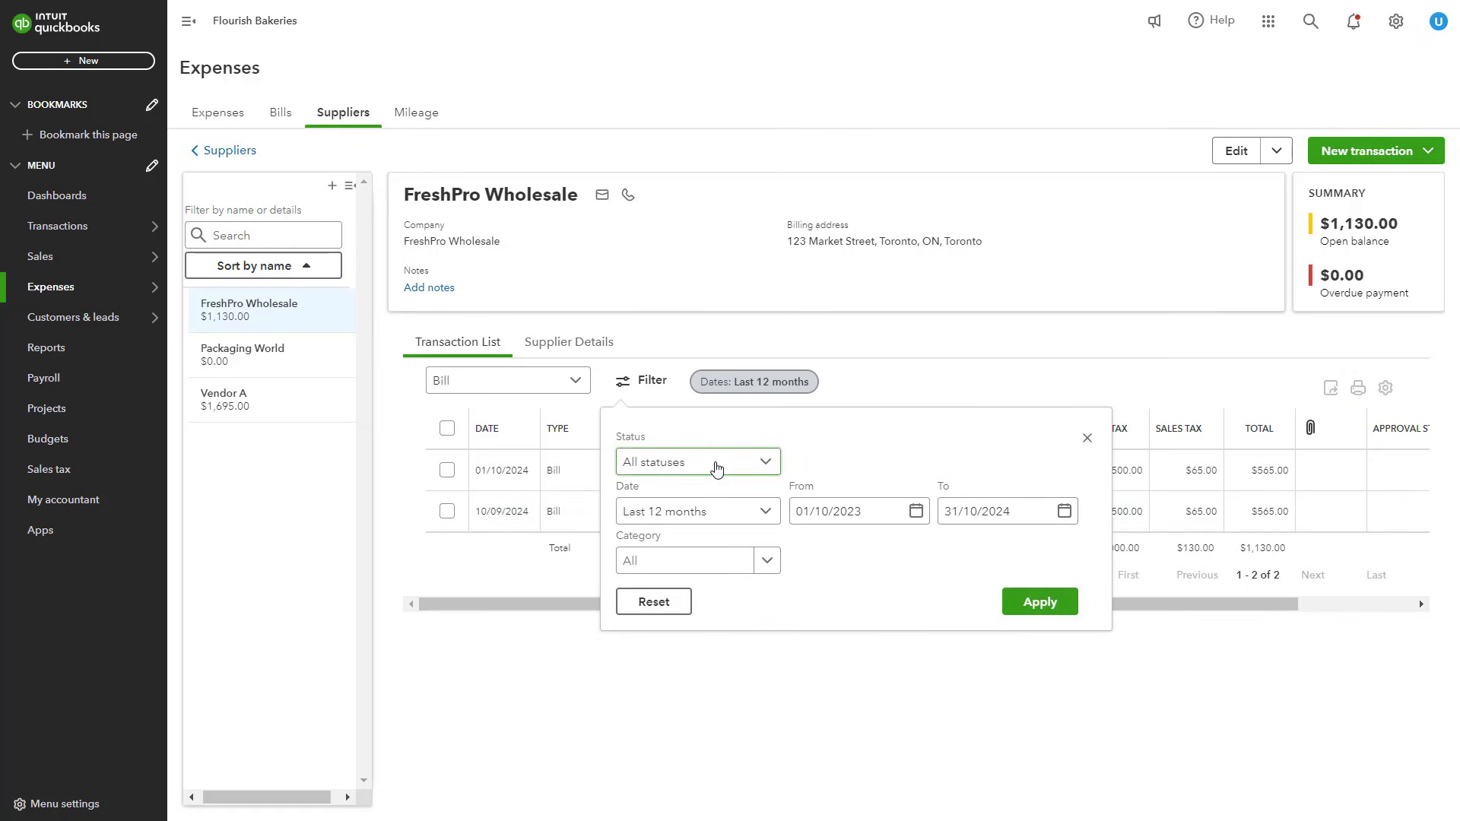
pyautogui.click(716, 465)
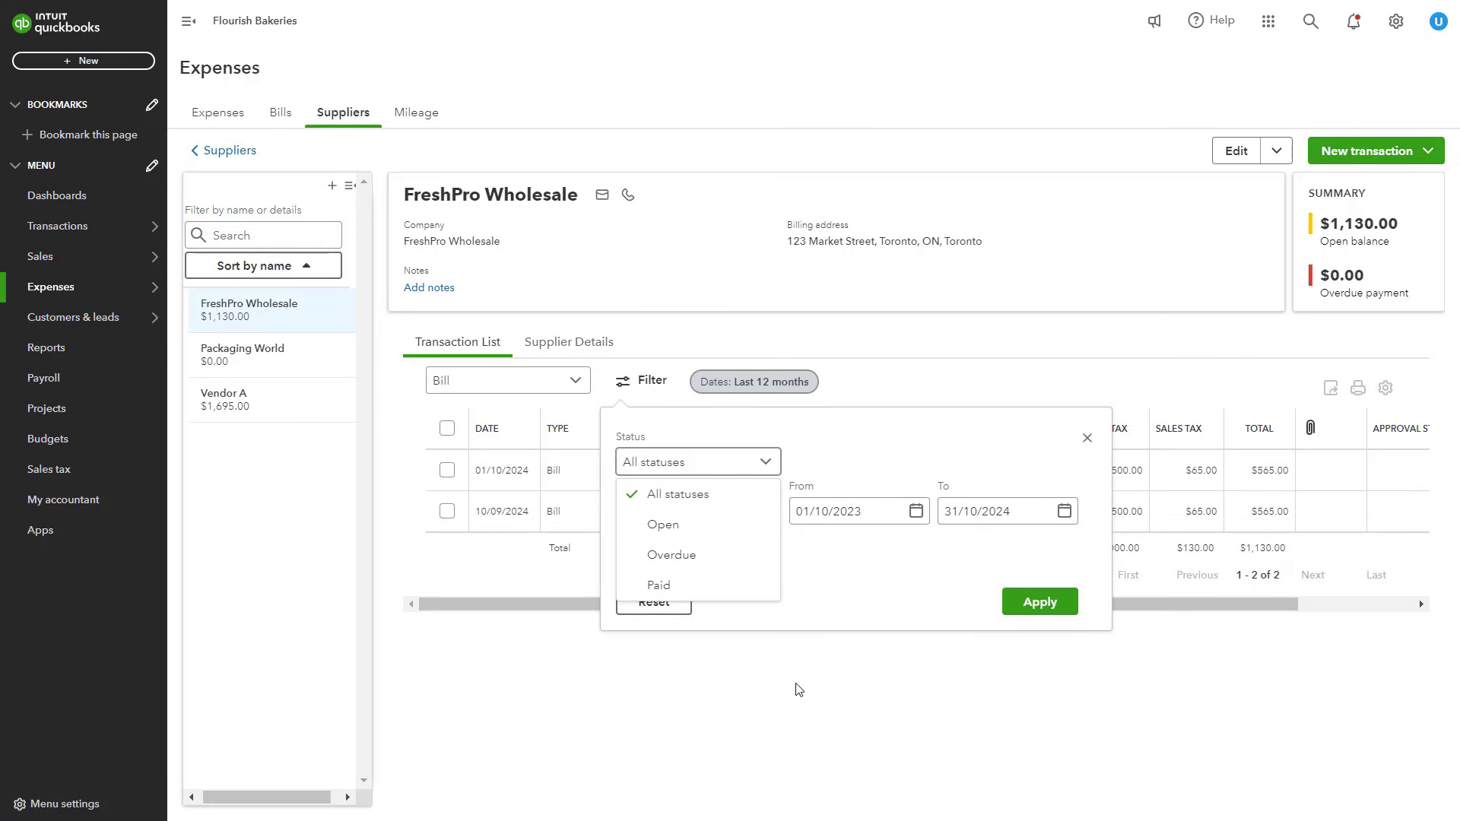
pyautogui.click(873, 696)
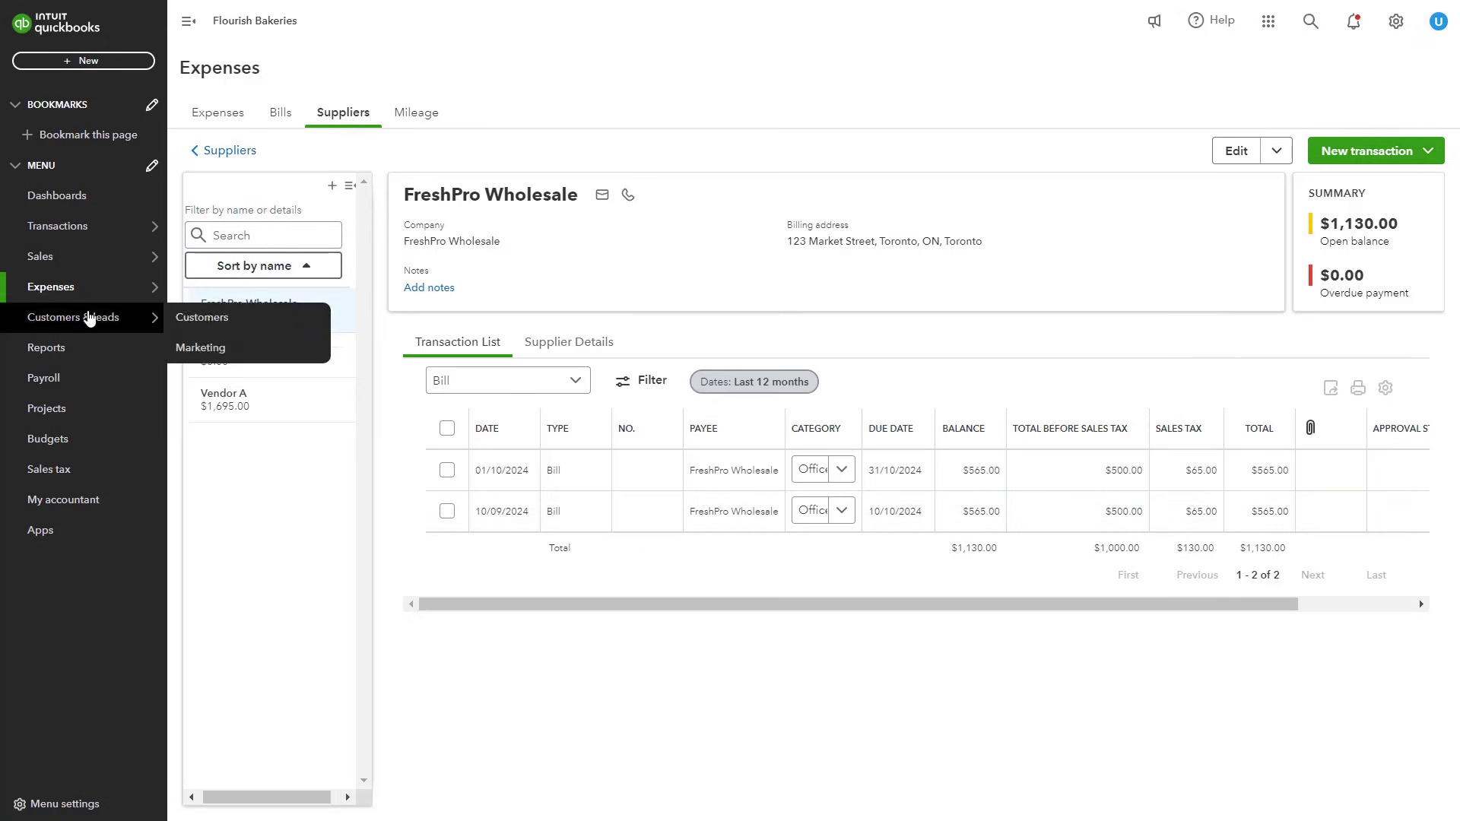
# - Open the list of all expense transactions and review its transaction types and its status, date, payee and category filters
pyautogui.moveTo(85, 297)
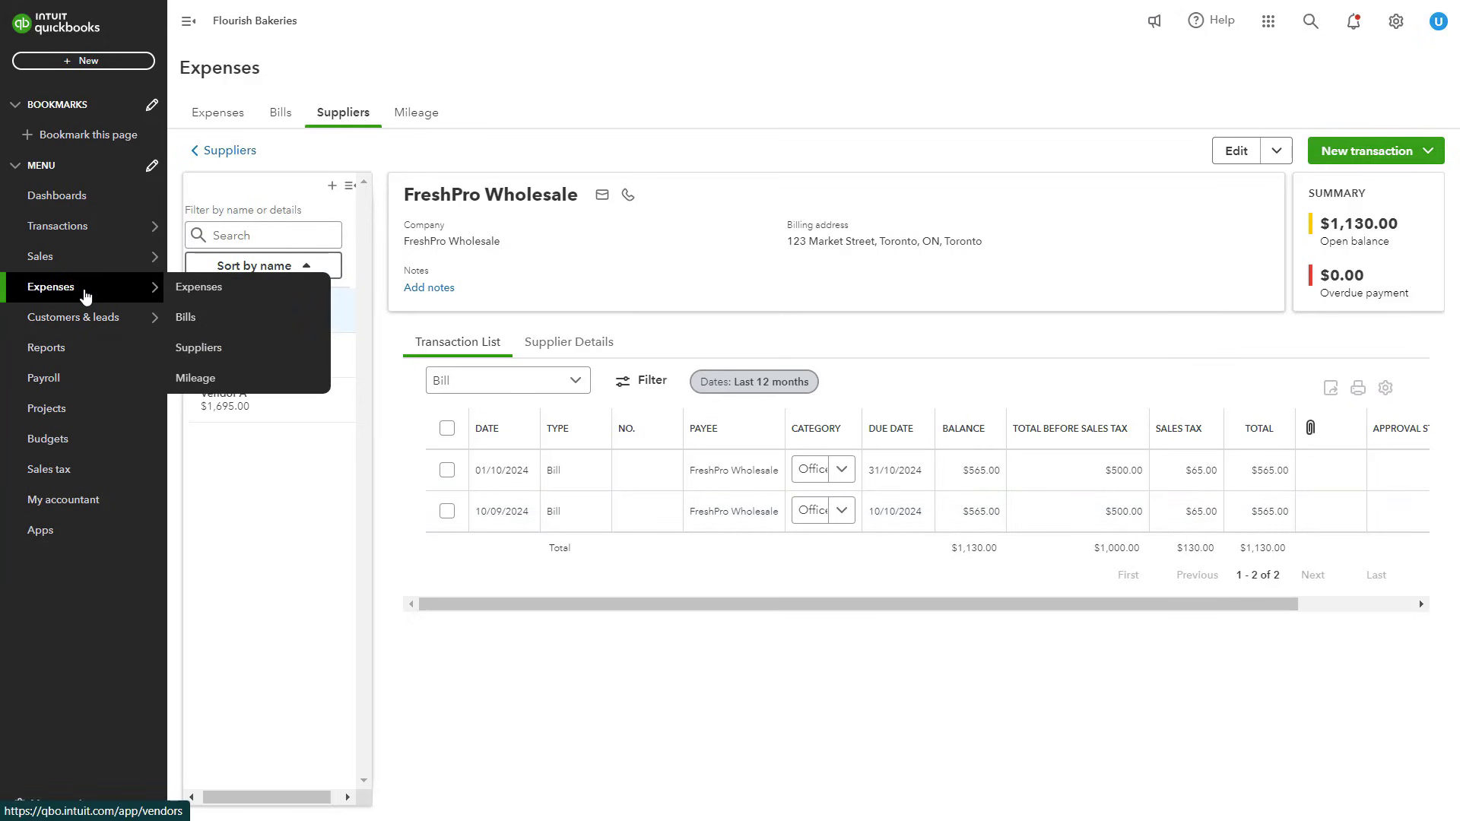
pyautogui.click(225, 289)
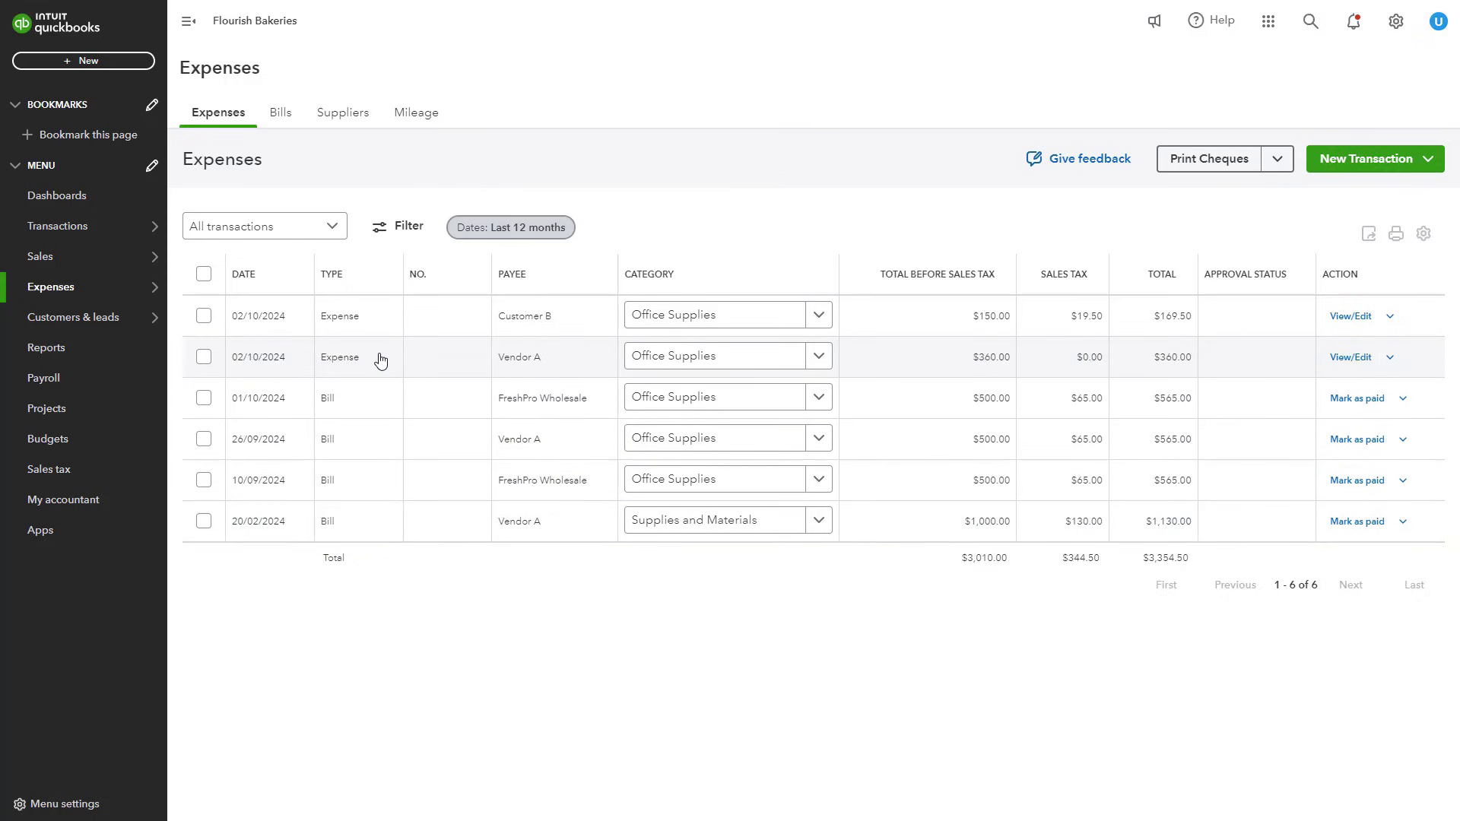
pyautogui.click(331, 228)
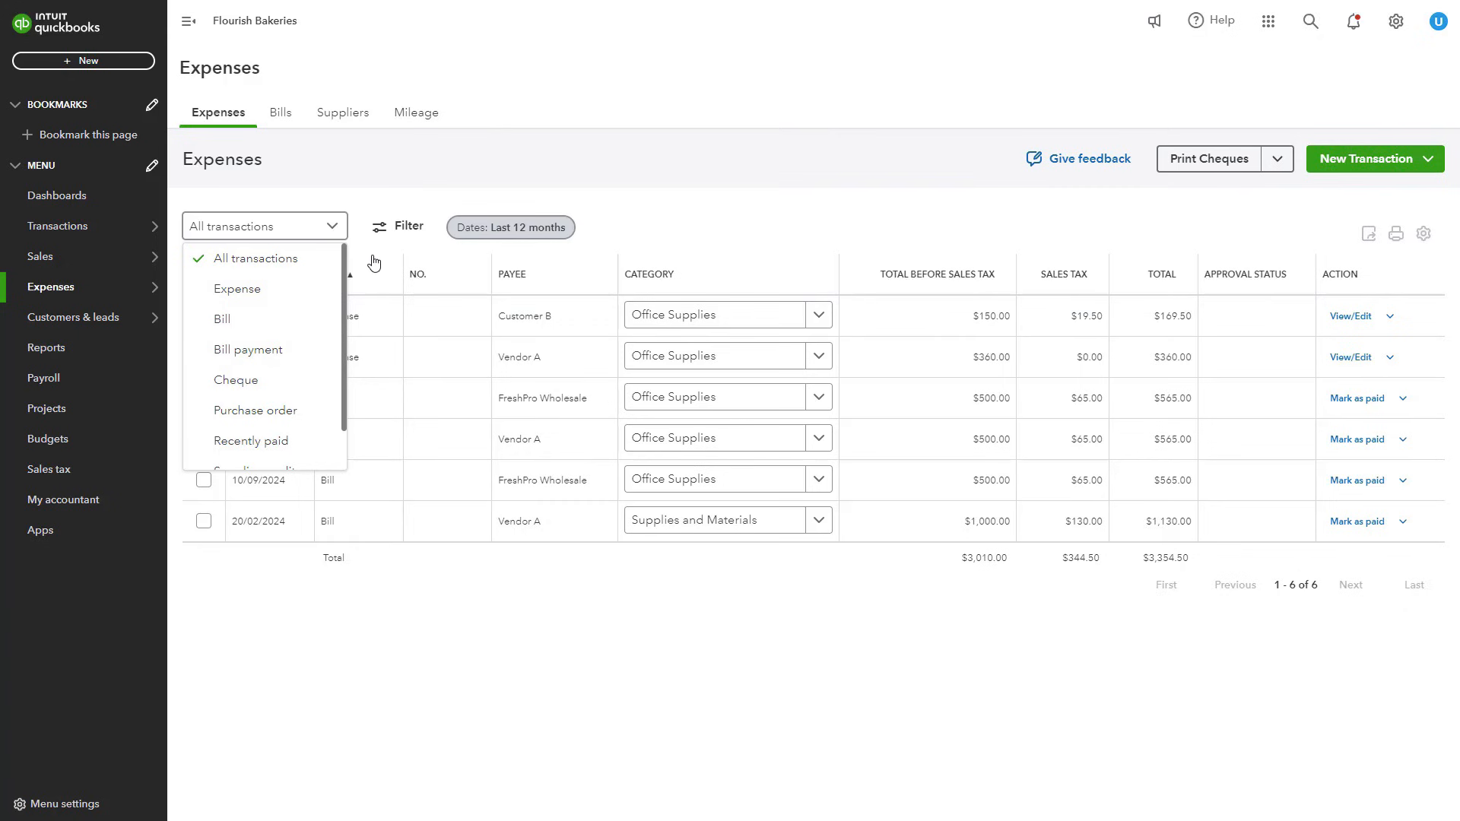
pyautogui.click(391, 235)
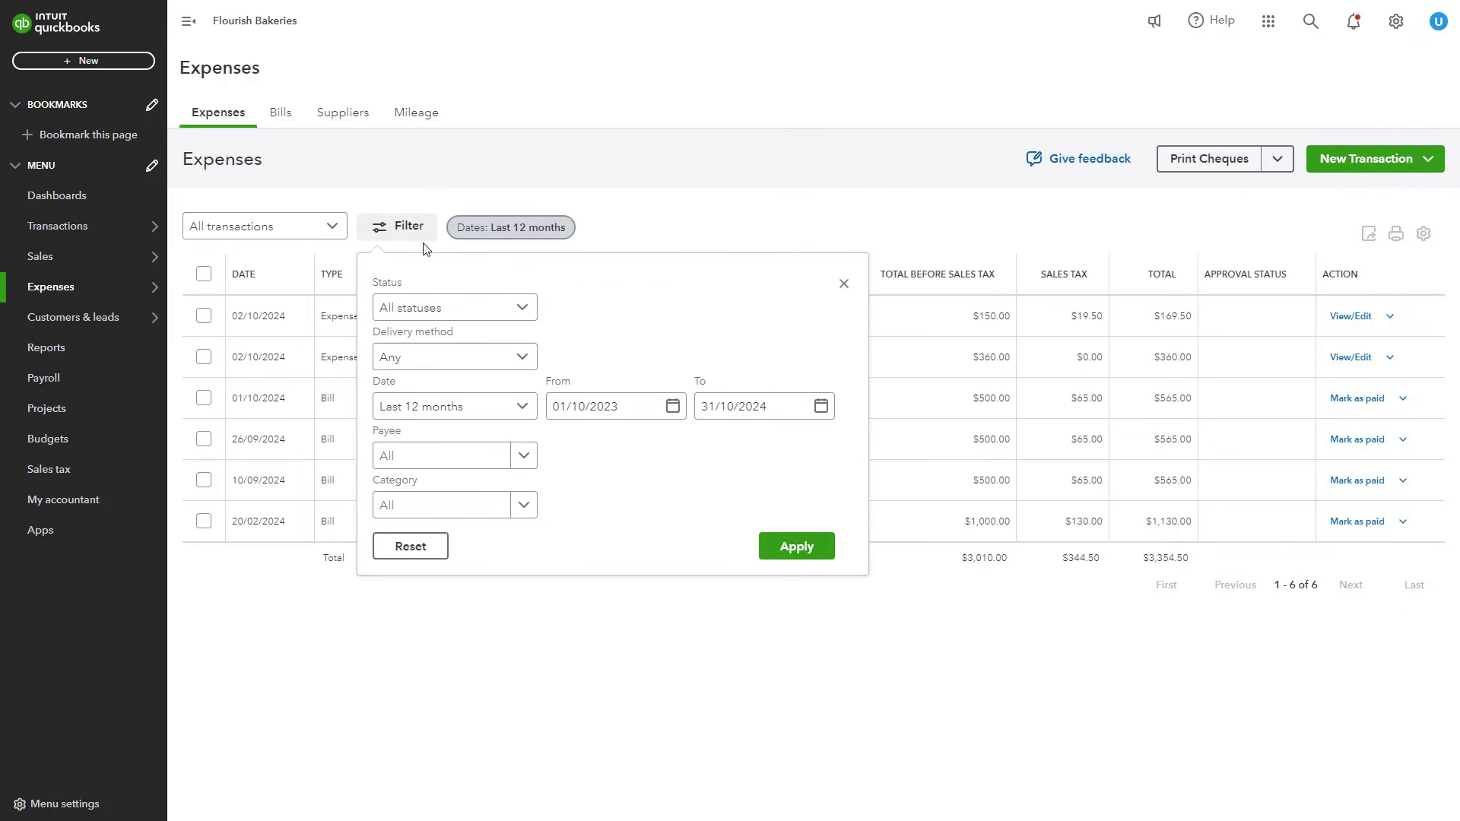
pyautogui.click(739, 415)
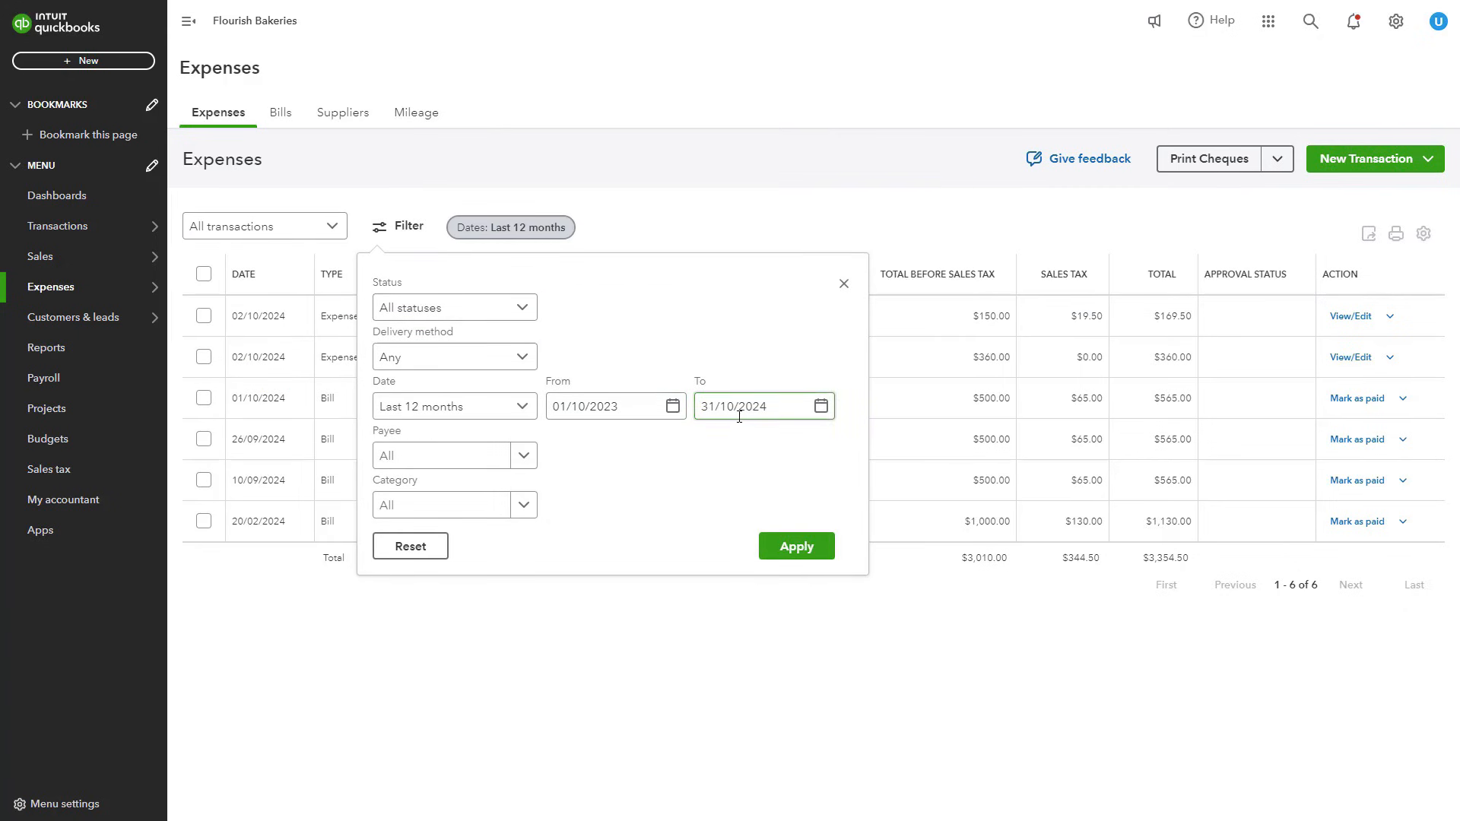
pyautogui.click(888, 676)
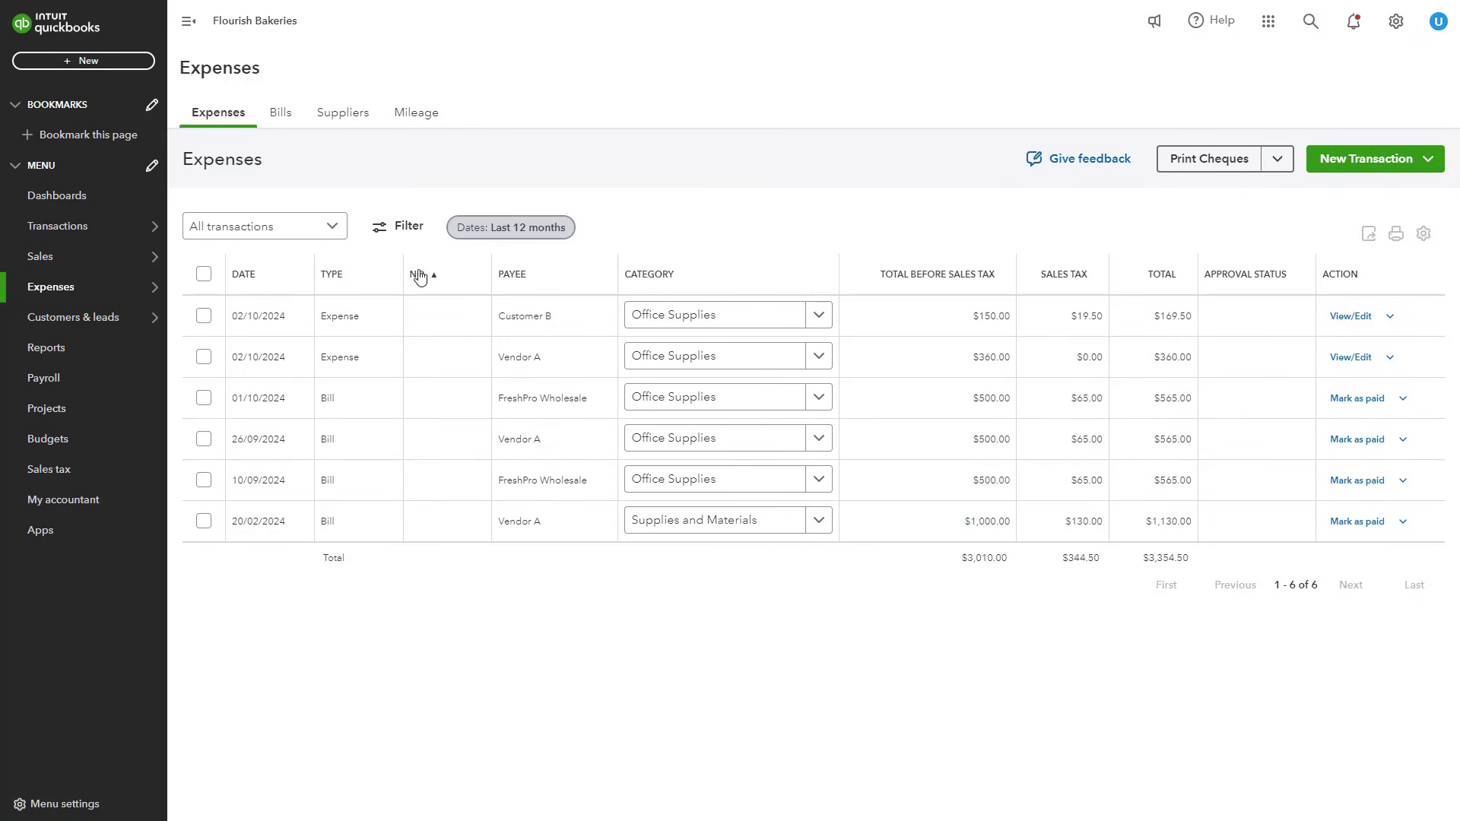
pyautogui.click(407, 239)
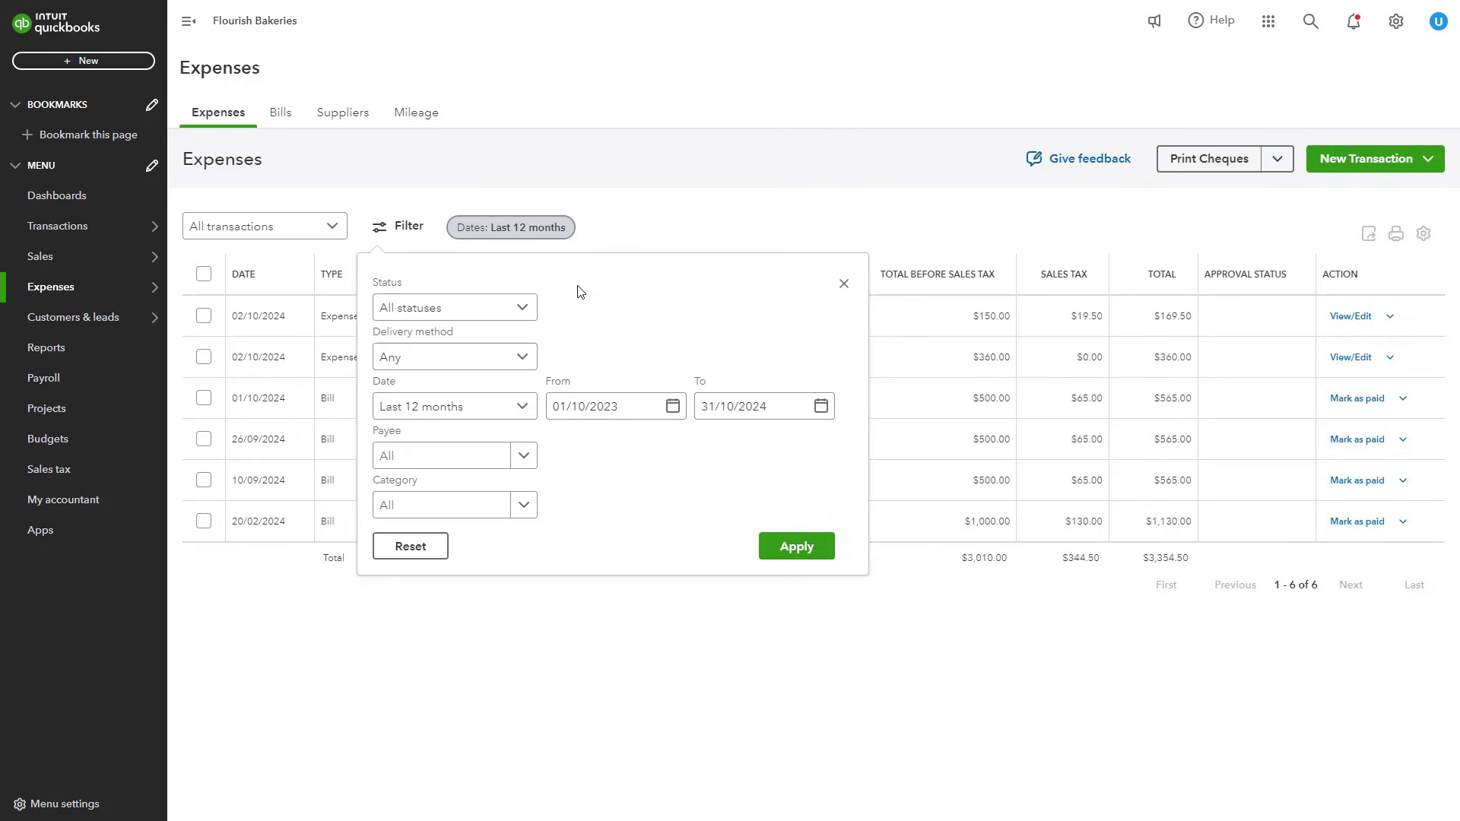
pyautogui.click(604, 625)
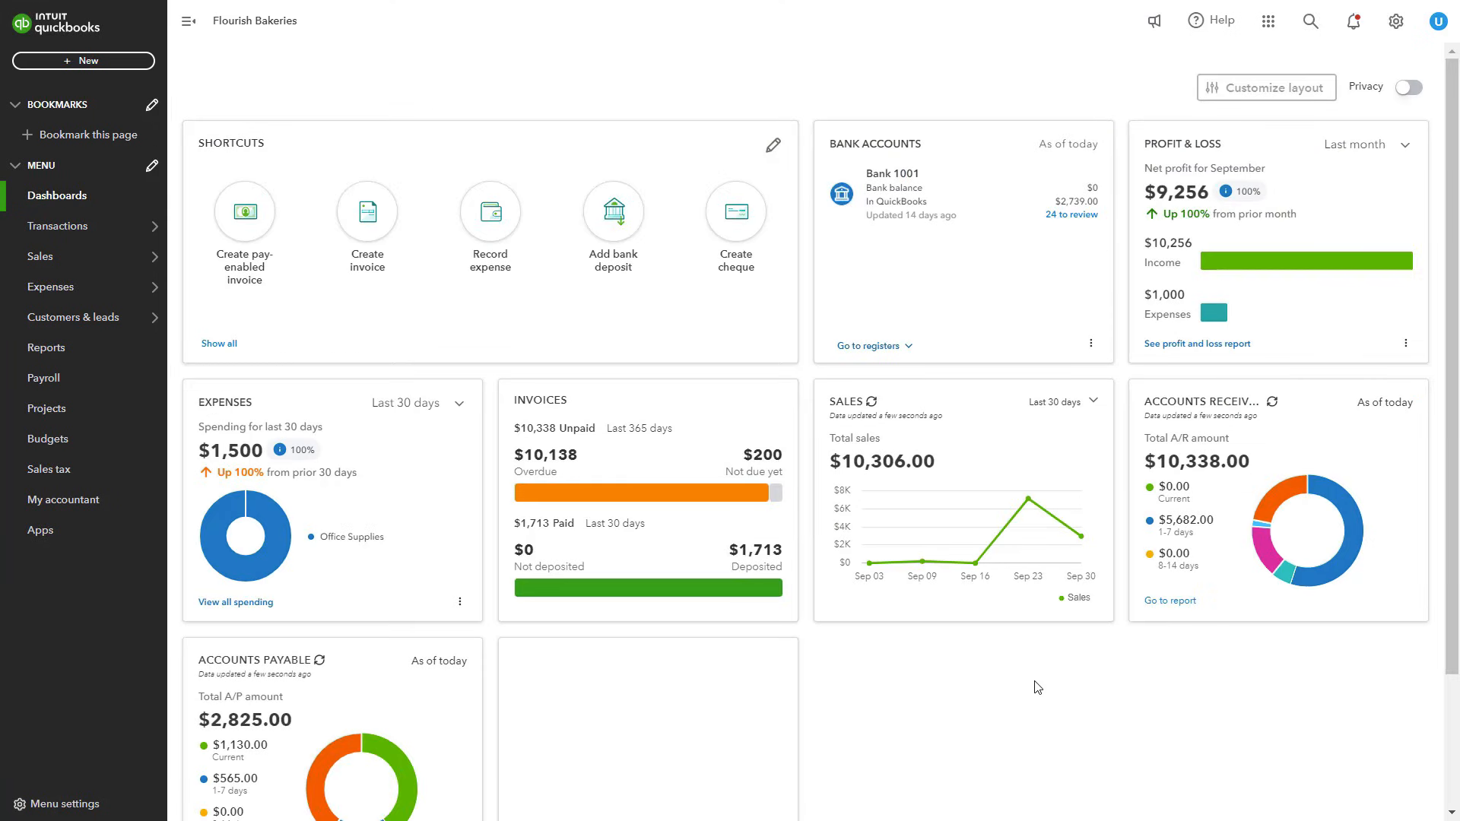
pyautogui.scroll(-1, 1035, 692)
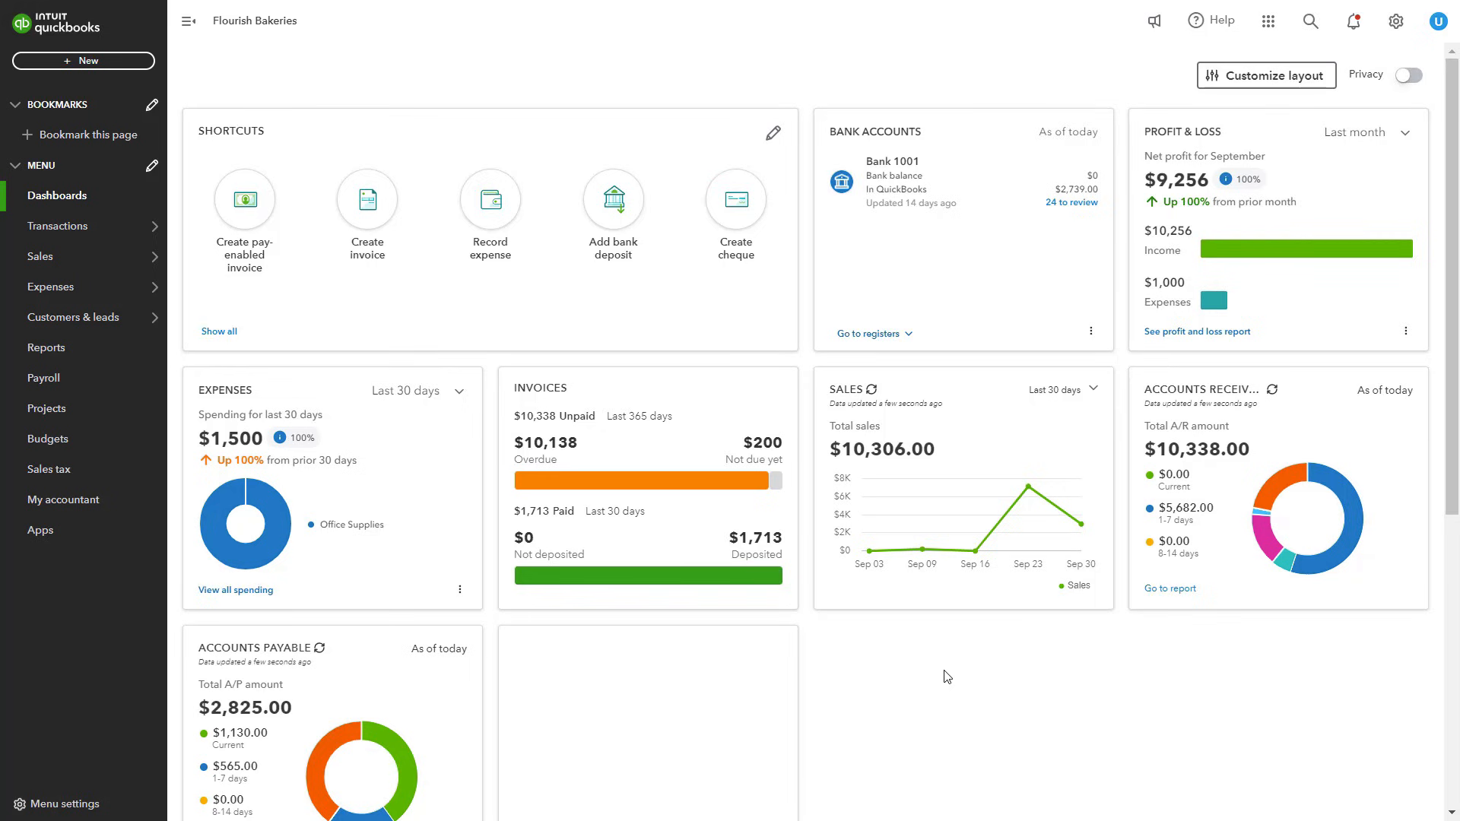
# - Pay Vendor A's bill due 20/02/2024 in full with 1,130.00 from Bank 1001, and save and close the bill payment
pyautogui.click(105, 67)
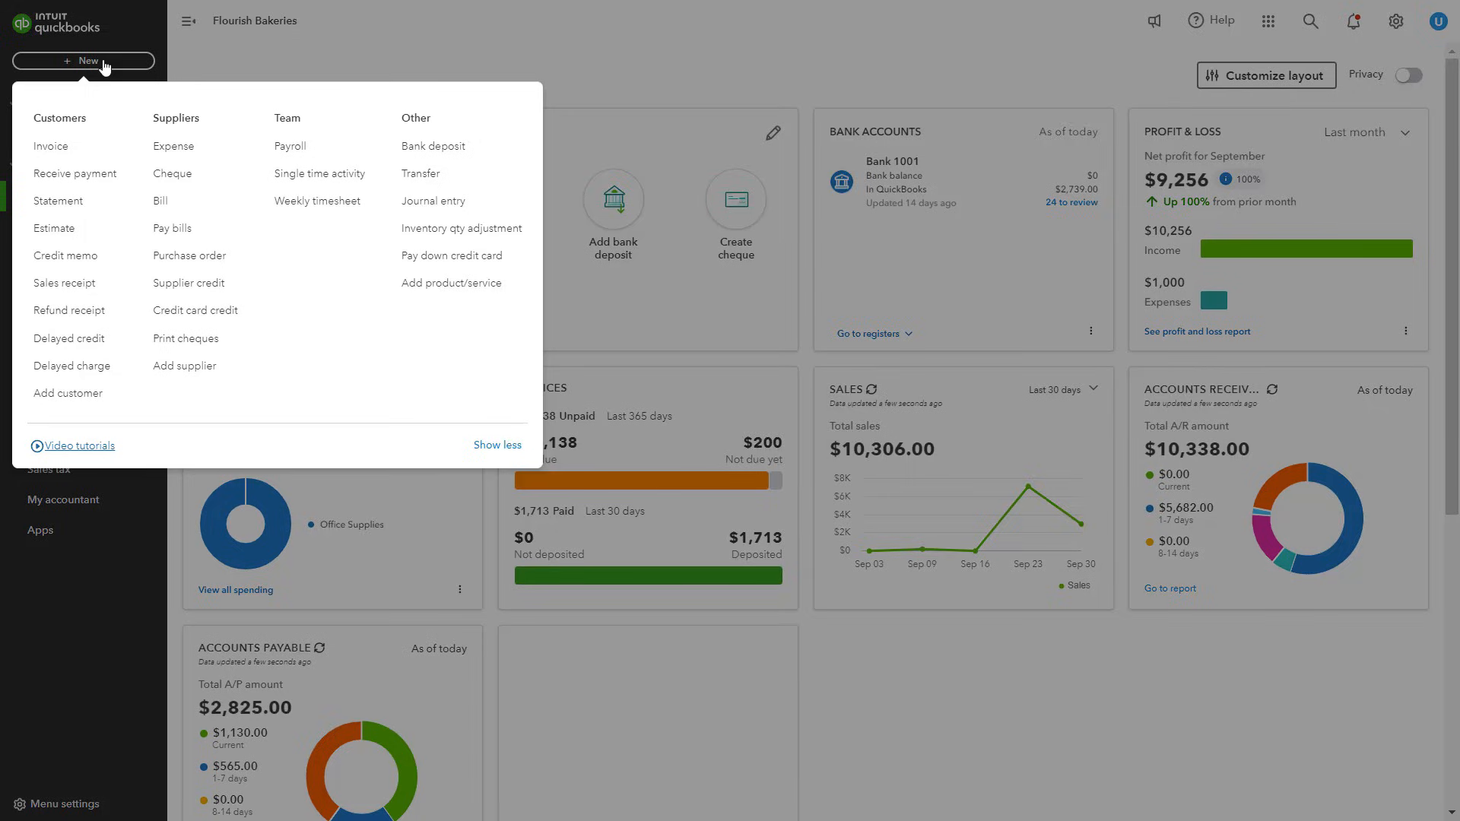
pyautogui.click(196, 231)
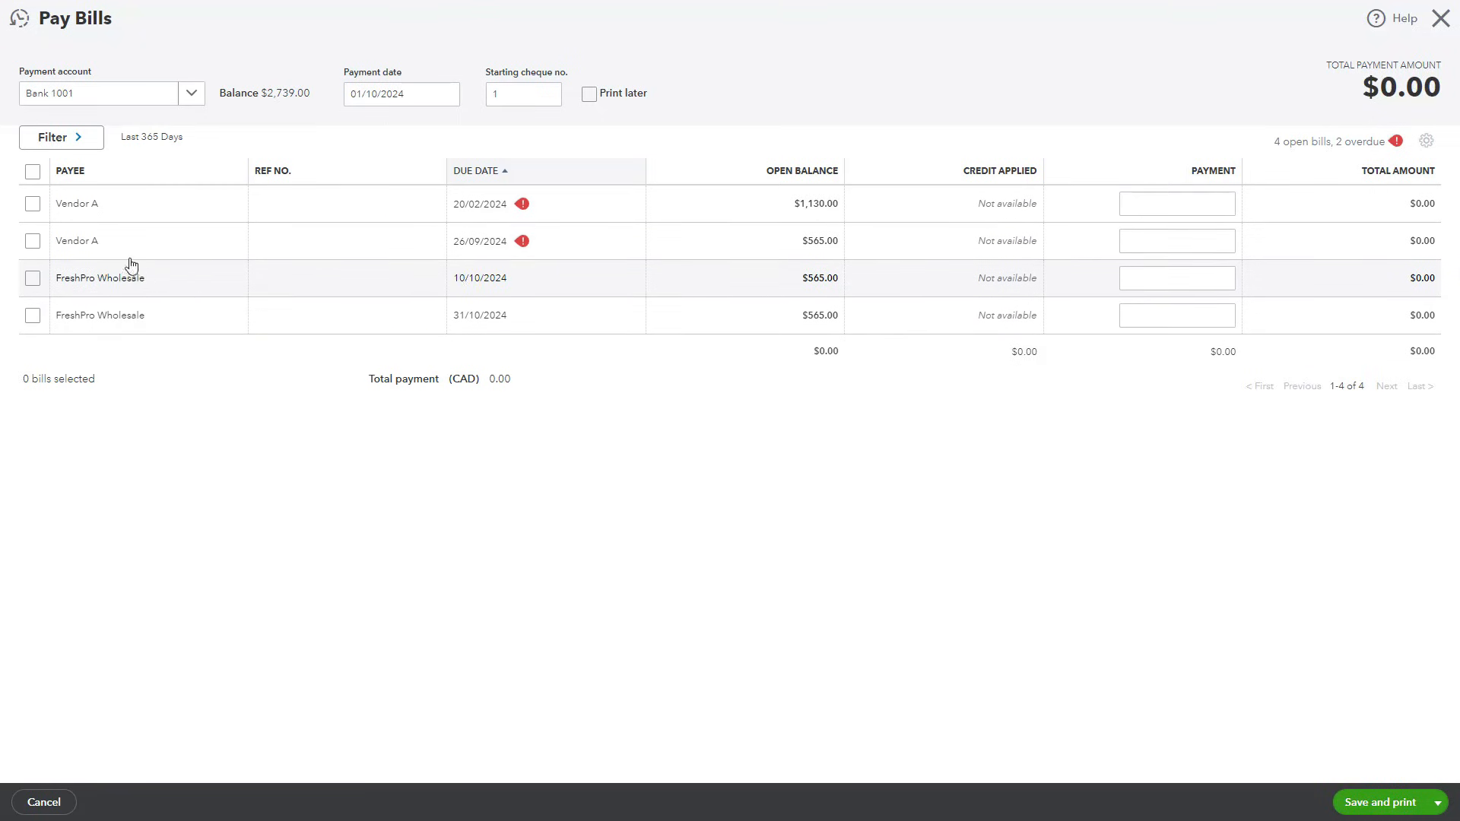
pyautogui.click(35, 204)
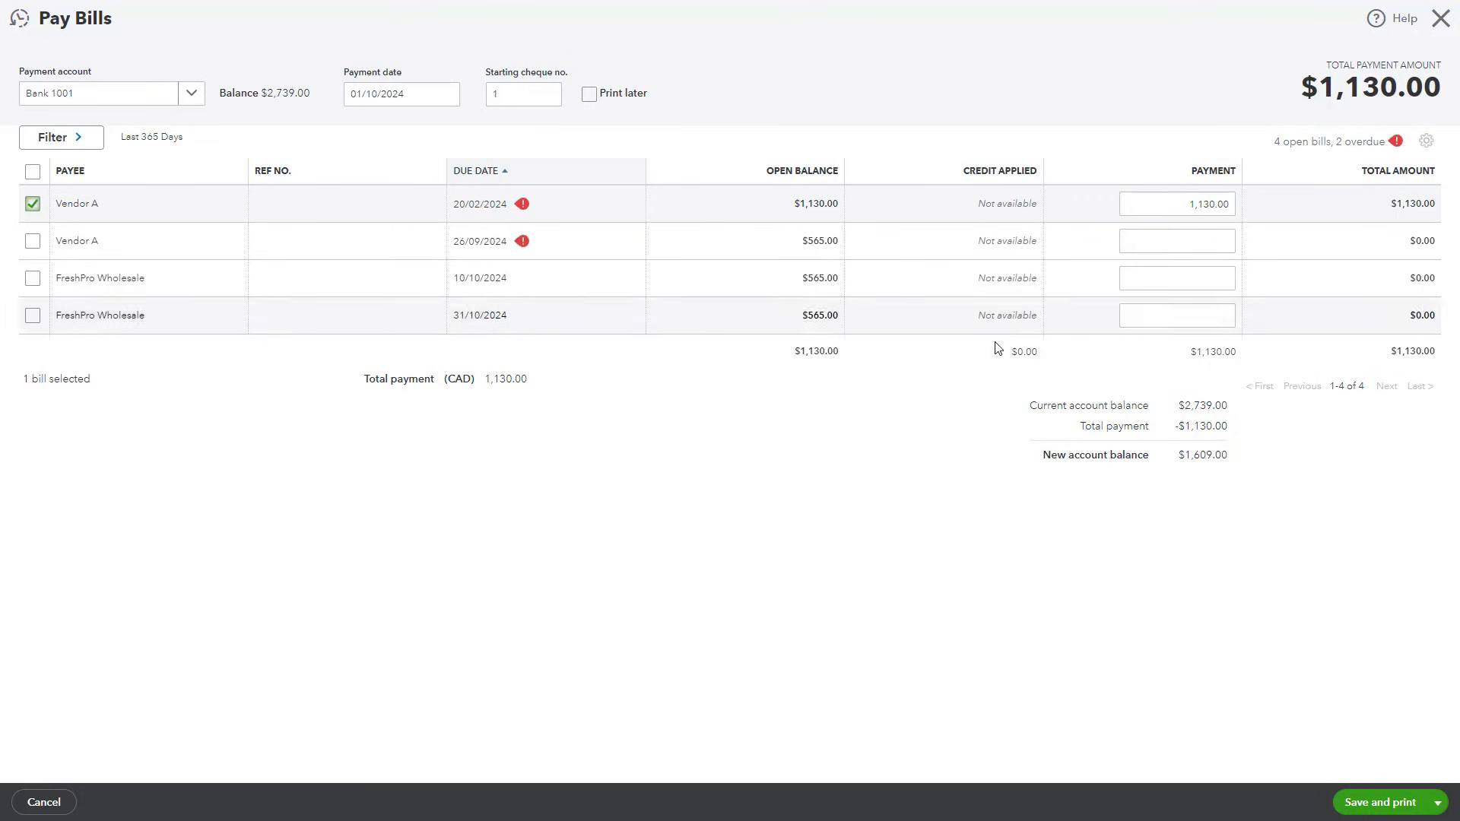
pyautogui.click(1212, 206)
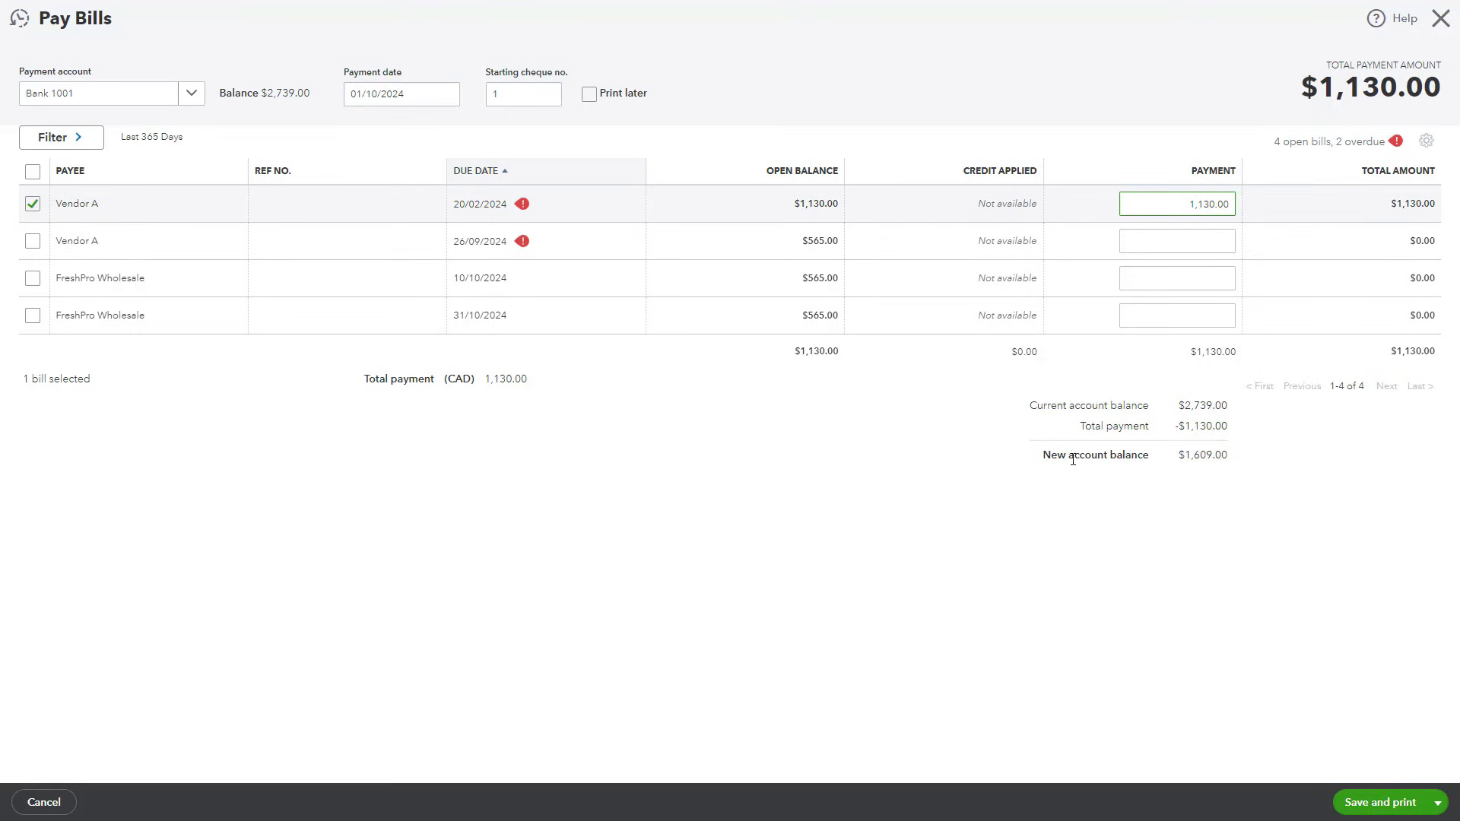
pyautogui.click(1423, 801)
pyautogui.click(1367, 777)
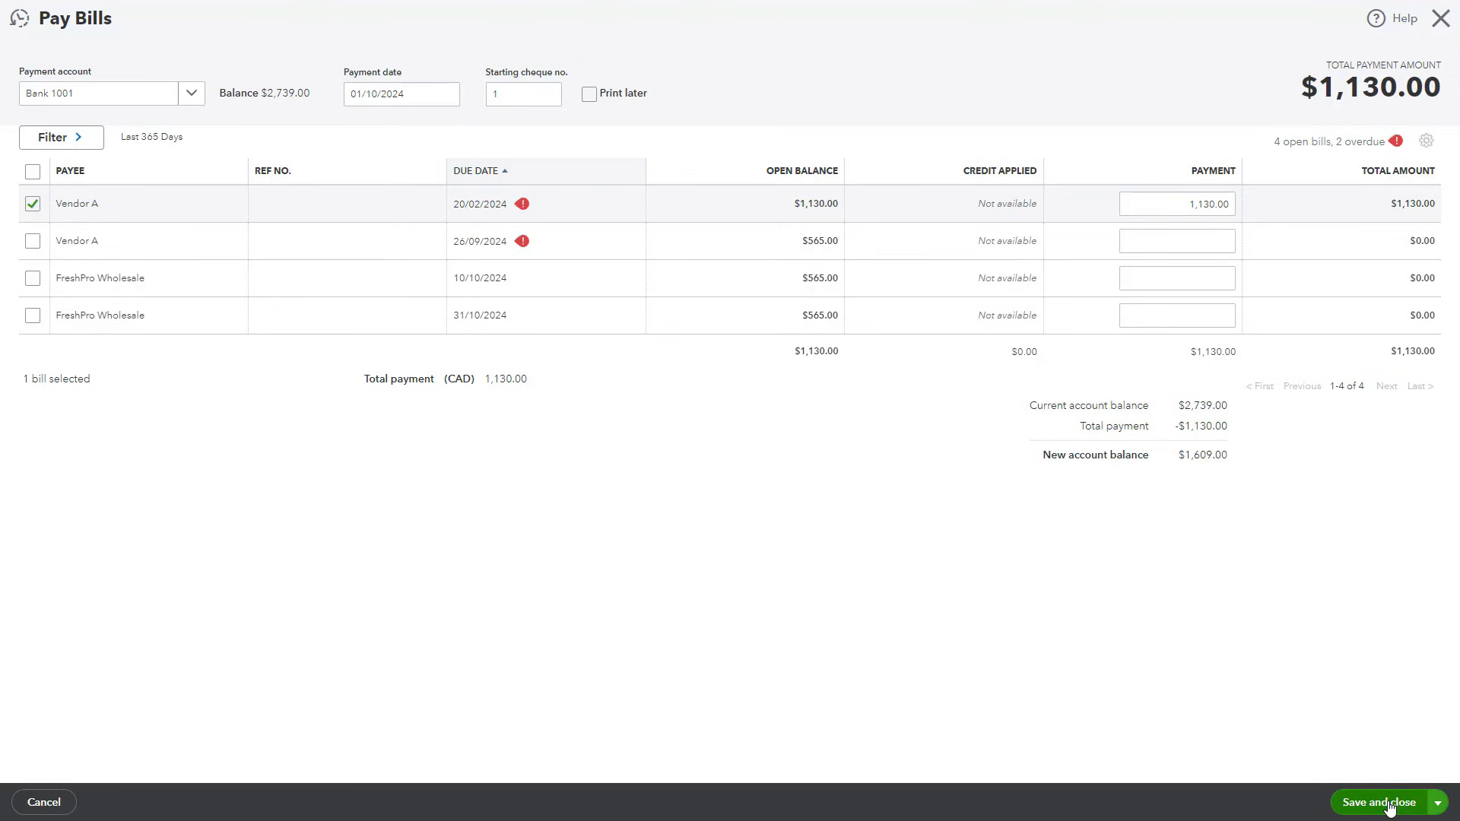
pyautogui.click(1387, 805)
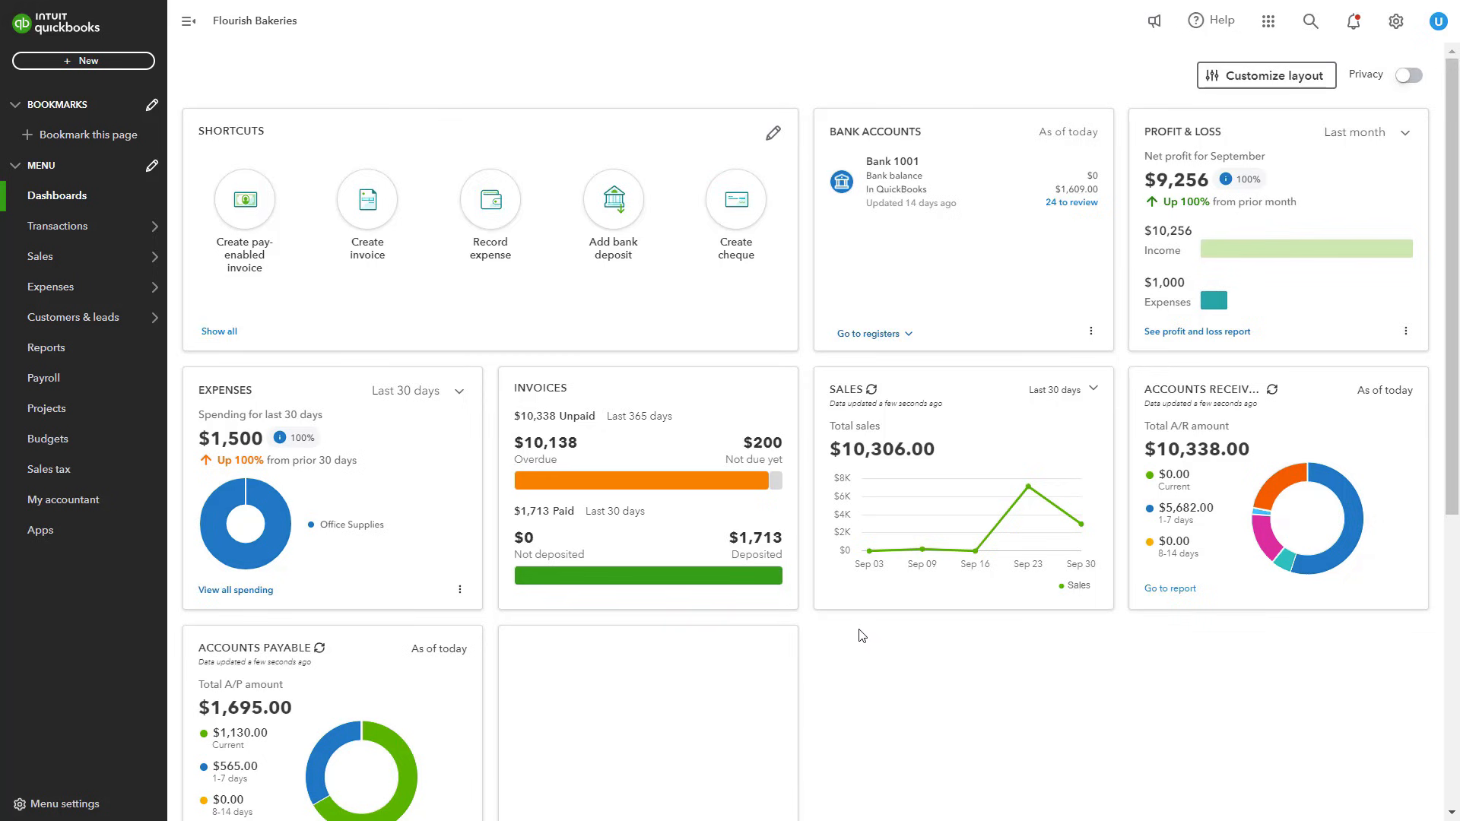
# - Record and save an expense paid to Customer B from Bank 1001: Office Supplies, 150.00, HST ON, class Operations
pyautogui.click(105, 69)
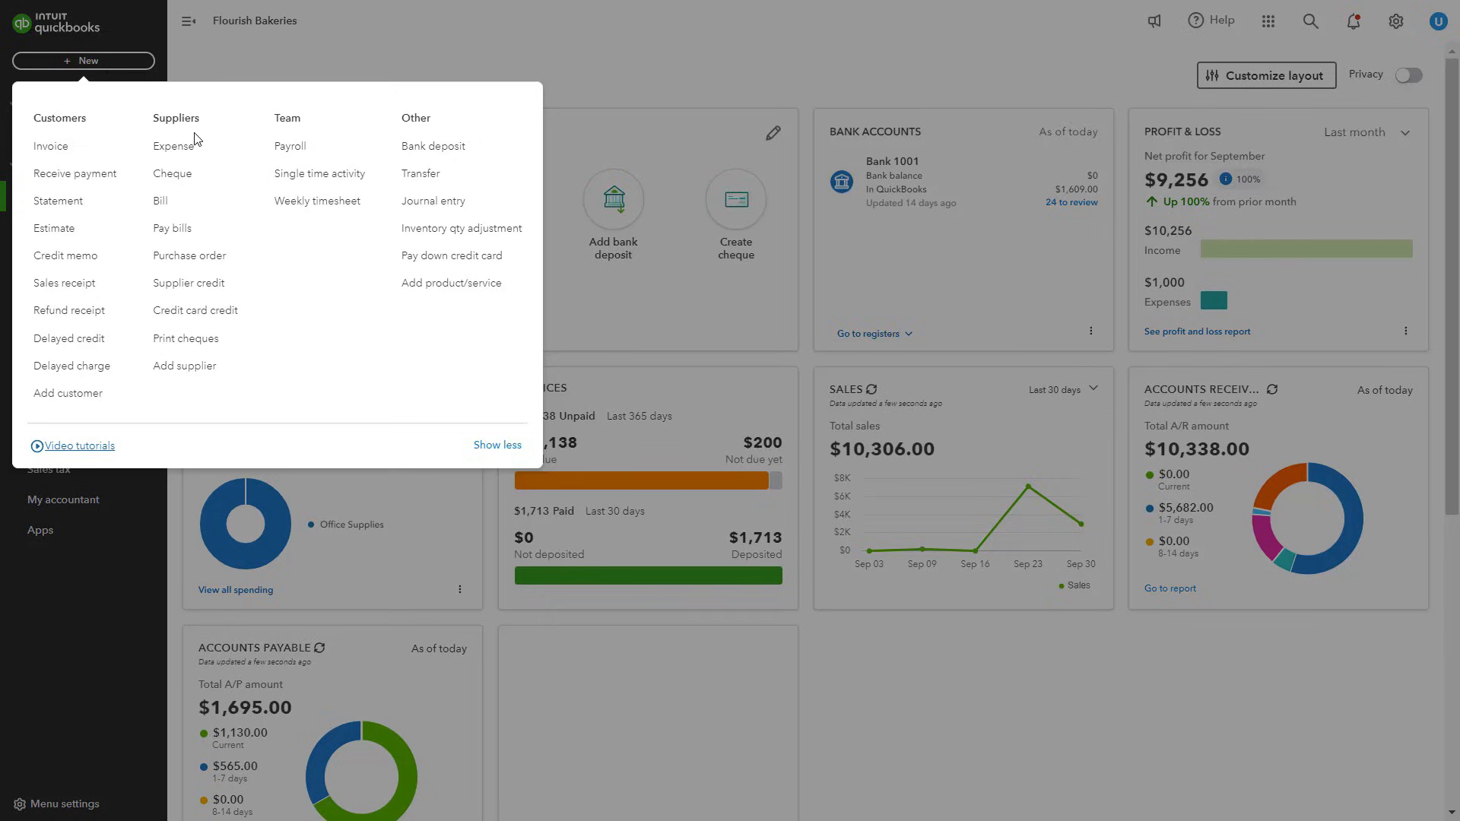
pyautogui.click(194, 157)
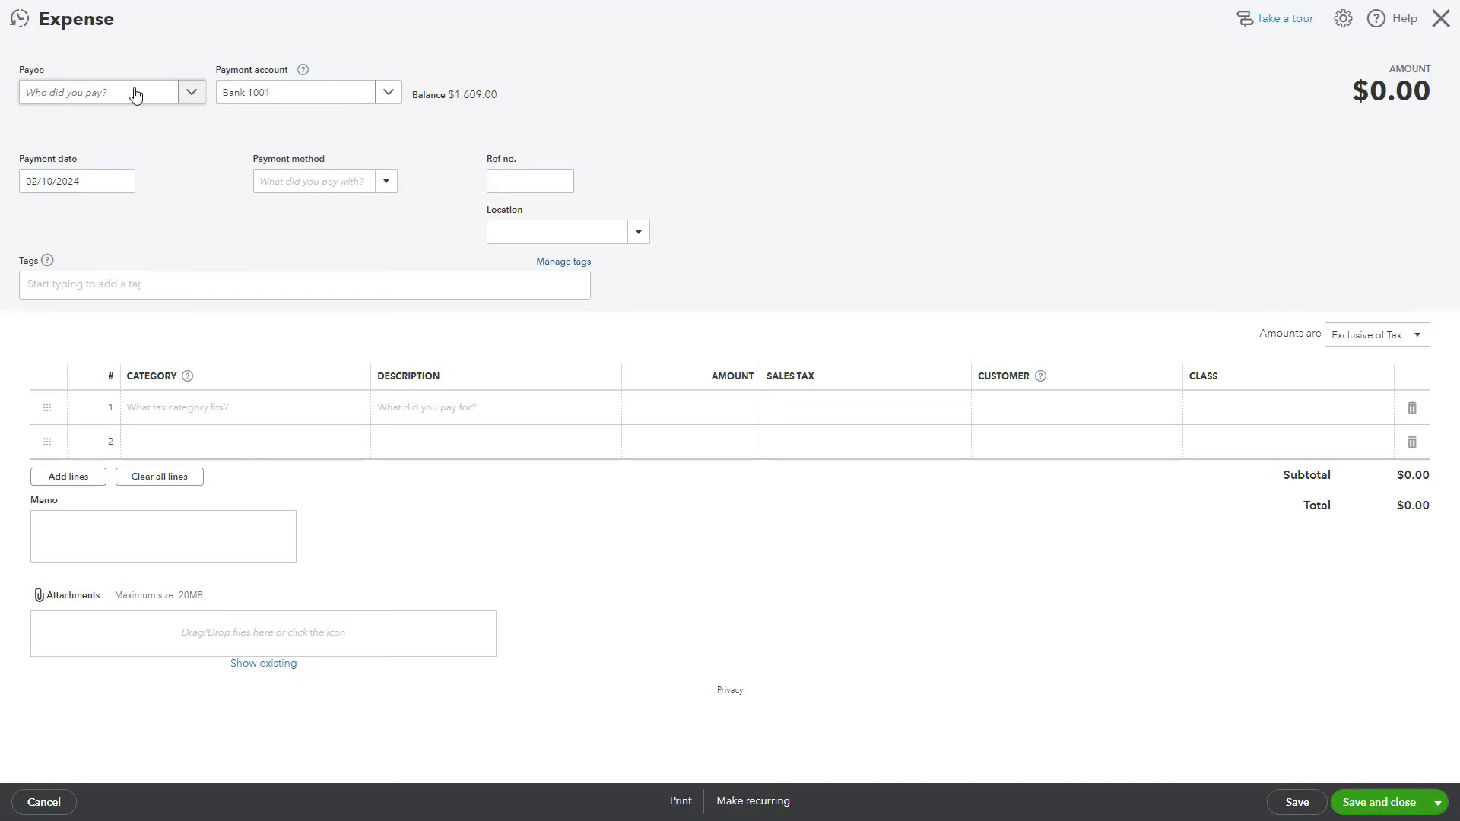
pyautogui.click(130, 92)
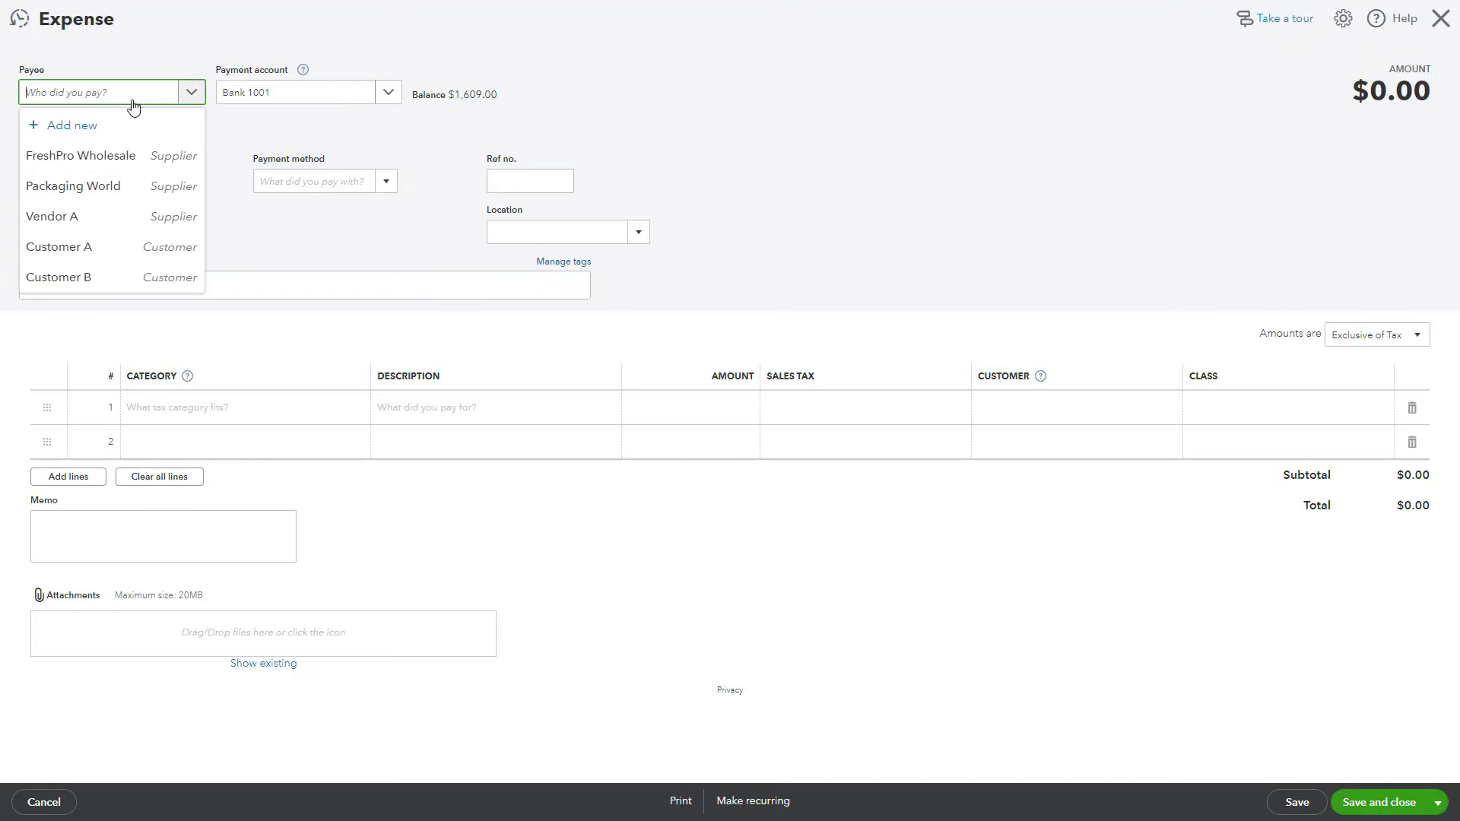
pyautogui.click(114, 275)
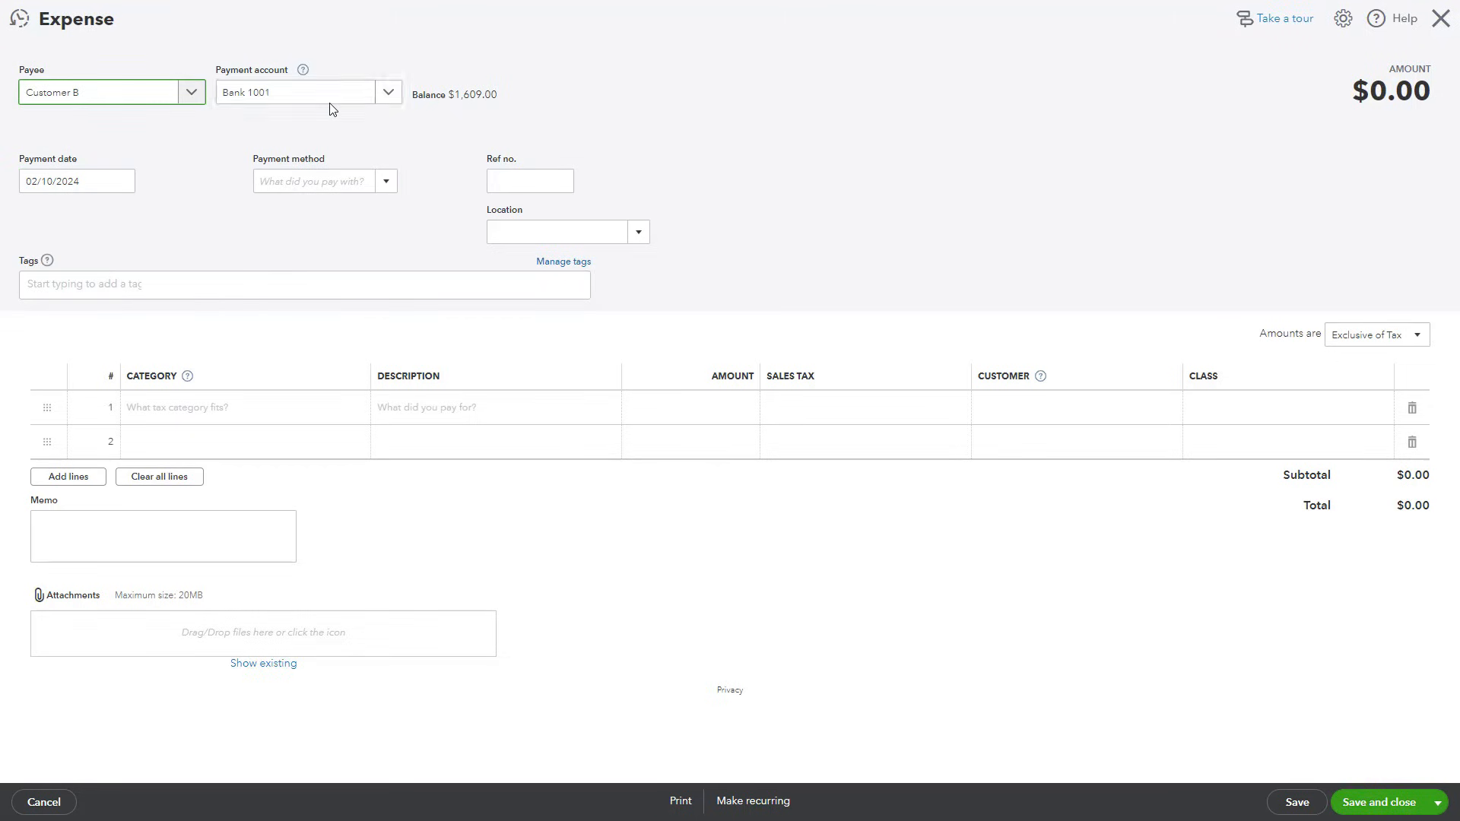
pyautogui.click(388, 183)
pyautogui.click(440, 175)
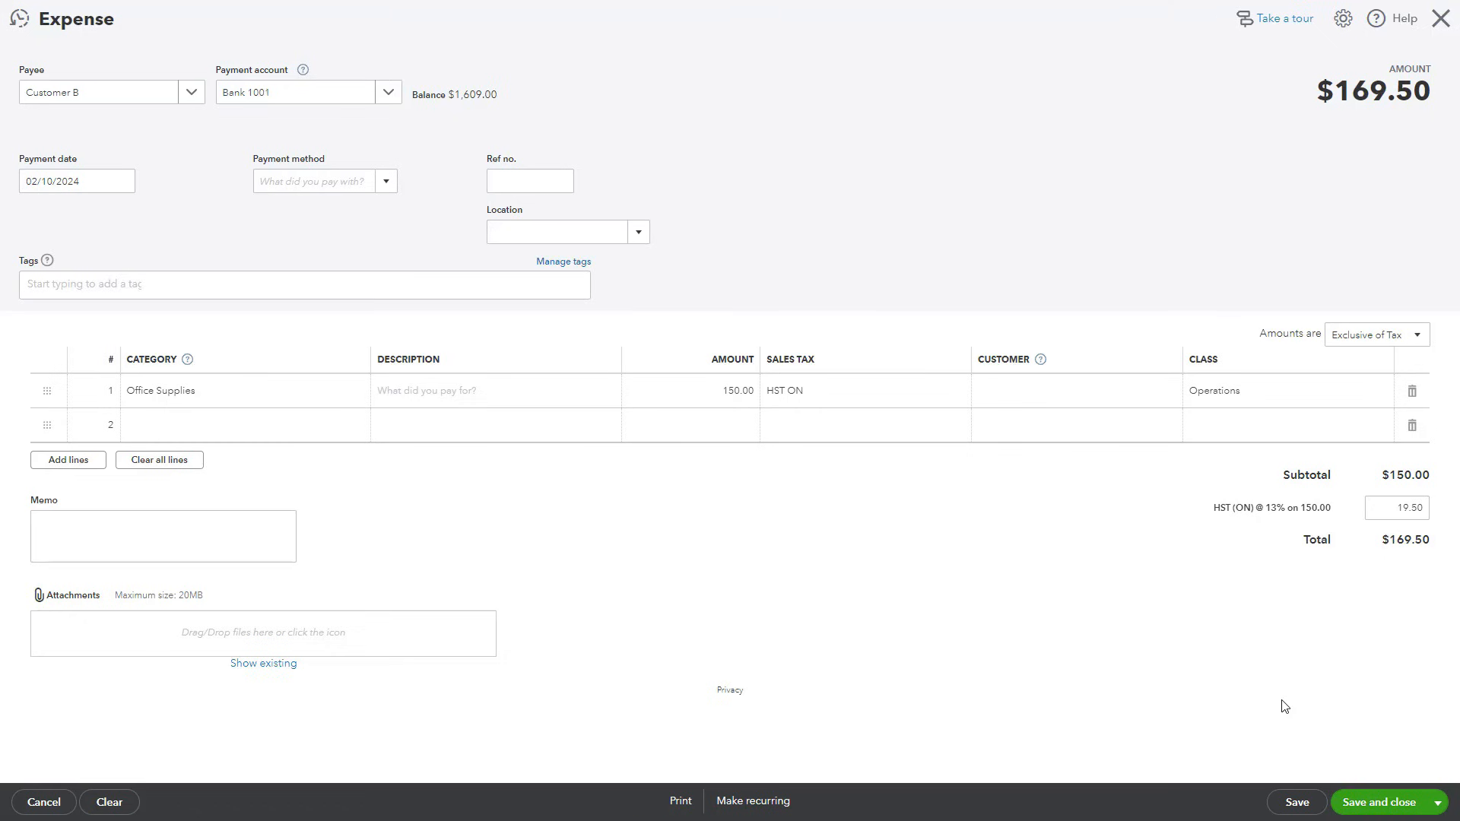
pyautogui.click(1376, 804)
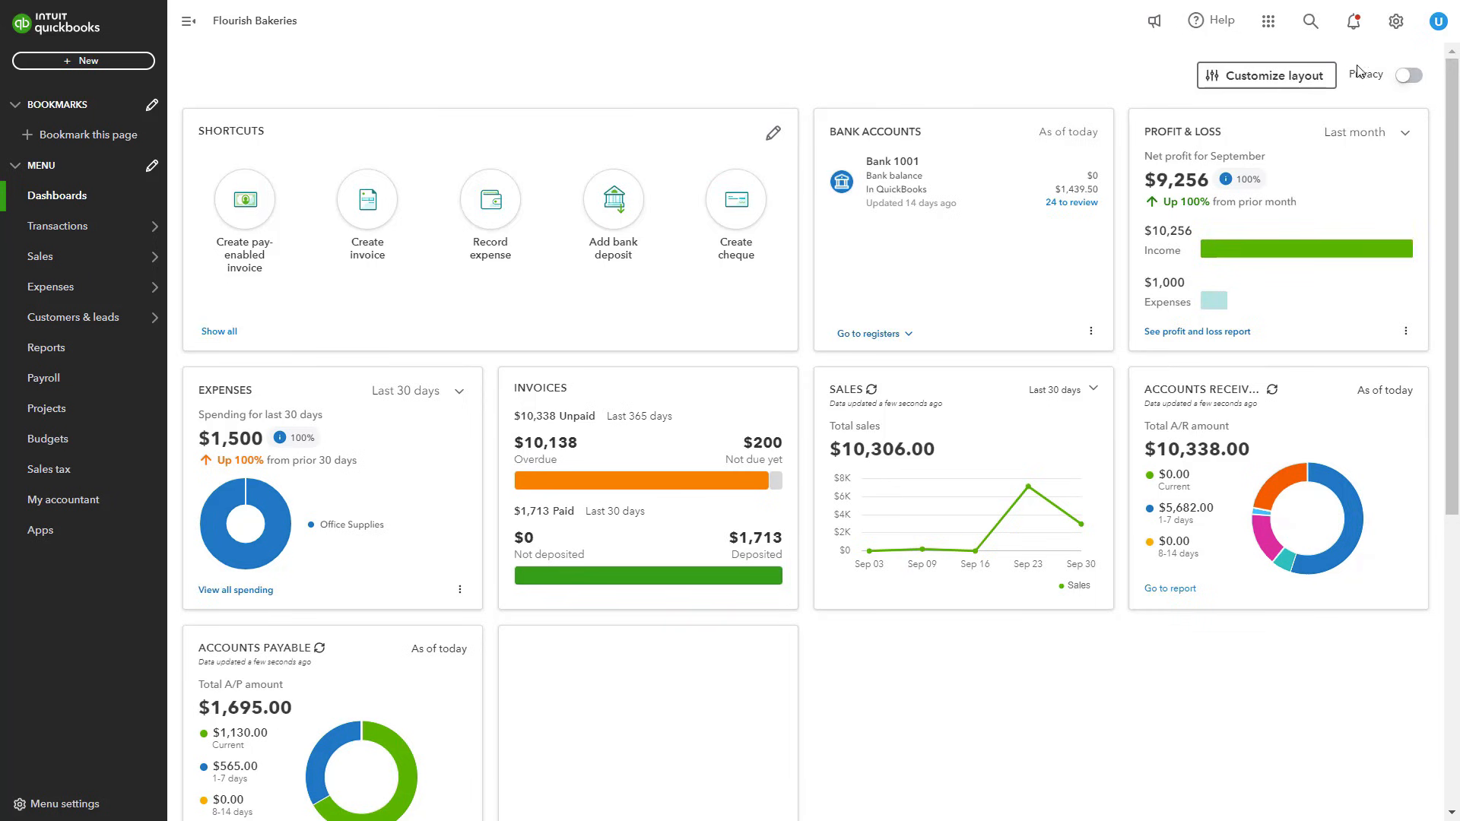
# - Start a new recurring transaction template of type Expense from the recurring transactions list
pyautogui.click(1396, 22)
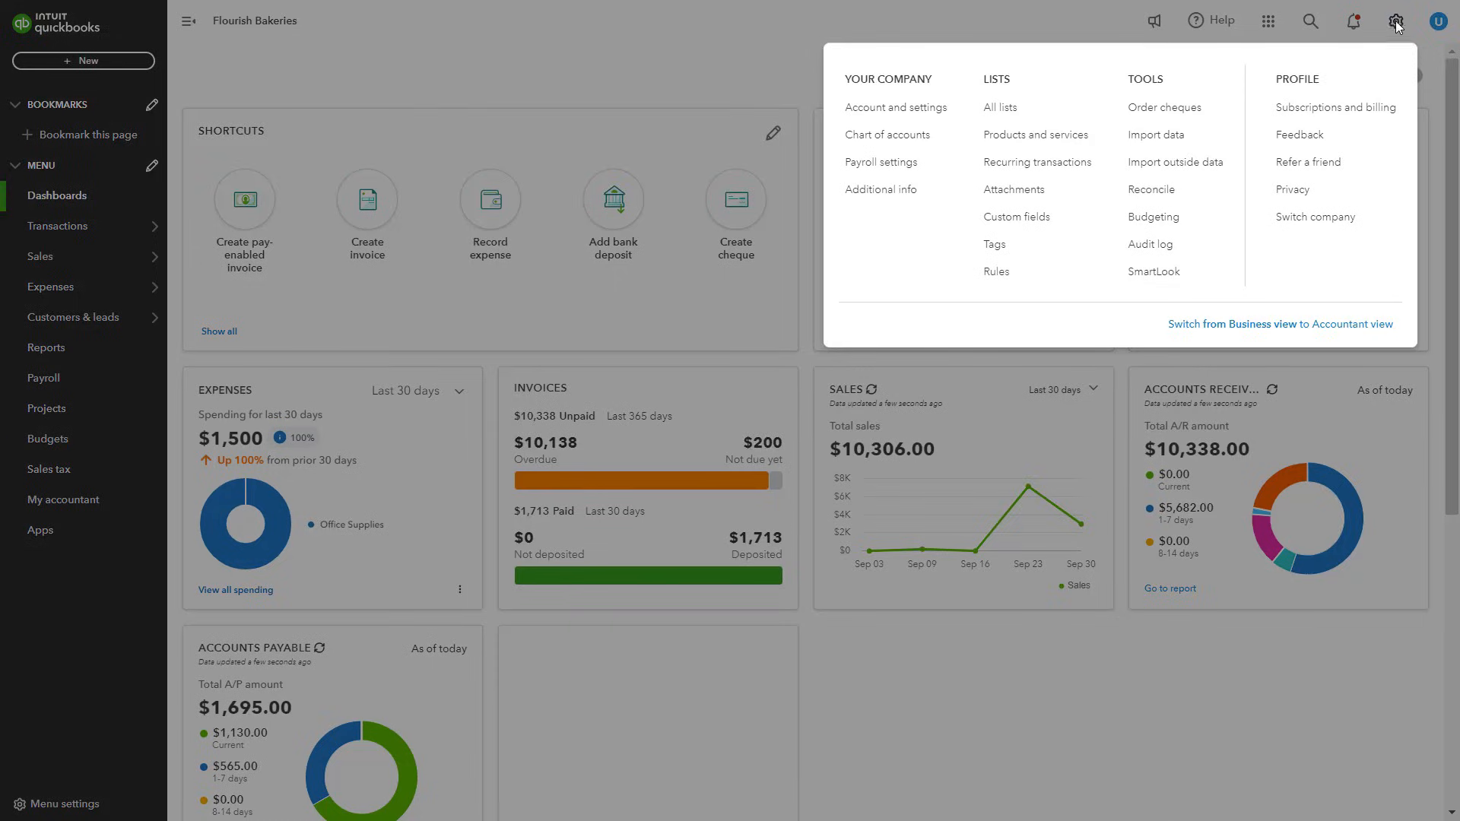
pyautogui.click(1063, 165)
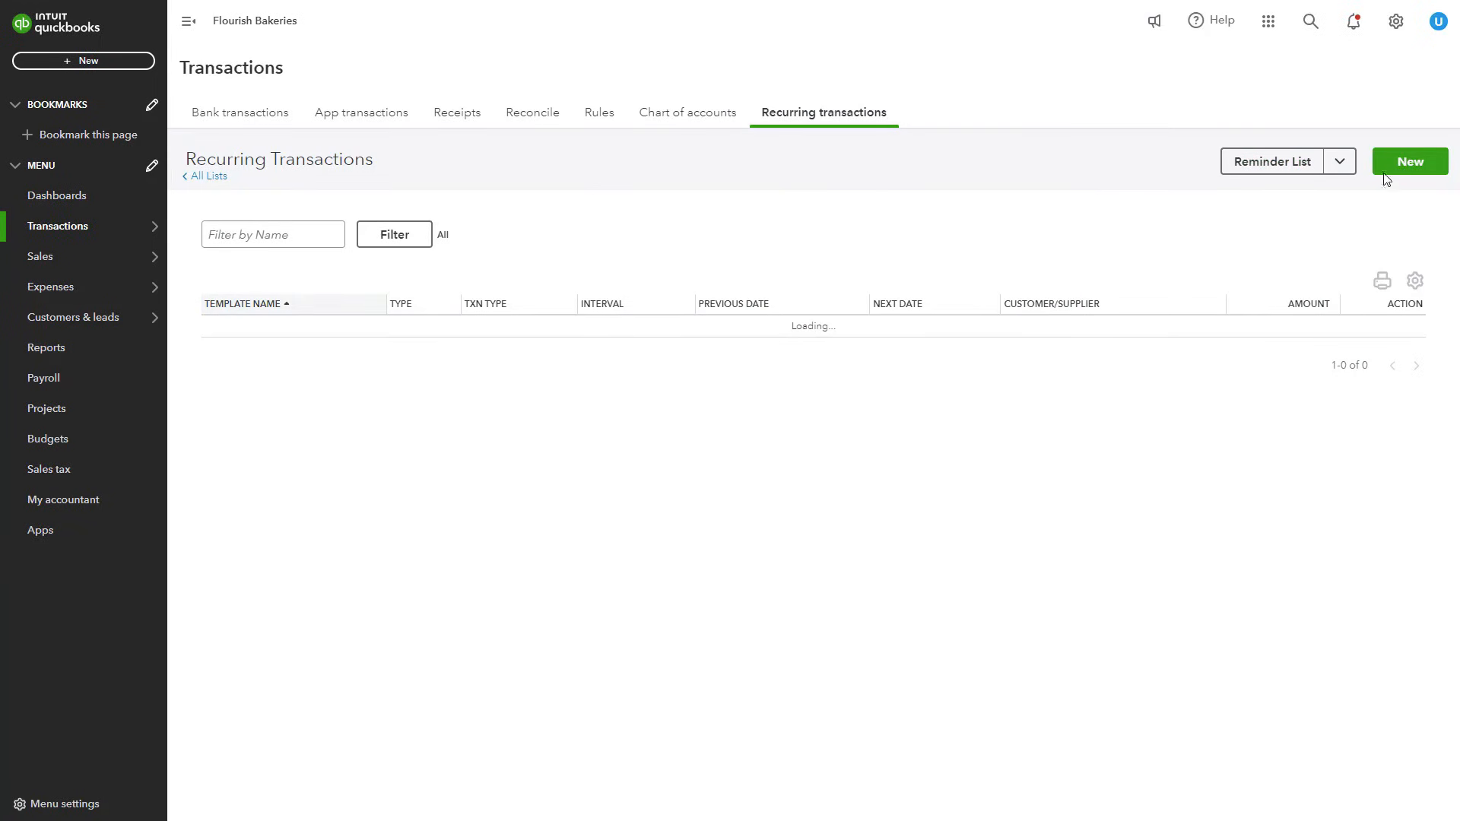
pyautogui.click(1408, 159)
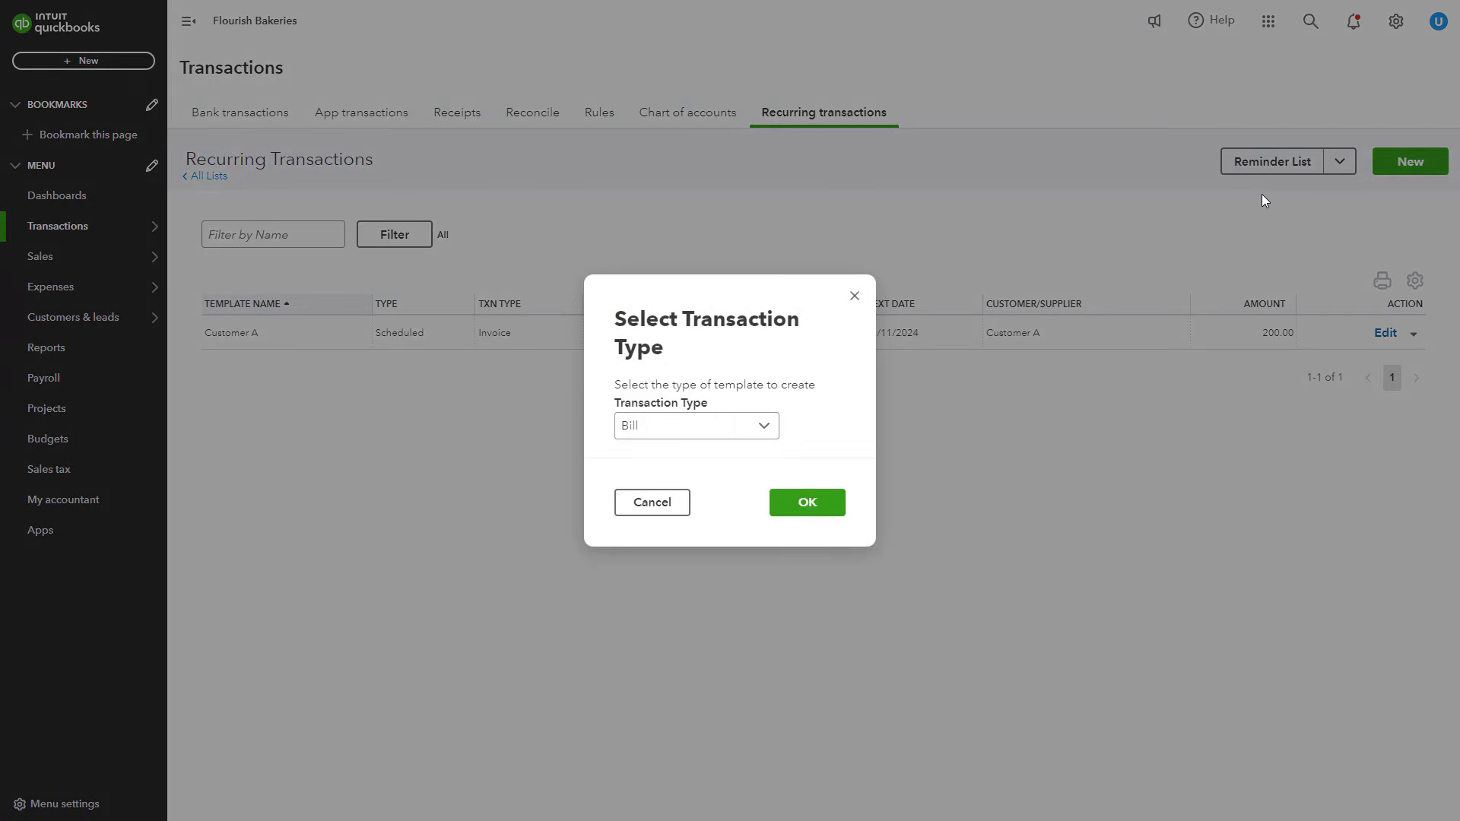
pyautogui.click(755, 425)
pyautogui.scroll(-1, 690, 590)
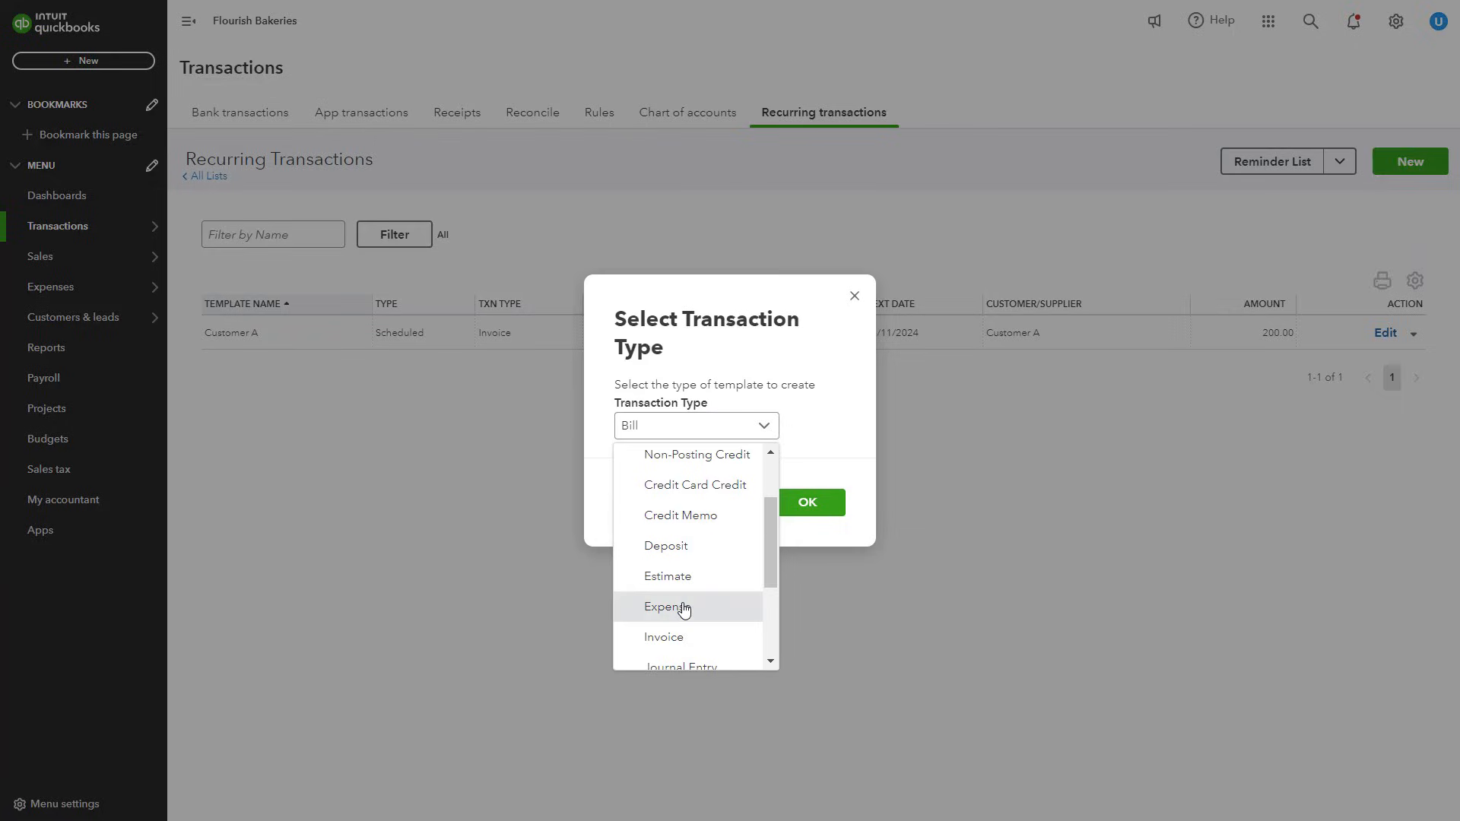
pyautogui.click(683, 607)
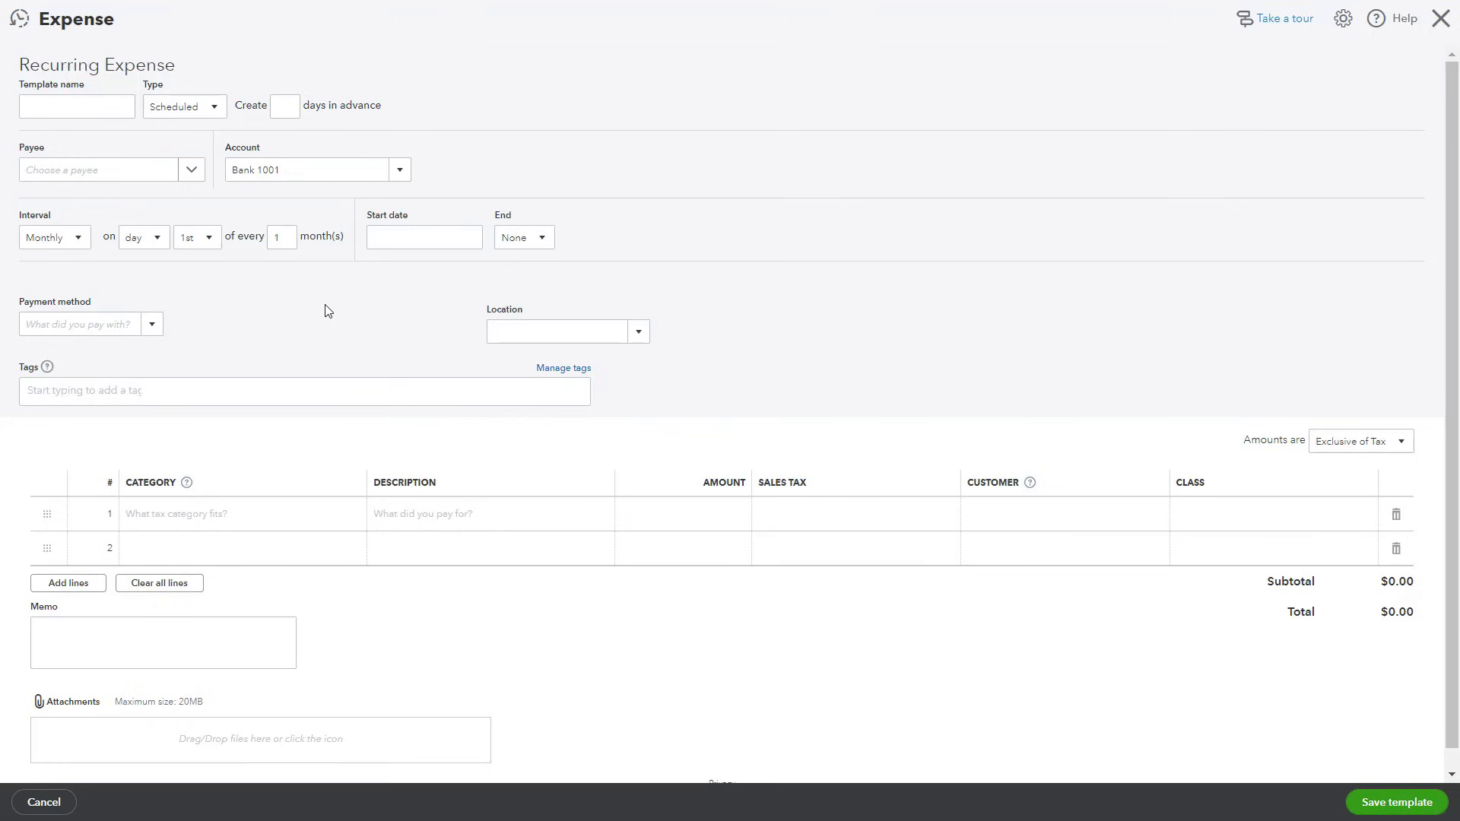
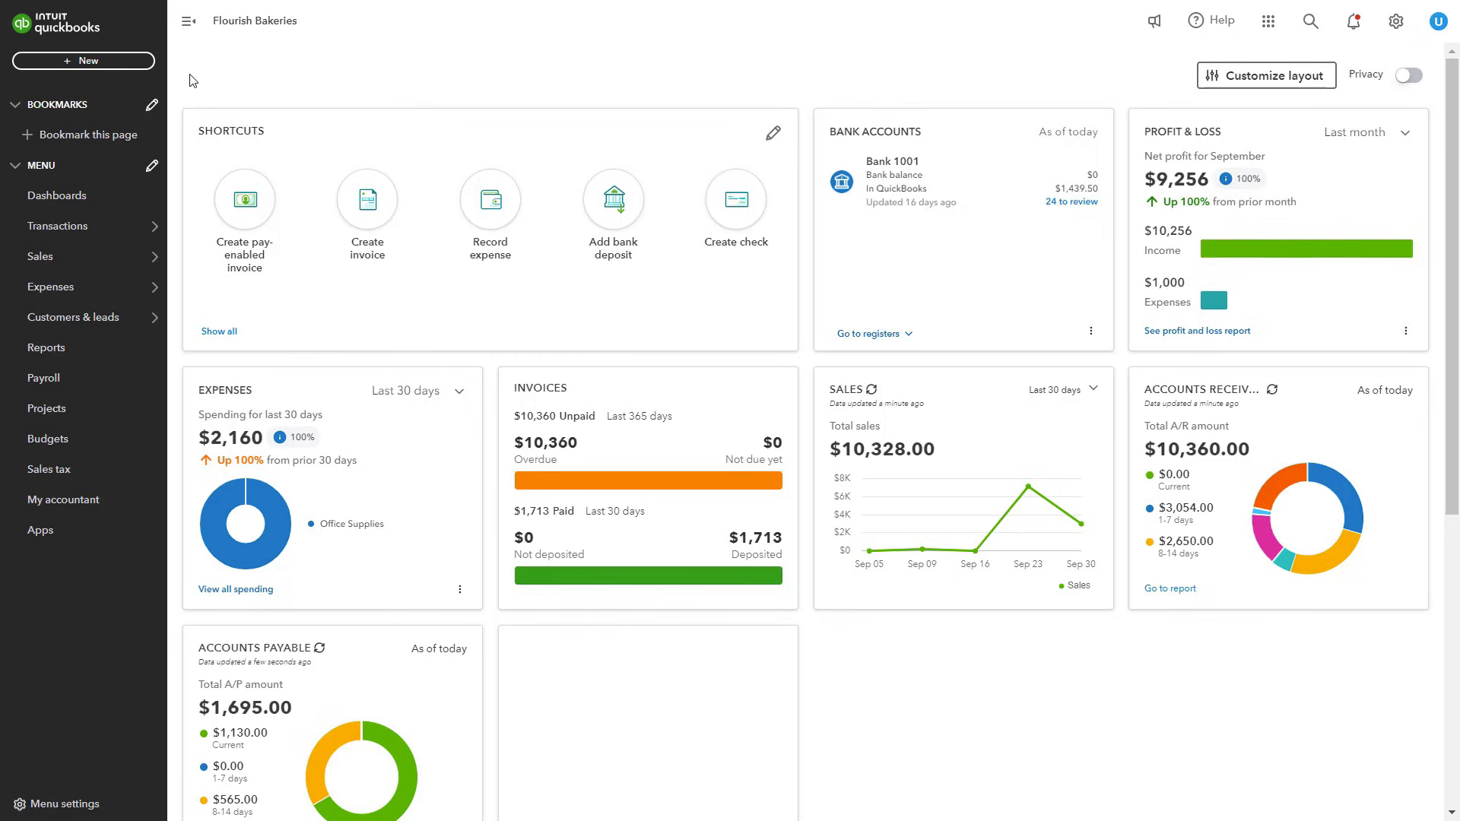
# - Record a supplier credit for Vendor A with category Office Supplies, amount 65.00 and Zero-rated sales tax, without an attachment, and save and close it
pyautogui.click(105, 66)
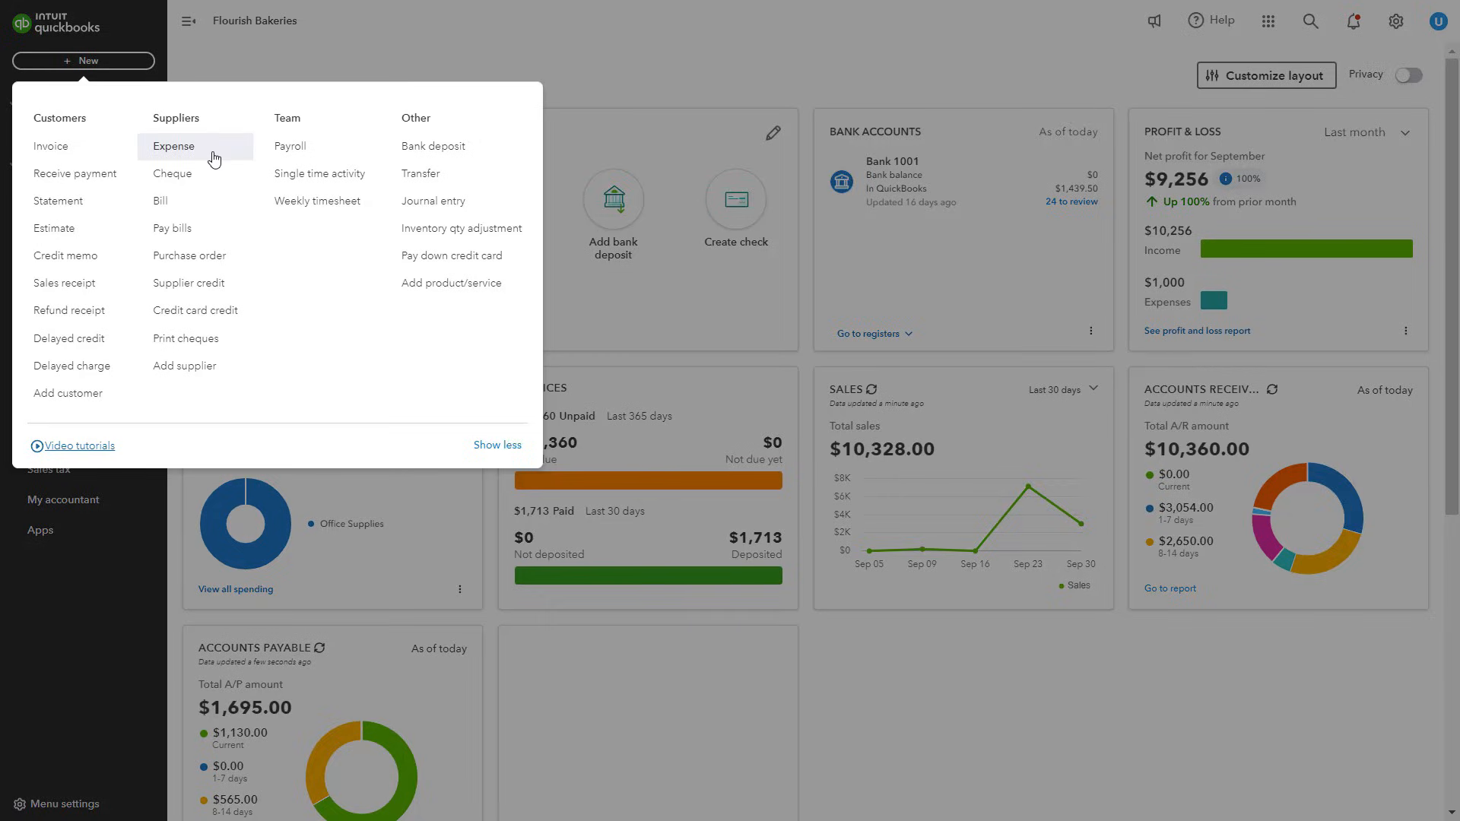
pyautogui.click(232, 295)
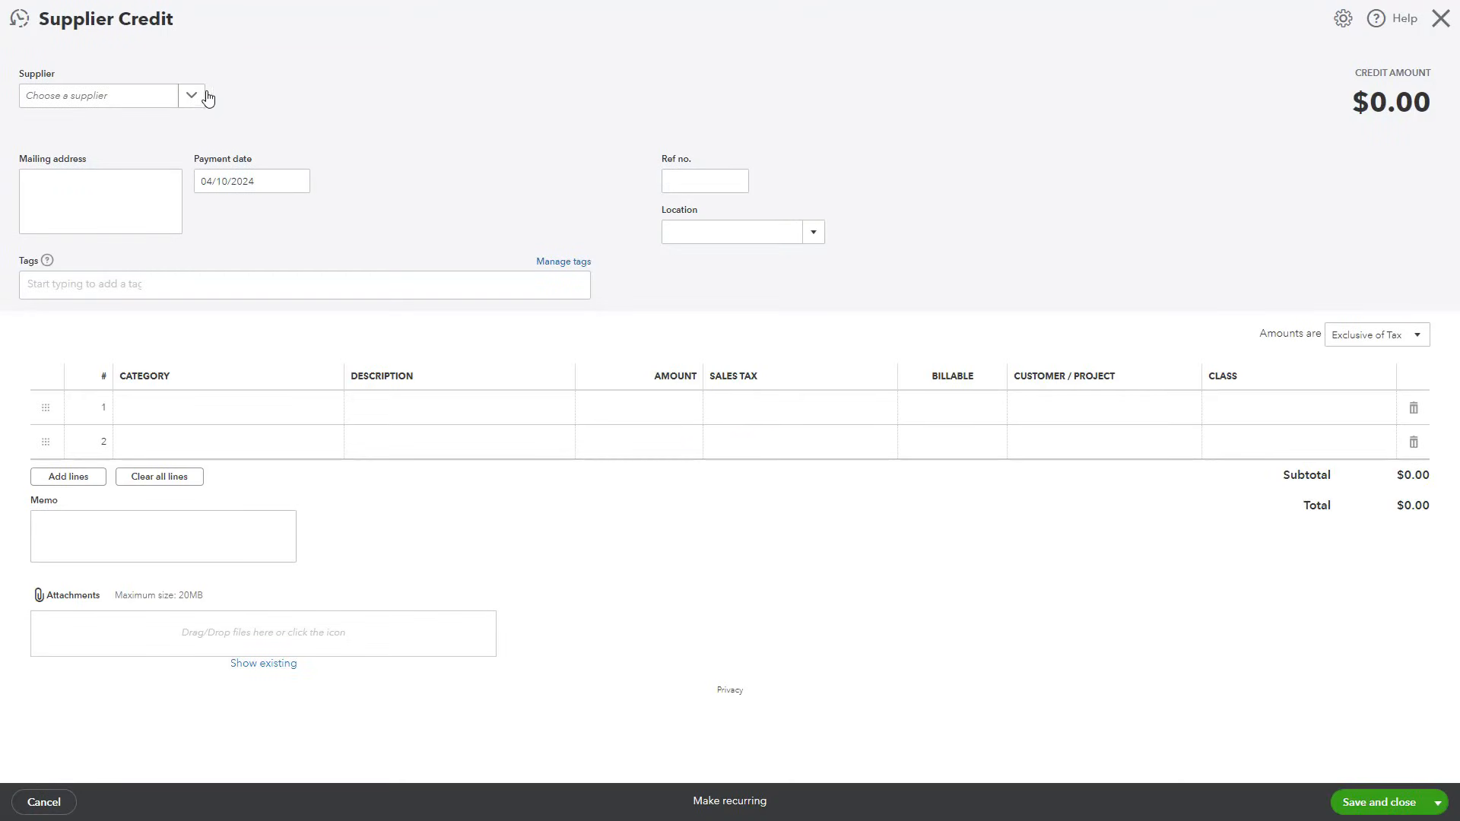
pyautogui.click(191, 96)
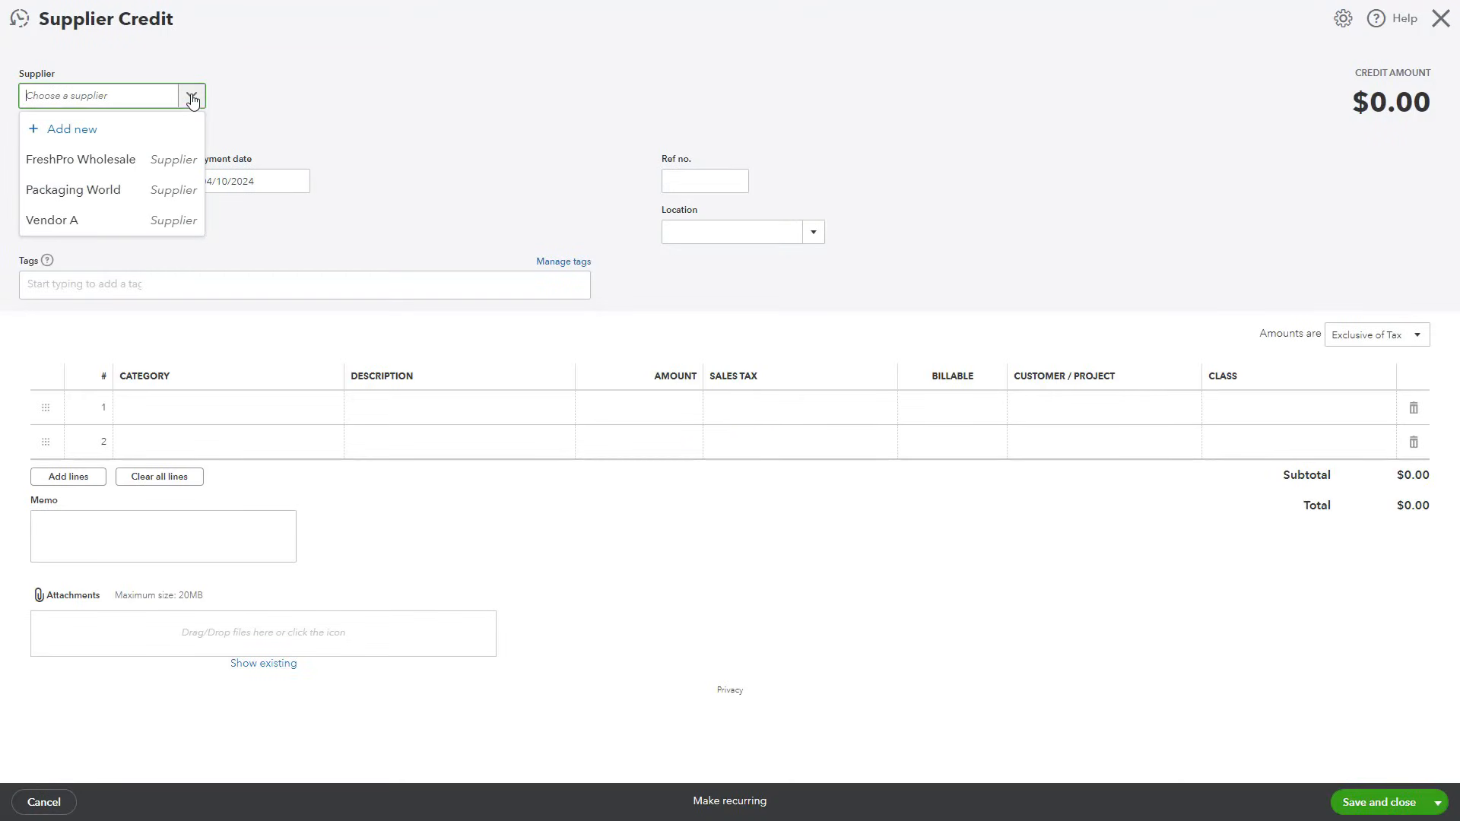
pyautogui.click(111, 220)
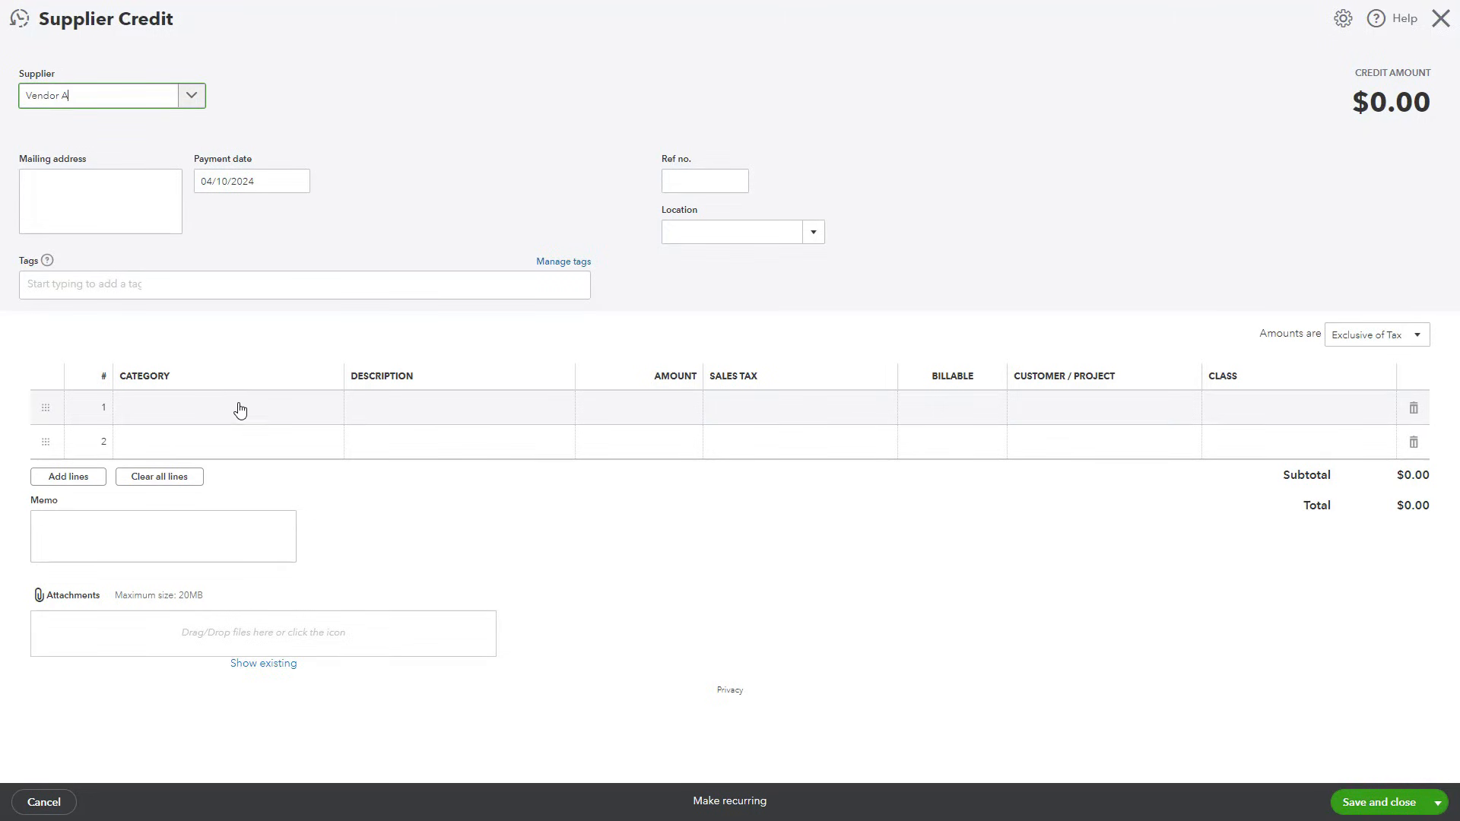
pyautogui.click(190, 95)
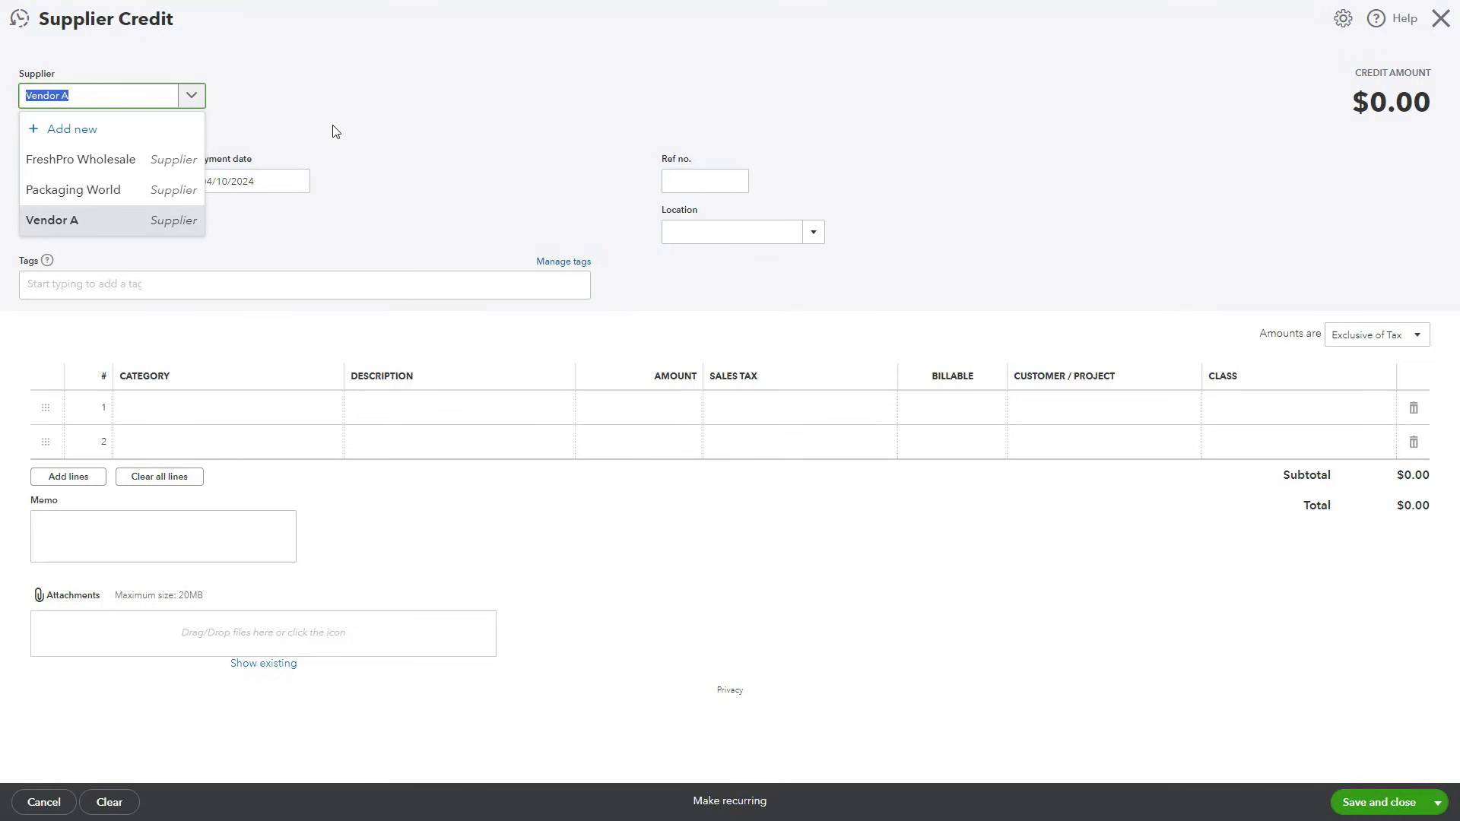
pyautogui.click(352, 130)
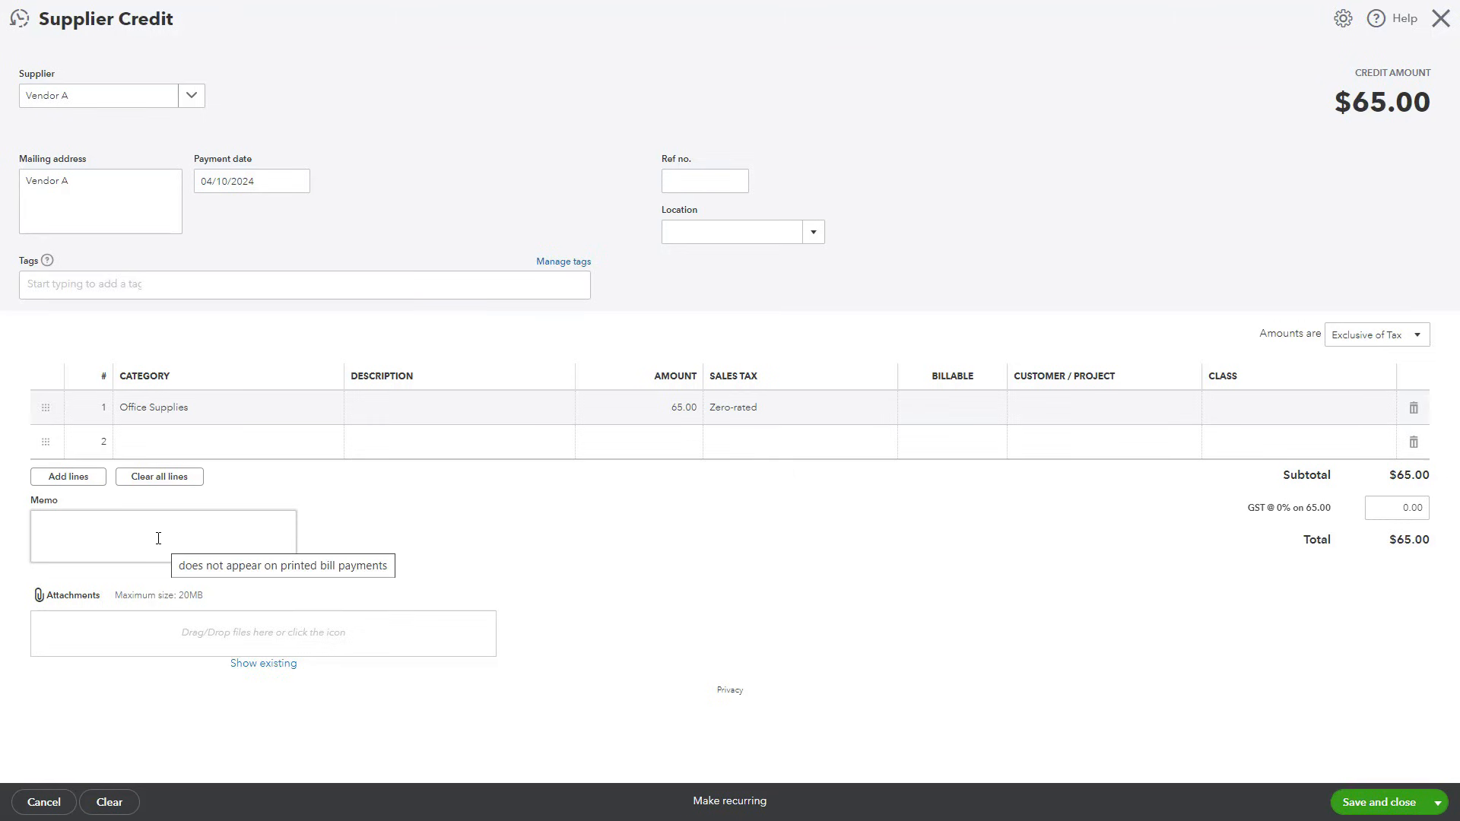
pyautogui.click(72, 601)
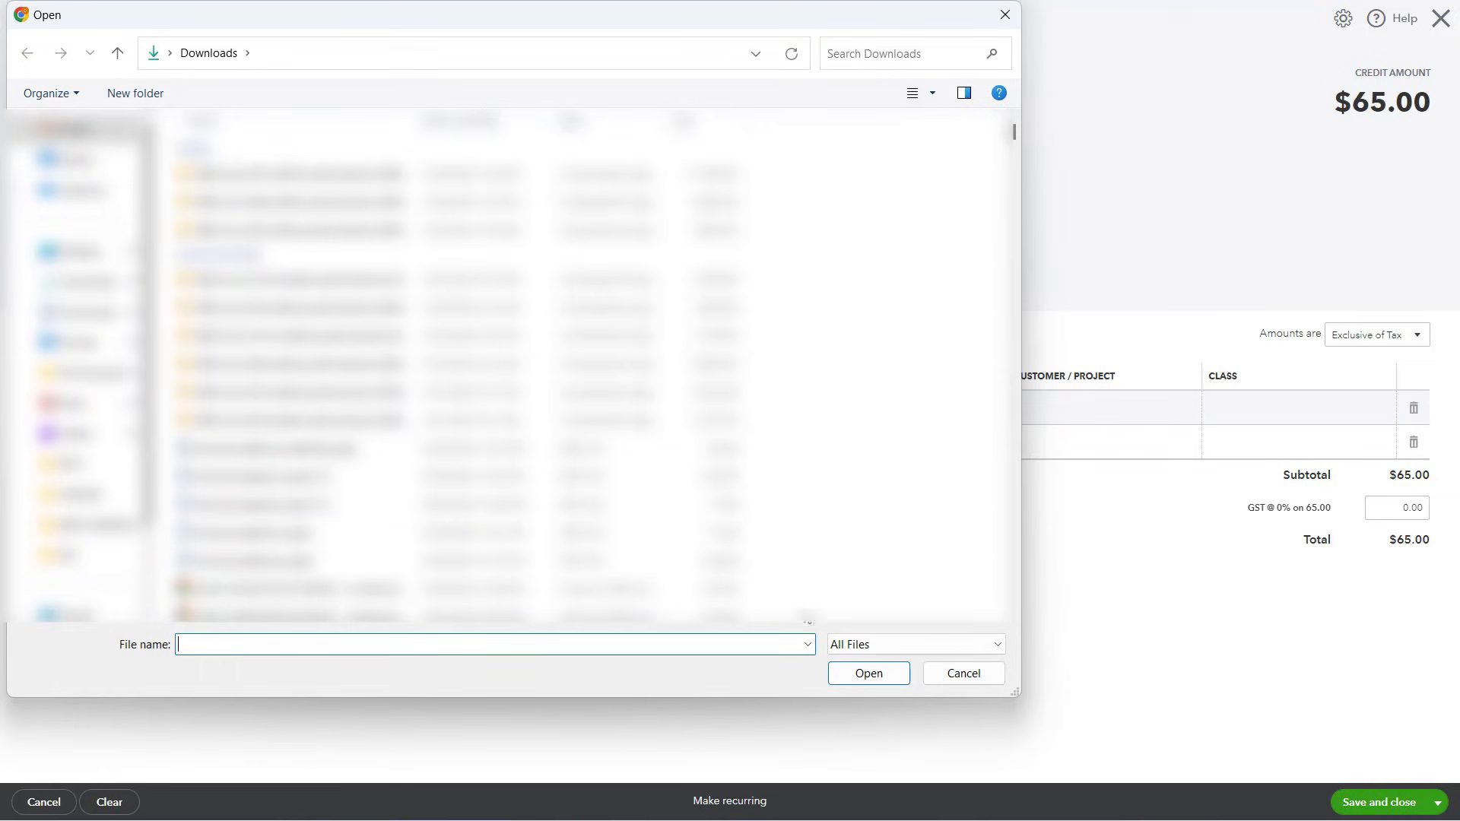
pyautogui.click(962, 674)
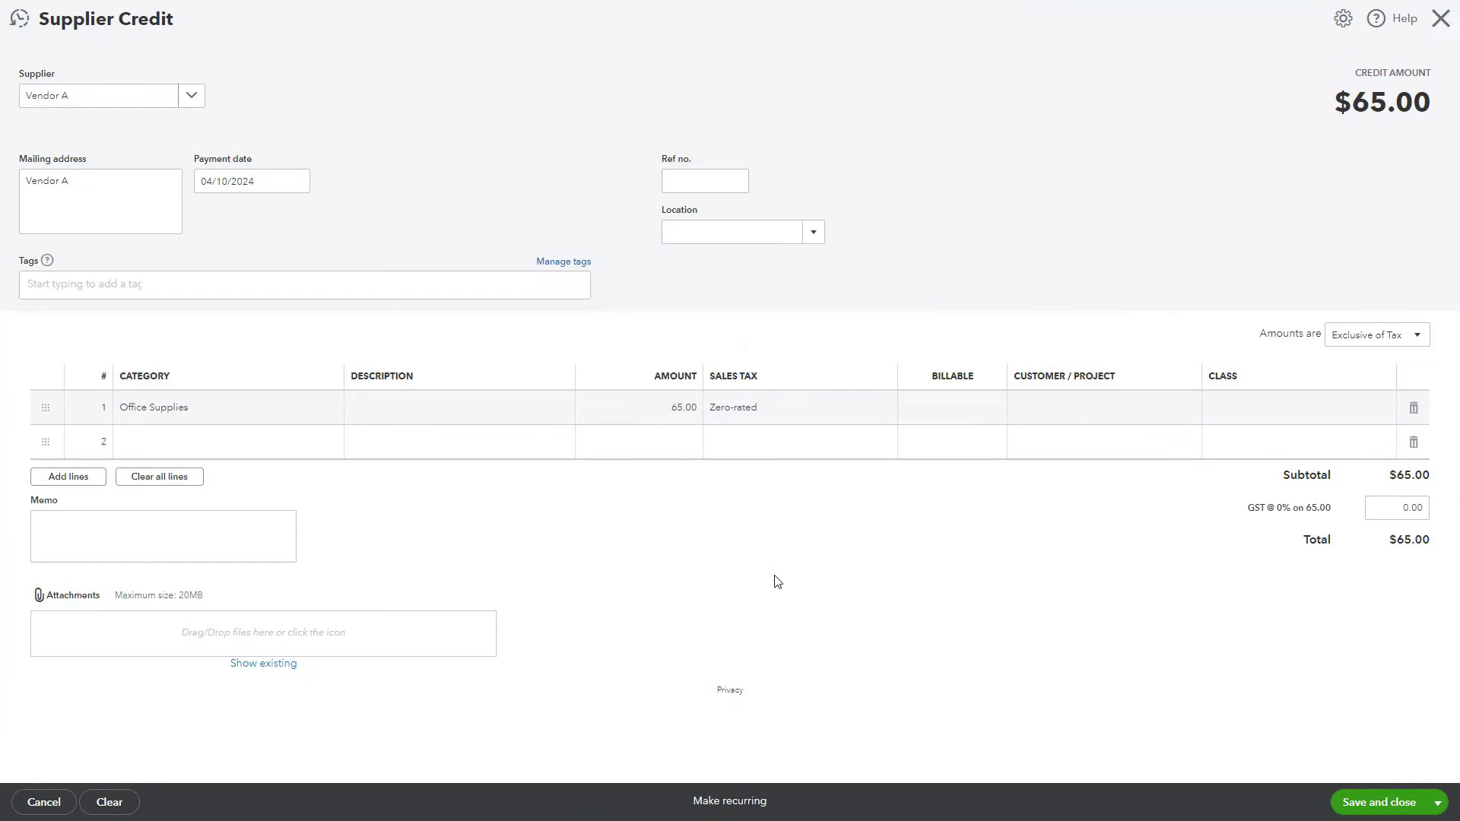
pyautogui.click(1367, 803)
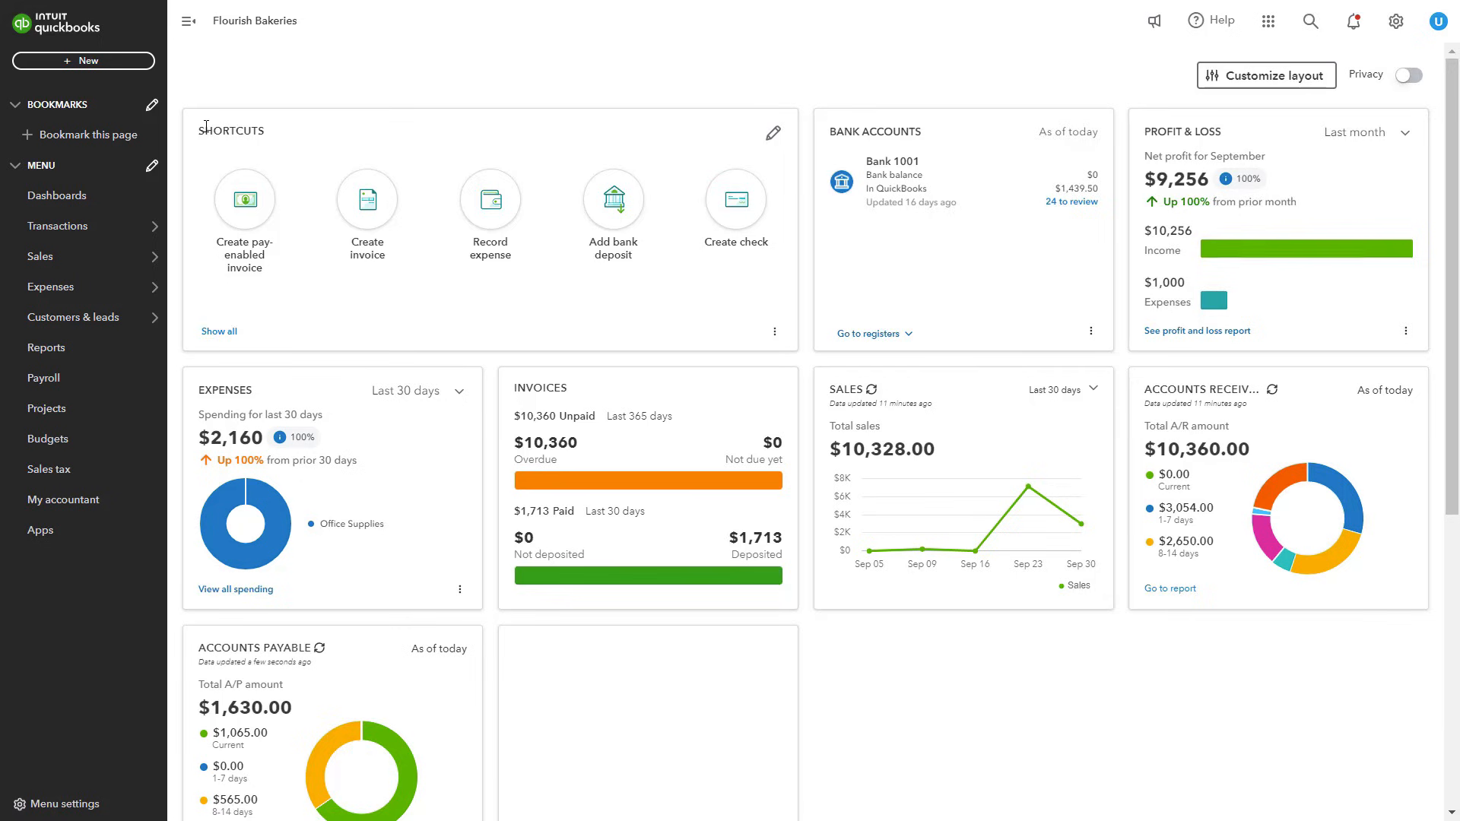
# - Pay Vendor A's bill due 26/09/2024 by applying the 65.00 credit and paying 500.00 from Bank 1001, and save and close
pyautogui.click(128, 71)
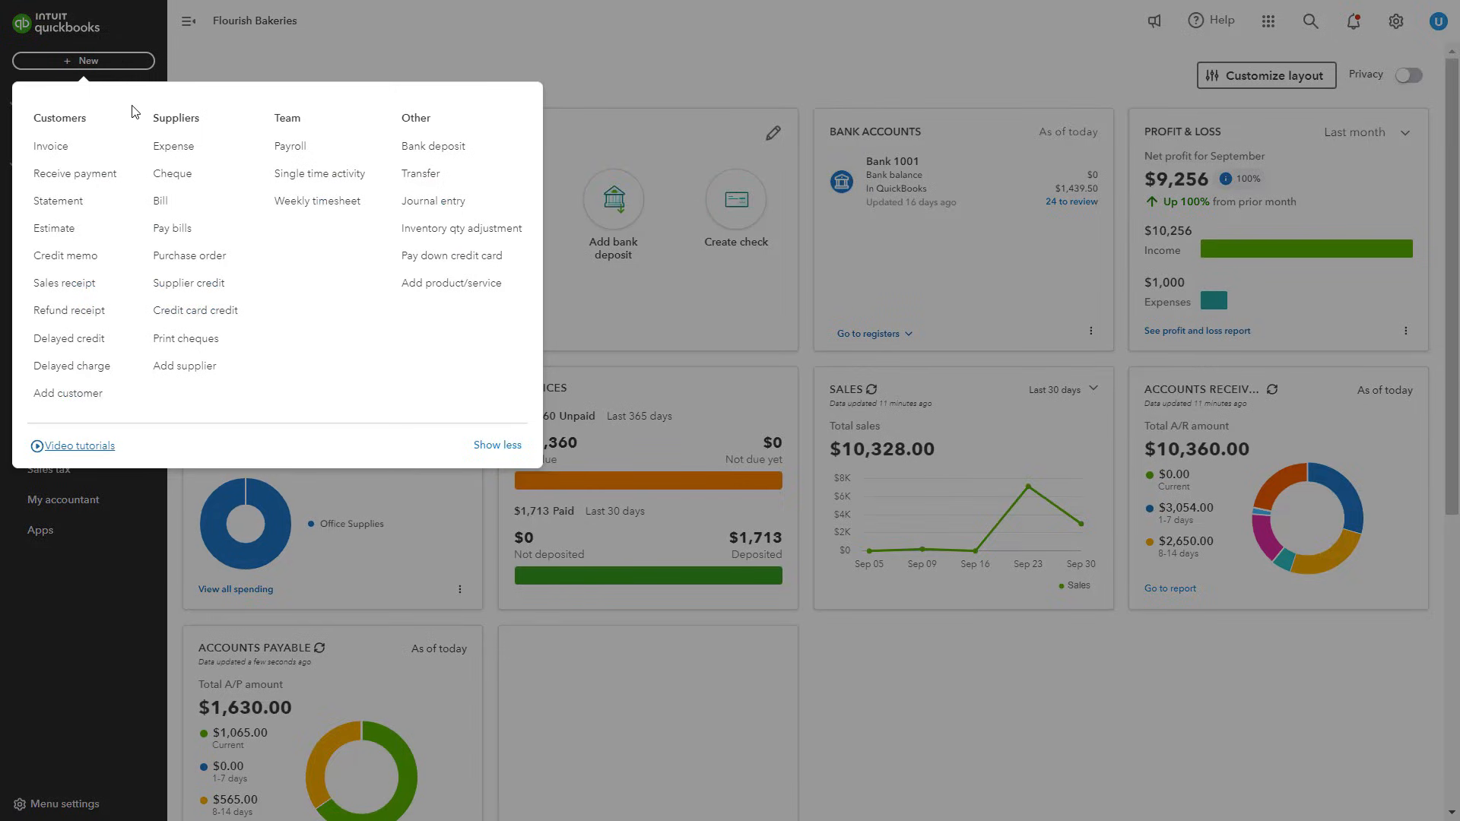
pyautogui.click(217, 239)
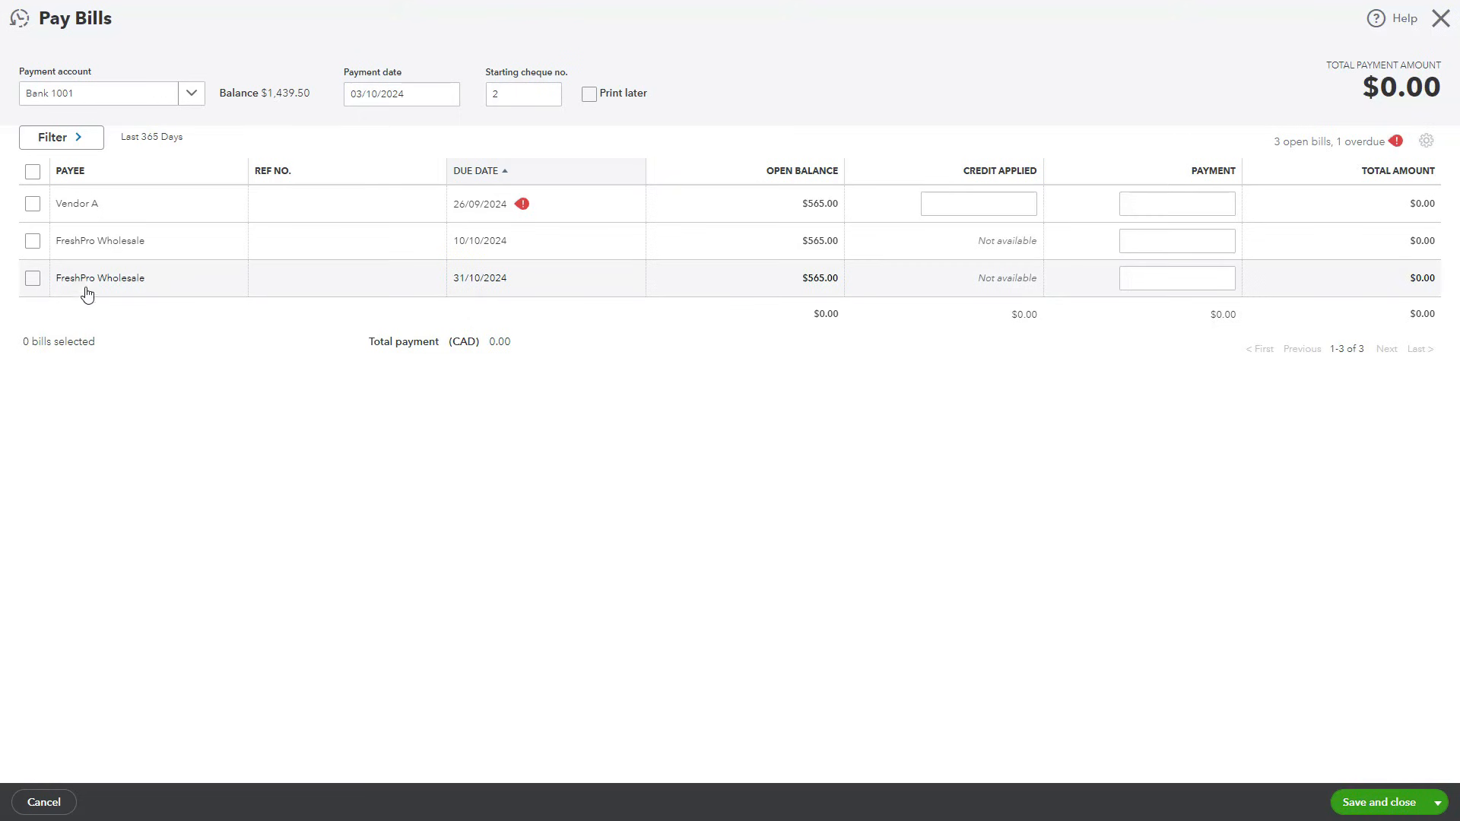
pyautogui.click(32, 206)
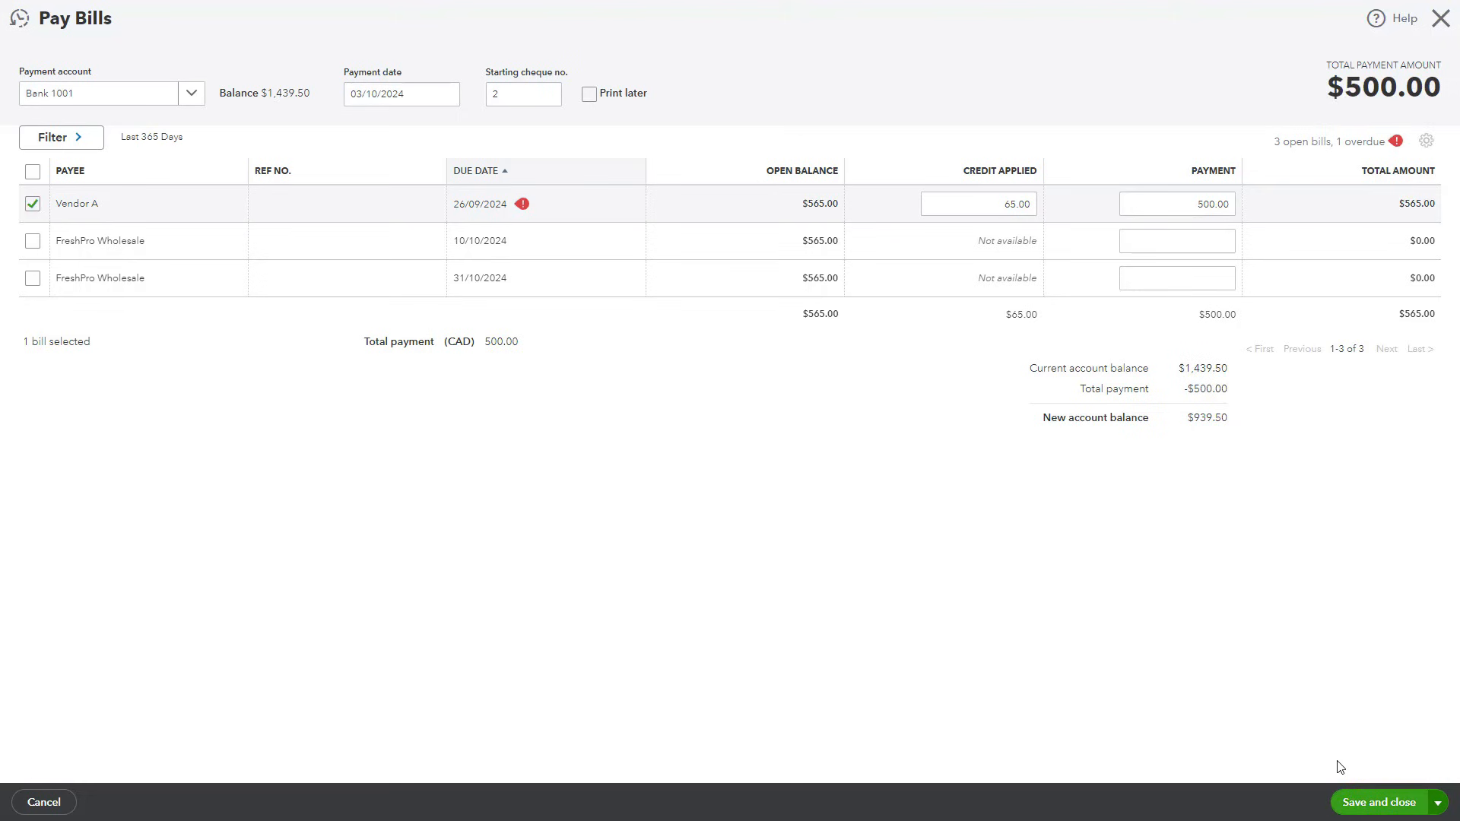
pyautogui.click(1369, 798)
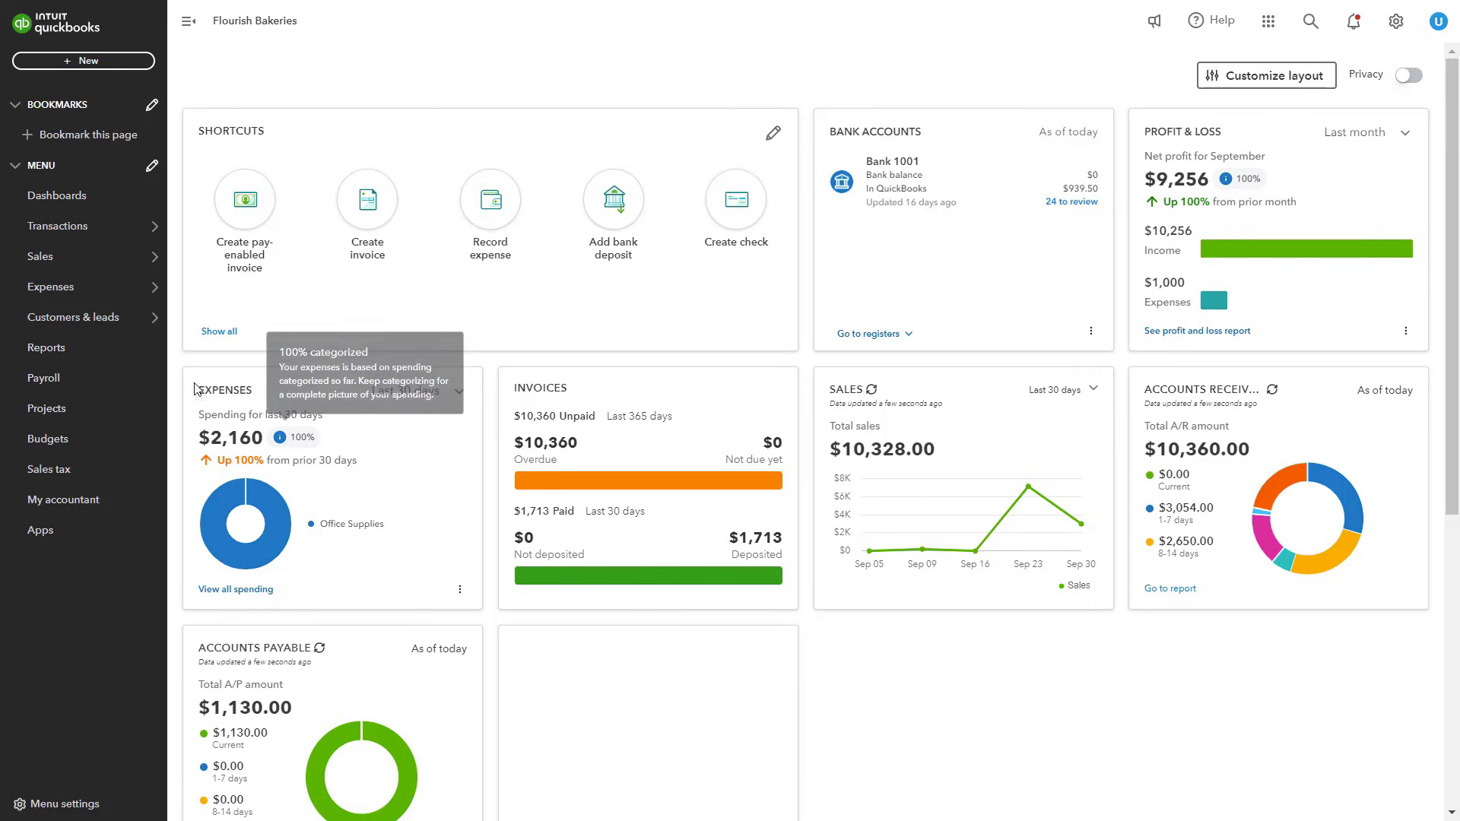
# - Open Vendor A from the suppliers list and review its transactions and the available status filter choices
pyautogui.moveTo(64, 291)
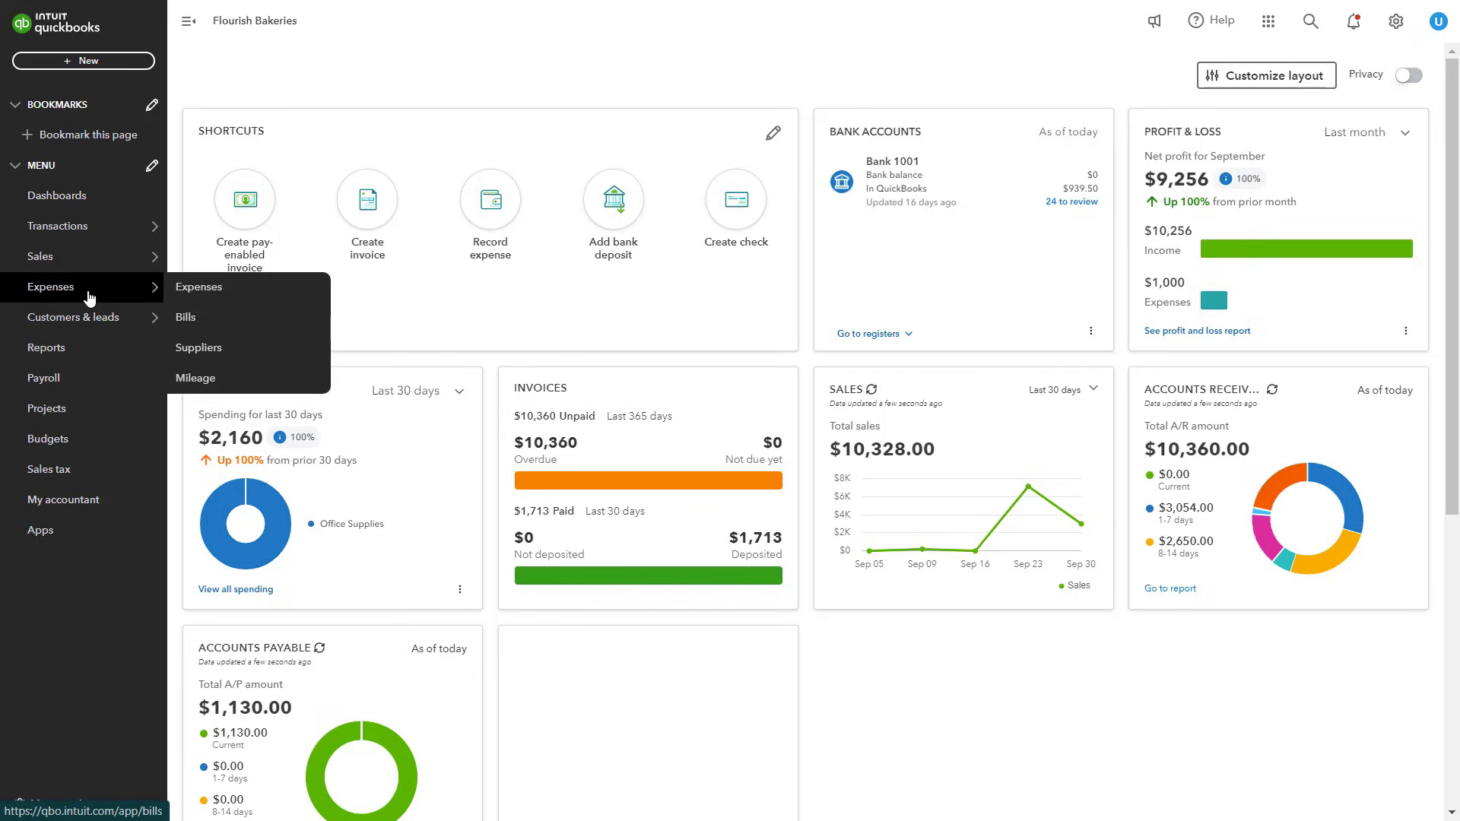
pyautogui.click(236, 350)
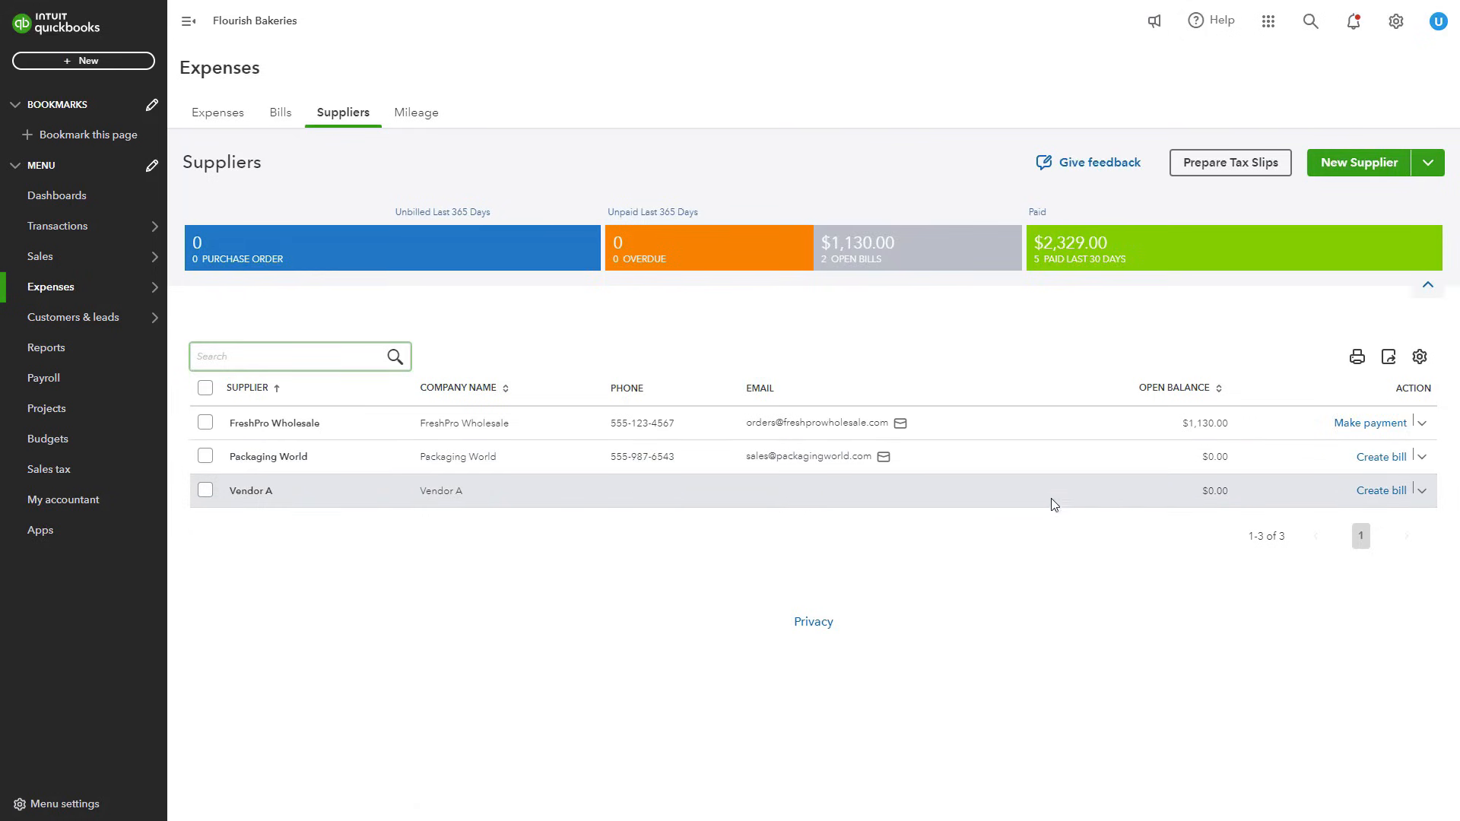
pyautogui.click(363, 508)
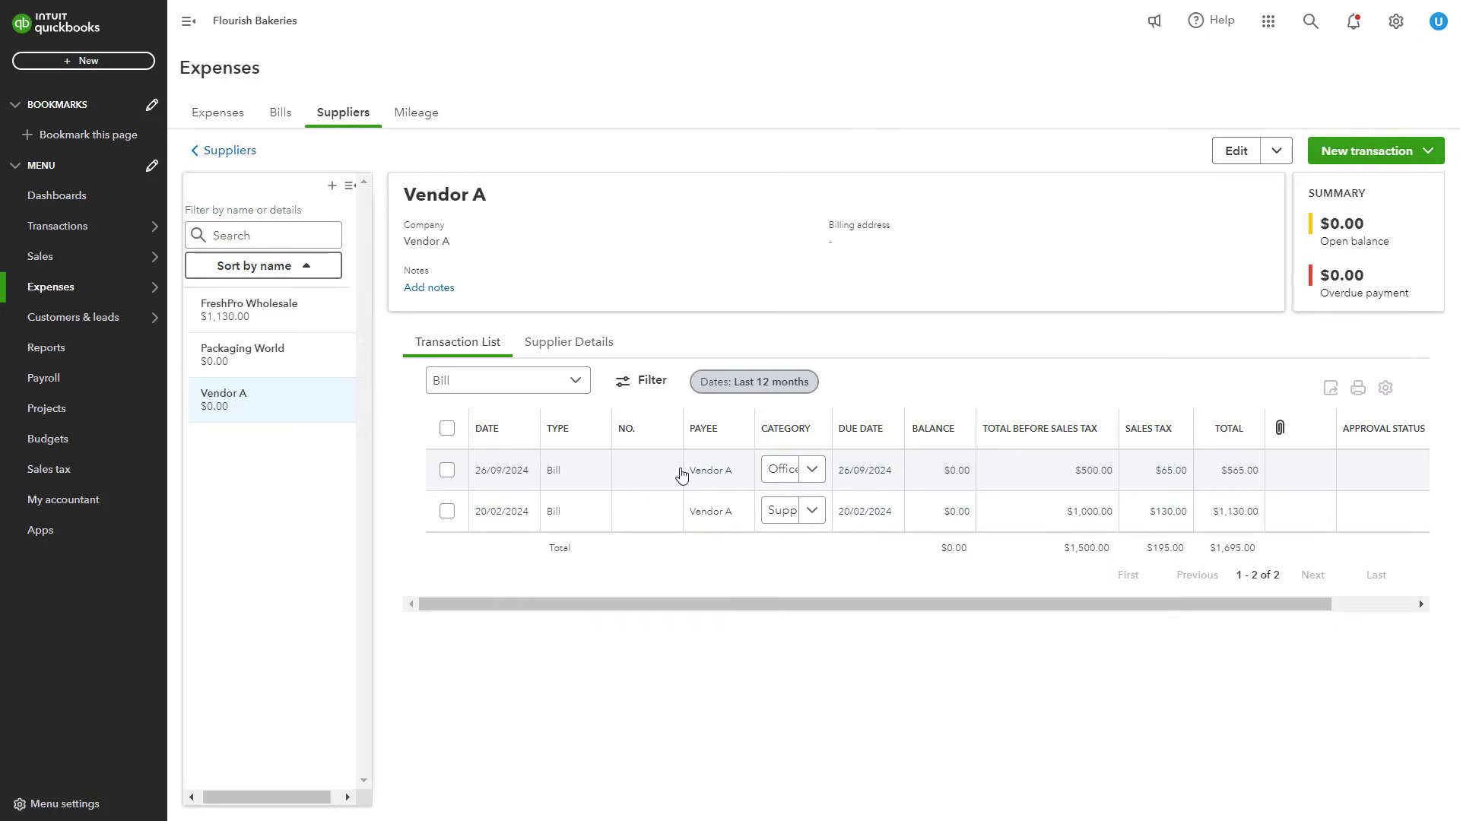
pyautogui.click(646, 384)
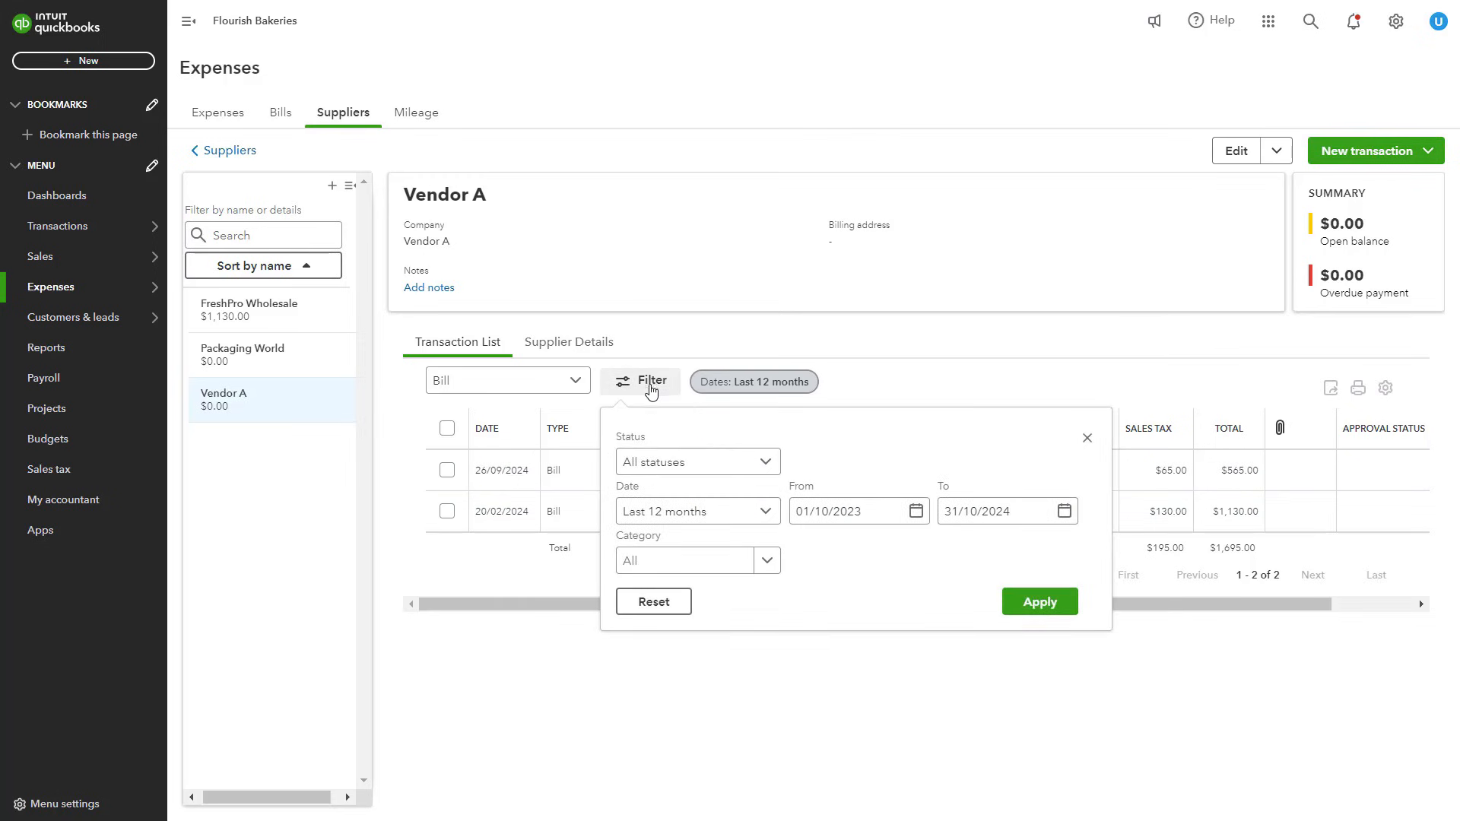
pyautogui.click(766, 462)
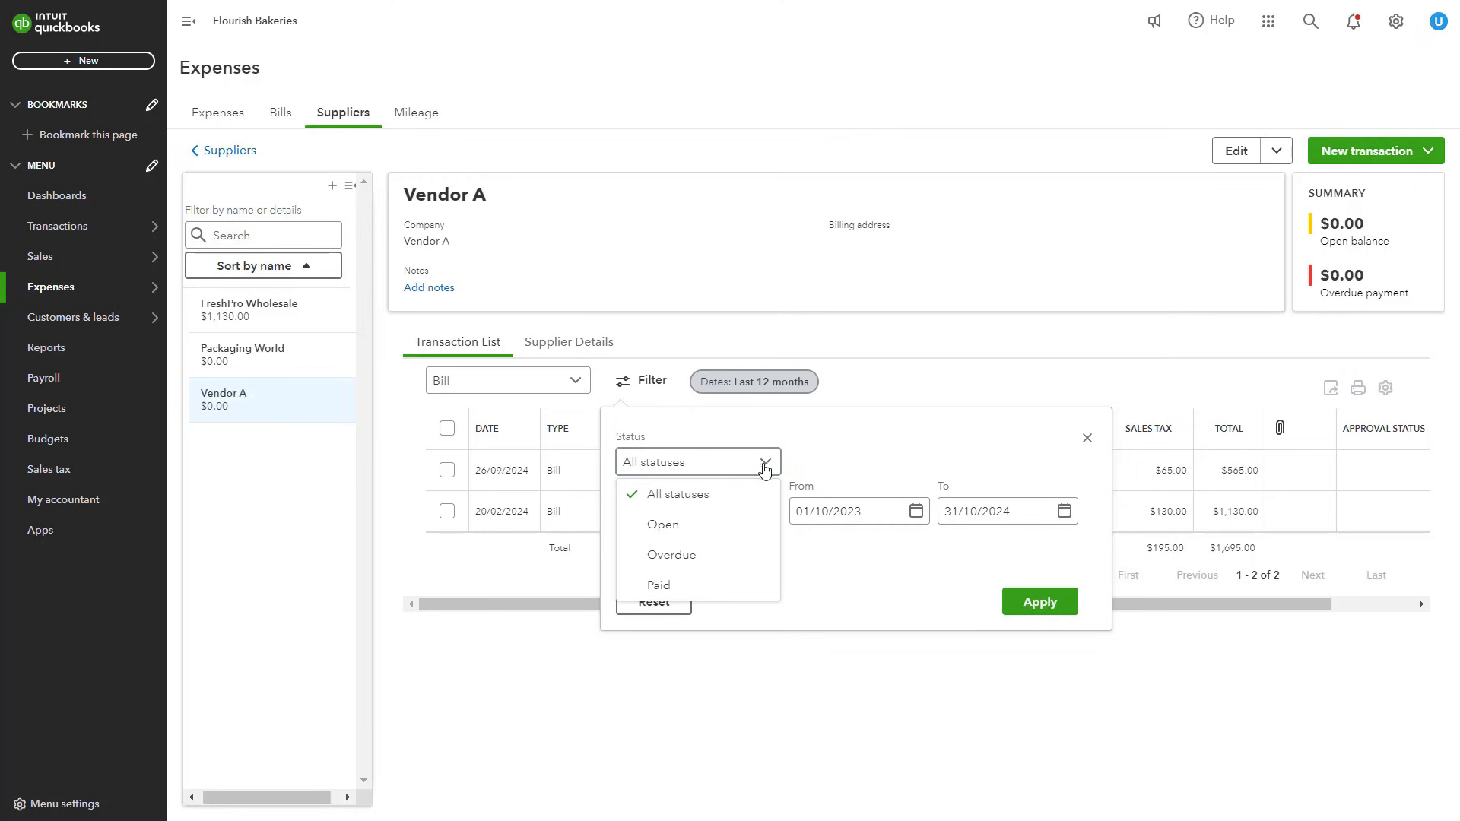
pyautogui.click(857, 686)
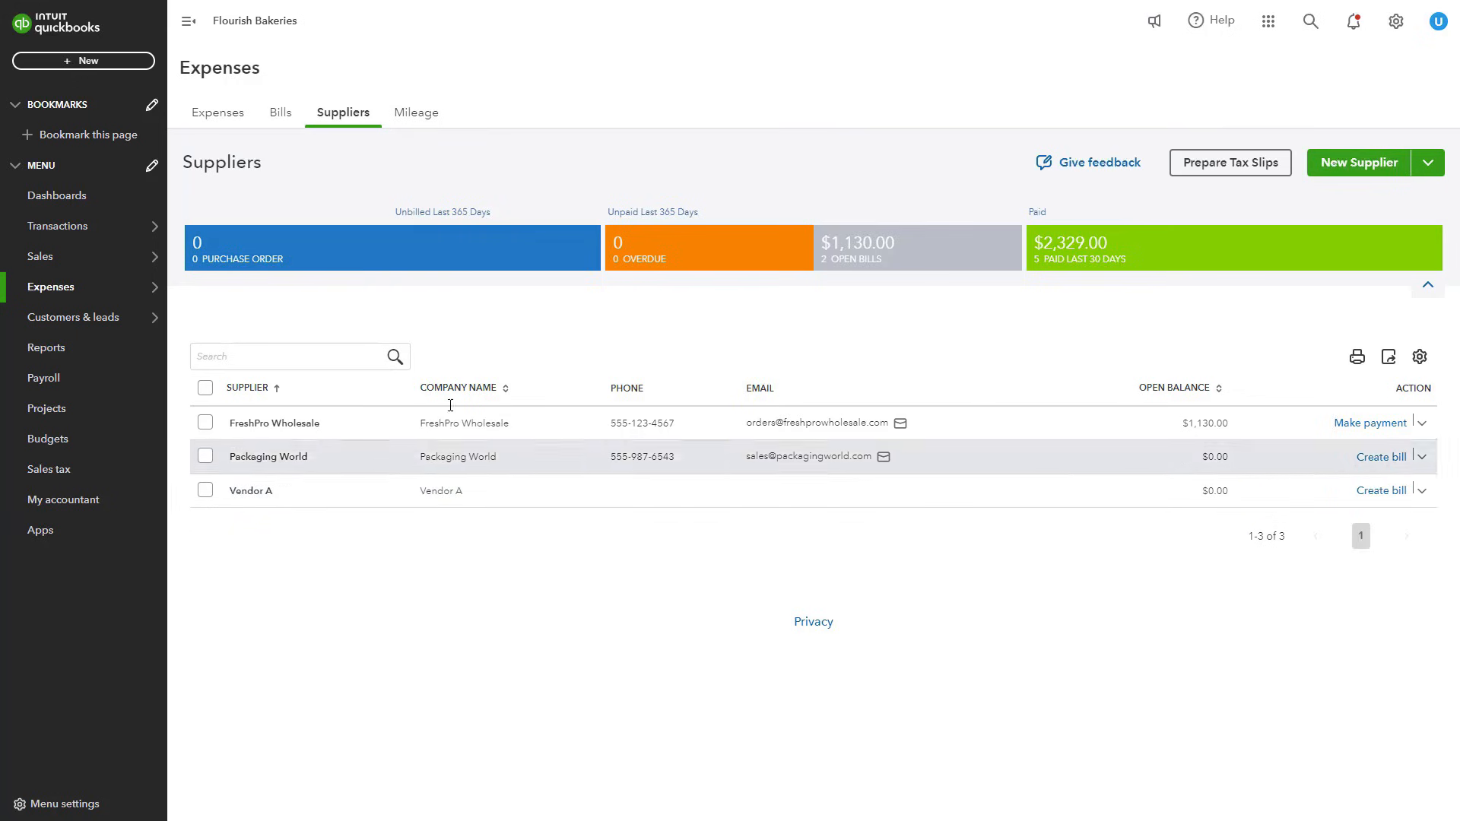
# - Review the Supplier Balance Summary report for all dates and return to the reports list
pyautogui.click(73, 354)
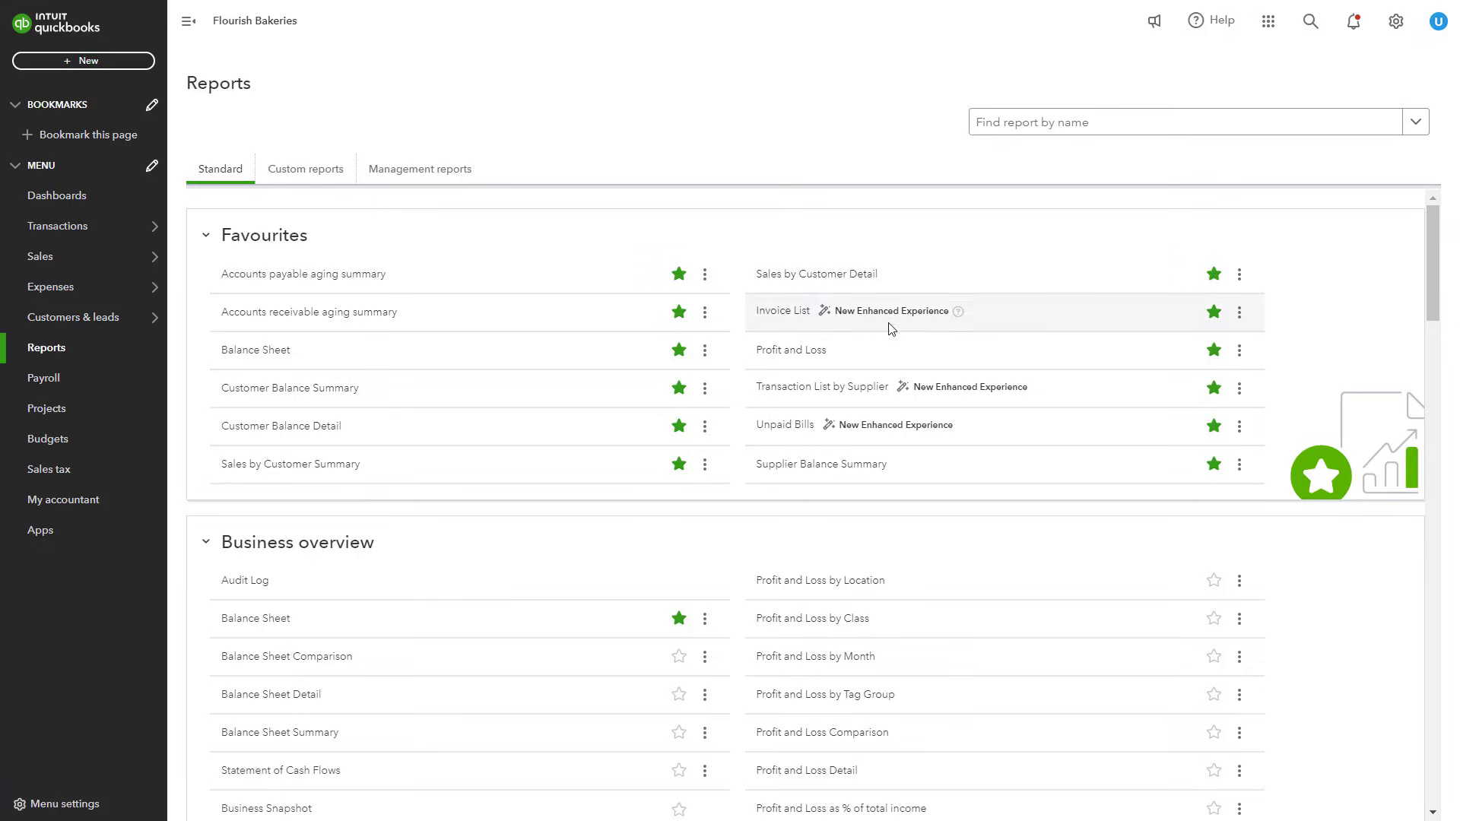
pyautogui.click(808, 468)
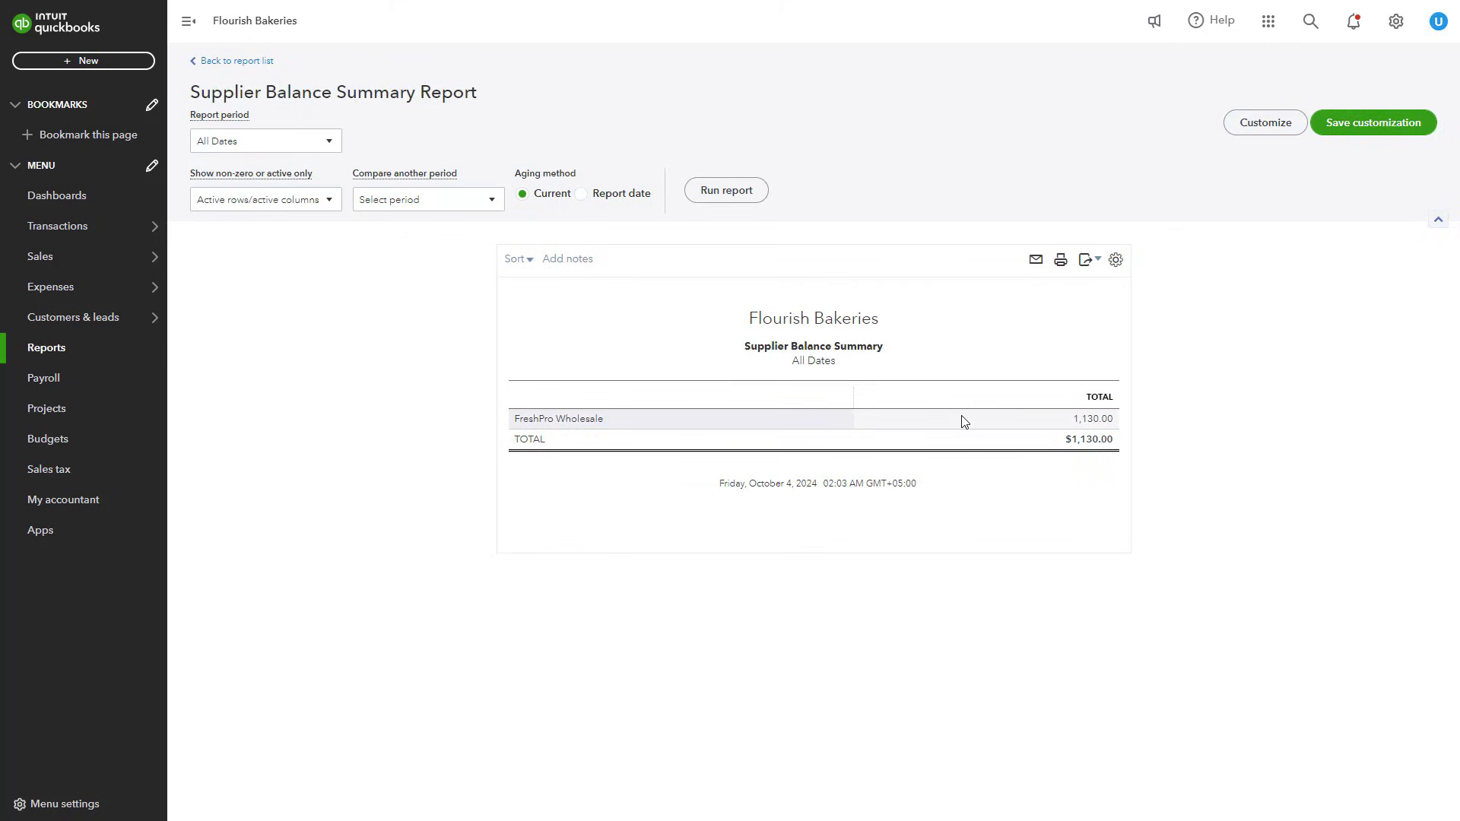
pyautogui.click(237, 61)
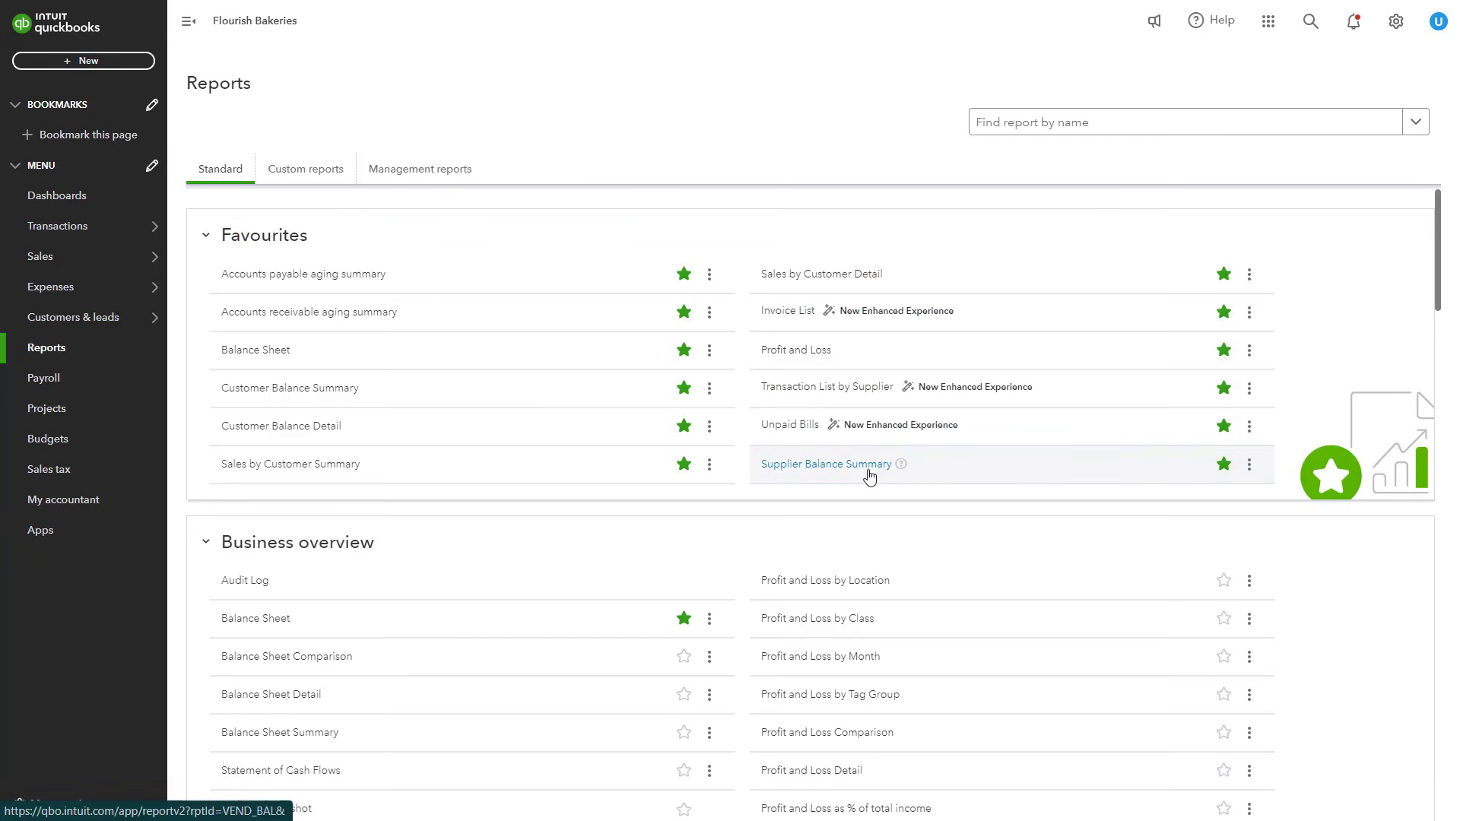
# - Review the Unpaid Bills report and the Transaction List by Supplier report, returning to the reports list after each
pyautogui.click(799, 431)
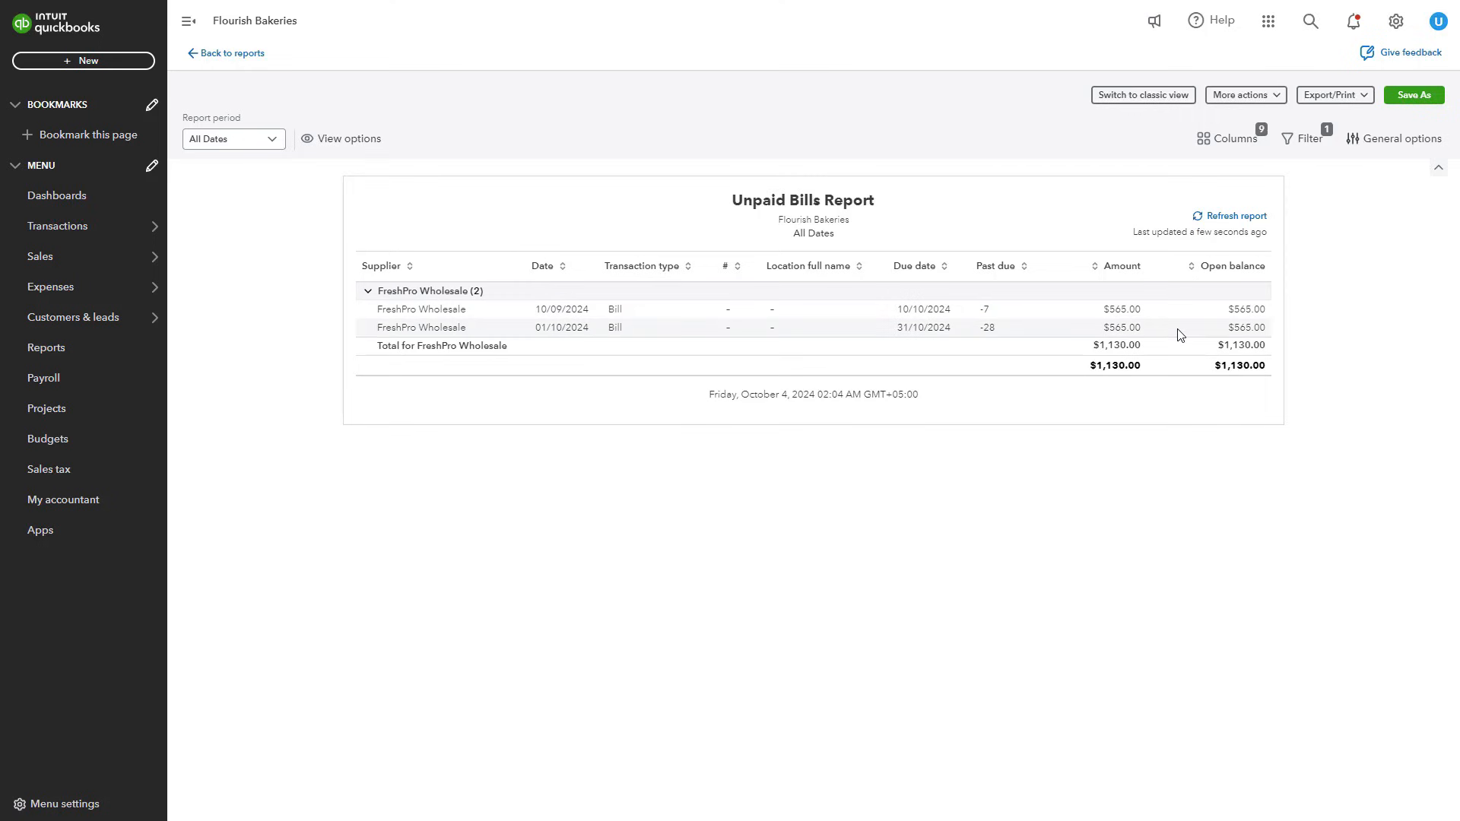
pyautogui.click(230, 54)
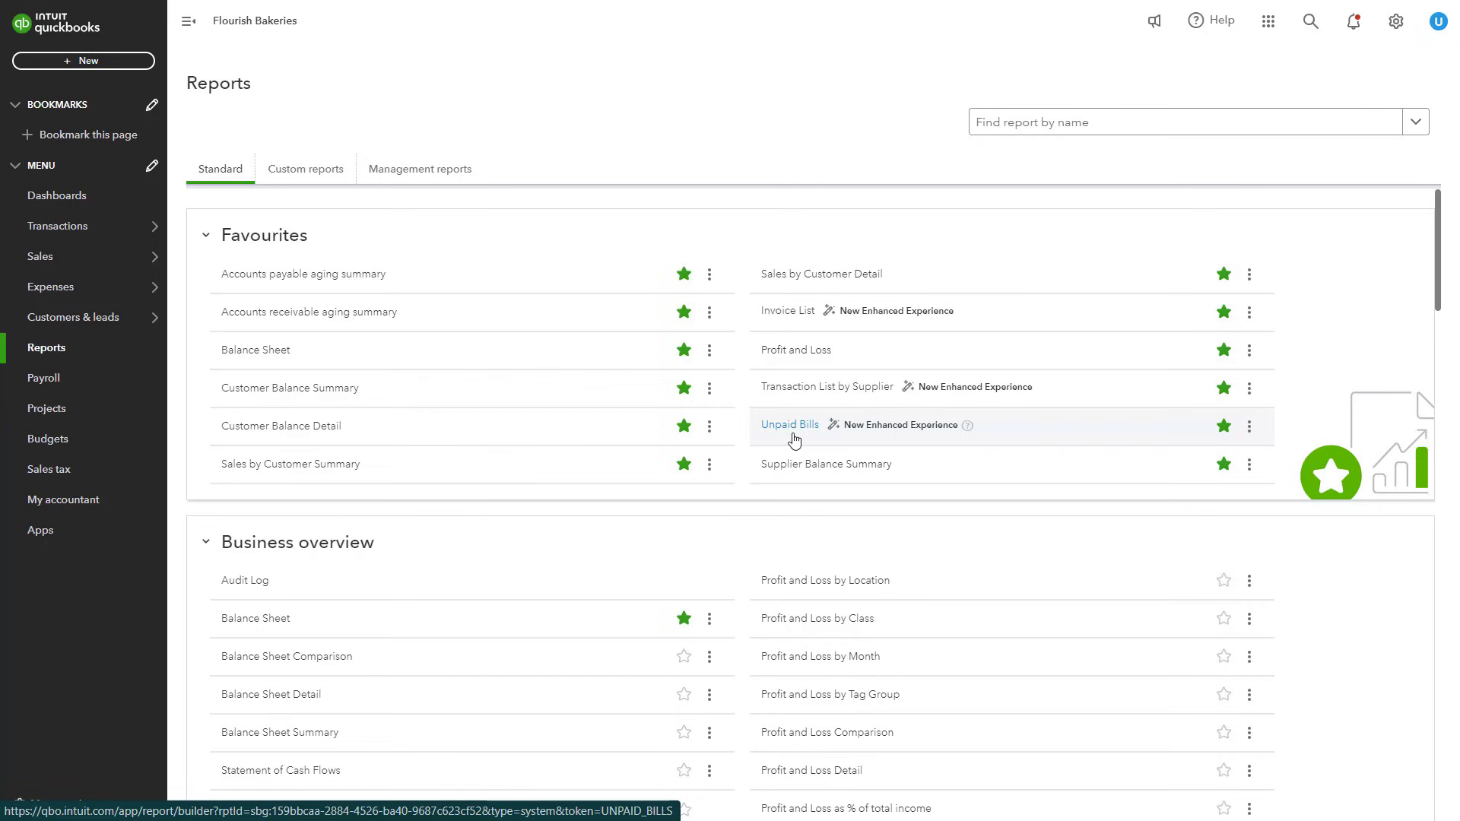
pyautogui.click(837, 395)
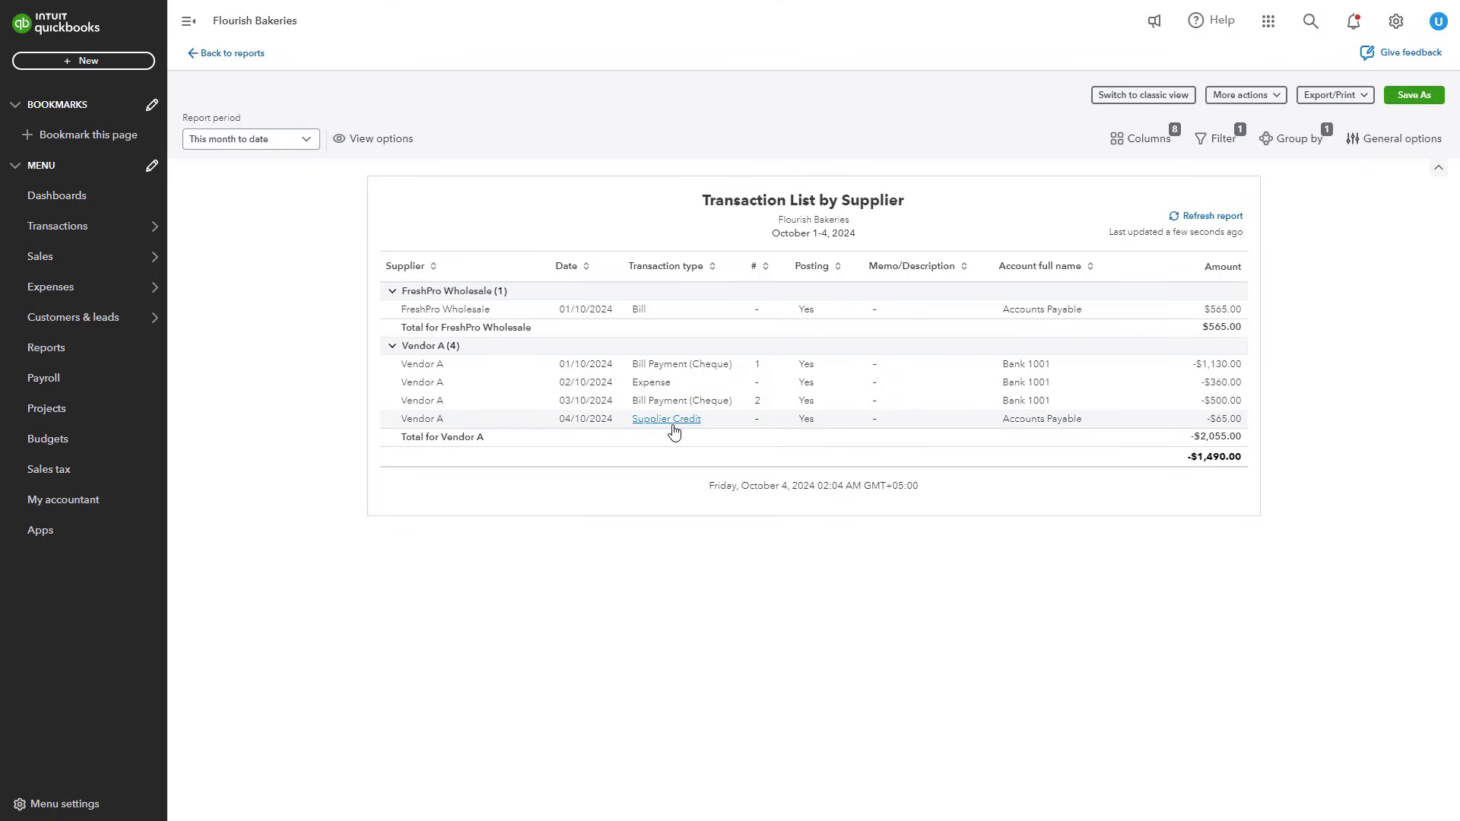
pyautogui.click(228, 53)
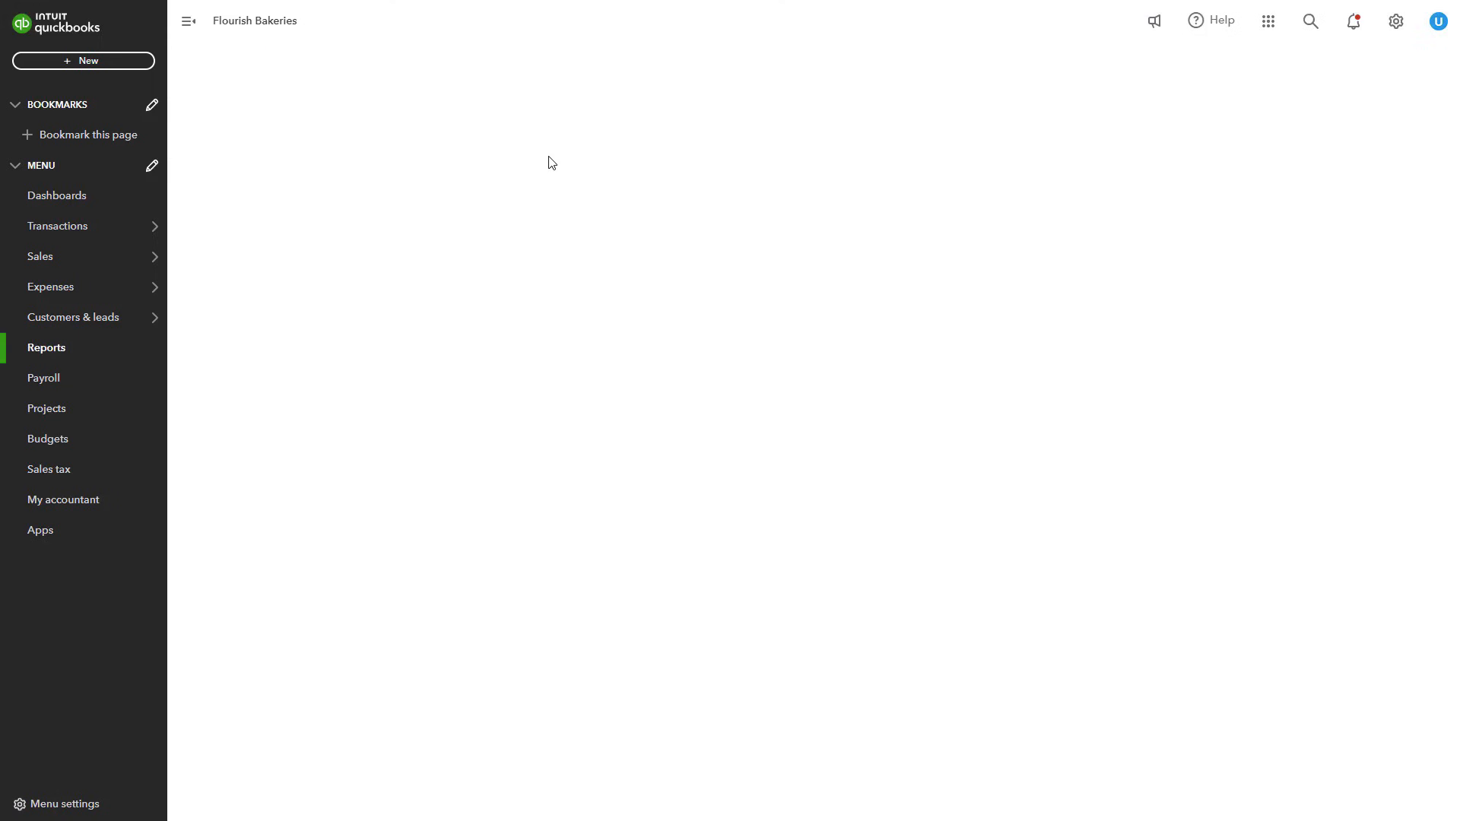
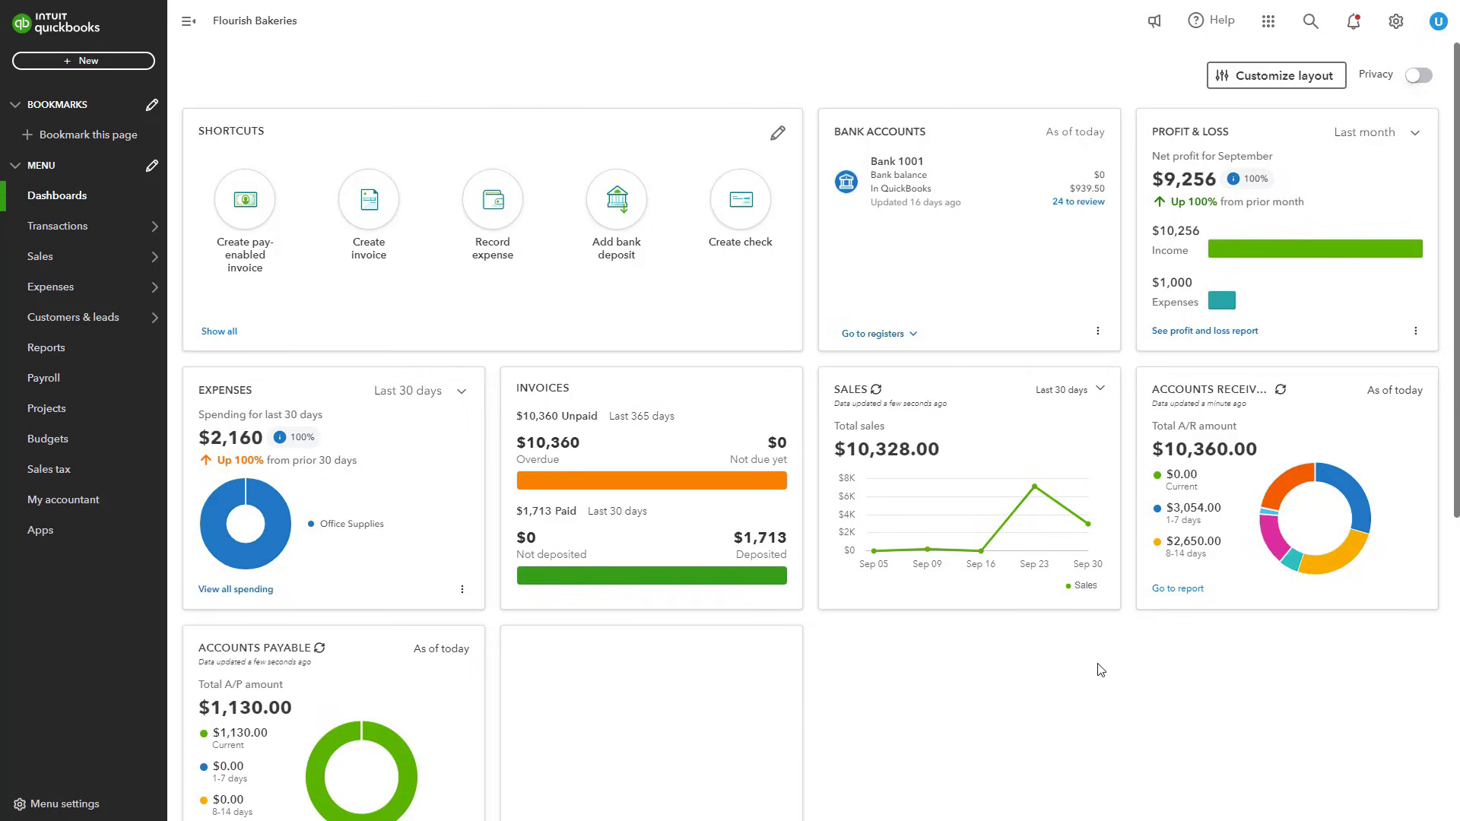
# - Start a new recurring transaction template of type Bill from the recurring transactions list
pyautogui.click(1397, 37)
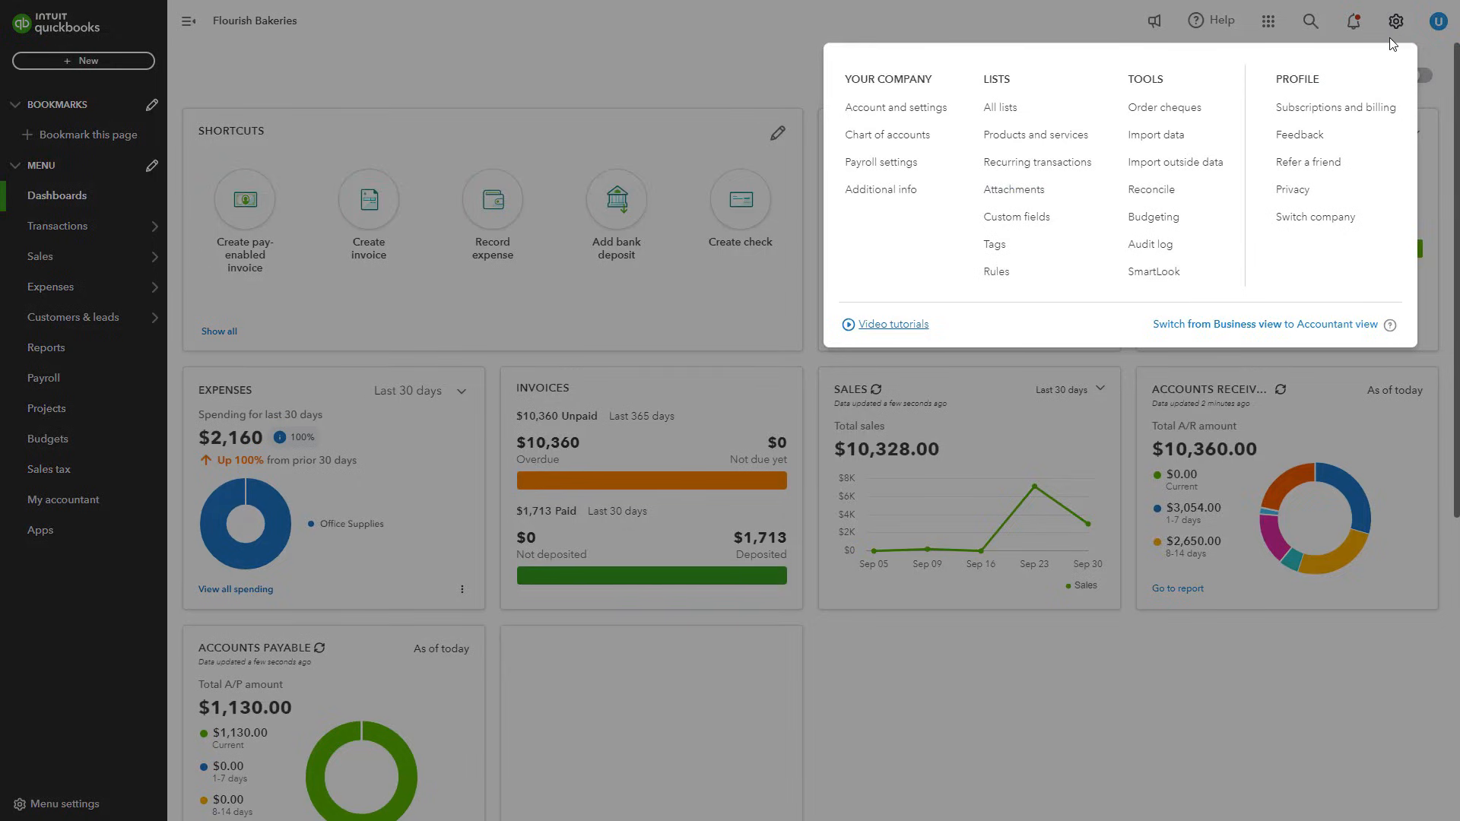
pyautogui.click(1065, 176)
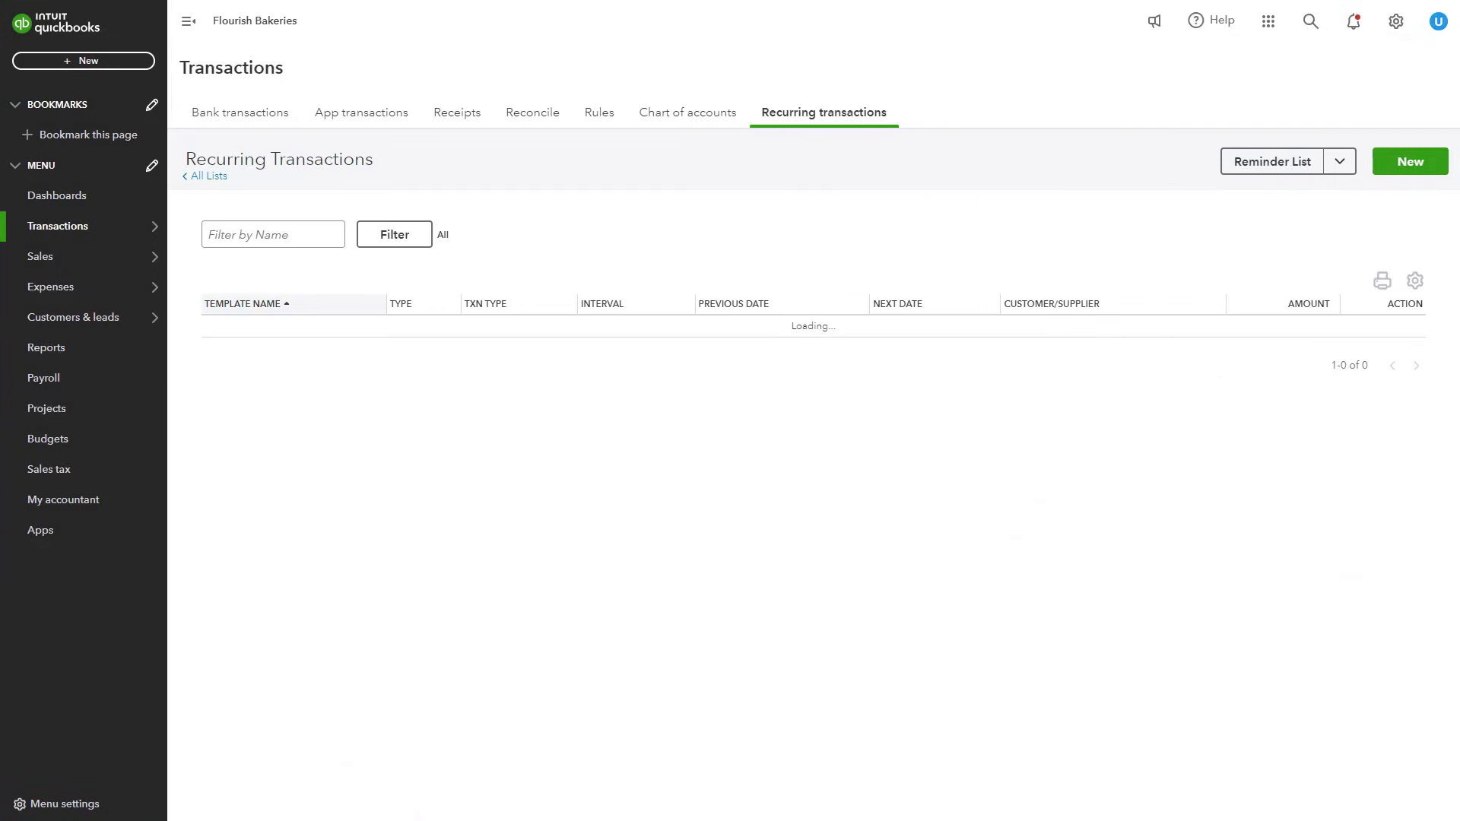
pyautogui.click(1407, 172)
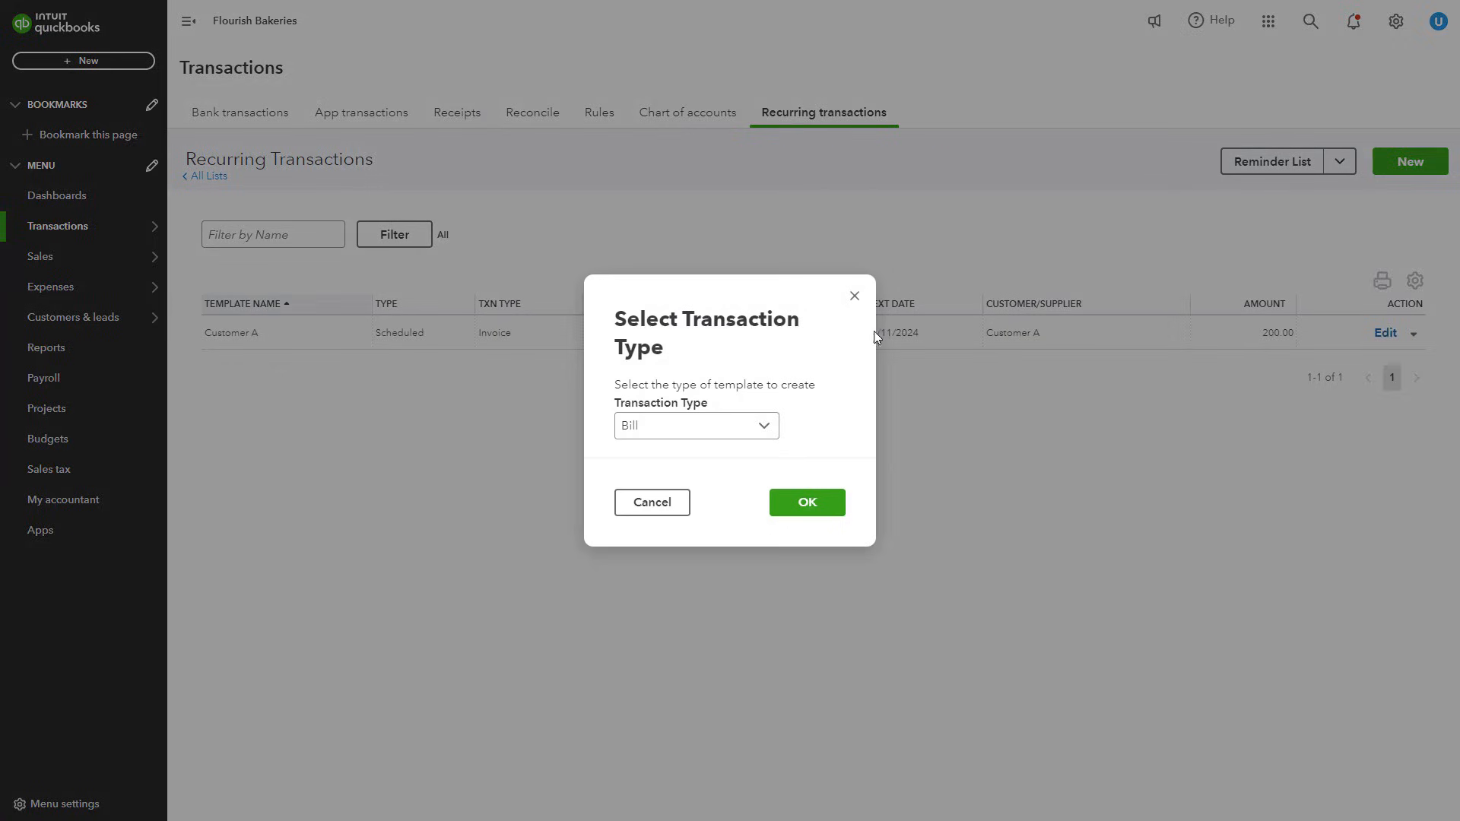
pyautogui.click(761, 424)
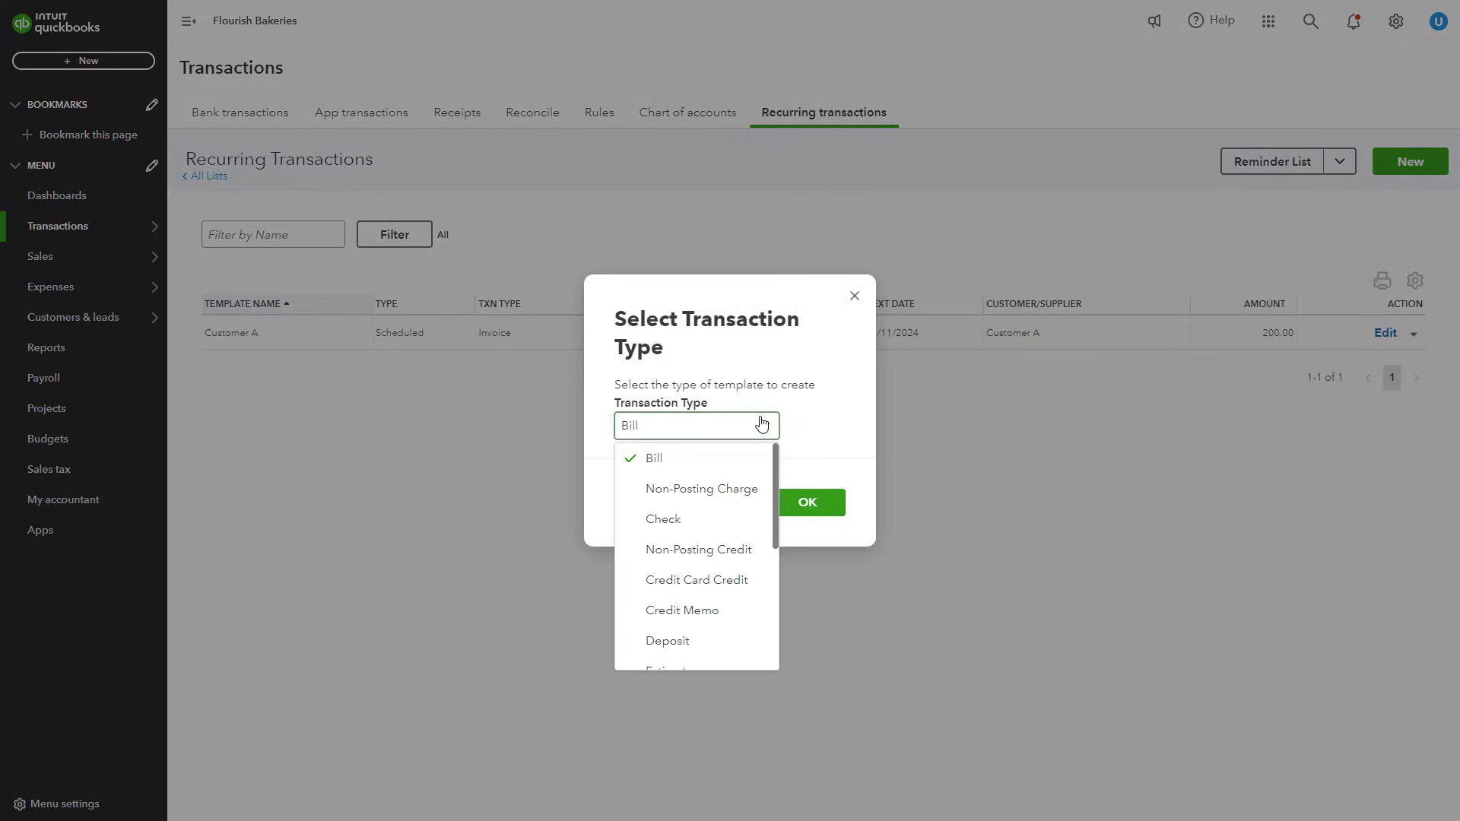
pyautogui.click(708, 464)
pyautogui.click(808, 500)
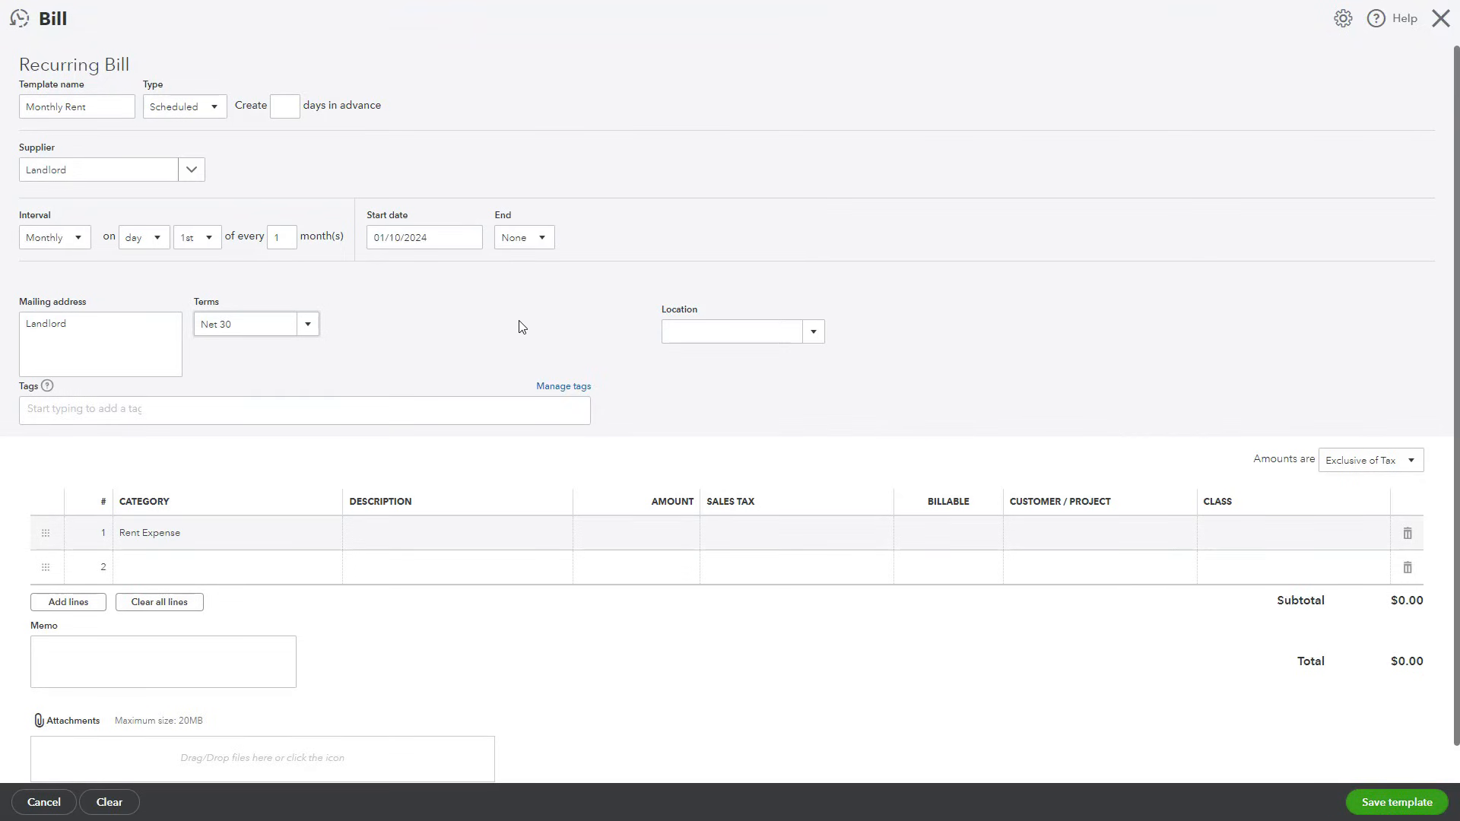
# - Keep the Monthly Rent bill template's type as Scheduled and choose a Monthly interval
pyautogui.click(508, 321)
pyautogui.click(212, 110)
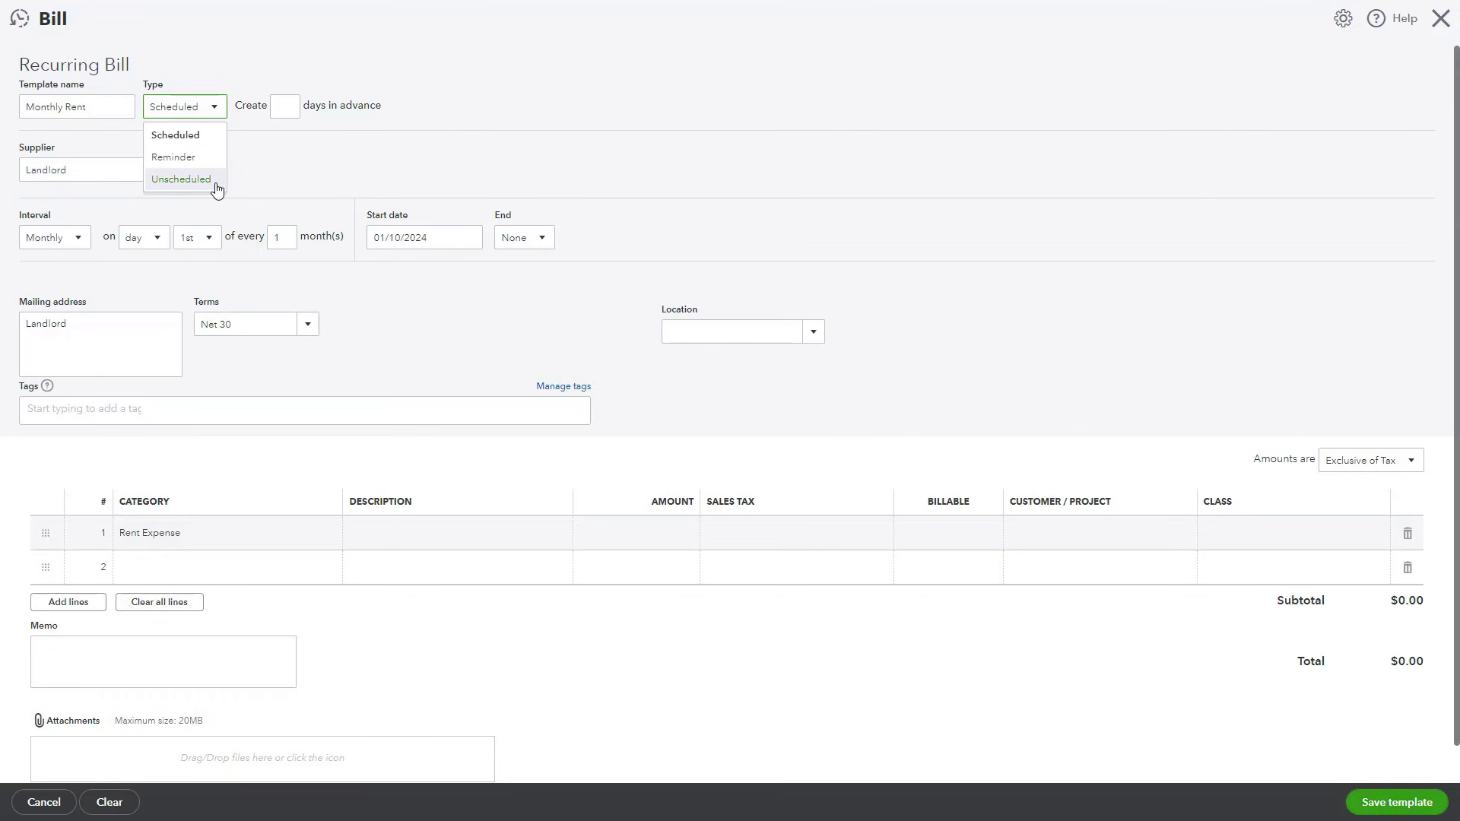
pyautogui.click(277, 179)
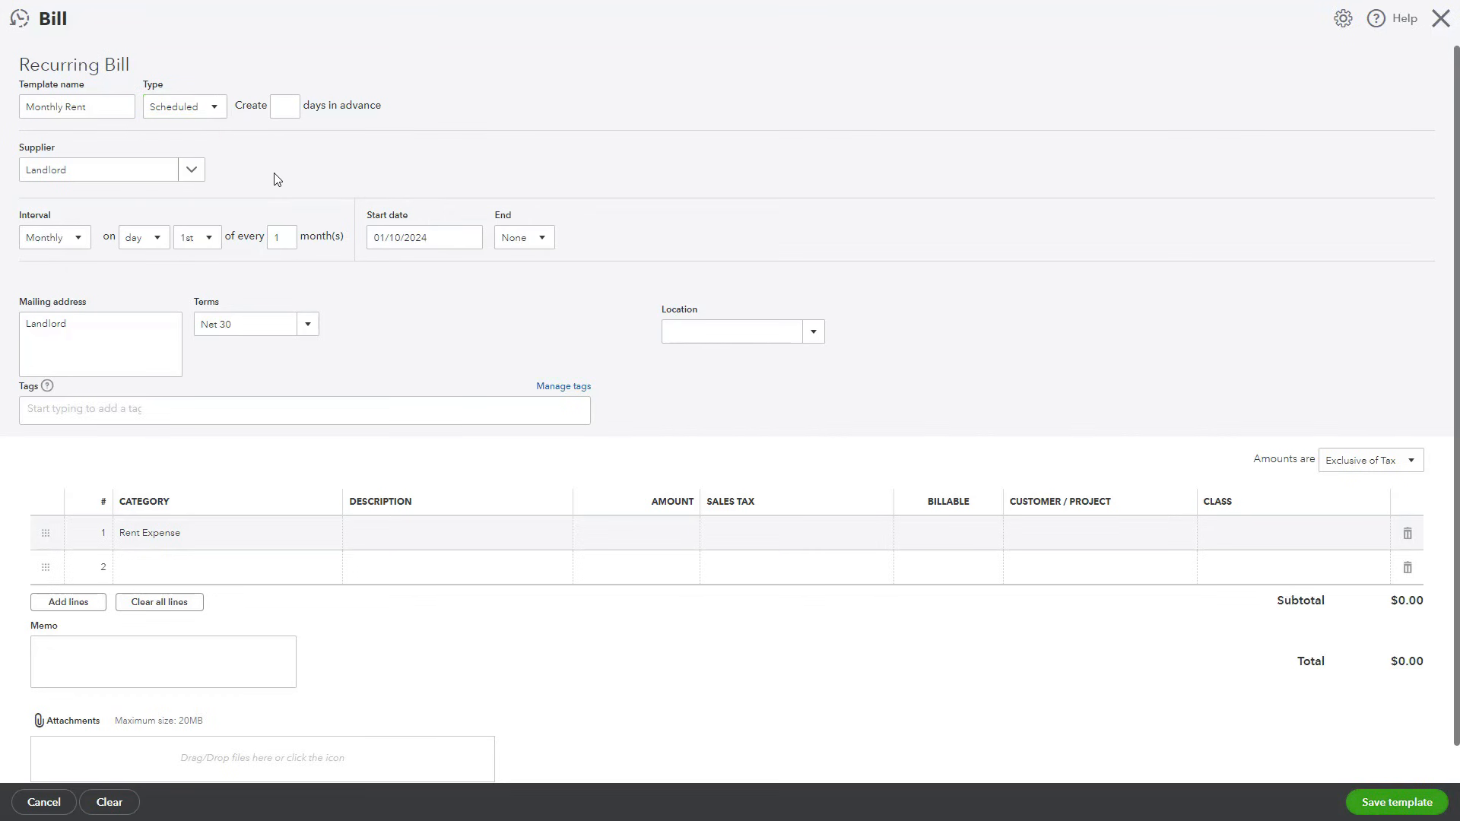
pyautogui.click(76, 238)
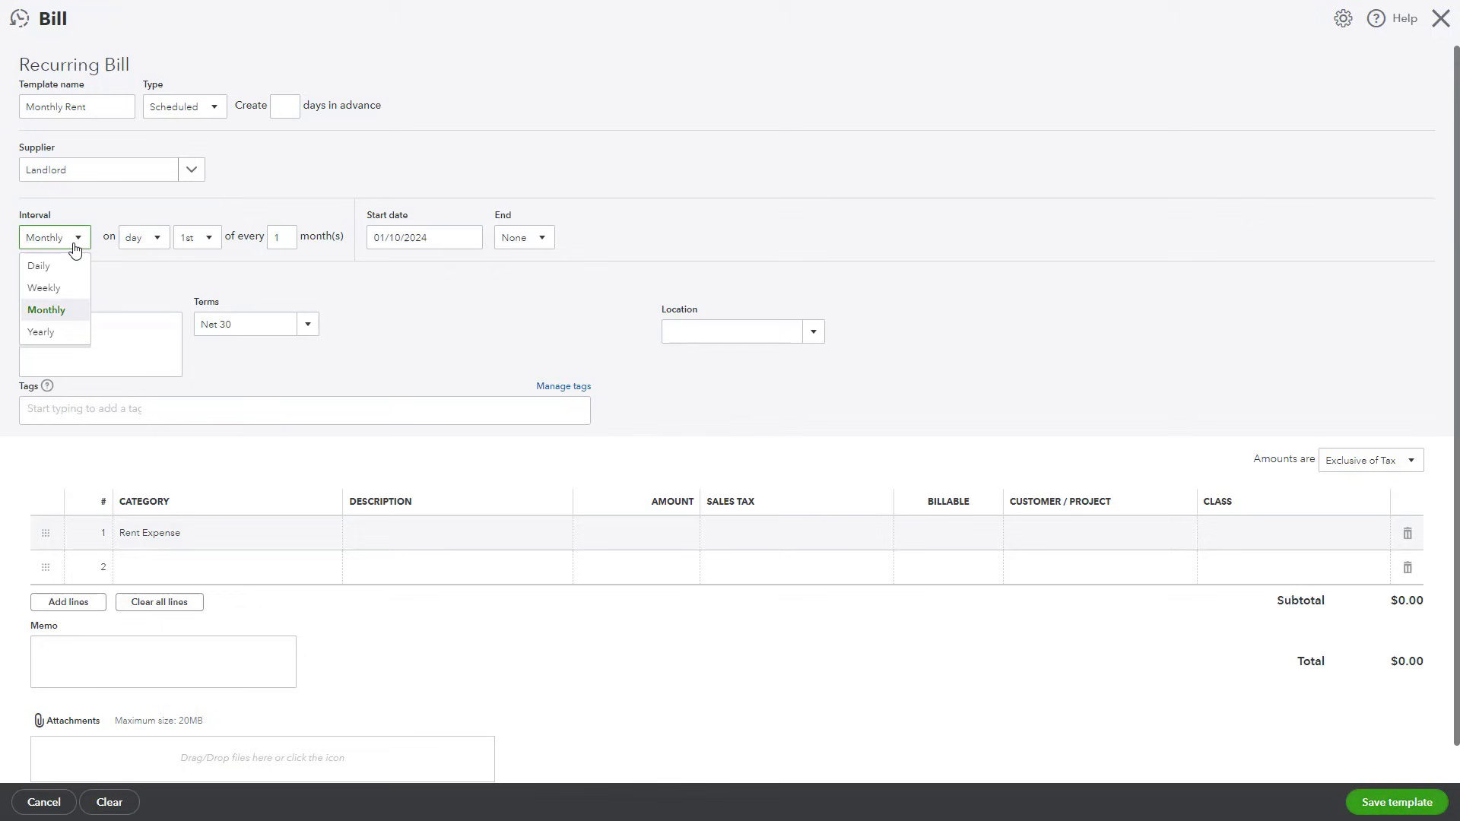
pyautogui.click(64, 313)
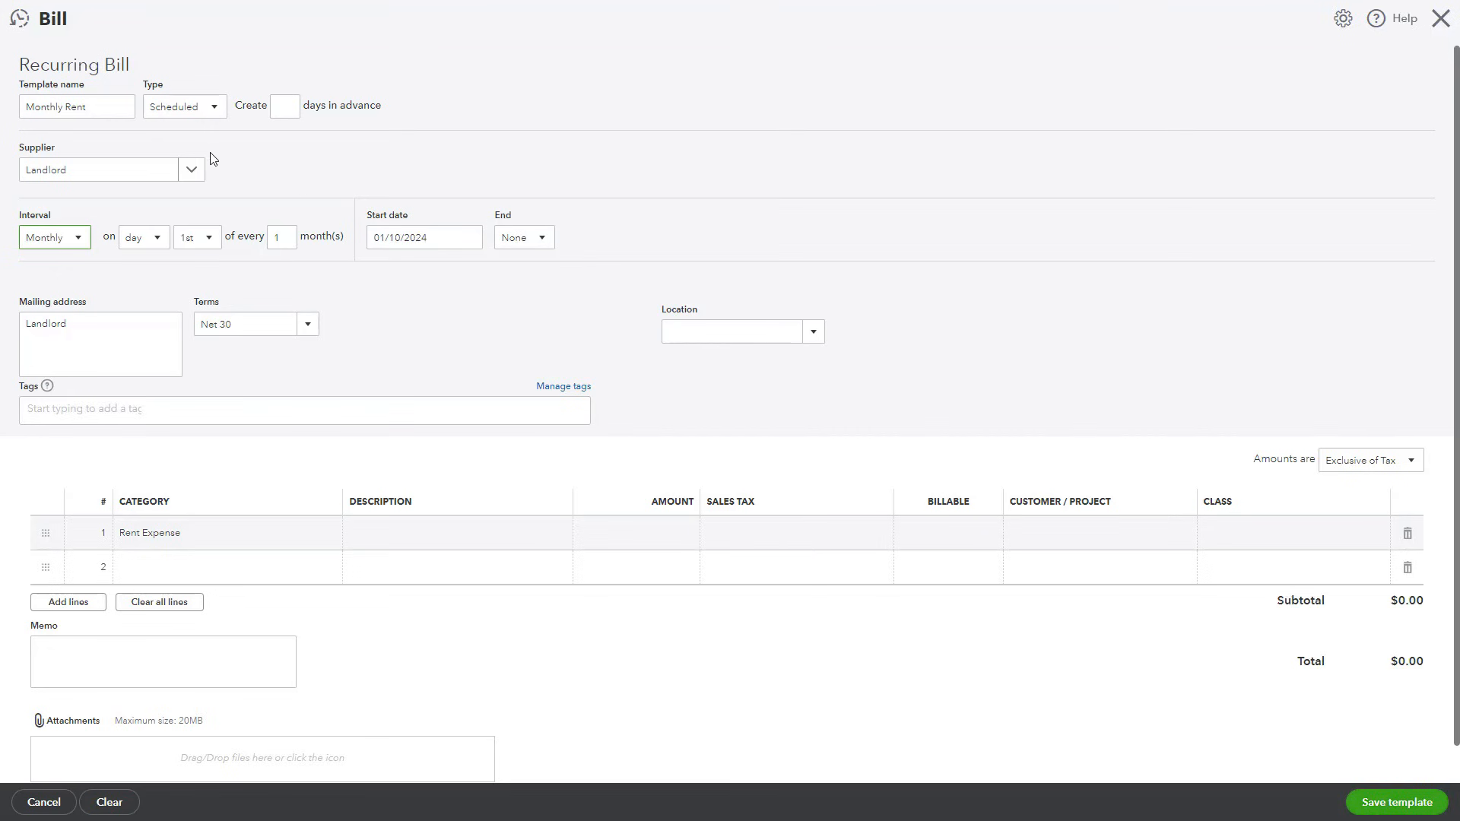
# - Choose Landlord as the supplier and Net 30 as the terms on the Monthly Rent template
pyautogui.click(190, 169)
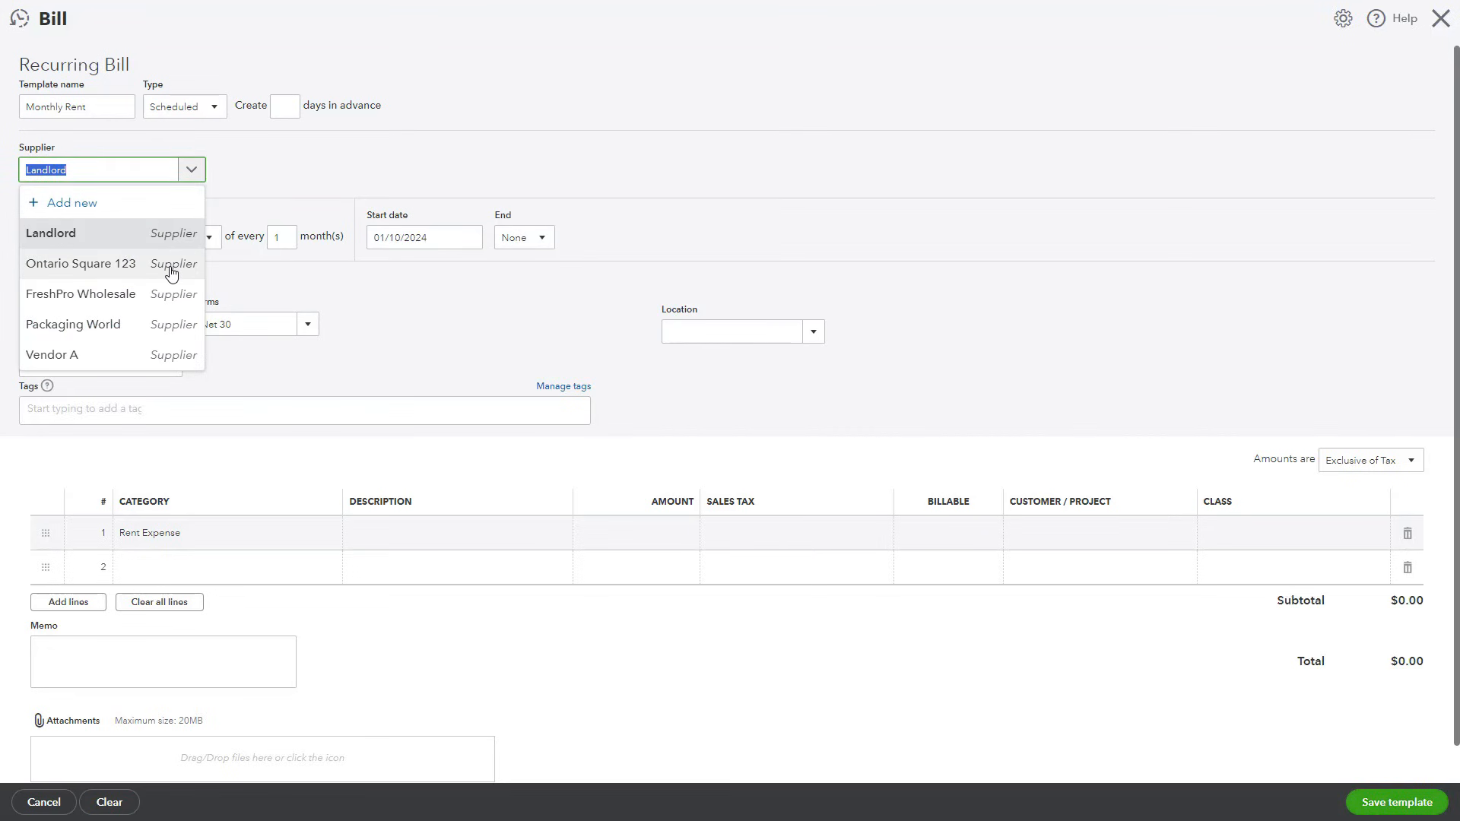
pyautogui.click(93, 235)
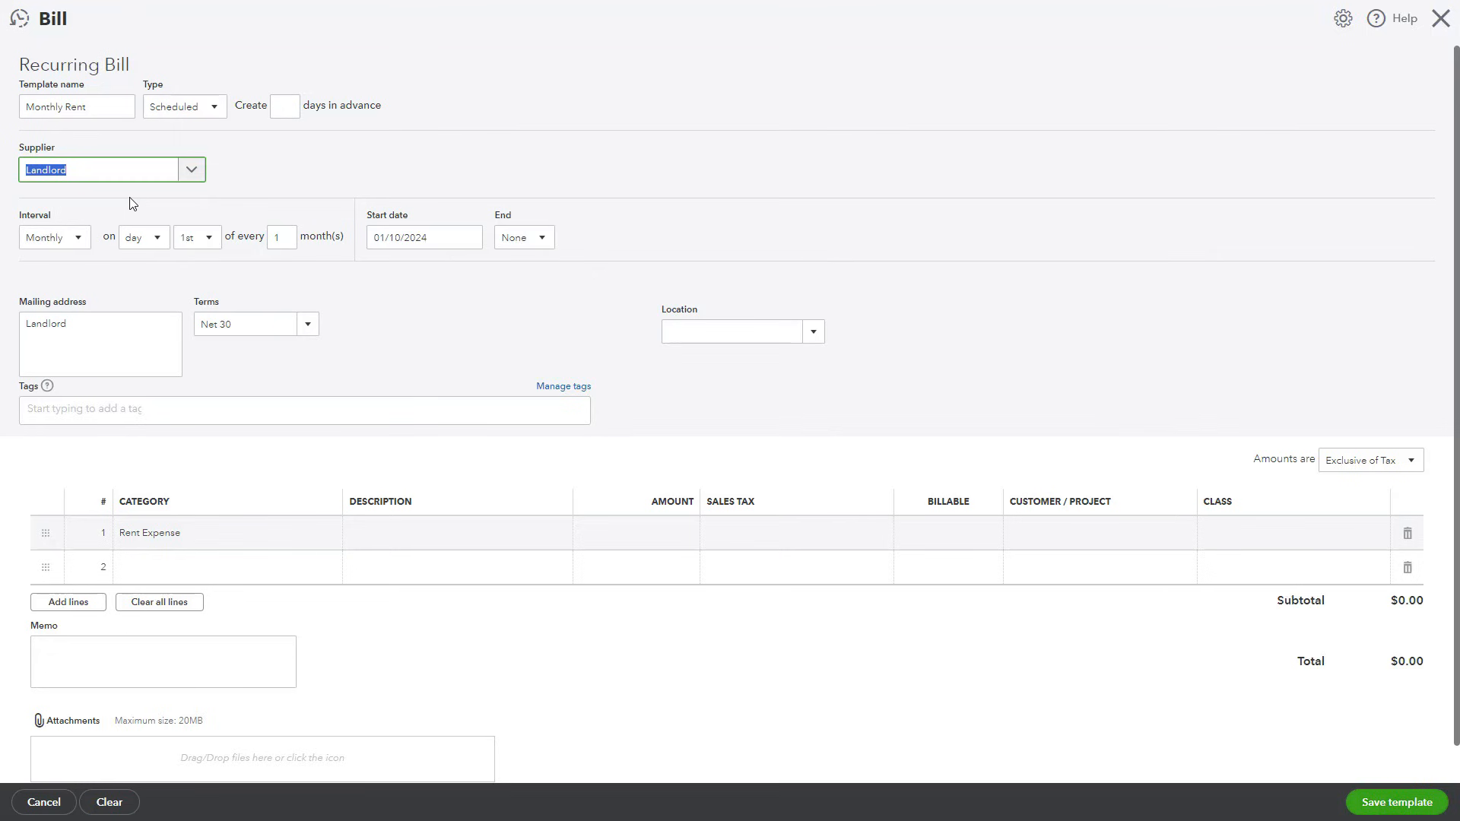
pyautogui.click(132, 203)
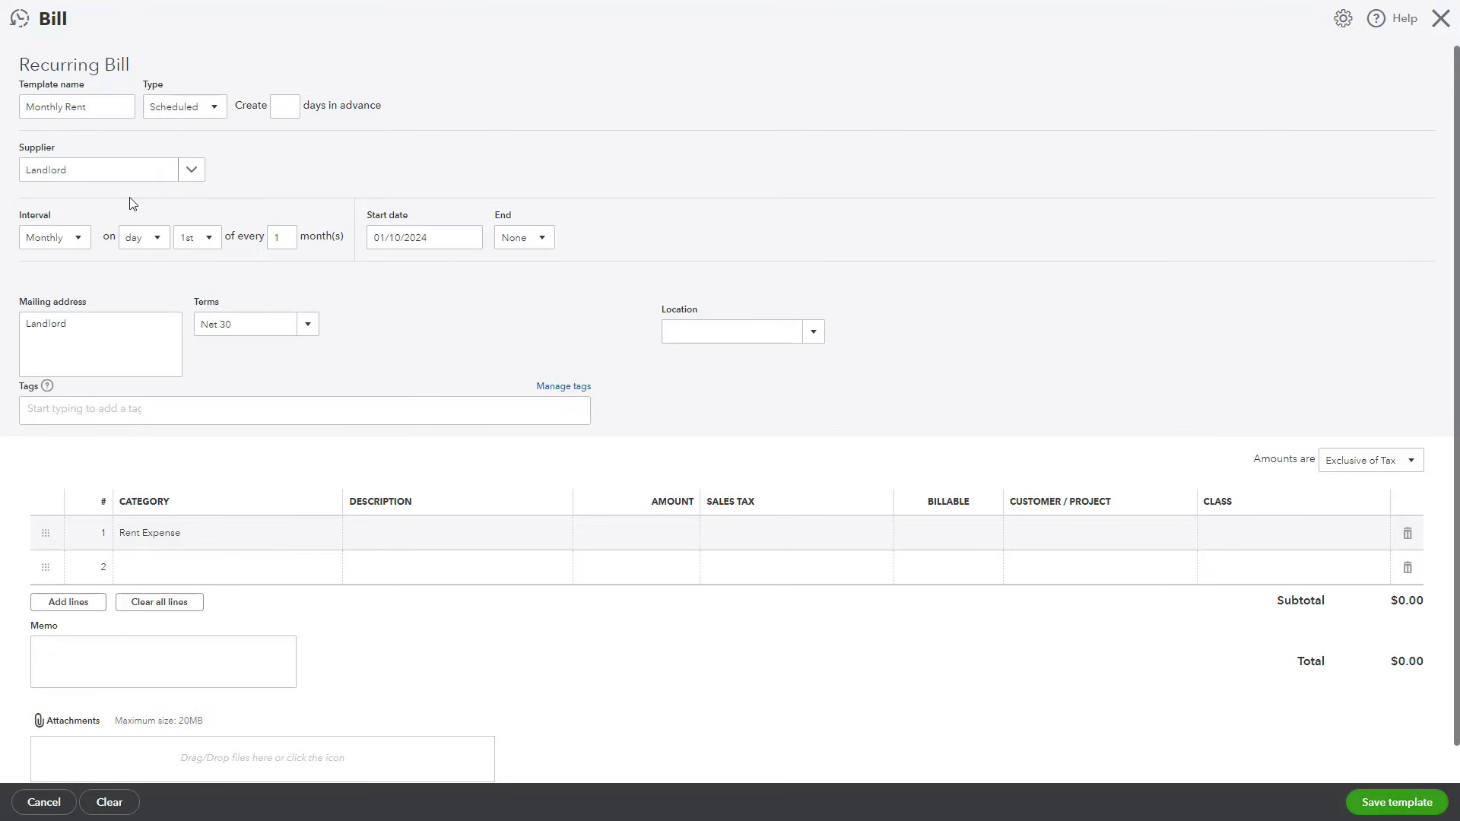
pyautogui.click(192, 178)
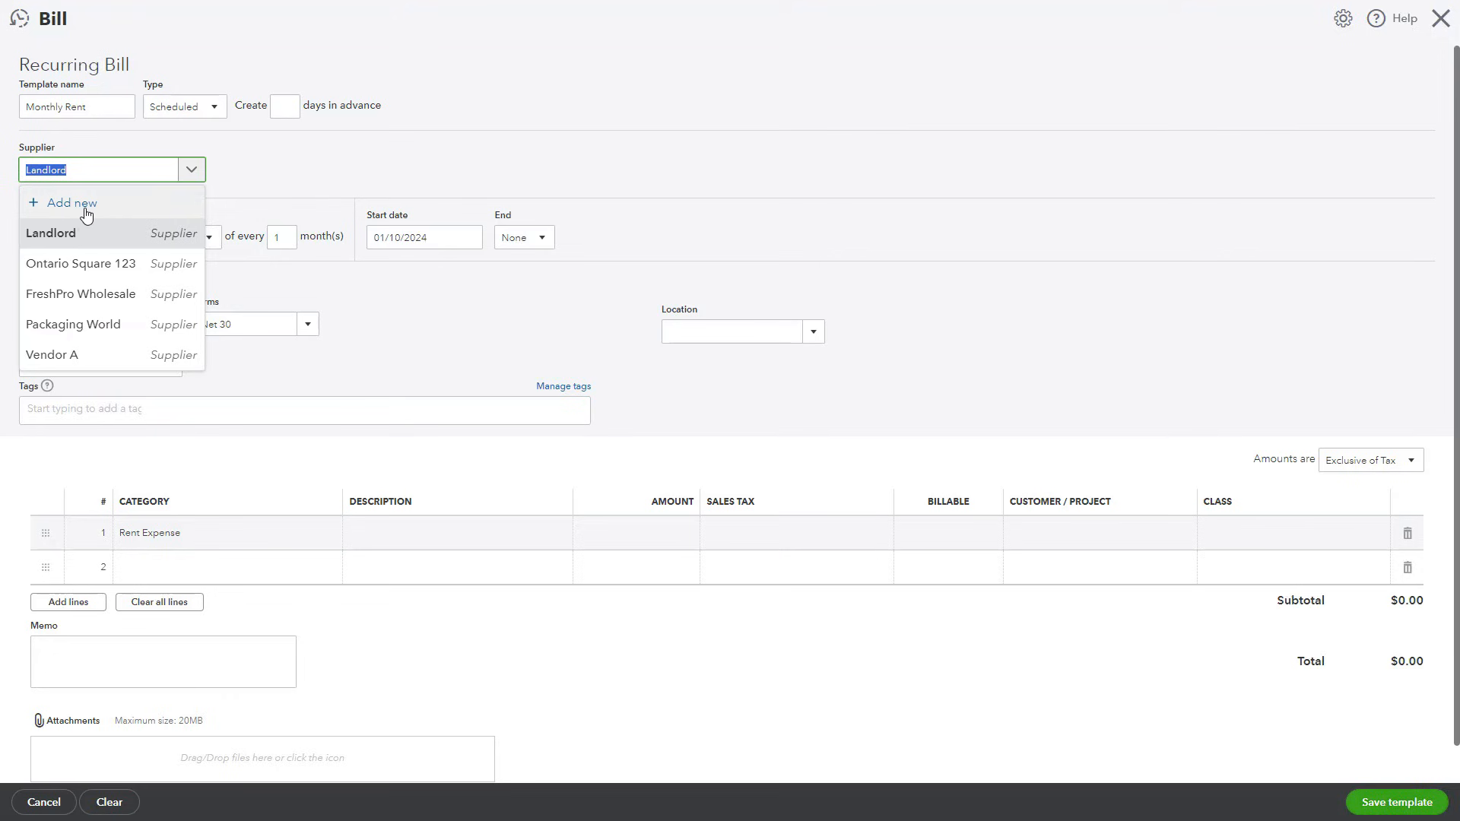
pyautogui.click(243, 178)
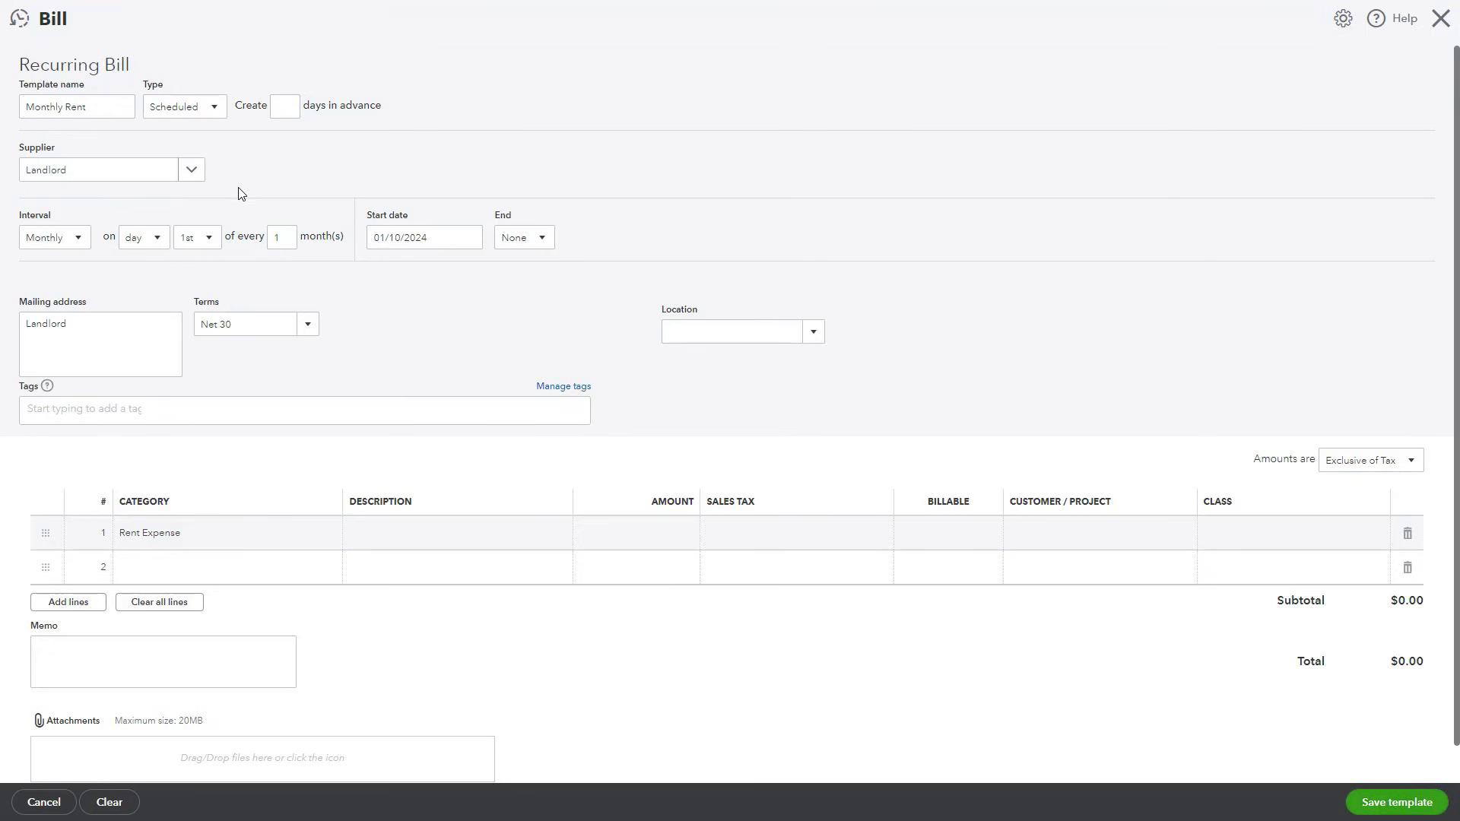
pyautogui.click(305, 327)
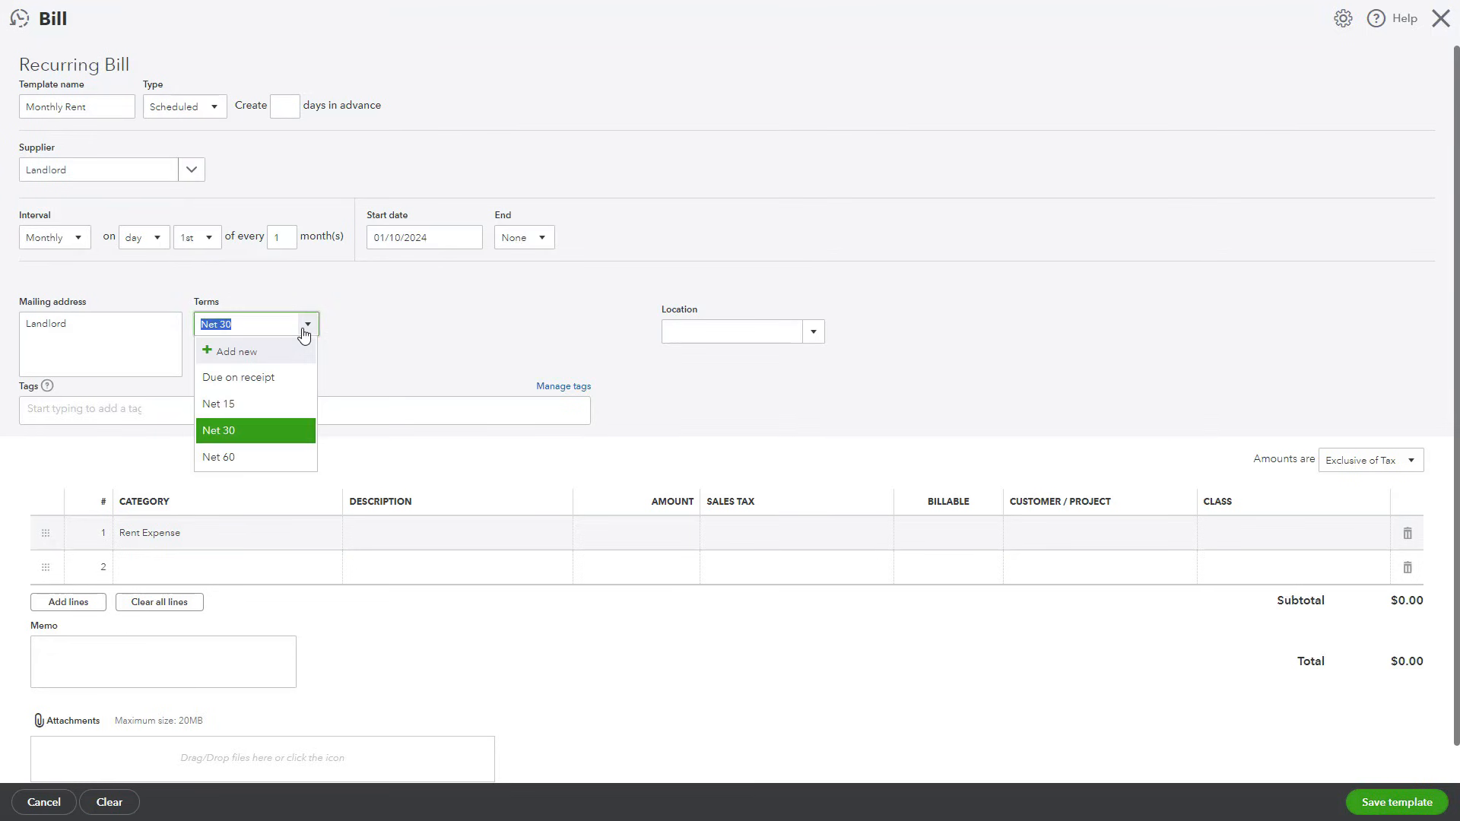
pyautogui.click(288, 426)
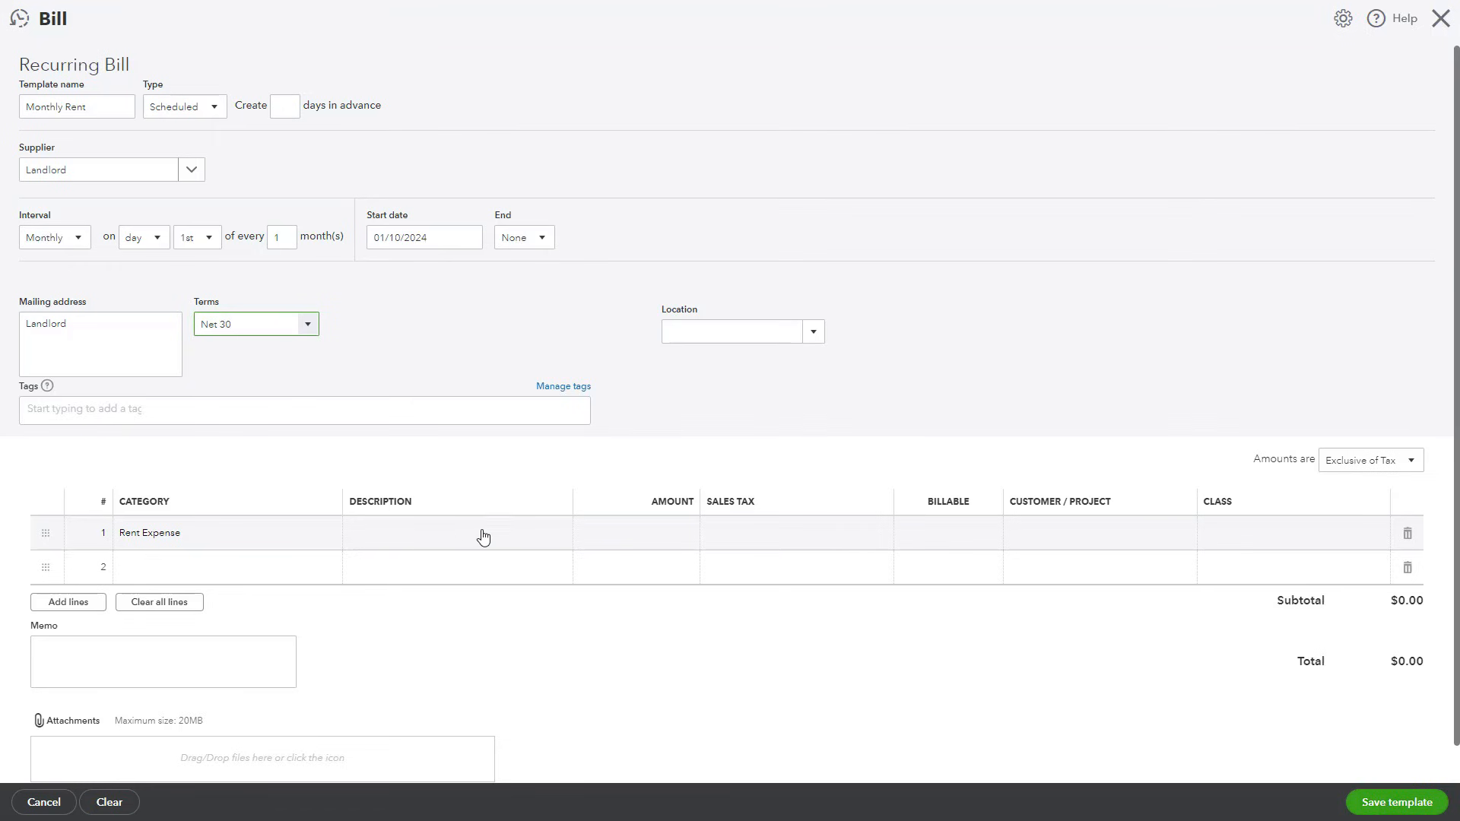
# - Enter an amount of 500 on the Rent Expense line, leave the memo blank and save the template
pyautogui.click(643, 539)
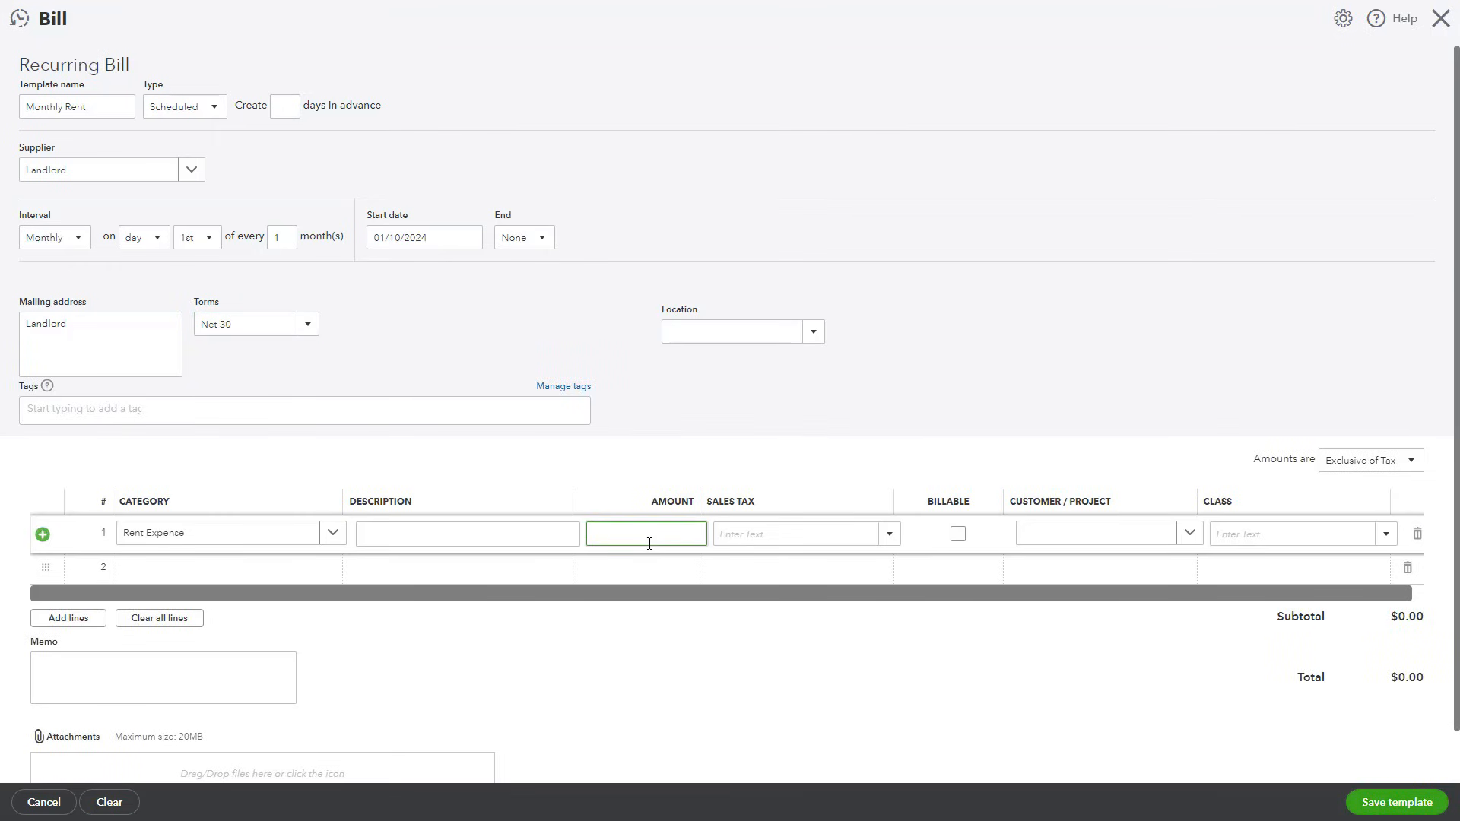
pyautogui.write('500')
pyautogui.click(750, 639)
pyautogui.scroll(-1, 750, 639)
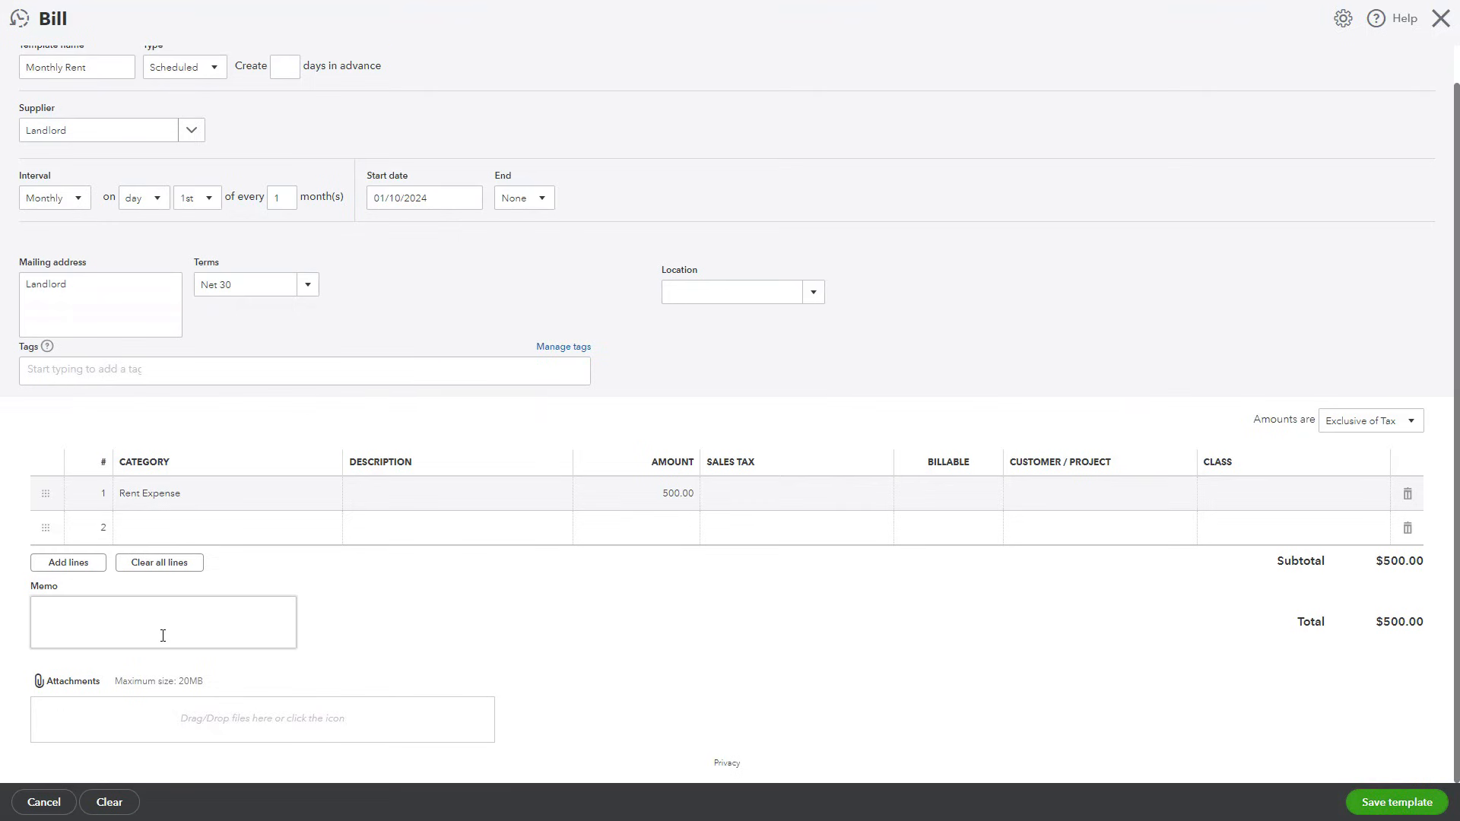
pyautogui.click(115, 614)
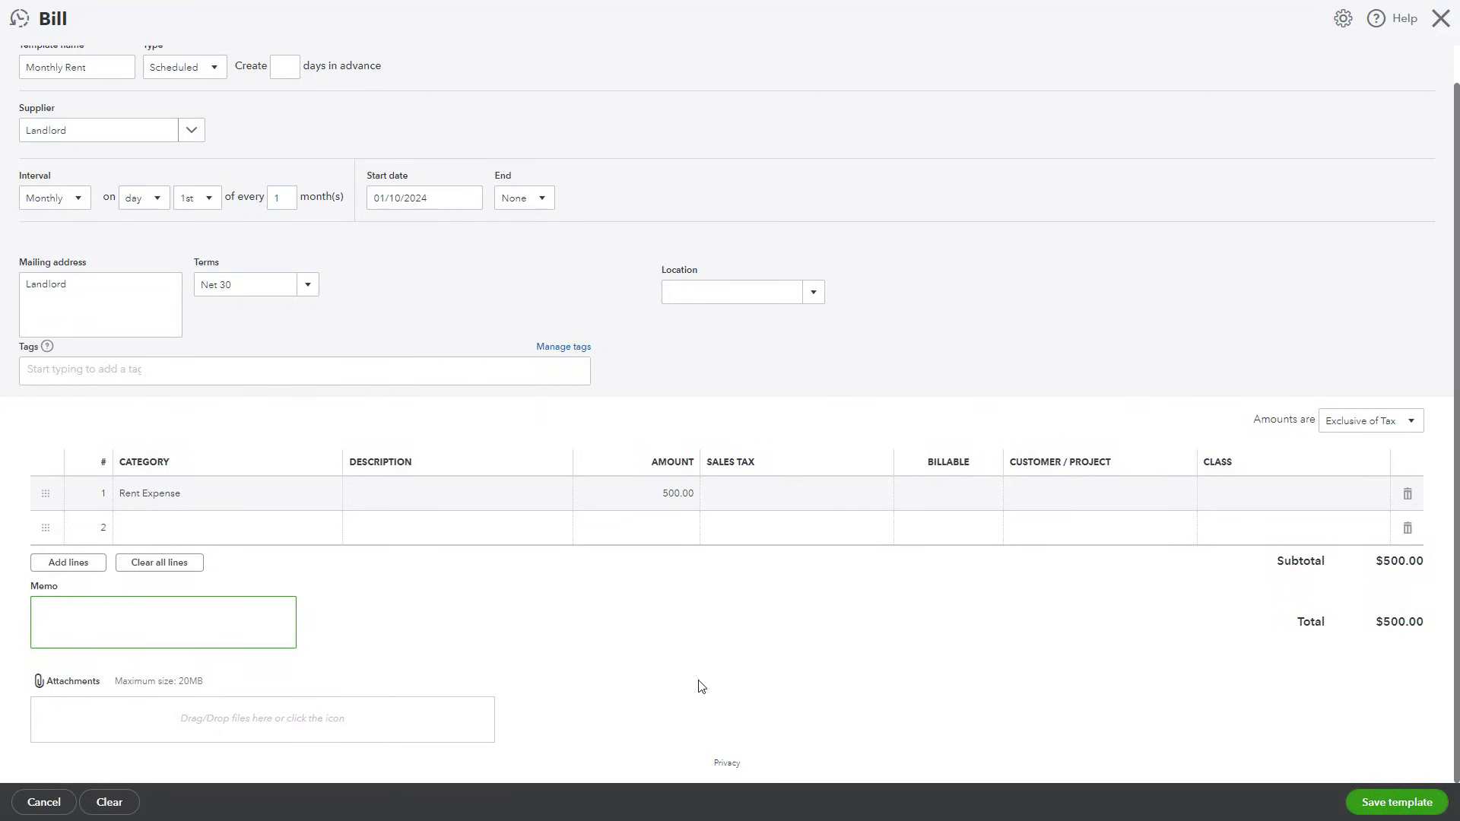
pyautogui.click(1403, 811)
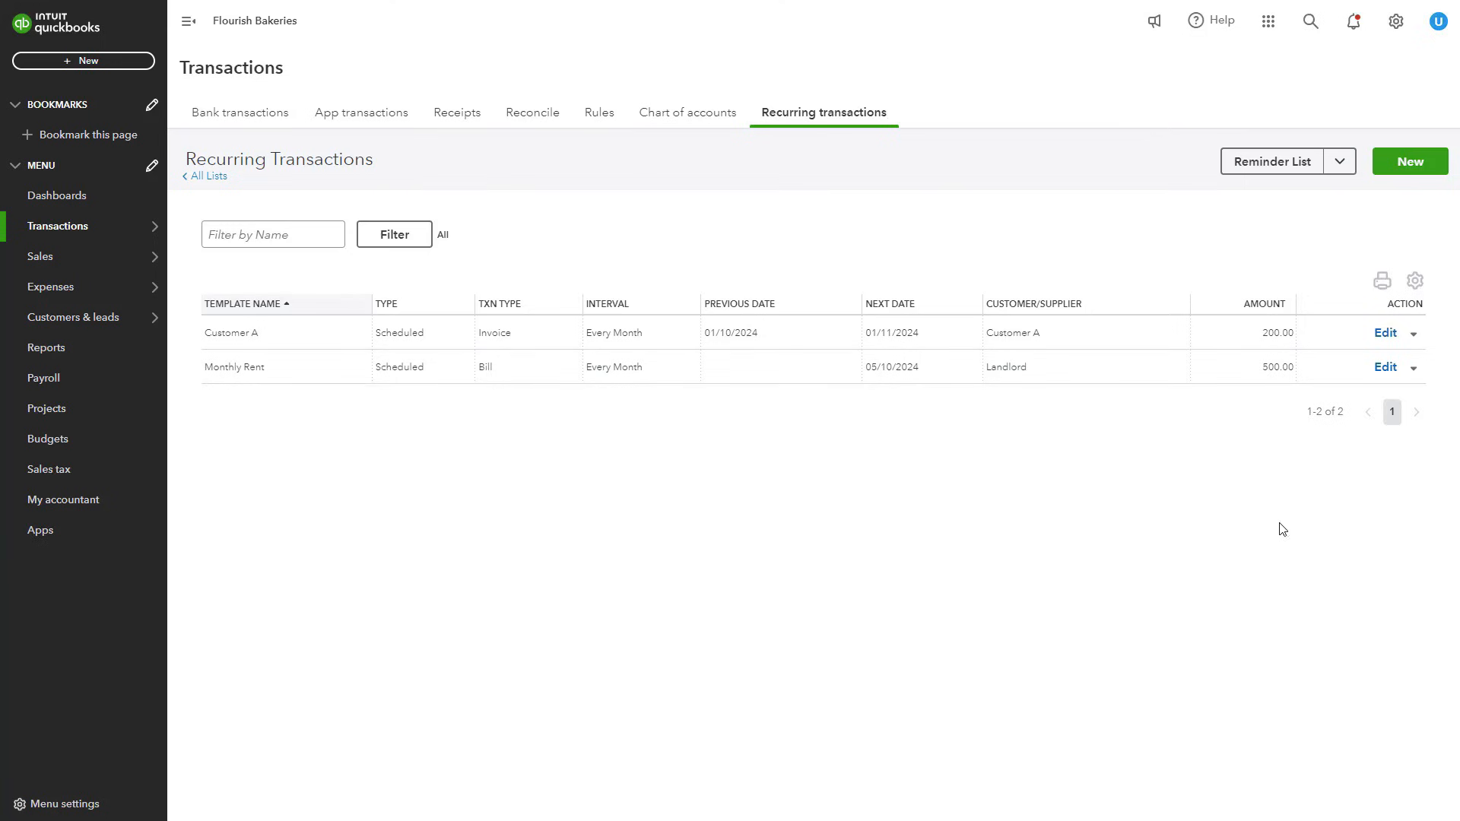
# - Review the recurring transactions list, including the edit and action options for the Monthly Rent template
pyautogui.click(1396, 28)
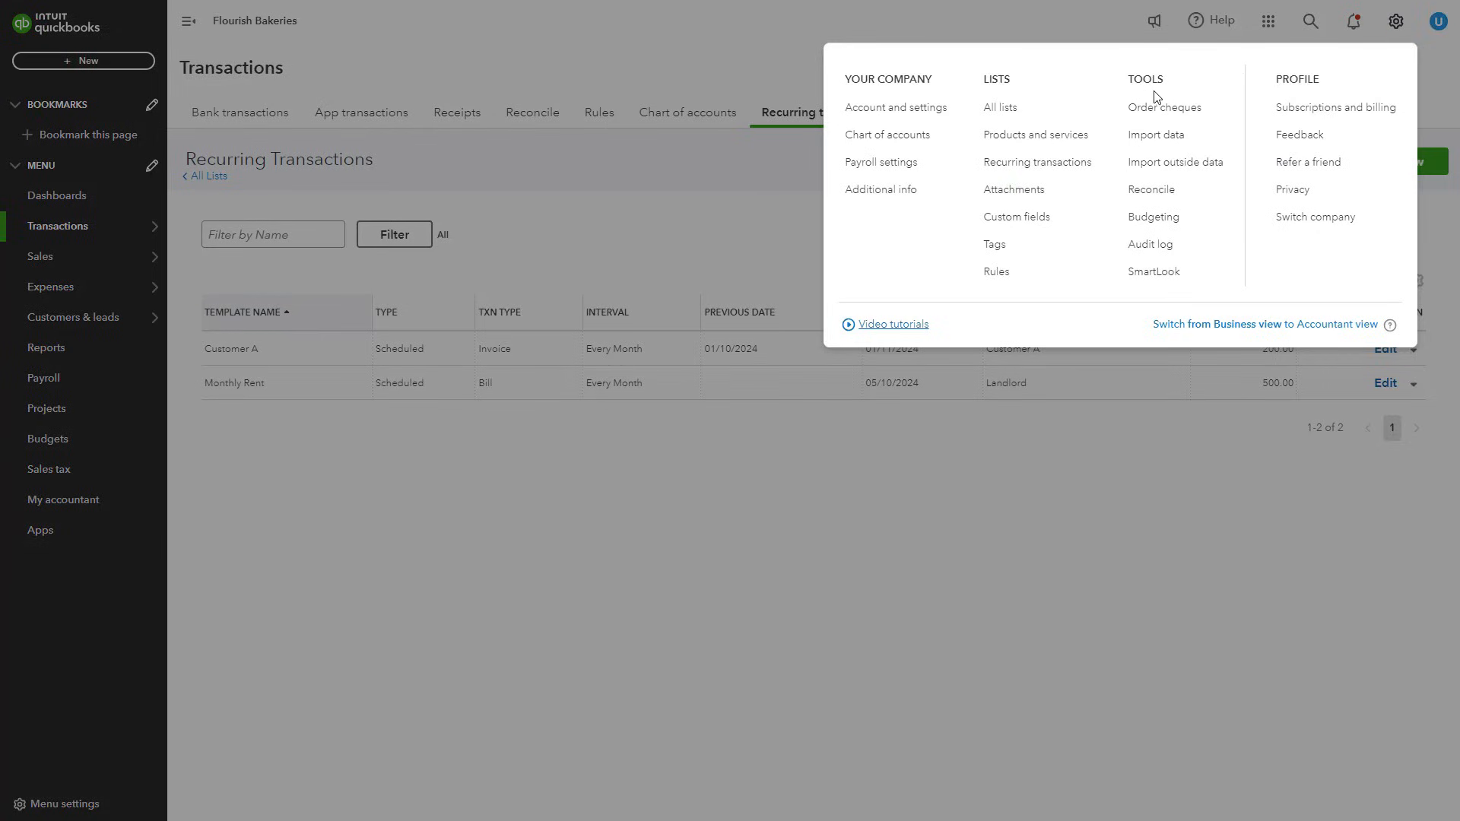
pyautogui.click(1063, 174)
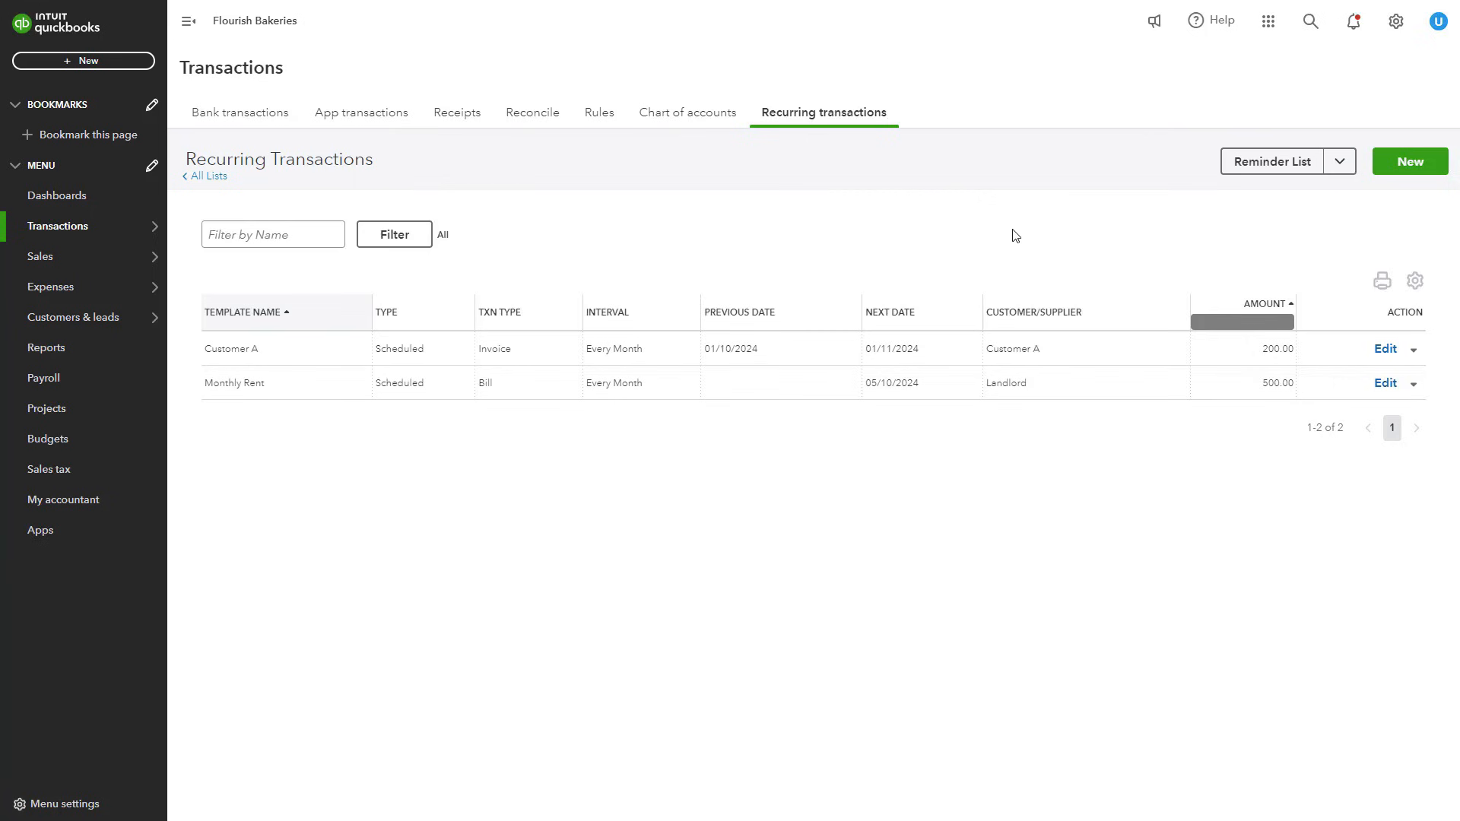
pyautogui.click(914, 310)
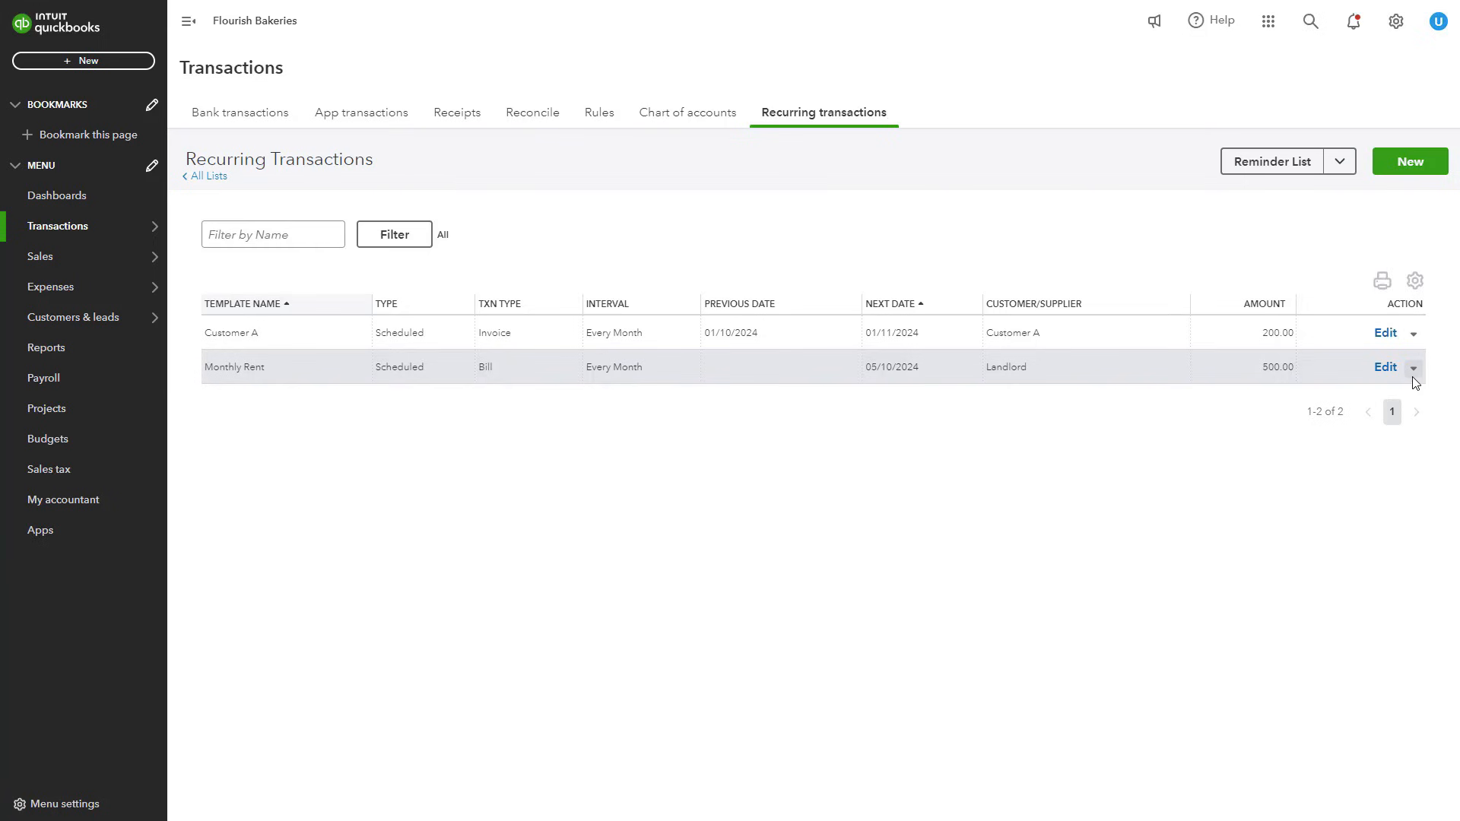
pyautogui.click(1388, 368)
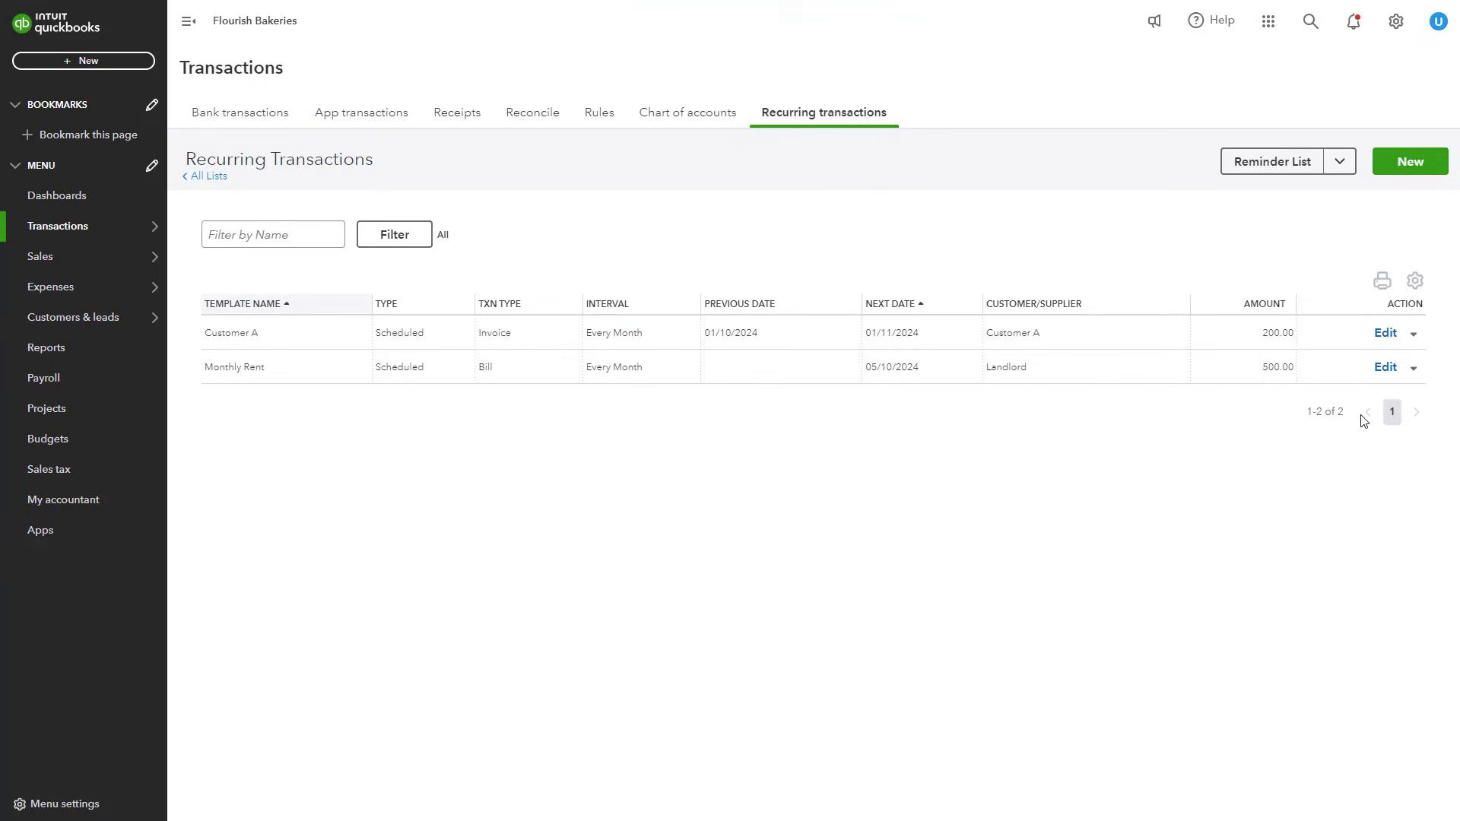
pyautogui.click(1415, 370)
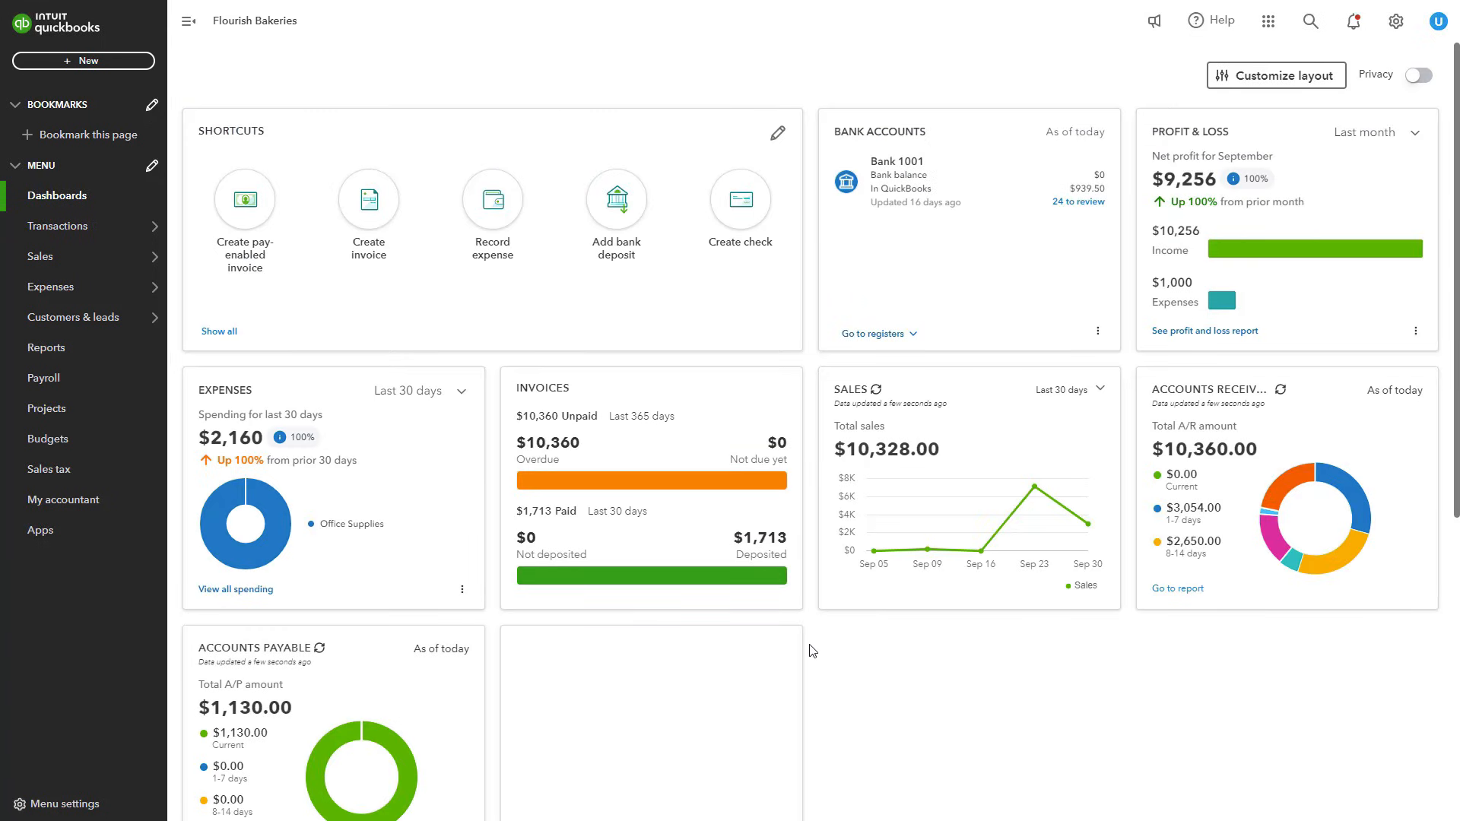
# - In Pay Bills, select only the FreshPro Wholesale bill due 10/10/2024 for payment from Bank 1001, and save and close
pyautogui.click(77, 63)
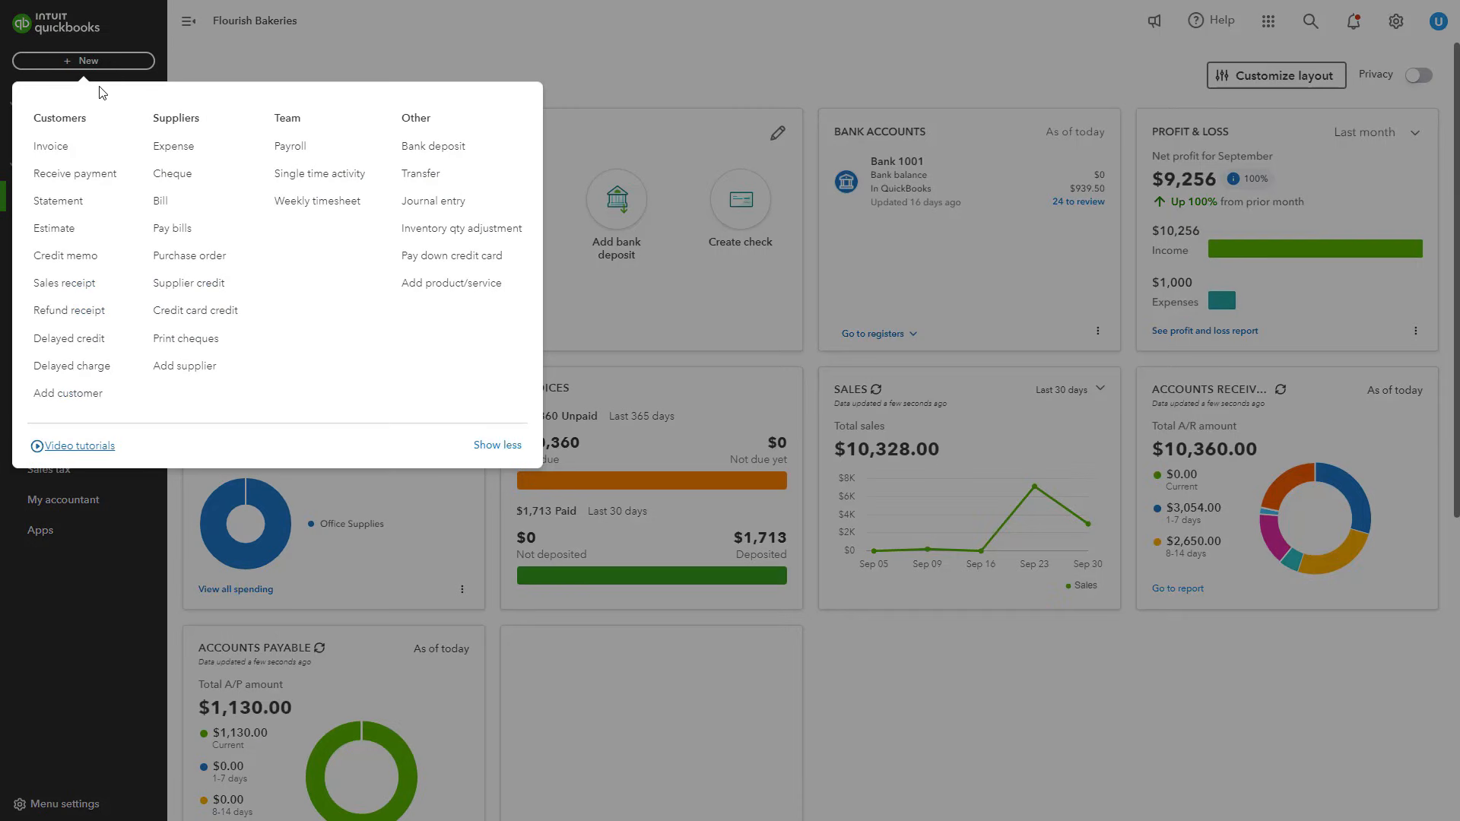
pyautogui.click(186, 236)
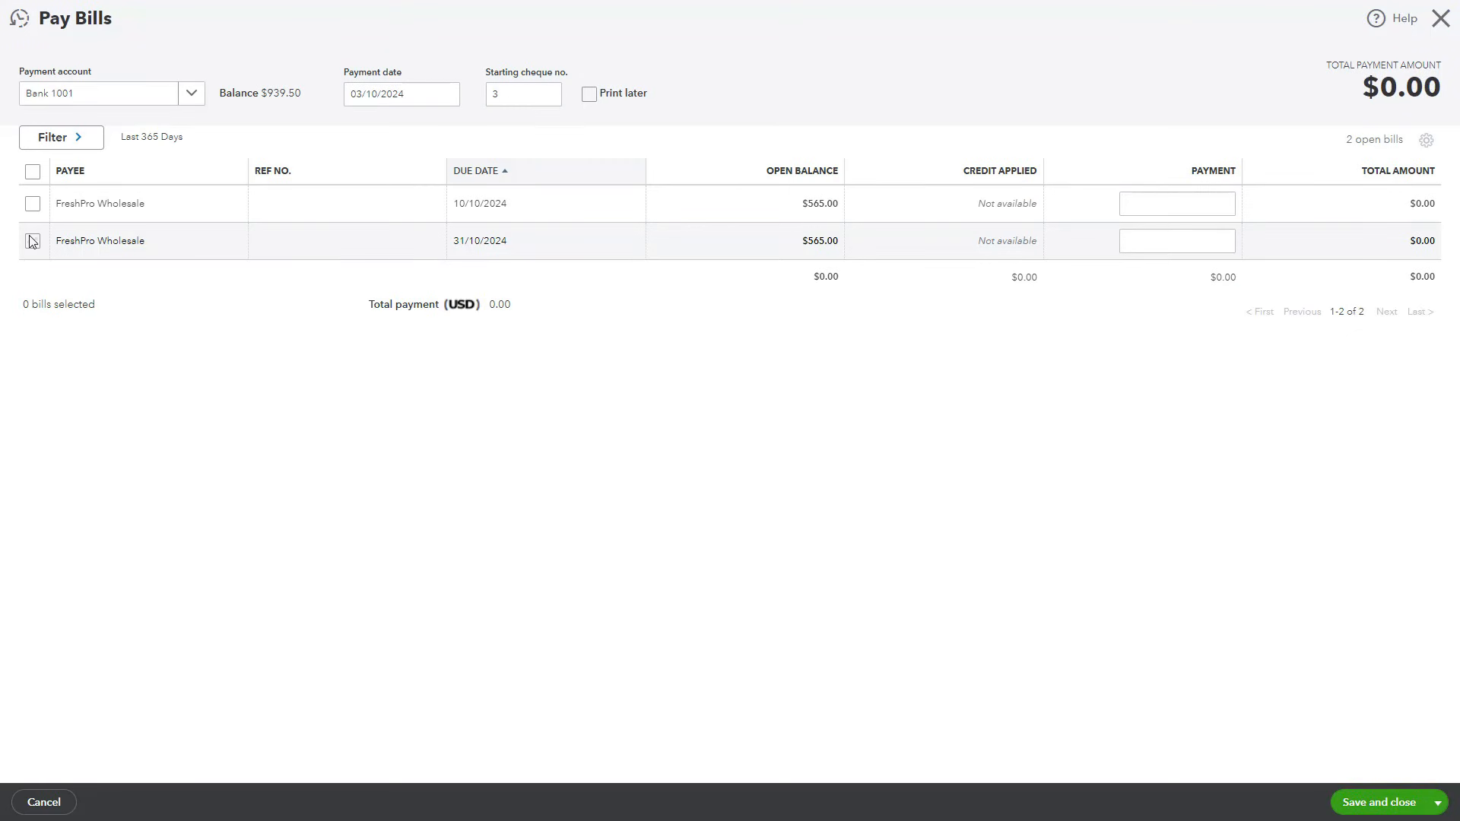
pyautogui.click(33, 204)
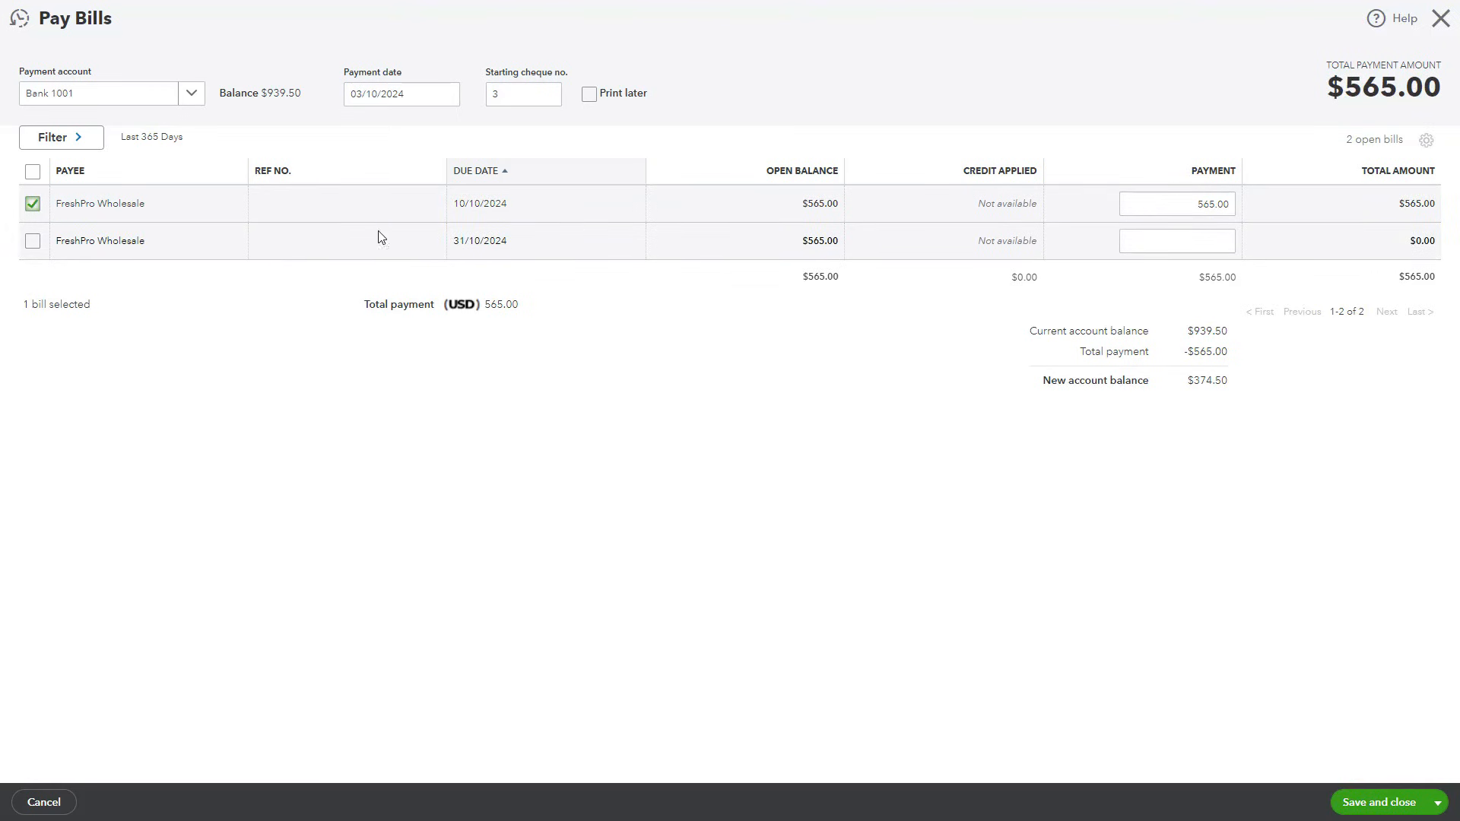
pyautogui.click(33, 241)
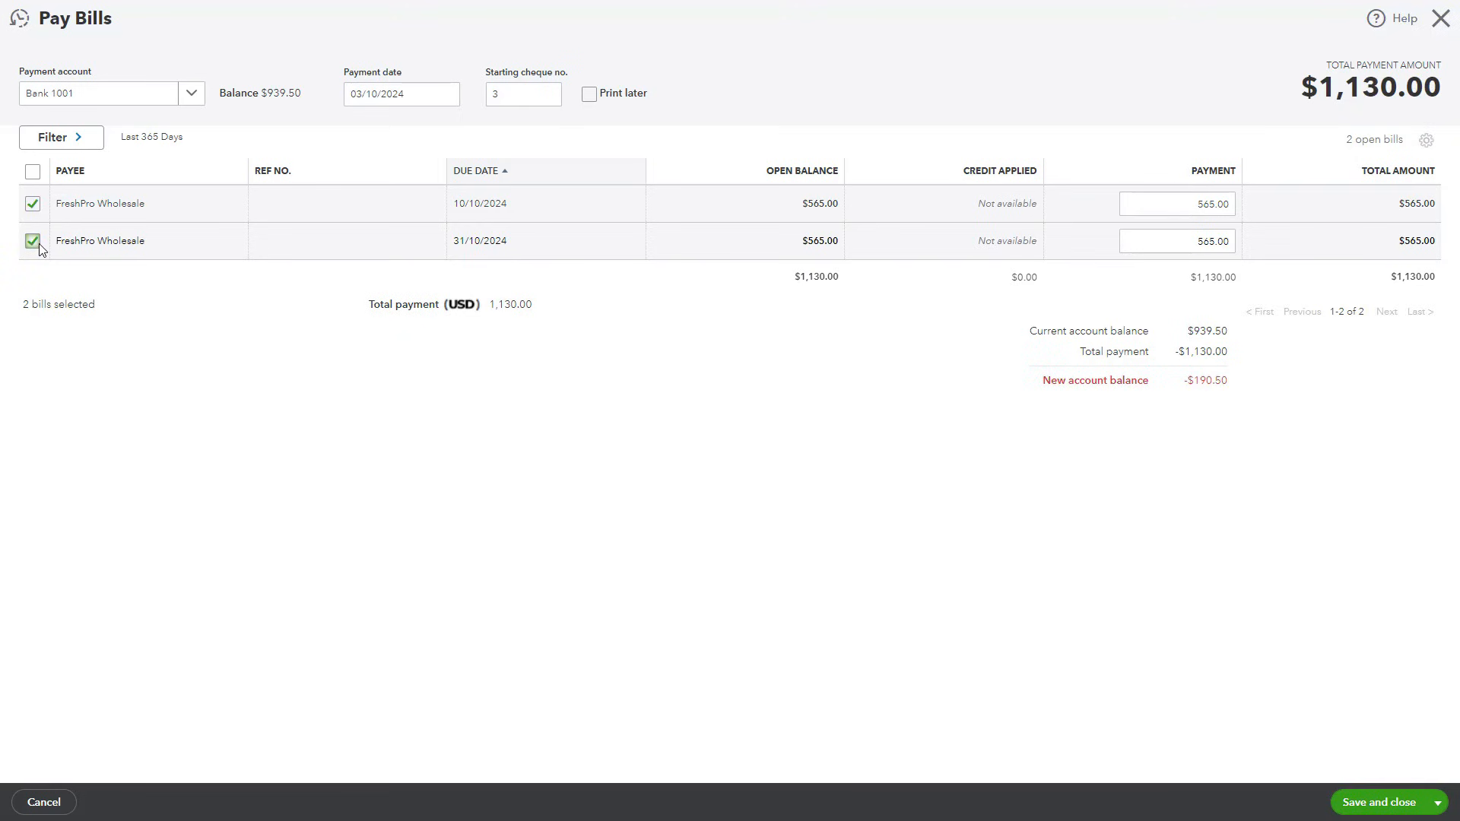
pyautogui.click(33, 241)
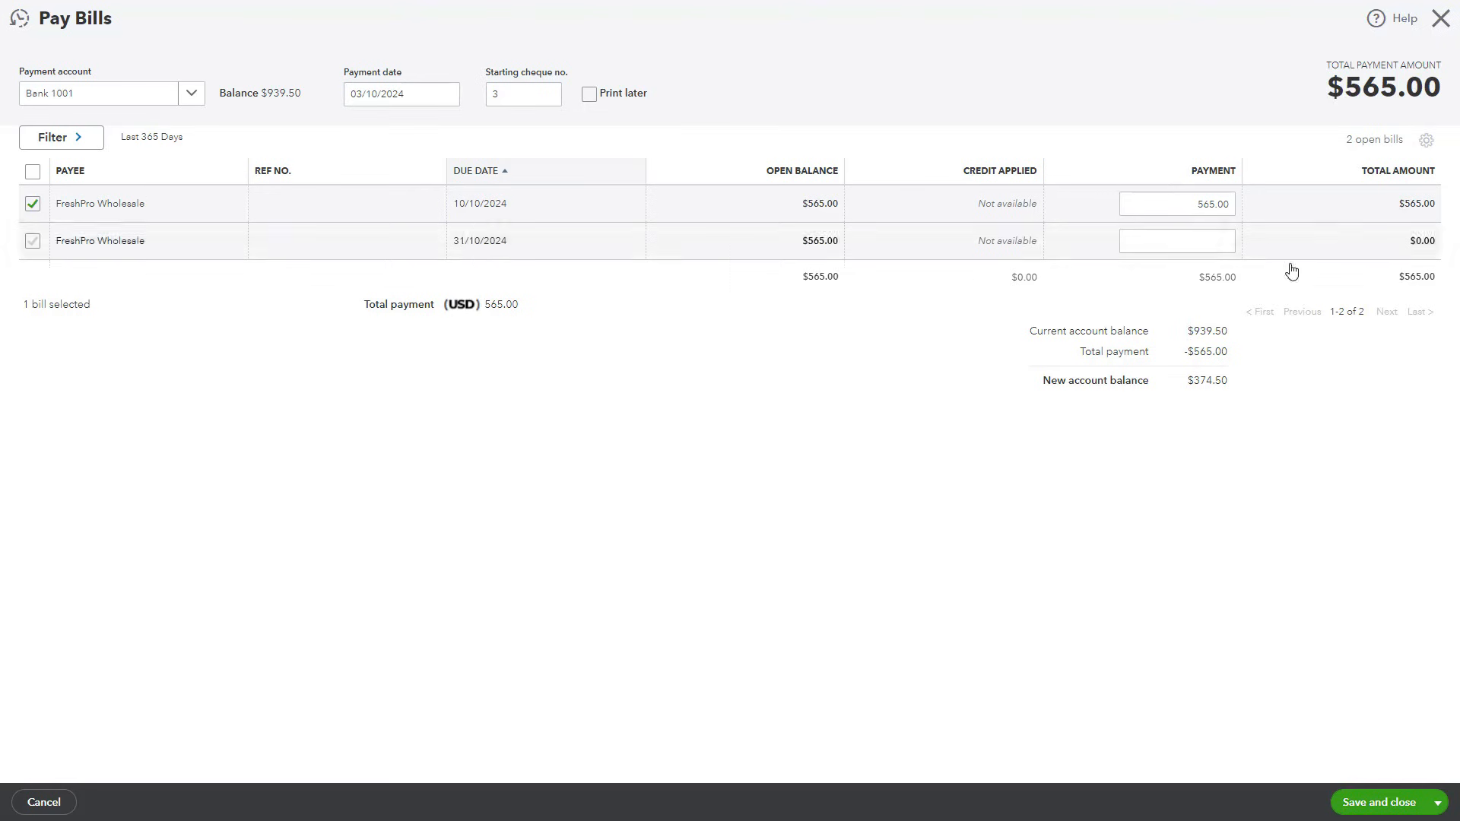
pyautogui.click(1393, 812)
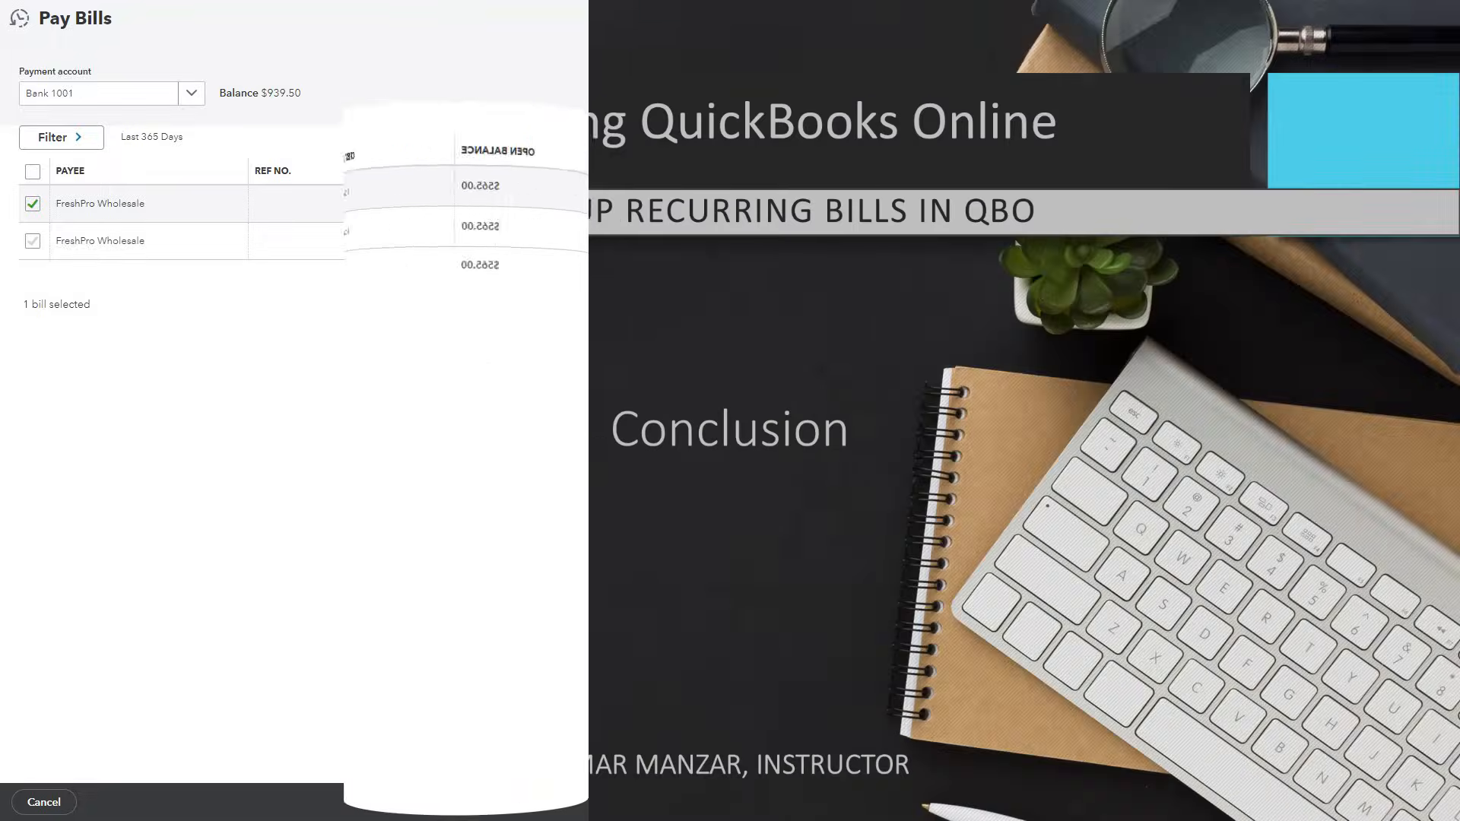
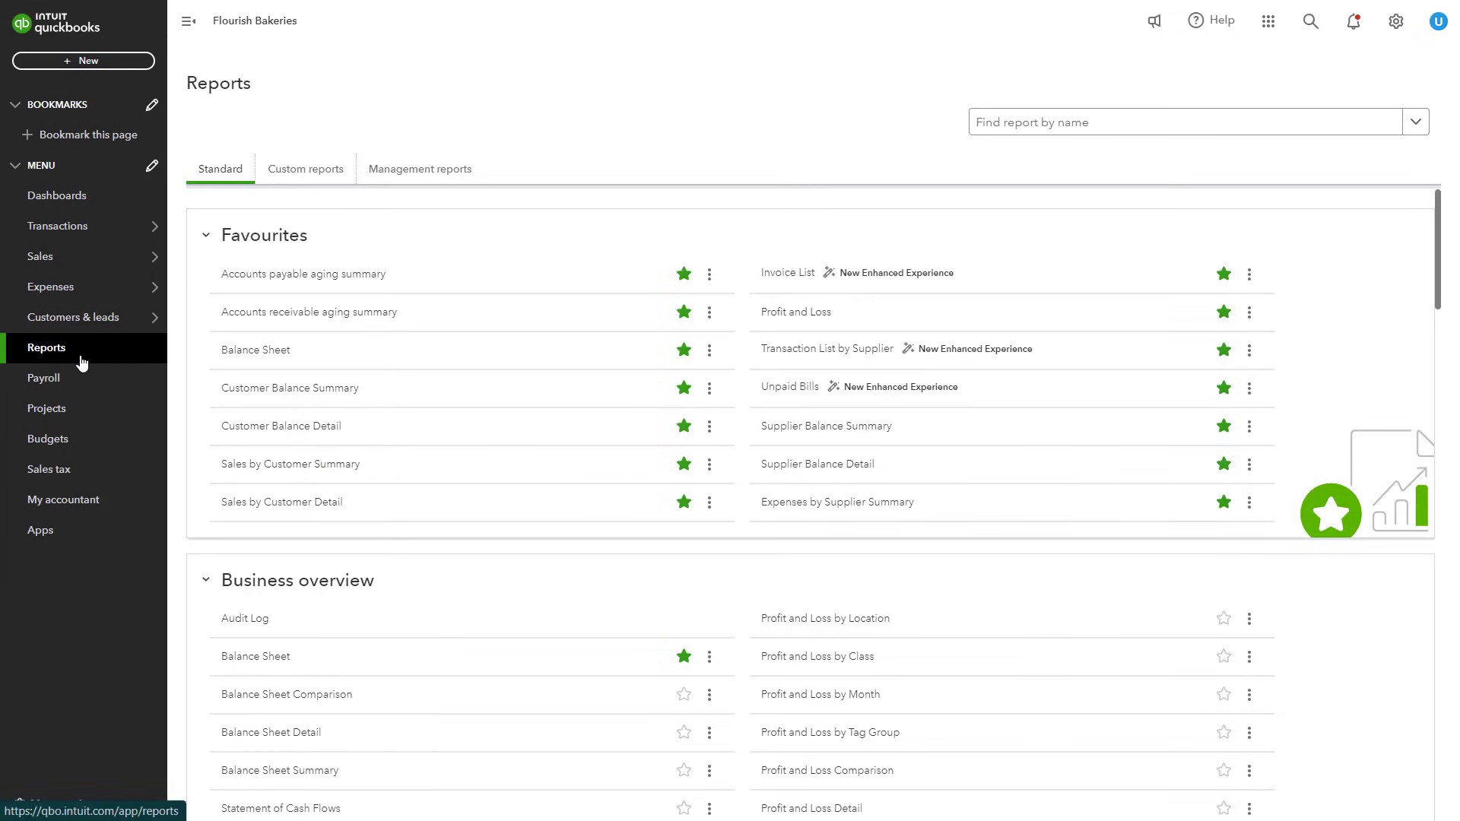
# - Search the reports for "supplier" and open the Supplier Balance Summary report
pyautogui.click(1057, 132)
pyautogui.write('s')
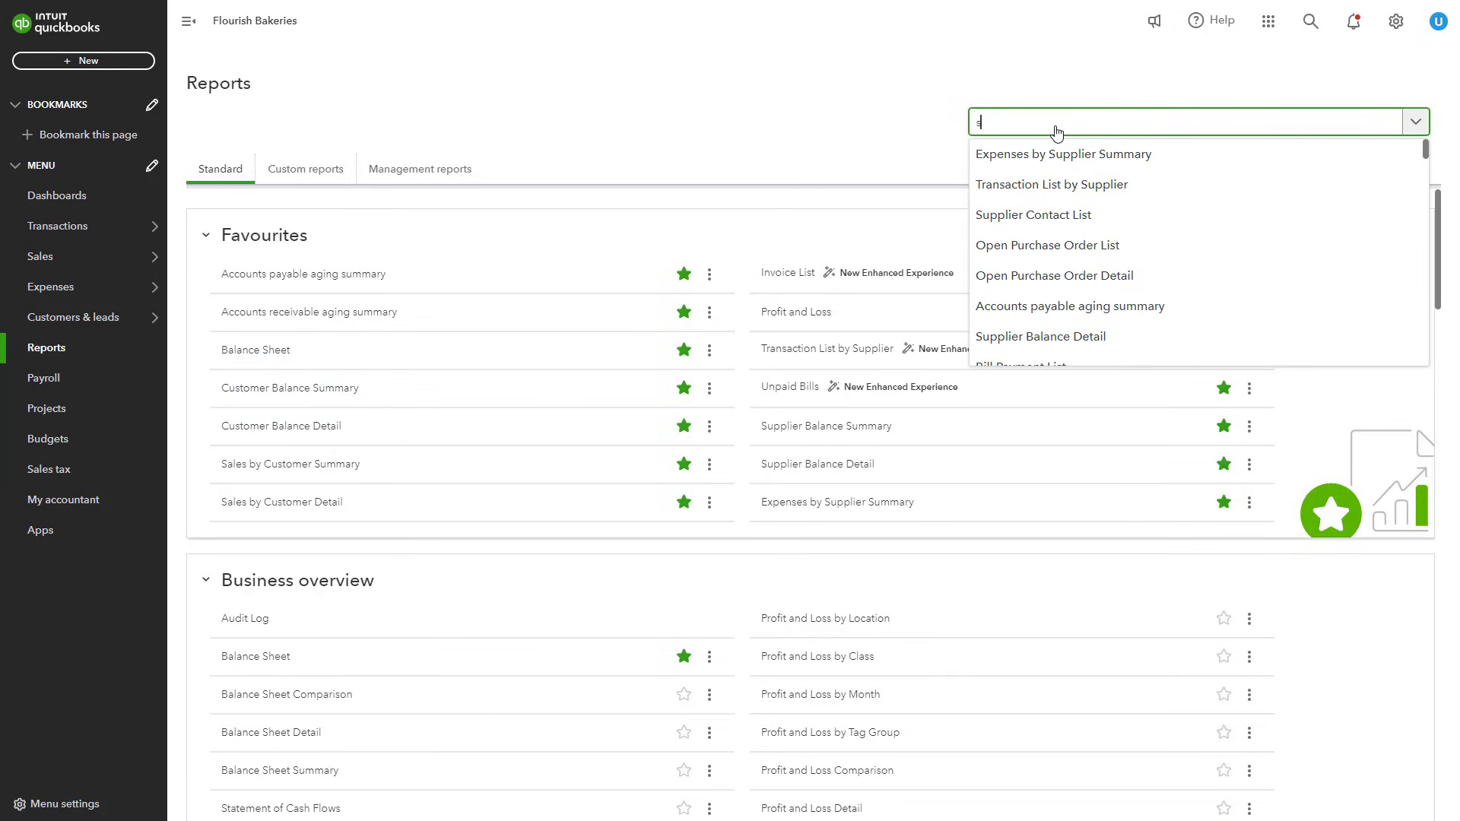
pyautogui.write('upplier')
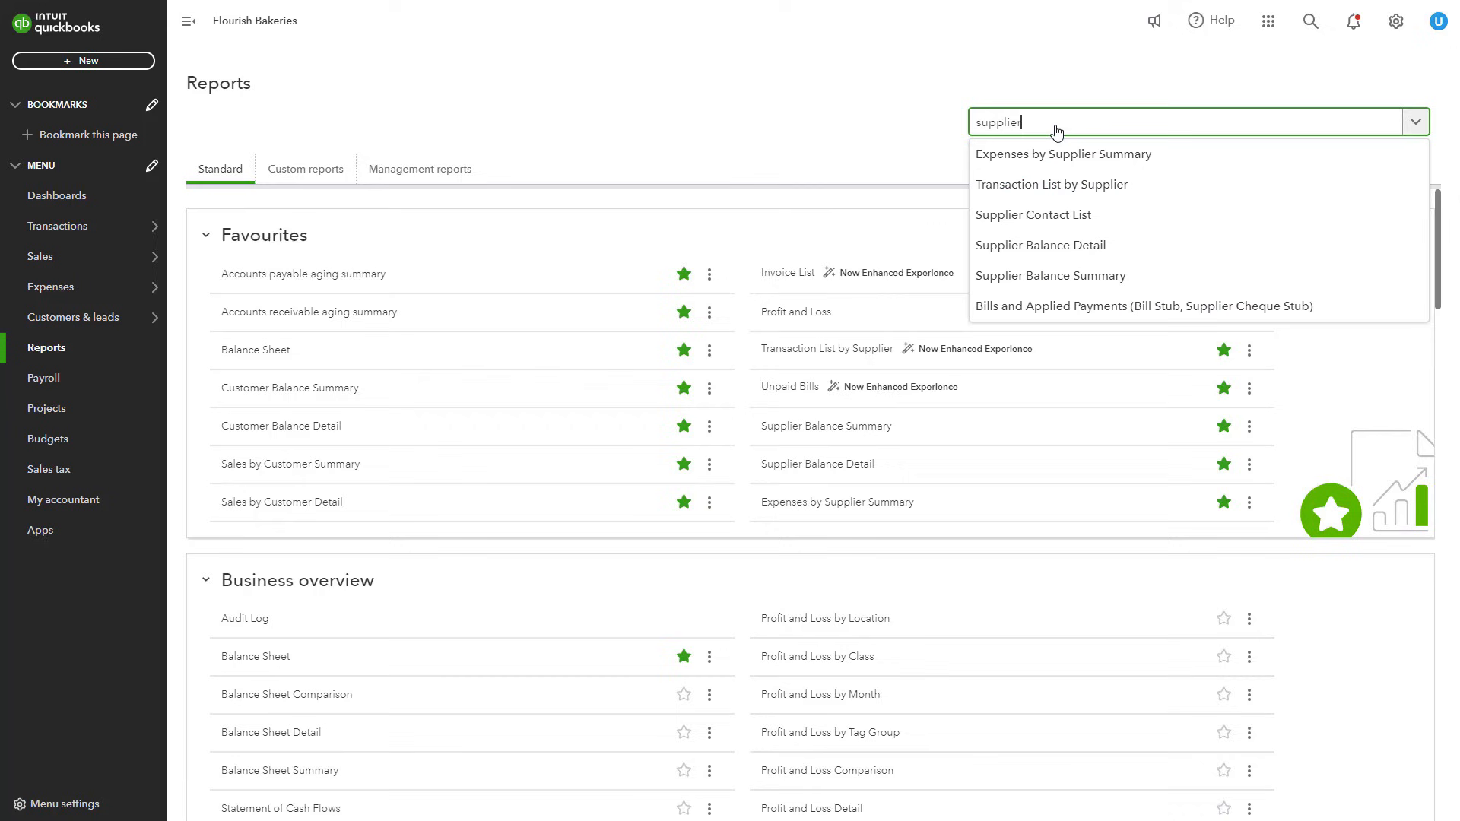
pyautogui.click(1077, 277)
# - Try to run the Supplier Balance Summary report with a Custom period, leaving the as-of date blank
pyautogui.click(332, 146)
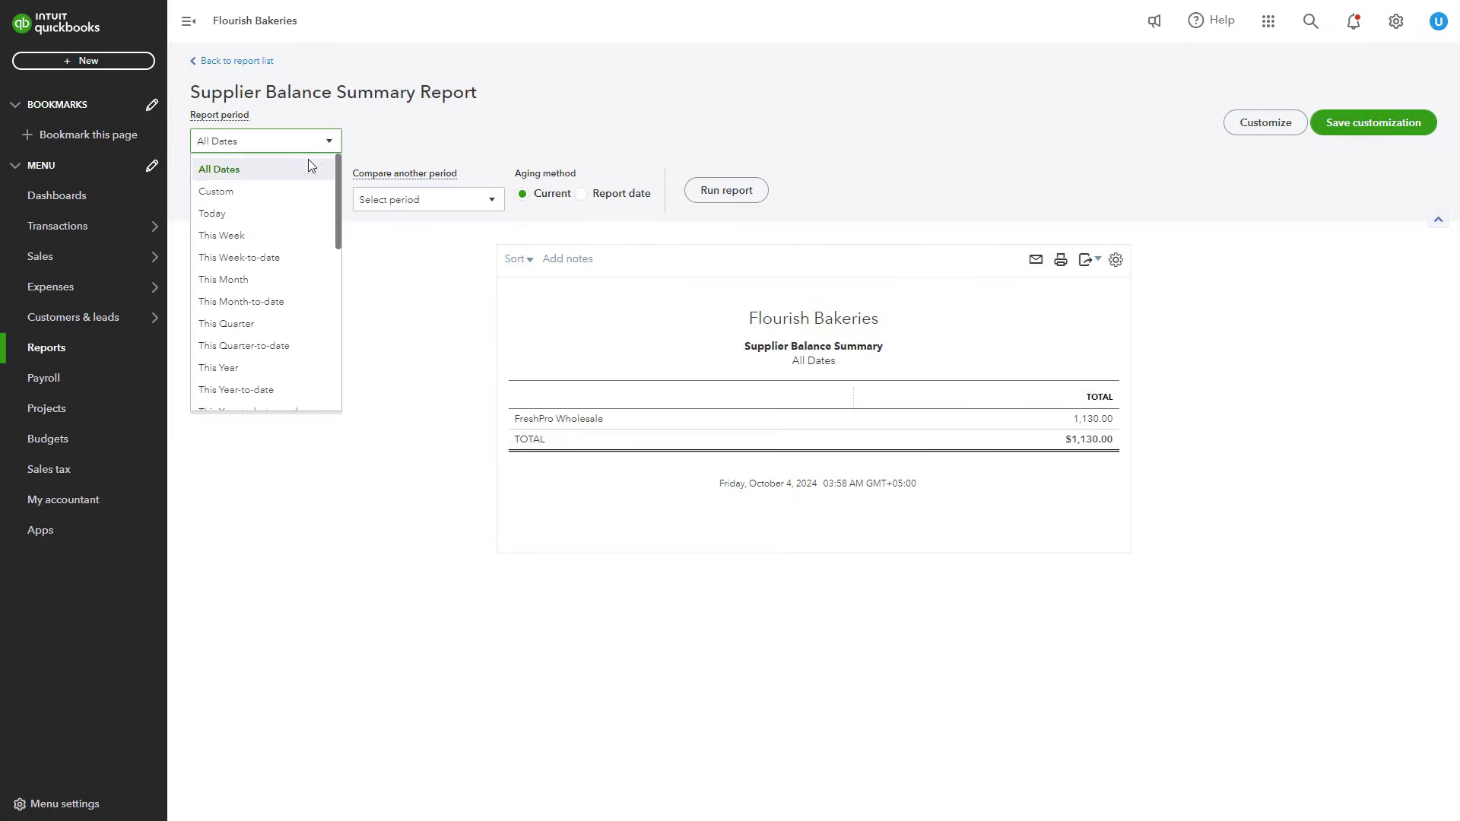
pyautogui.click(297, 189)
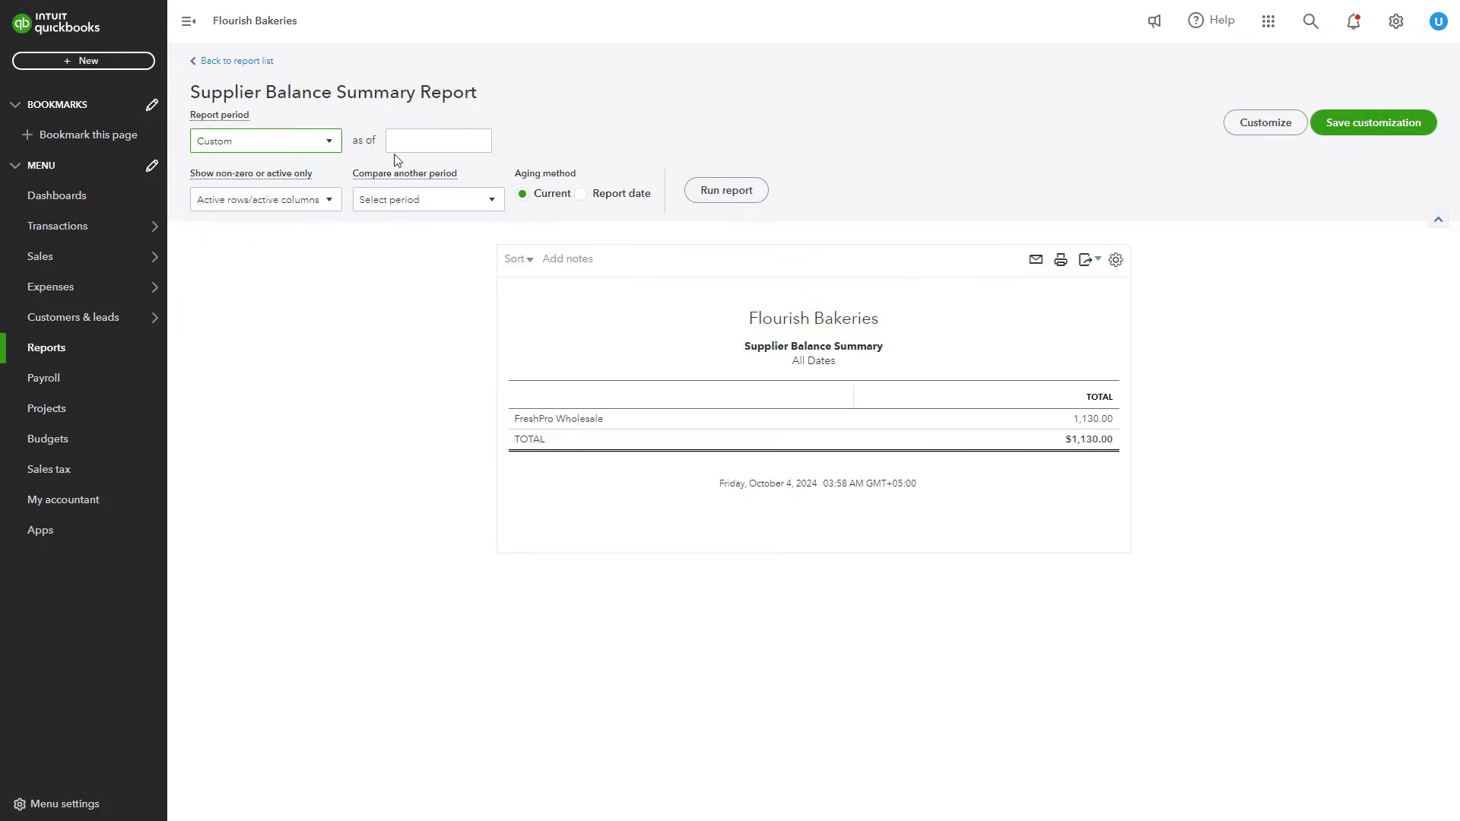
pyautogui.click(480, 141)
pyautogui.click(402, 416)
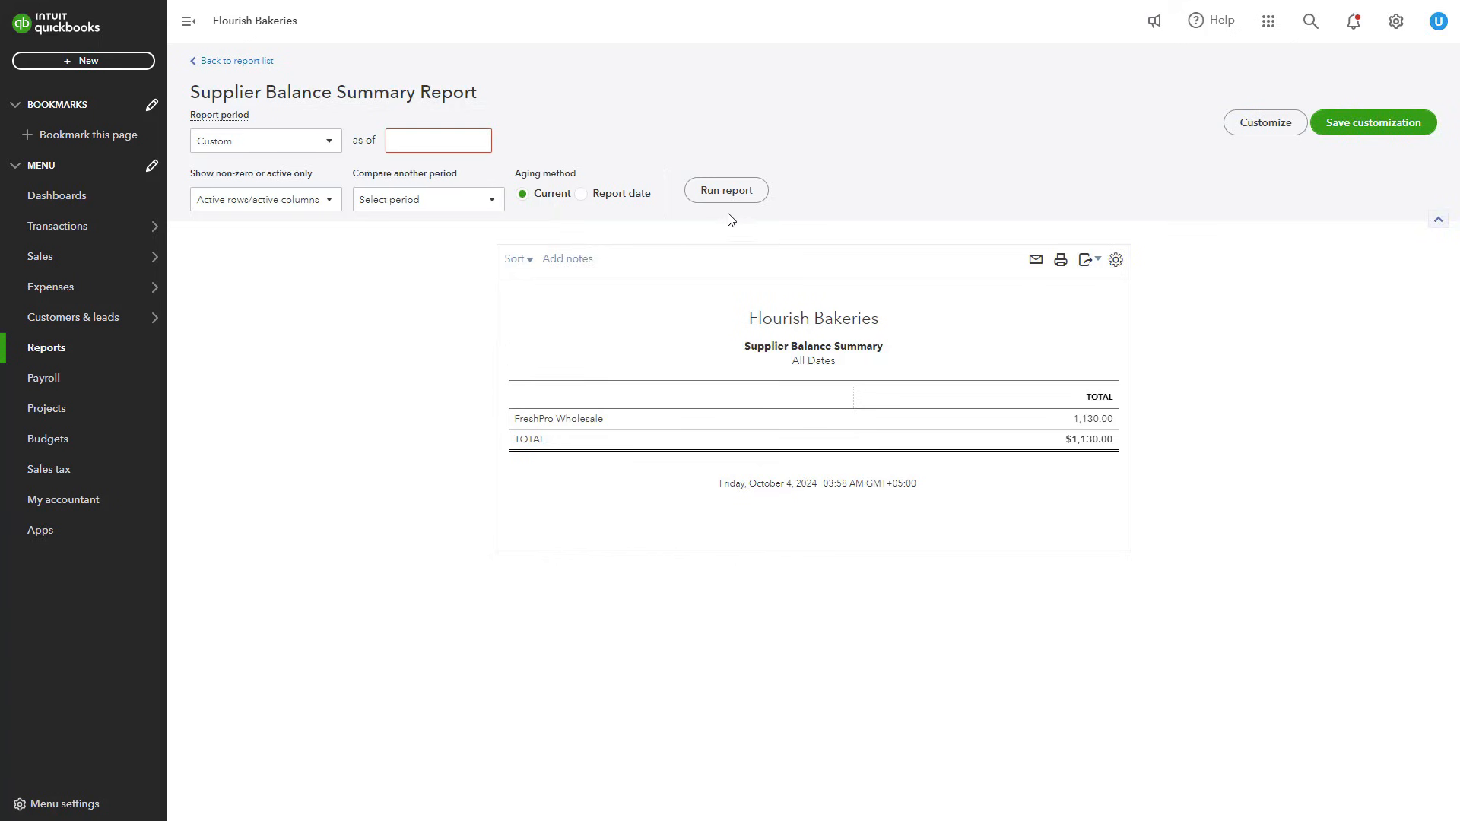
pyautogui.click(727, 194)
# - Set the Supplier Balance Summary report period to All Dates and run the report
pyautogui.click(326, 143)
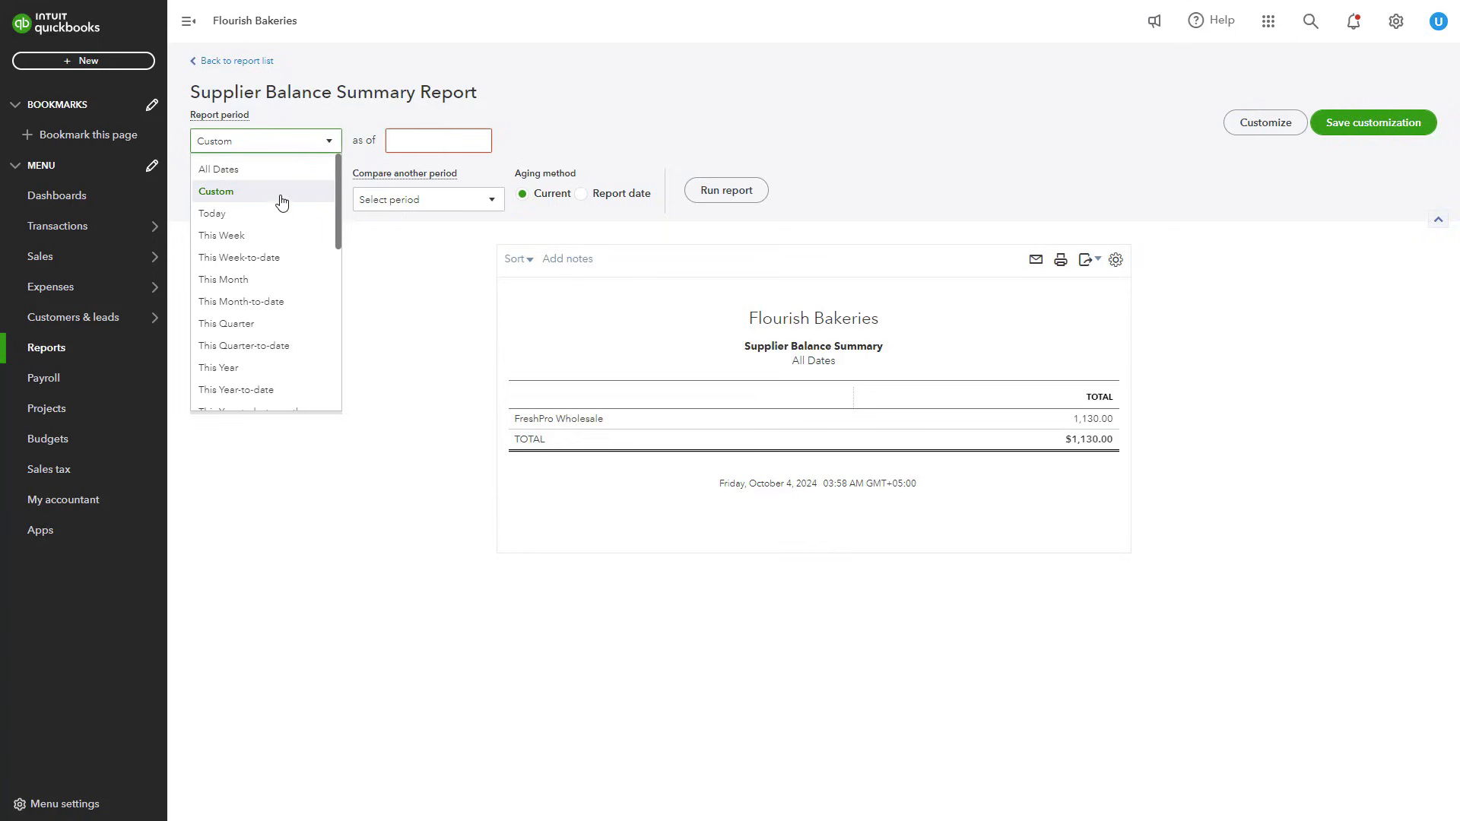
pyautogui.click(268, 173)
pyautogui.click(722, 192)
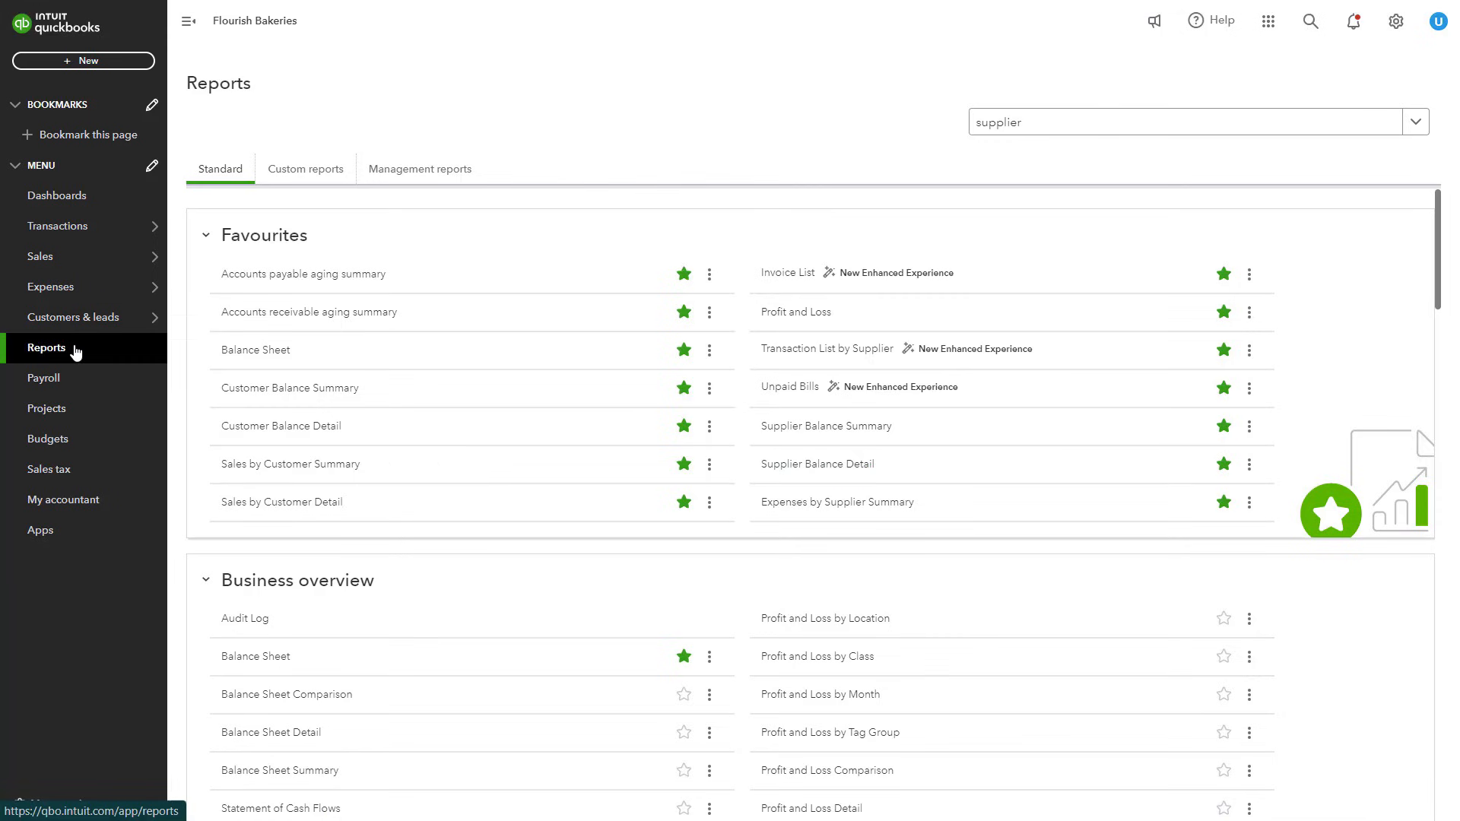
# - Review the Supplier Balance Detail report among the supplier reports, and return to the report list
pyautogui.click(1107, 126)
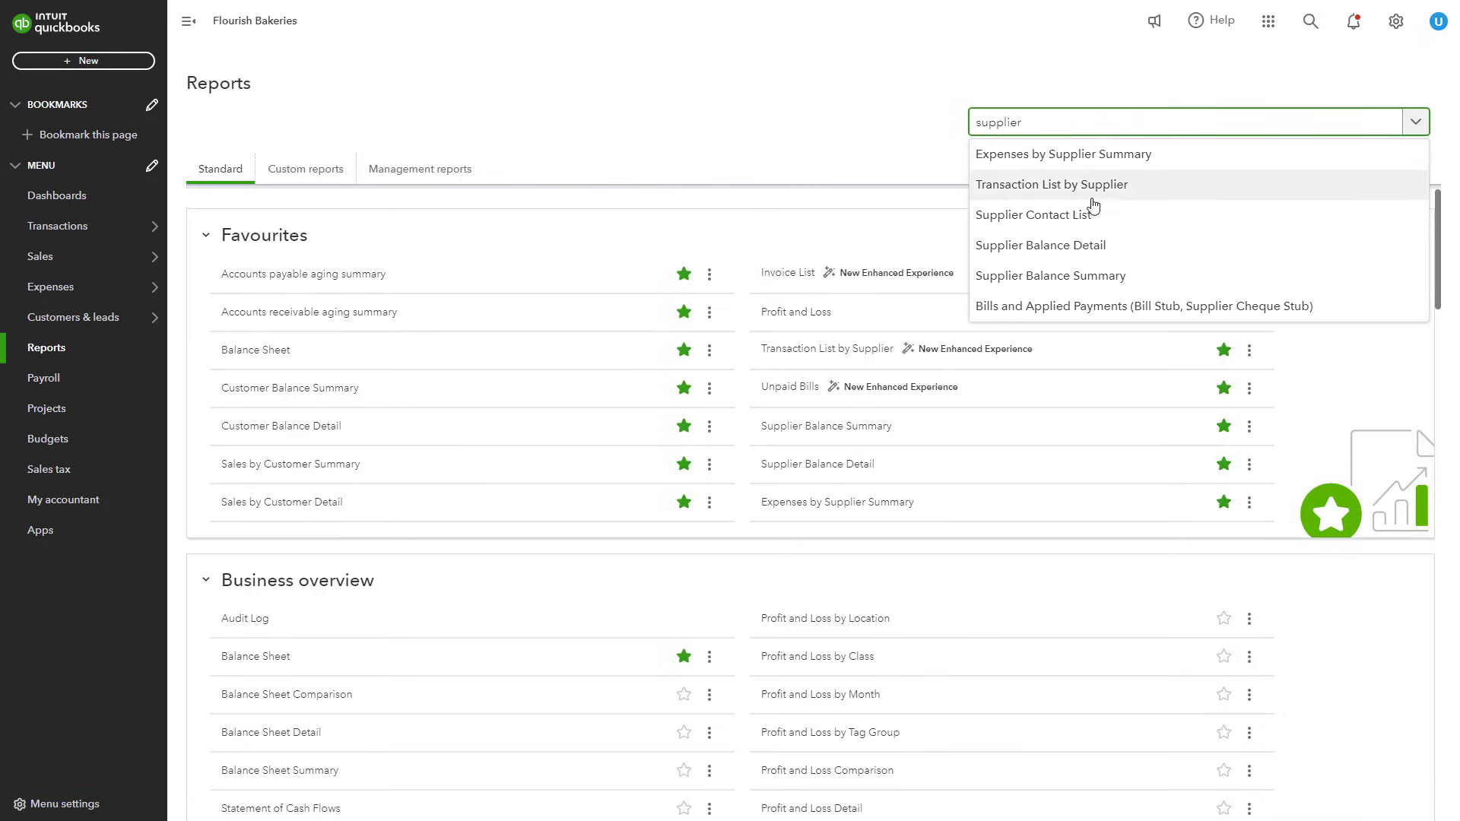
pyautogui.click(1092, 247)
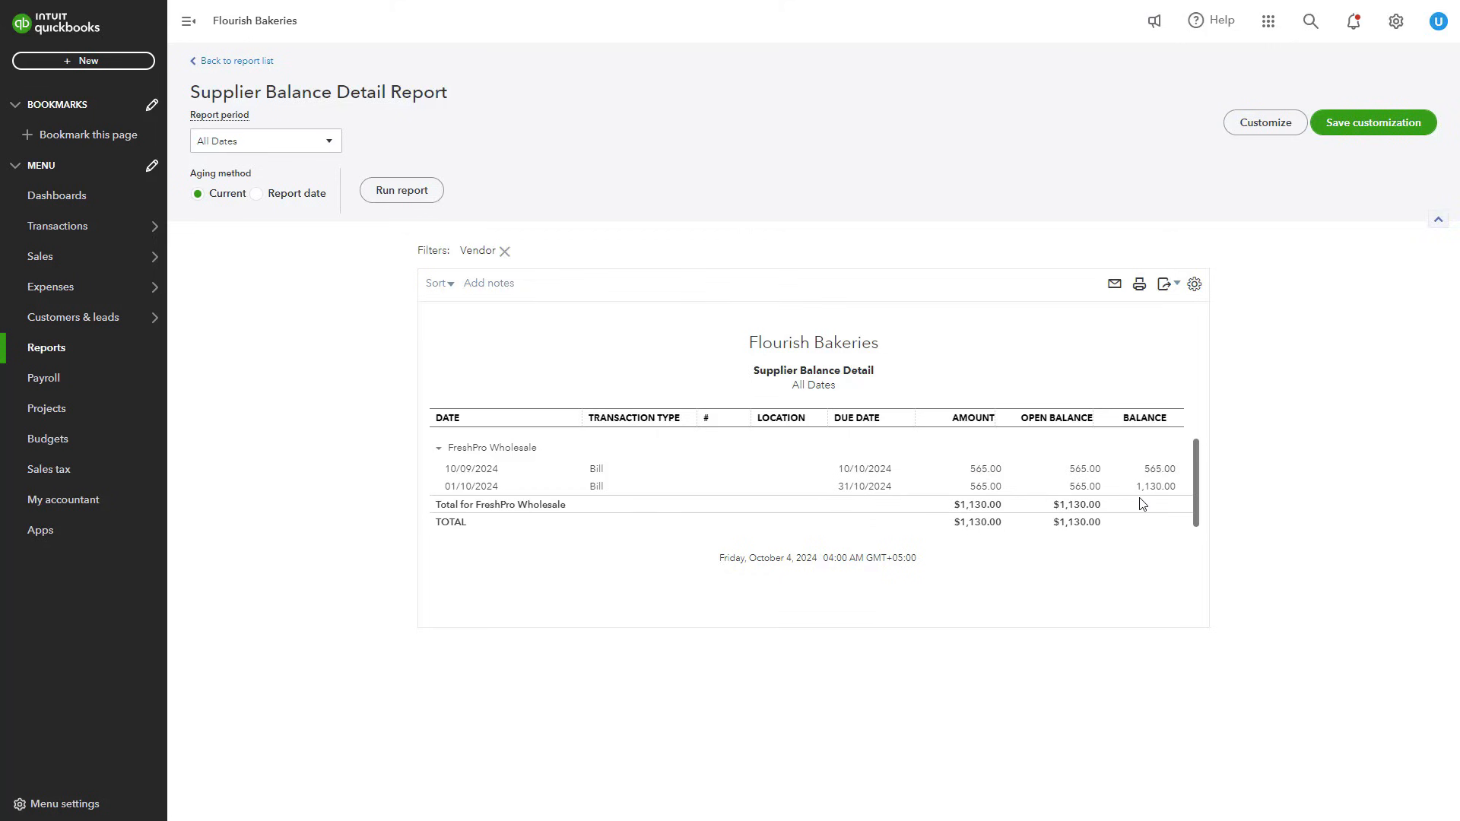
pyautogui.hotkey('alt', 'Left')
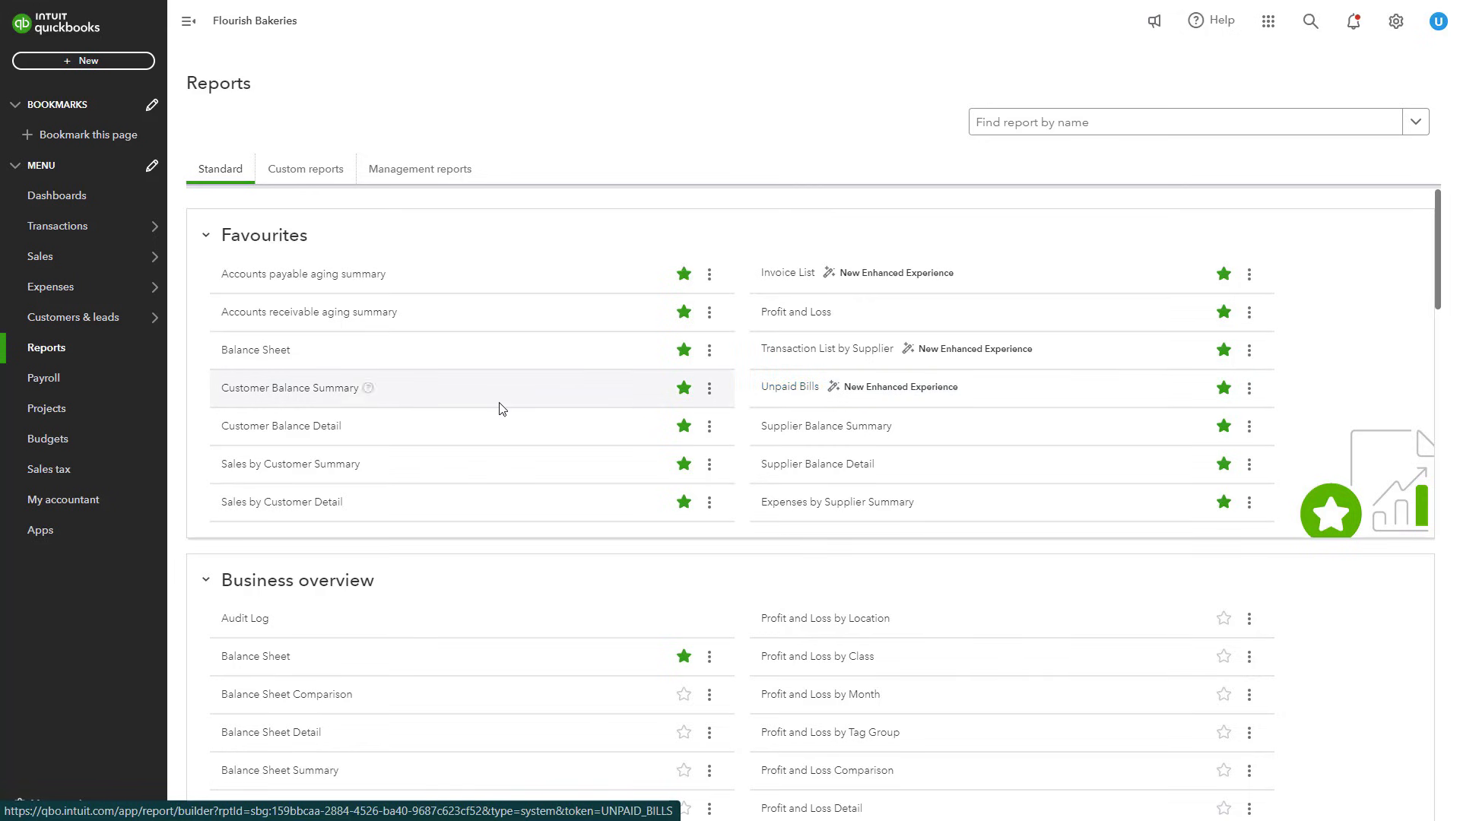
# - View the Unpaid Bills report and the Expenses by Supplier Summary report
pyautogui.click(787, 393)
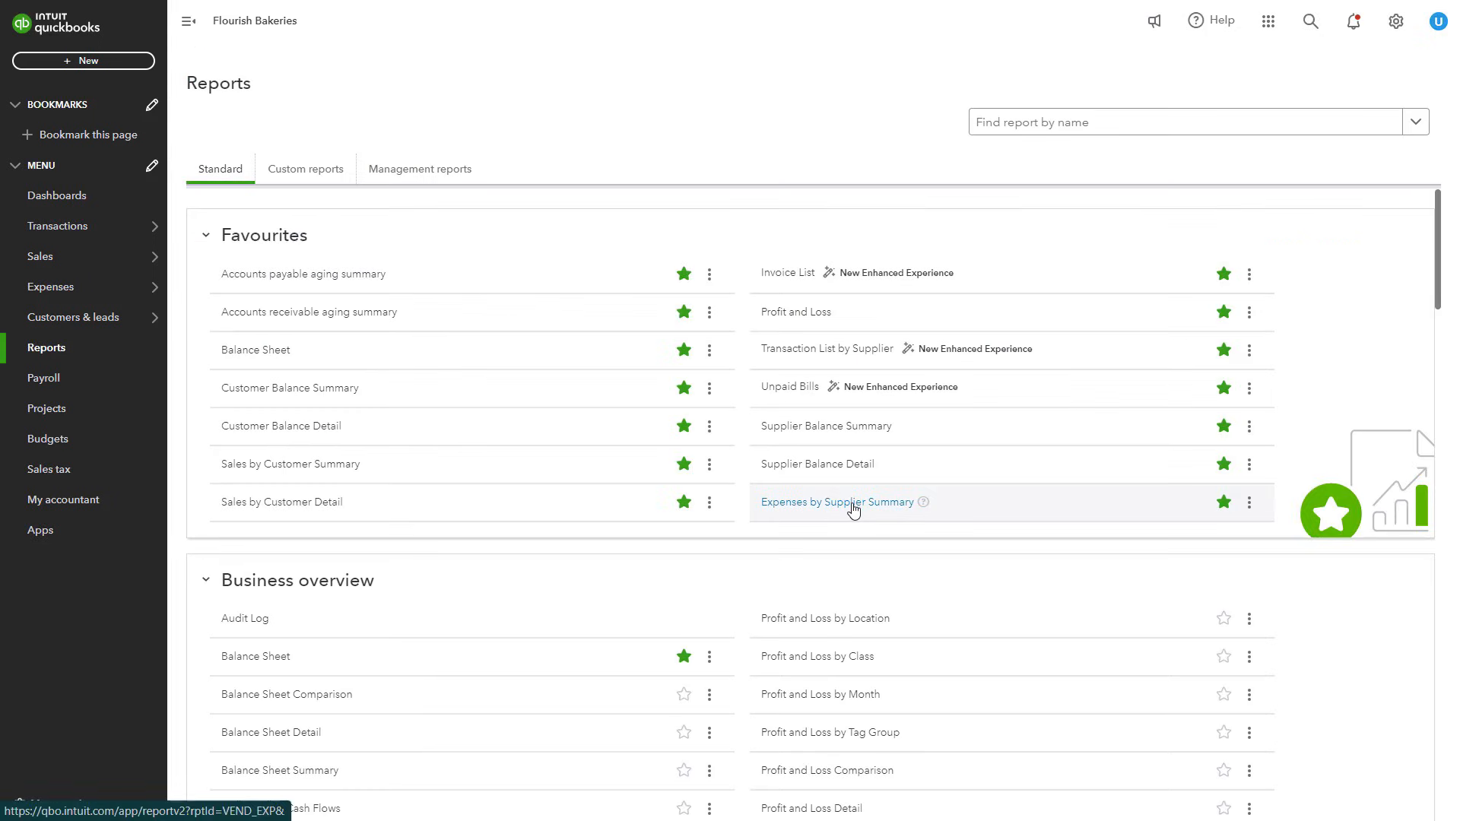
pyautogui.click(854, 505)
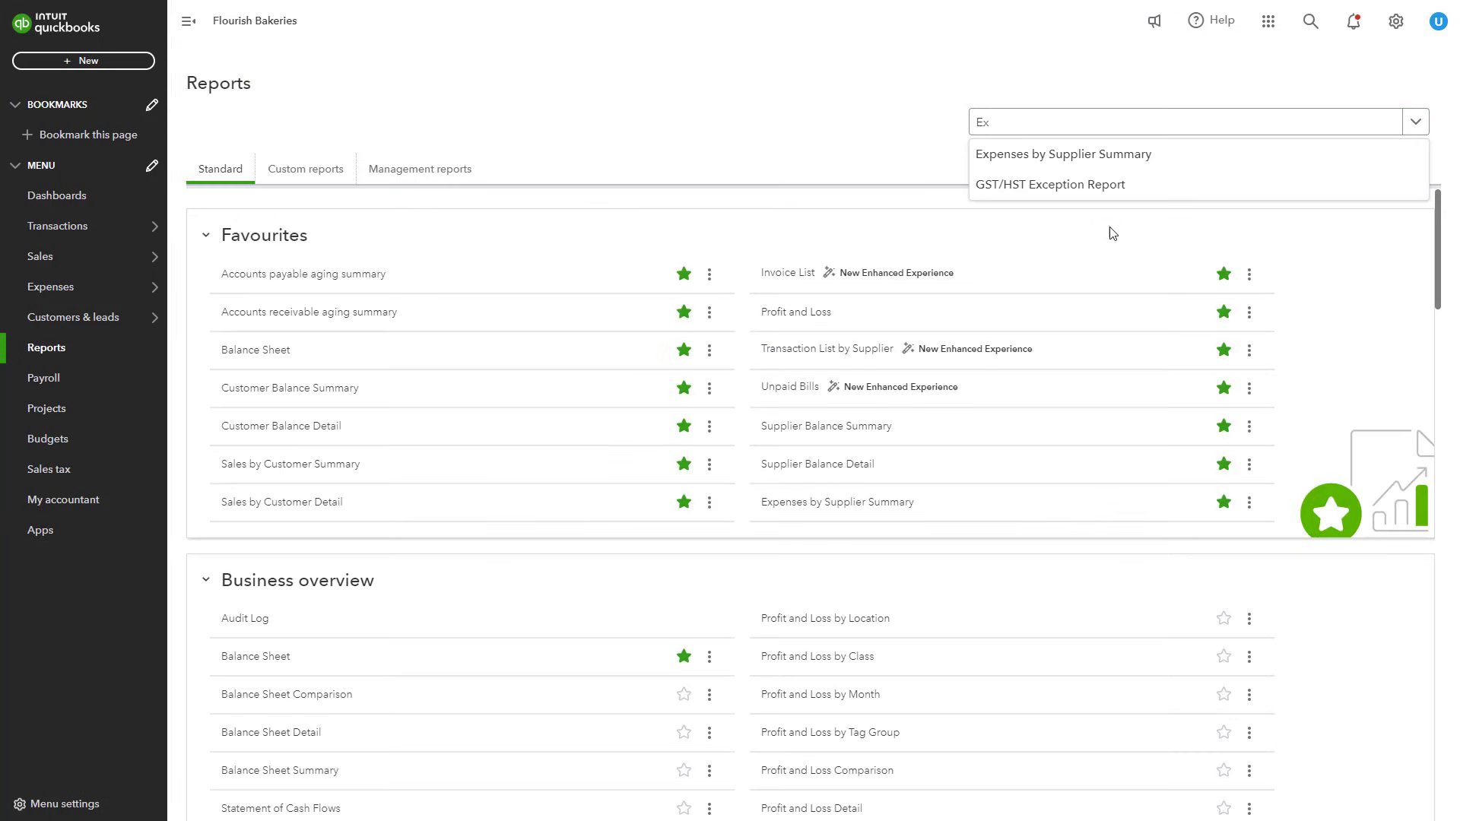
pyautogui.click(1100, 155)
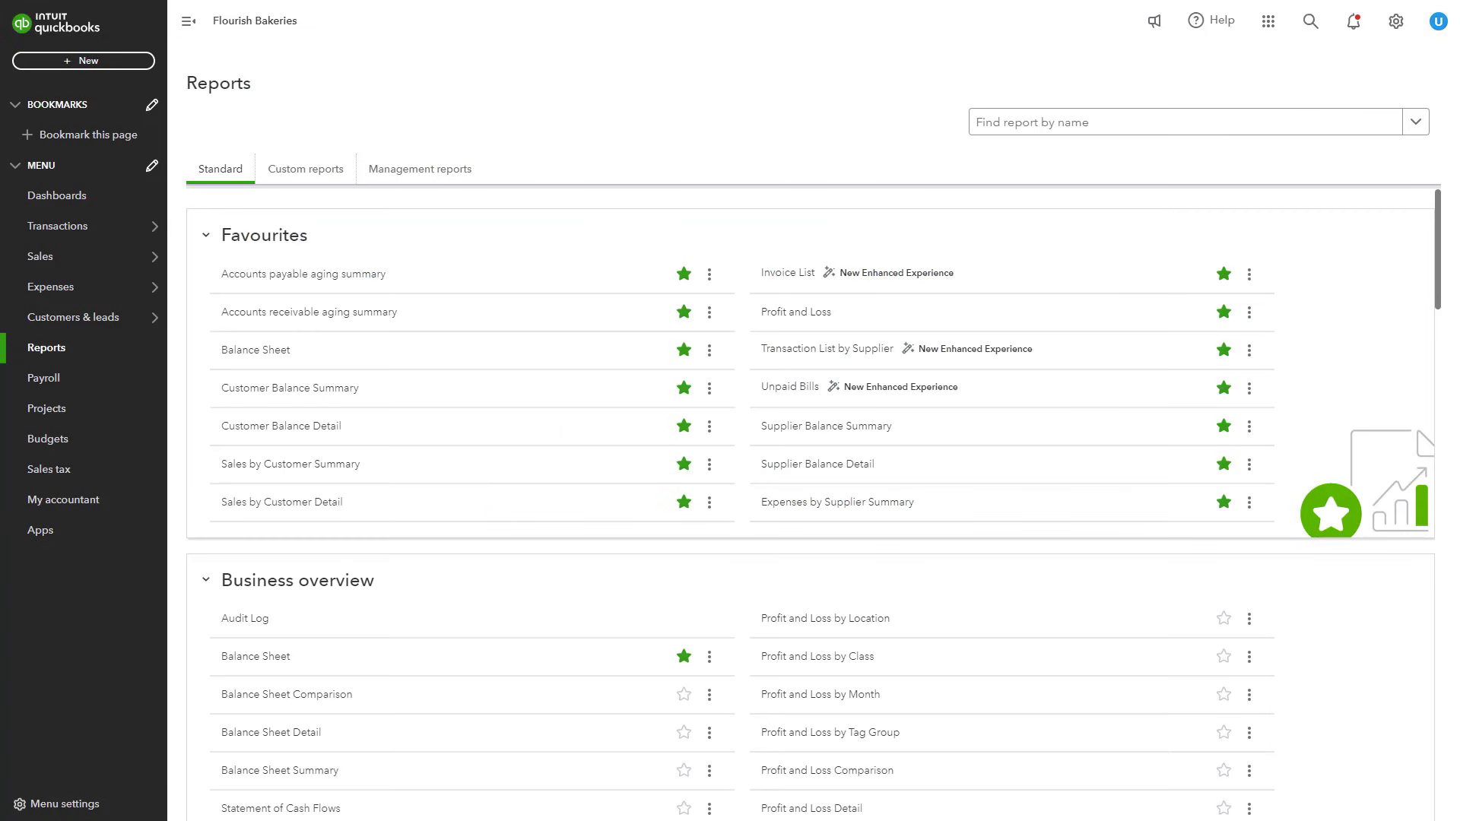
# - Open the Transaction List by Supplier report and show its filter settings
pyautogui.click(817, 354)
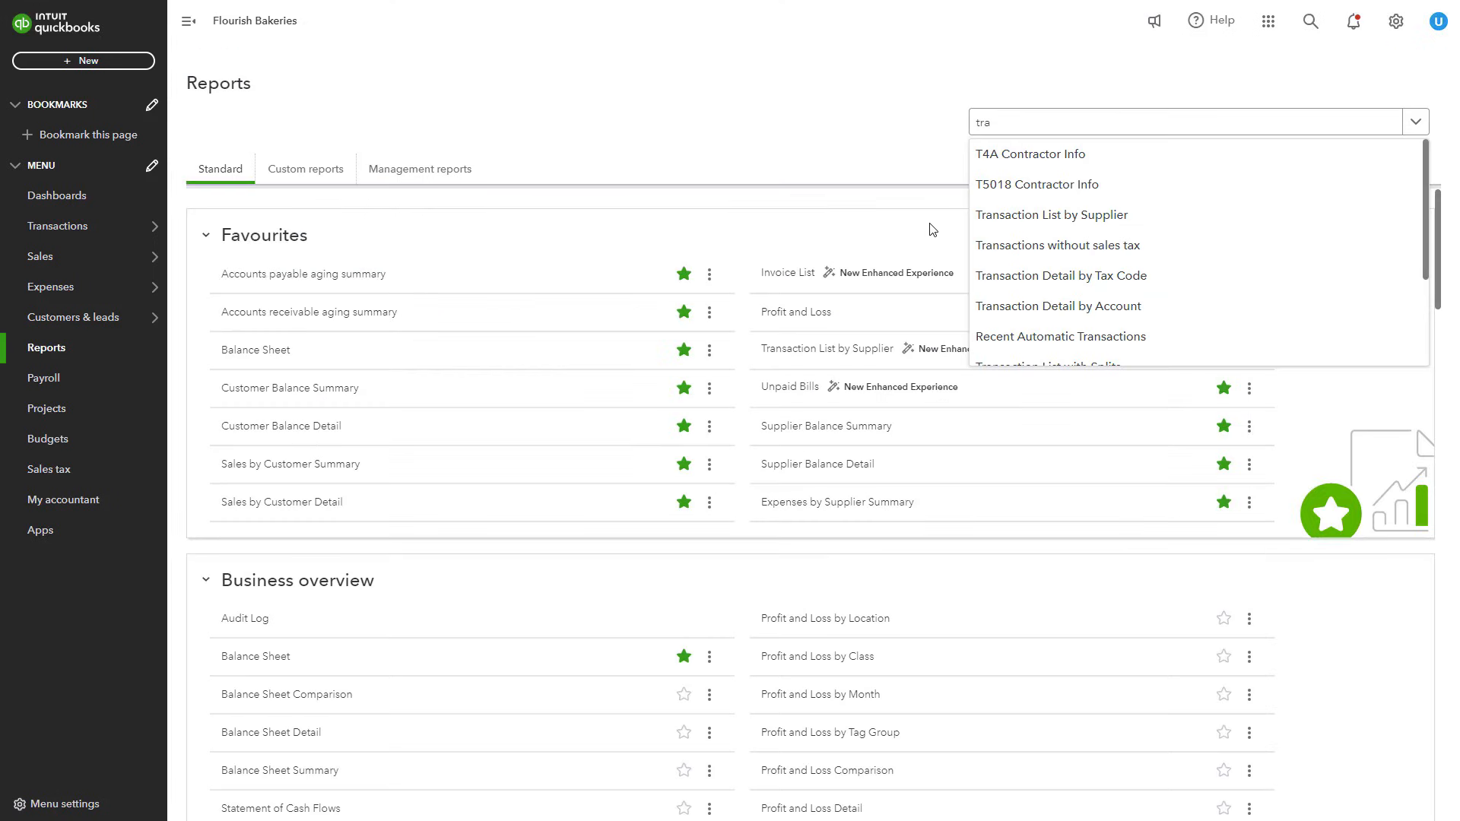
pyautogui.click(1075, 224)
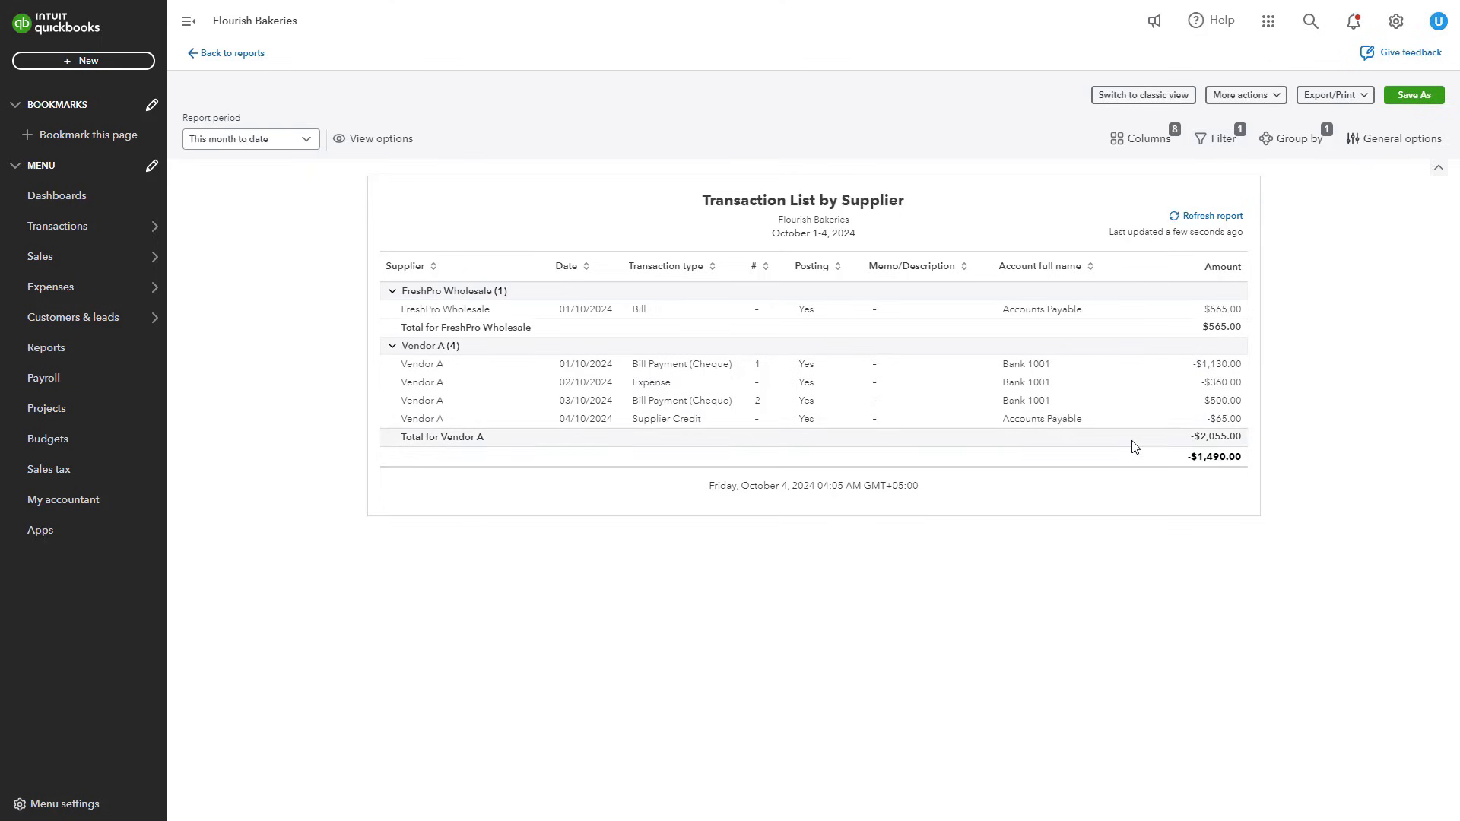
pyautogui.click(1217, 139)
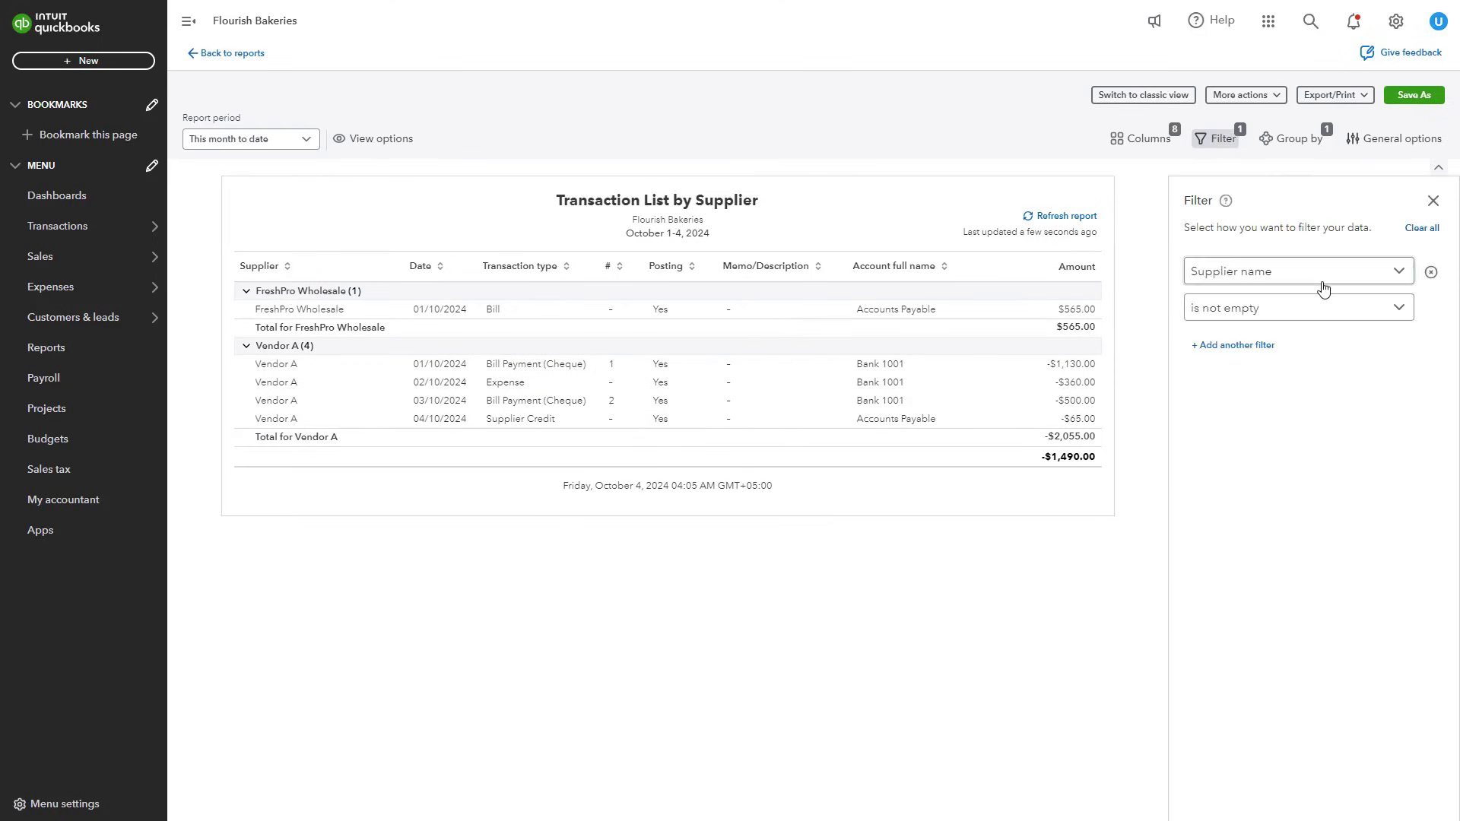